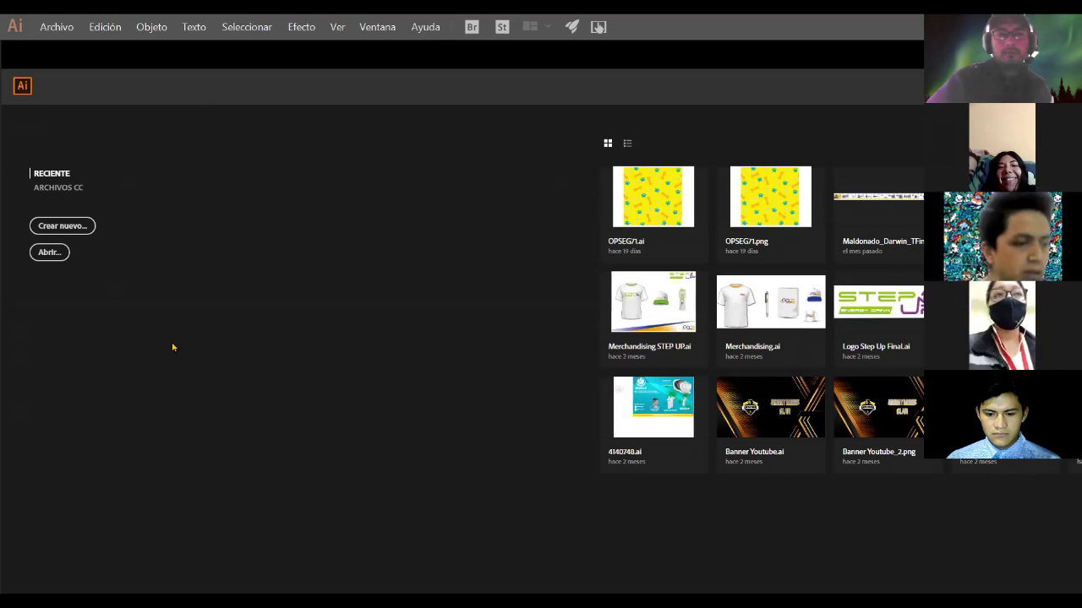
- Start a new document from the start screen using the A4 landscape preset (297 × 210 mm)
left_click(64, 228)
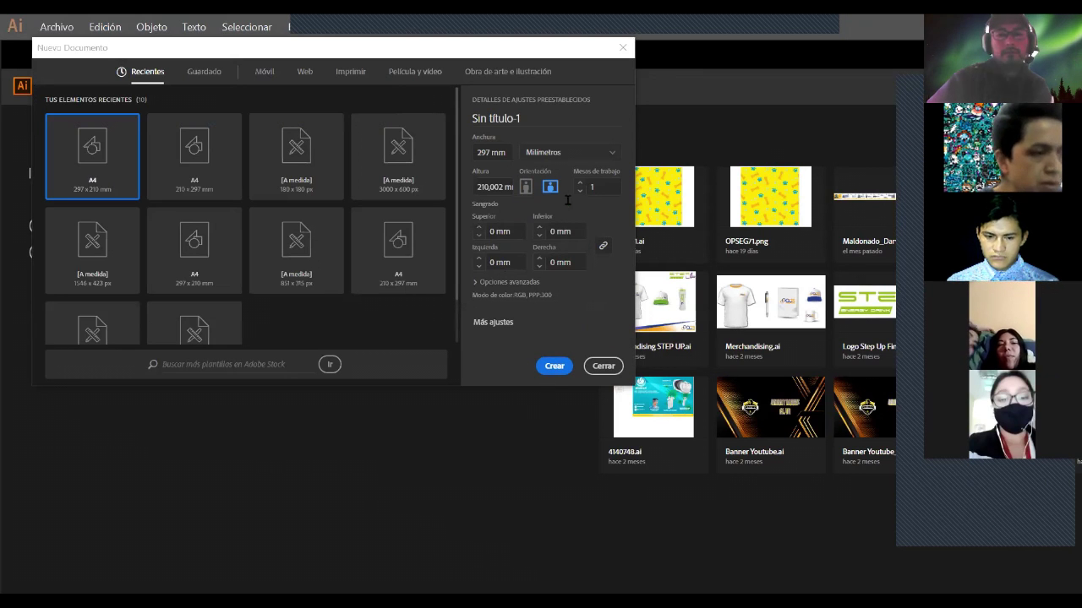
- Create the A4 landscape document and view its artboard at 100% with Ctrl+1
left_click(553, 366)
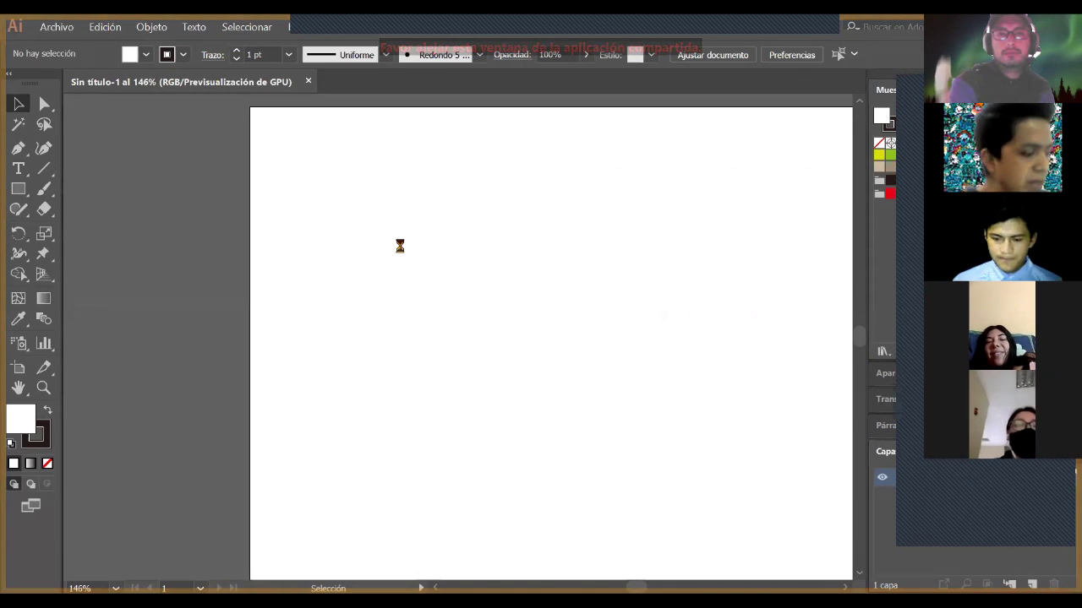
key("ctrl+1")
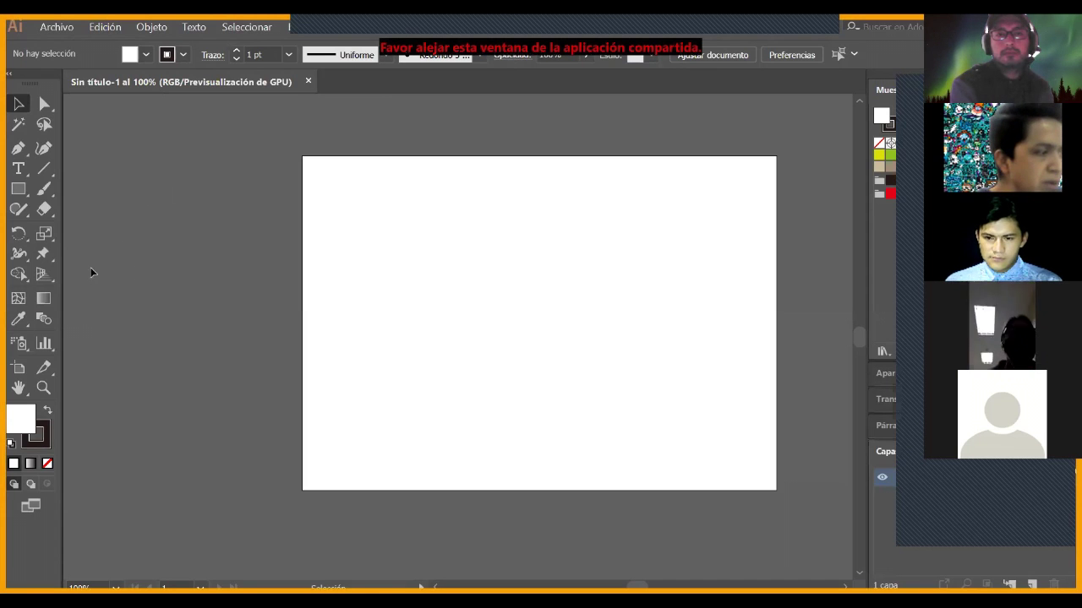
- Choose the Flare tool (Herramienta Destello) from the Rectangle tool's flyout
left_click(19, 192)
left_click(19, 191)
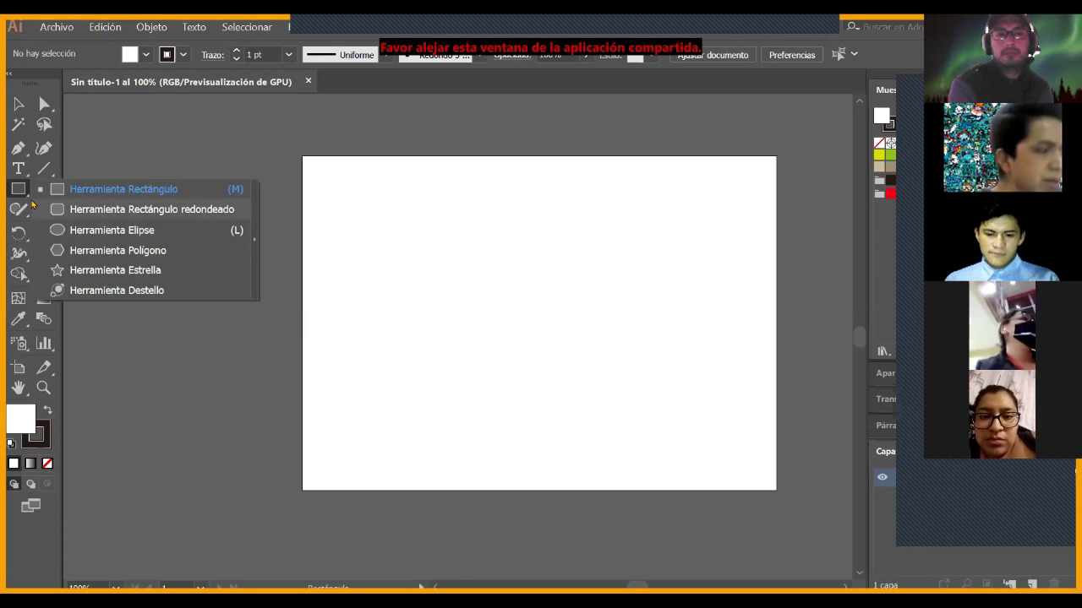
left_click(140, 291)
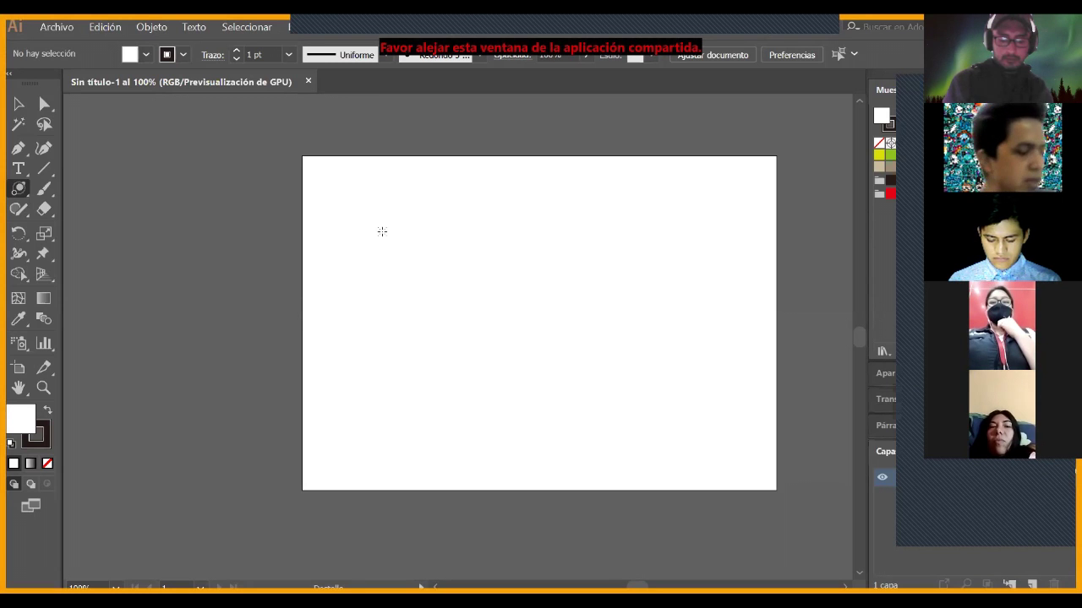
- Drag out a lens flare about 109 mm across near the artboard's top-left corner
mouse_move(382, 231)
left_mouse_down()
mouse_move(395, 258)
mouse_move(389, 238)
mouse_move(406, 247)
mouse_move(391, 235)
mouse_move(398, 220)
mouse_move(399, 231)
left_mouse_up()
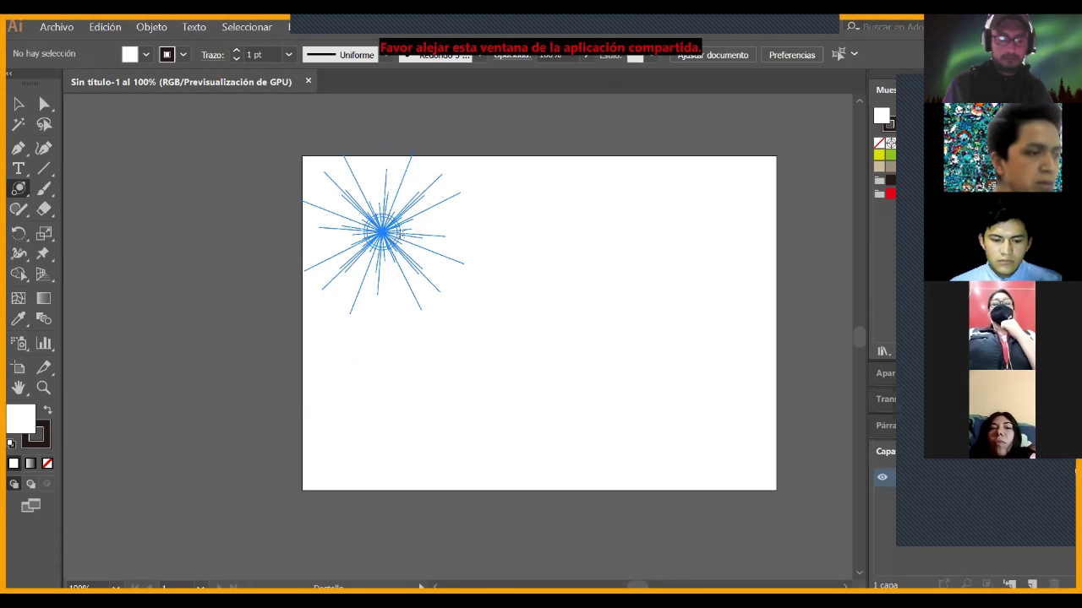
left_click_drag(385, 230, 402, 234)
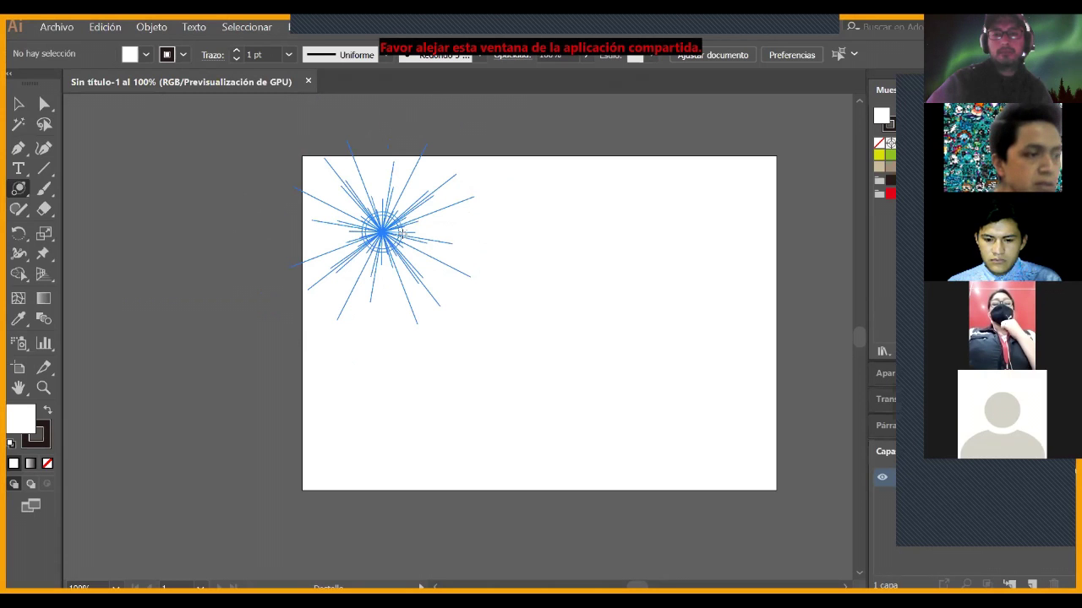
left_click_drag(402, 234, 397, 224)
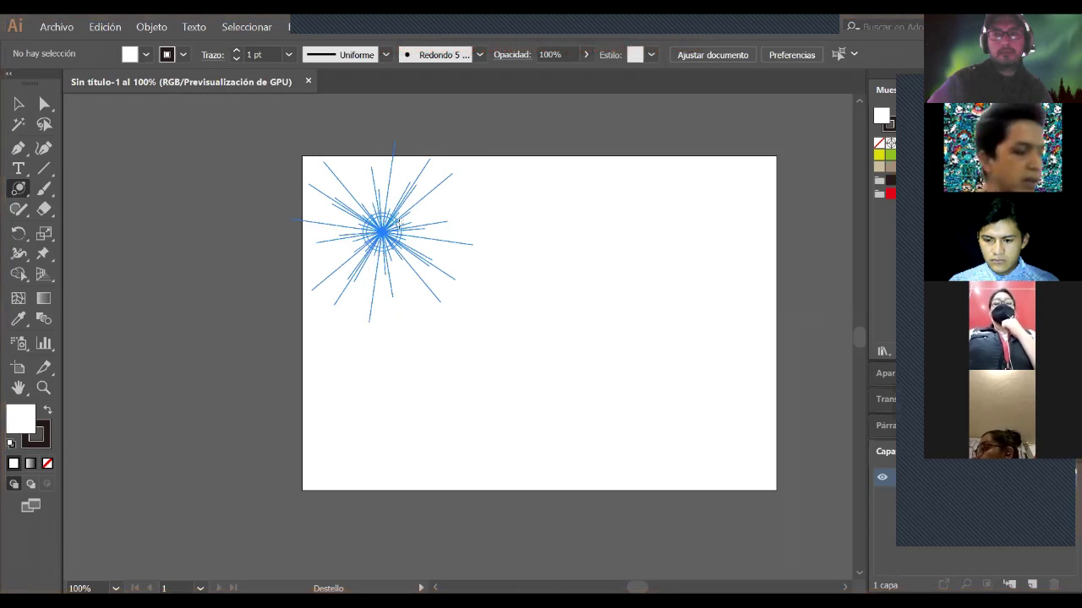
mouse_move(397, 224)
left_mouse_down()
mouse_move(410, 262)
mouse_move(399, 244)
left_mouse_up()
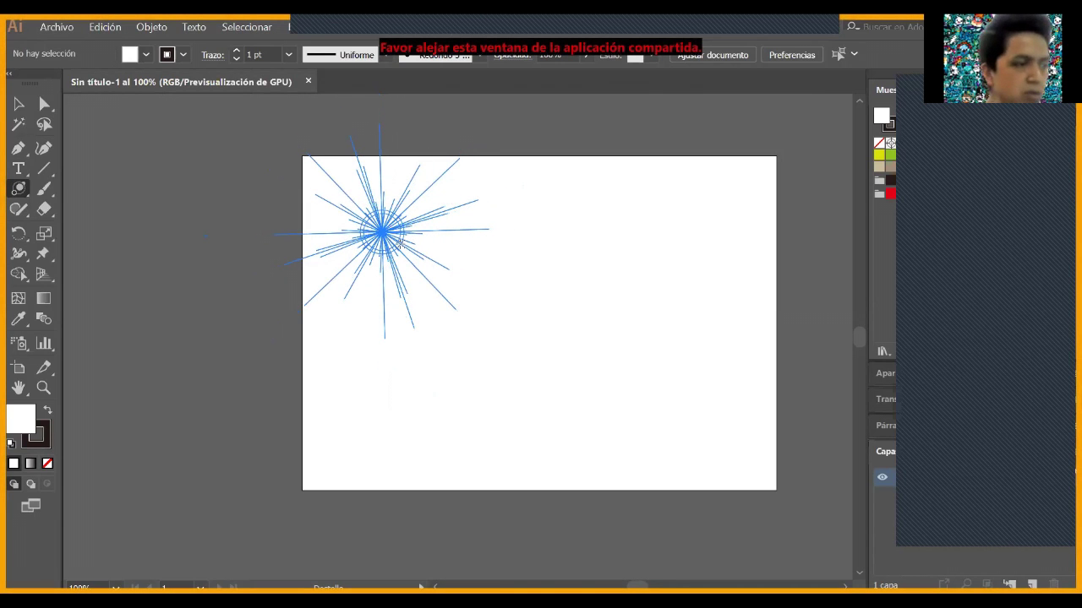
mouse_move(399, 241)
left_mouse_down()
mouse_move(414, 278)
mouse_move(416, 255)
mouse_move(395, 222)
left_mouse_up()
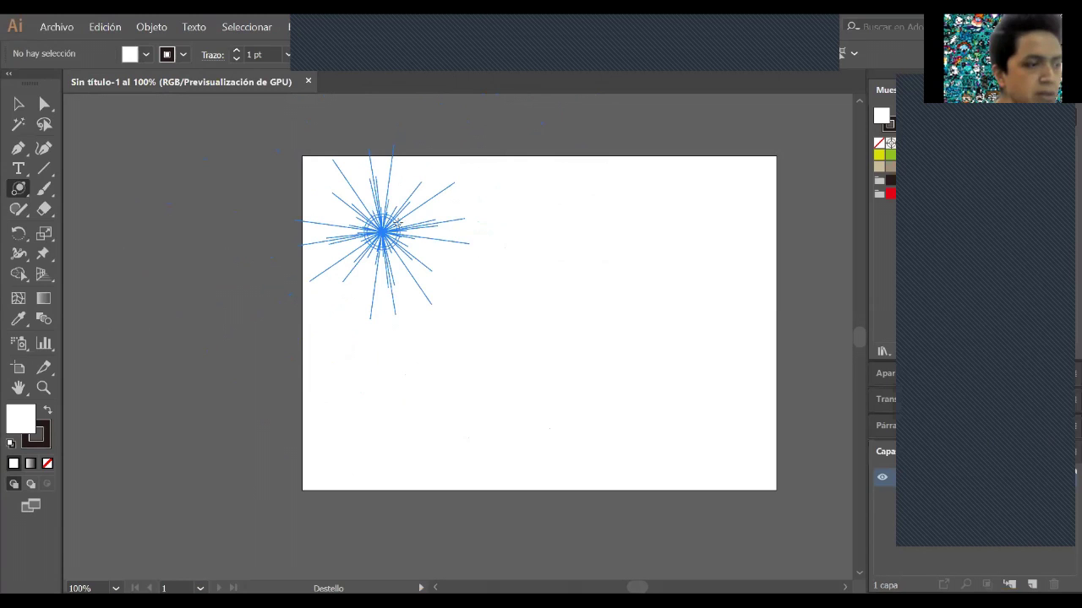
left_click_drag(397, 223, 399, 226)
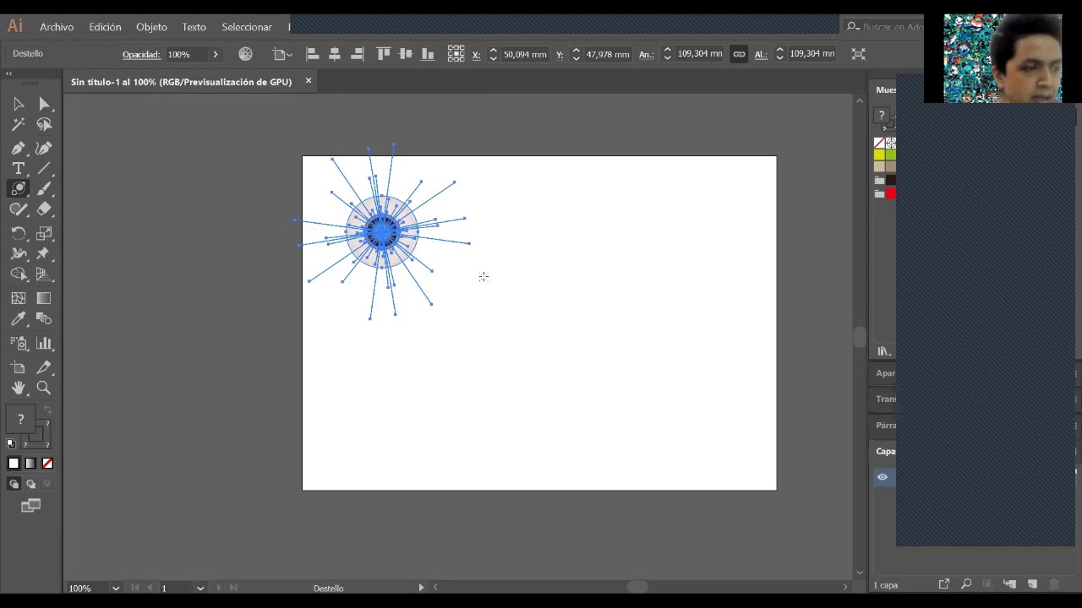
- Set the first flare's end point so its rings trail down-right
left_click(501, 281)
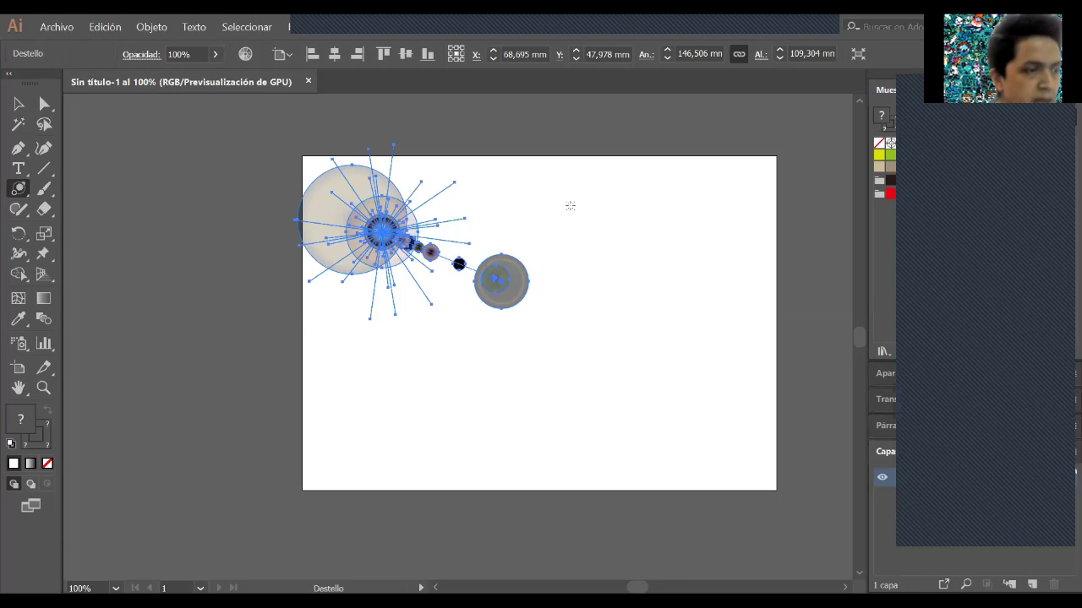
- Start a second, smaller flare about 66 mm across near the top centre
left_click_drag(562, 196, 571, 211)
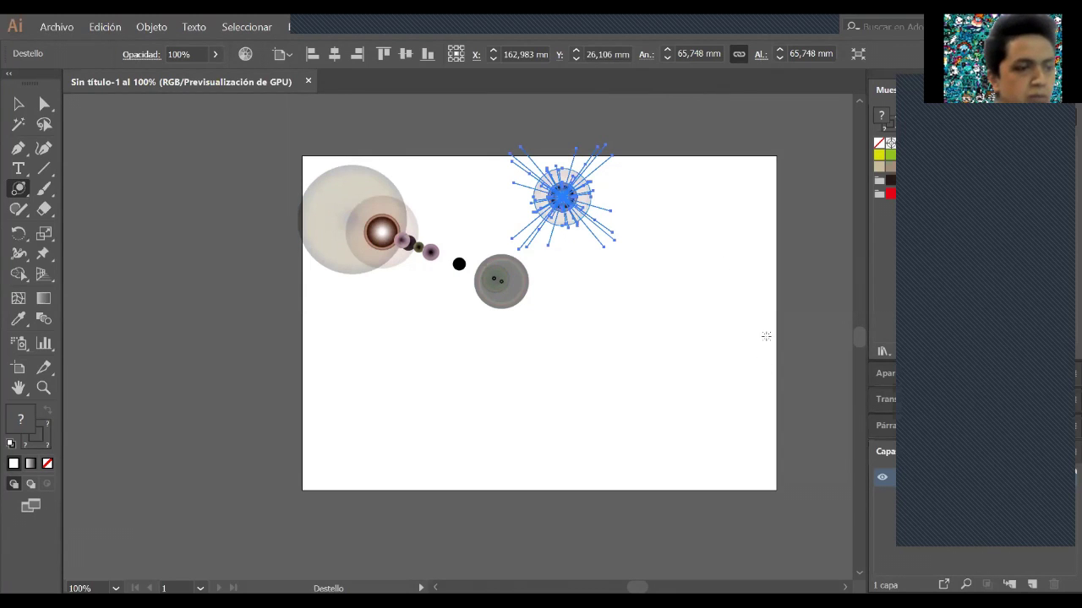
- Trail the second flare's rings to the lower right, then bring up Flare Tool Options (43 pt diameter)
left_click_drag(745, 388, 758, 338)
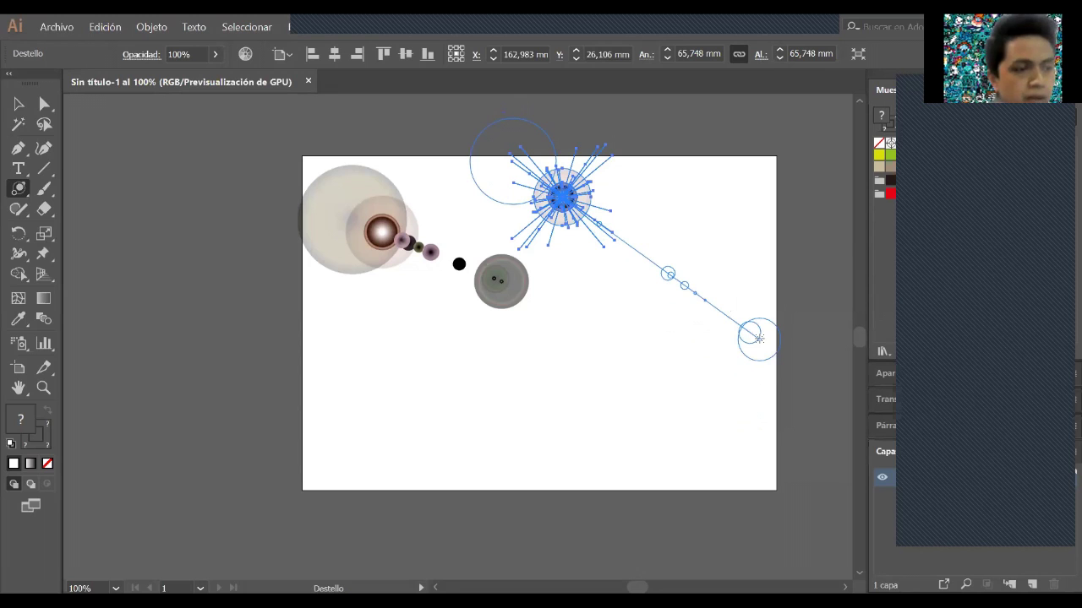
left_click_drag(758, 338, 714, 403)
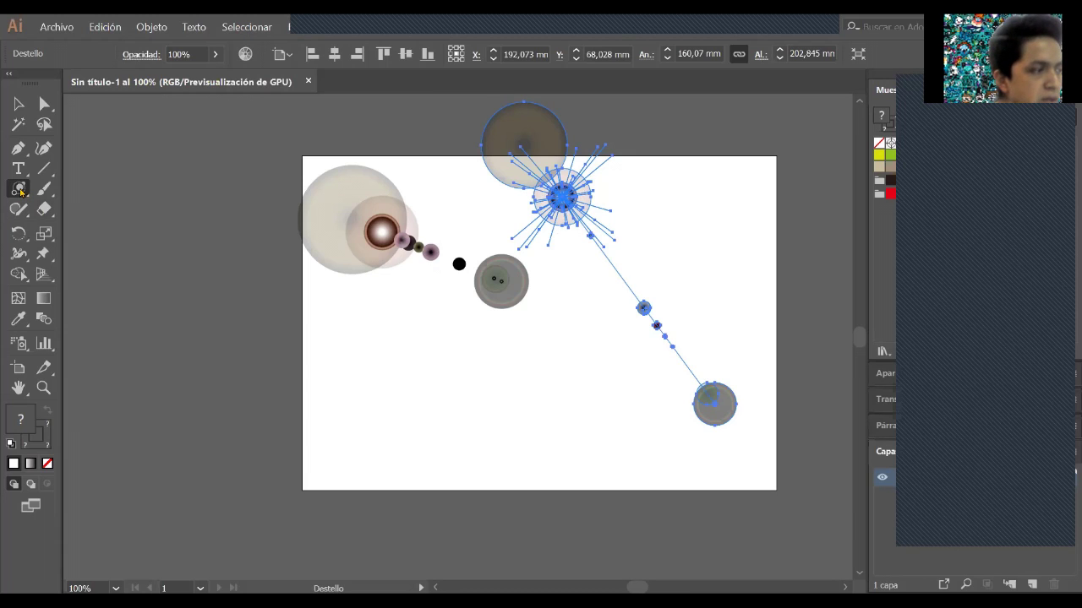
left_click_drag(21, 191, 121, 294)
left_click(119, 291)
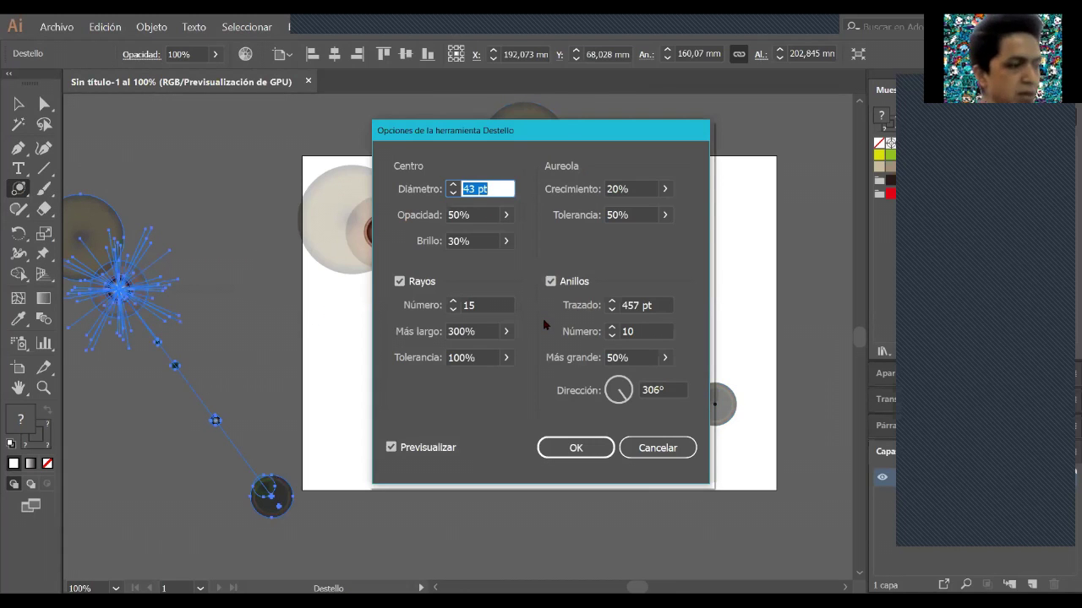
- Cancel the flare options without adding a flare, keeping the two existing flares
key("Escape")
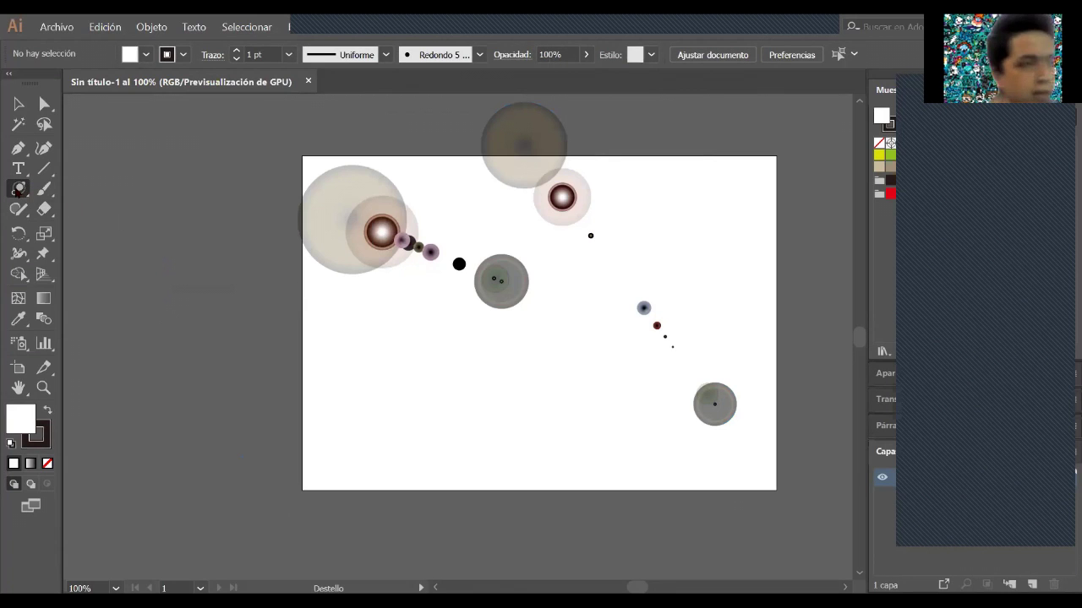
left_click(470, 371)
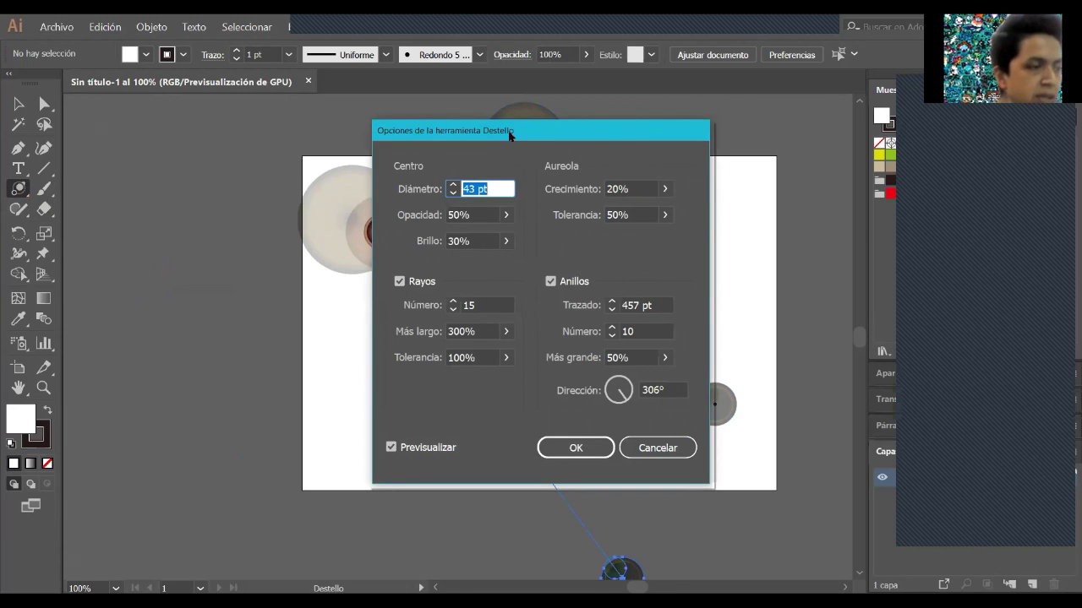
left_click_drag(510, 135, 237, 132)
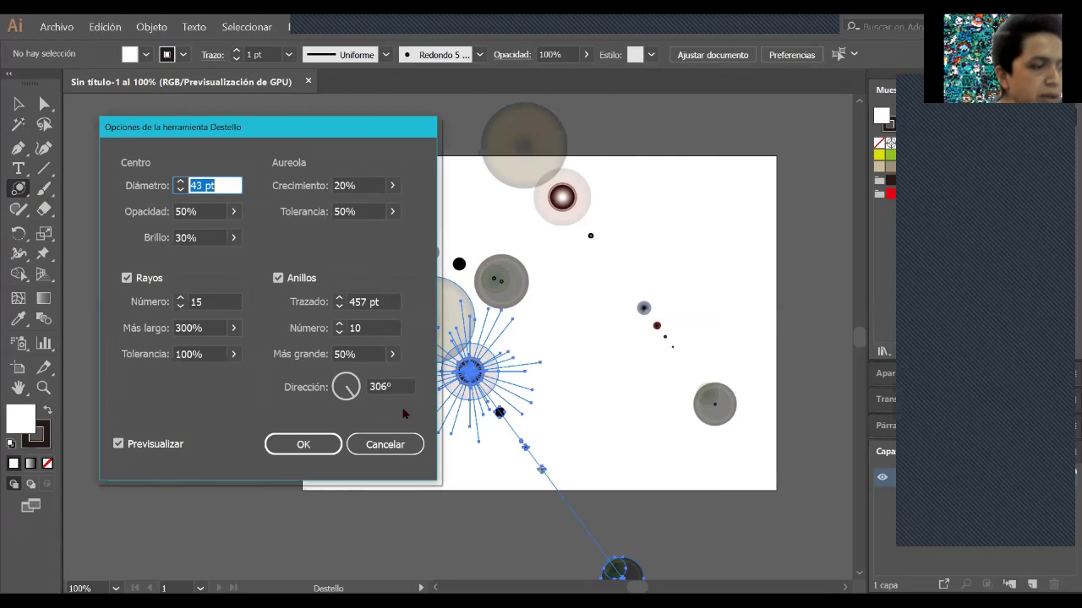
left_click(395, 447)
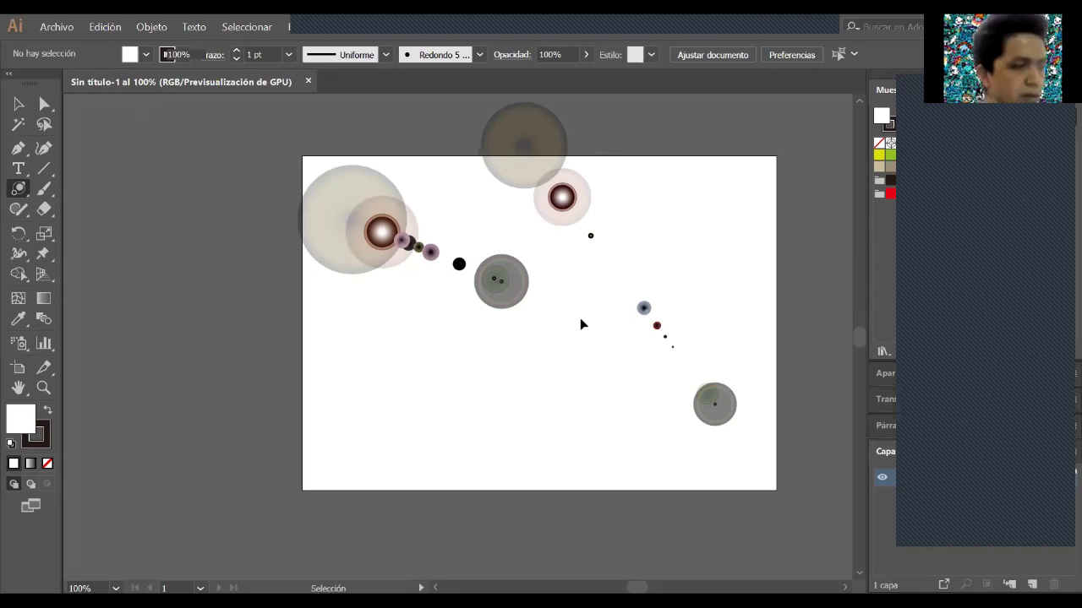
- Delete both flares with Ctrl+A and Delete, then place a new flare and open its options
key("ctrl+a")
key("Delete")
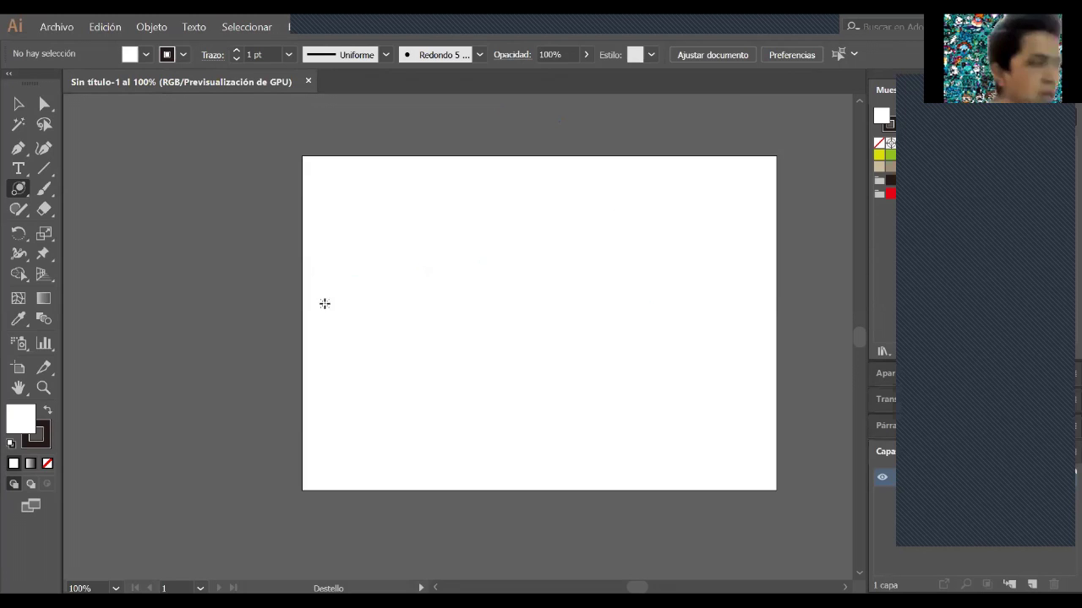
left_click(407, 228, "alt")
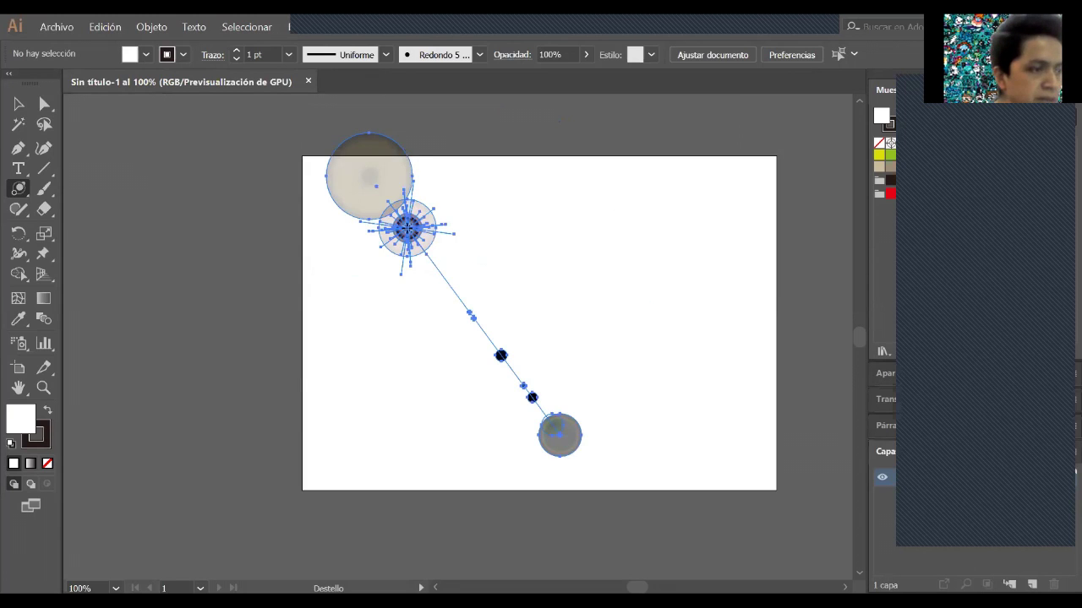
left_click(406, 228)
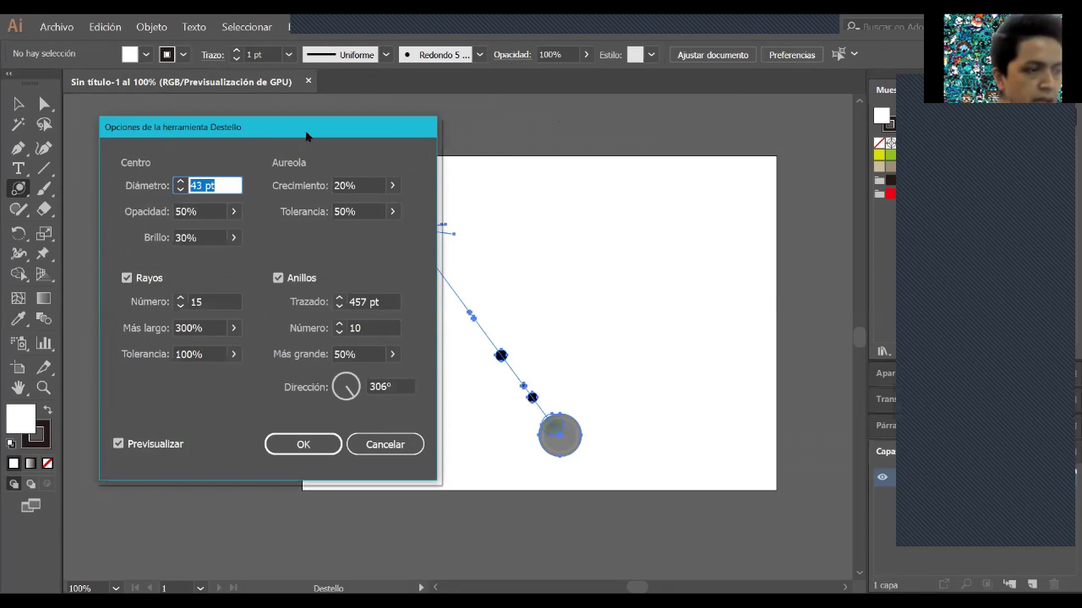
- Raise the flare centre Diámetro from 43 pt to 66 pt, with the dialog moved aside for preview
left_click_drag(306, 137, 795, 123)
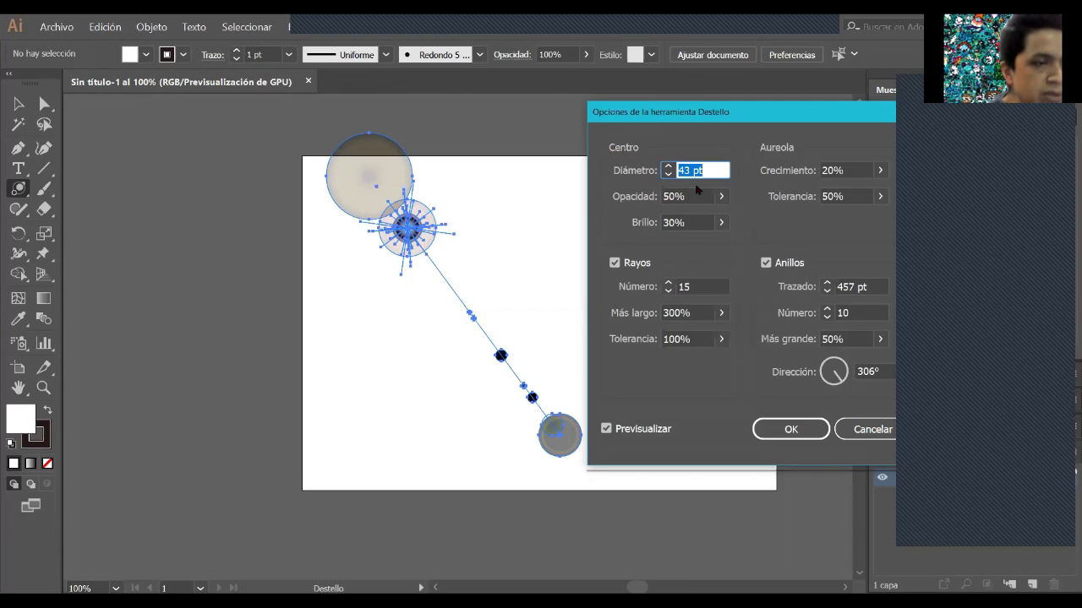
left_click(668, 167)
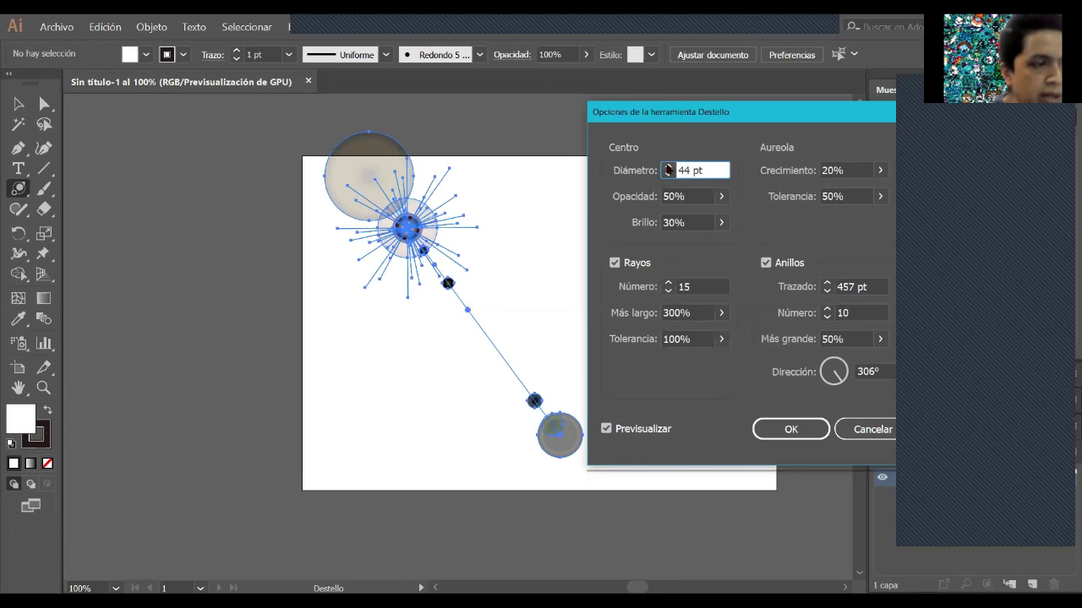
left_click(668, 166)
left_click(668, 165)
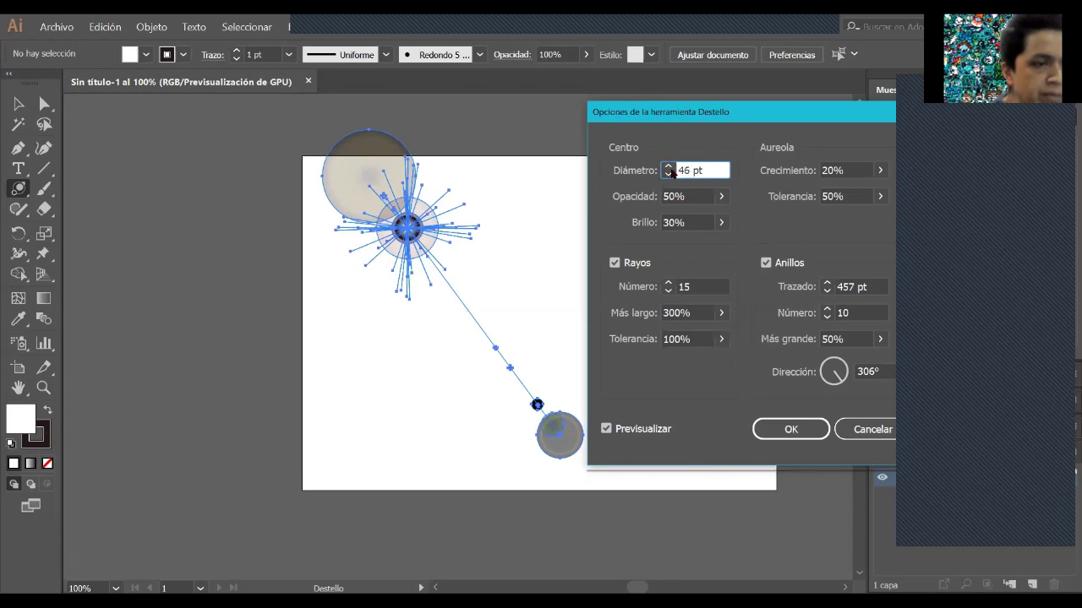
left_click(668, 167)
left_click(668, 166)
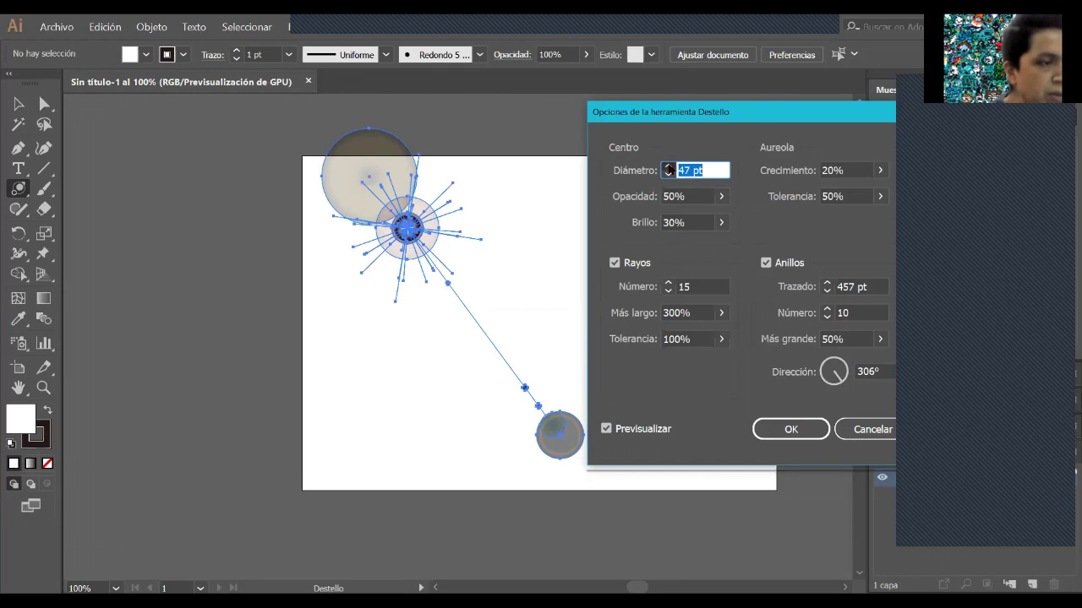
left_click(667, 166)
left_click(668, 165)
left_click(668, 166)
left_click(668, 166)
left_click(668, 166)
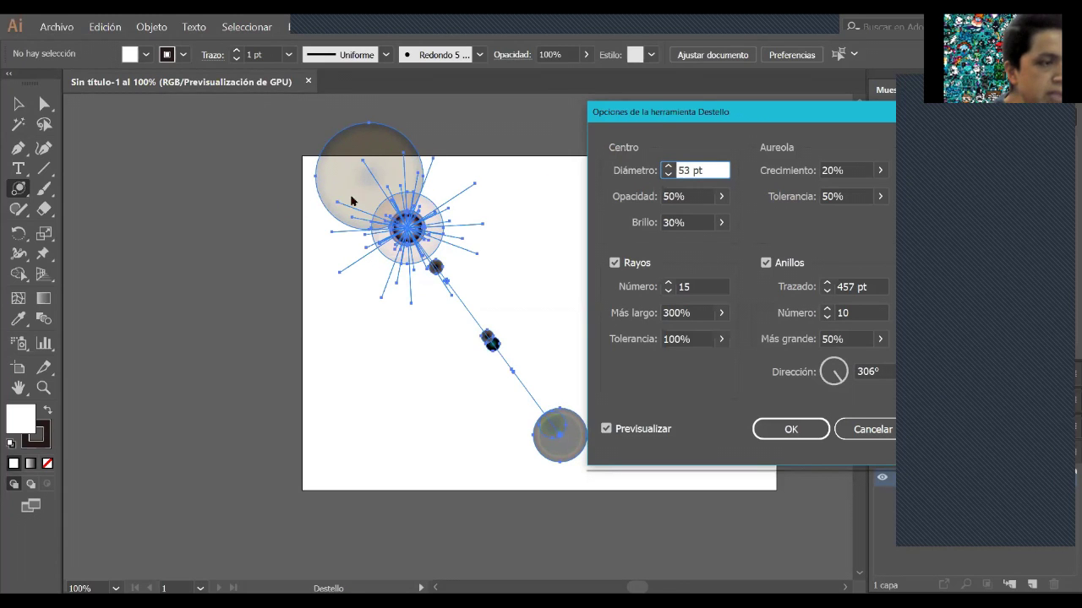
left_click(669, 167)
left_click(669, 167)
left_click(668, 166)
left_click(669, 167)
left_click(669, 166)
left_click(669, 166)
left_click(668, 167)
left_click(668, 166)
left_click(669, 167)
left_click(669, 167)
left_click(669, 167)
left_click(668, 166)
left_click(669, 166)
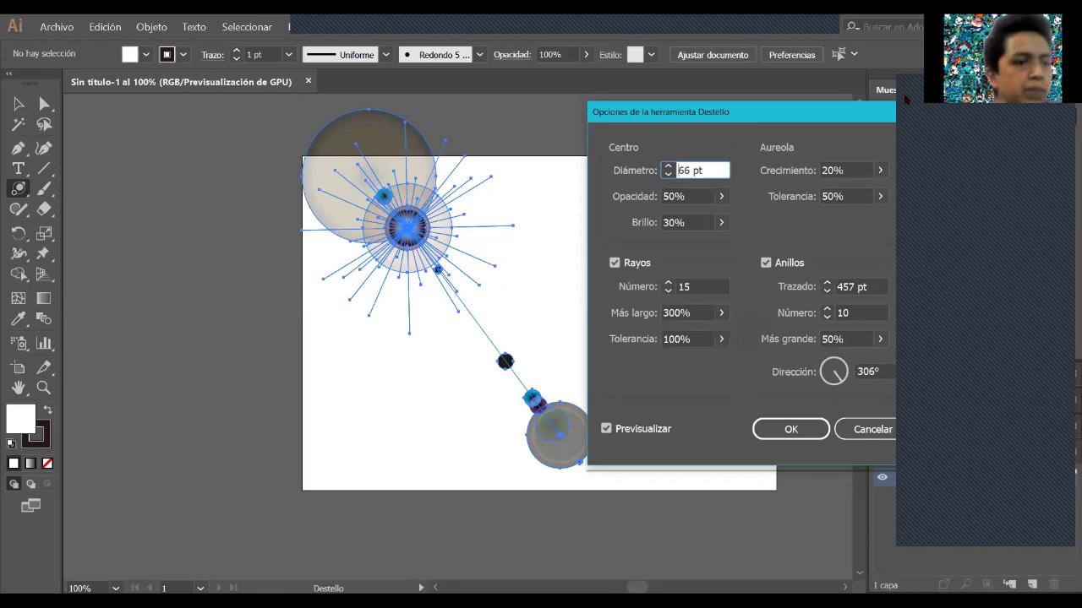
left_click_drag(757, 118, 771, 103)
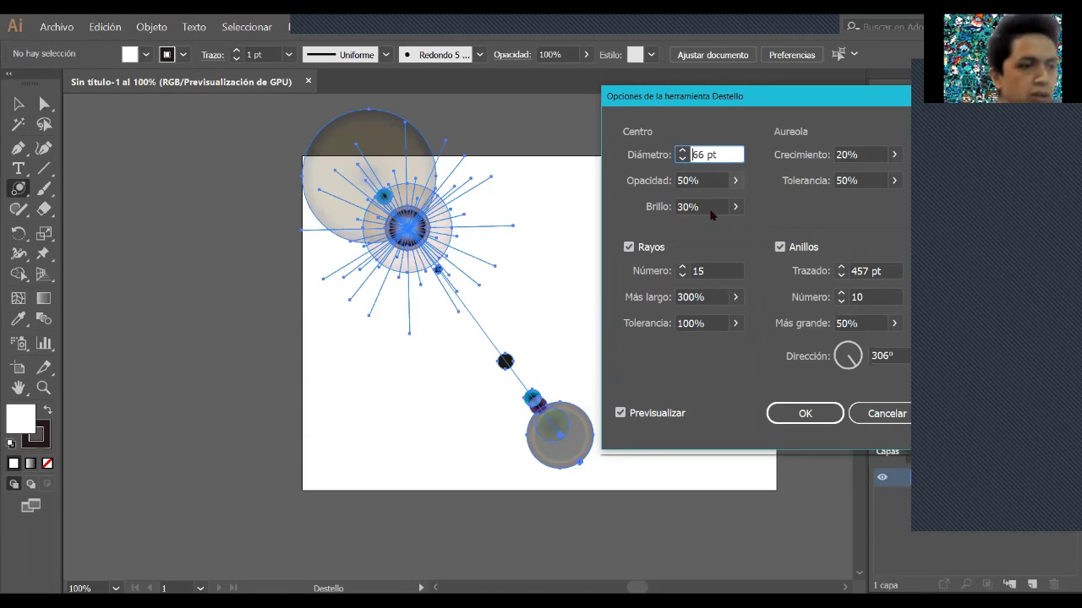
- Set the centre Opacidad slider to 19% and the Brillo slider to 53%
left_click(738, 185)
left_click_drag(716, 203, 742, 200)
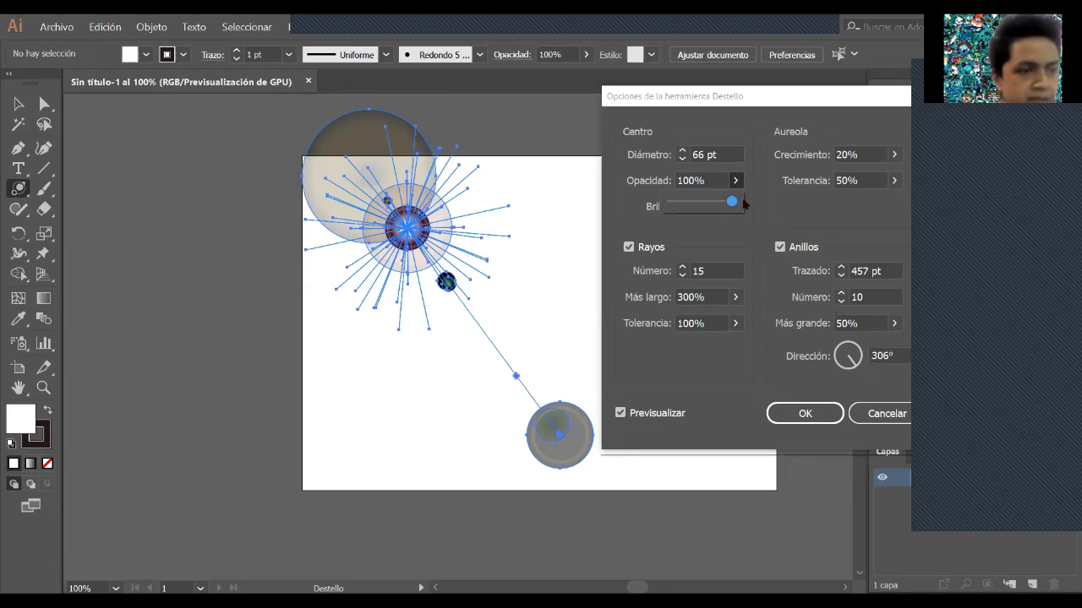
left_click_drag(732, 202, 700, 199)
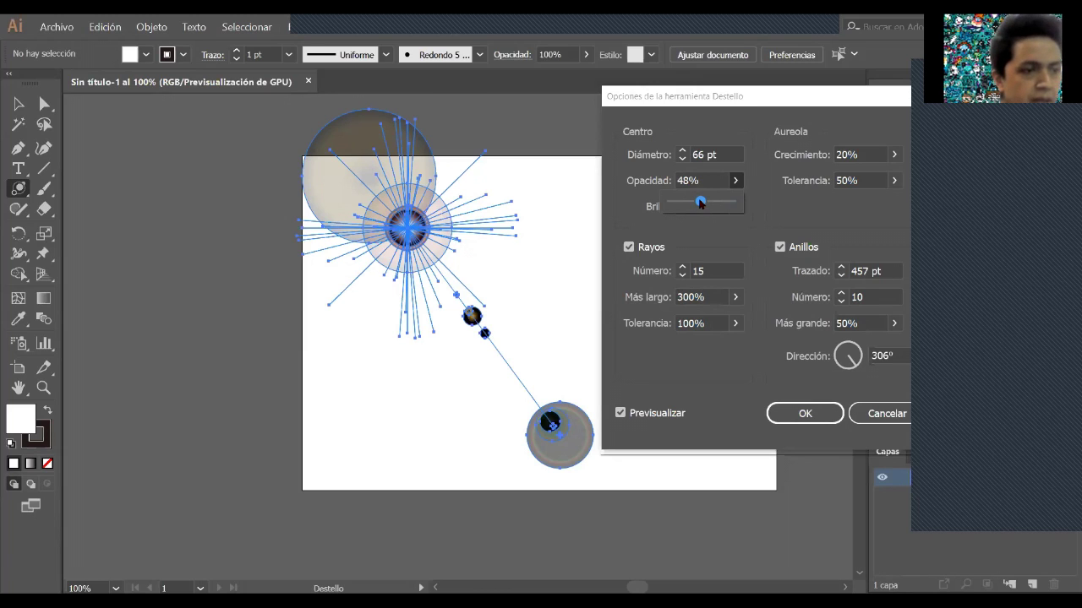
left_click_drag(700, 203, 683, 206)
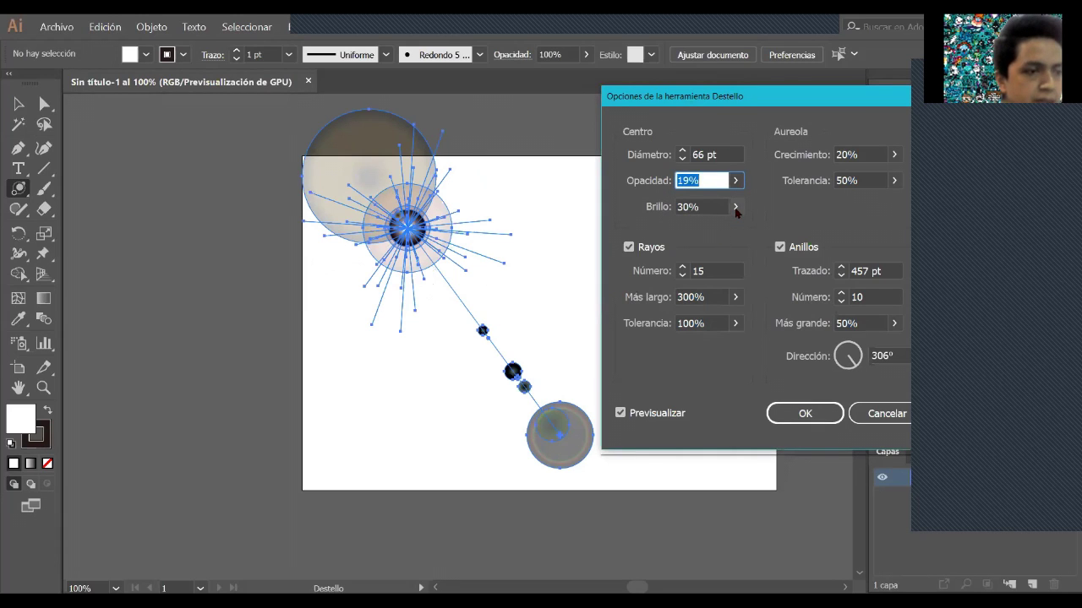
left_click(735, 206)
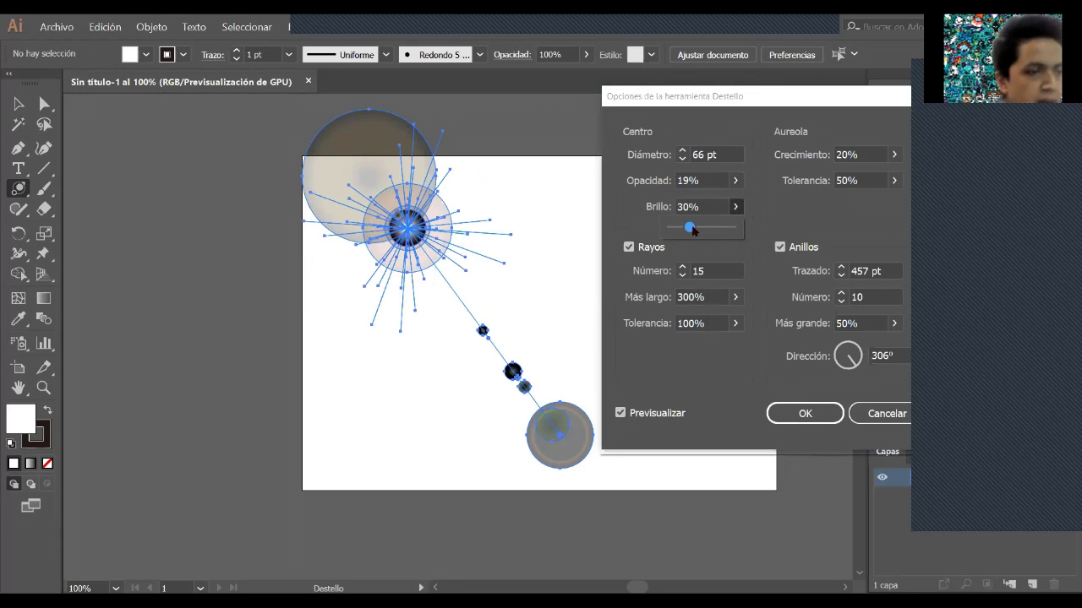
left_click_drag(691, 228, 713, 229)
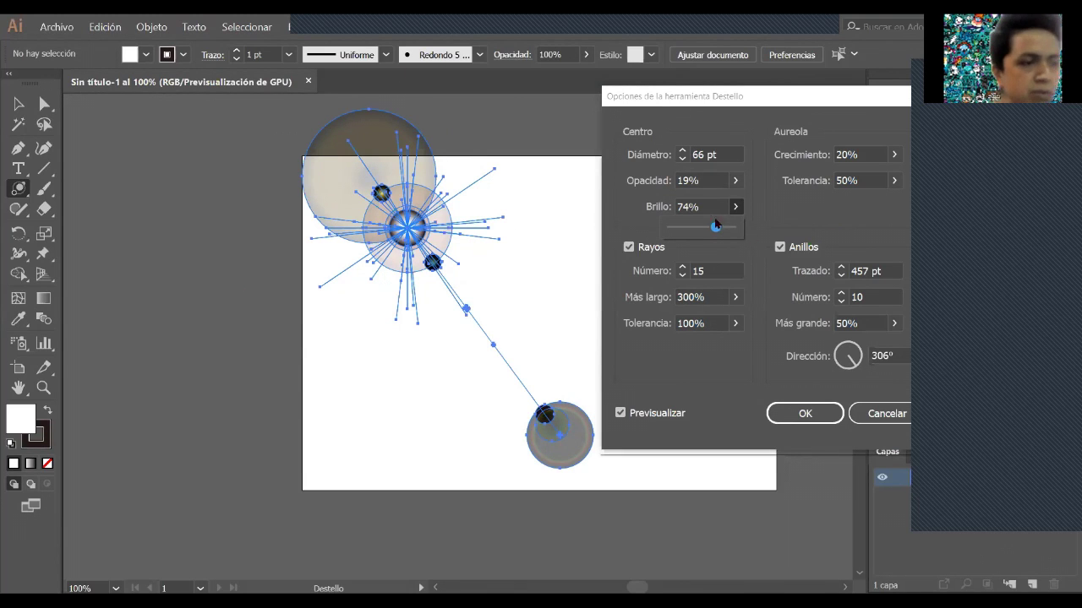
left_click_drag(719, 229, 678, 226)
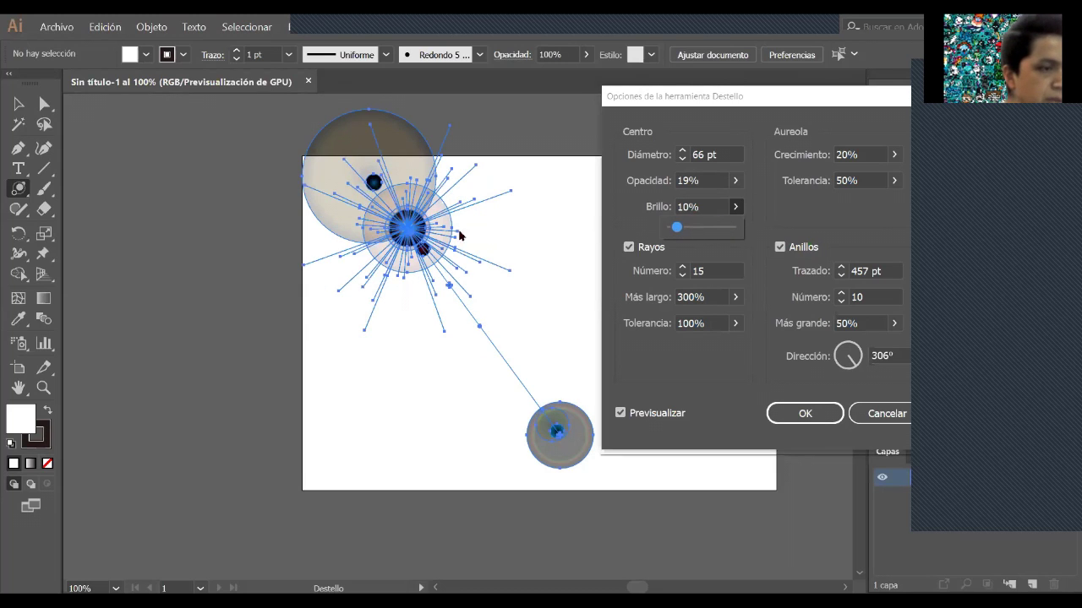
left_click_drag(677, 227, 701, 229)
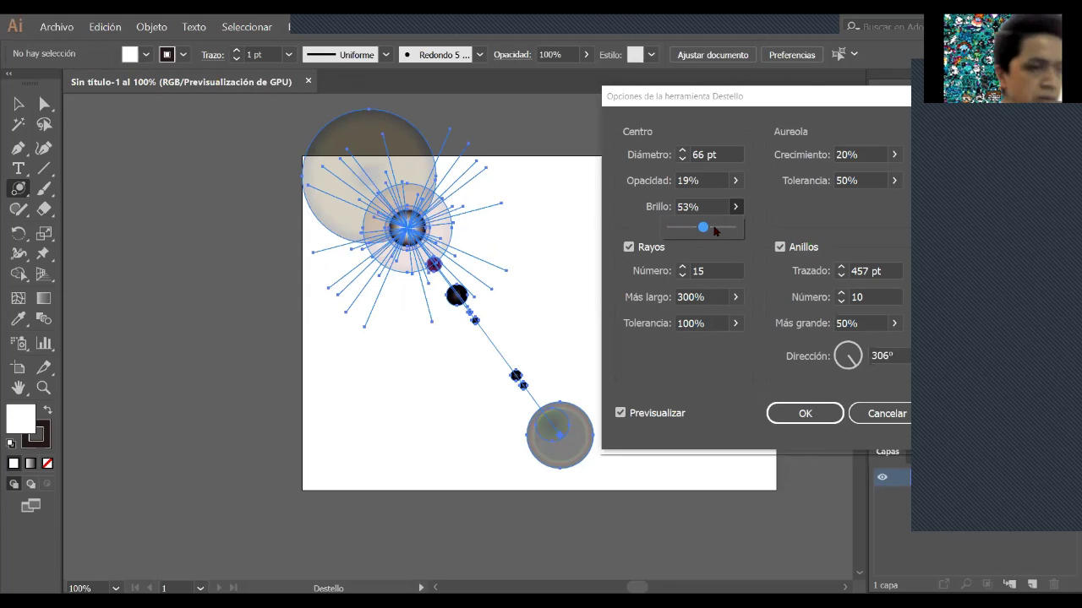
left_click(804, 192)
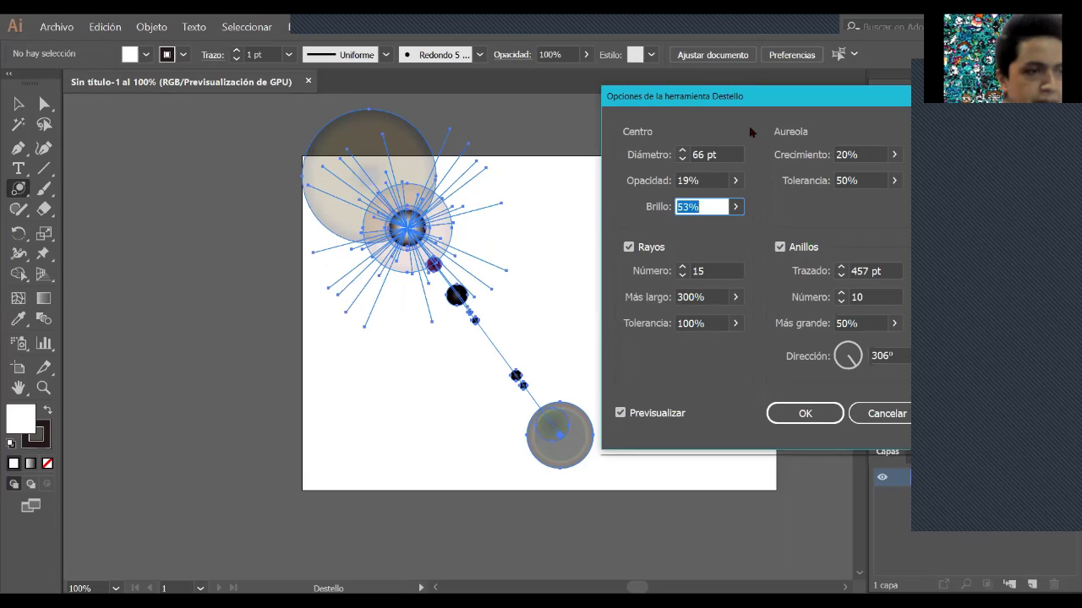
- Set the flare halo's Crecimiento to 14% and Tolerancia to 37%
left_click(893, 158)
left_click_drag(835, 178, 850, 177)
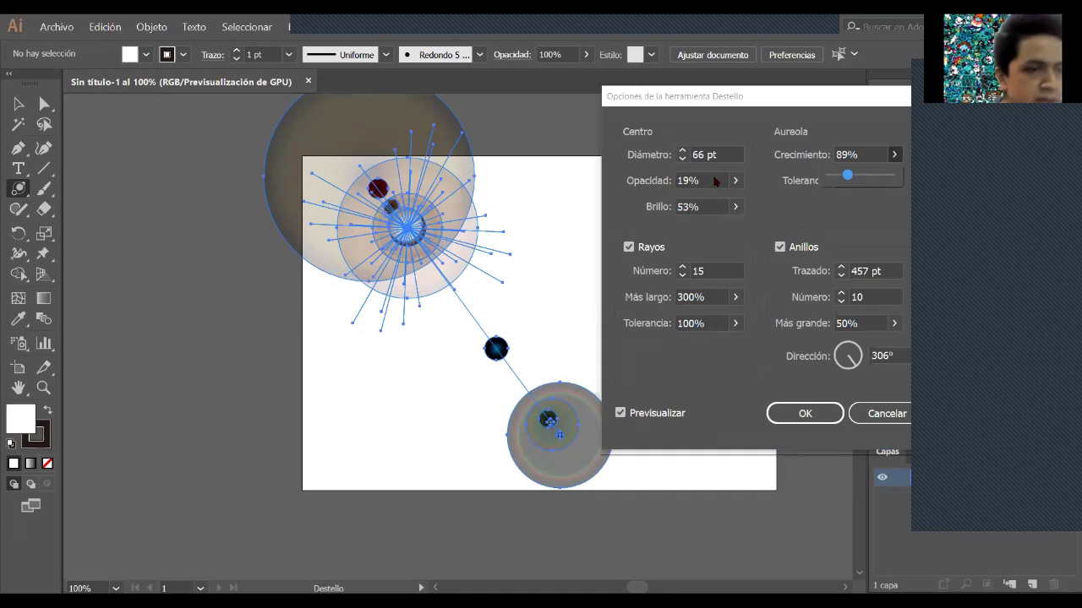
left_click_drag(847, 176, 835, 176)
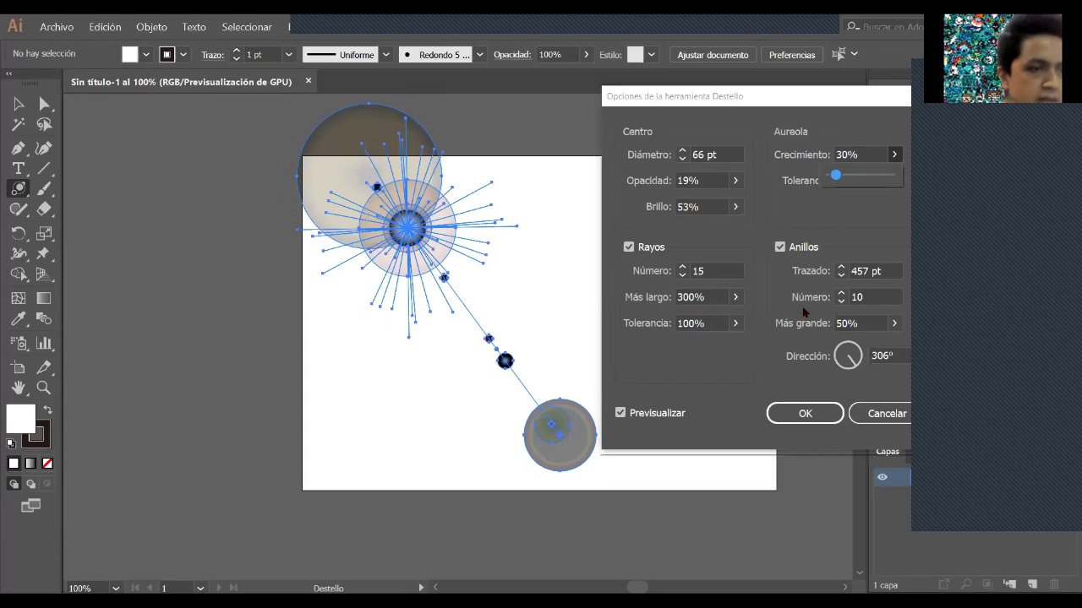
mouse_move(835, 176)
left_mouse_down()
mouse_move(855, 174)
mouse_move(830, 177)
left_mouse_up()
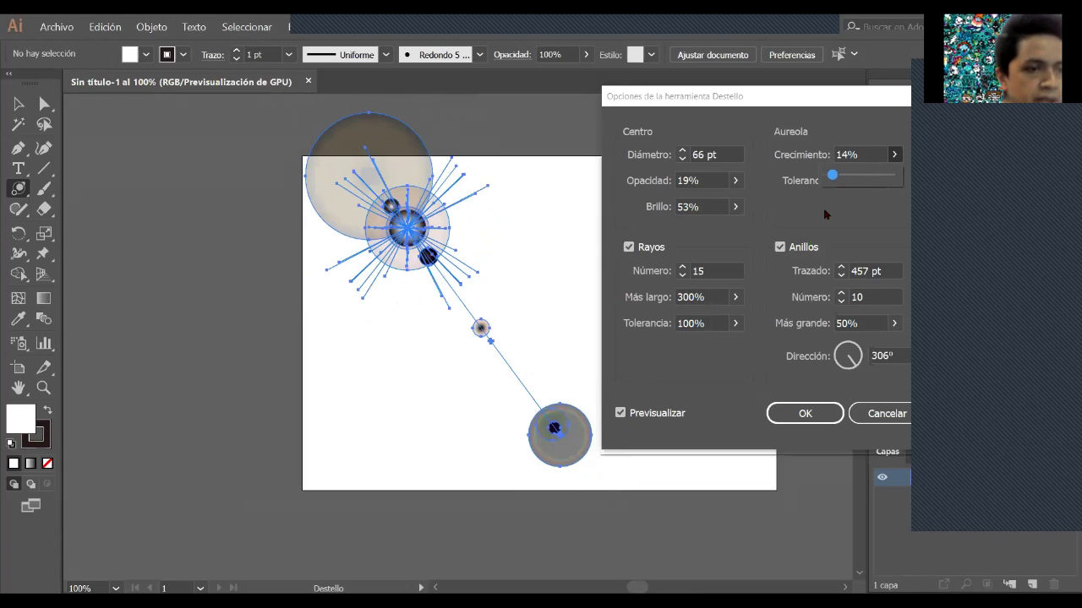
left_click(826, 215)
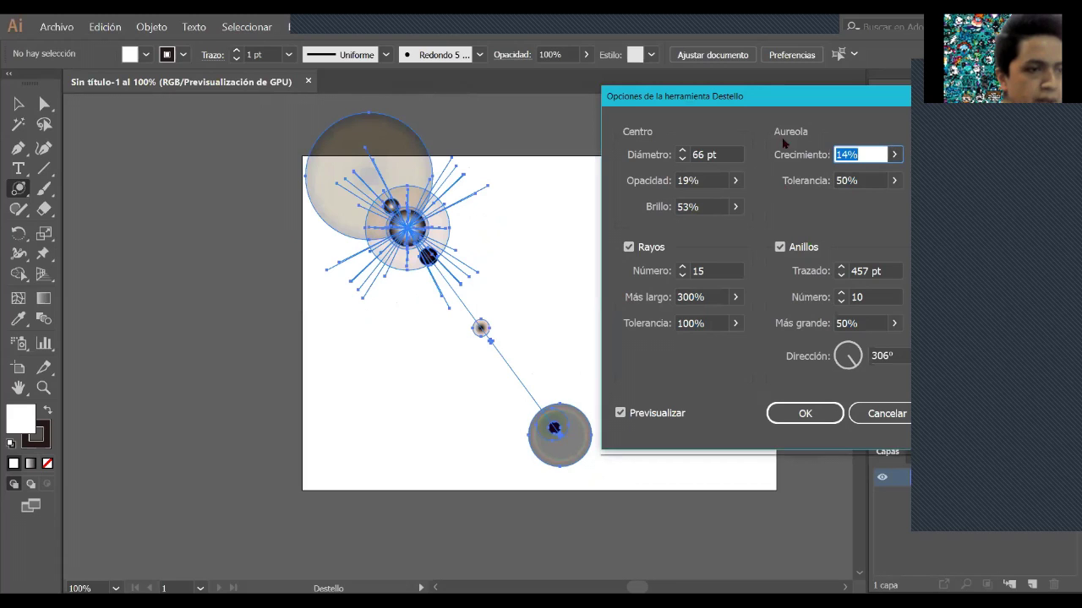
left_click(893, 180)
left_click_drag(862, 201, 882, 205)
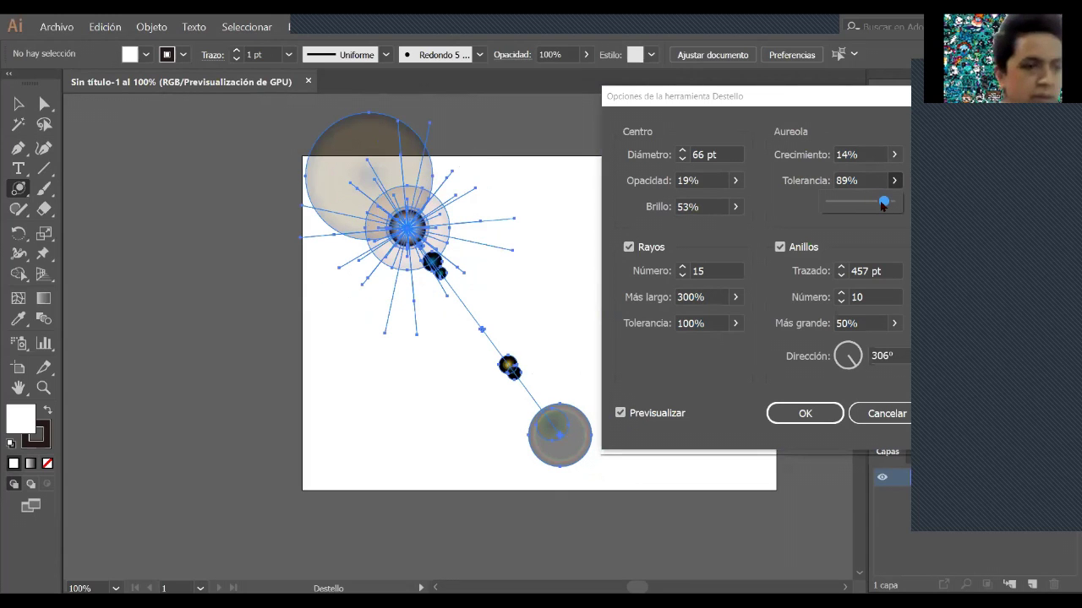
left_click_drag(882, 204, 850, 204)
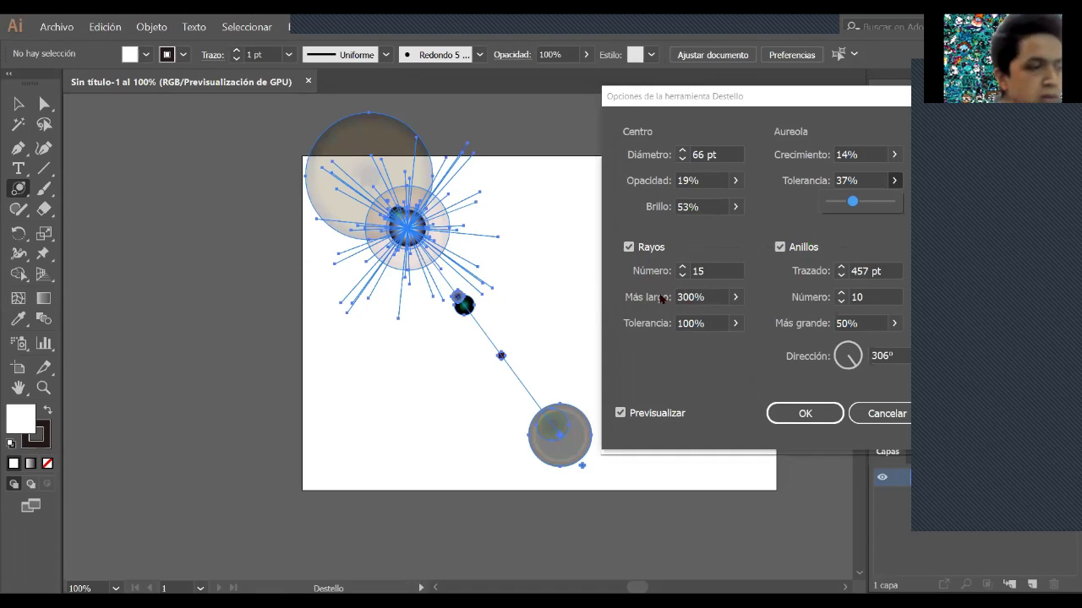
- Toggle the rays off and back on, then raise the ray count from 15 to 31
left_click(628, 248)
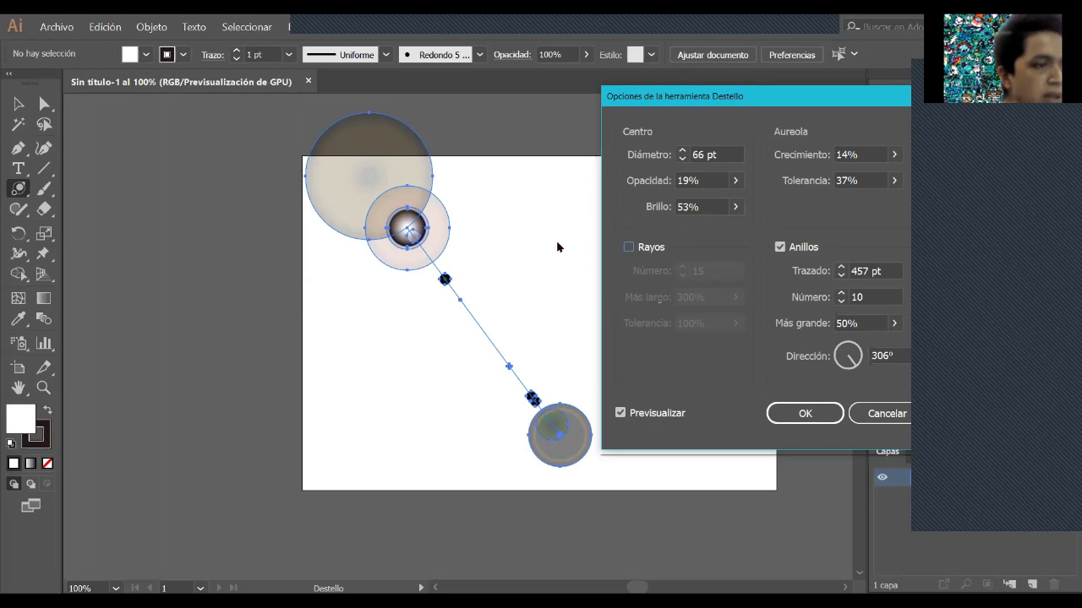
left_click(629, 248)
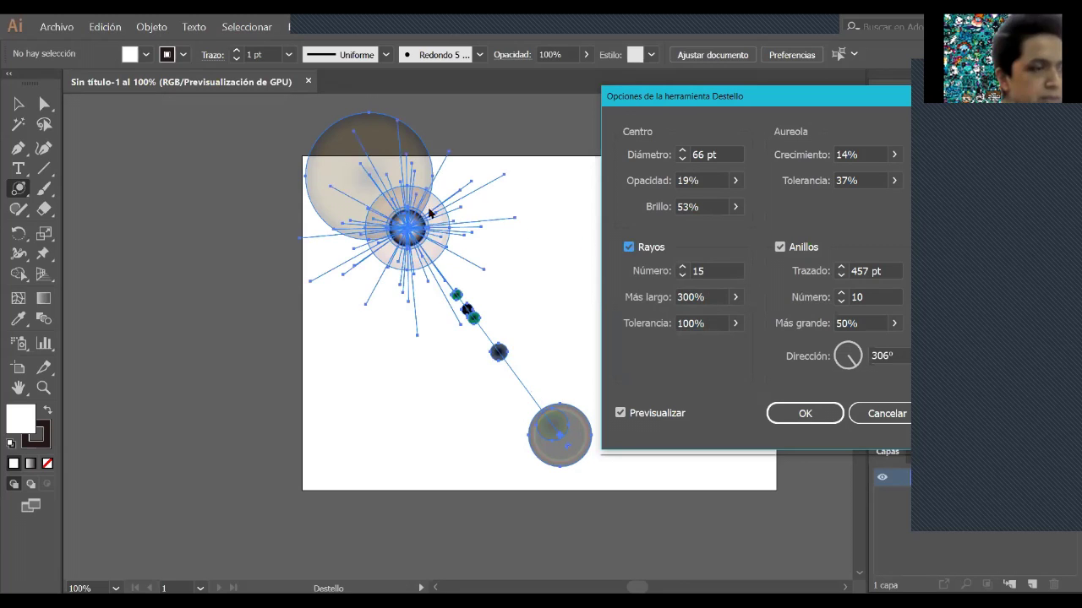
left_click(682, 267)
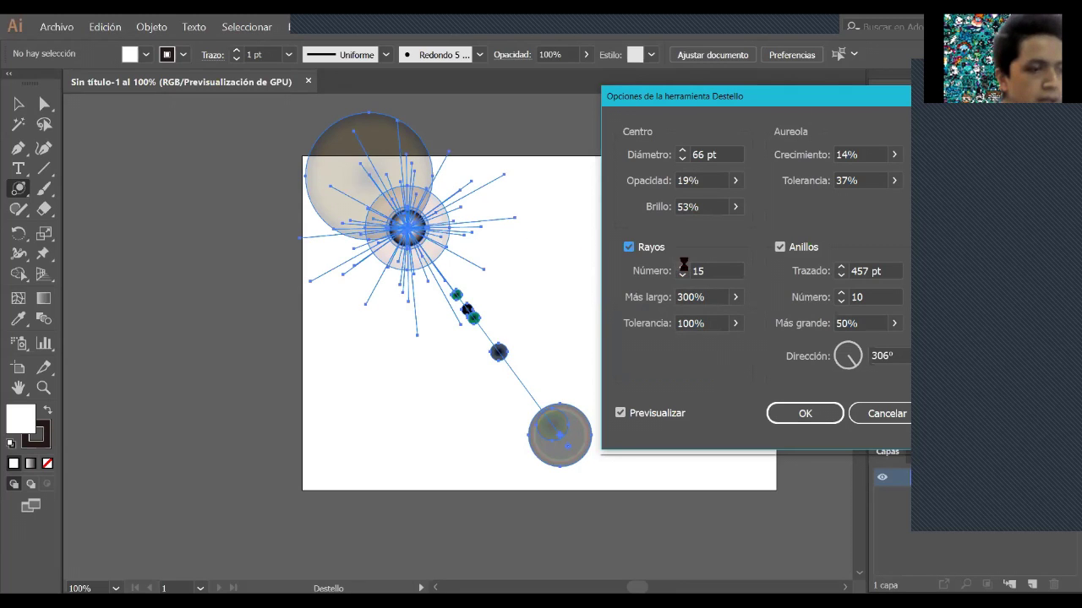
left_click(682, 267)
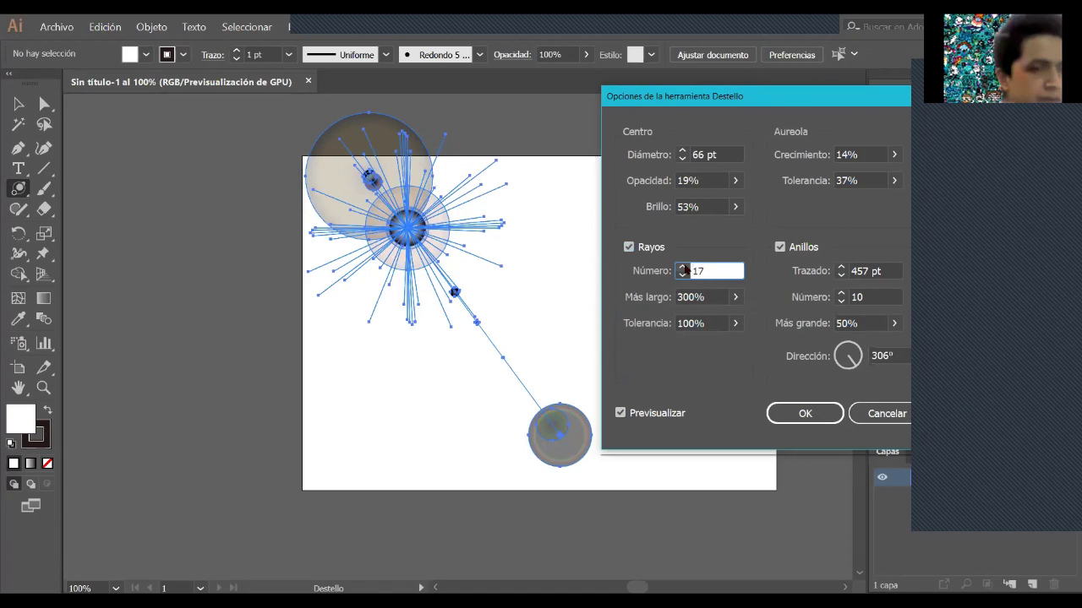
left_click(682, 267)
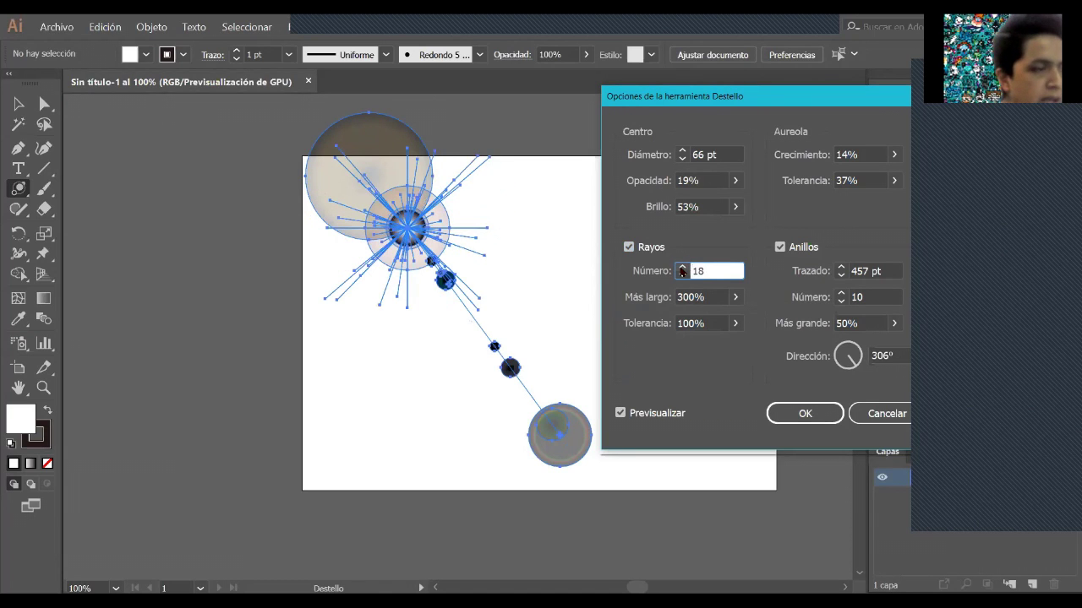
left_click(682, 267)
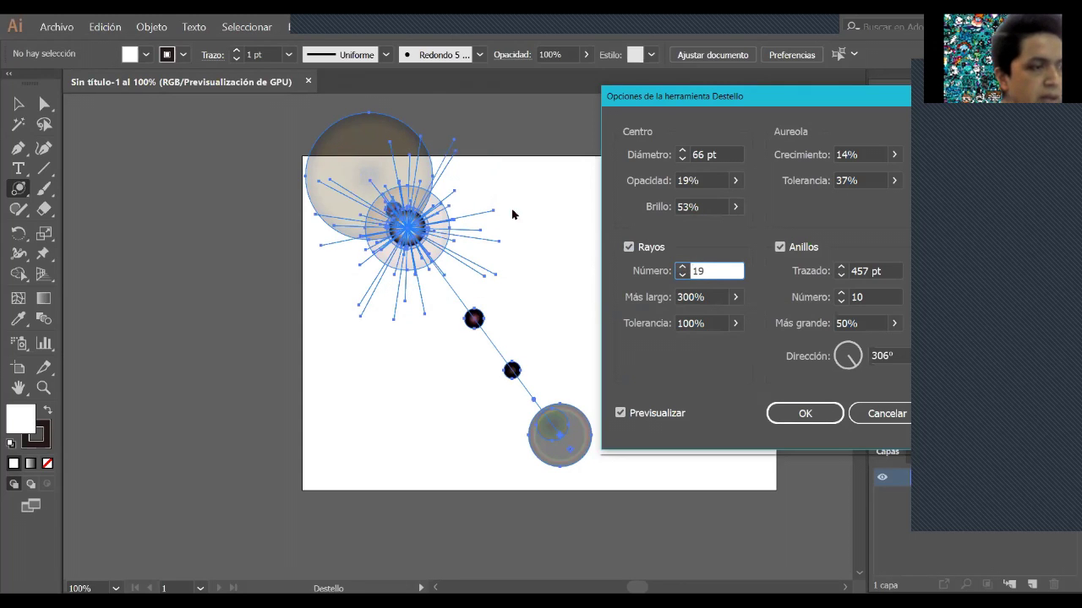
left_click(682, 267)
left_click_drag(682, 267, 683, 269)
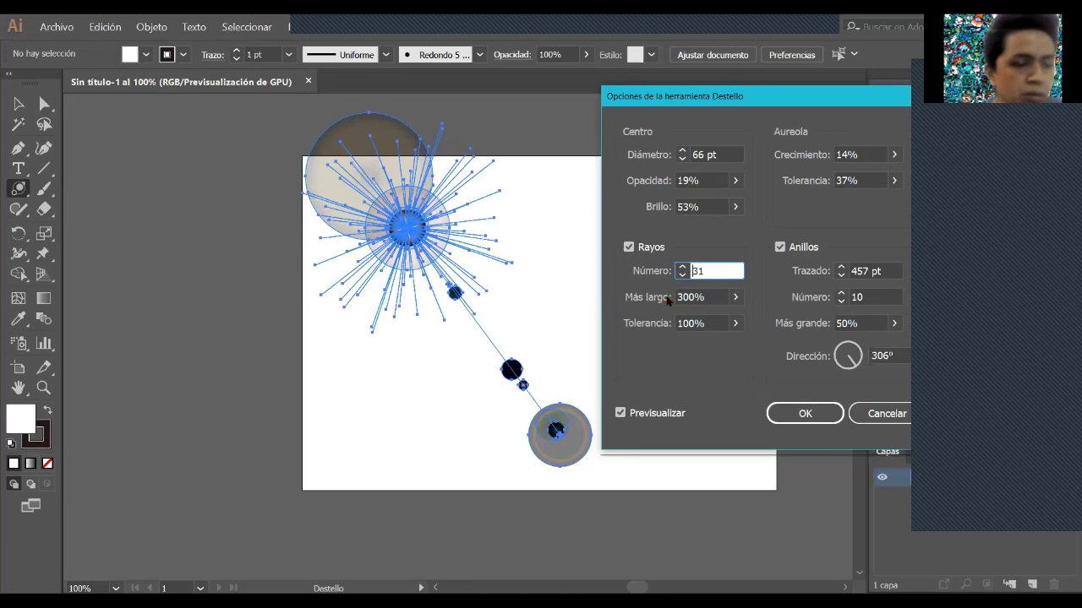
left_click(736, 296)
- Set the longest rays (Más largo) to 170% and uncheck Anillos to hide the rings
mouse_move(688, 322)
left_mouse_down()
mouse_move(707, 322)
mouse_move(683, 326)
left_mouse_up()
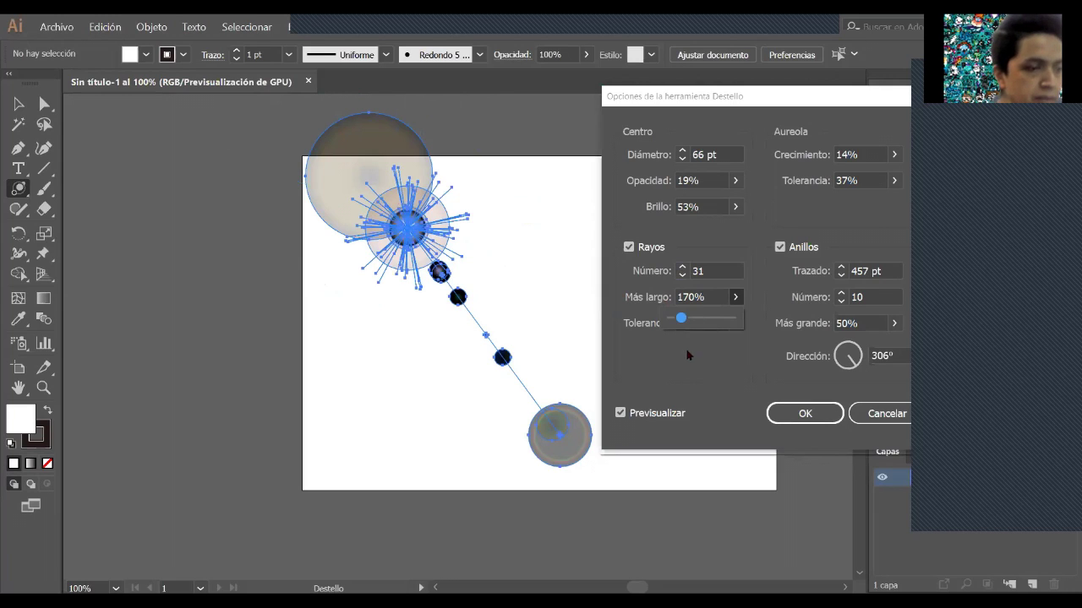
left_click(757, 263)
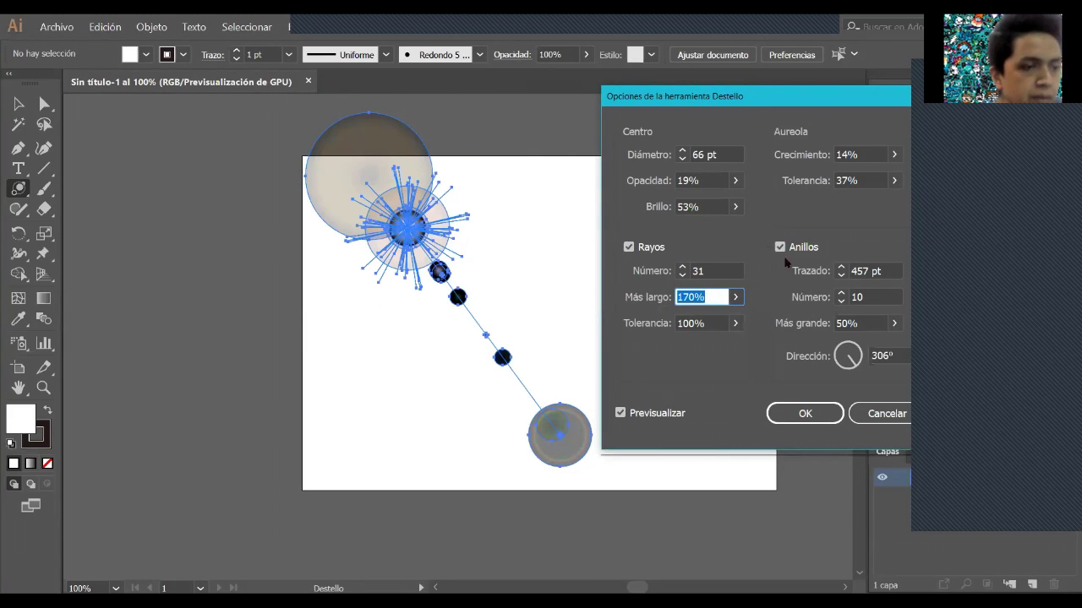
left_click_drag(831, 107, 812, 109)
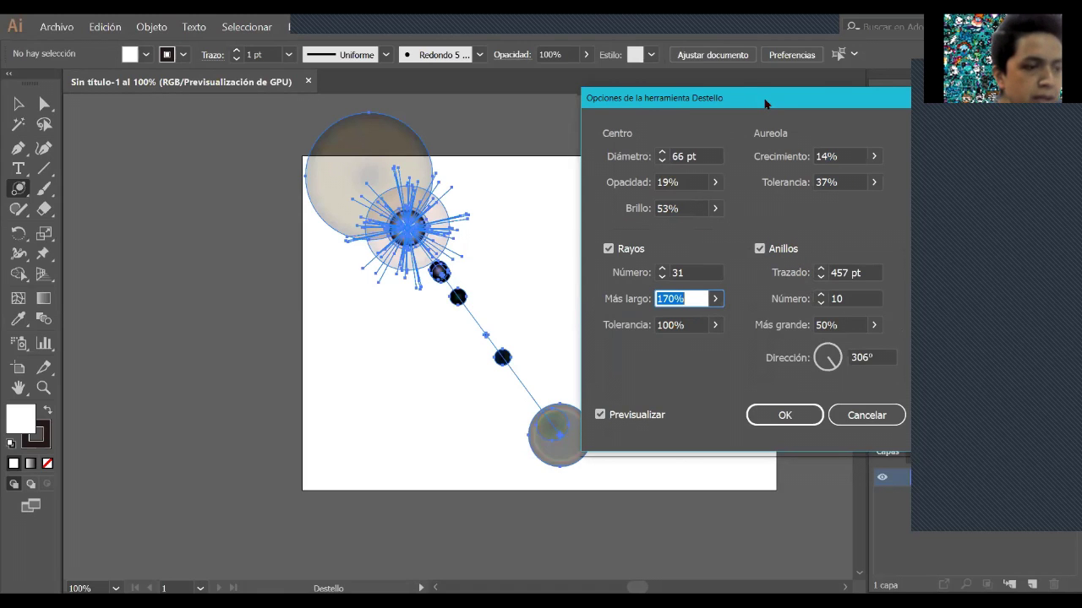
left_click_drag(764, 103, 789, 115)
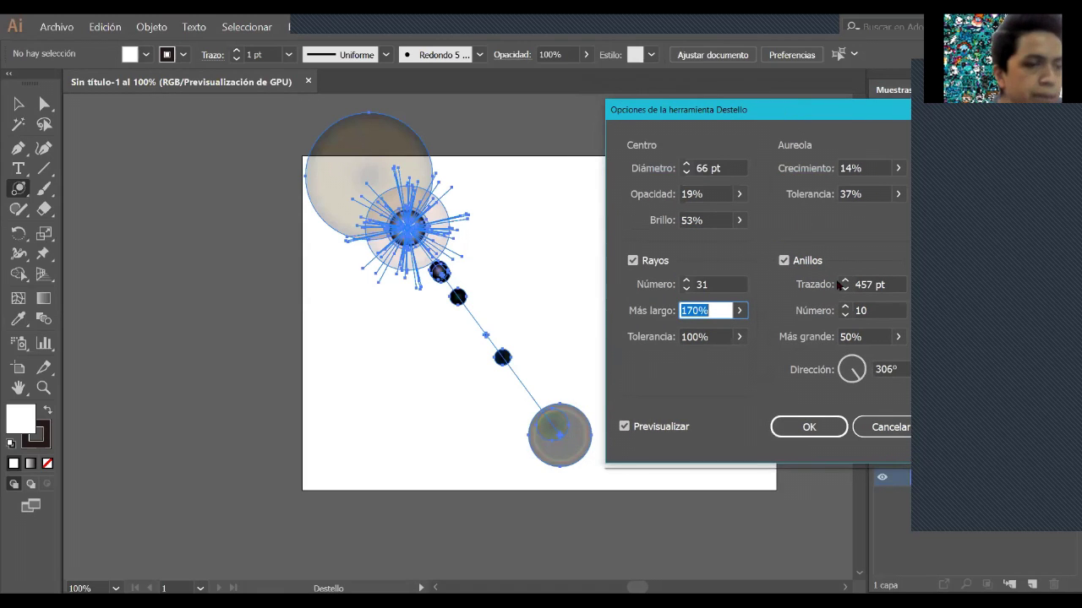
left_click(783, 261)
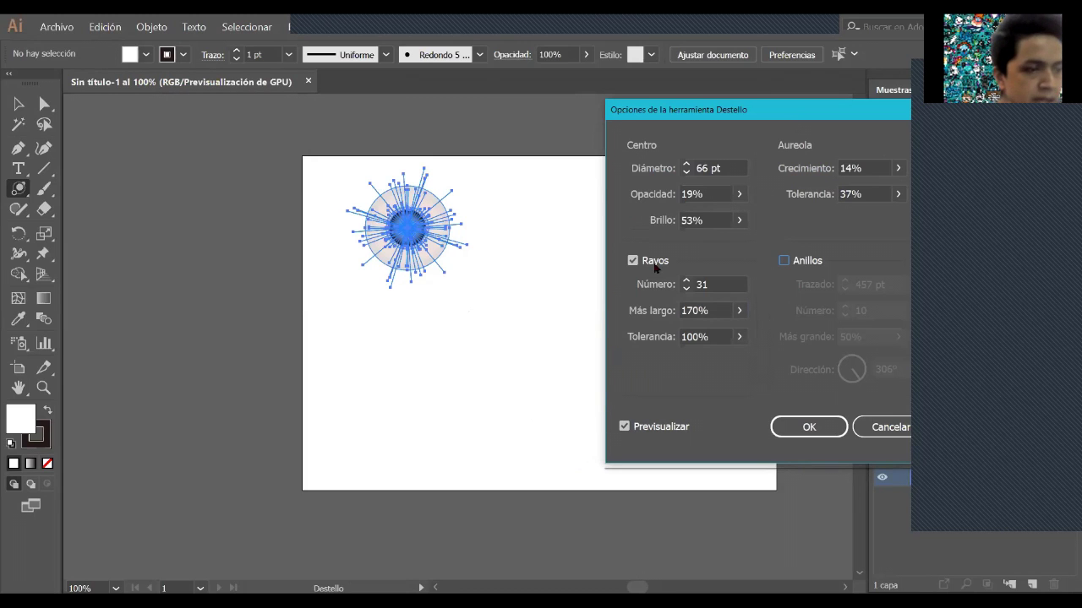
- Turn the rings back on and set the ring path (Trazado) to 800 pt
left_click(784, 261)
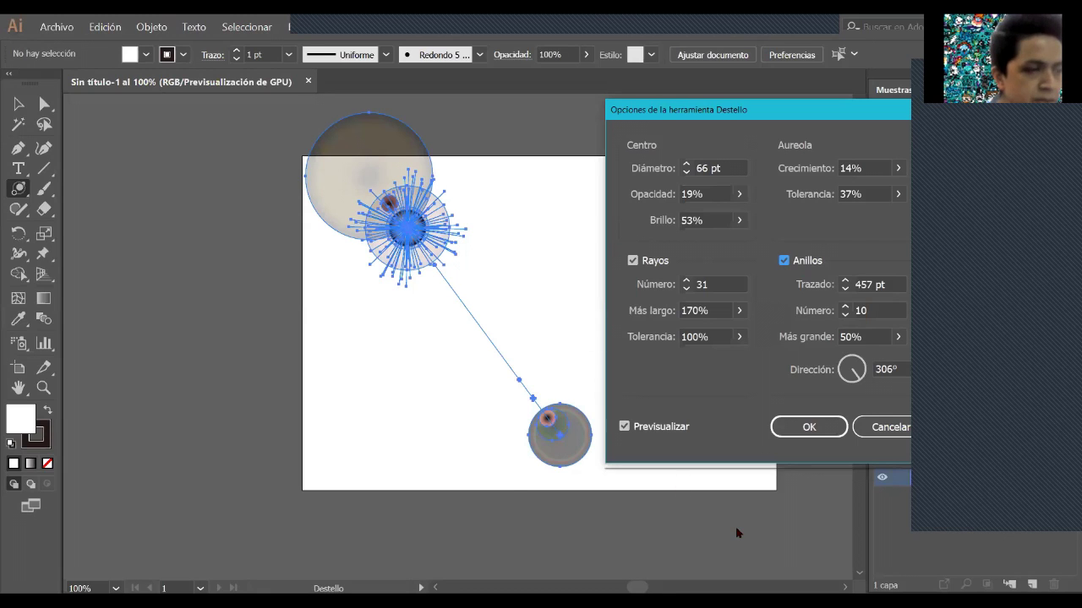
left_click(845, 280)
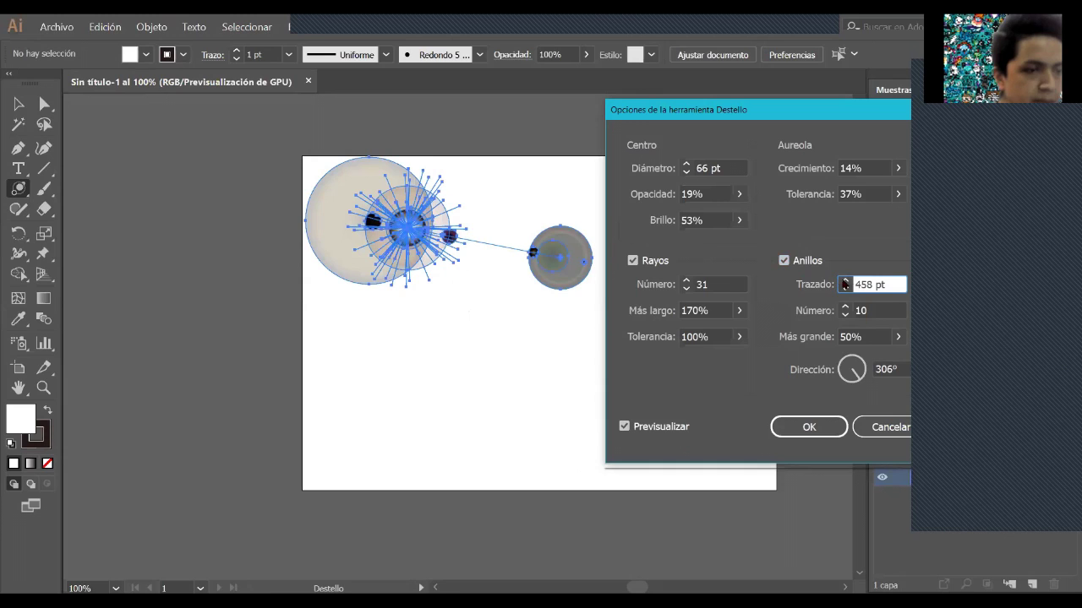
left_click(845, 281)
left_click(846, 281)
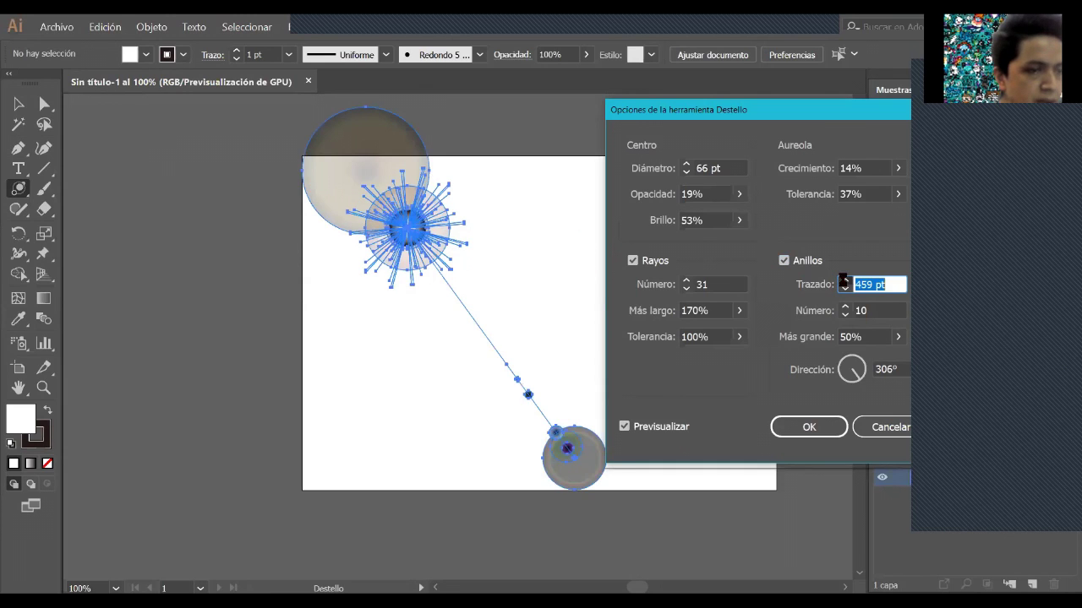
left_click(845, 280)
left_click(845, 280)
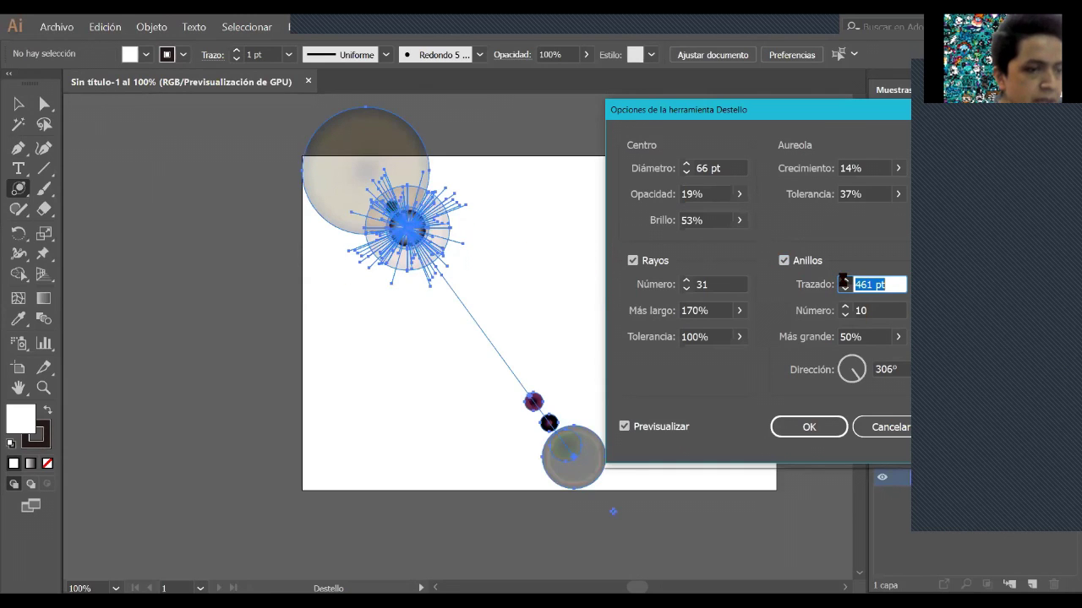
left_click_drag(862, 284, 887, 285)
key("BackSpace")
key("BackSpace")
type("800")
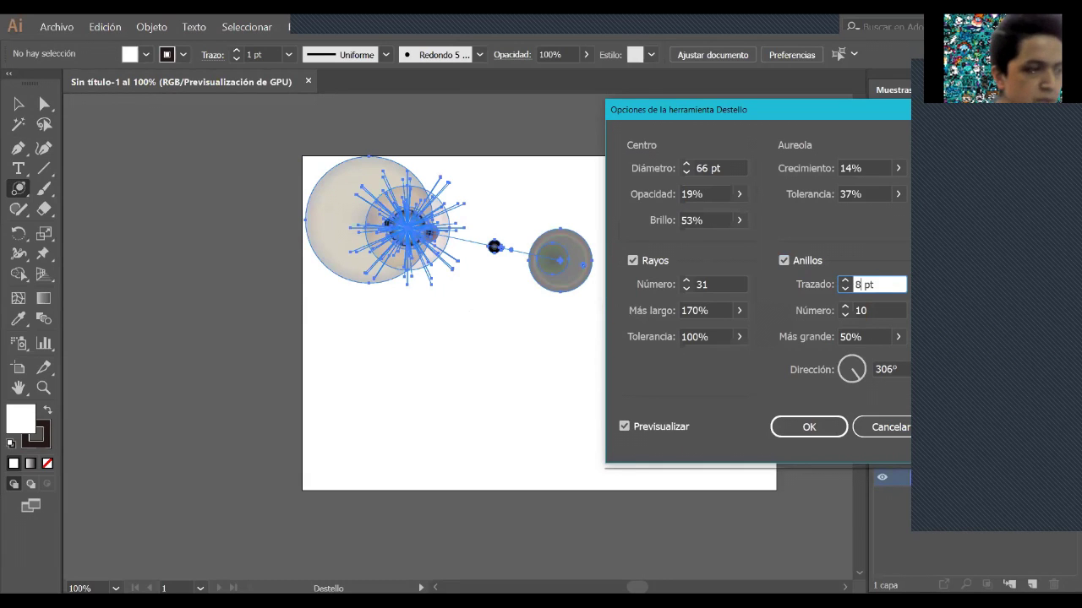
key("Return")
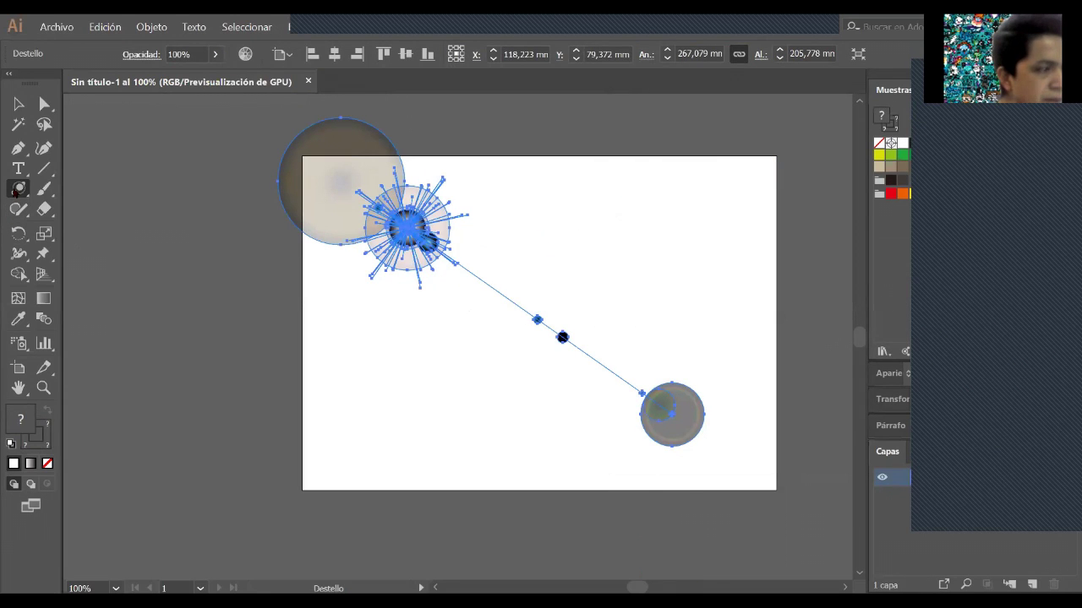
- Place a new flare at the top of the artboard with its 575 pt ring path
left_click(639, 261)
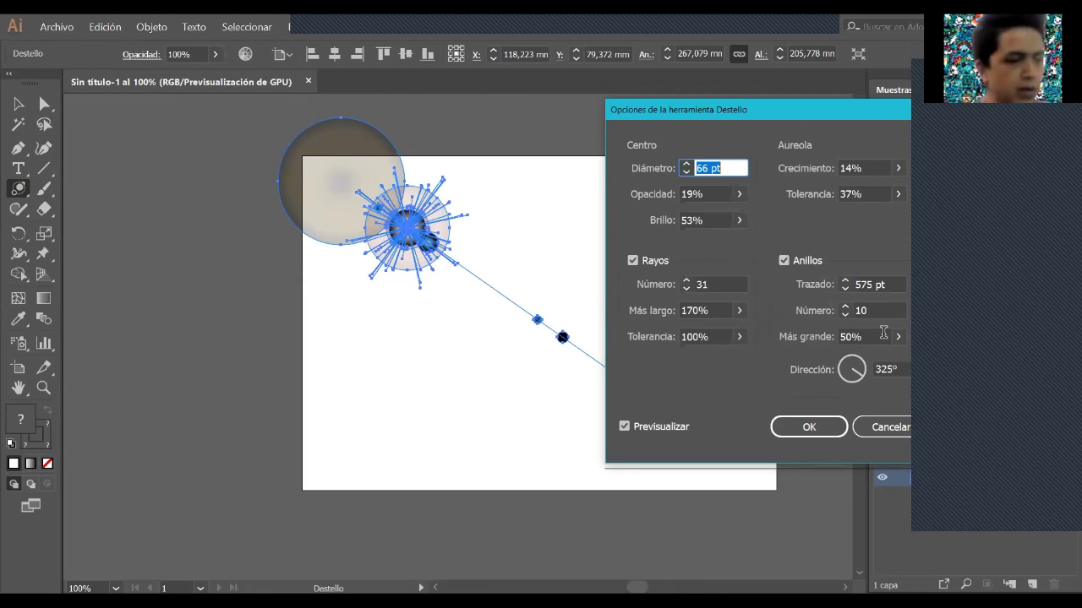
left_click_drag(729, 110, 677, 113)
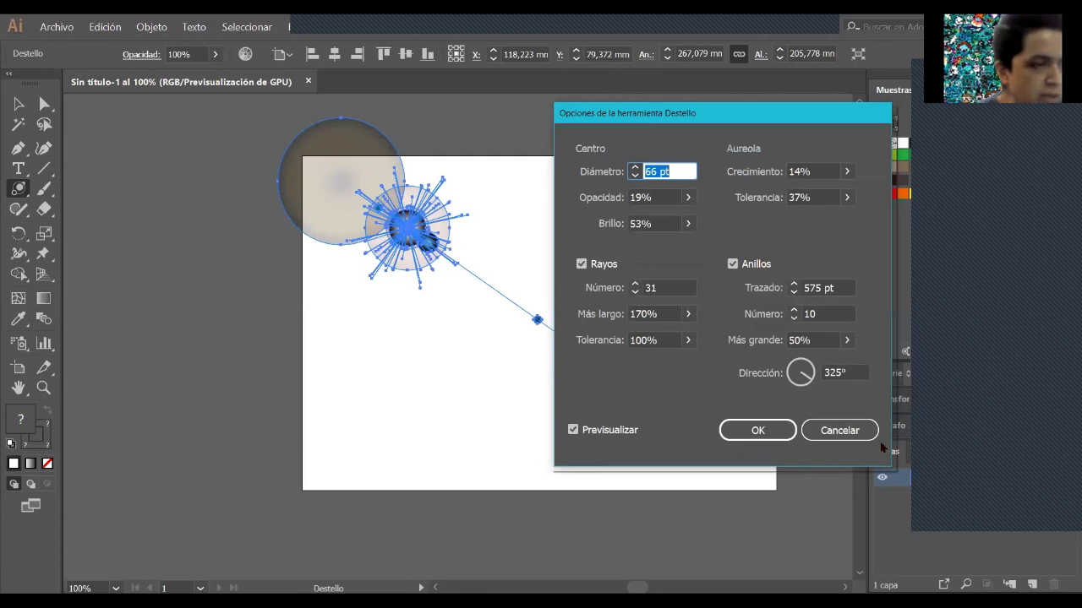
left_click(758, 430)
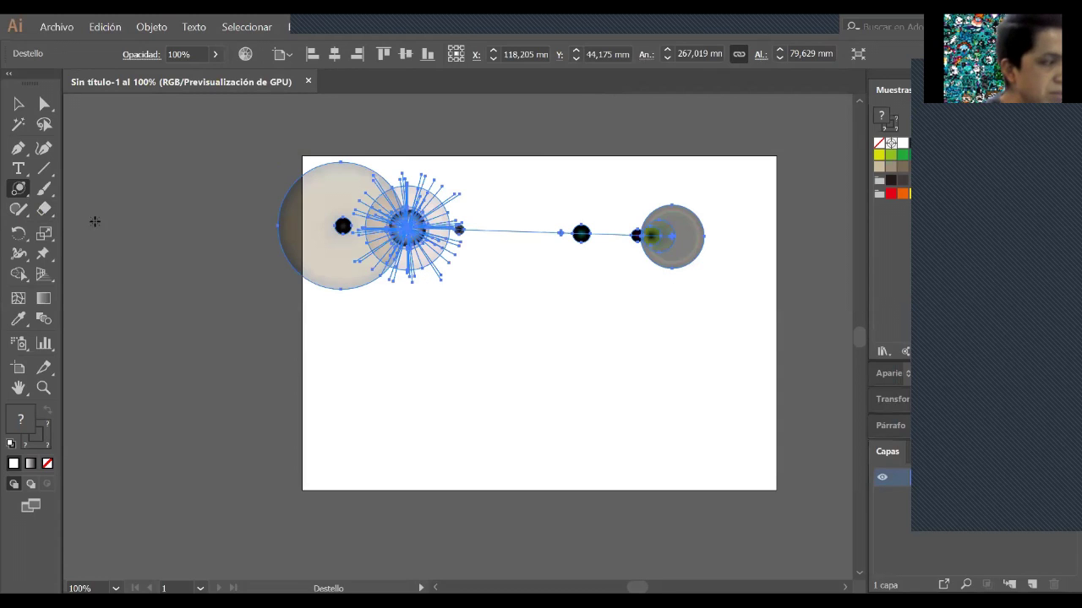
- Raise the flare's ring count (Anillos Número) to 50 and apply it
double_click(16, 194)
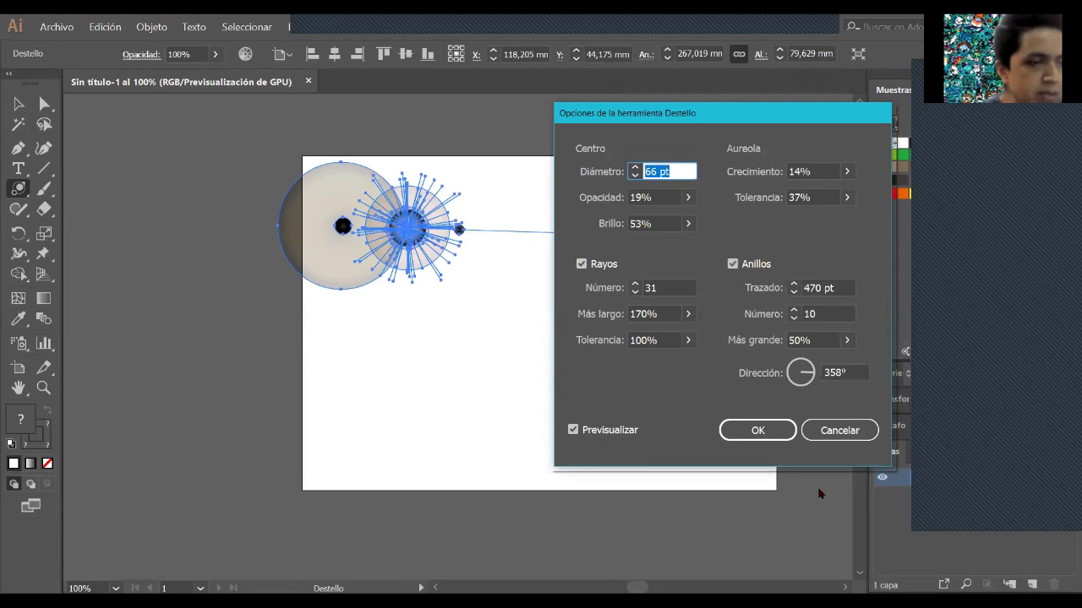
left_click_drag(732, 115, 750, 171)
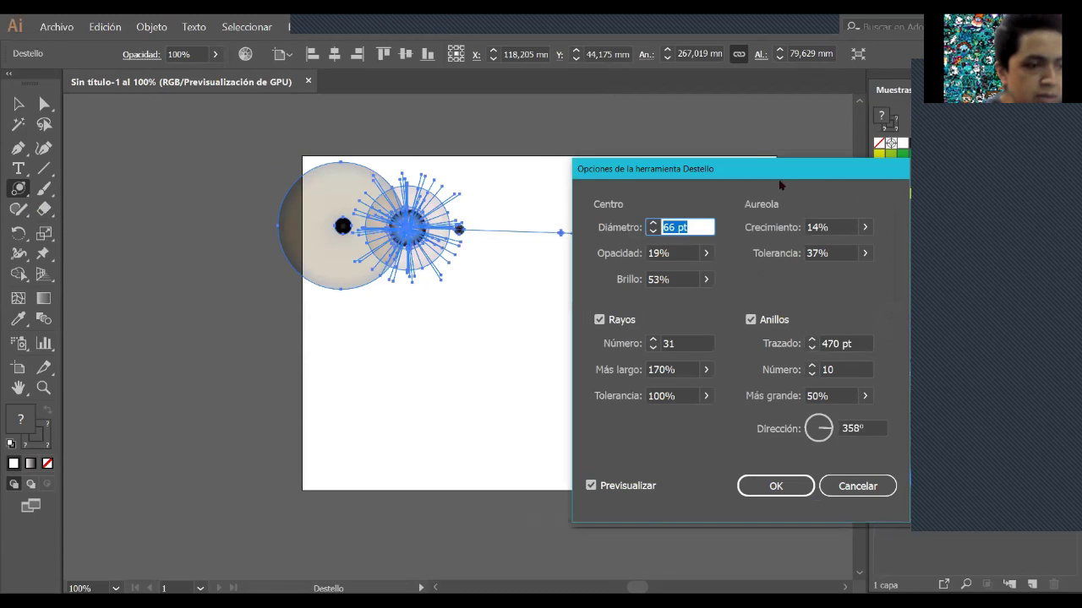
left_click_drag(800, 194, 815, 213)
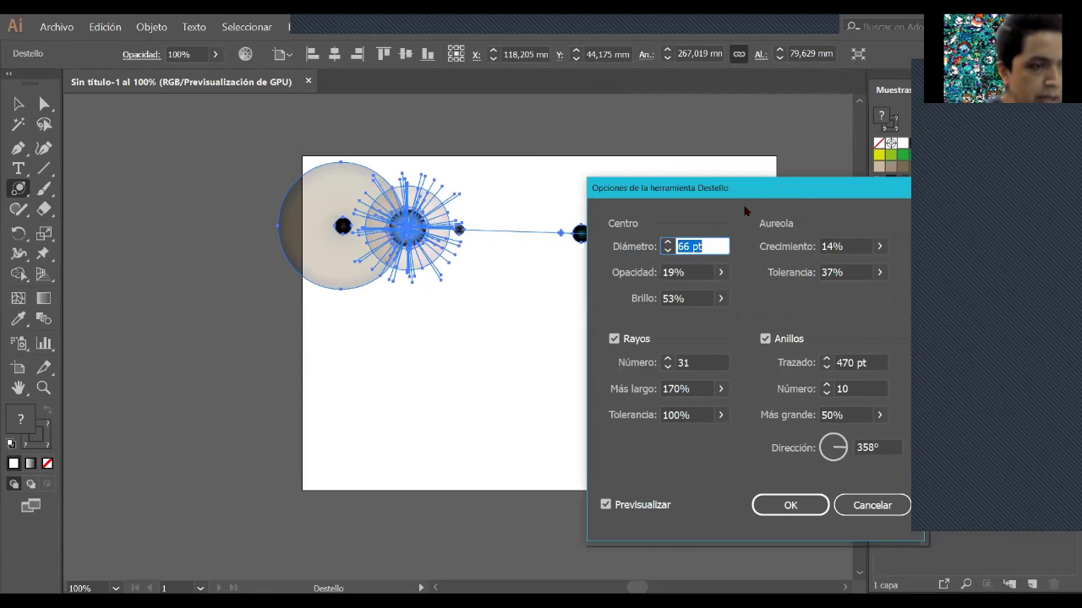
left_click_drag(758, 192, 618, 284)
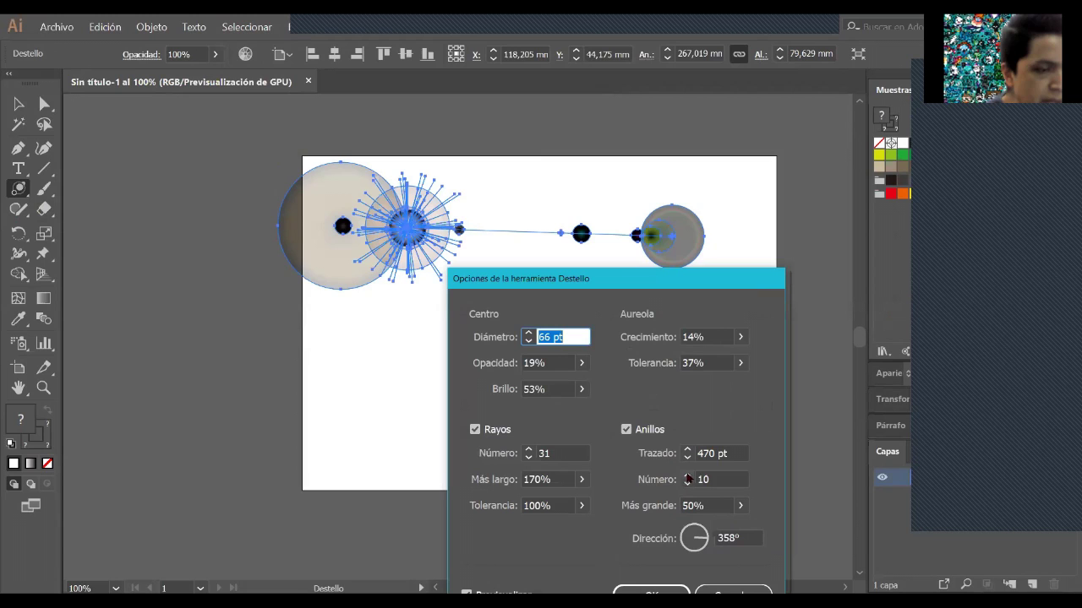
left_click(687, 476)
left_click(687, 476)
left_click(687, 476)
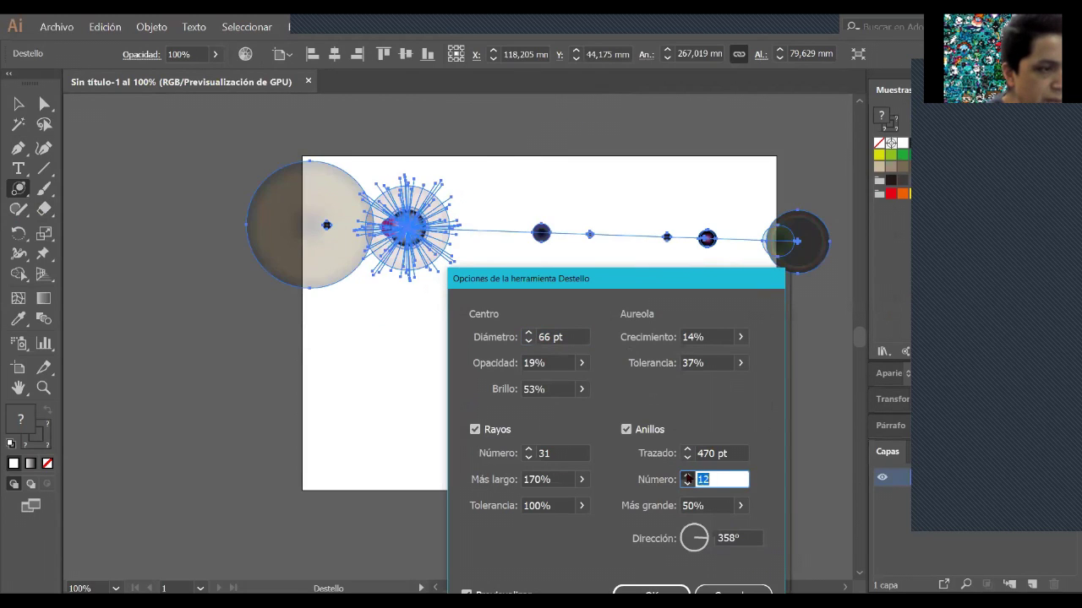
left_click(687, 476)
left_click(687, 475)
left_click(687, 476)
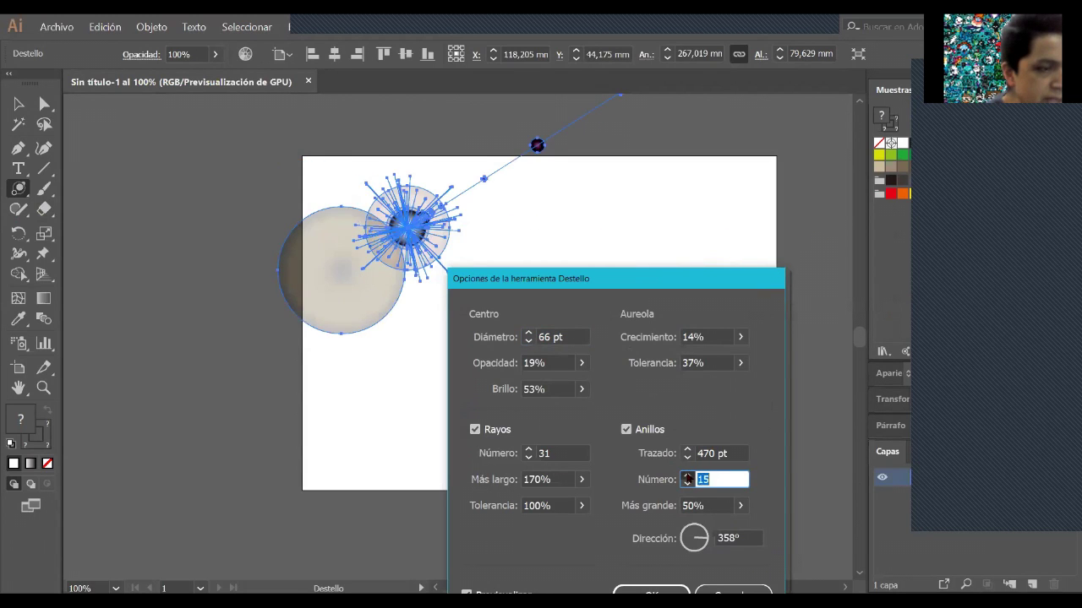
left_click(687, 476)
left_click(687, 475)
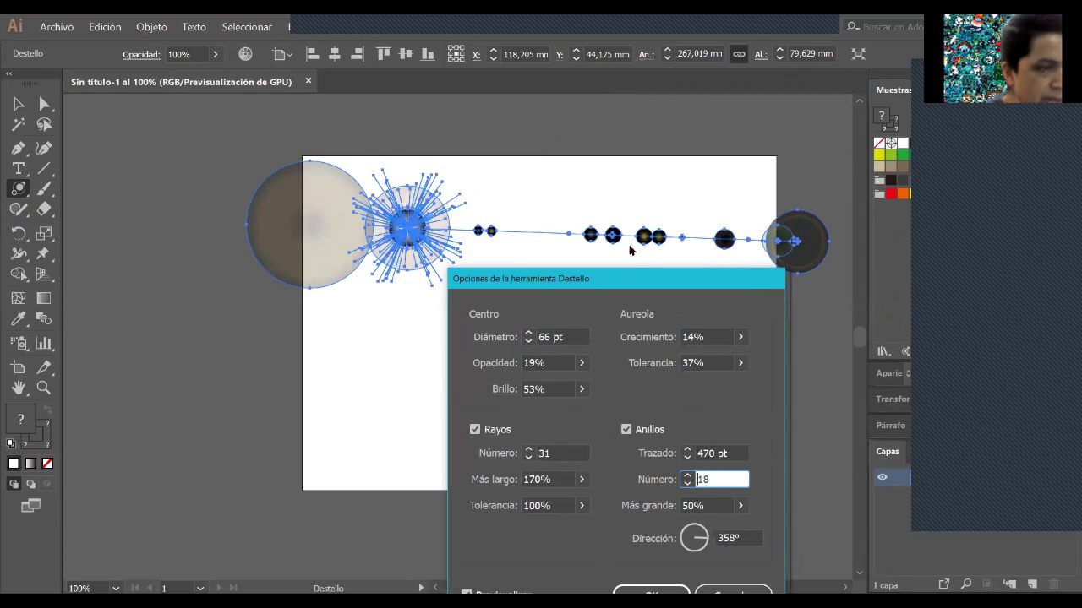
left_click(687, 476)
left_click(687, 475)
left_click(687, 476)
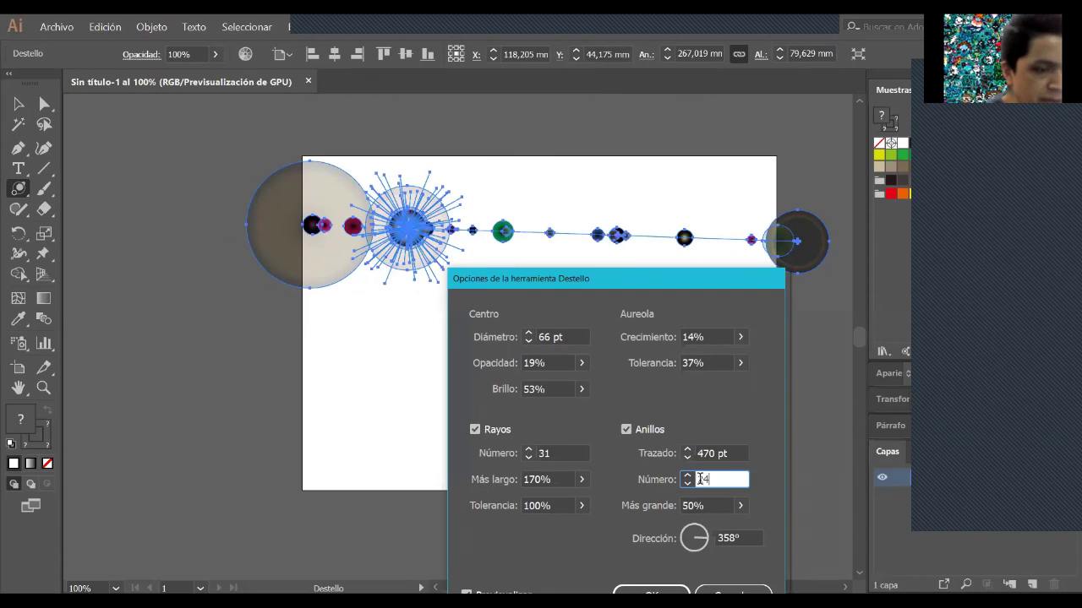
key("BackSpace")
type("50")
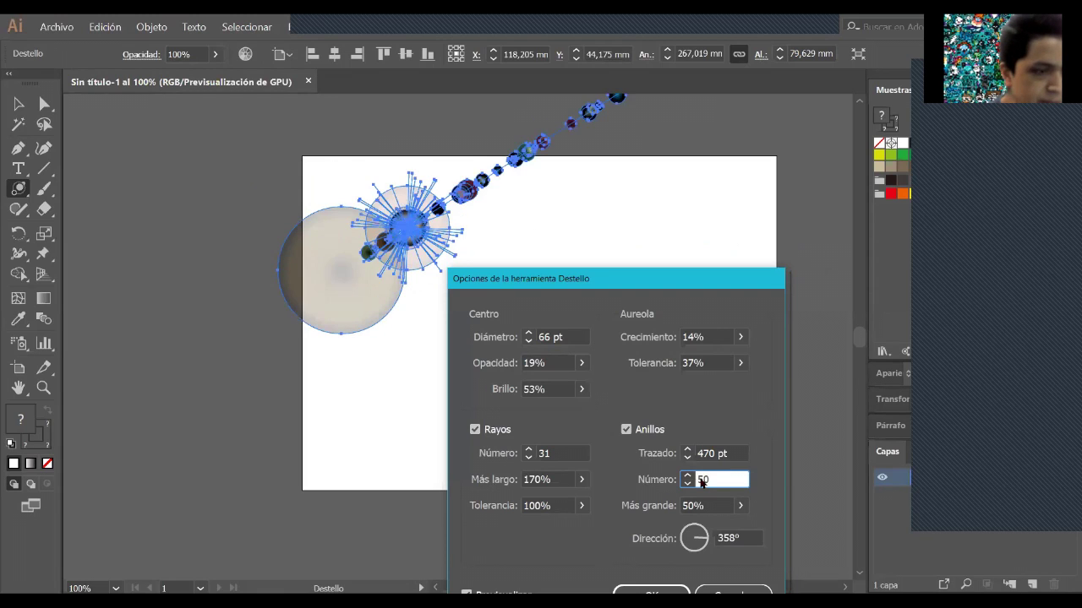
key("Return")
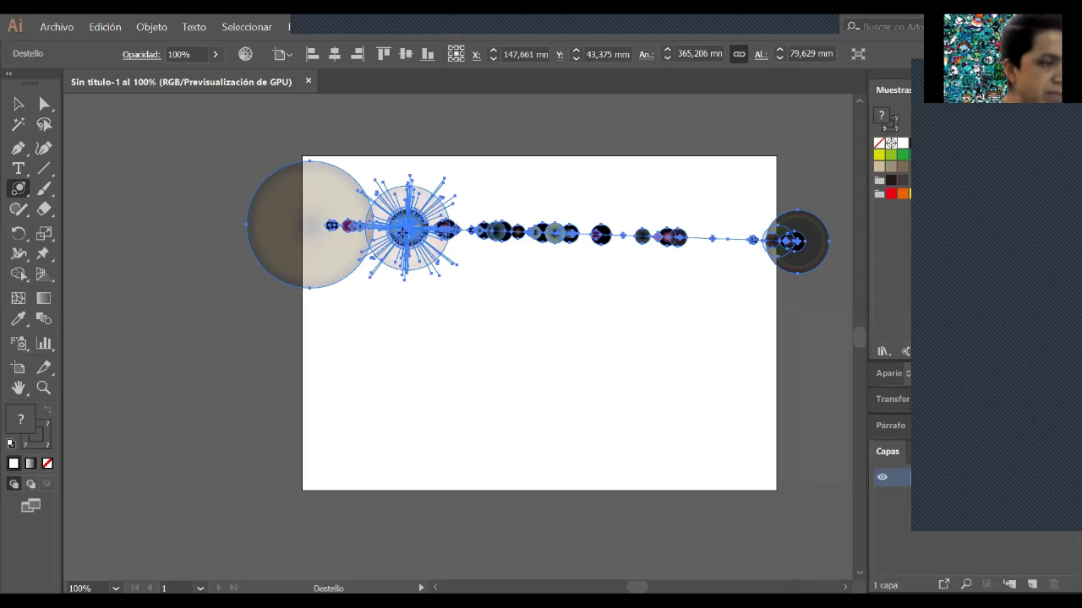
- Reopen the flare options and cut the ring count down to 20
double_click(19, 189)
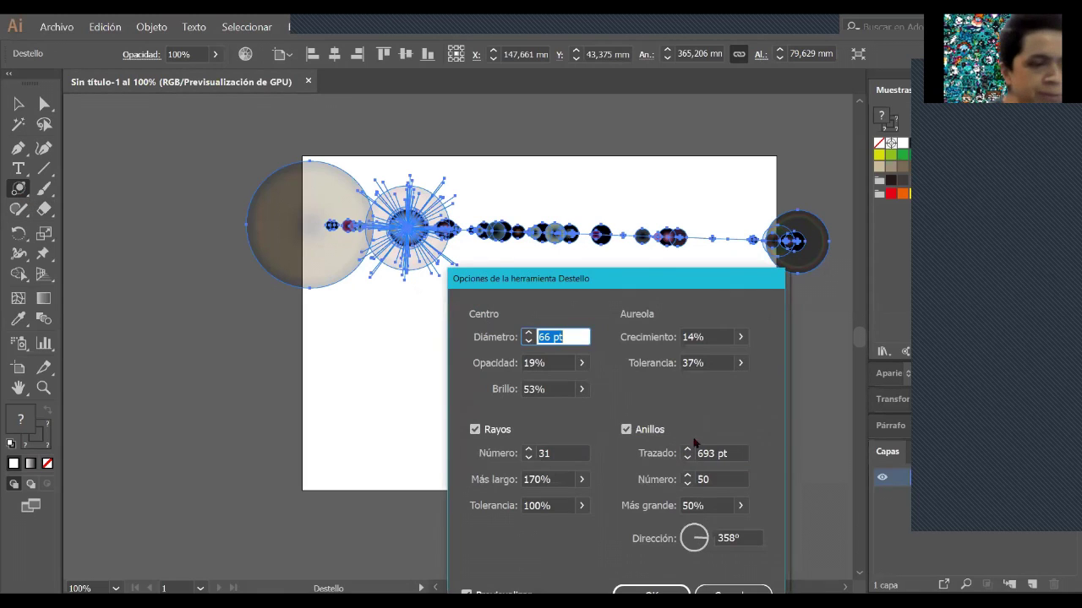
double_click(713, 481)
type("2")
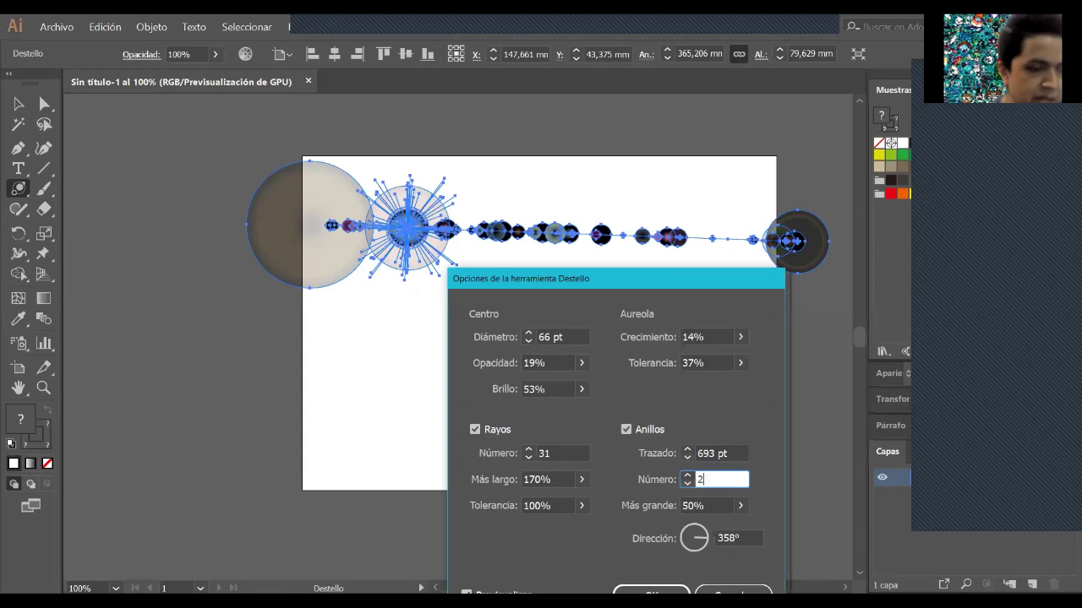
key("Return")
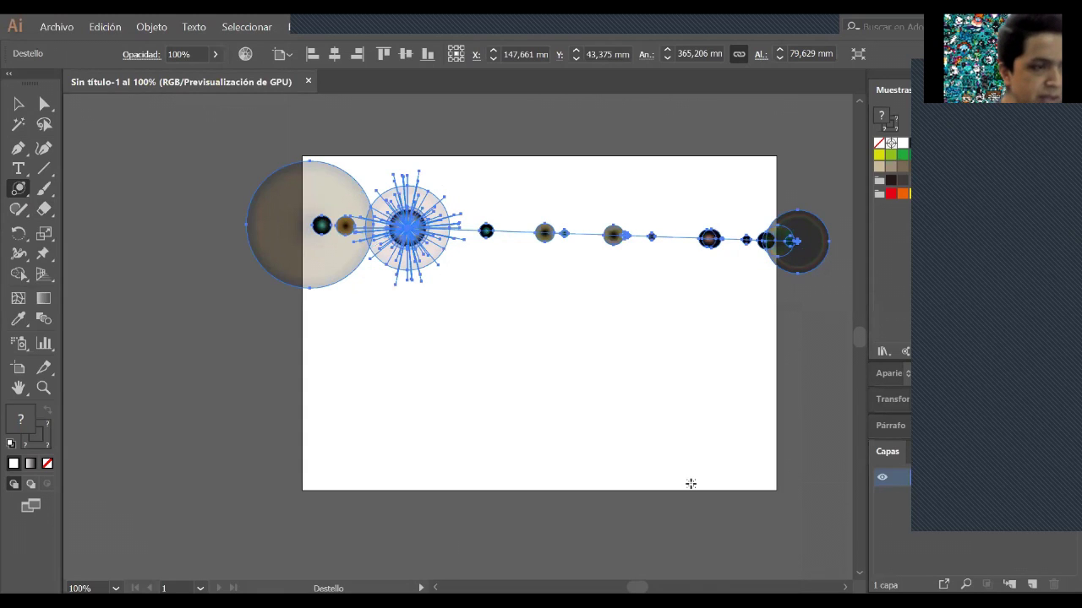
- Set the largest ring (Más grande) to 50% and rotate the flare direction to 265°
double_click(18, 189)
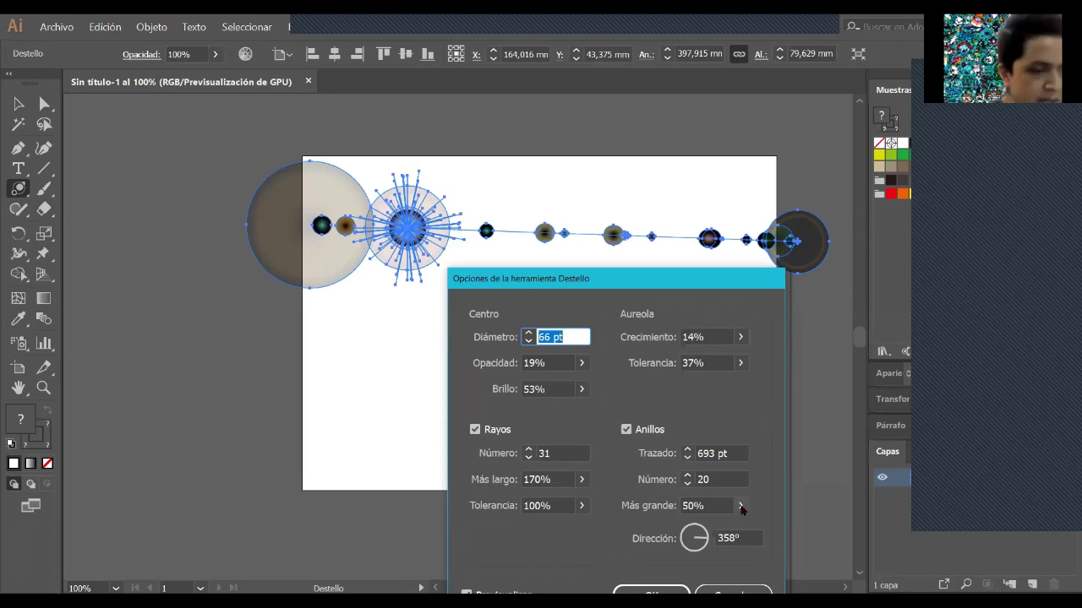
mouse_move(689, 527)
left_mouse_down()
mouse_move(720, 526)
mouse_move(687, 522)
left_mouse_up()
type("5")
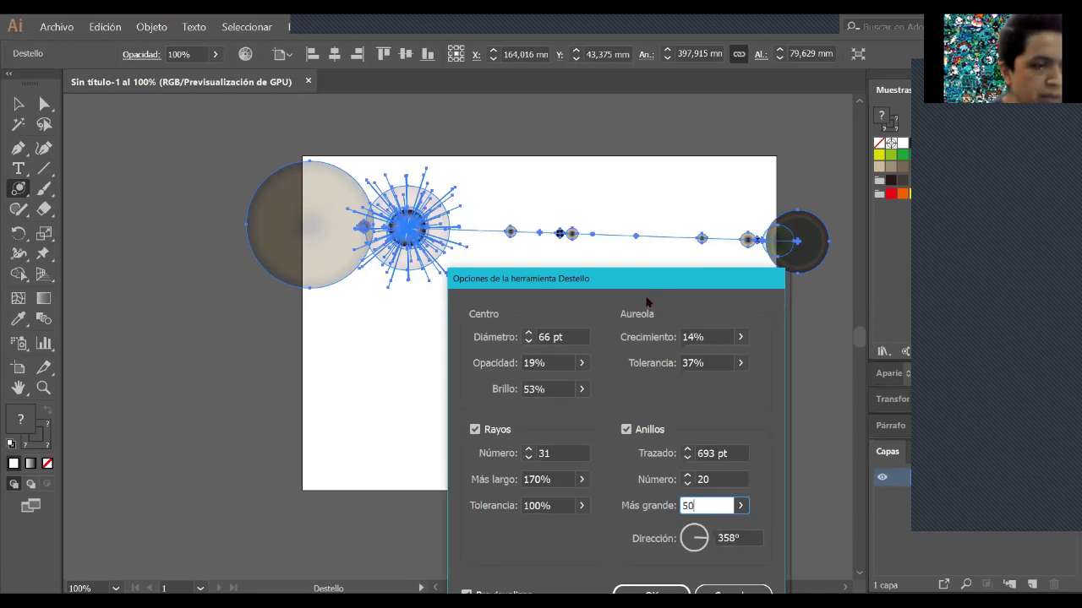
left_click_drag(719, 273, 795, 258)
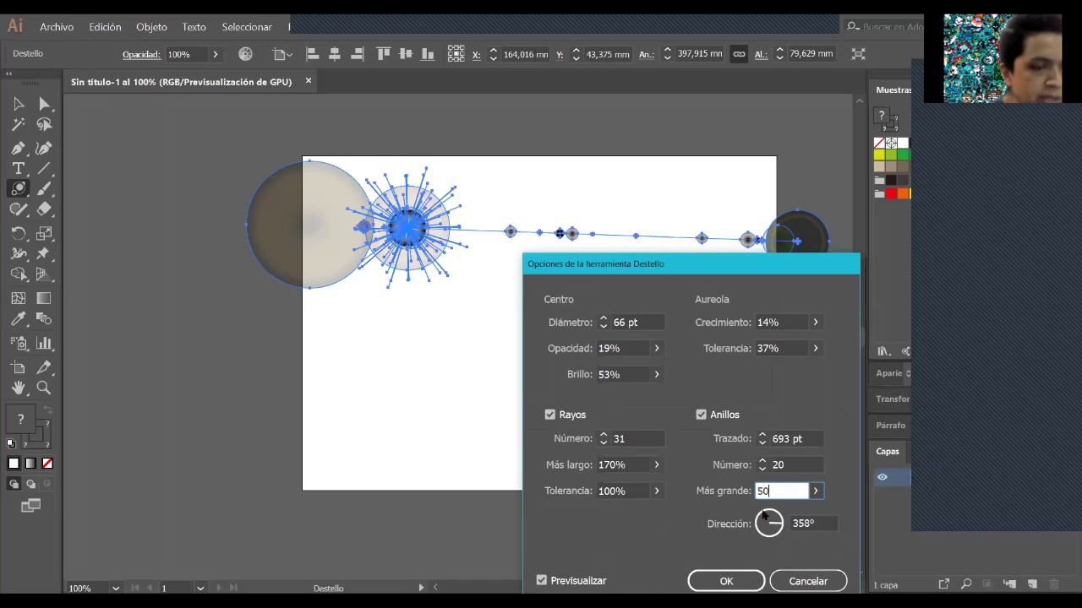
key("Tab")
mouse_move(779, 530)
left_mouse_down()
mouse_move(762, 536)
mouse_move(760, 522)
left_mouse_up()
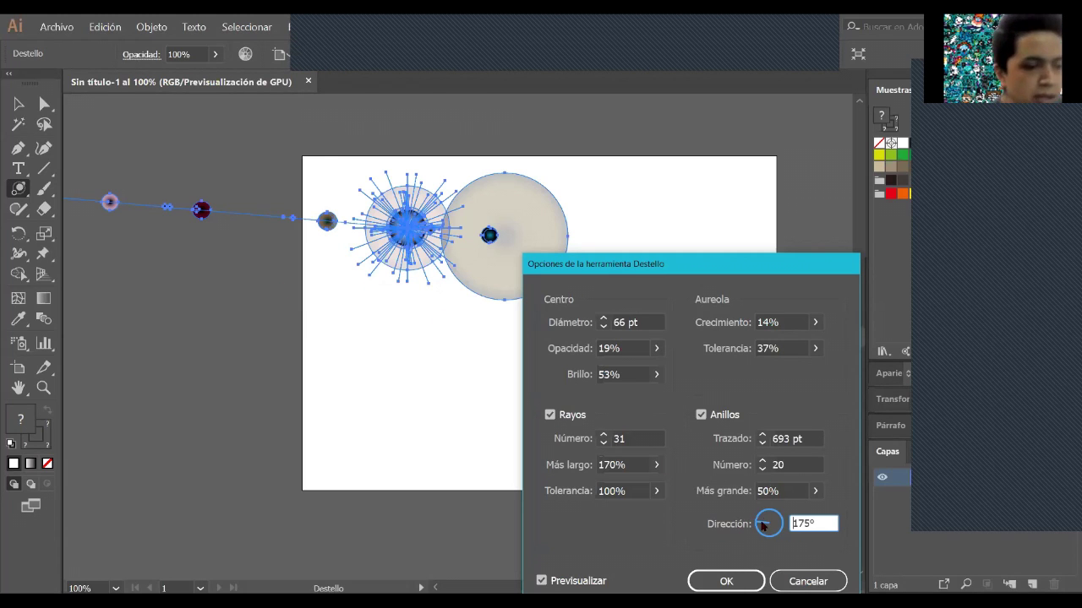
mouse_move(763, 525)
left_mouse_down()
mouse_move(779, 526)
mouse_move(769, 536)
left_mouse_up()
left_click_drag(674, 265, 709, 207)
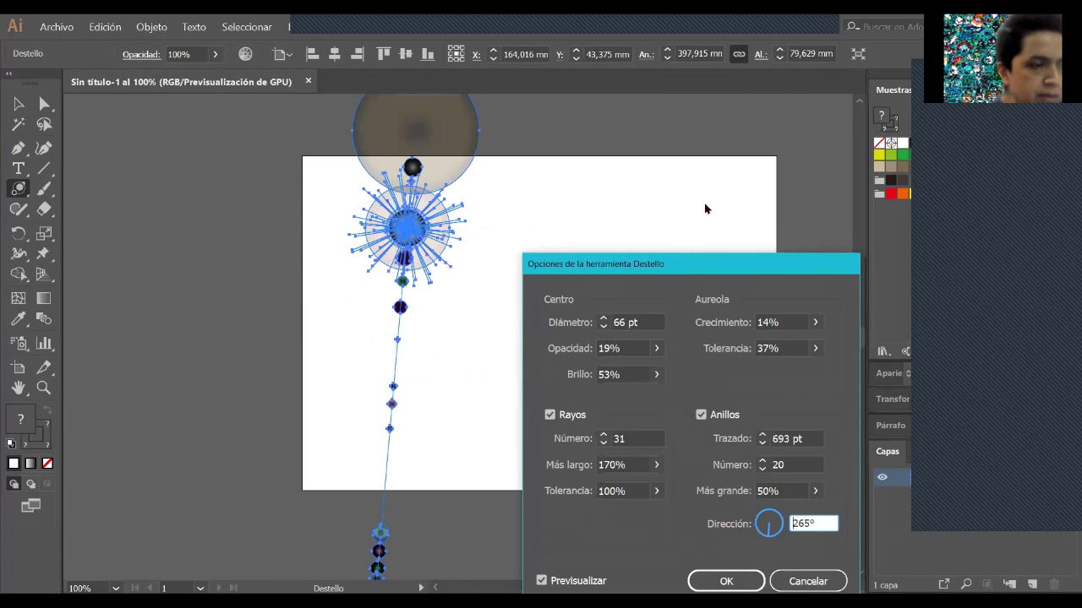
- Set the flare direction to 344° with preview on and confirm the flare
left_click(583, 526)
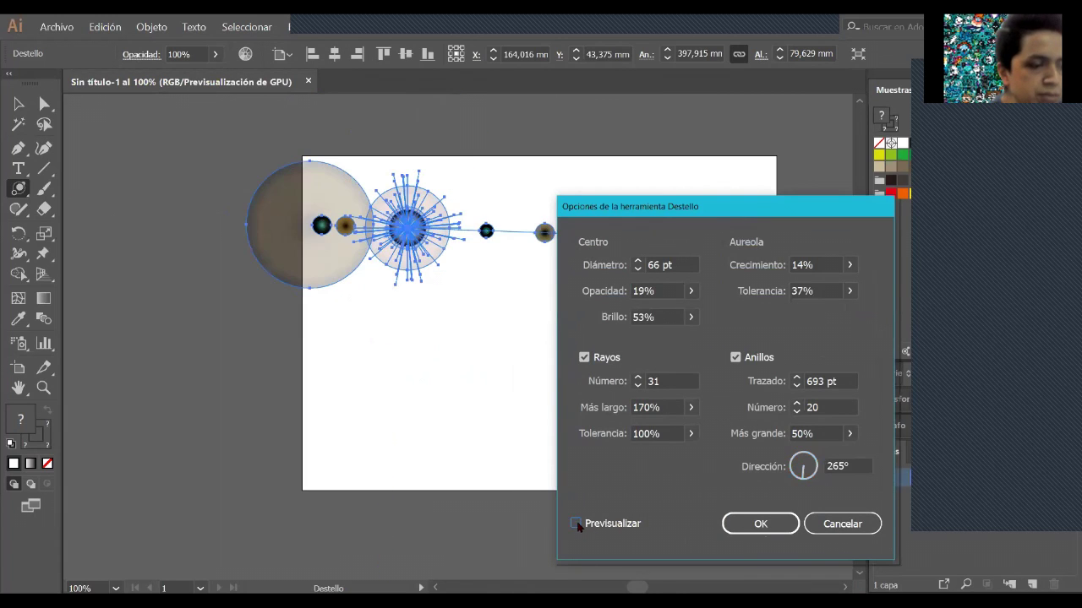
left_click_drag(721, 209, 659, 308)
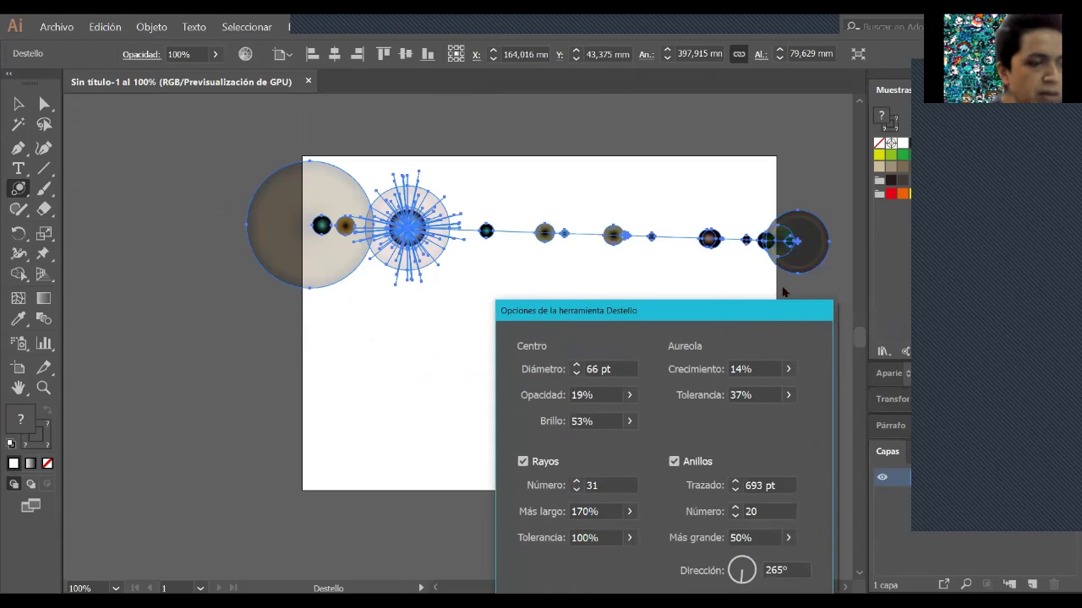
left_click_drag(755, 302, 723, 243)
left_click_drag(710, 508, 711, 501)
left_click_drag(670, 257, 687, 284)
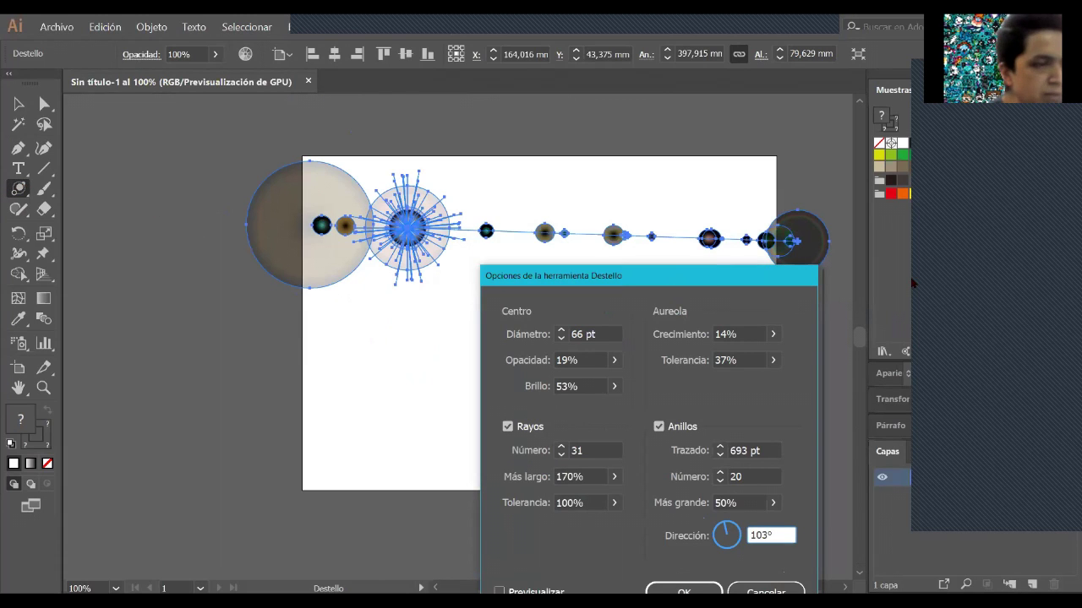
left_click_drag(724, 530, 741, 532)
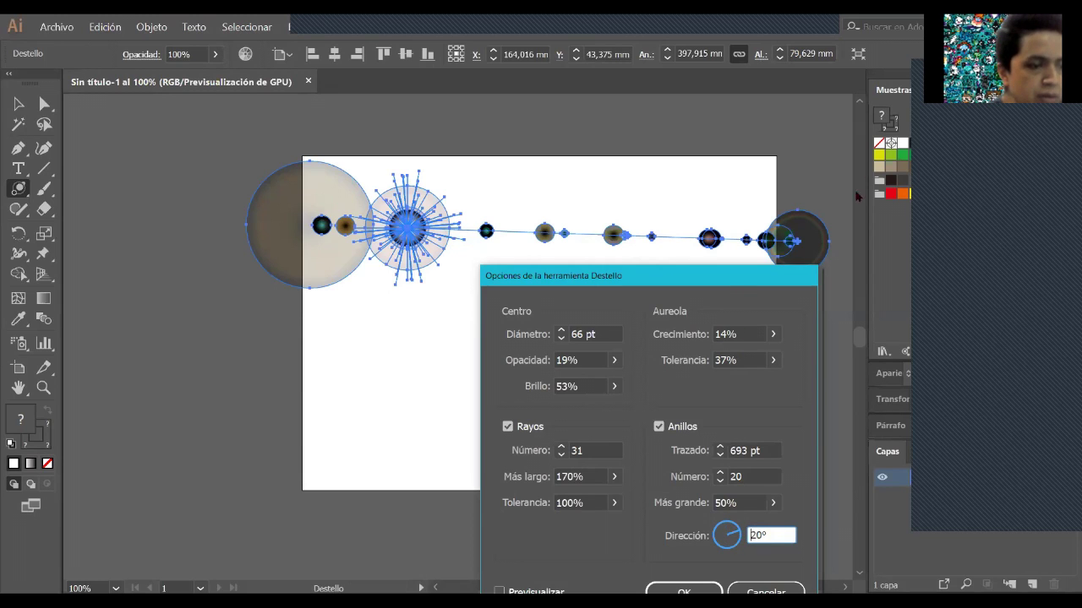
left_click_drag(741, 281, 875, 168)
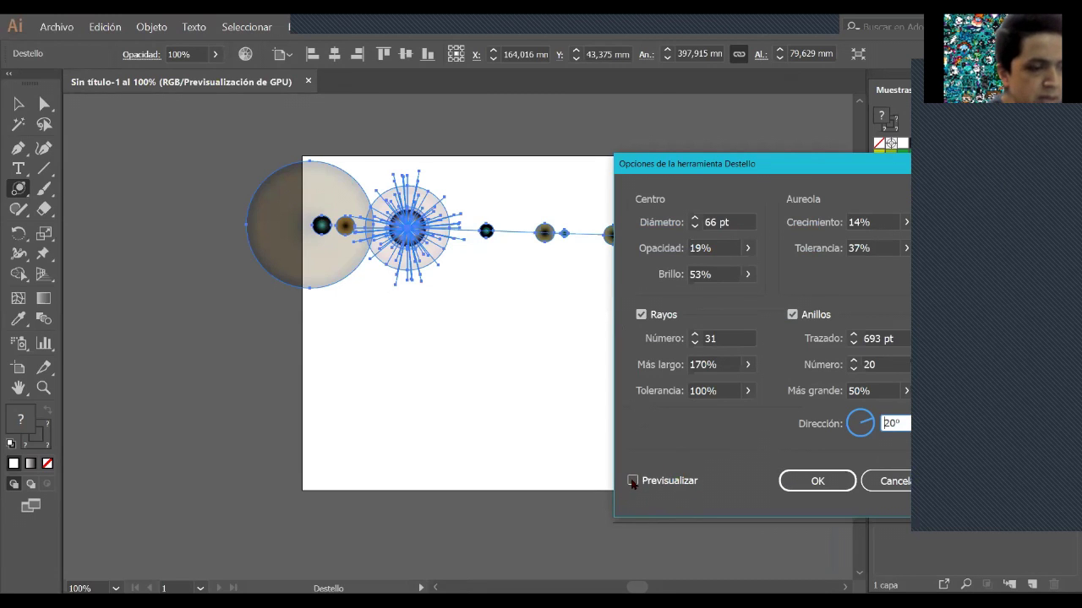
left_click_drag(708, 175, 655, 199)
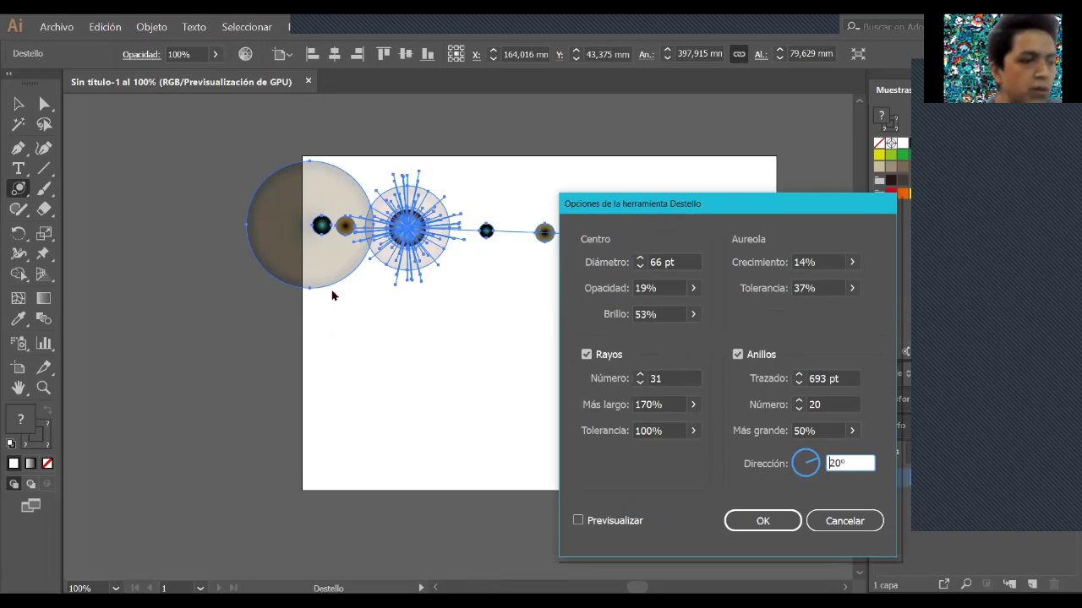
left_click(577, 521)
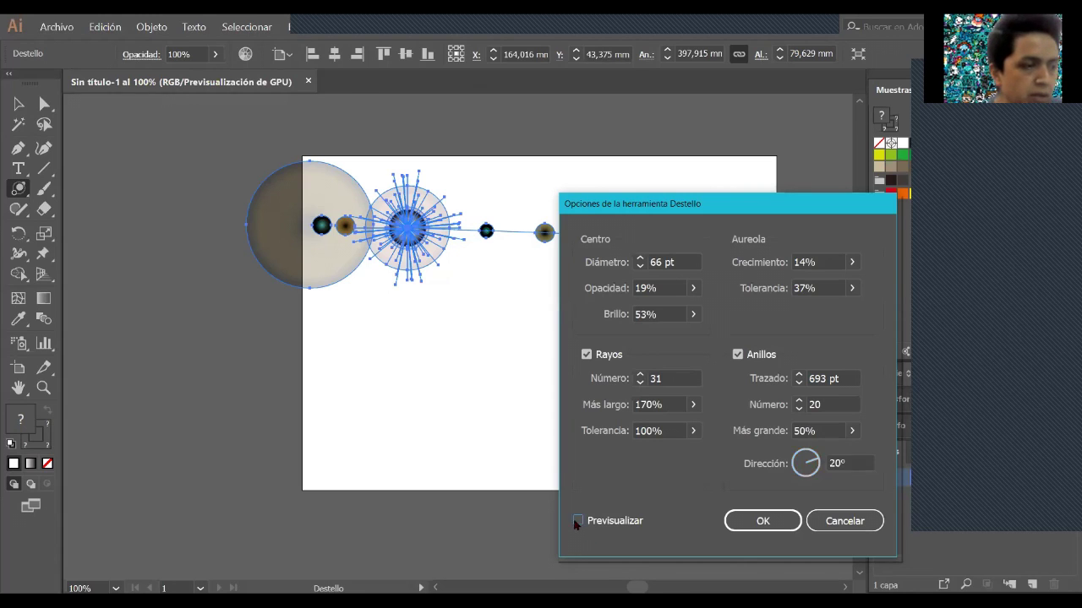
left_click(810, 464)
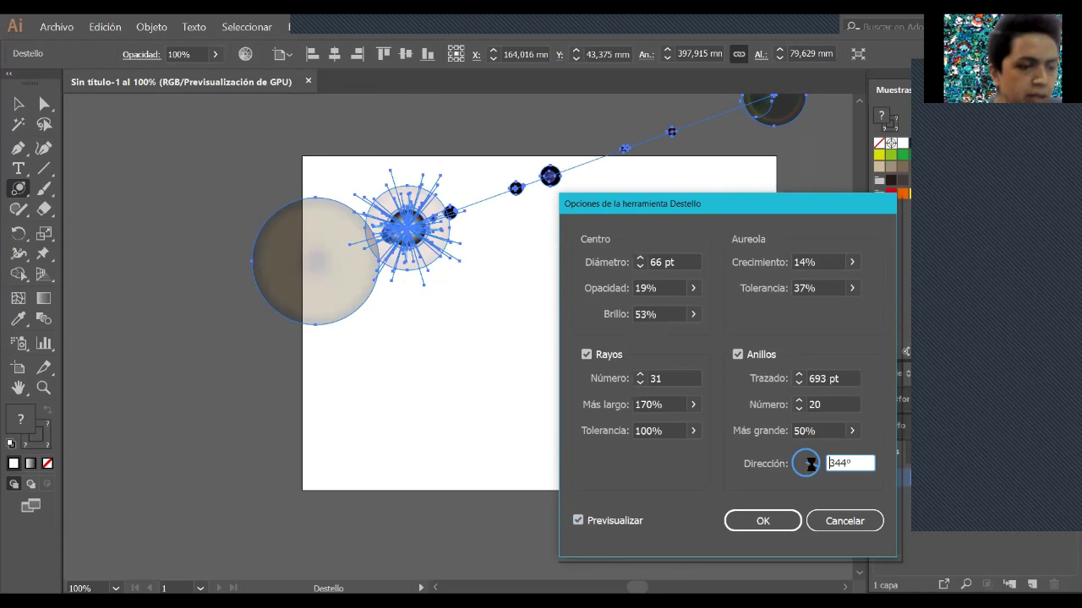
left_click(766, 522)
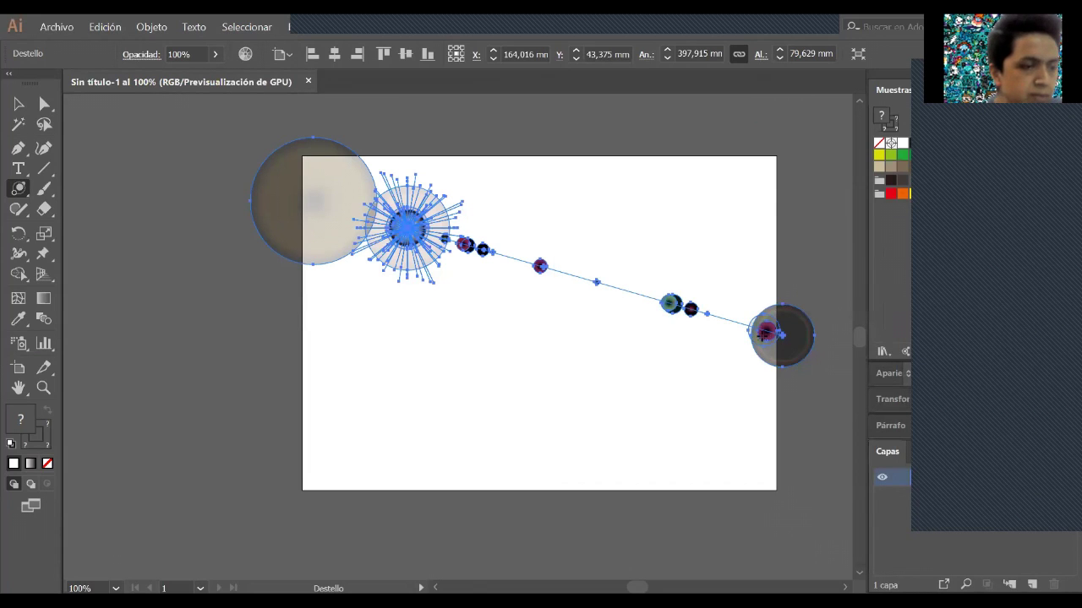
- With Direct Selection, nudge the flare lower, undoing an unwanted end-point move
key("a")
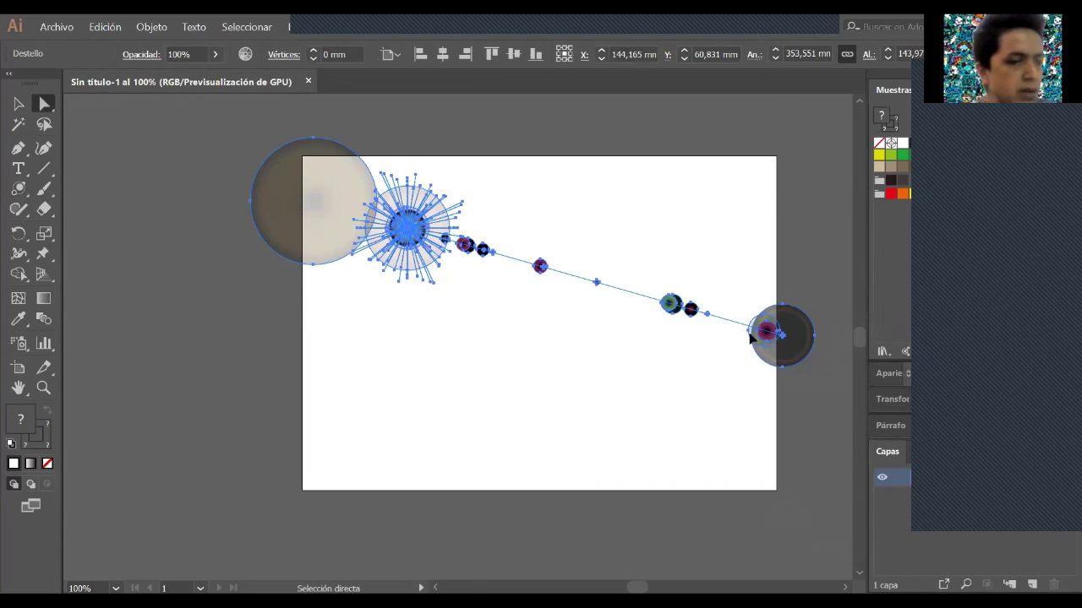
left_click_drag(781, 336, 780, 356)
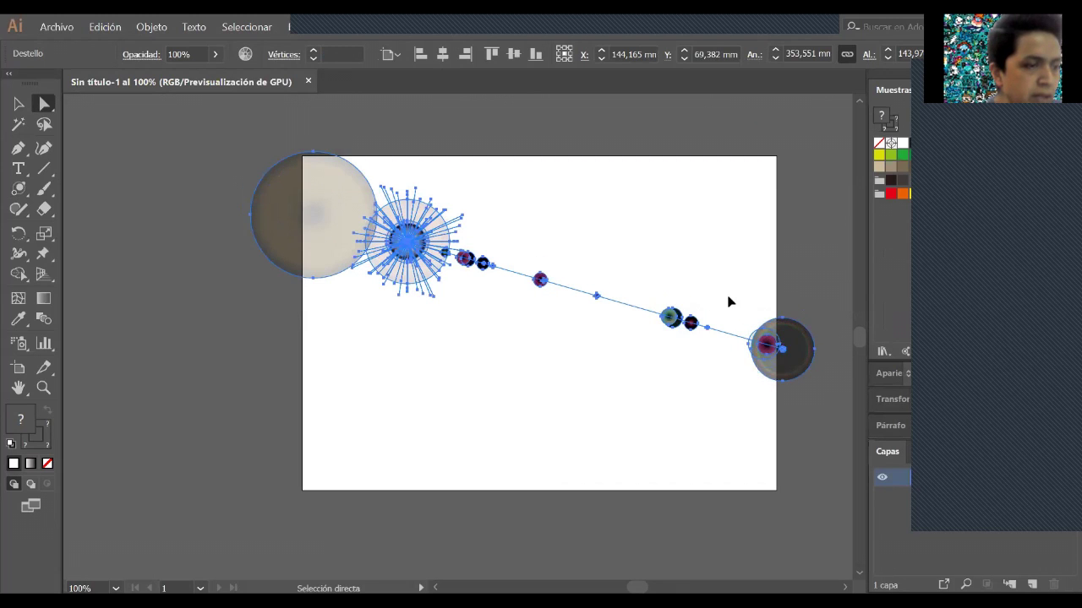
left_click(760, 321)
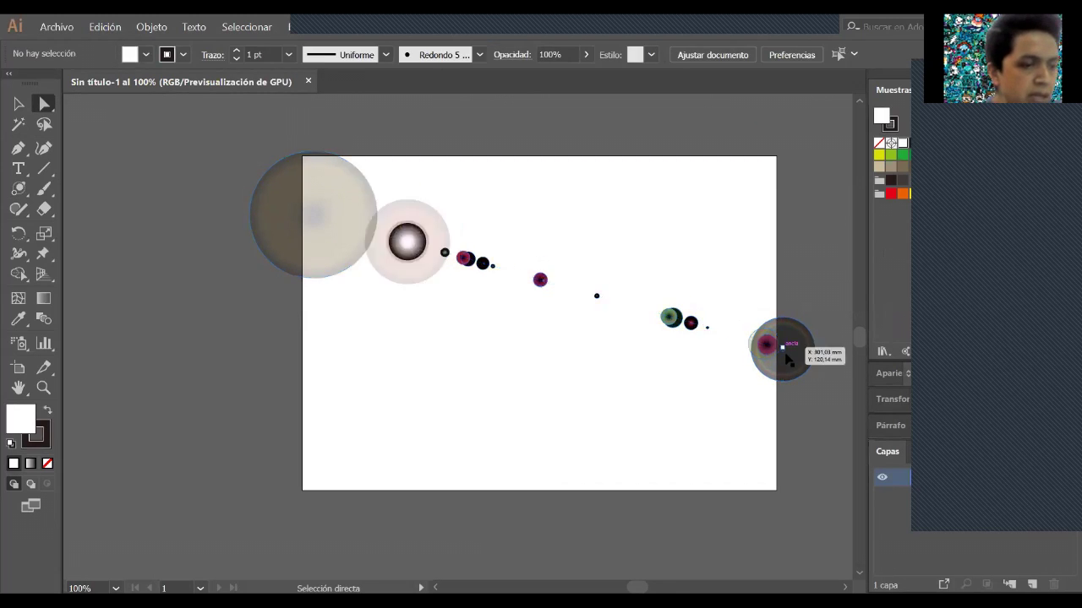
left_click_drag(783, 349, 759, 397)
key("ctrl+z")
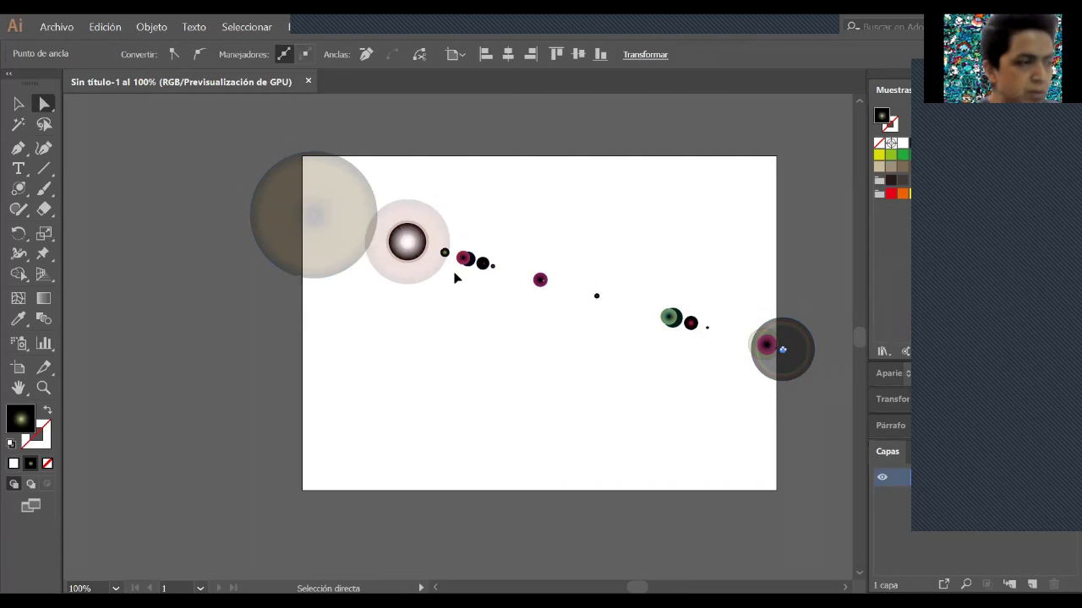
left_click(589, 295)
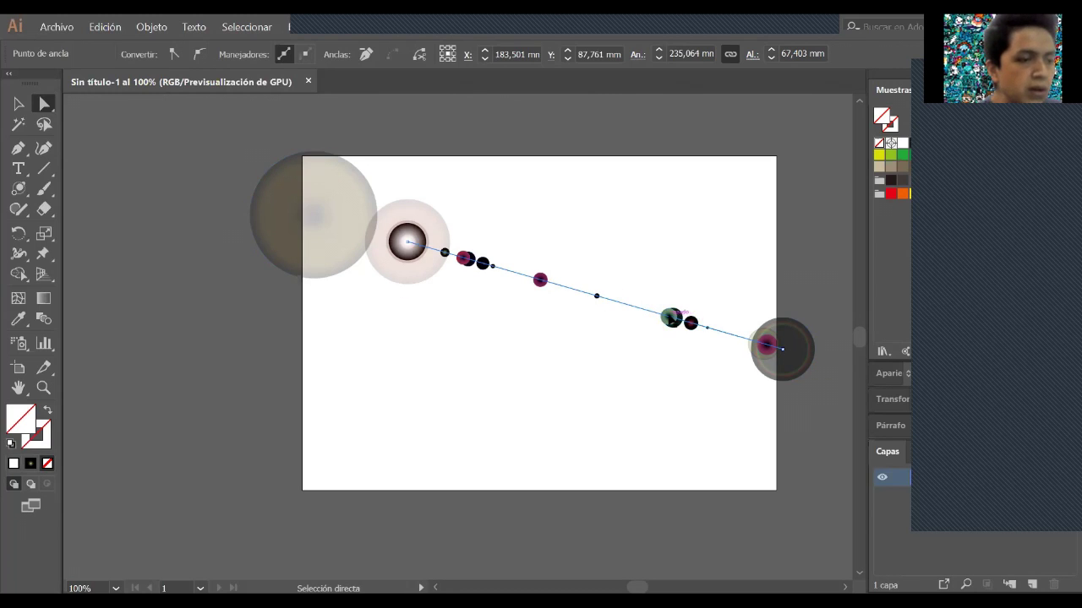
left_click(407, 243)
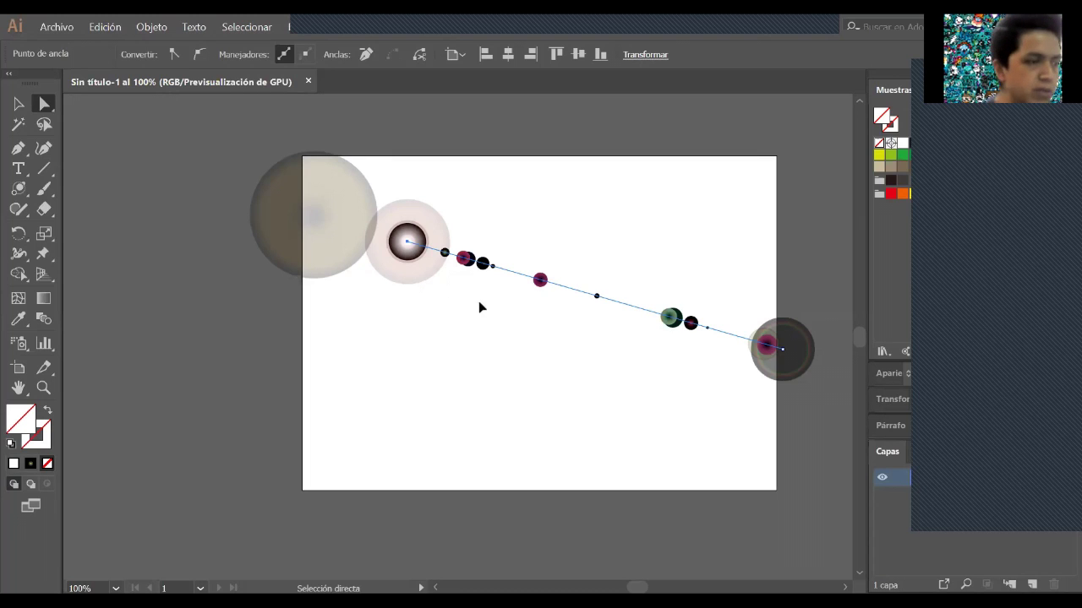
- Select the lens flare and delete it
left_click(369, 248)
left_click(383, 245)
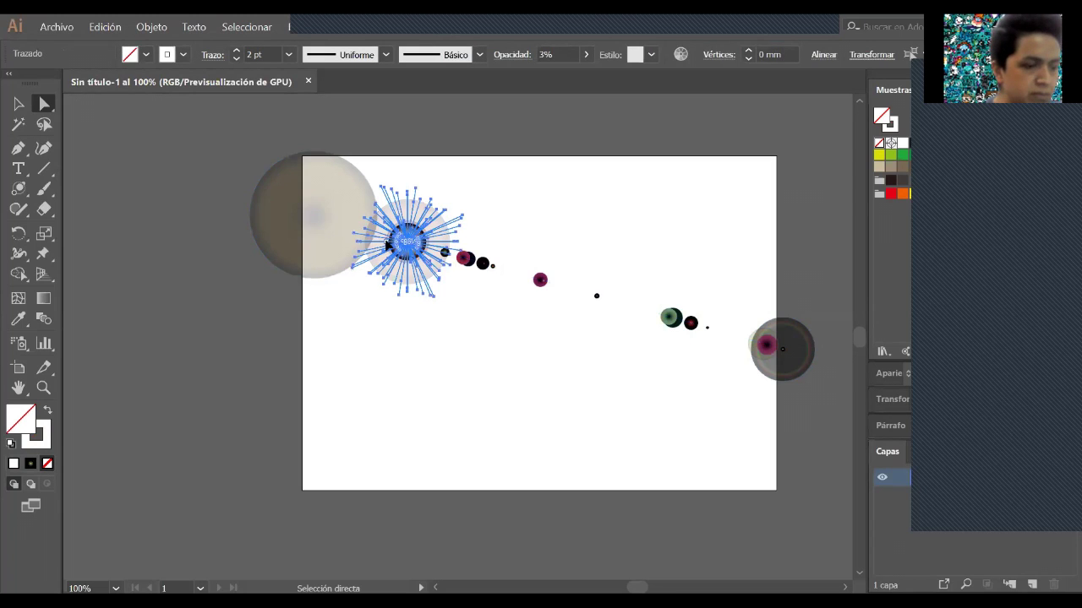
key("ctrl+shift+a")
left_click(367, 251)
left_click(367, 252)
key("Delete")
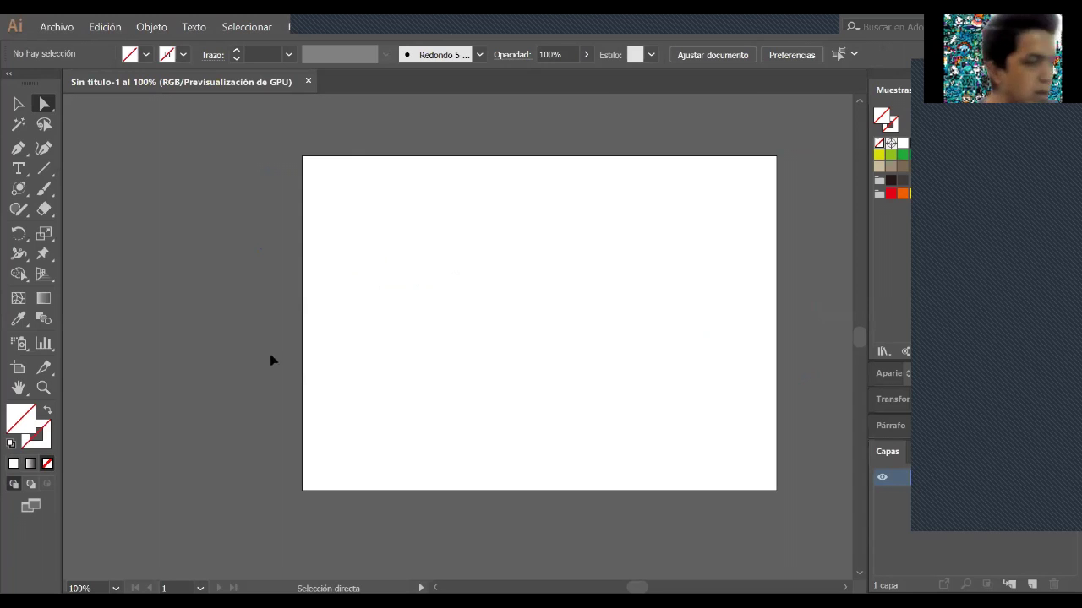
- Draw a black-filled rectangle covering the whole 297 × 210 mm artboard
key("m")
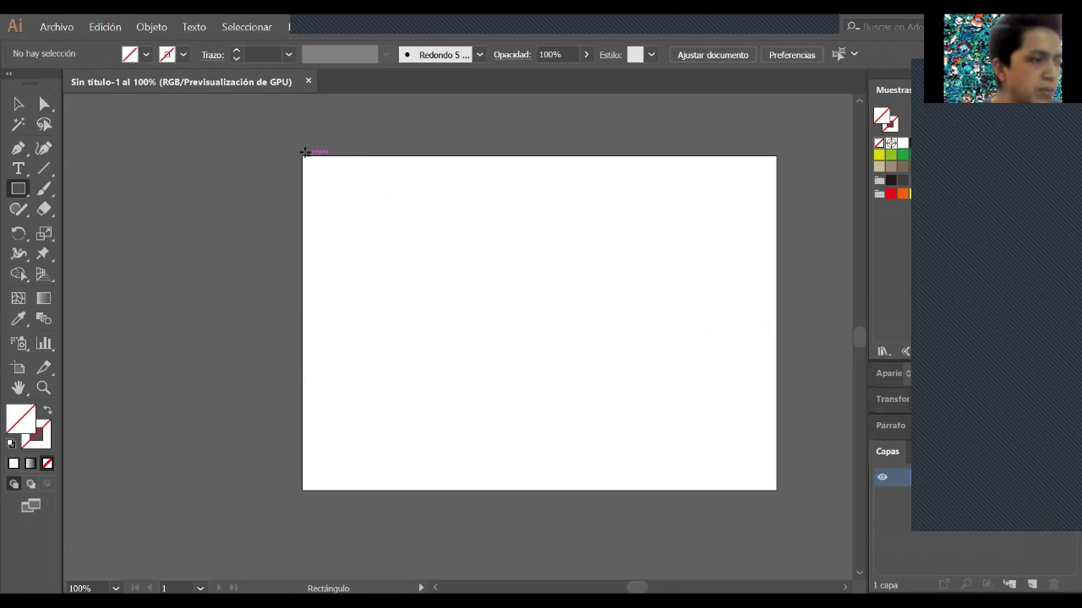
mouse_move(301, 153)
left_mouse_down()
mouse_move(427, 252)
mouse_move(748, 456)
mouse_move(777, 491)
left_mouse_up()
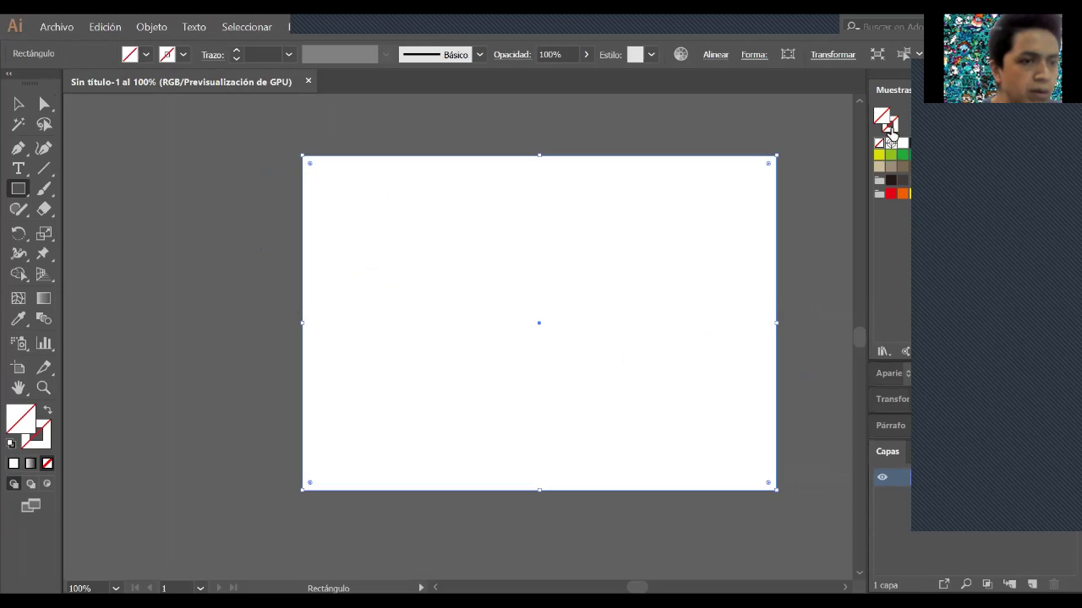
left_click(913, 146)
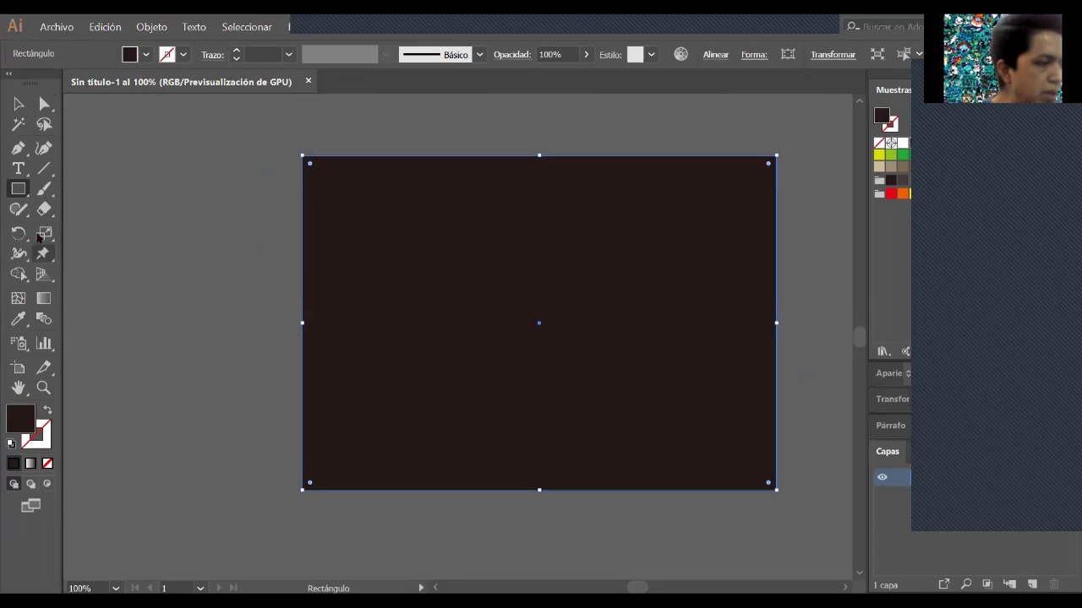
left_click(19, 191)
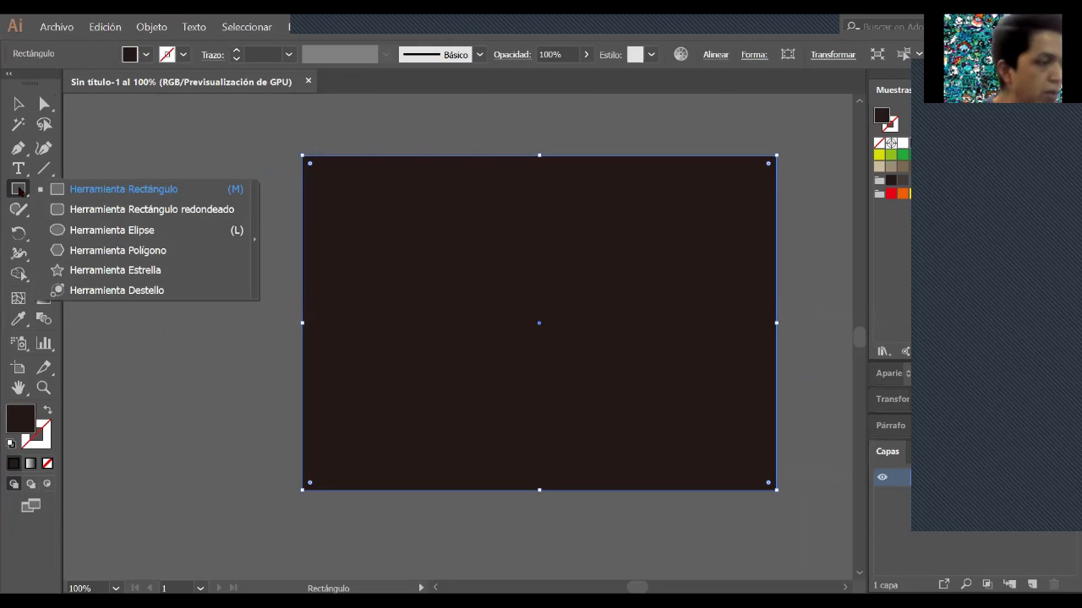
- Choose the Flare tool, frame the artboard's left side, and cancel the flare options dialog
left_click(124, 290)
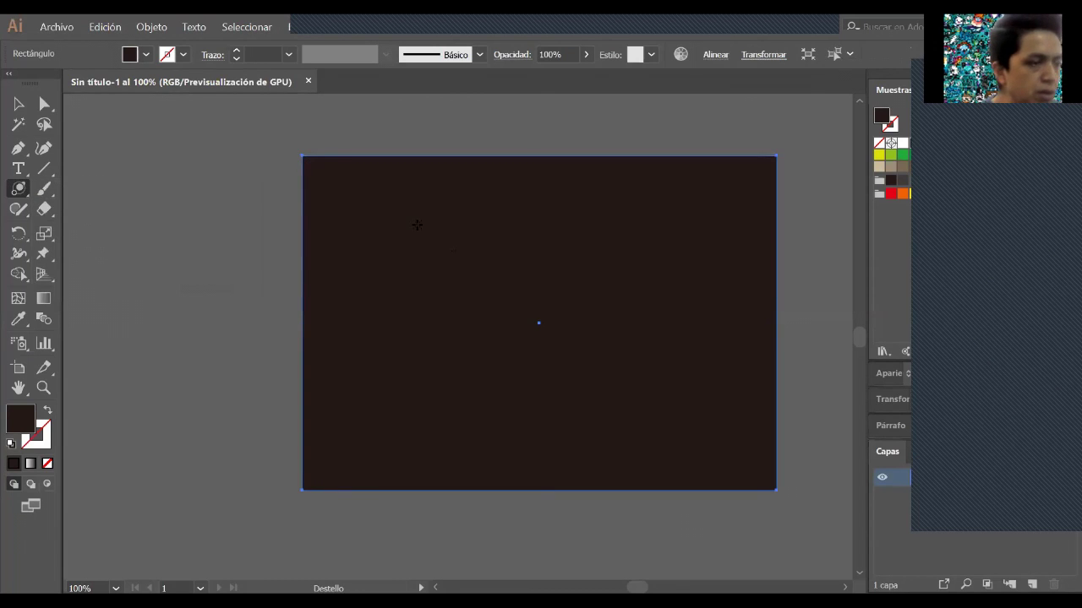
scroll(432, 254, "up", 1)
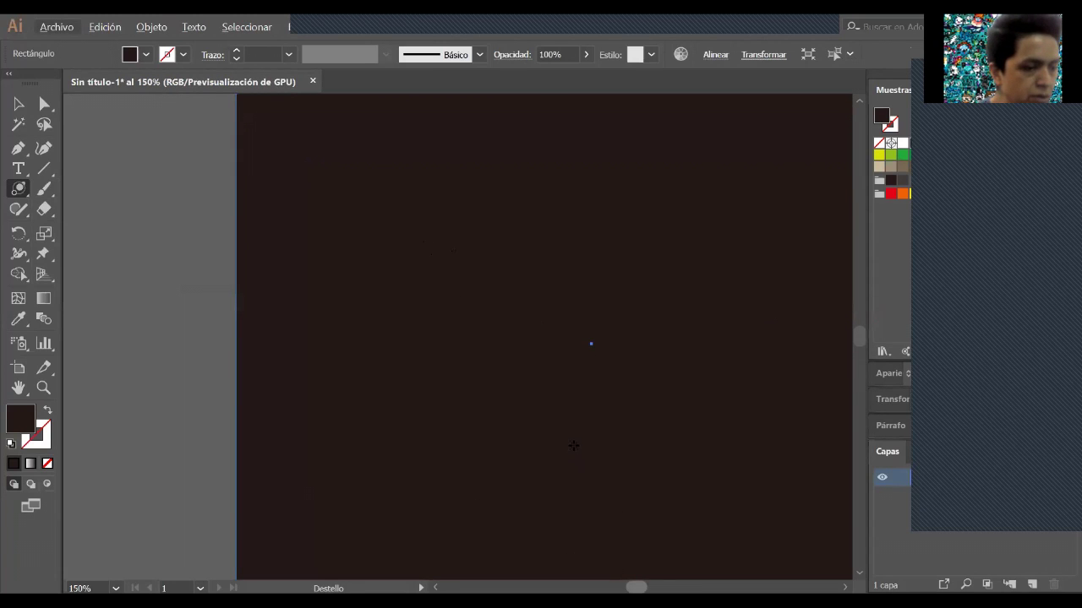
key("space")
left_click_drag(567, 360, 497, 349)
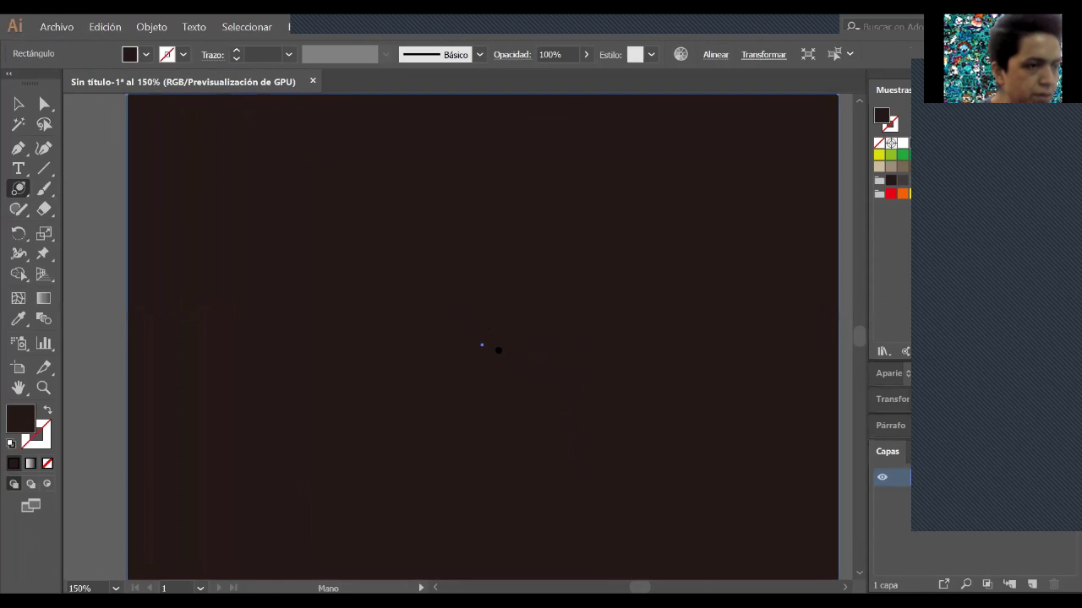
left_click(244, 210)
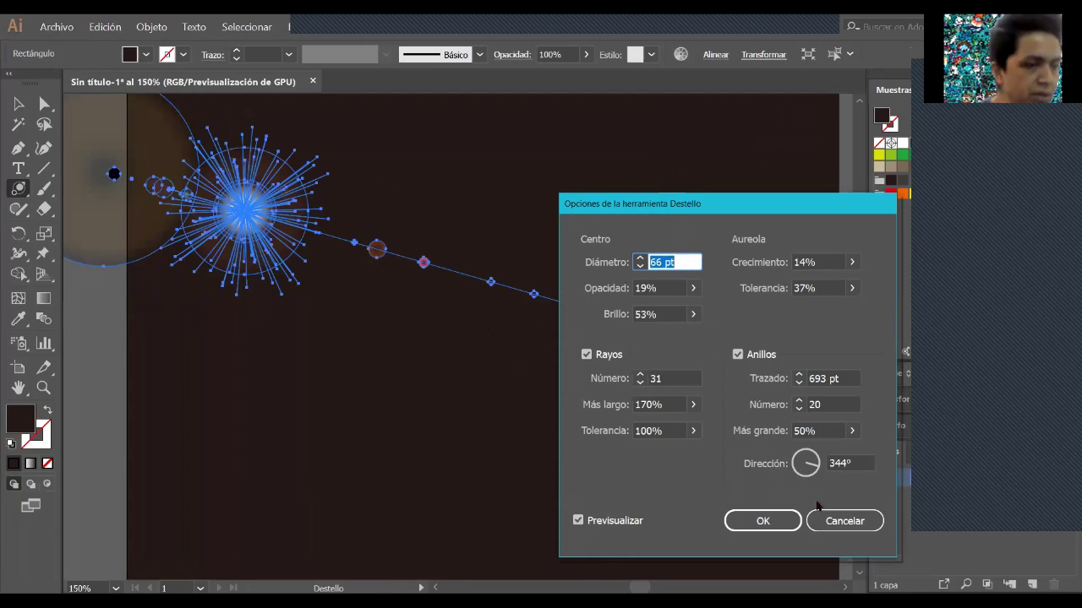
left_click(830, 524)
left_click(841, 521)
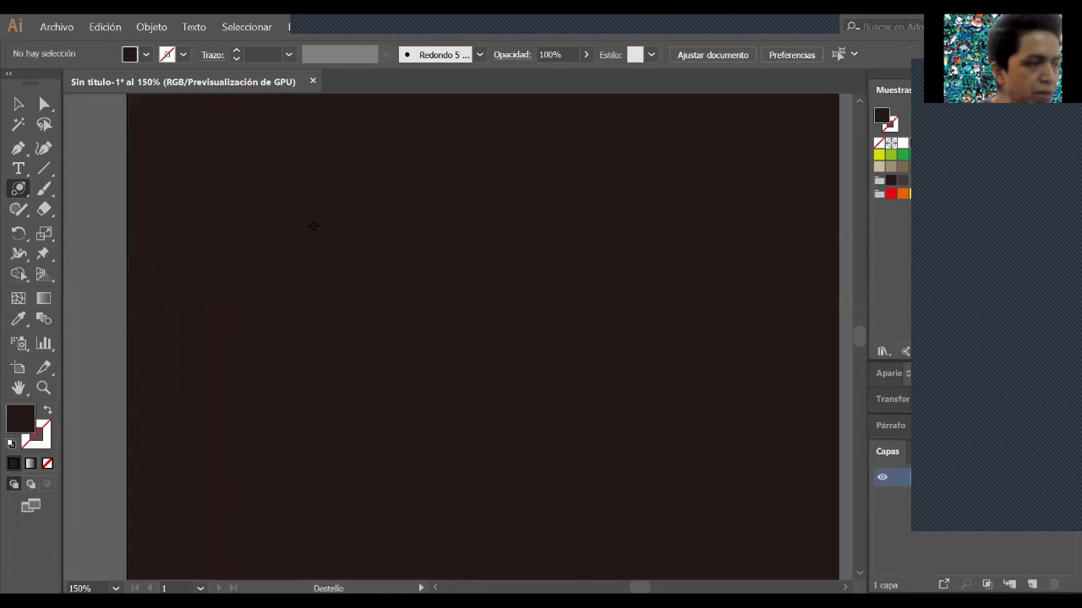
- Draw a lens flare near the top-left with its rings trailing to the right
left_click_drag(287, 211, 354, 236)
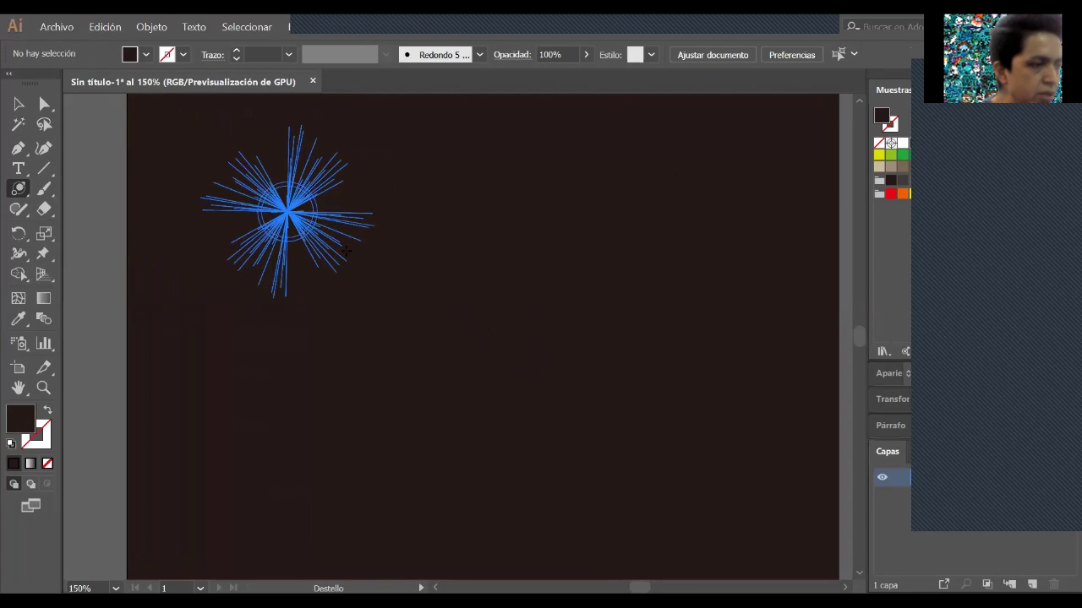
left_click(427, 260)
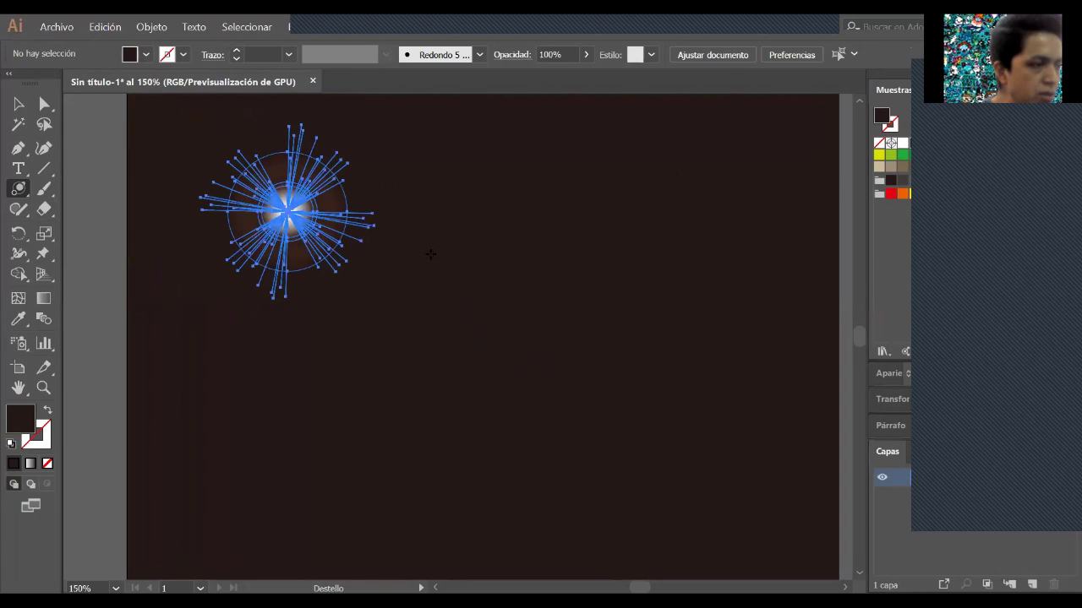
left_click(474, 226)
left_click_drag(474, 225, 491, 270)
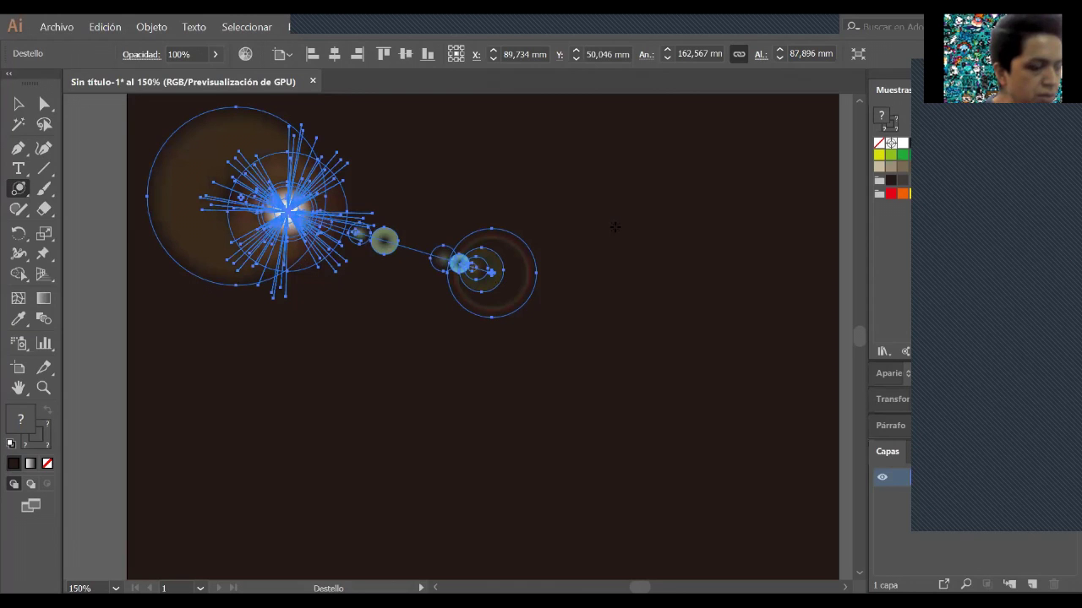
key("v")
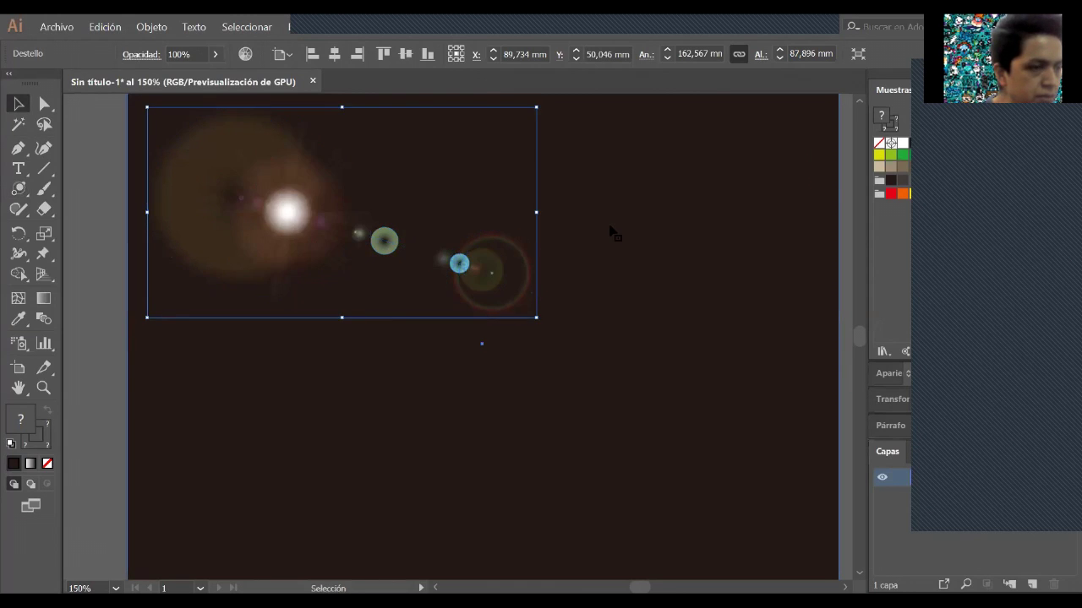
left_click(609, 233)
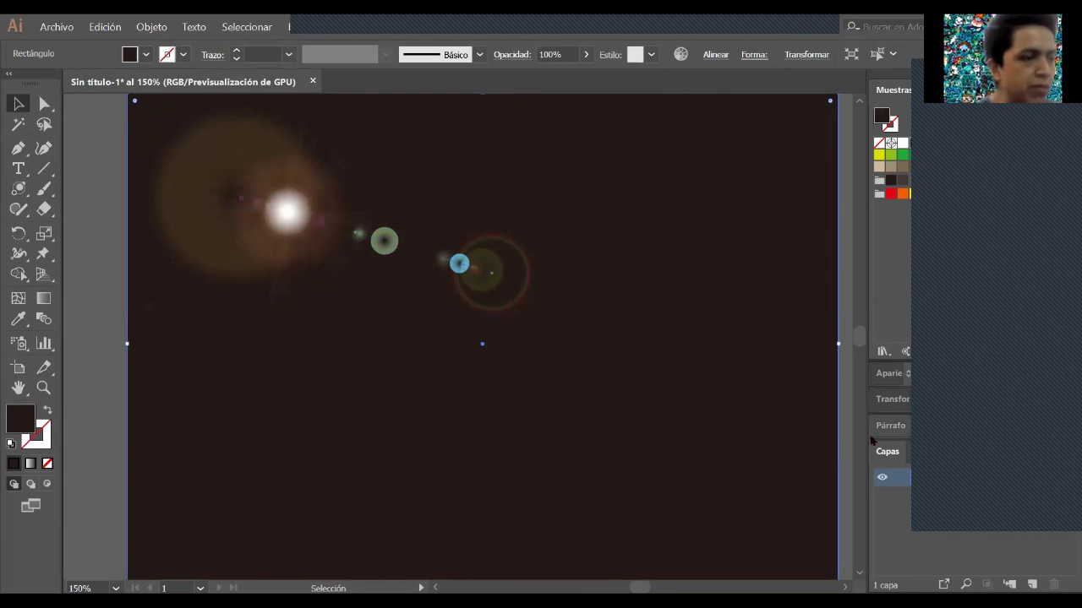
key("space")
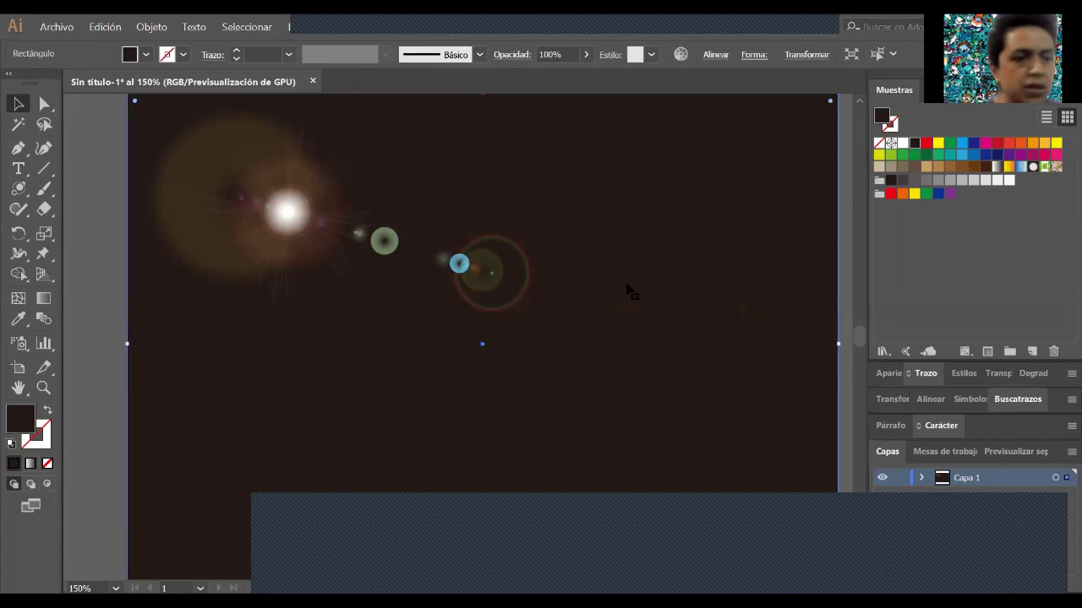
left_click(937, 90)
left_click_drag(933, 146, 930, 125)
left_click_drag(917, 183, 914, 184)
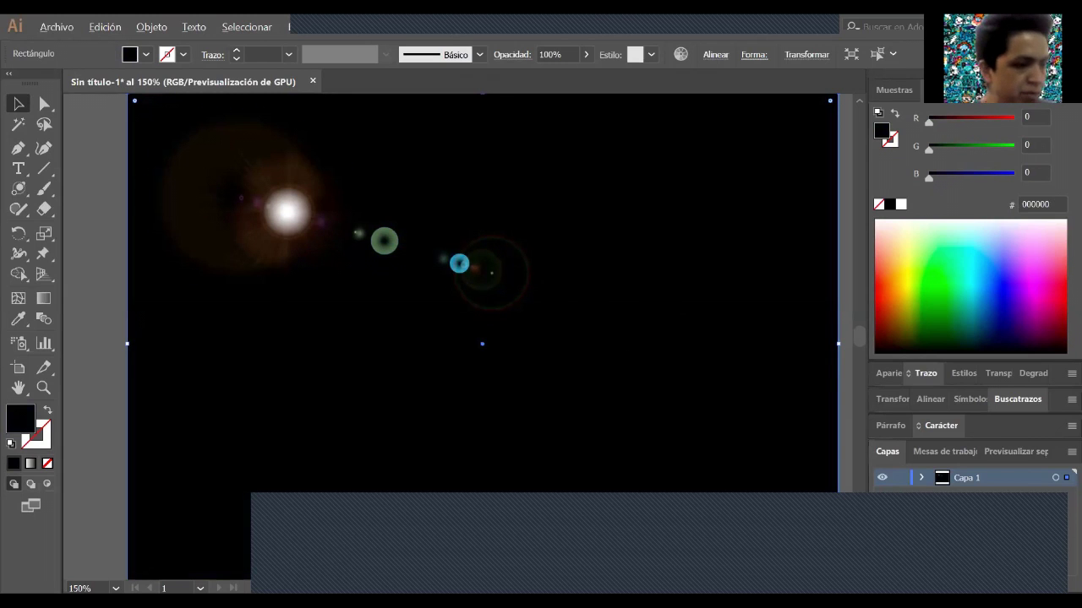
key("ctrl+minus")
key("ctrl+shift+a")
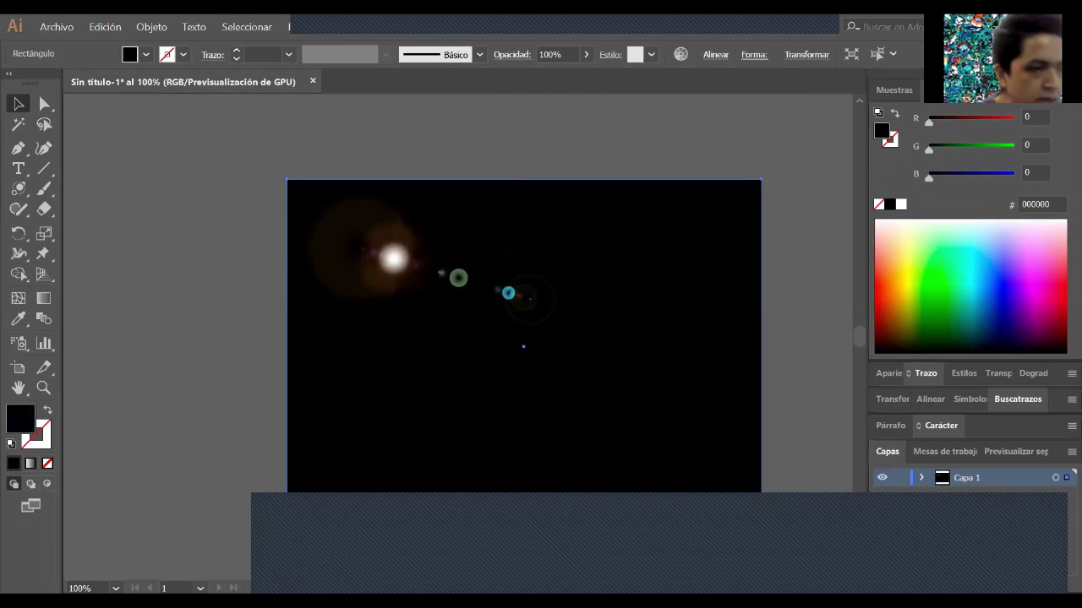
key("ctrl+1")
key("ctrl+a")
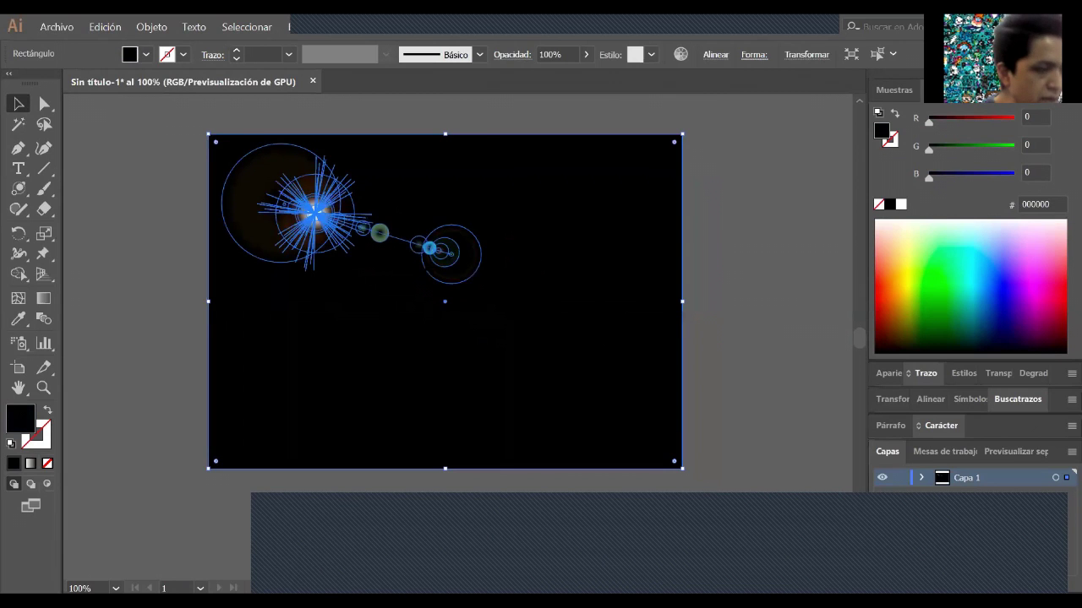
key("ctrl+plus")
key("ctrl+h")
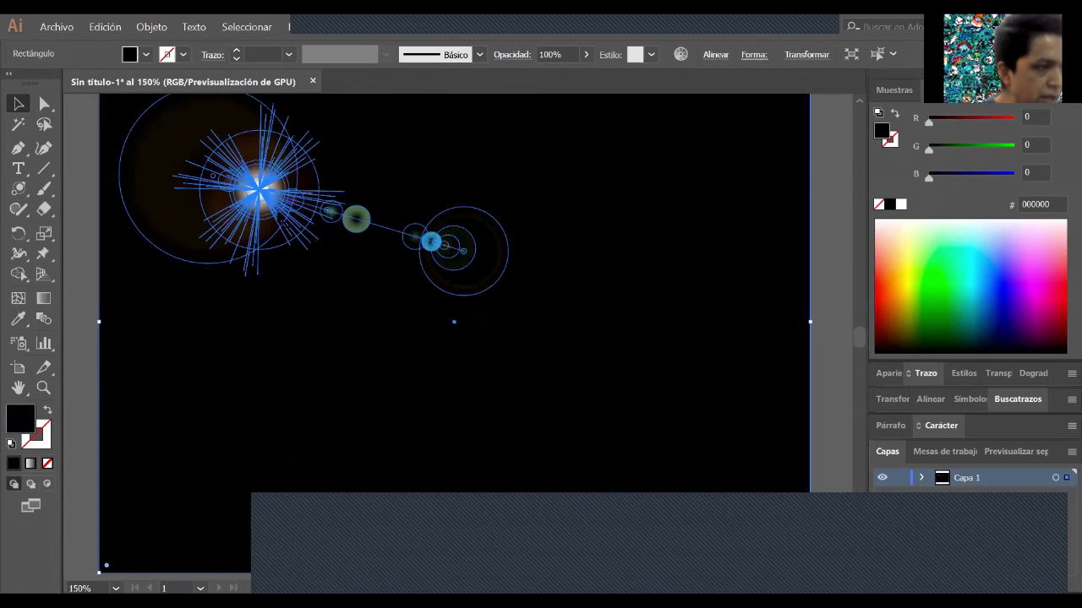
- Select the top-left lens flare and open the Flare tool options
left_click(262, 196)
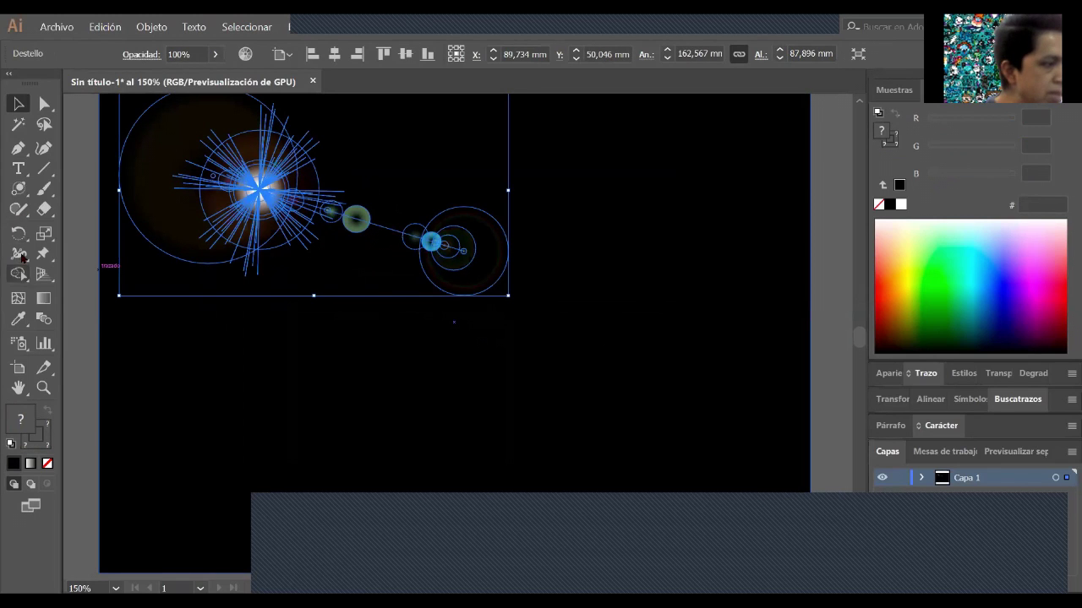
left_click(20, 189)
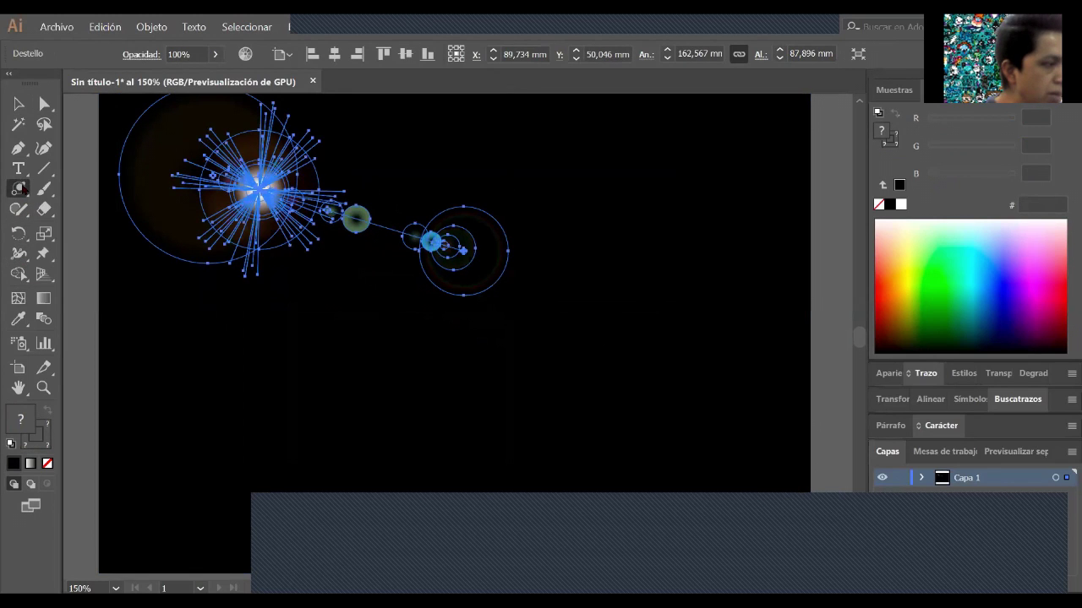
double_click(21, 189)
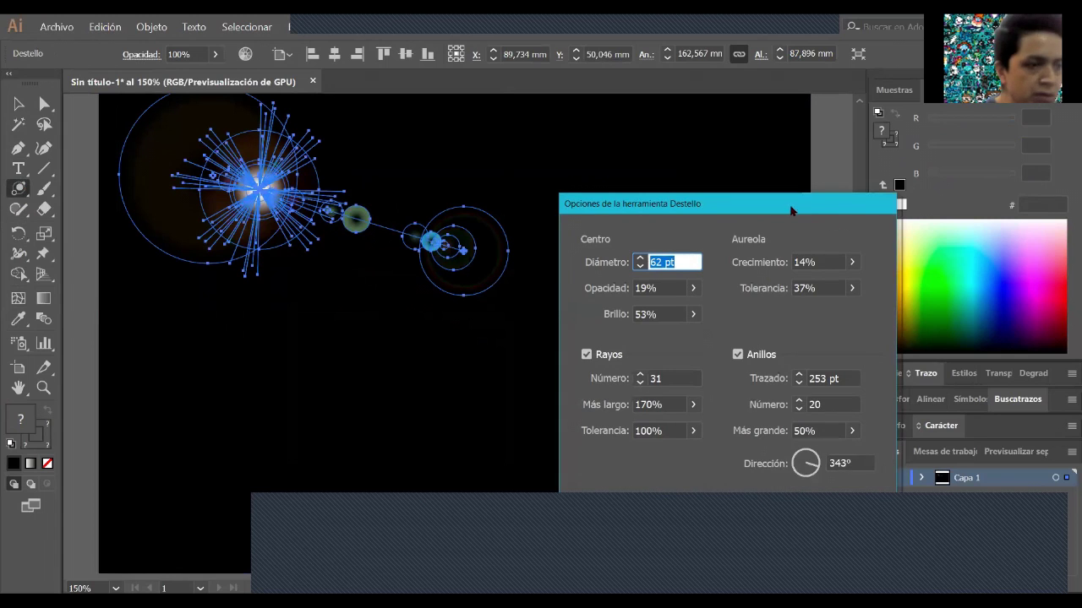
left_click_drag(810, 206, 828, 200)
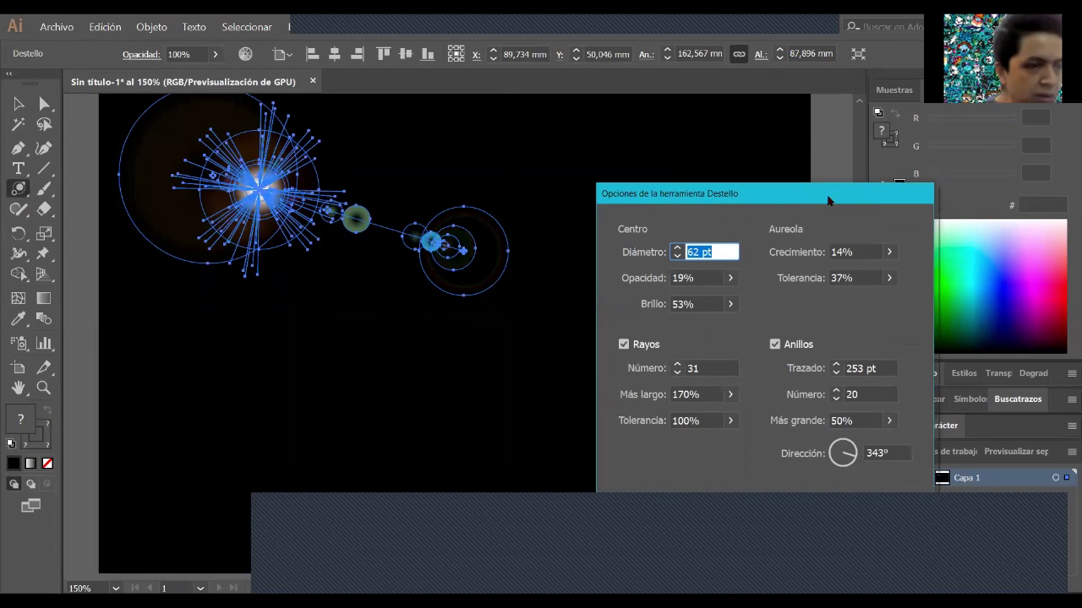
- Lower the flare's Diámetro from 62 pt to 43 pt and apply it
left_click(678, 256)
left_click(677, 256)
left_click(678, 256)
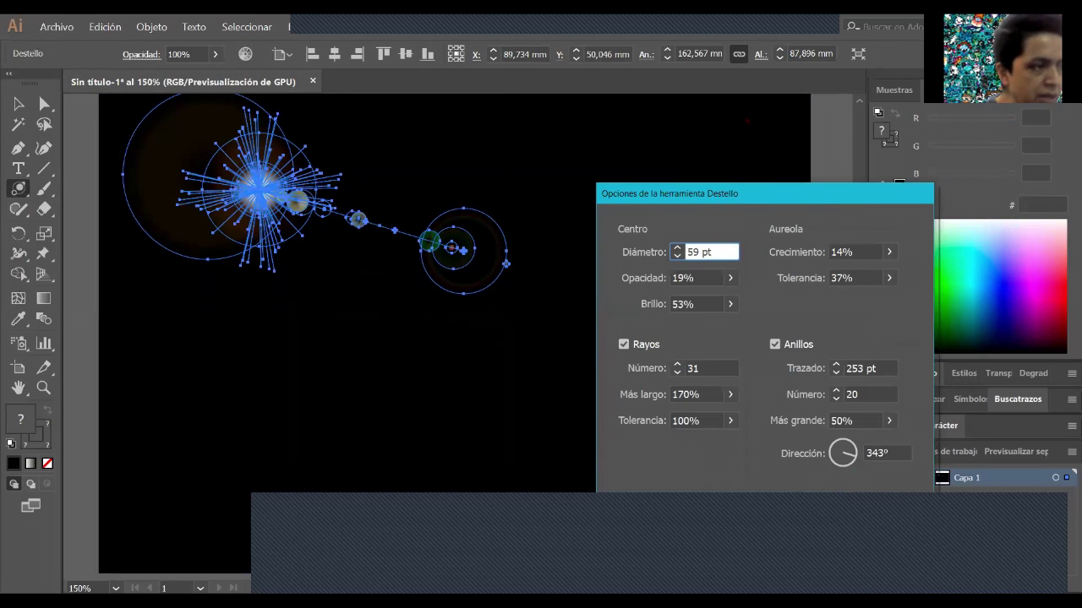
left_click_drag(678, 194, 710, 117)
left_click(709, 180)
left_click(708, 179)
left_click(708, 179)
left_click(709, 179)
left_click(708, 179)
left_click(708, 180)
left_click(708, 179)
left_click(708, 179)
left_click(708, 179)
left_click(708, 179)
left_click(709, 179)
left_click(708, 180)
left_click(708, 179)
left_click(708, 179)
left_click(708, 179)
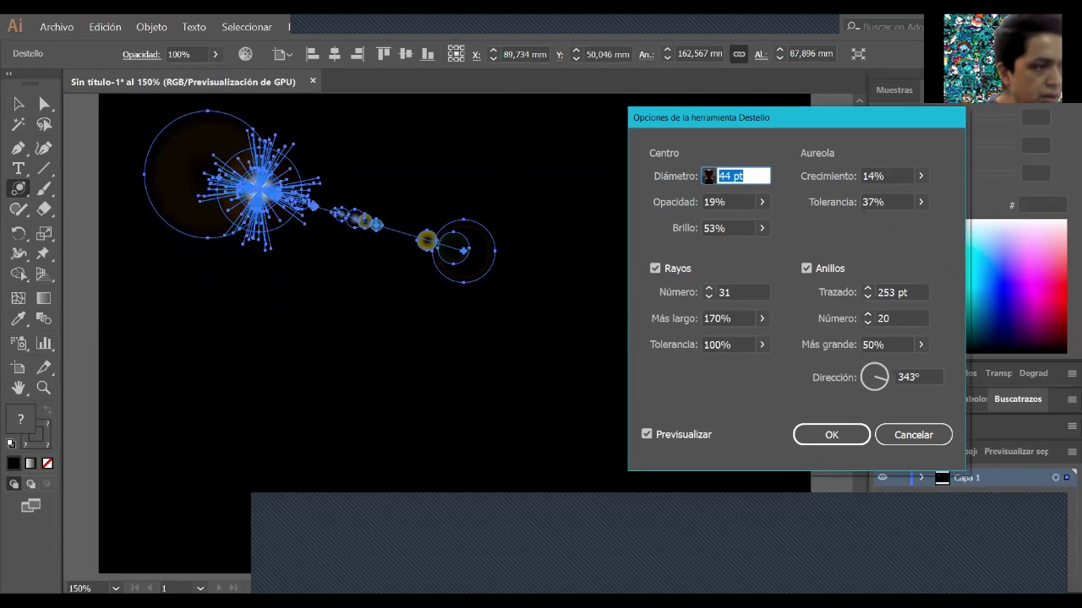
left_click(708, 180)
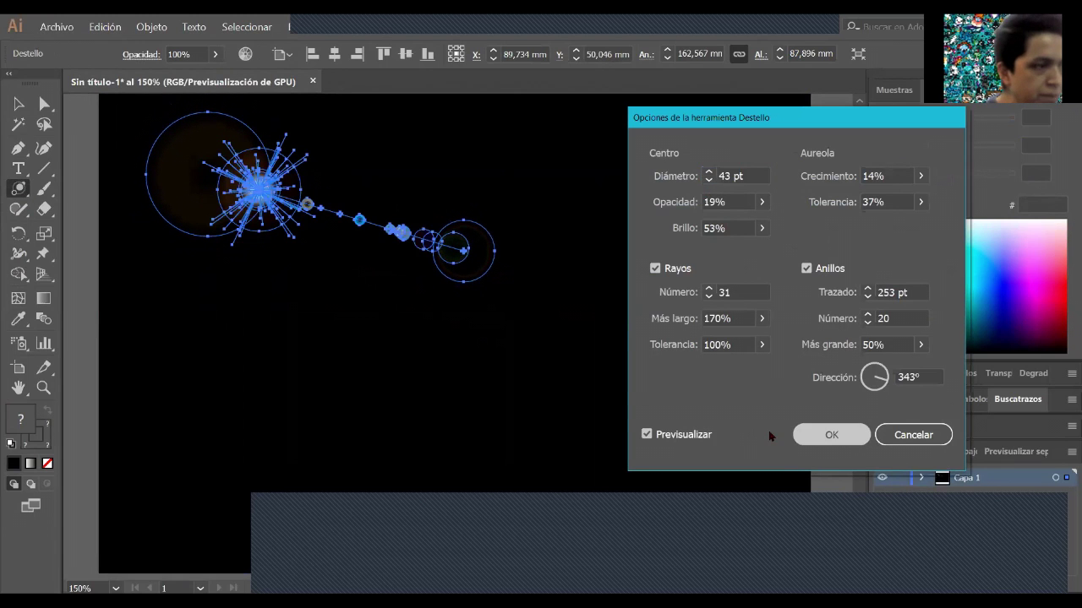
left_click(832, 435)
- Select the top-left lens flare and delete it, leaving the plain black background
key("v")
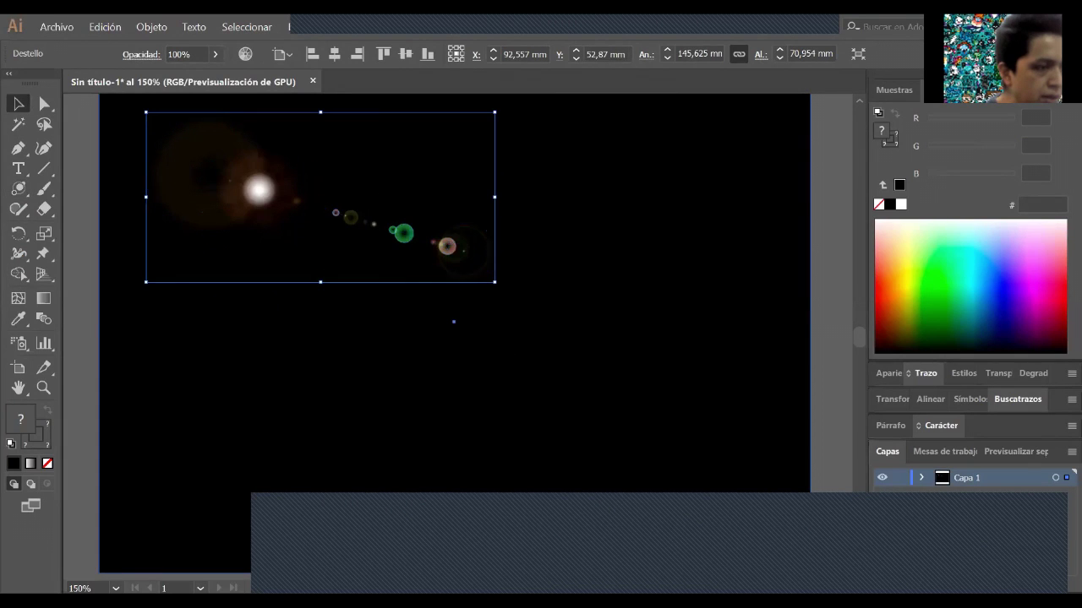
left_click(453, 321)
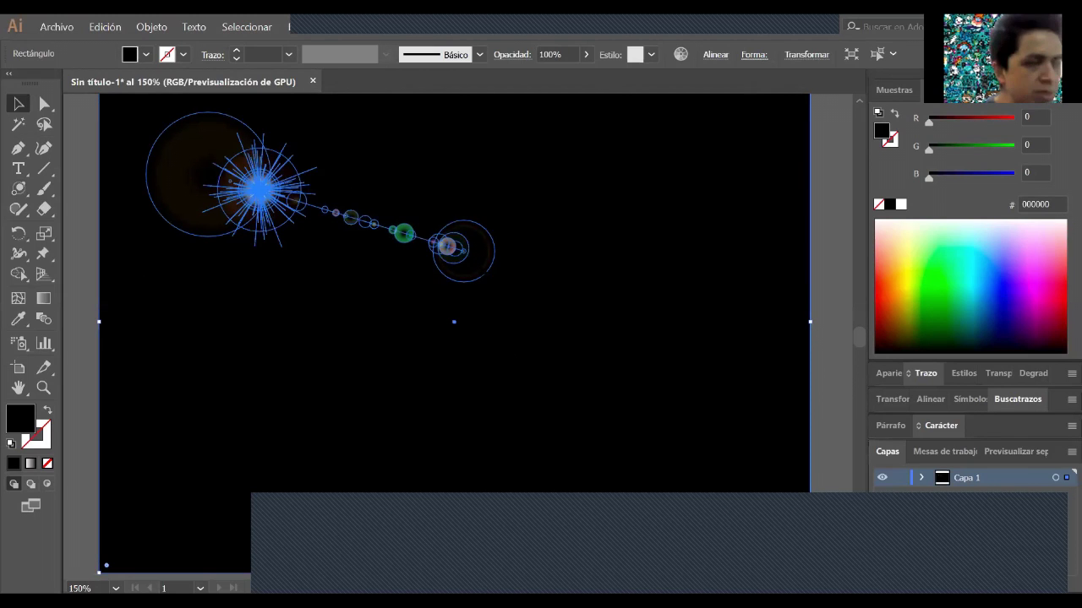
left_click(263, 201)
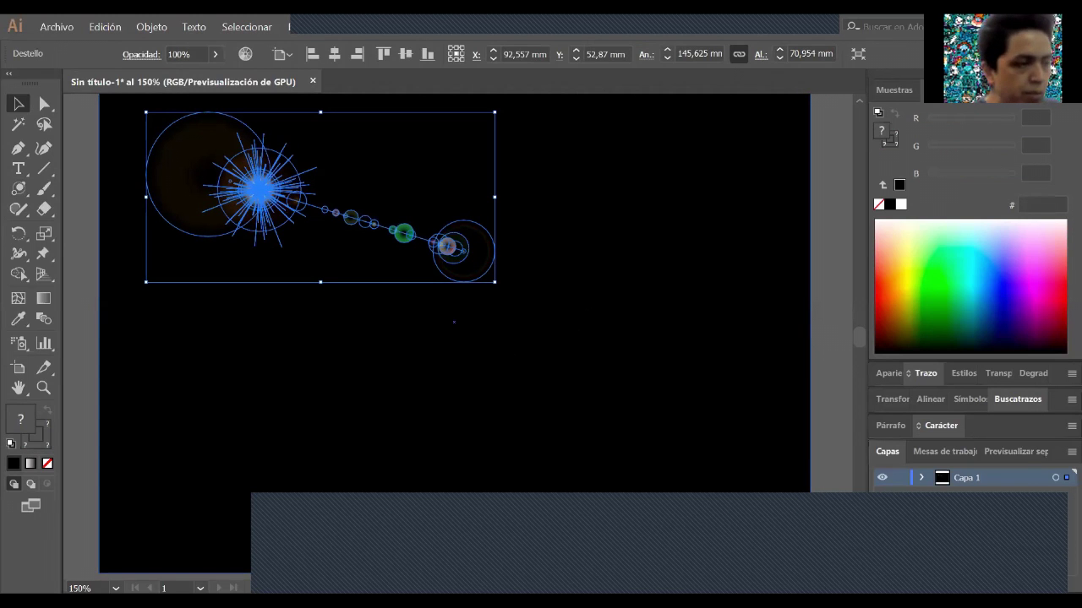
key("Delete")
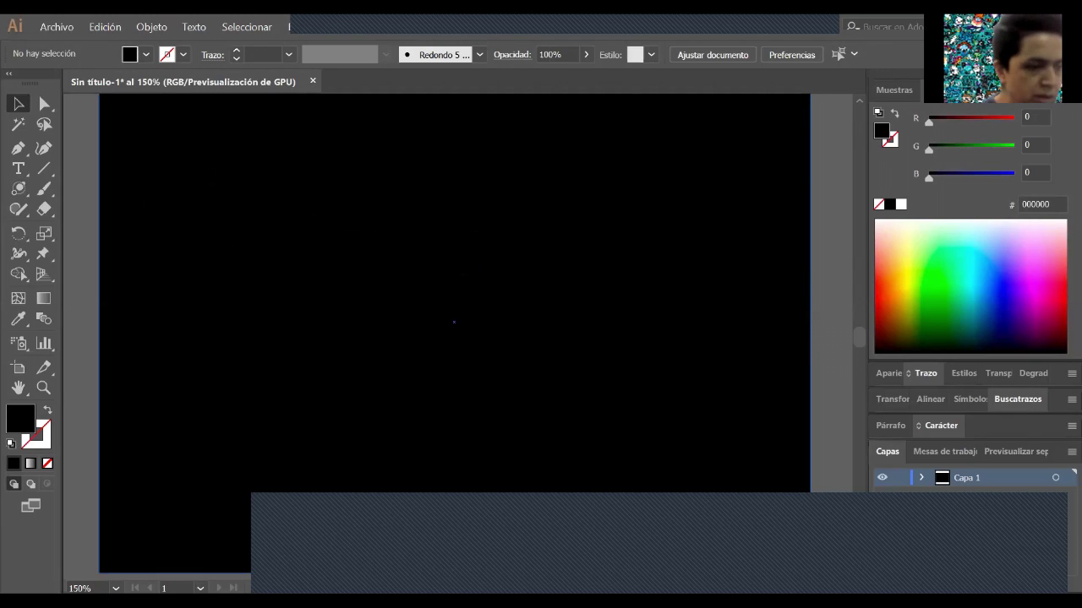
key("t")
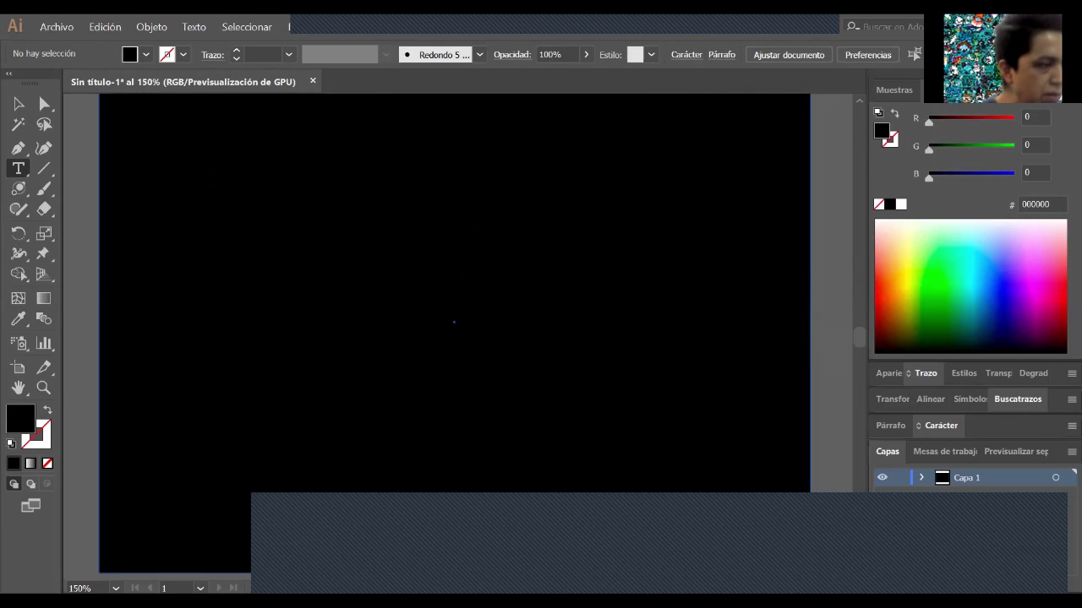
- Type ARTE on the artboard, scale it to about 167.8 mm wide, and fill it white
left_click(252, 216)
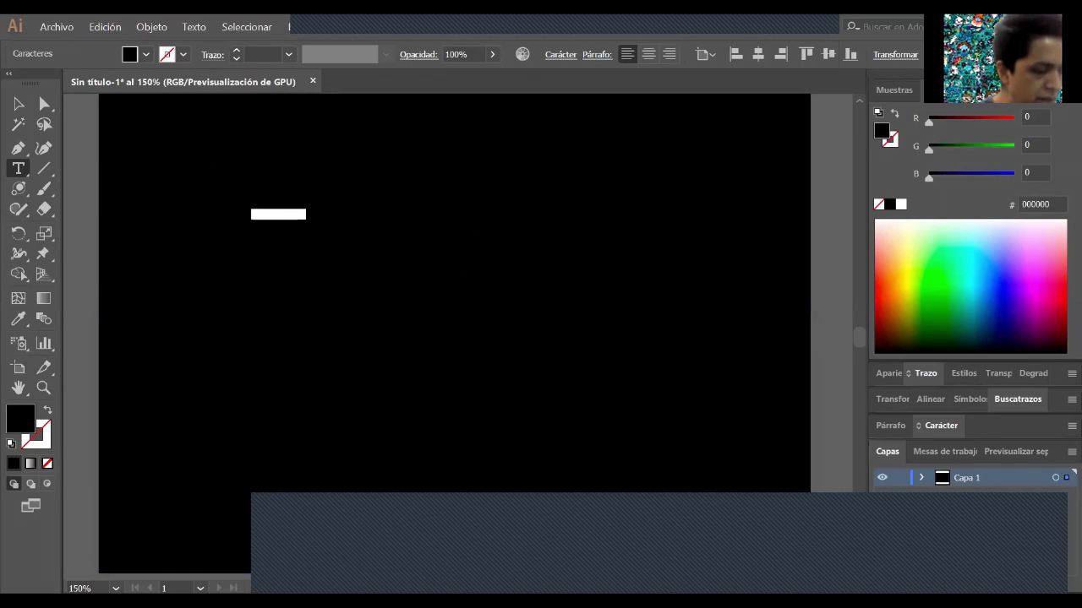
key("BackSpace")
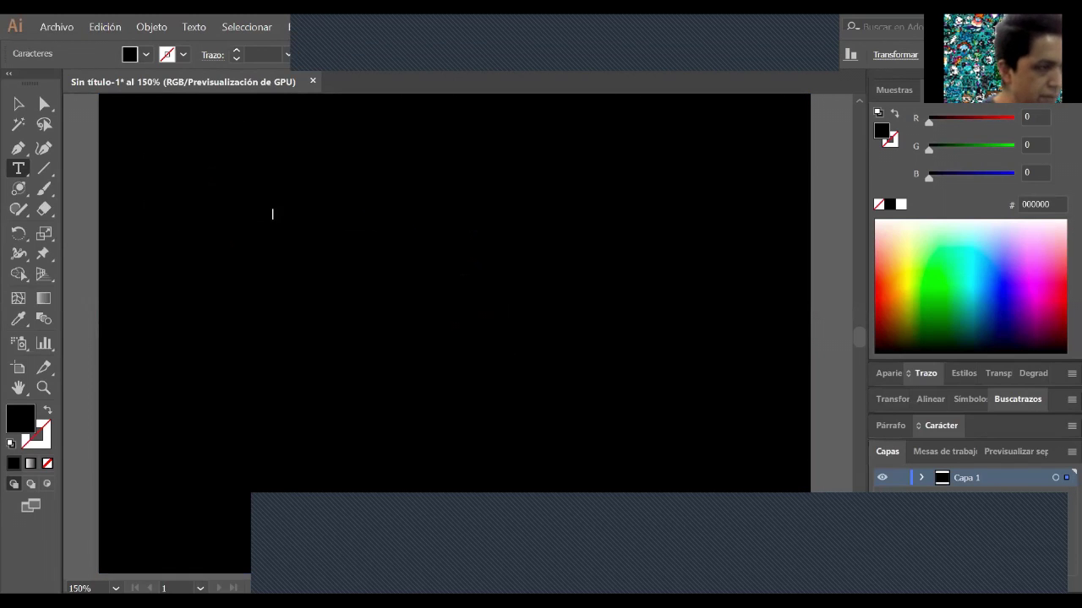
key("Escape")
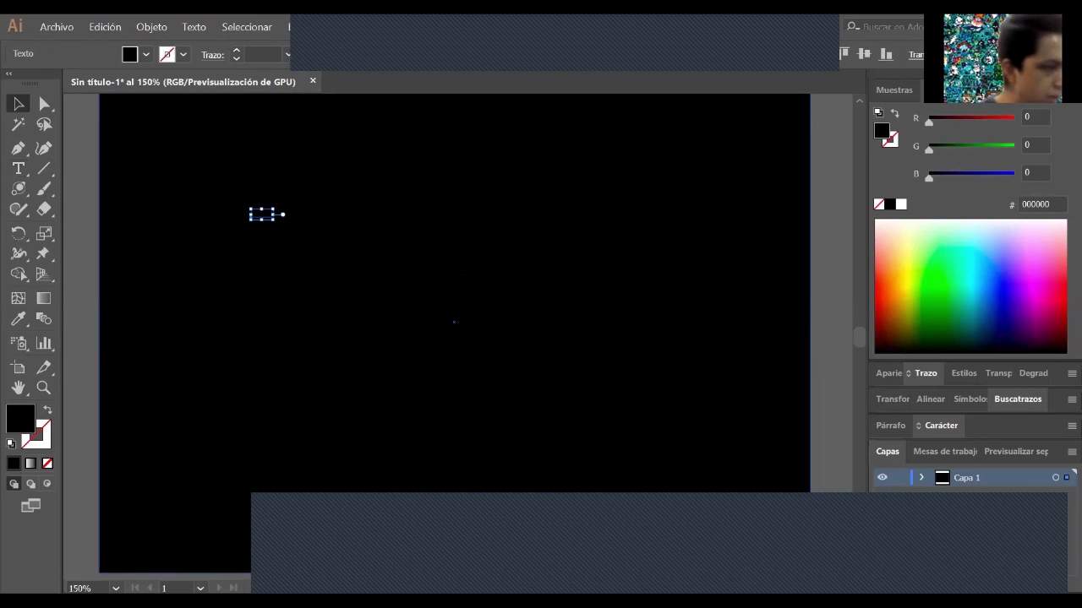
left_click_drag(284, 215, 728, 409)
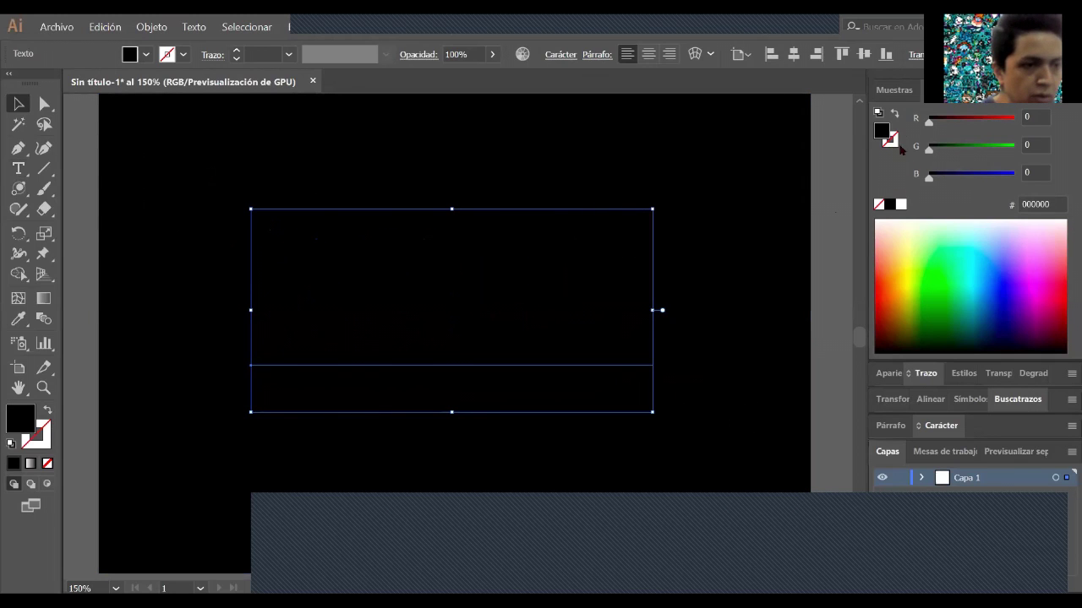
left_click(901, 204)
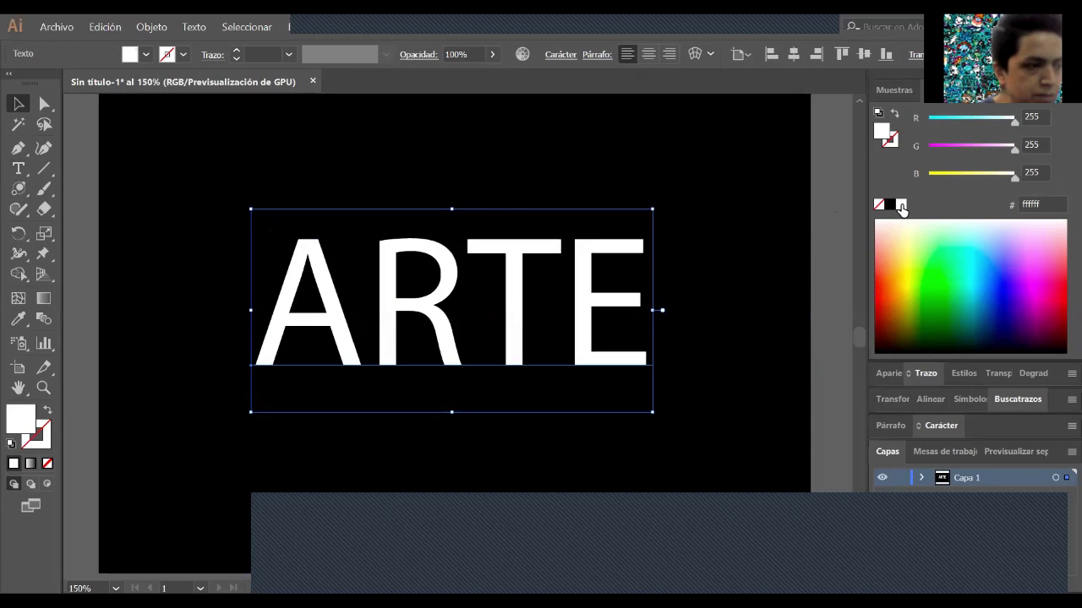
- Give the ARTE letters a yellow stroke with a 6 pt weight
left_click(927, 375)
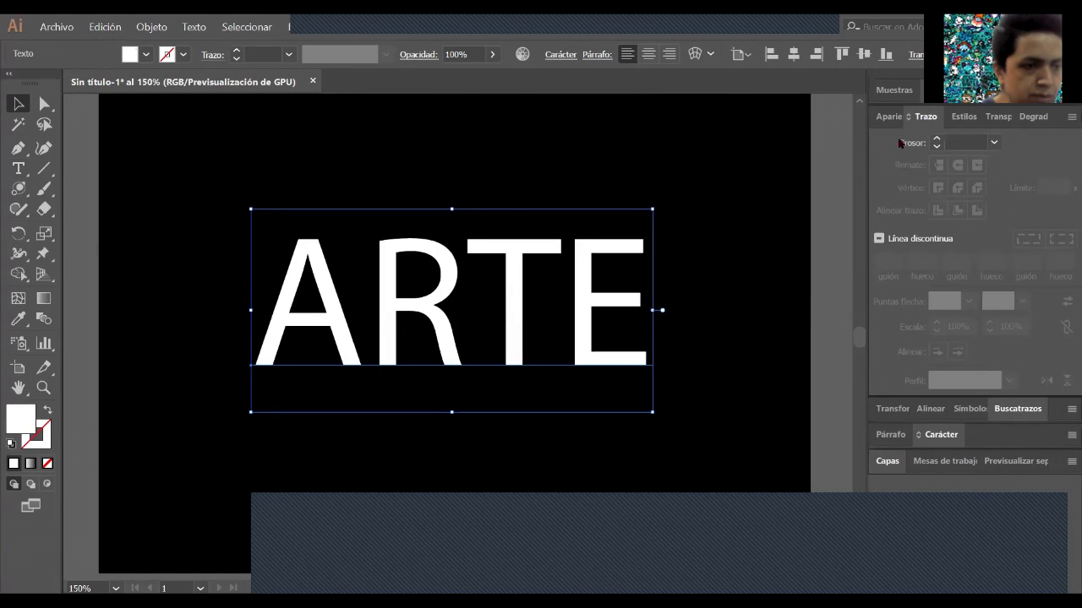
left_click(937, 139)
left_click(937, 139)
left_click(936, 139)
left_click(936, 140)
left_click(937, 139)
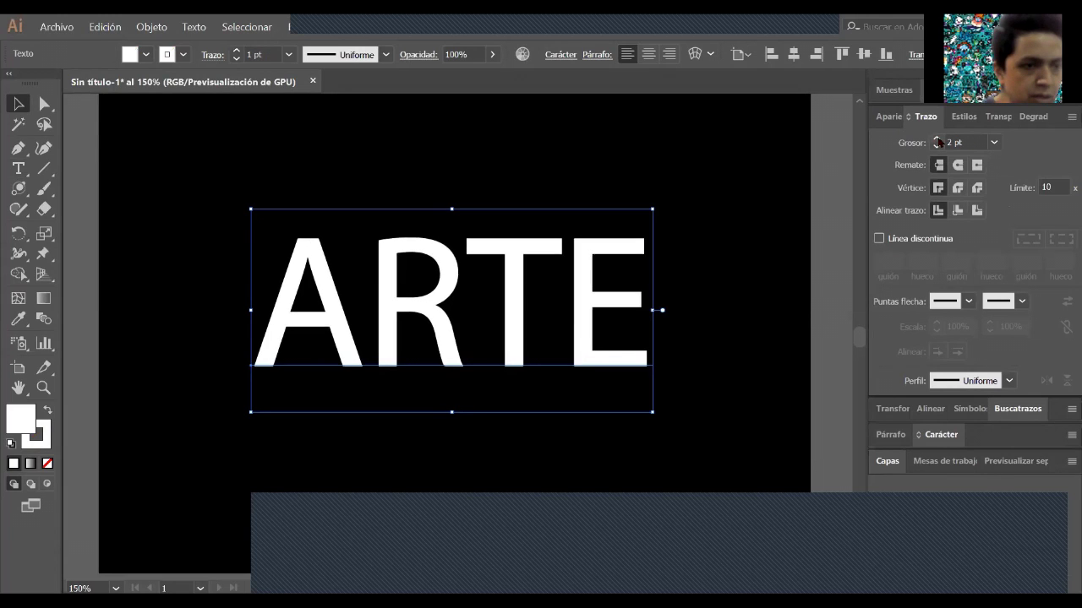
left_click(896, 92)
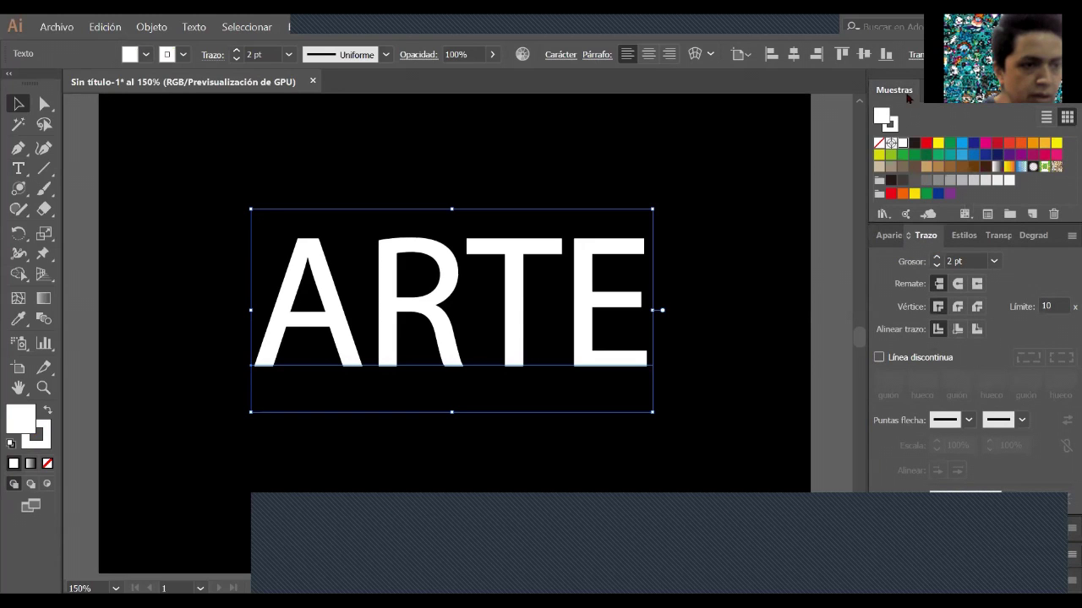
left_click(892, 125)
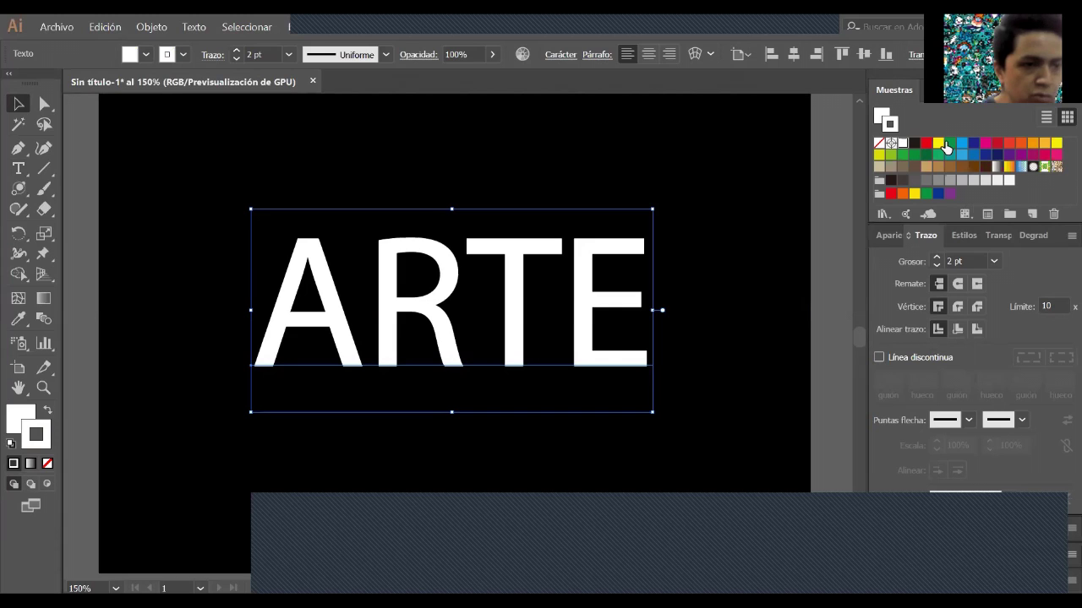
left_click(938, 144)
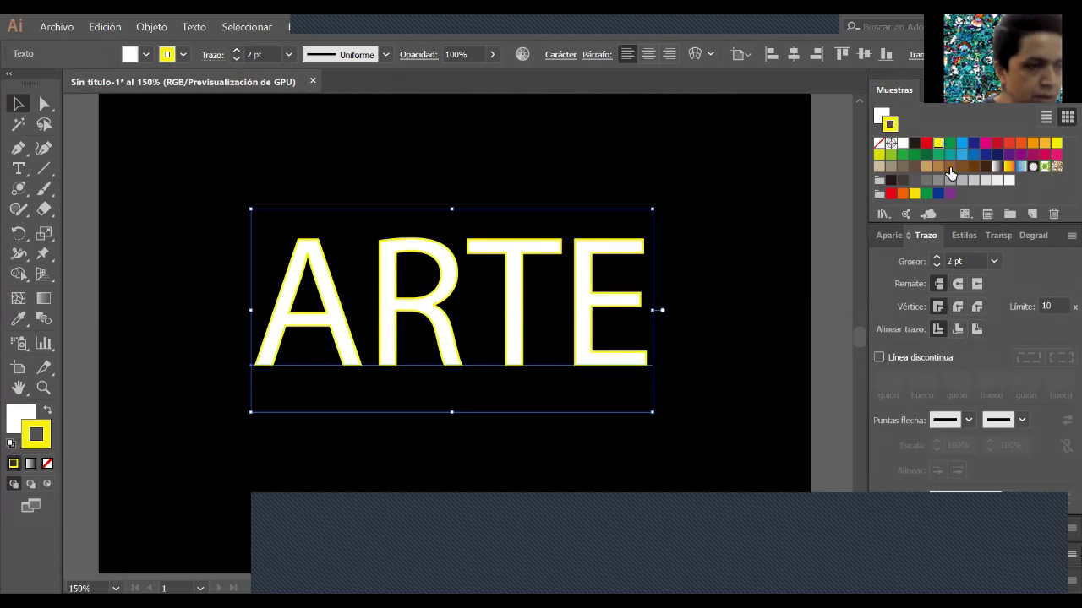
left_click(938, 258)
left_click(938, 258)
left_click(937, 258)
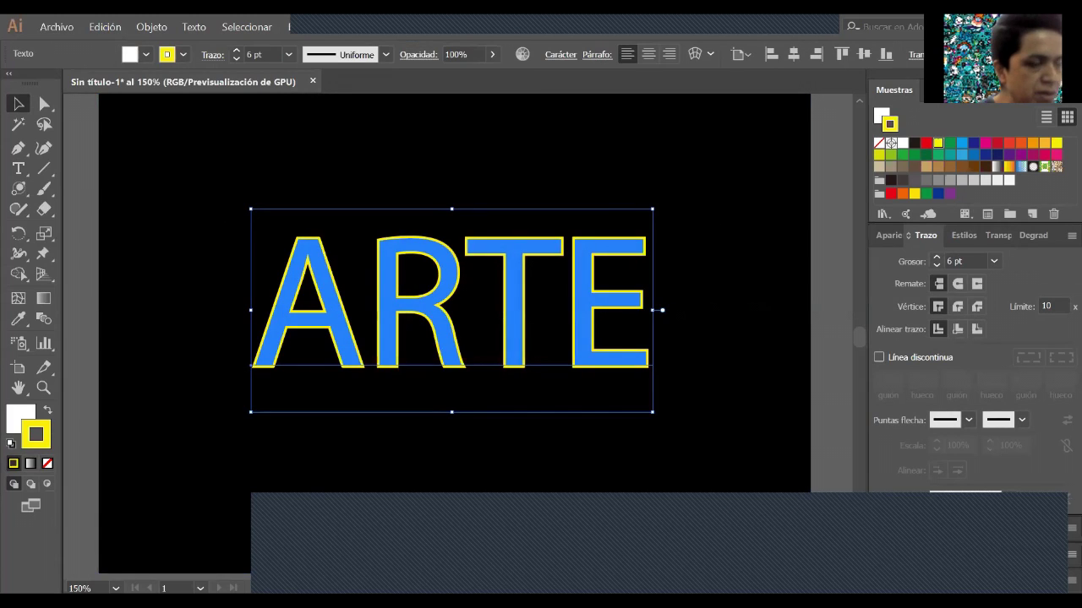
- Convert ARTE to outlines and align its yellow stroke to the outside of the letters
right_click(518, 294)
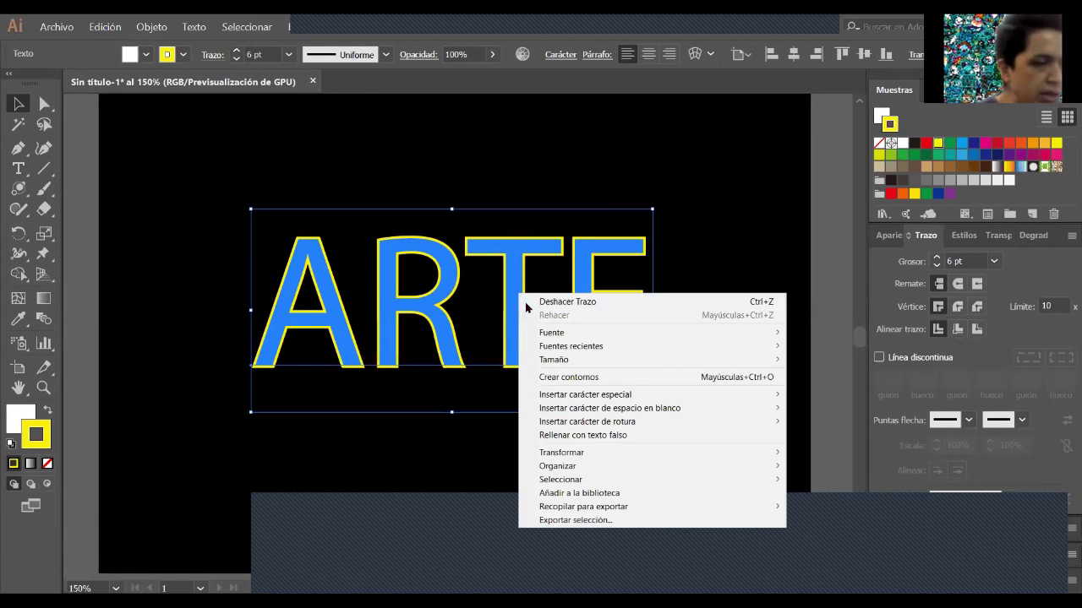
left_click(614, 381)
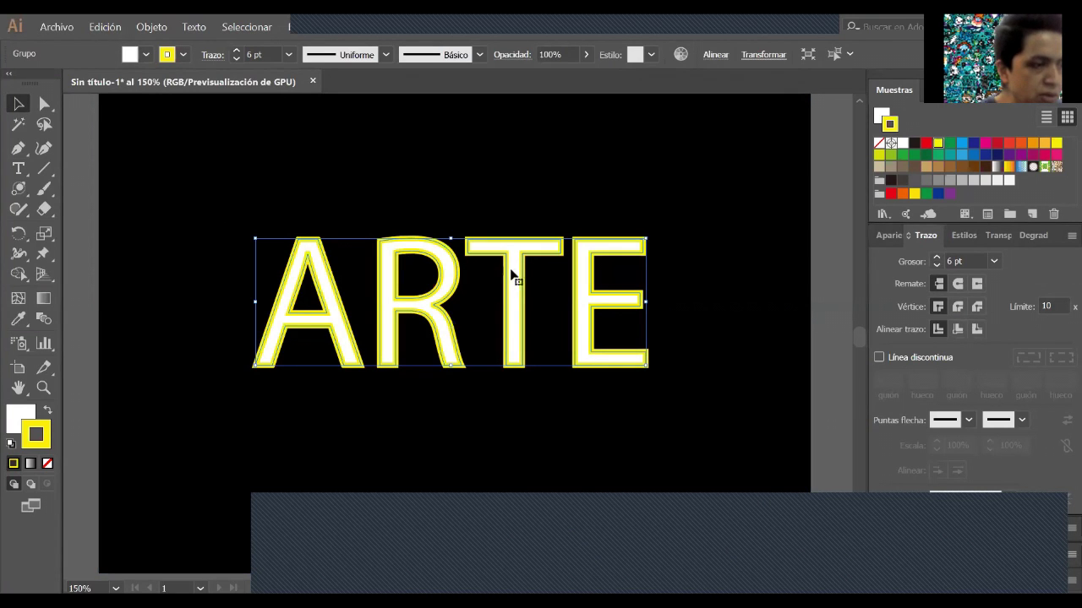
right_click(516, 283)
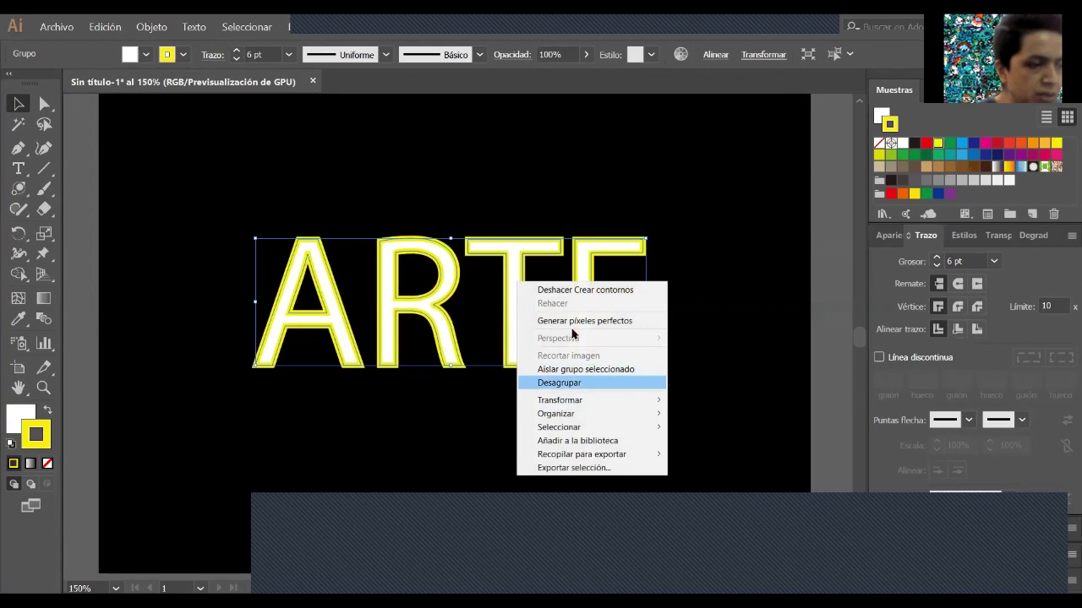
left_click(513, 247)
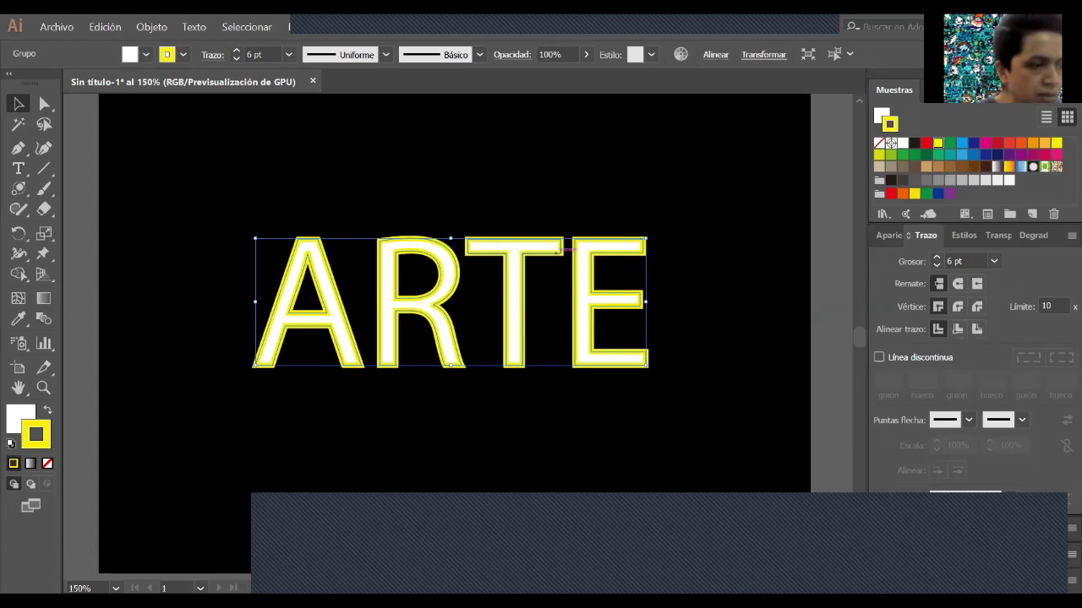
left_click(976, 329)
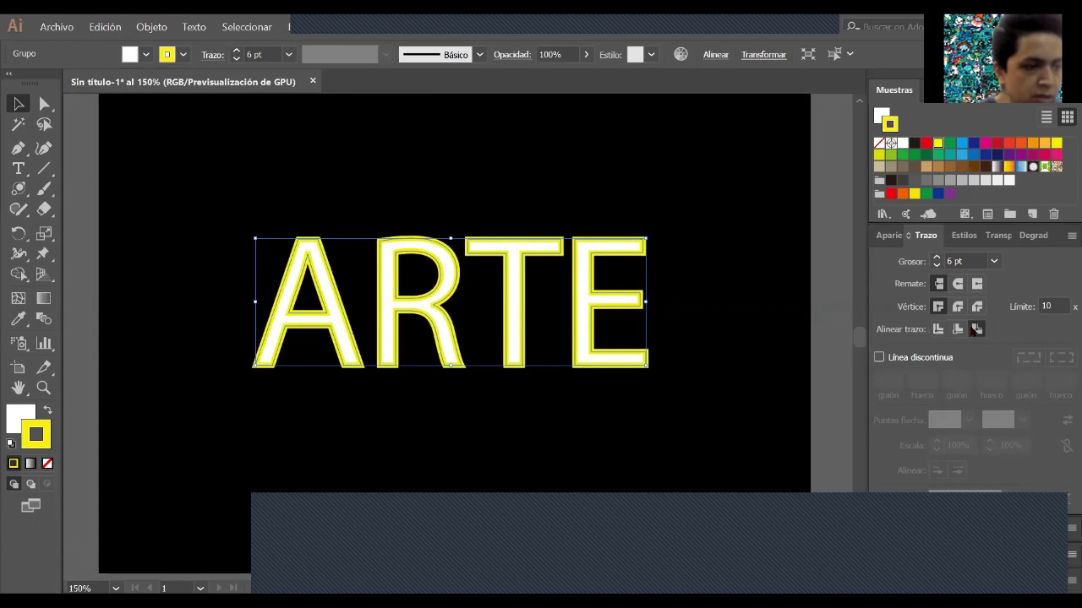
left_click(710, 321)
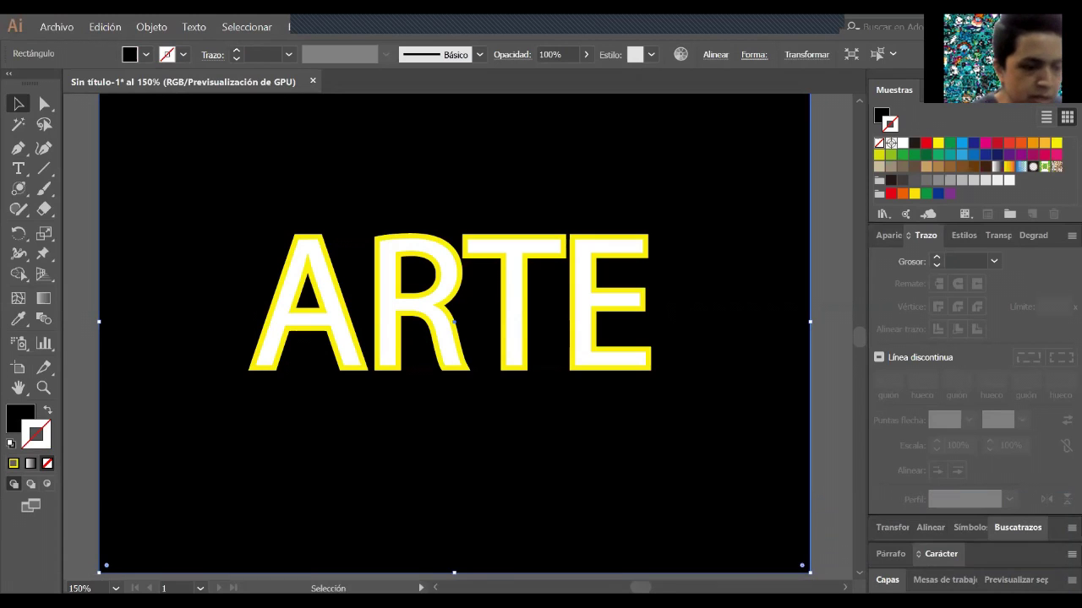
- Lock the <Rectángulo> background under Capa 1 in Layers, then select the ARTE group
left_click(888, 579)
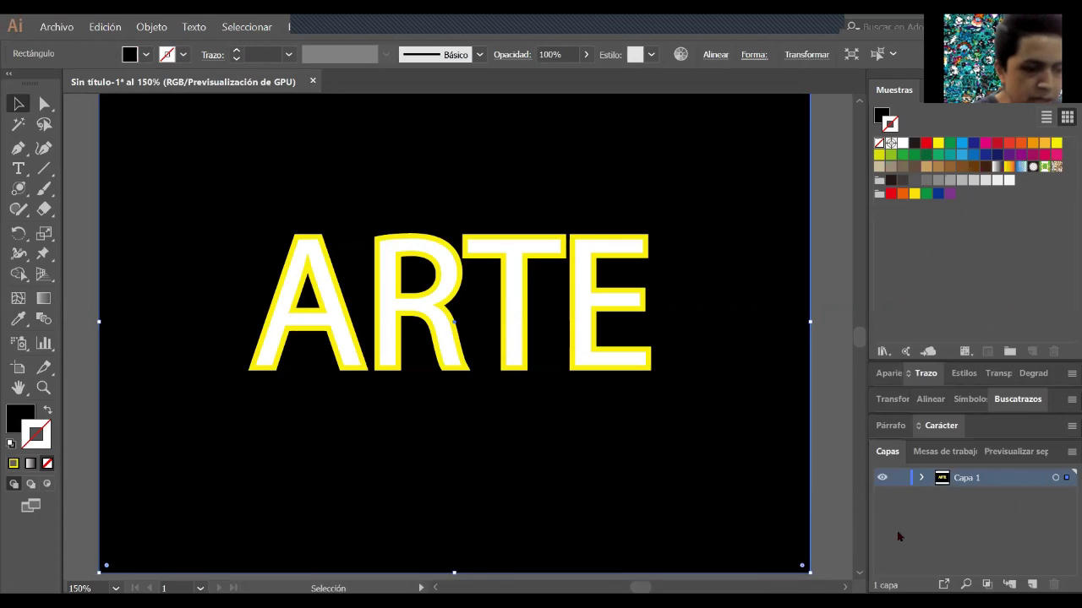
left_click(923, 478)
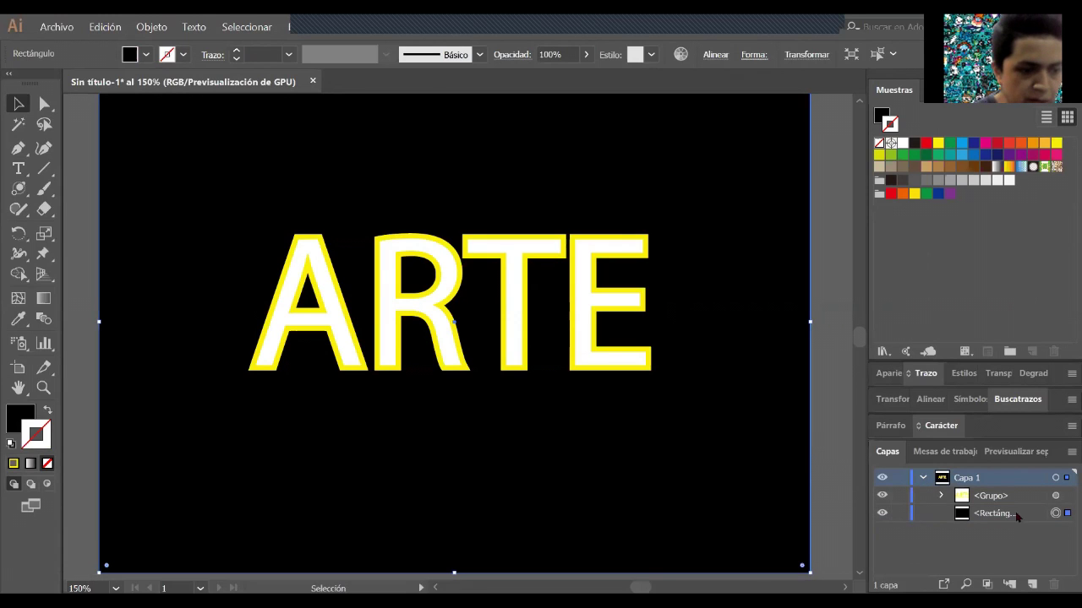
left_click(901, 514)
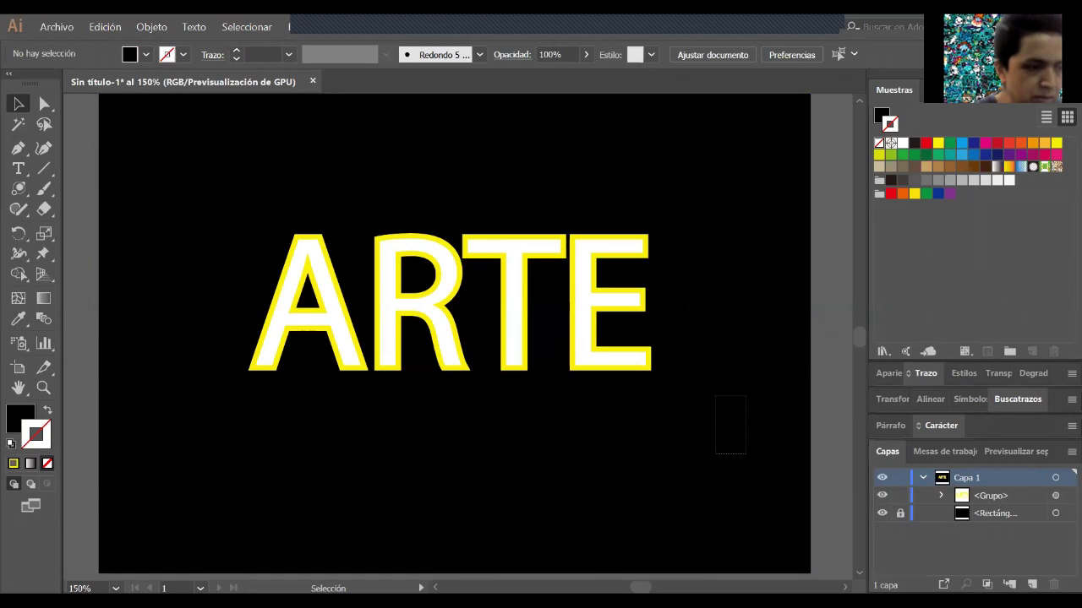
left_click(633, 302)
left_click(519, 338)
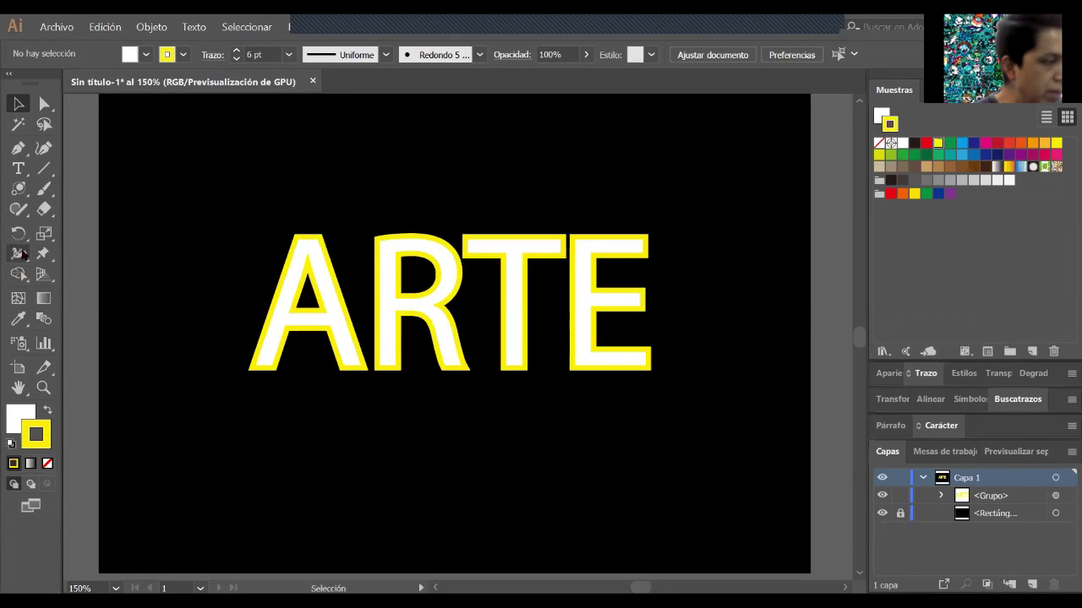
- Choose the Flare Tool (Herramienta Destello) from the shape tools flyout
left_click(19, 189)
left_click(19, 190)
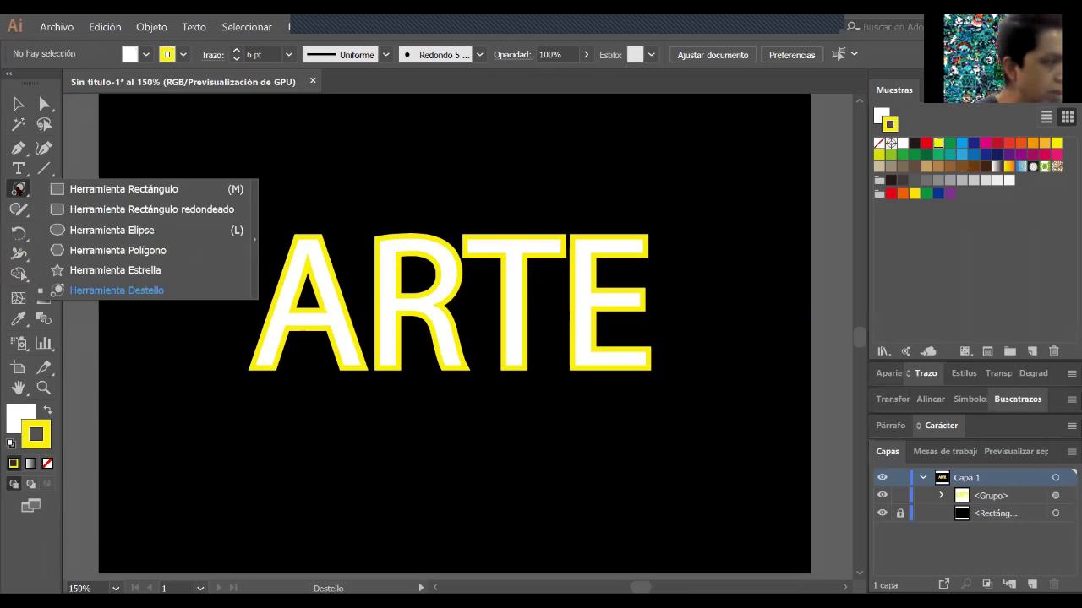
left_click(117, 290)
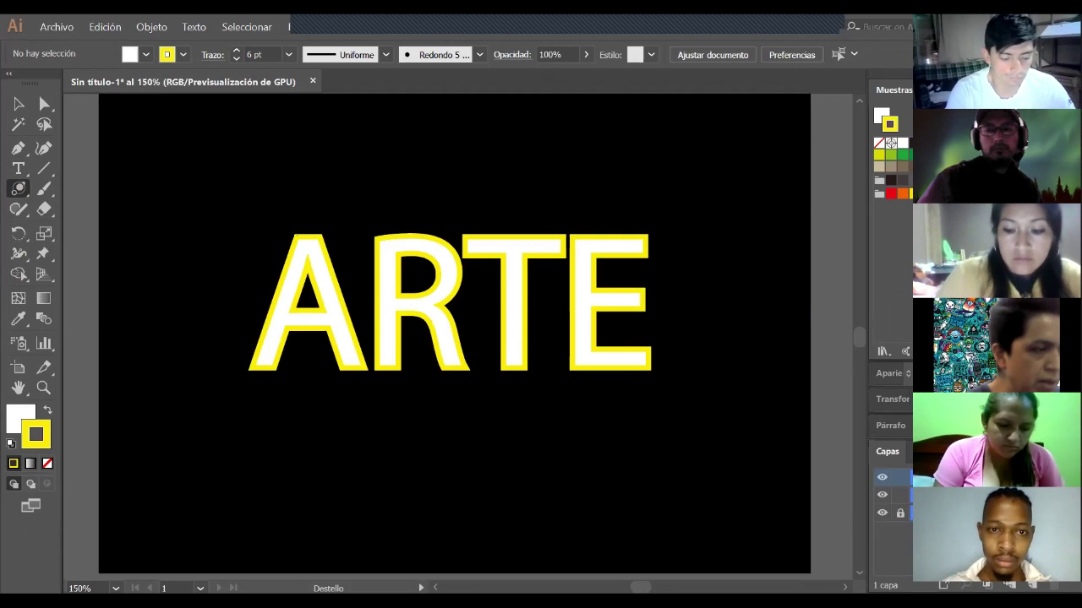
- Draw a lens flare centred atop the A with rings trailing right, then reselect it
left_click_drag(291, 229, 292, 230)
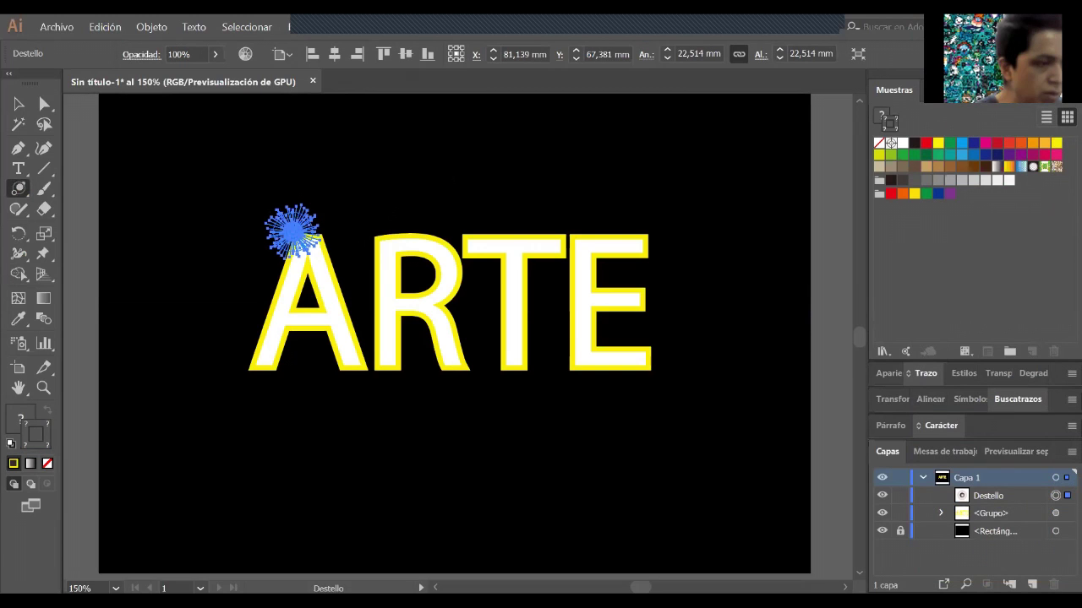
left_click_drag(397, 218, 431, 208)
left_click(19, 103)
key("ctrl+shift+a")
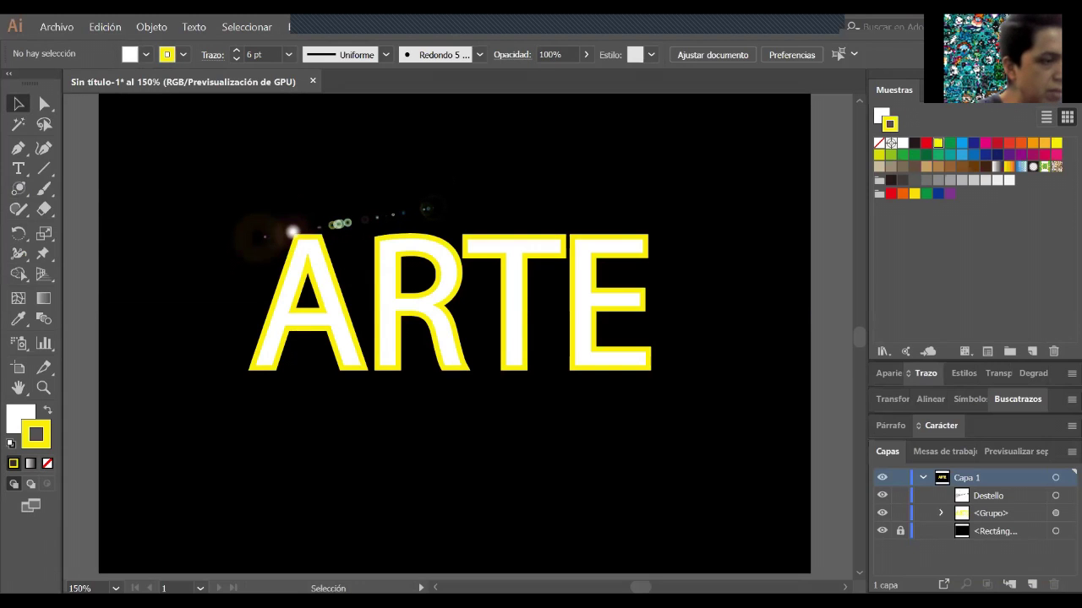
left_click(335, 224)
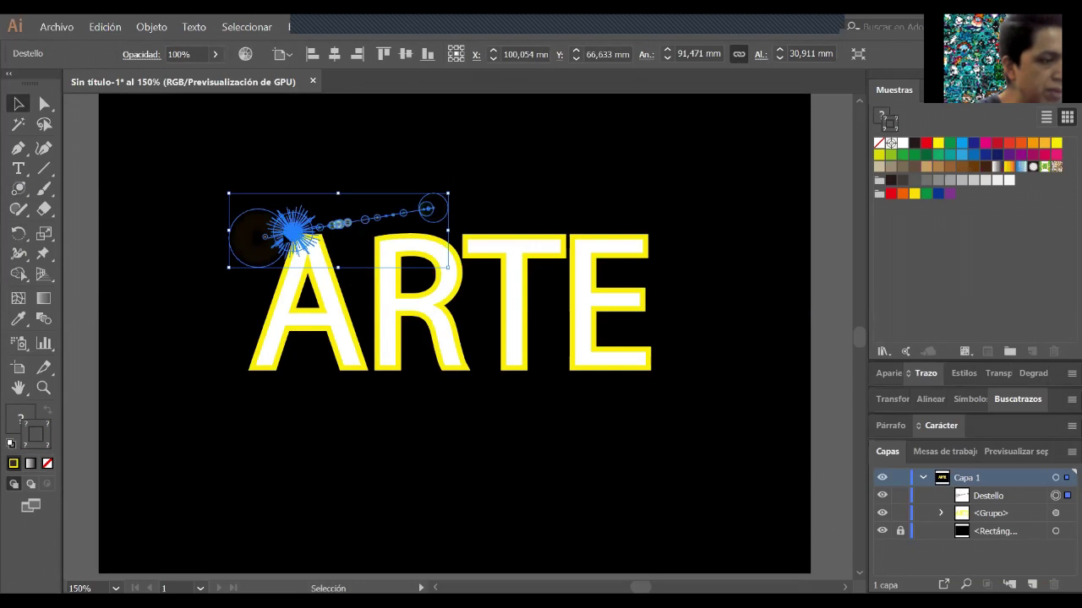
left_click(20, 191)
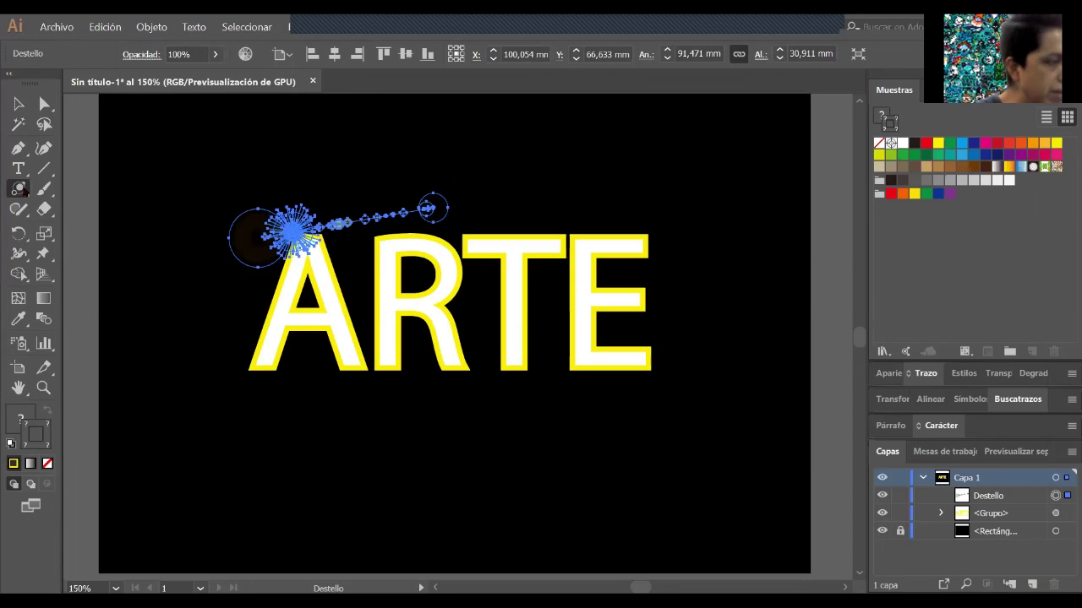
- Set the flare's ring count to 16, switch Anillos off, apply, and deselect
double_click(20, 191)
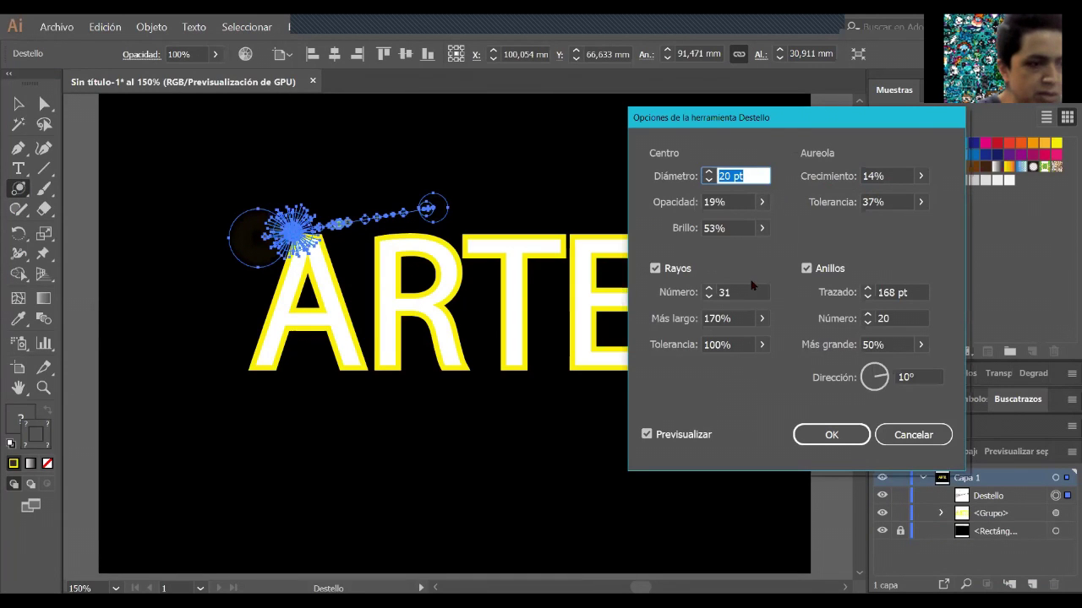
left_click(867, 322)
left_click(867, 322)
left_click(867, 322)
left_click(867, 322)
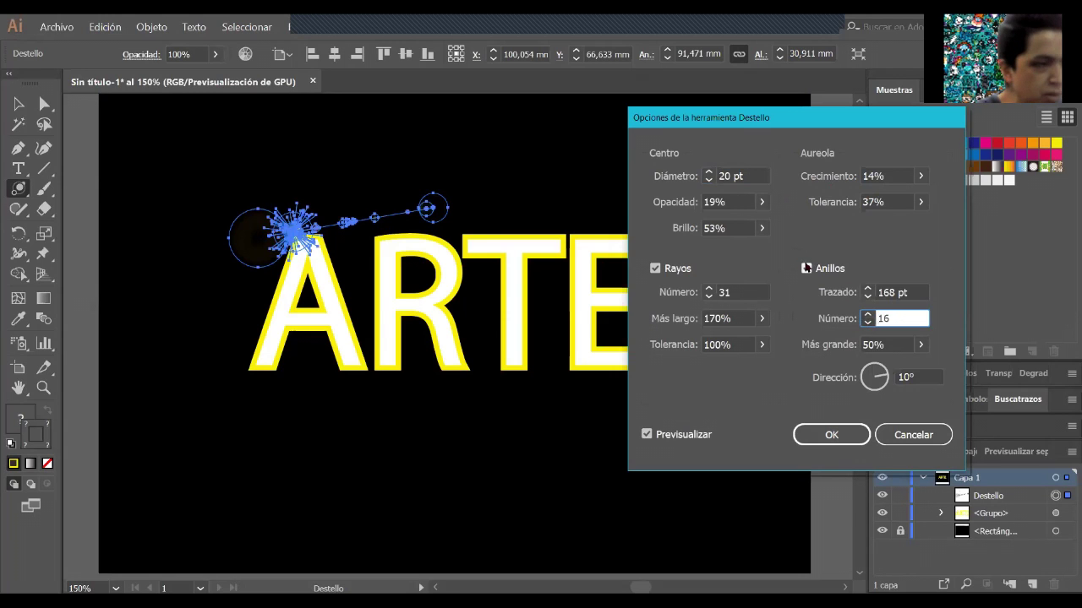
left_click(806, 268)
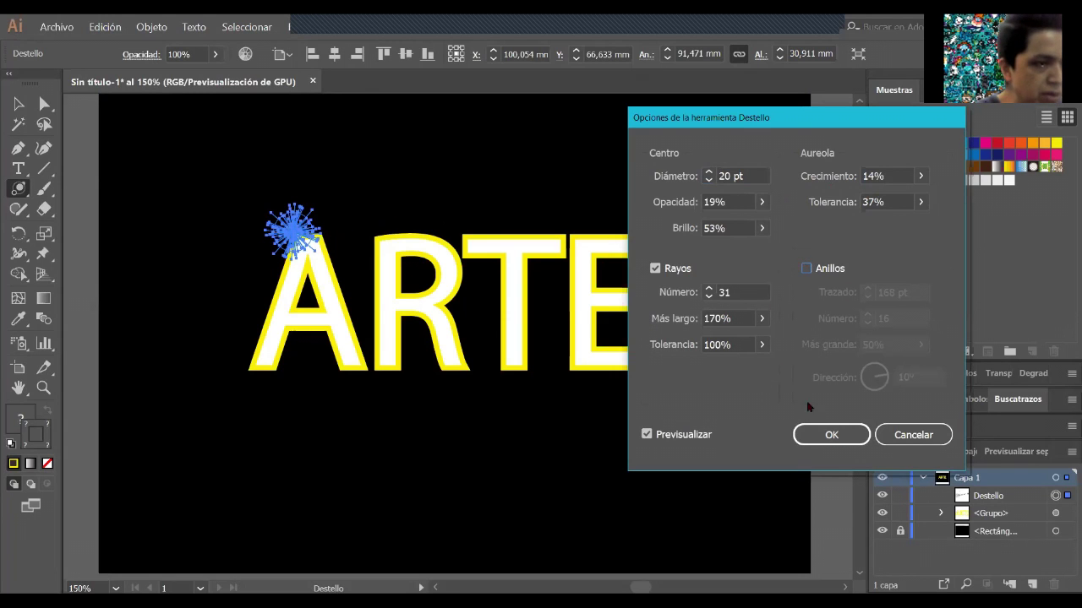
left_click(841, 433)
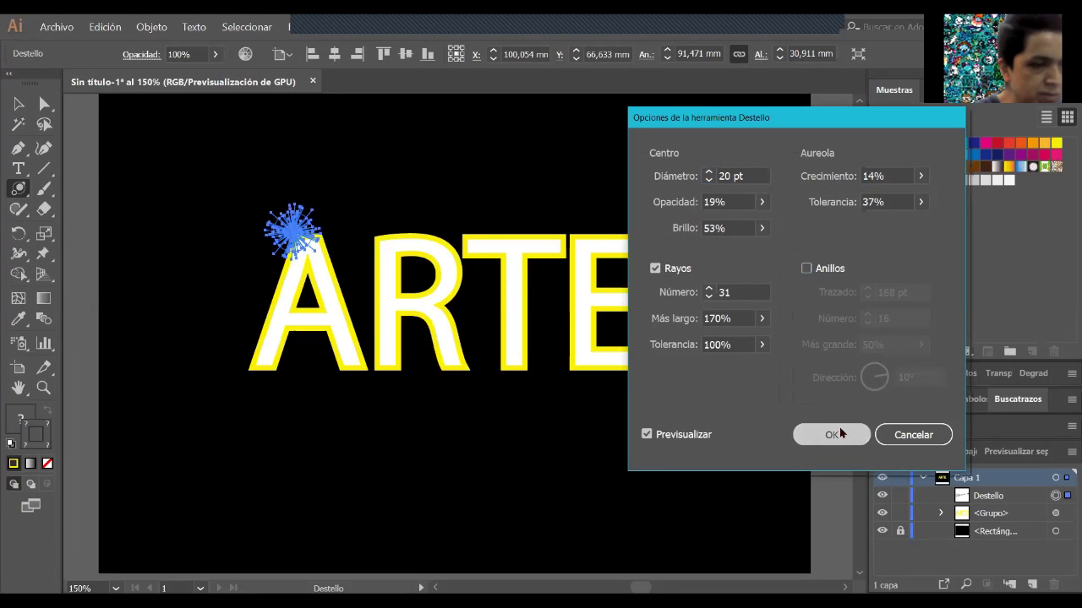
left_click(18, 103)
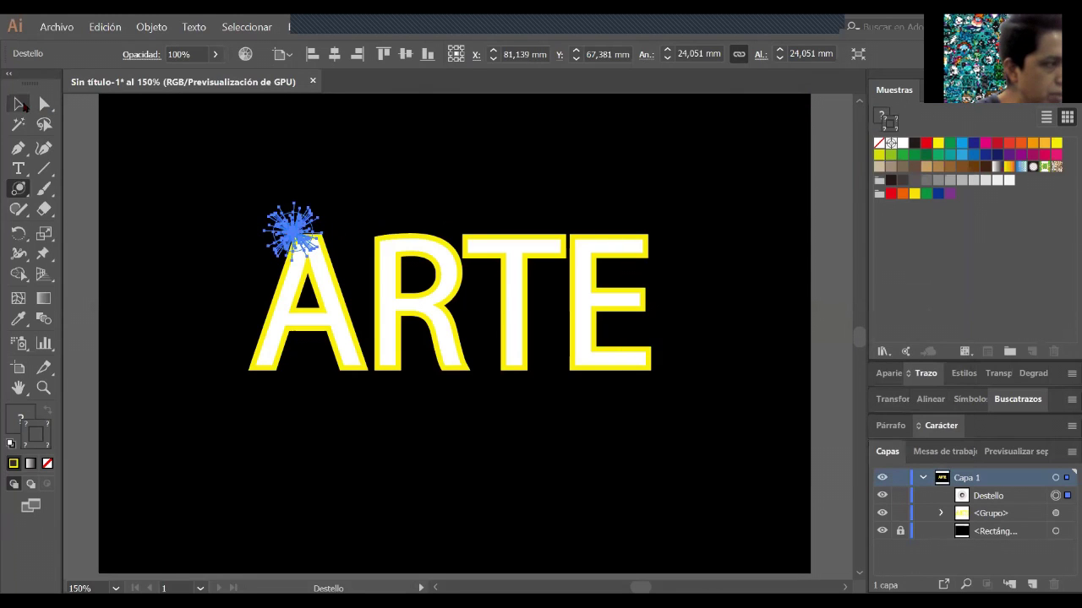
key("ctrl+shift+a")
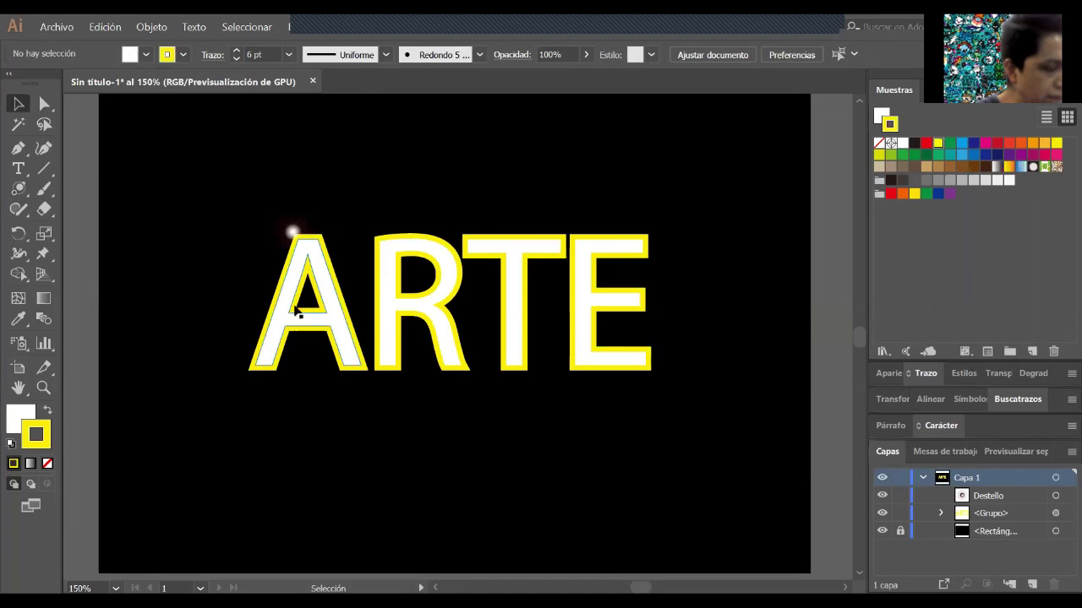
- Select the lens flare and nudge it onto the apex of the A
scroll(294, 321, "up", 2)
scroll(290, 282, "up", 1)
scroll(293, 223, "up", 3)
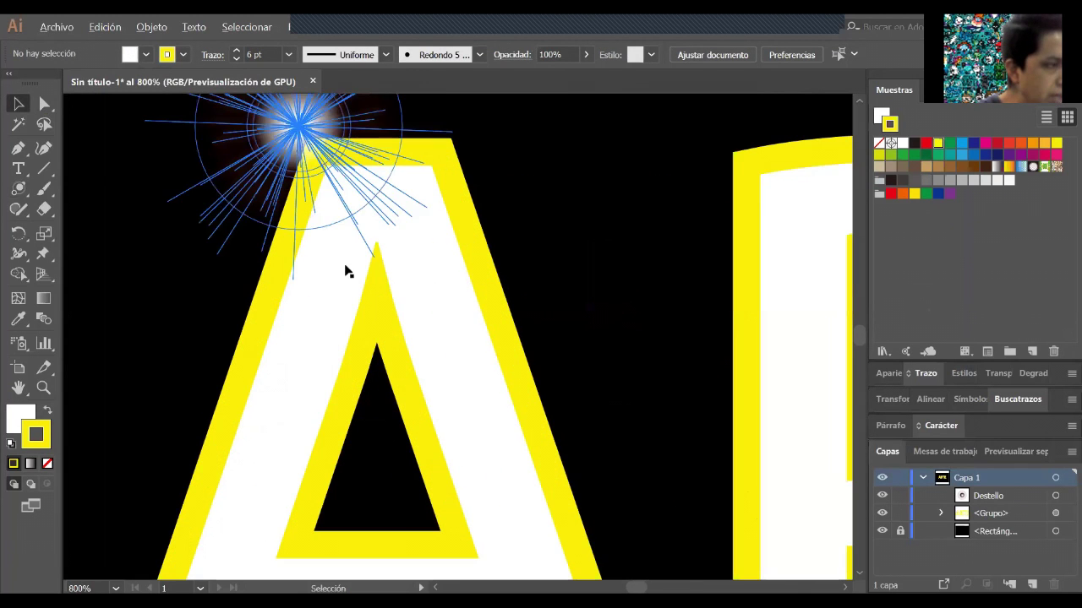
scroll(498, 293, "up", 3)
left_click(369, 207)
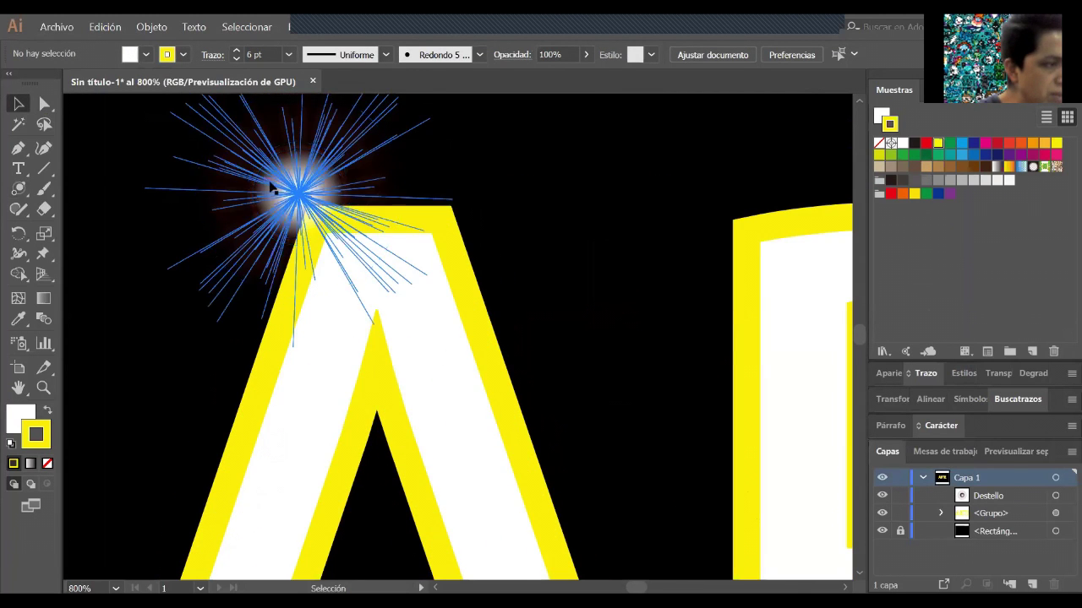
left_click_drag(297, 190, 306, 199)
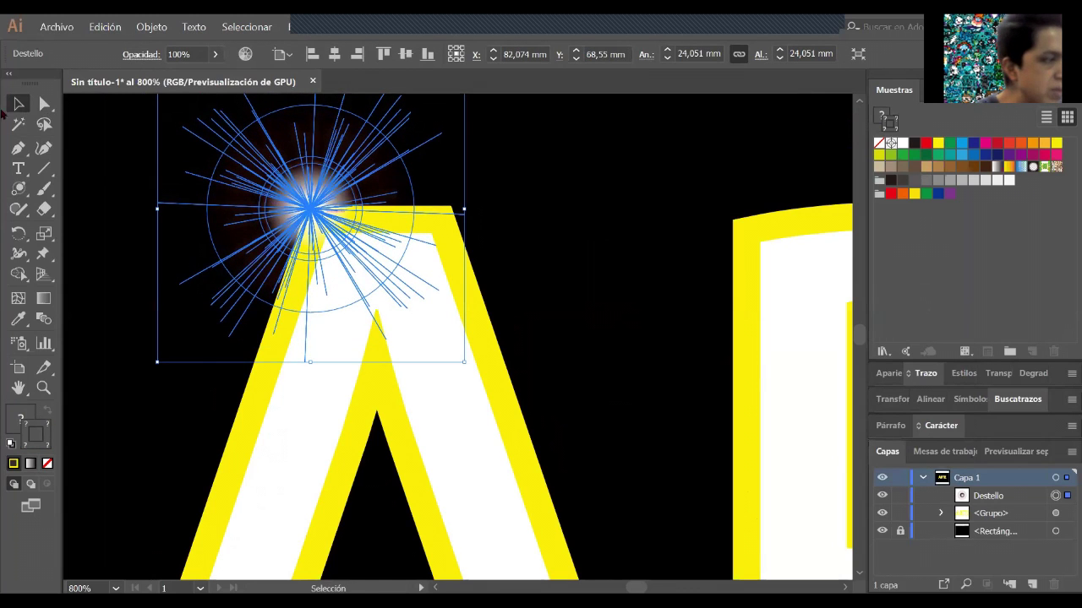
- Raise the flare's centre opacity to 100% in Flare Tool Options, then reselect the flare
left_click(20, 189)
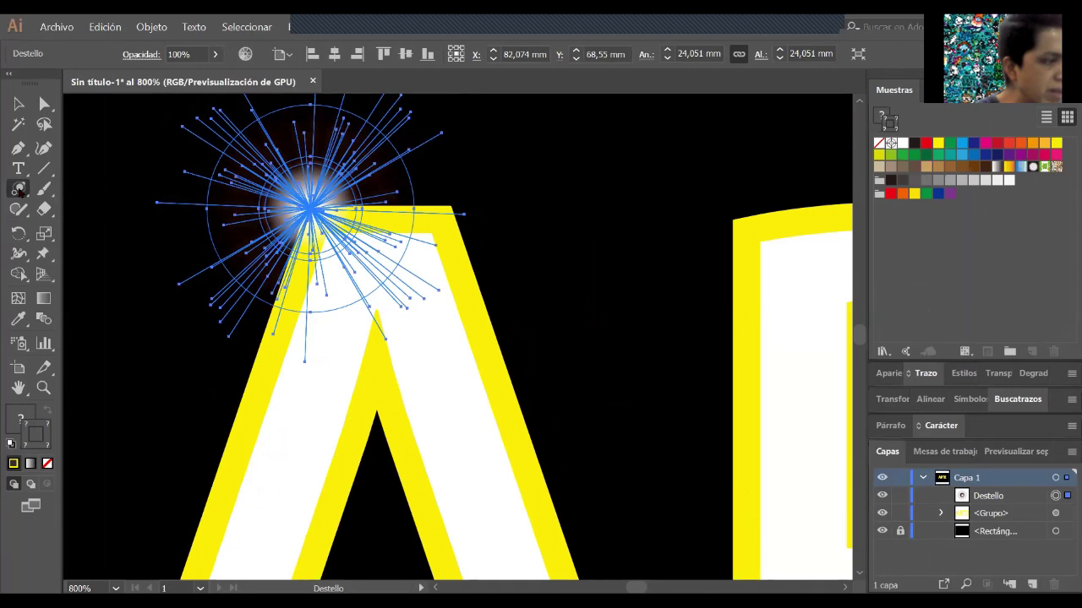
double_click(21, 188)
left_click(762, 202)
left_click_drag(708, 224, 761, 226)
left_click(800, 229)
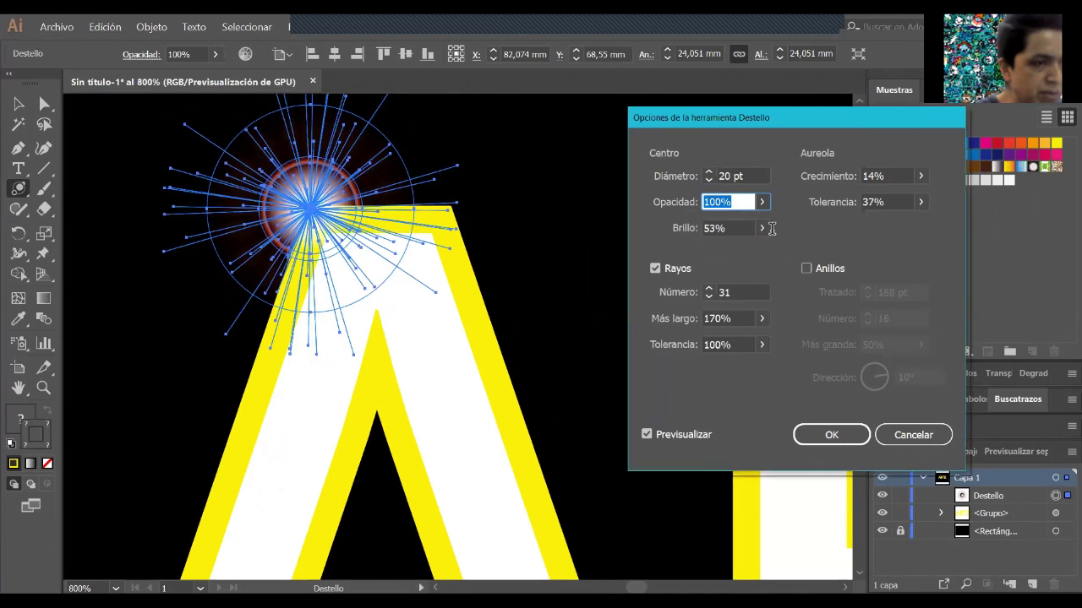
left_click(827, 436)
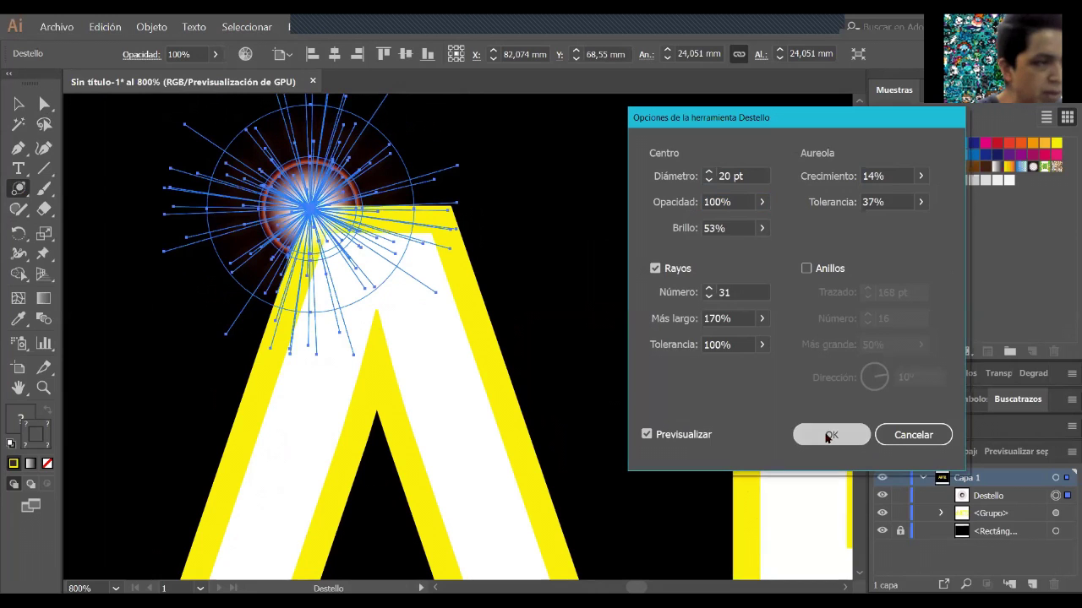
key("v")
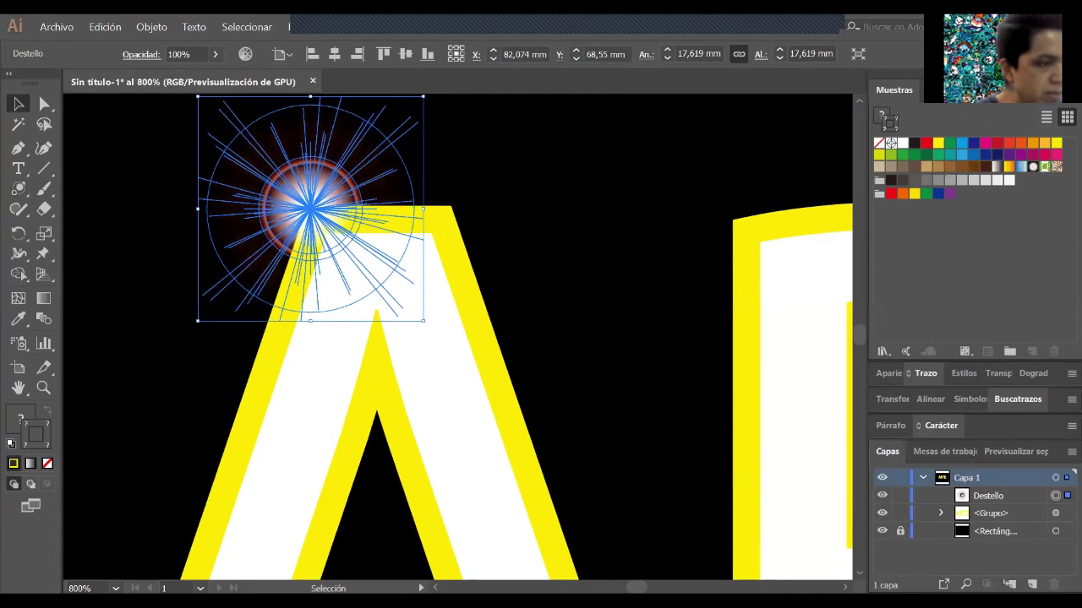
left_click(648, 291)
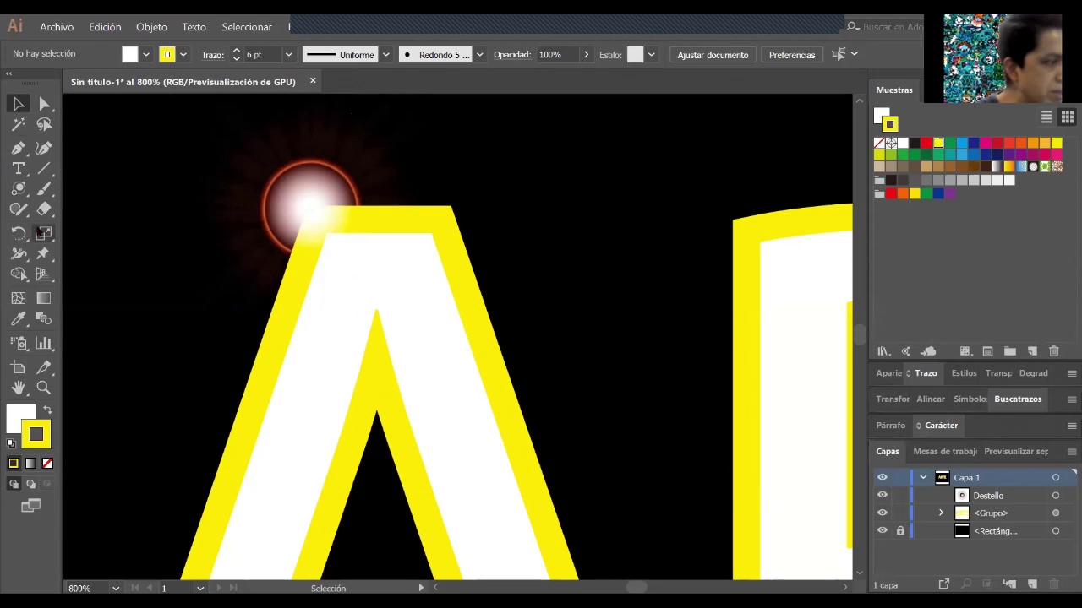
left_click(295, 230)
- Set the A flare's Opacidad to 60%, Brillo to 52% and ray Tolerancia to 30%
left_click(19, 188)
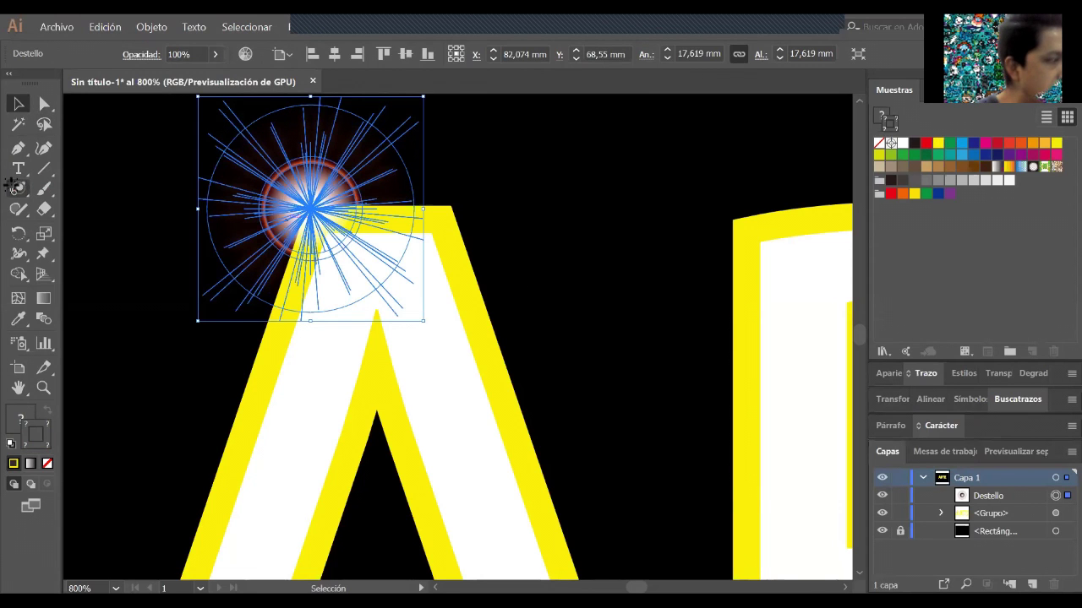
left_click(807, 210)
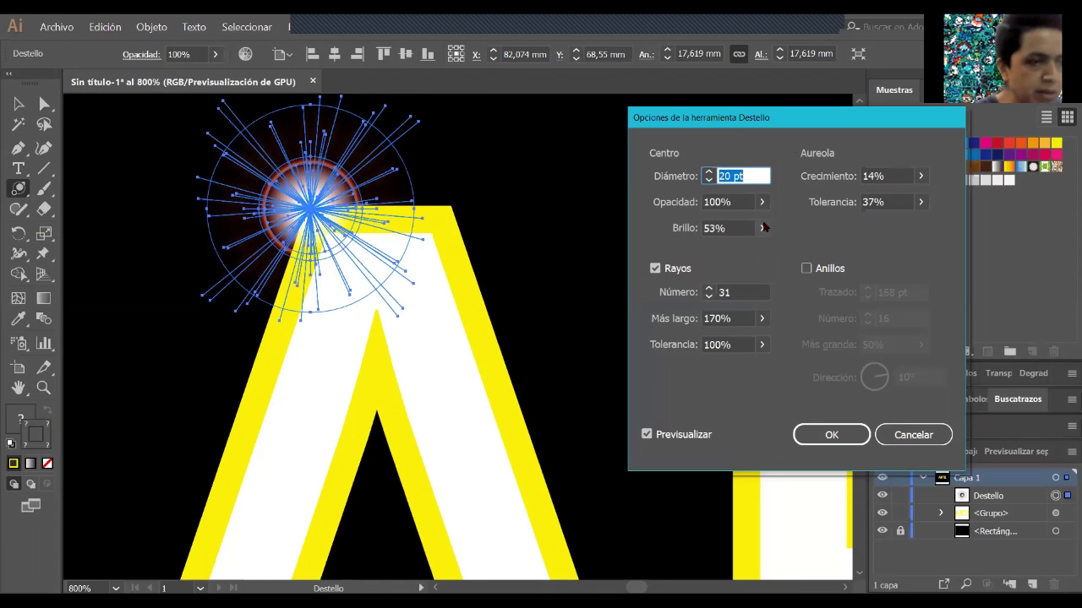
left_click(762, 228)
left_click_drag(734, 249, 734, 225)
left_click(762, 202)
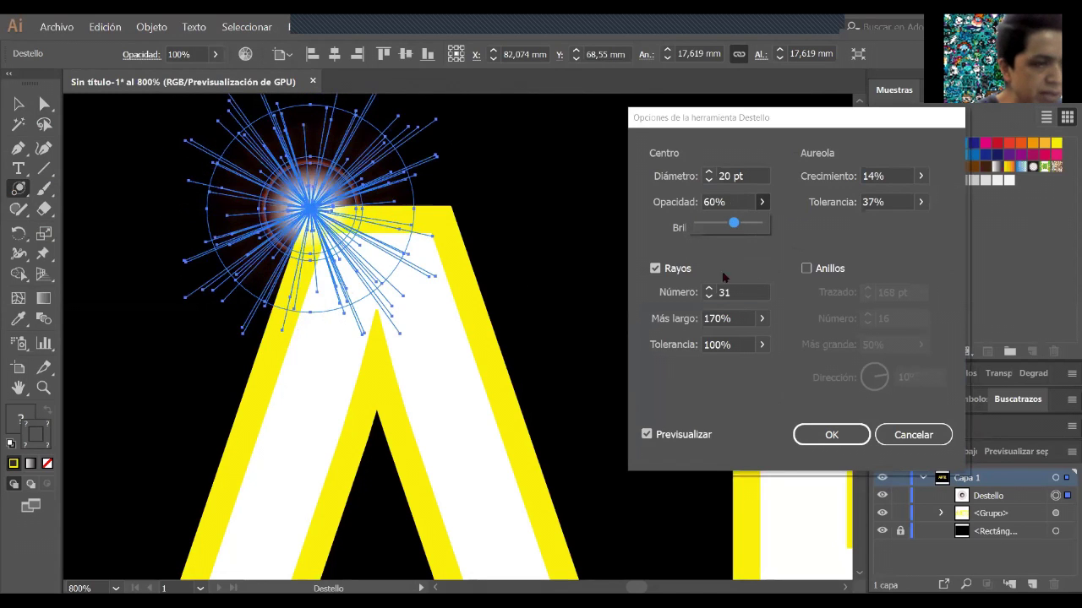
left_click(758, 345)
left_click_drag(749, 366, 715, 365)
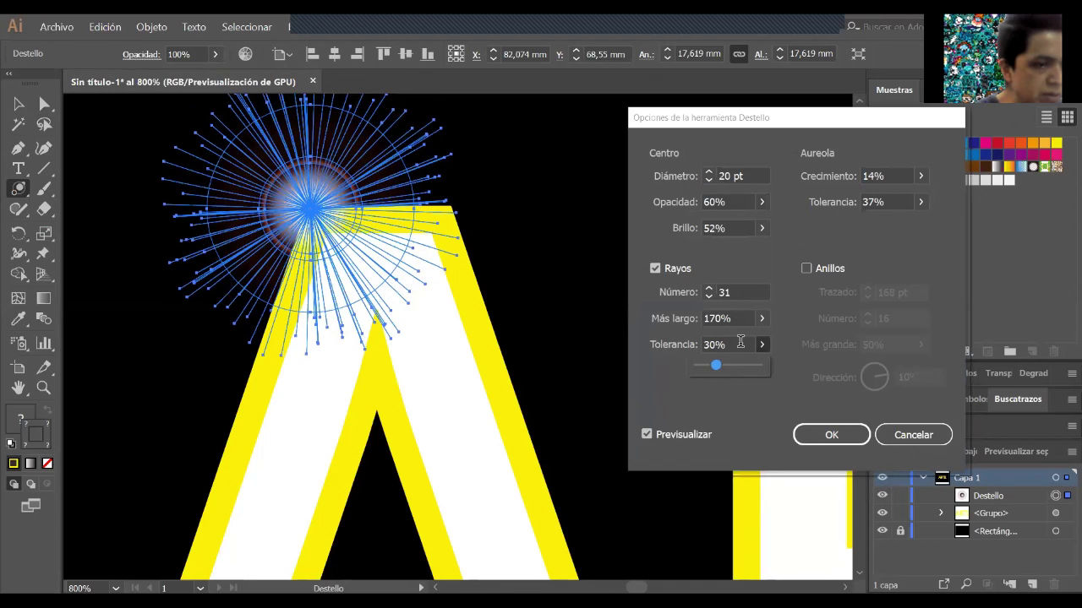
left_click(832, 438)
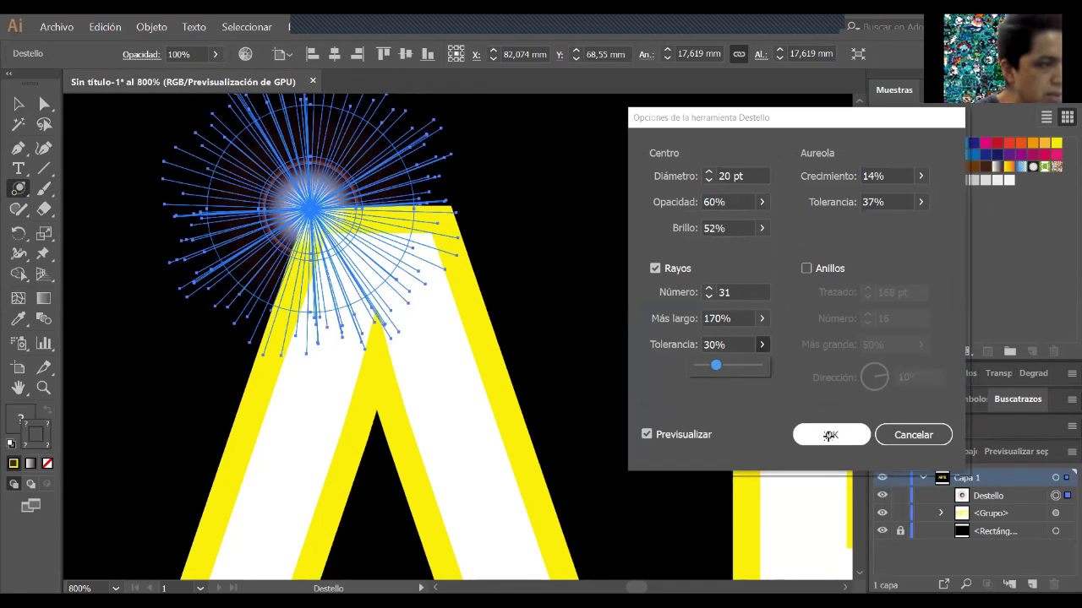
- Cancel the accidental second flare and reselect the lens flare on the A
left_click(666, 289)
key("Escape")
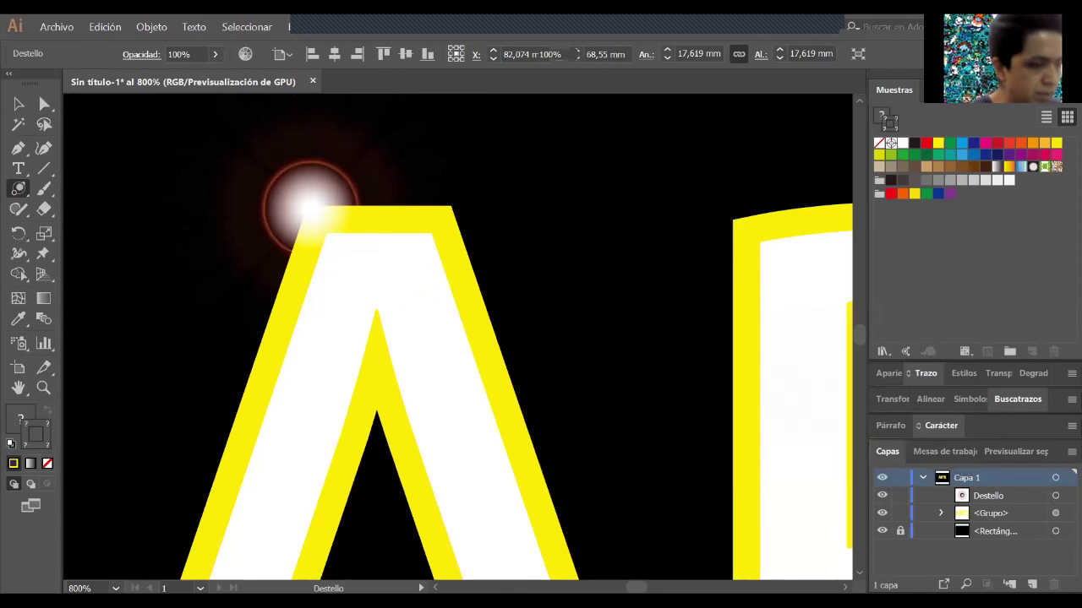
key("v")
left_click(301, 206)
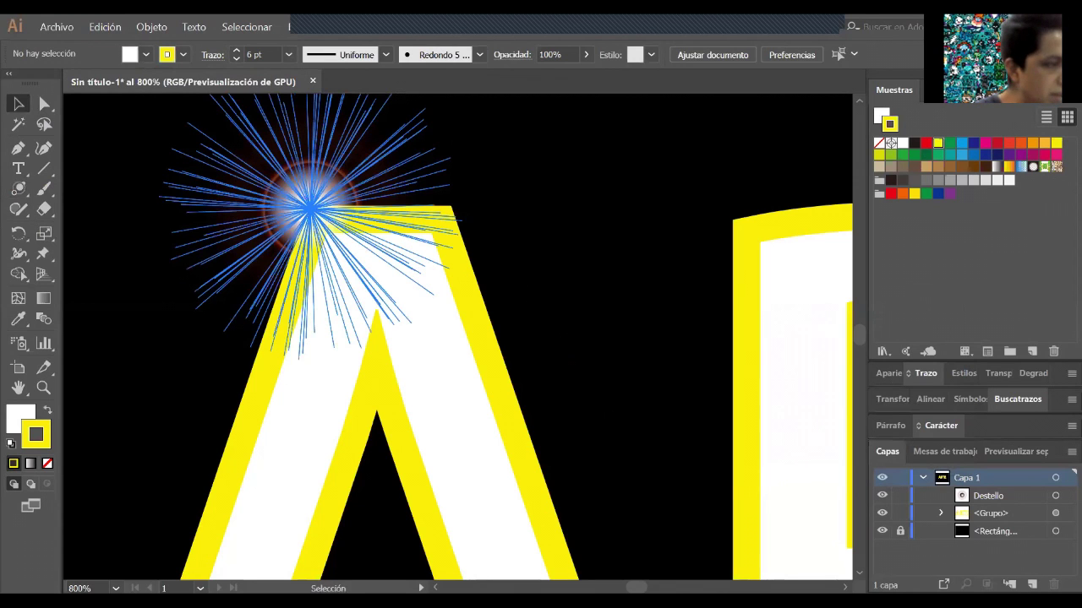
- Reopen the A flare's options and set ray Tolerancia to 57% and Número to 10 rays
key("ctrl")
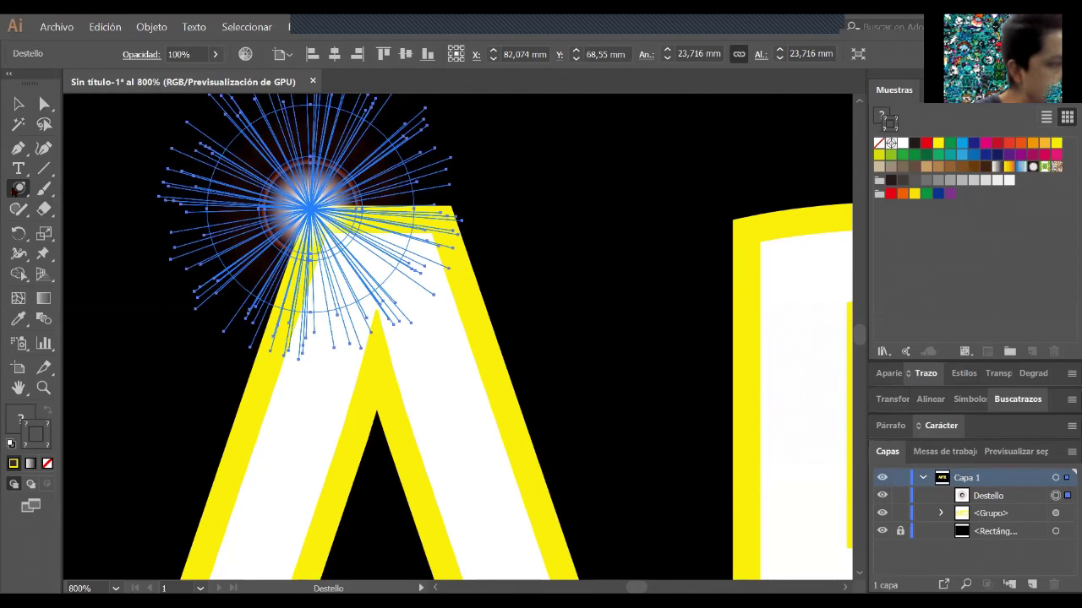
key("Return")
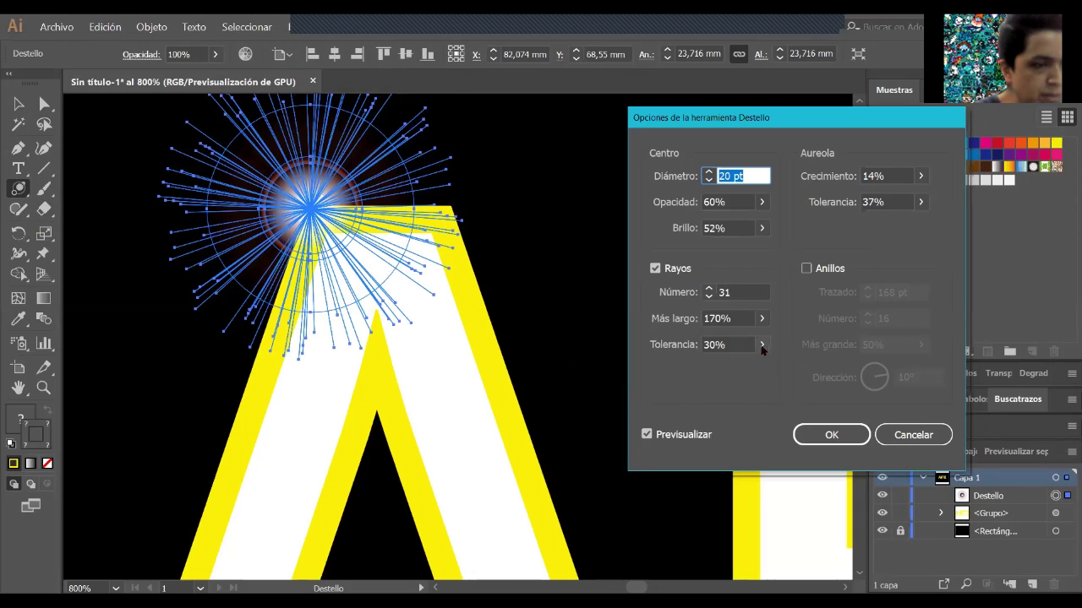
left_click(761, 344)
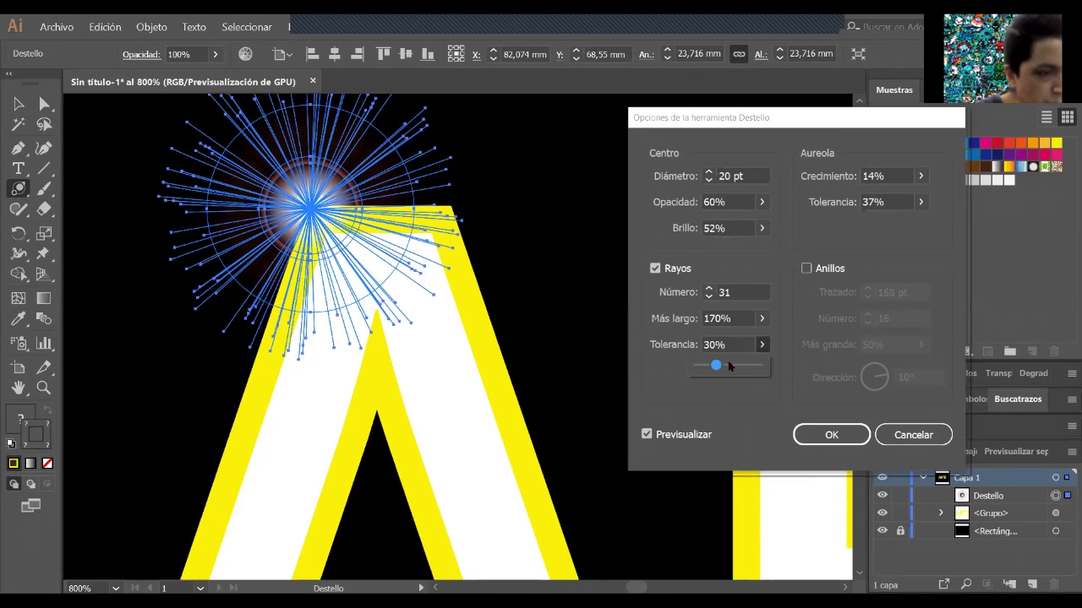
left_click(733, 366)
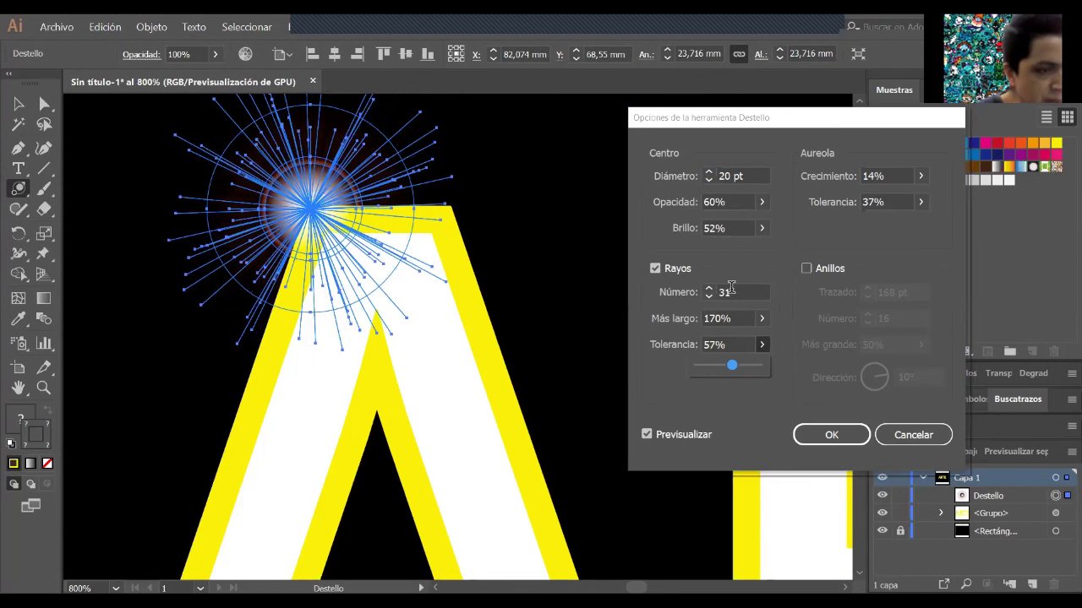
double_click(731, 292)
type("1")
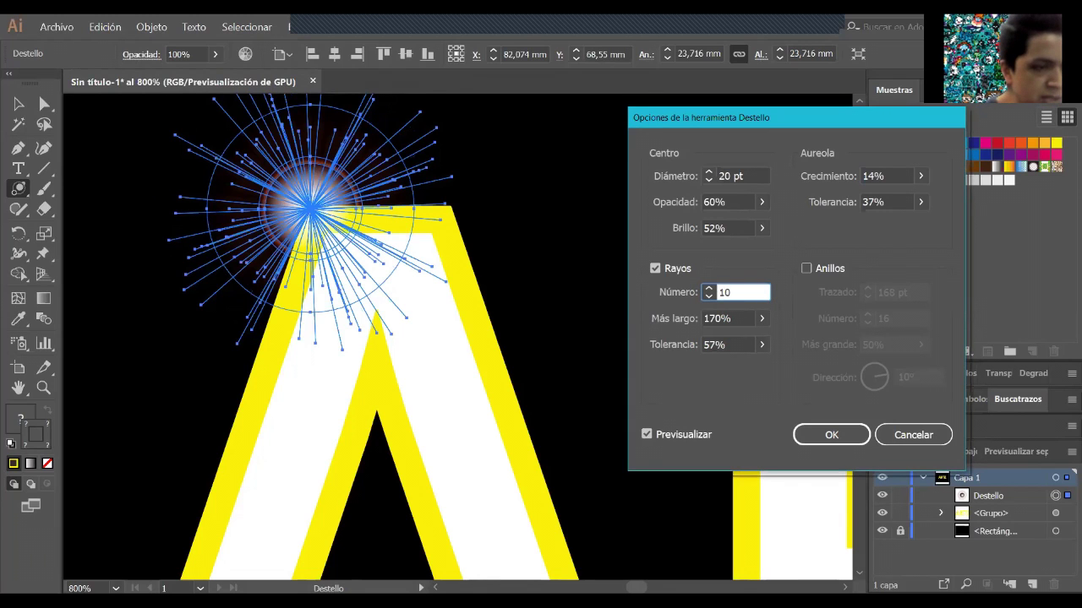
type("0")
left_click(850, 442)
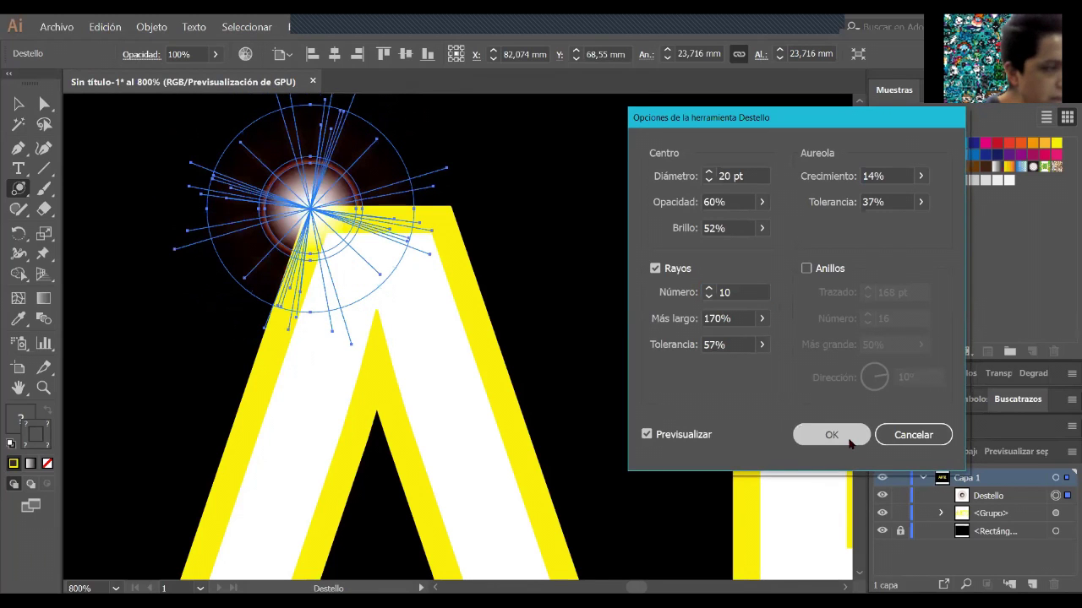
key("v")
key("ctrl+shift+a")
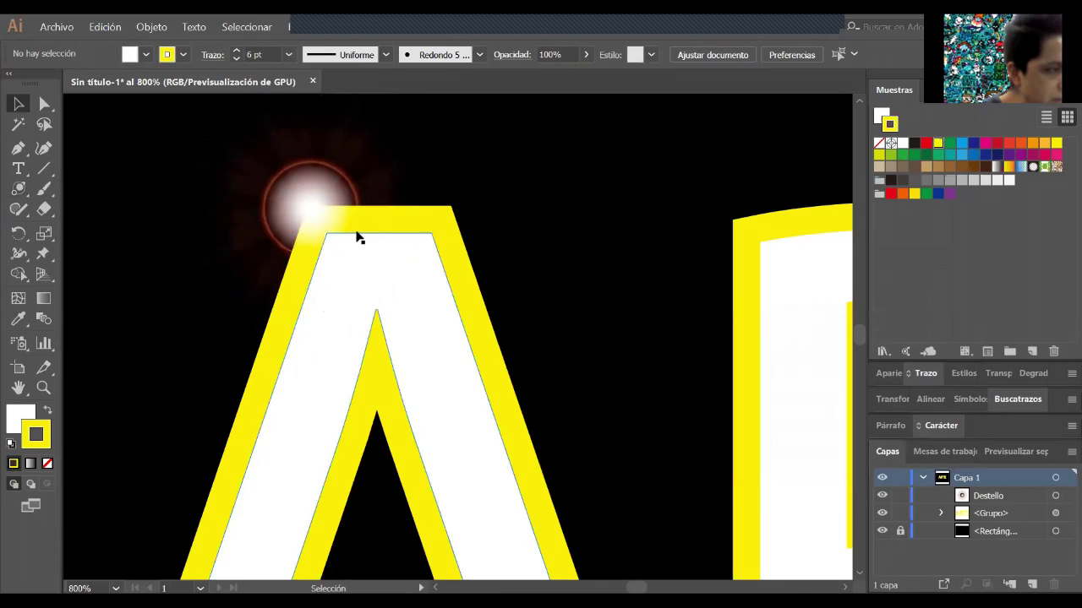
scroll(285, 202, "up", 1)
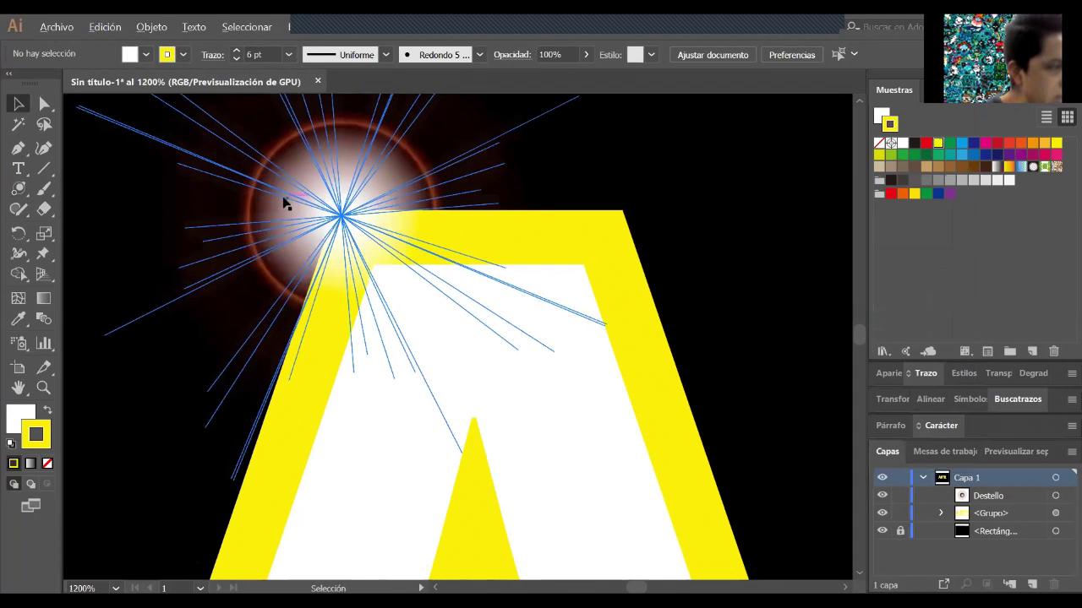
scroll(385, 218, "up", 1)
scroll(454, 316, "up", 2)
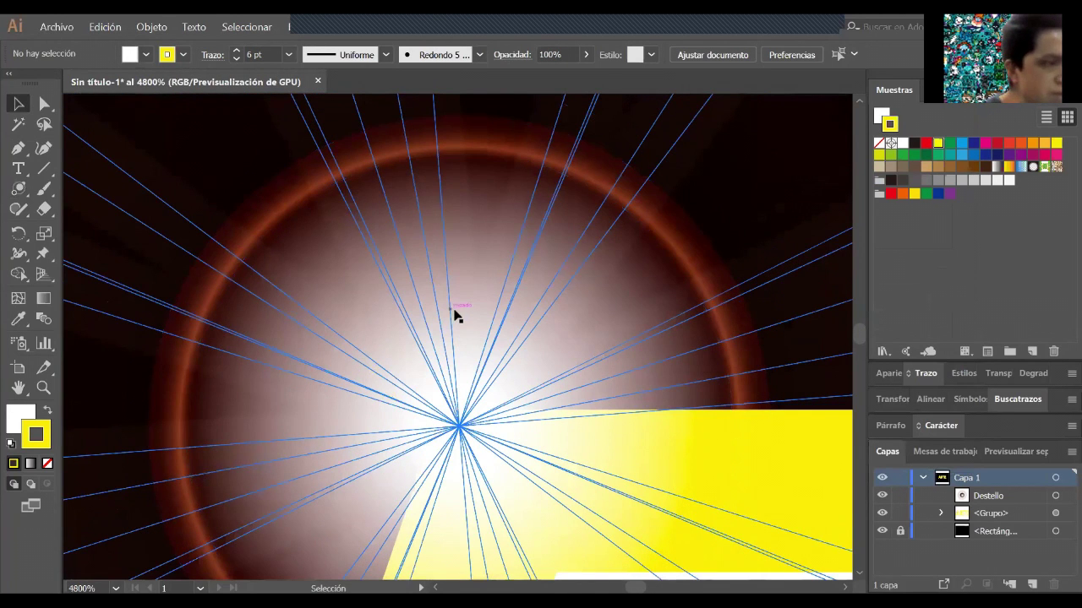
scroll(575, 307, "up", 1)
scroll(573, 282, "down", 1)
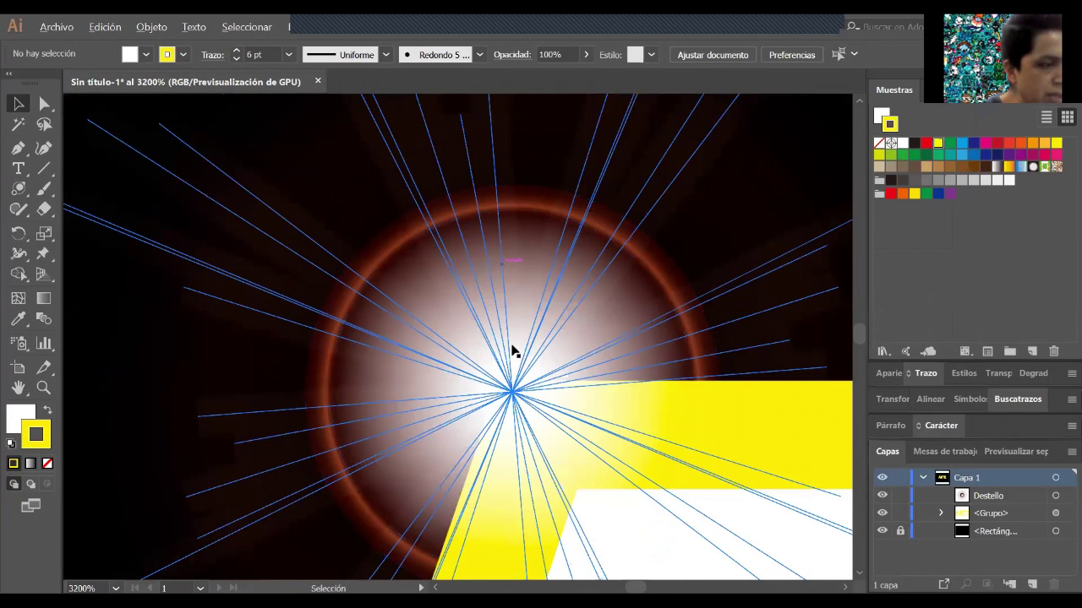
scroll(512, 350, "up", 1)
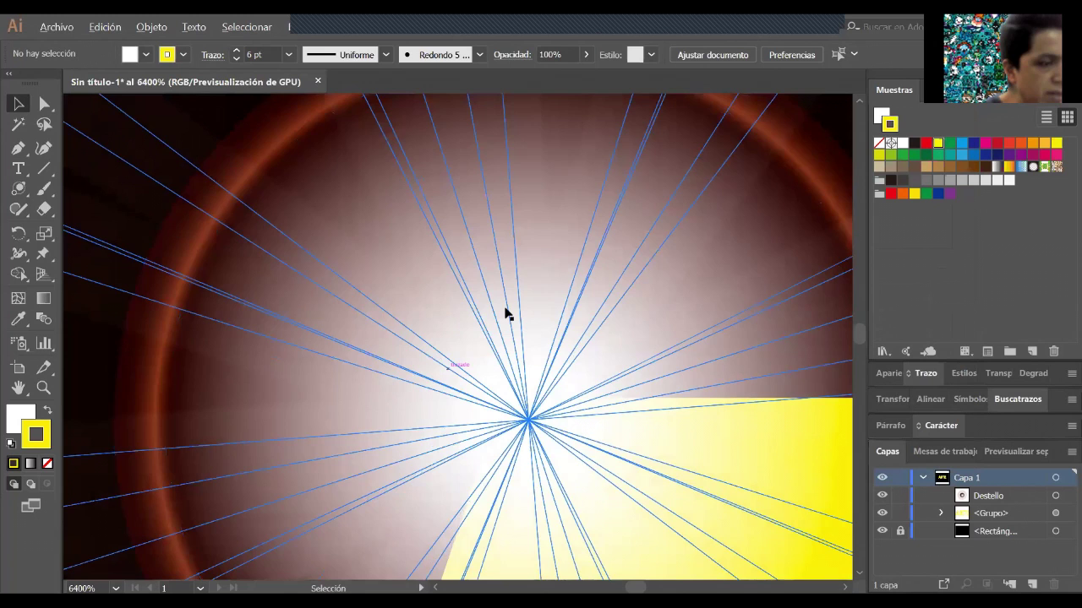
- Select the <Rectángulo> background layer and make Fill the active colour for editing
scroll(570, 316, "down", 3)
scroll(608, 326, "down", 3)
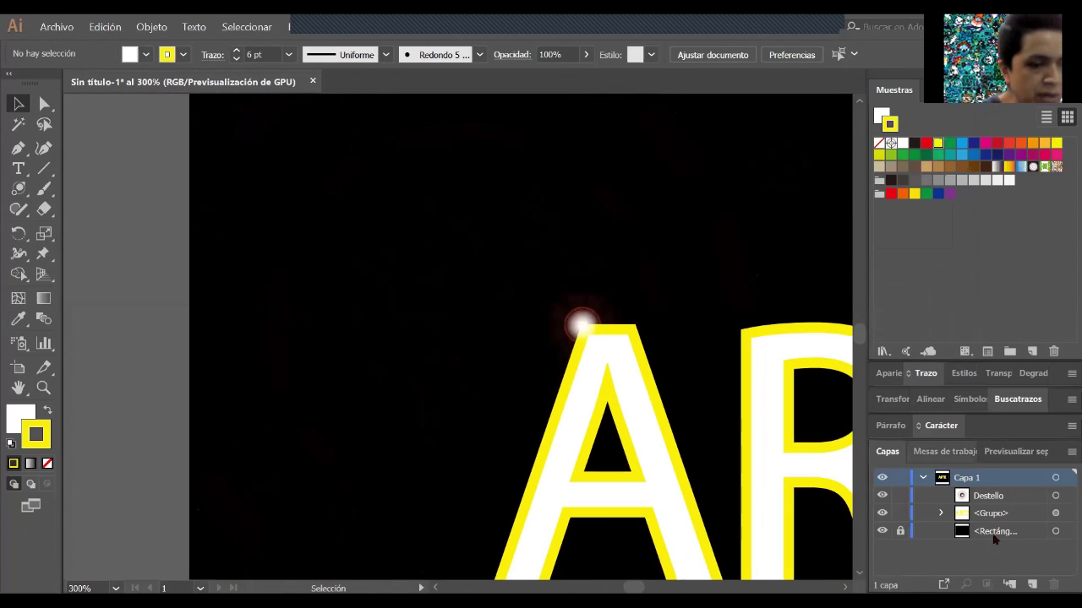
left_click_drag(609, 326, 450, 292)
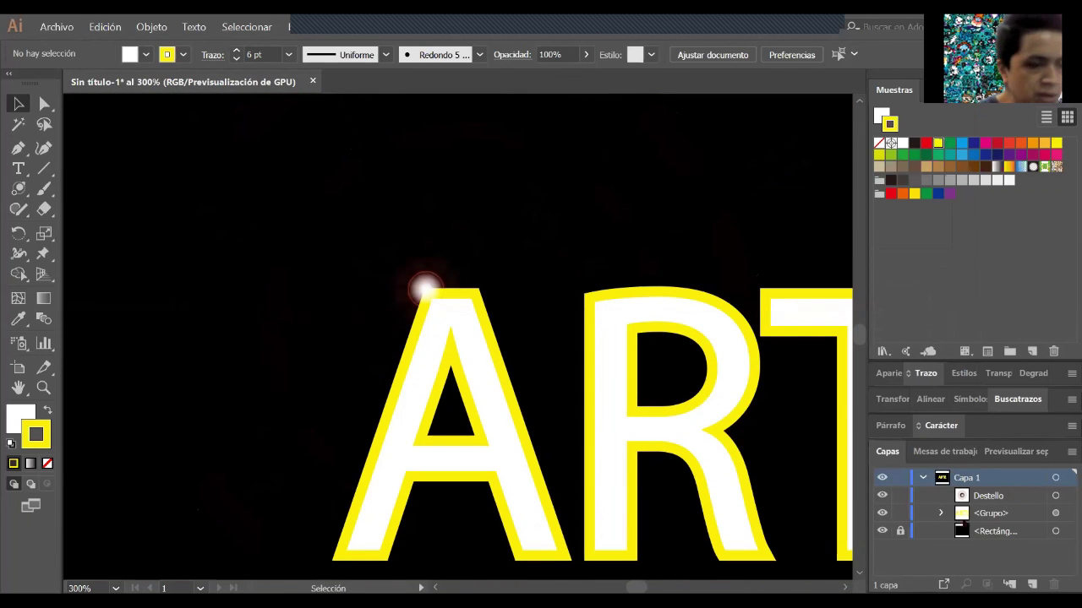
left_click(980, 532)
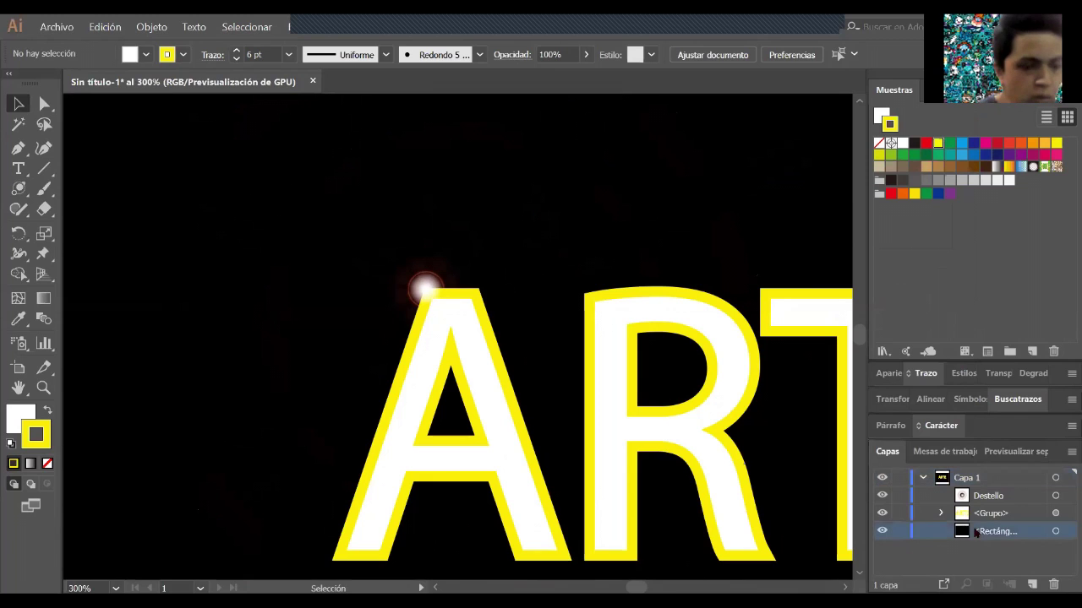
left_click(878, 115)
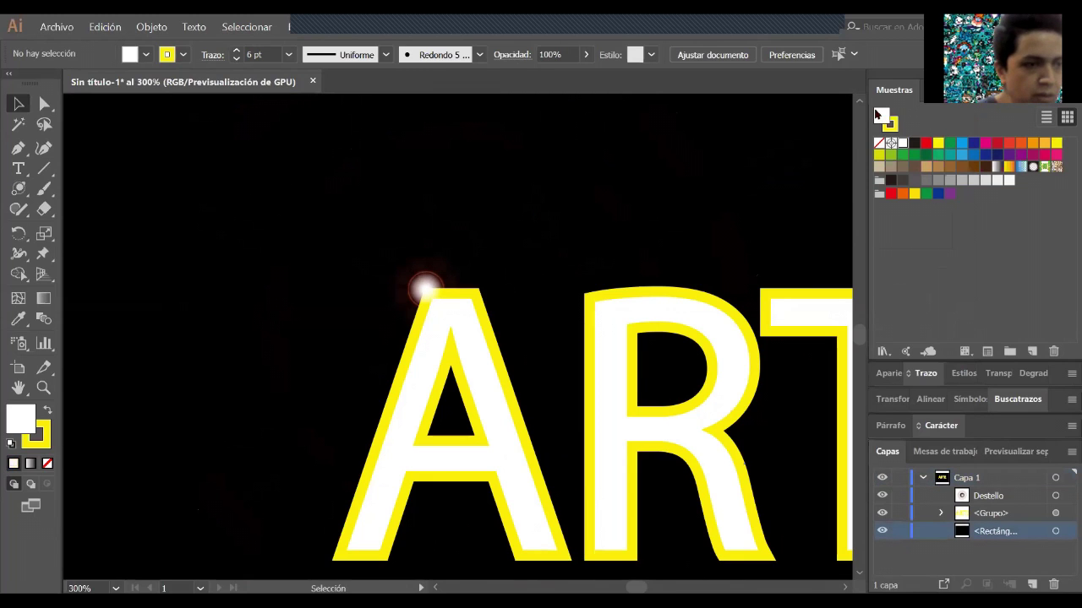
- Fill the black background rectangle with the green swatch from the Swatches panel
left_click(951, 145)
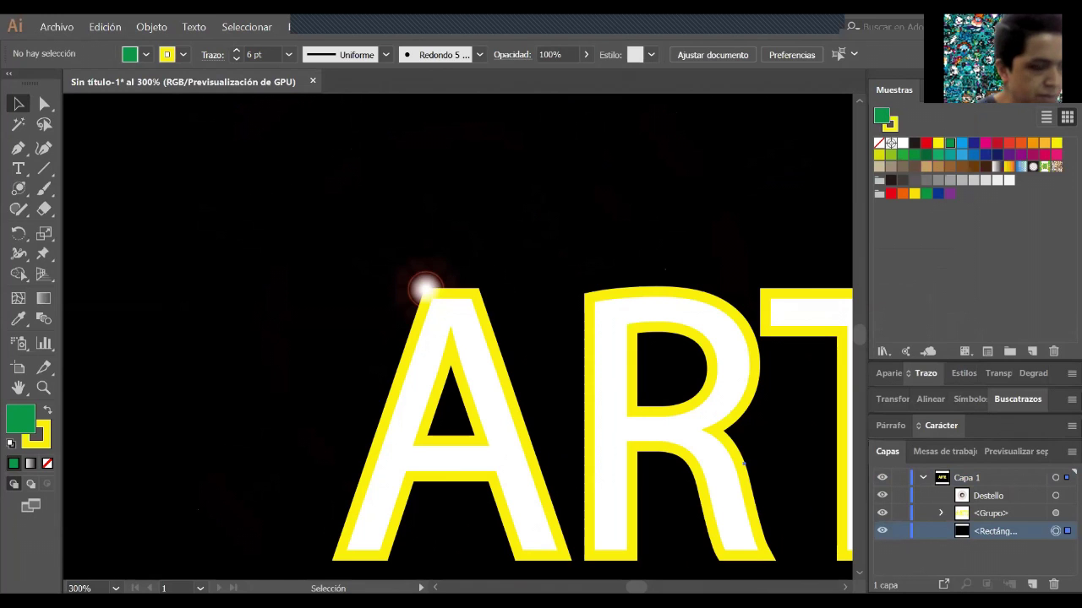
key("ctrl+1")
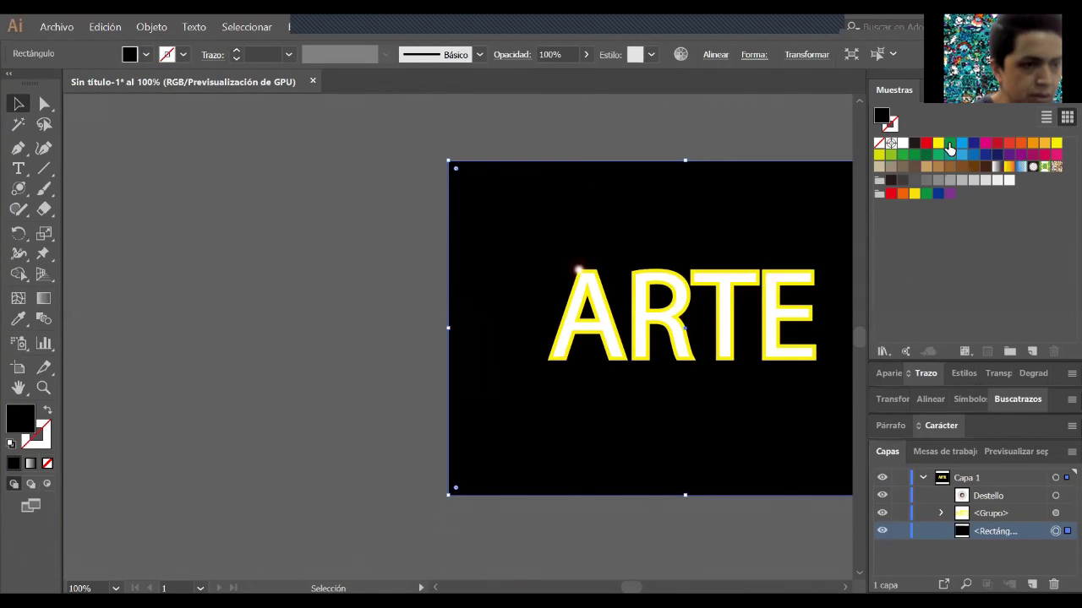
left_click(948, 144)
left_click_drag(683, 187, 679, 139)
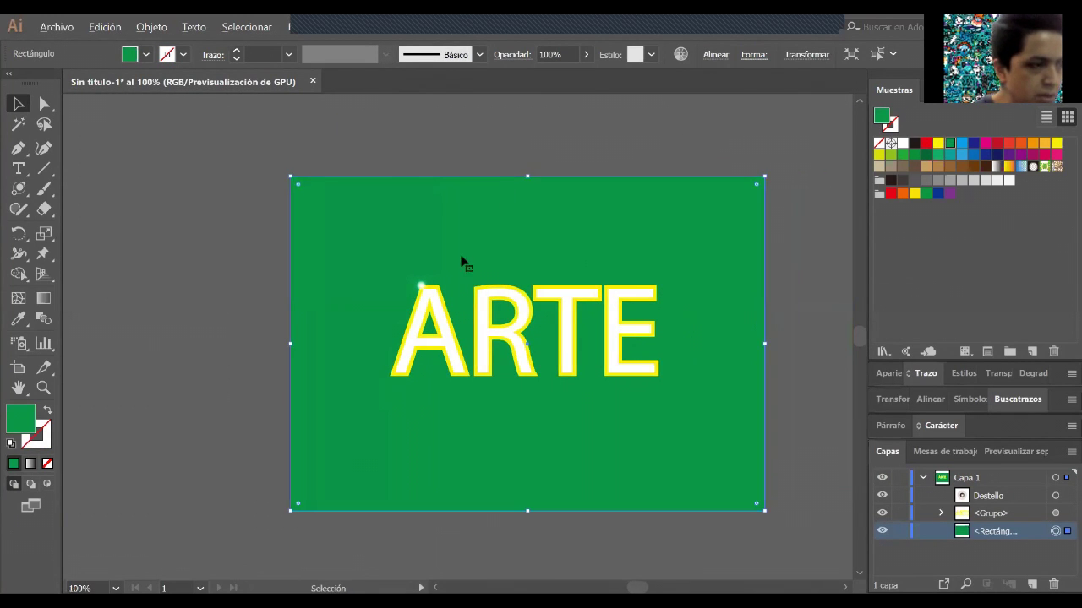
scroll(461, 261, "up", 4)
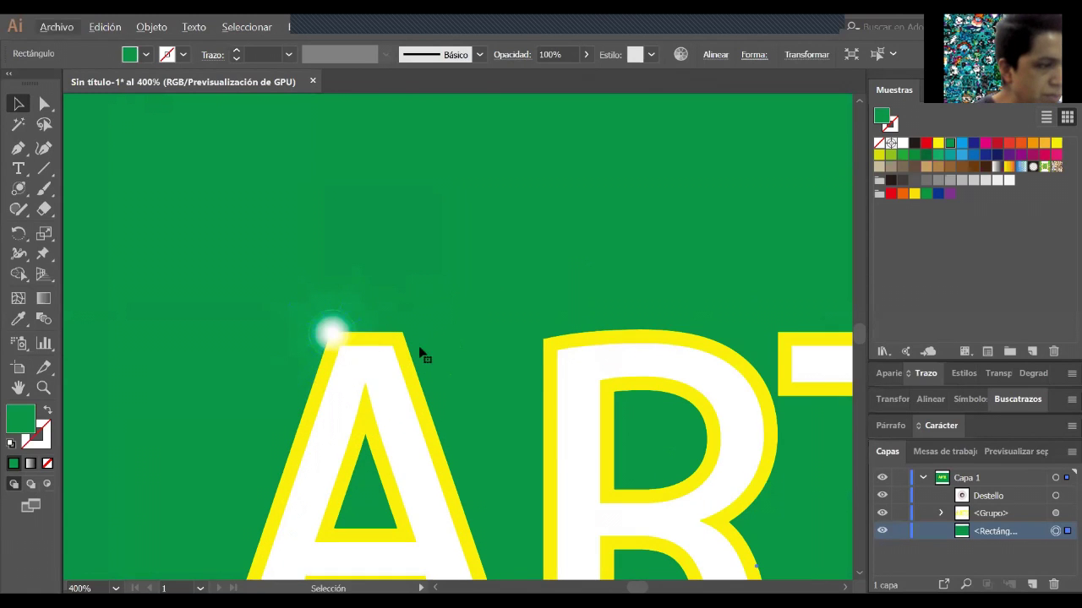
scroll(420, 352, "up", 3)
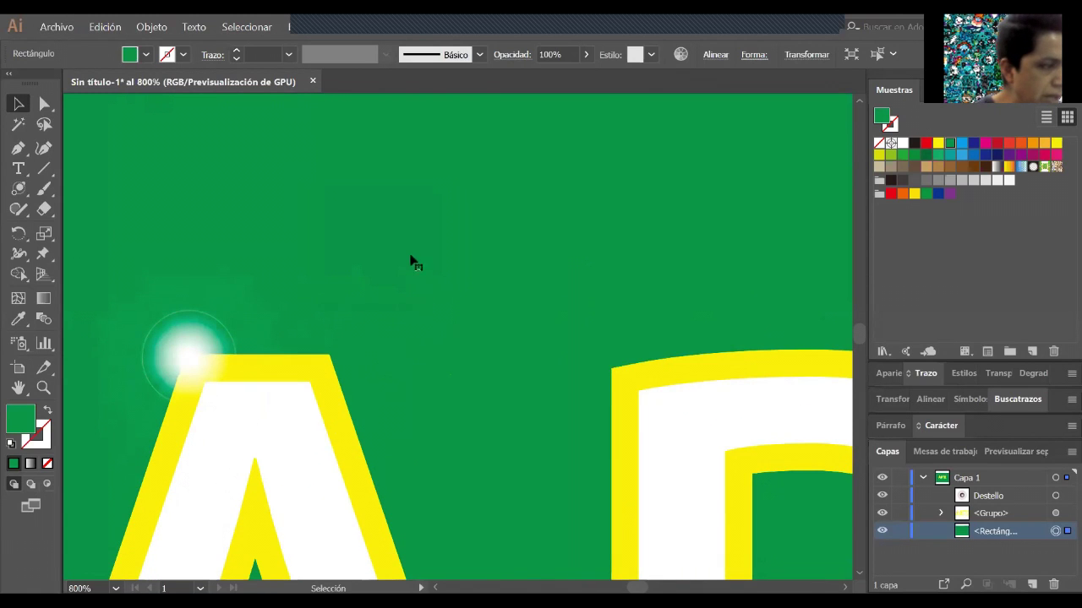
key("space")
left_click_drag(553, 237, 601, 234)
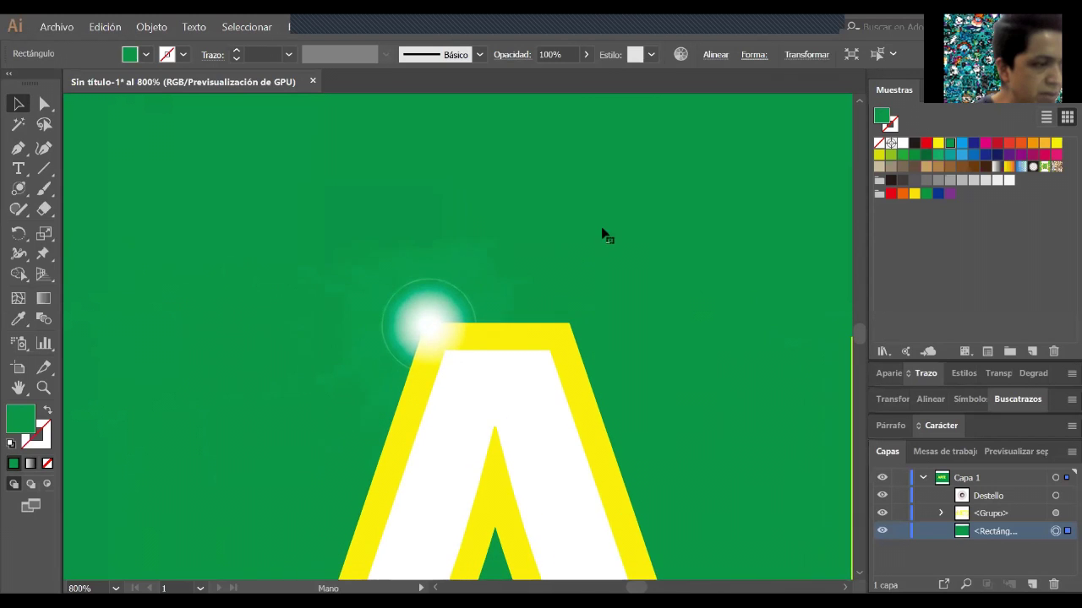
scroll(637, 309, "up", 1)
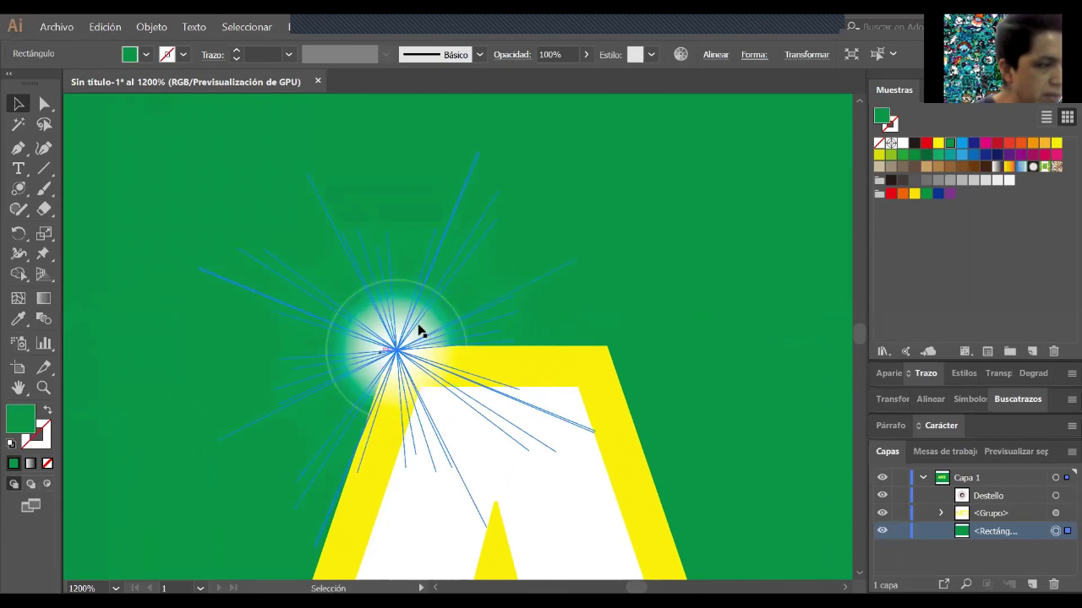
- Boost the A flare's brightness and opacity, with 314% longest rays, 98% ray tolerance and 140% halo growth
left_click(453, 355)
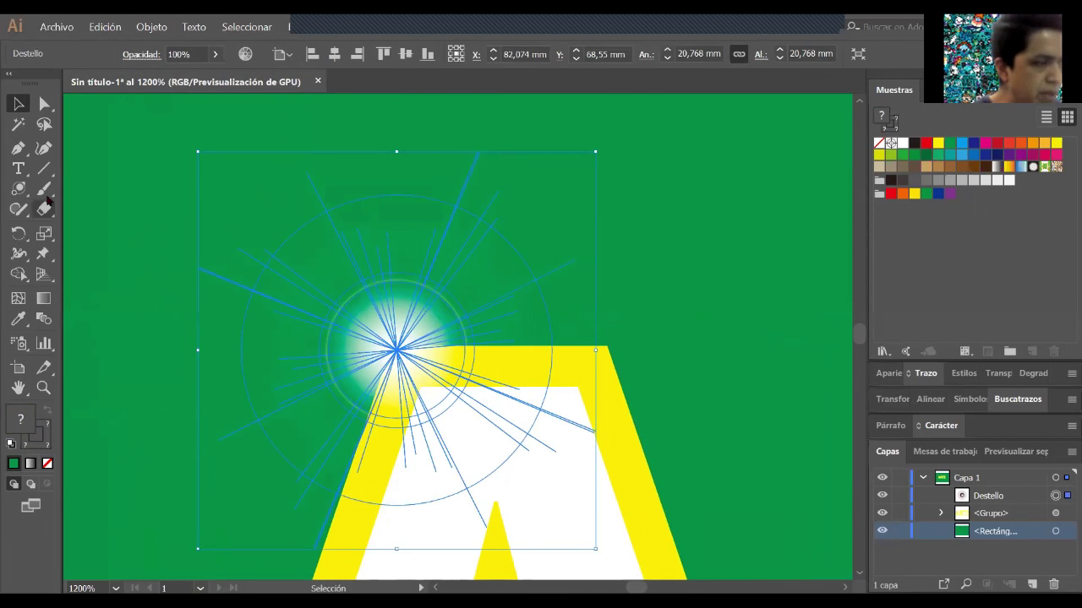
left_click(18, 169)
left_click(19, 193)
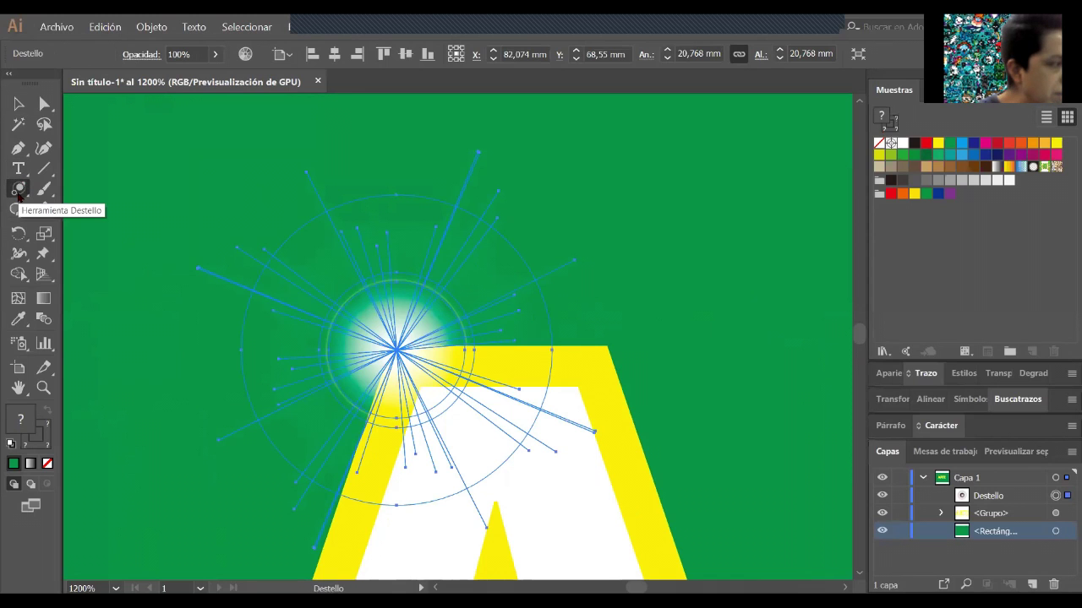
left_click(816, 246)
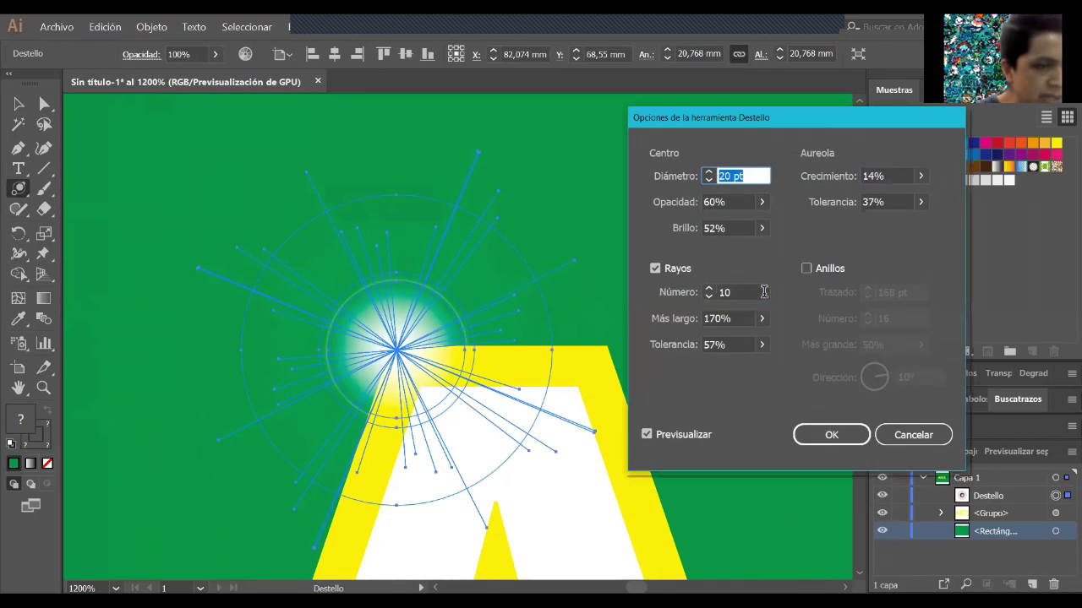
left_click(761, 345)
left_click_drag(747, 370, 693, 372)
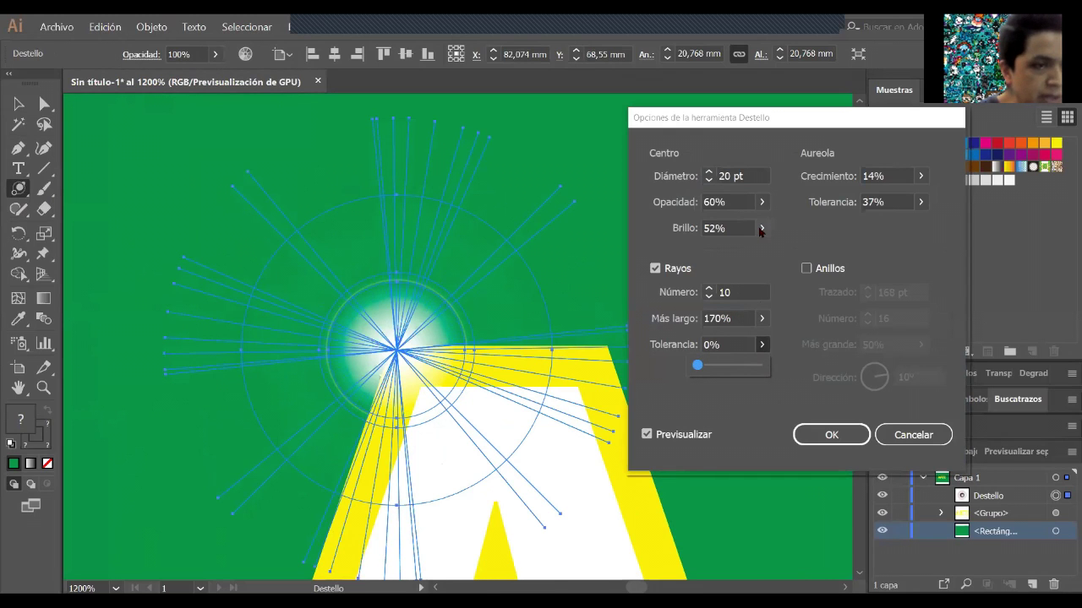
mouse_move(760, 230)
left_mouse_down()
mouse_move(744, 245)
mouse_move(765, 249)
mouse_move(750, 248)
left_mouse_up()
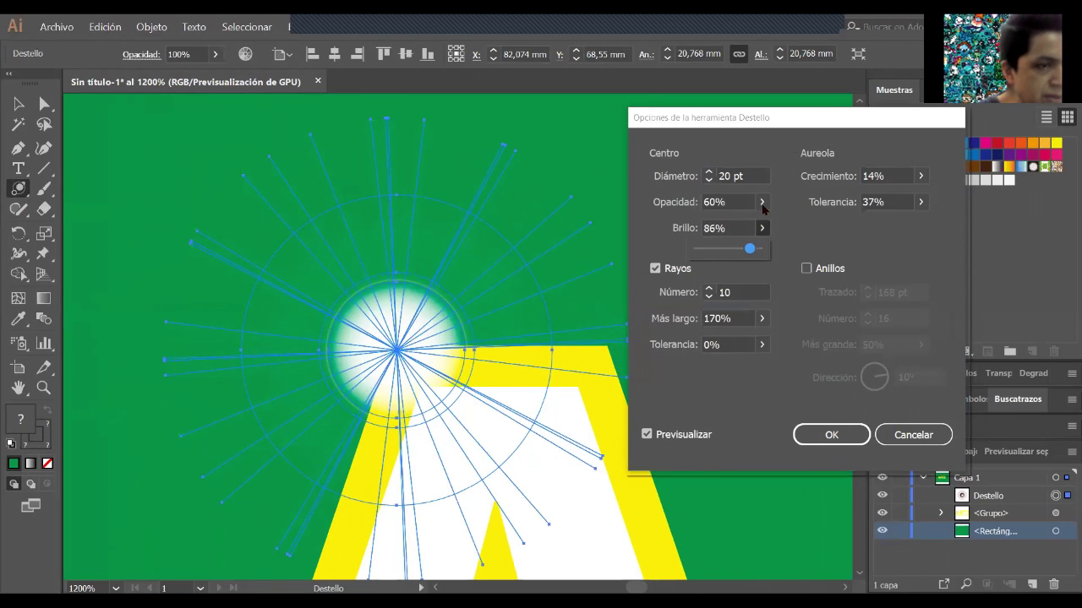
left_click_drag(763, 204, 748, 228)
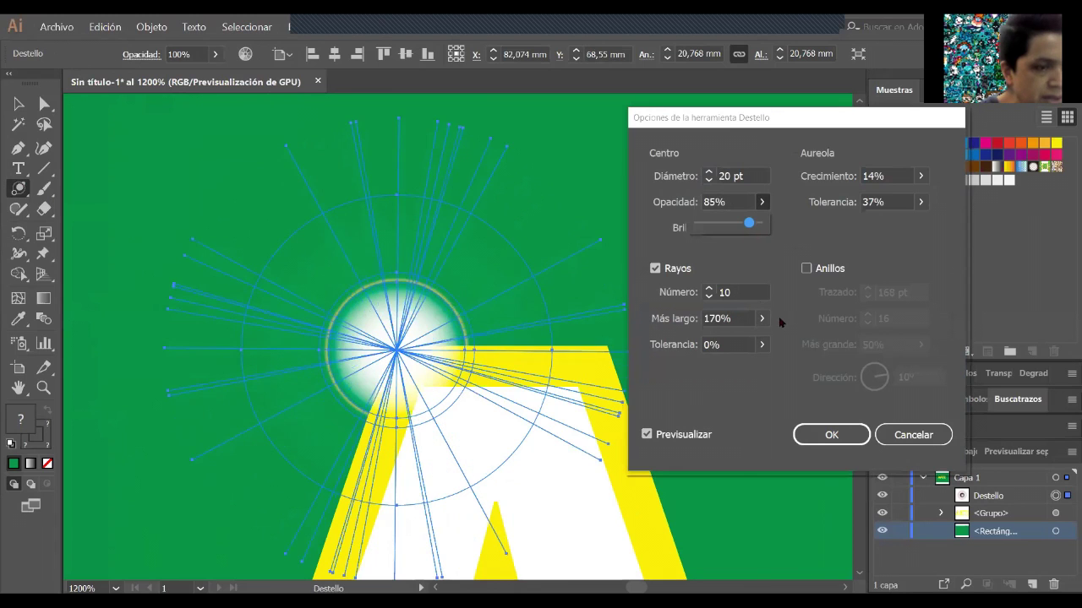
mouse_move(760, 345)
left_mouse_down()
mouse_move(739, 363)
mouse_move(758, 364)
left_mouse_up()
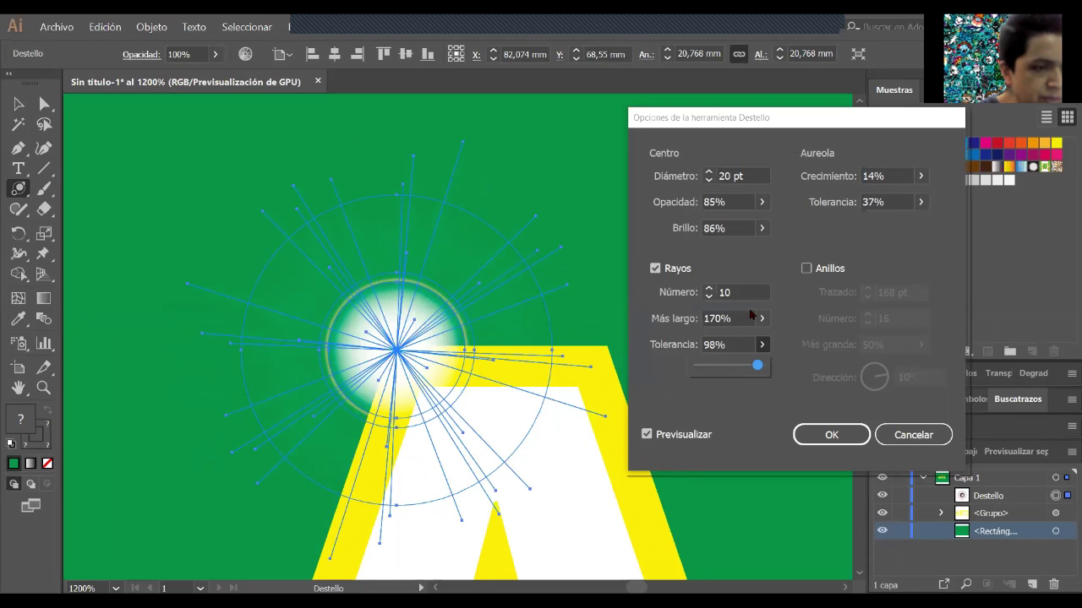
left_click_drag(760, 318, 721, 336)
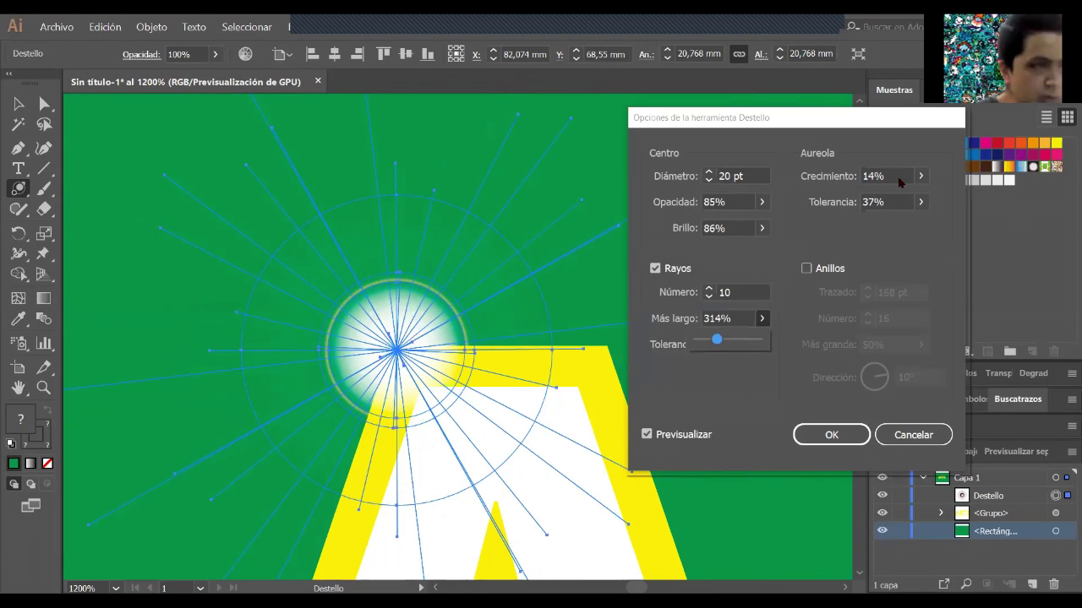
left_click_drag(861, 201, 888, 197)
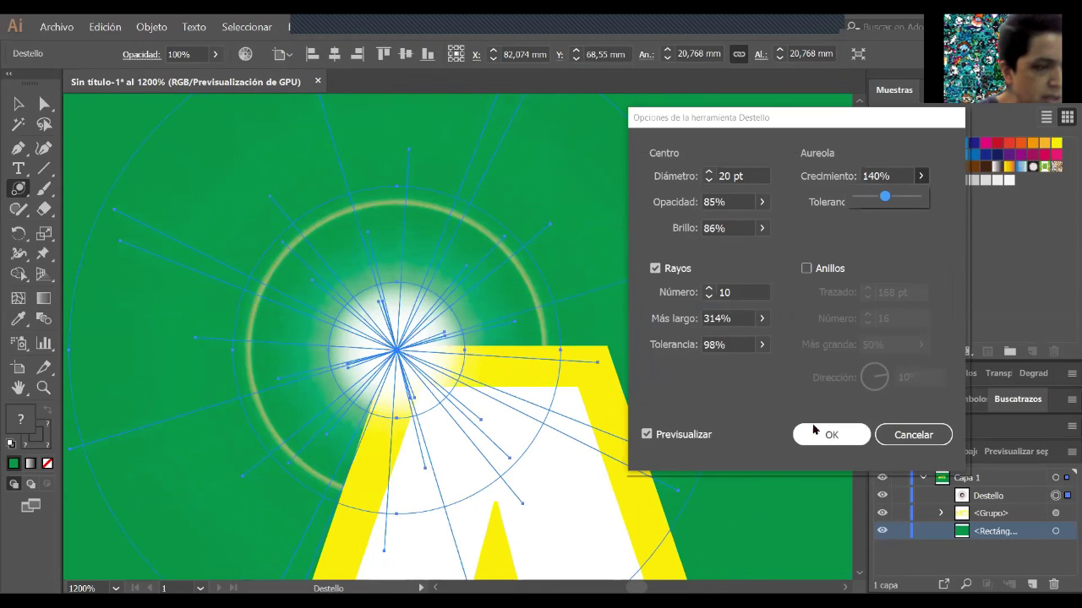
key("Return")
- Drag the green background rectangle left to cover the white strip at the artboard's edge
key("v")
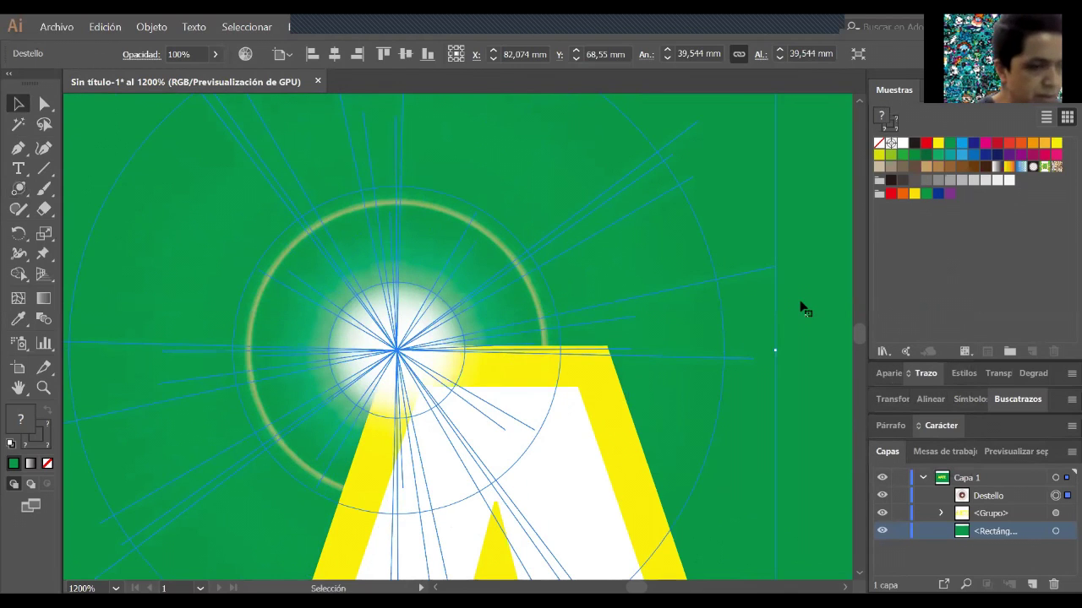
left_click(798, 318)
scroll(795, 321, "down", 5)
left_click_drag(764, 318, 568, 288)
scroll(686, 283, "down", 1)
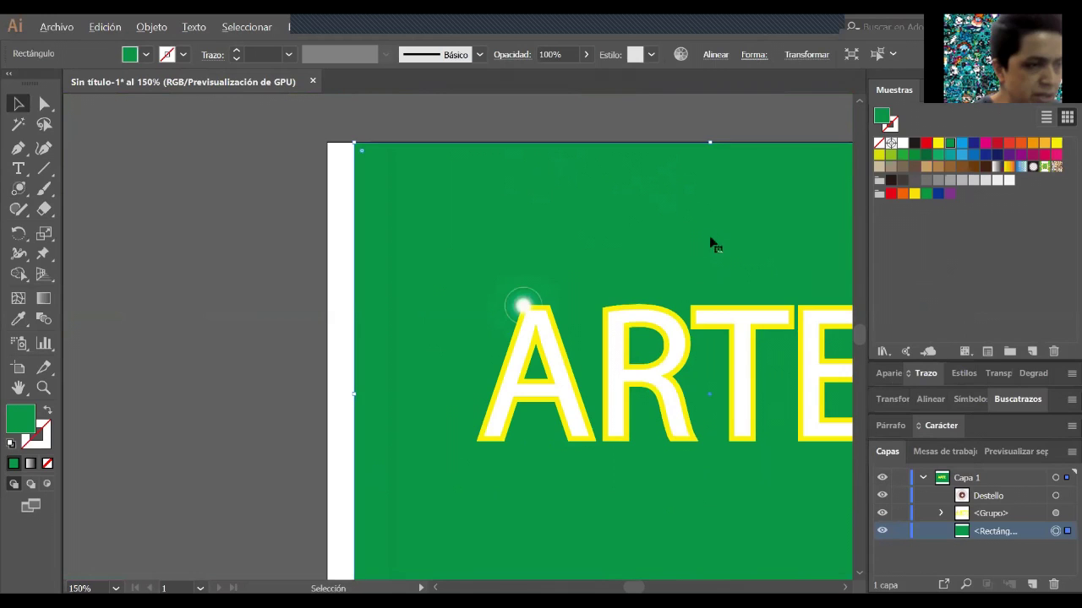
scroll(623, 238, "down", 1)
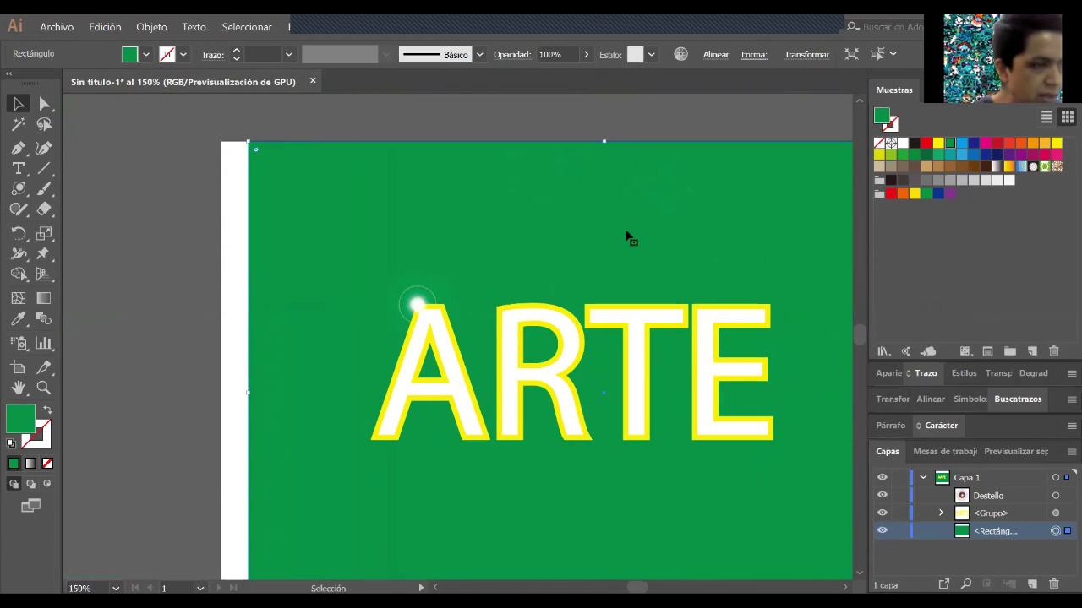
left_click_drag(622, 234, 593, 236)
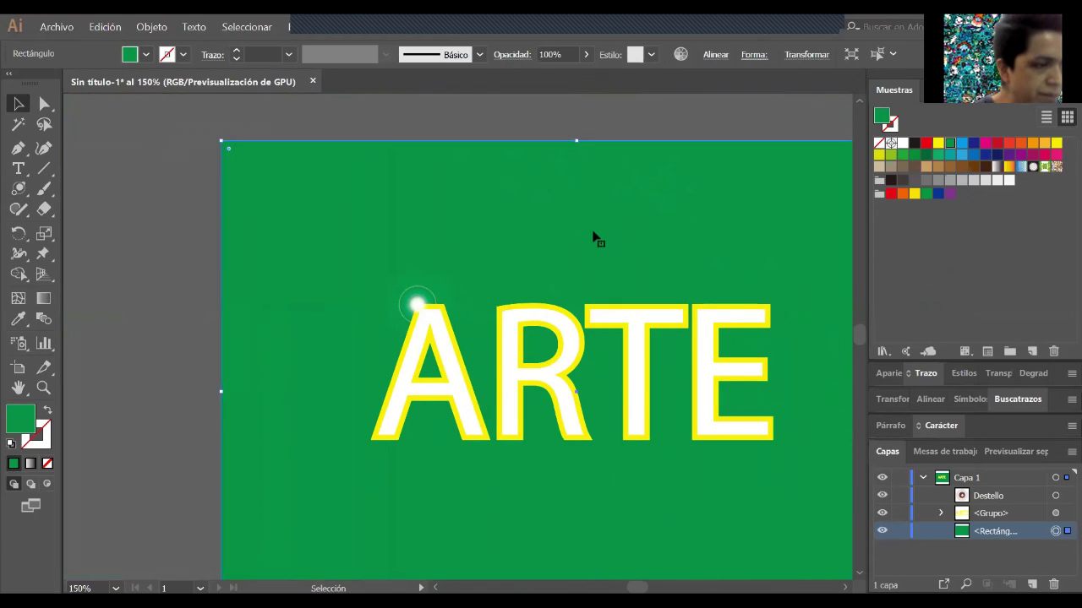
- Lock the green rectangle in the Layers panel and bring the E into view
left_click(899, 534)
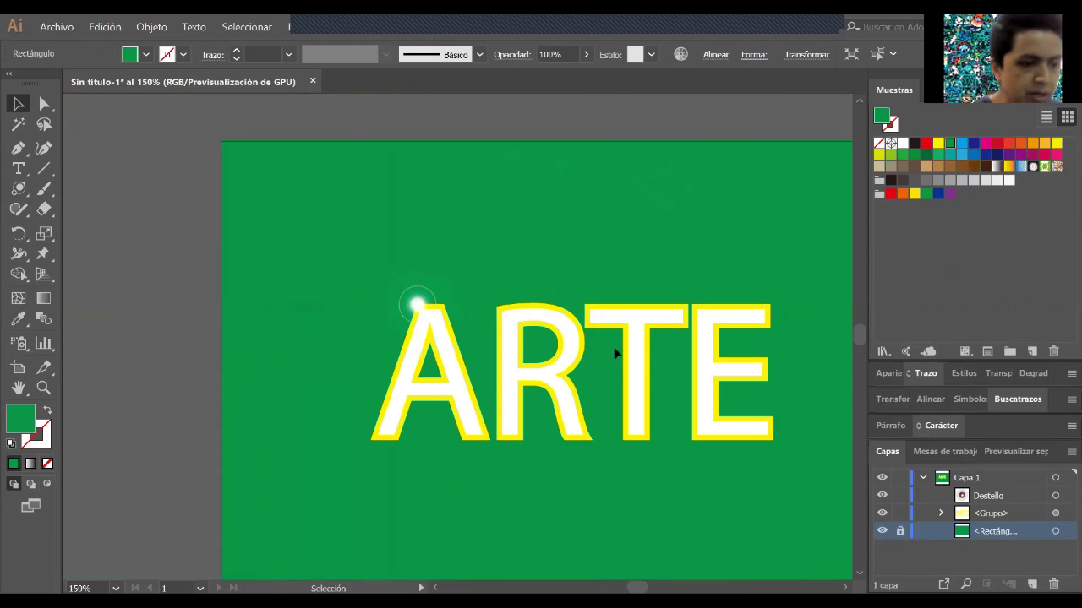
scroll(537, 327, "up", 2)
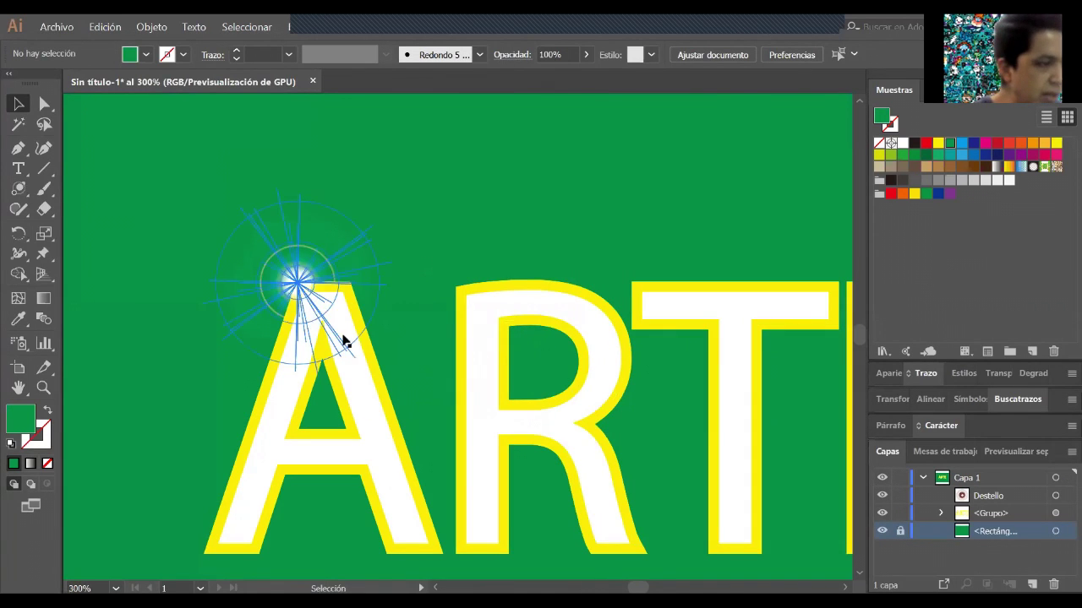
left_click_drag(666, 268, 403, 265)
left_click(18, 184)
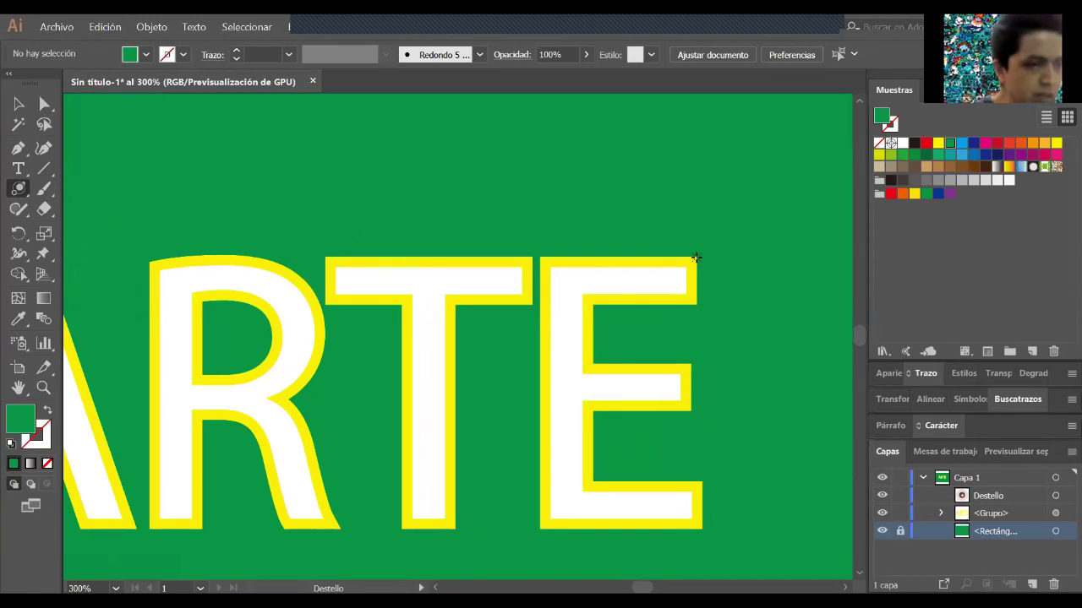
- Place a second lens flare on the E's top-right corner with centre opacity lowered to 7%
left_click(696, 258)
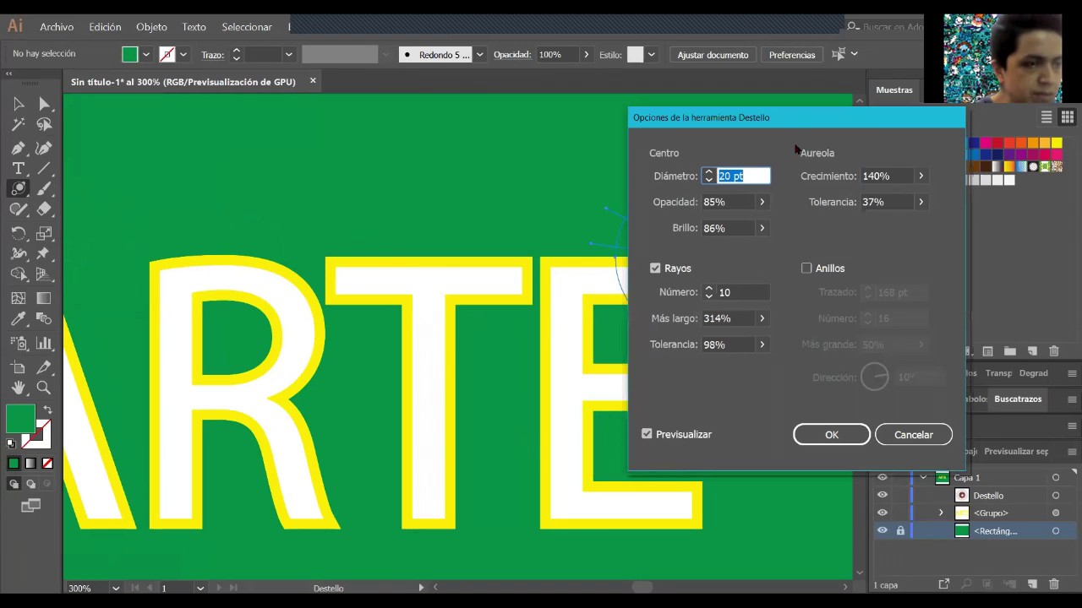
left_click_drag(796, 117, 902, 222)
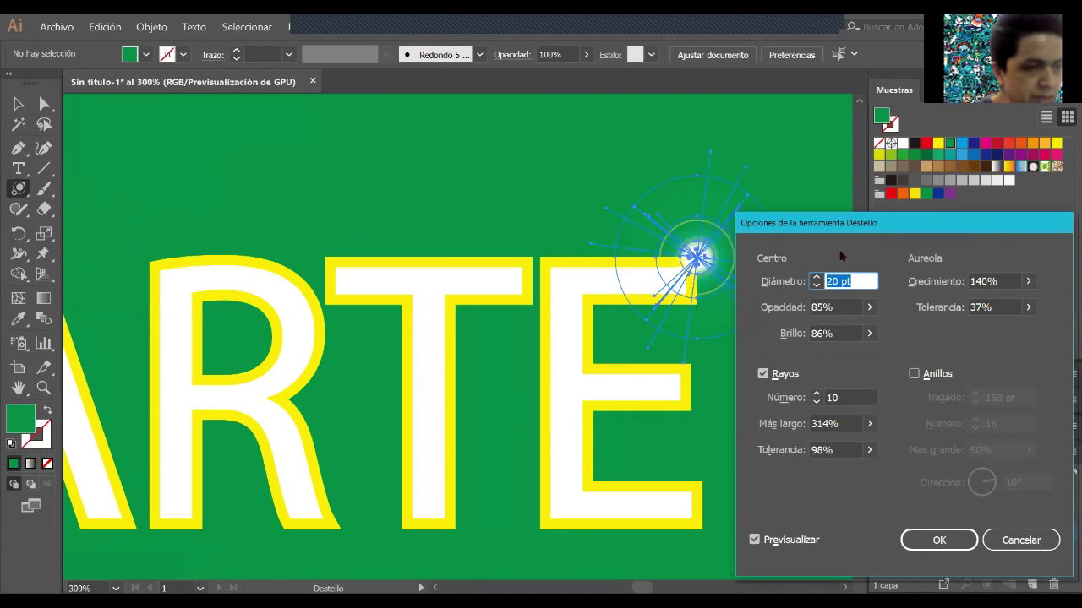
scroll(743, 202, "up", 2)
scroll(847, 307, "up", 1)
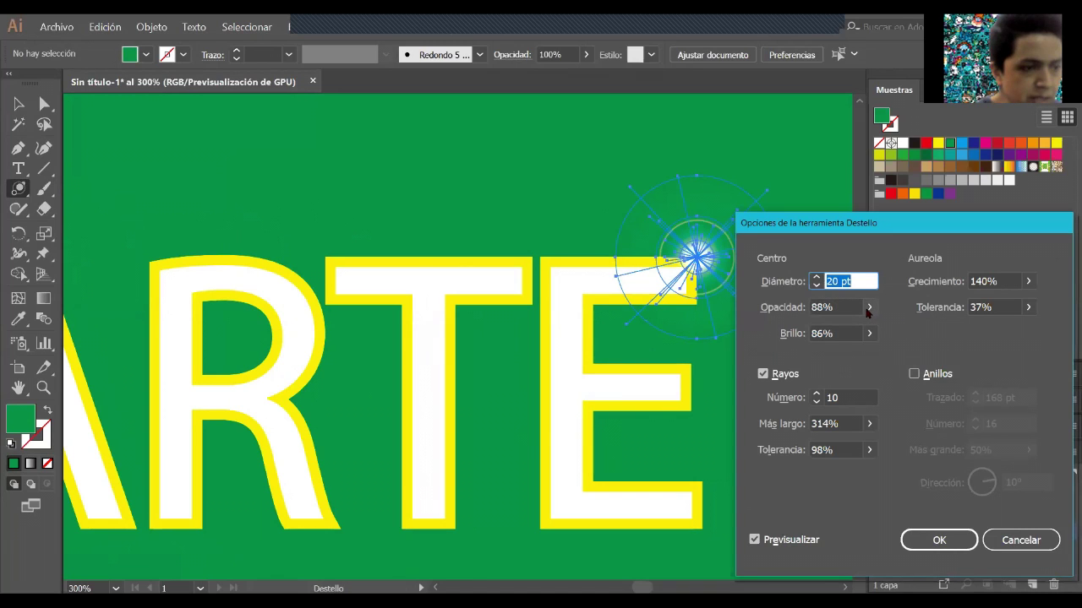
left_click_drag(869, 307, 812, 333)
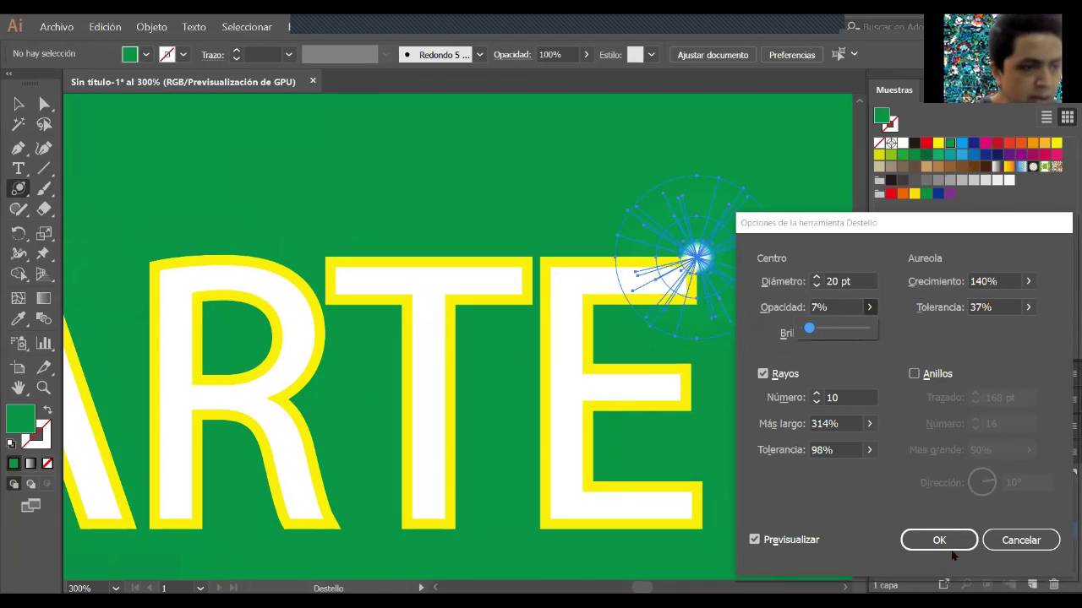
left_click(959, 547)
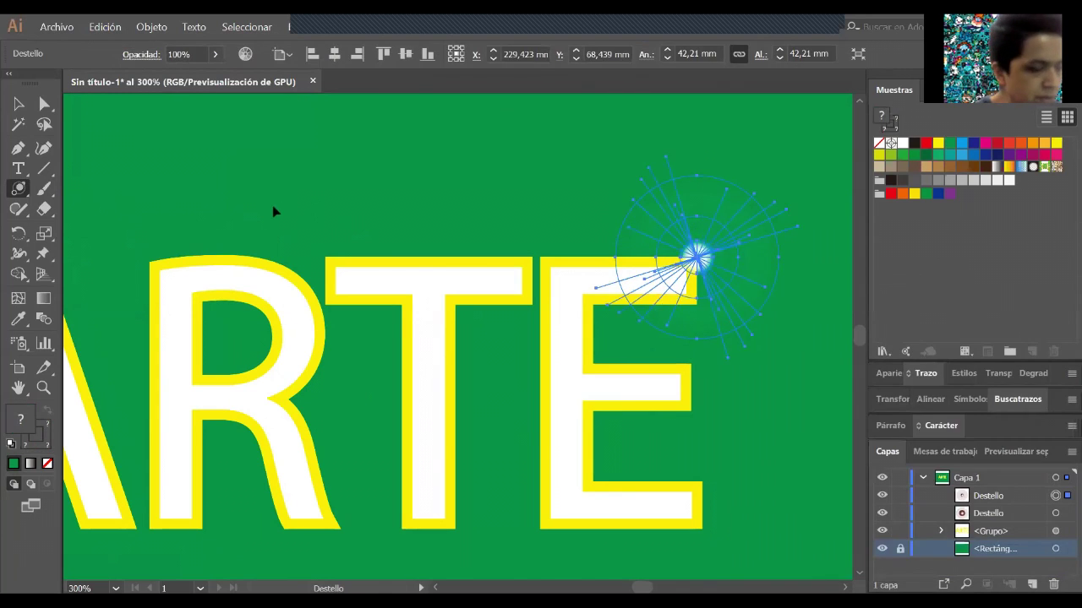
key("v")
left_click(721, 290)
scroll(721, 290, "up", 2)
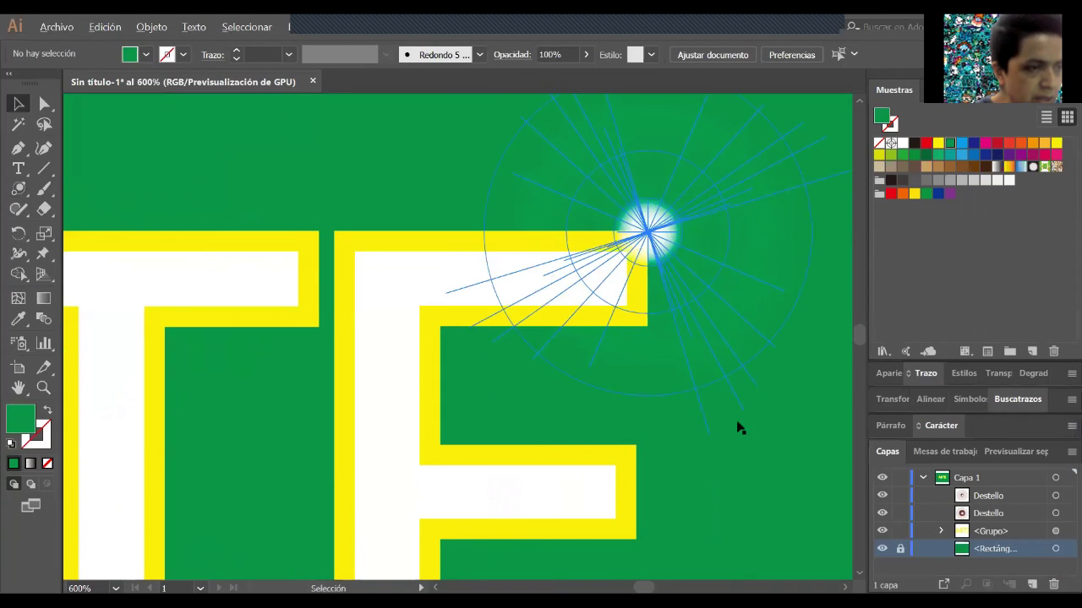
scroll(755, 438, "down", 5)
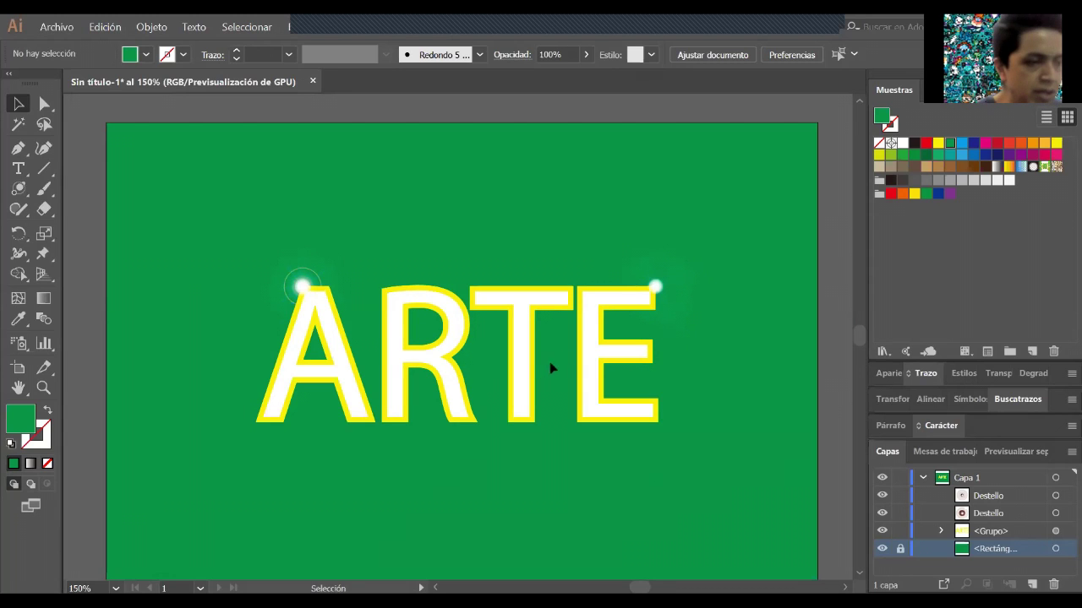
left_click(655, 293)
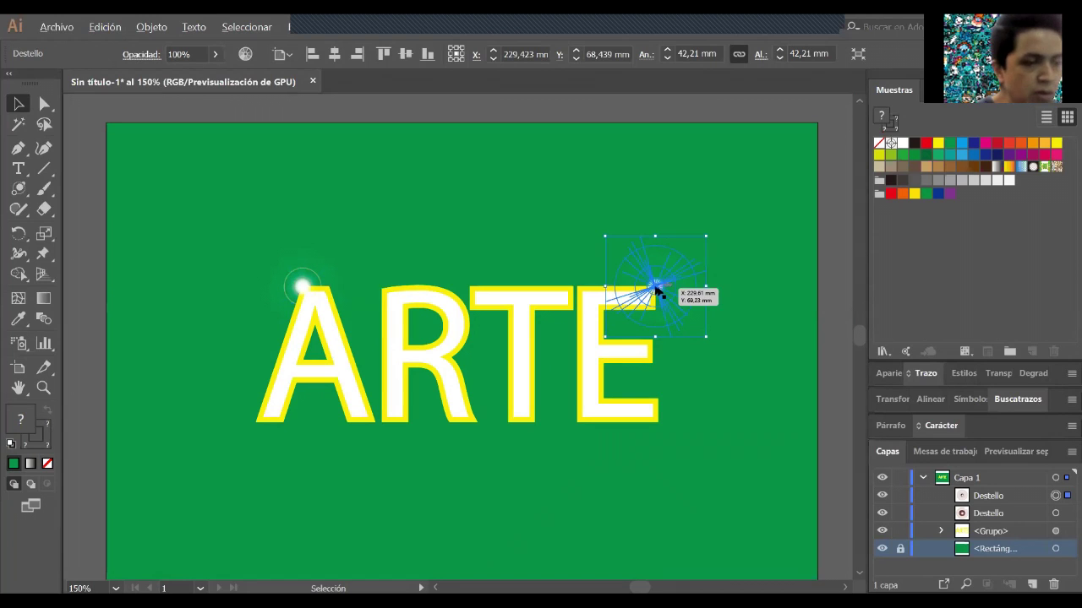
key("alt")
left_click(302, 286)
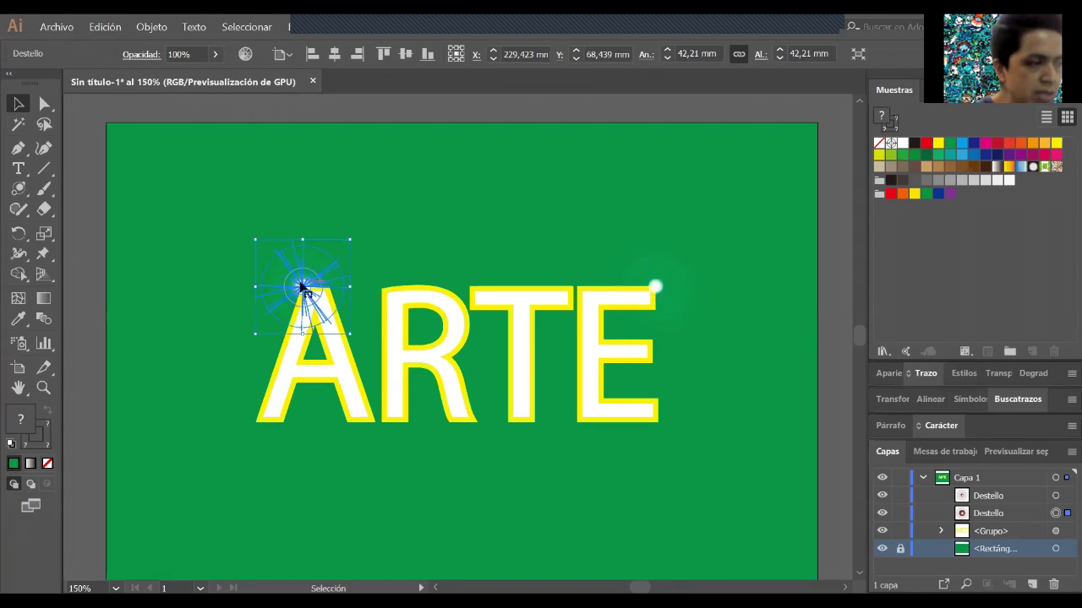
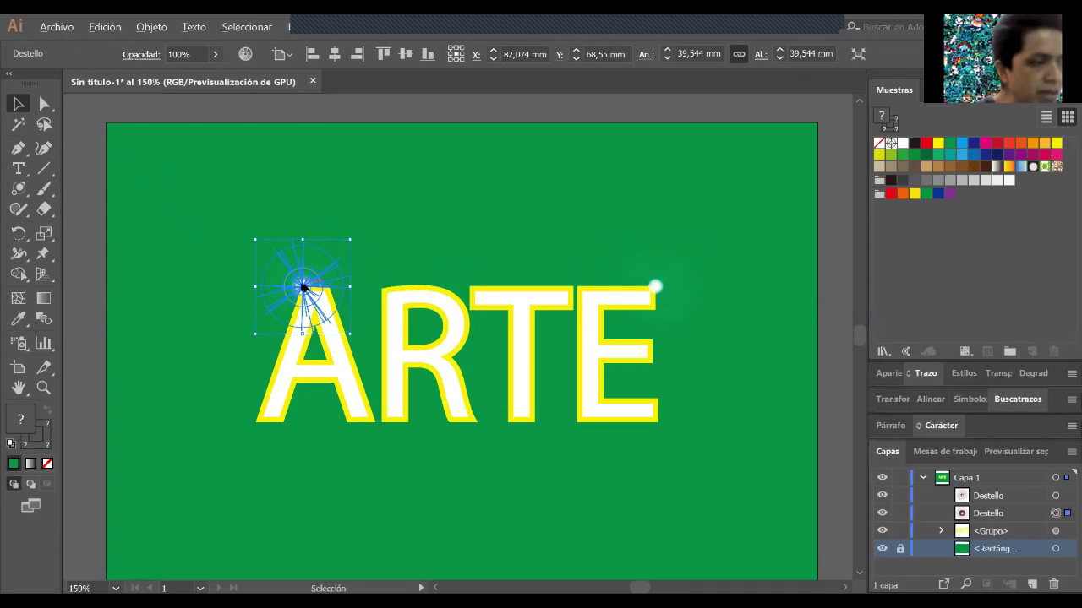
- Alt-drag a copy of the A's Destello lens flare onto the T and fit it to the T's top
left_click_drag(303, 287, 469, 284)
left_click(517, 245)
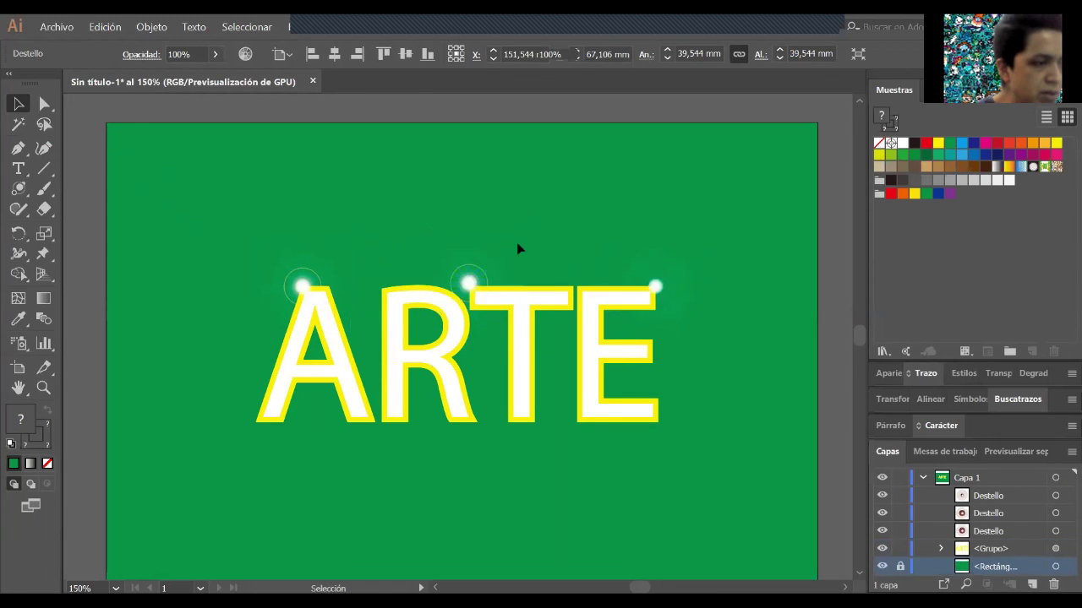
scroll(490, 305, "up", 2)
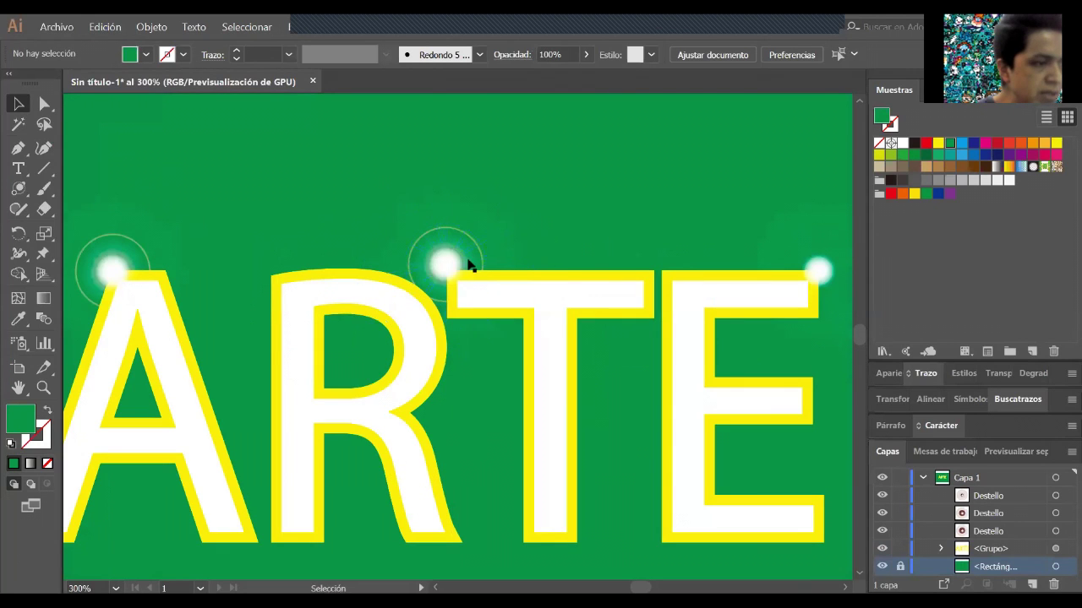
left_click_drag(437, 266, 448, 271)
left_click(507, 254)
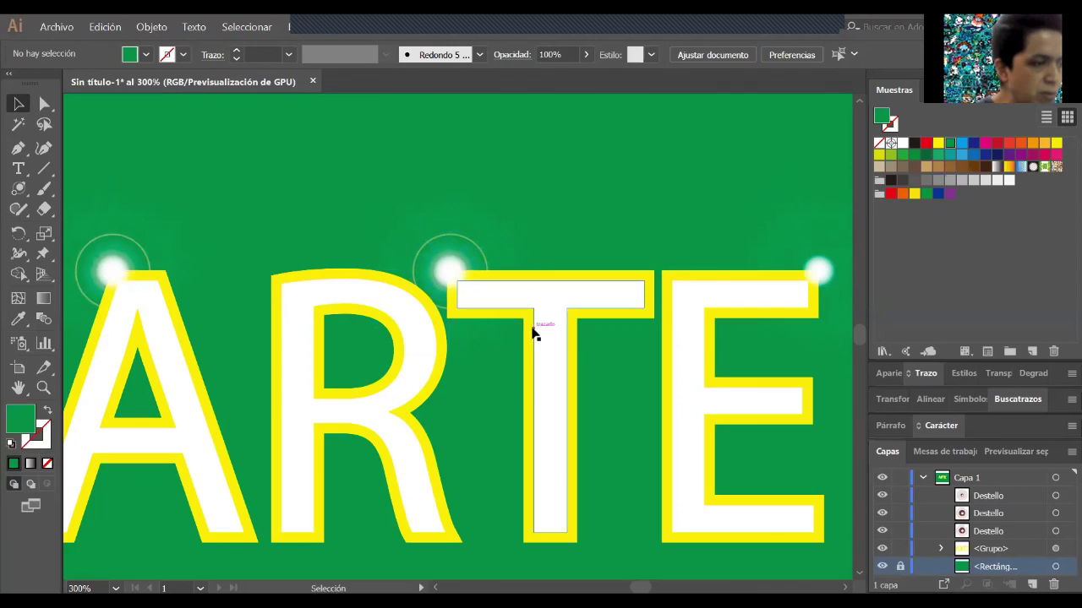
scroll(528, 337, "down", 1)
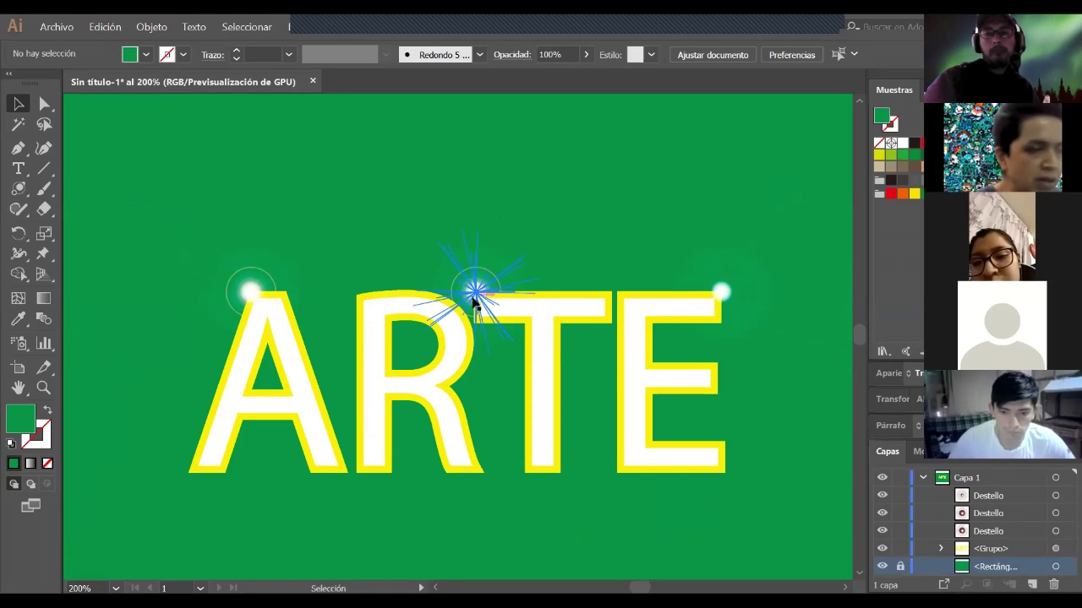
left_click(473, 297)
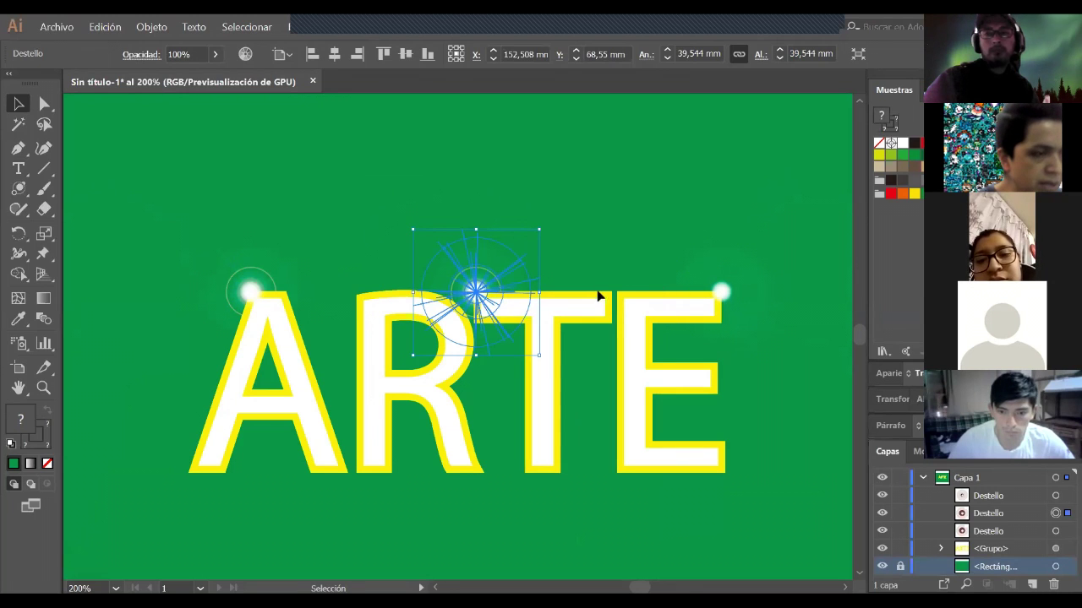
left_click(586, 248)
scroll(490, 355, "down", 1)
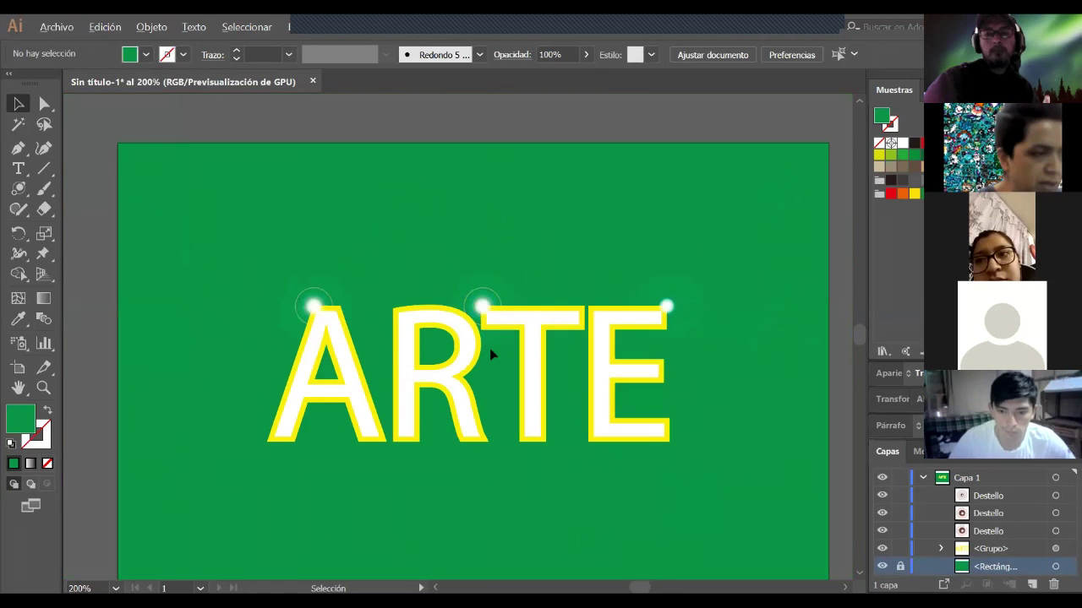
scroll(490, 355, "down", 2)
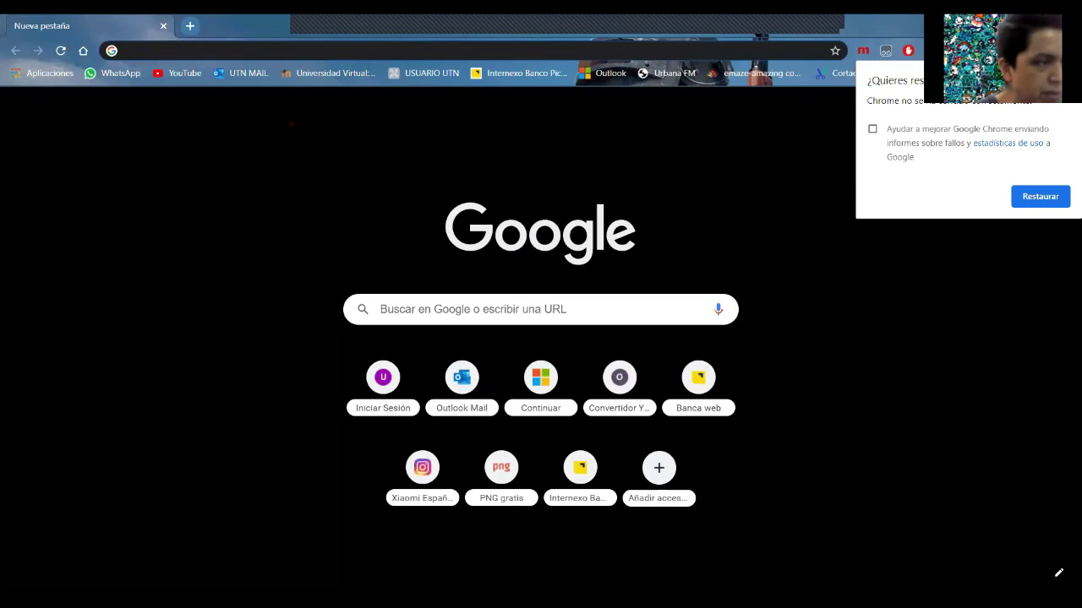
- Search Google for 'ATARDECER'
left_click(247, 52)
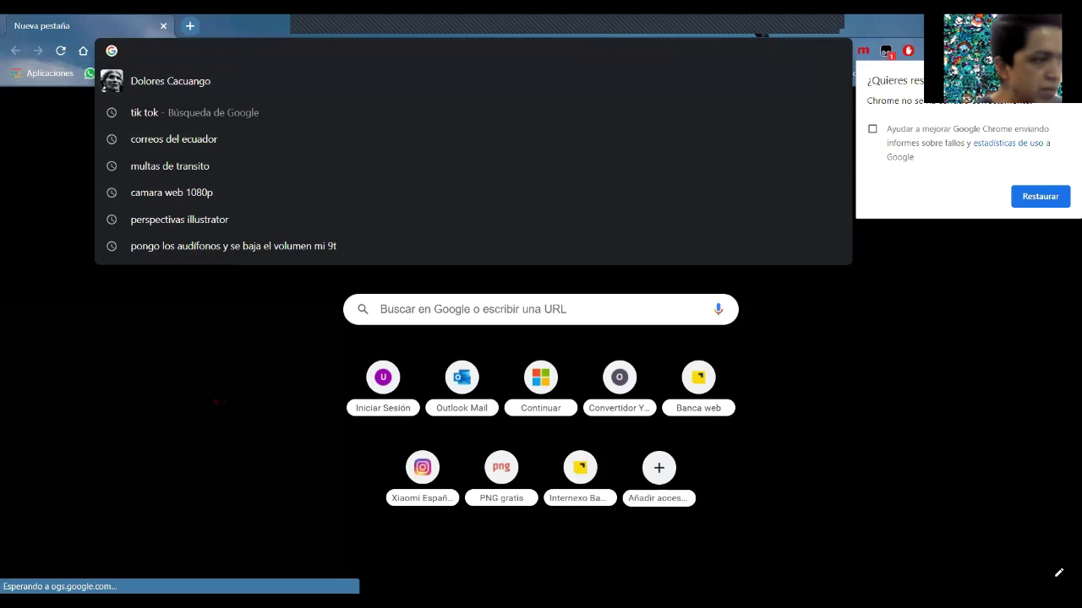
type("ATARDEE")
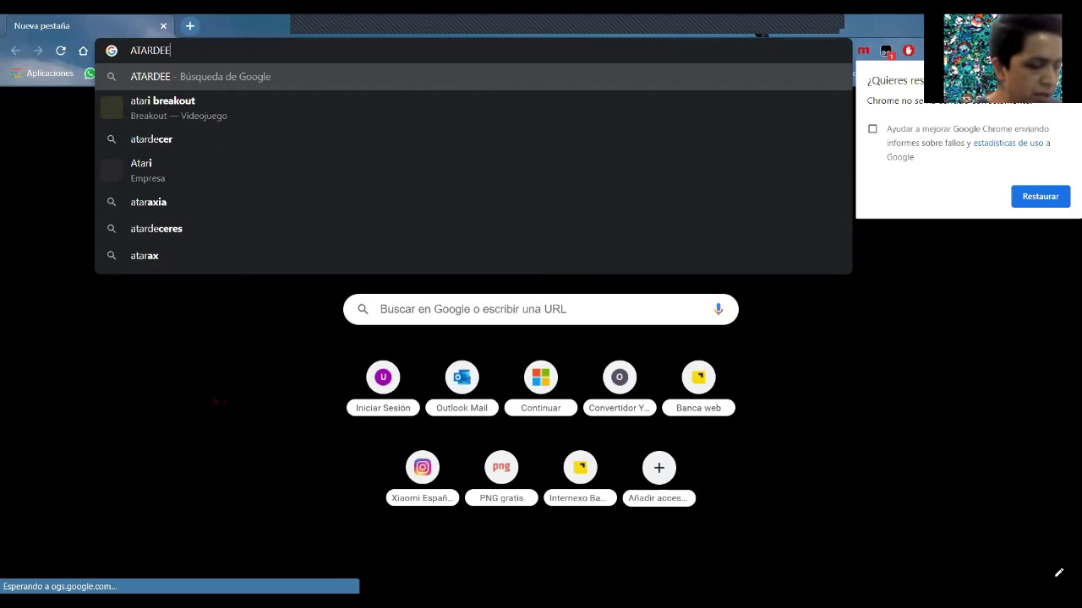
key("BackSpace")
type("CER")
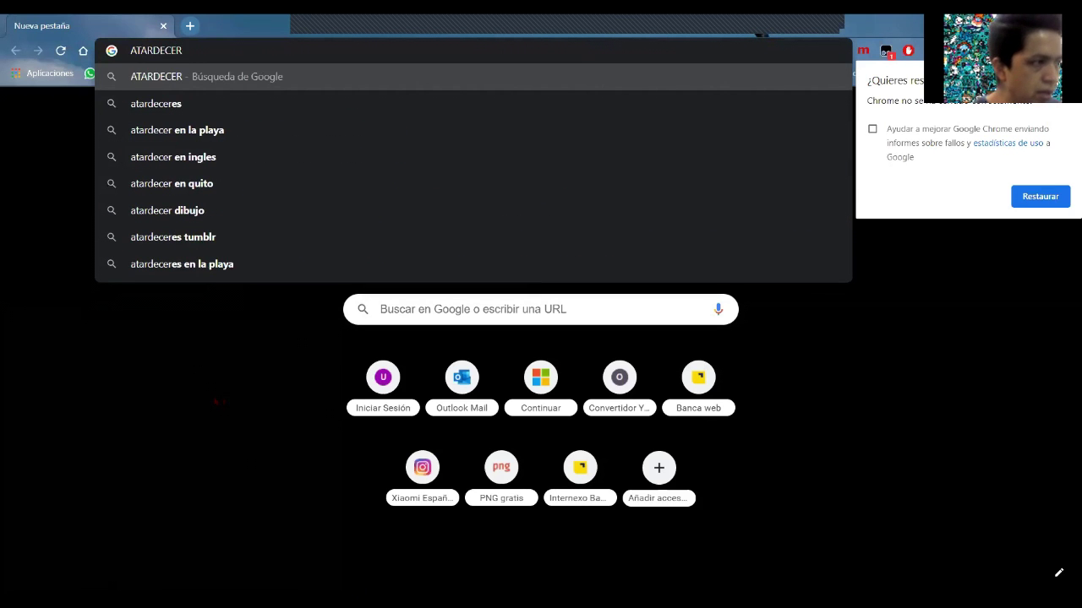
key("Return")
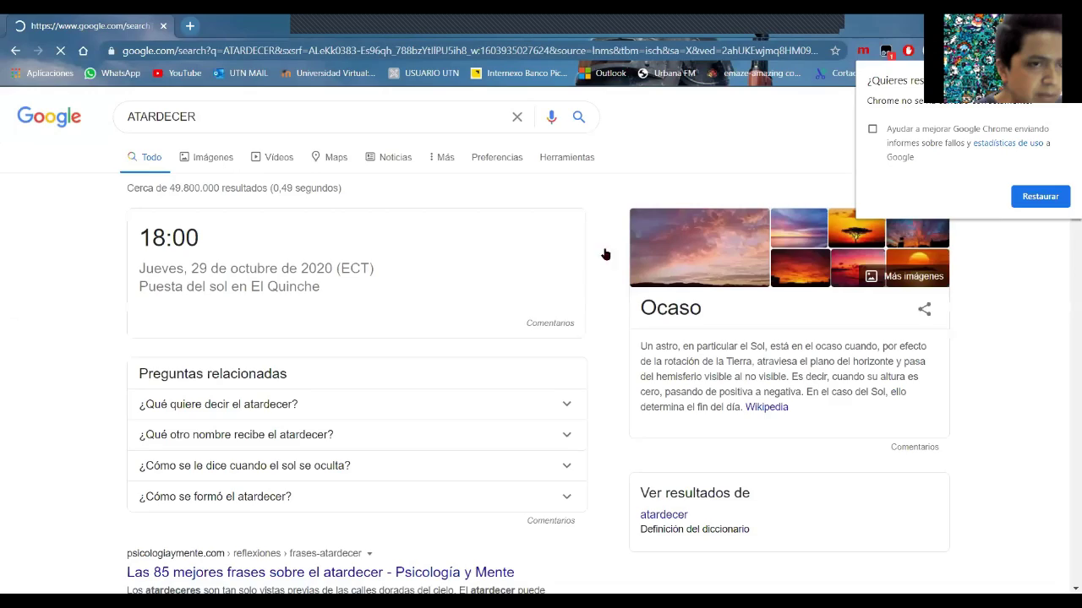
- Preview the Meteored sunset-over-the-sea photo in the image results
scroll(623, 458, "down", 2)
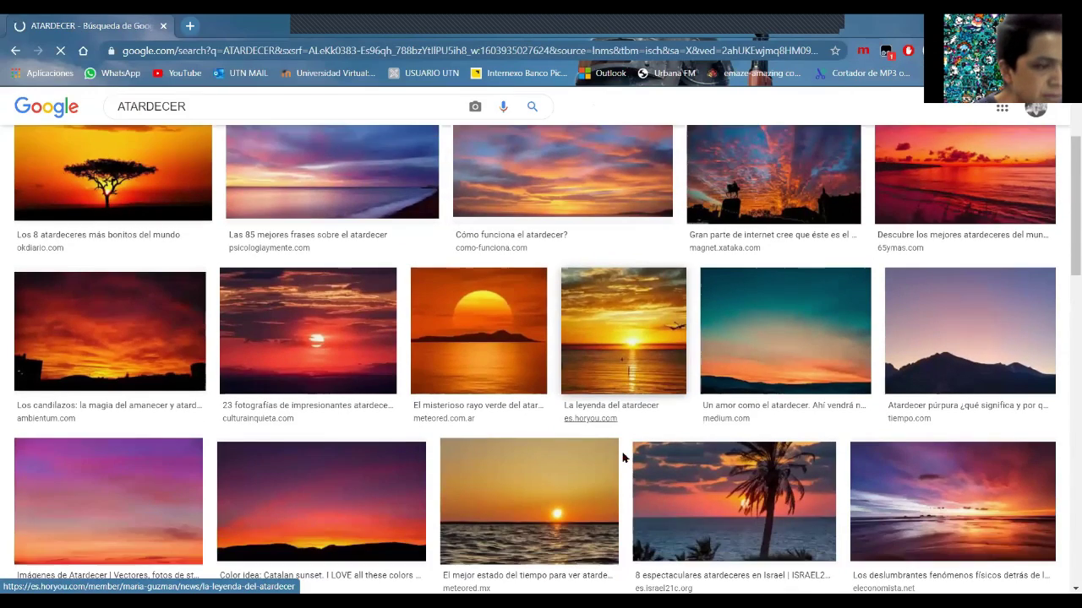
scroll(623, 457, "down", 4)
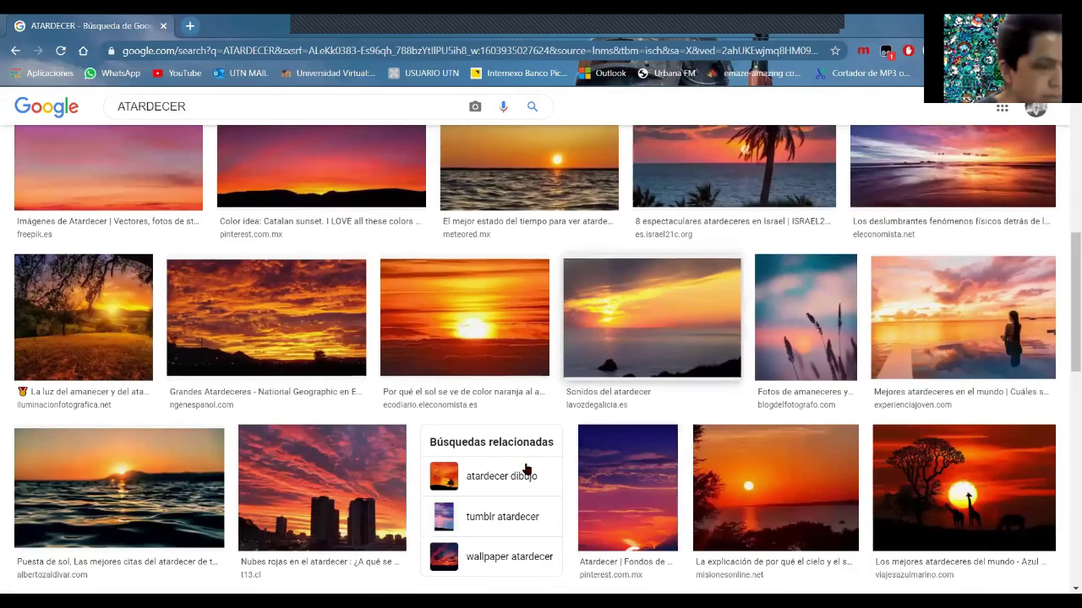
scroll(555, 355, "up", 2)
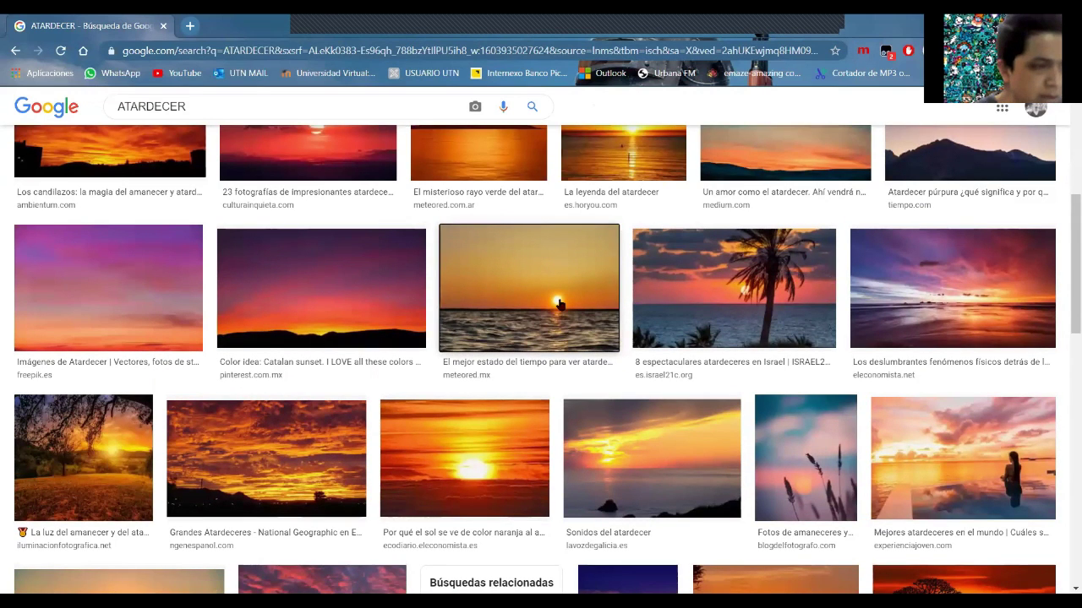
left_click(558, 304)
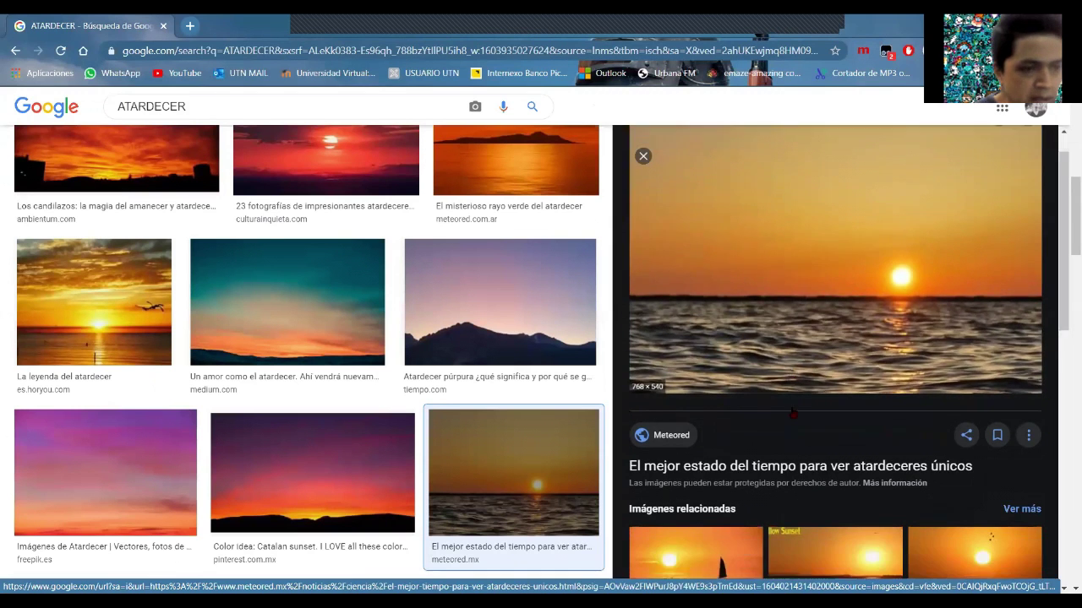
- Preview the related orange sailboat sunset photo
scroll(812, 411, "down", 3)
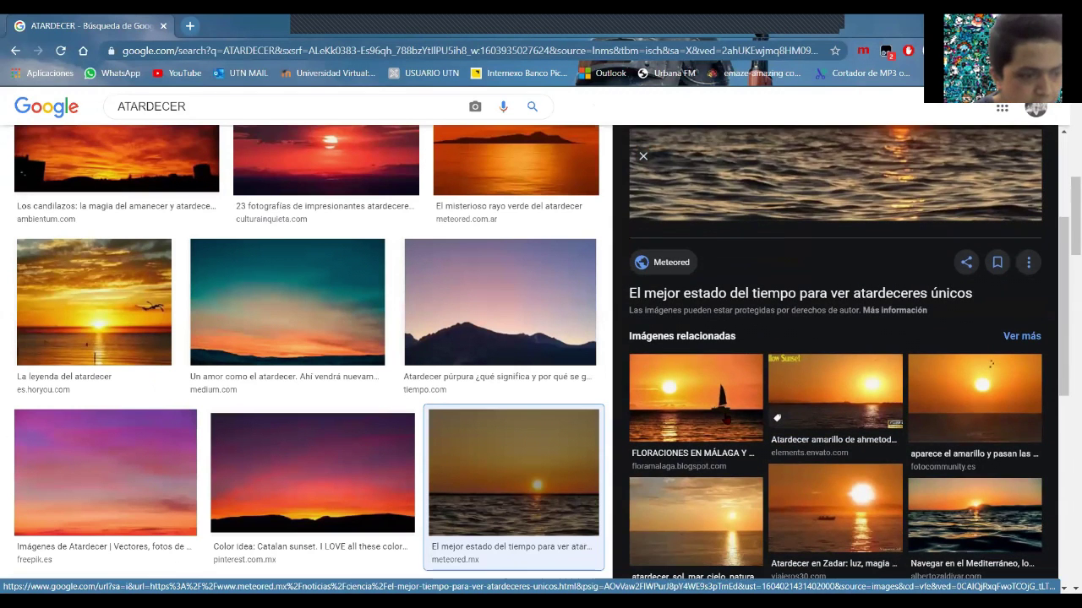
left_click(726, 417)
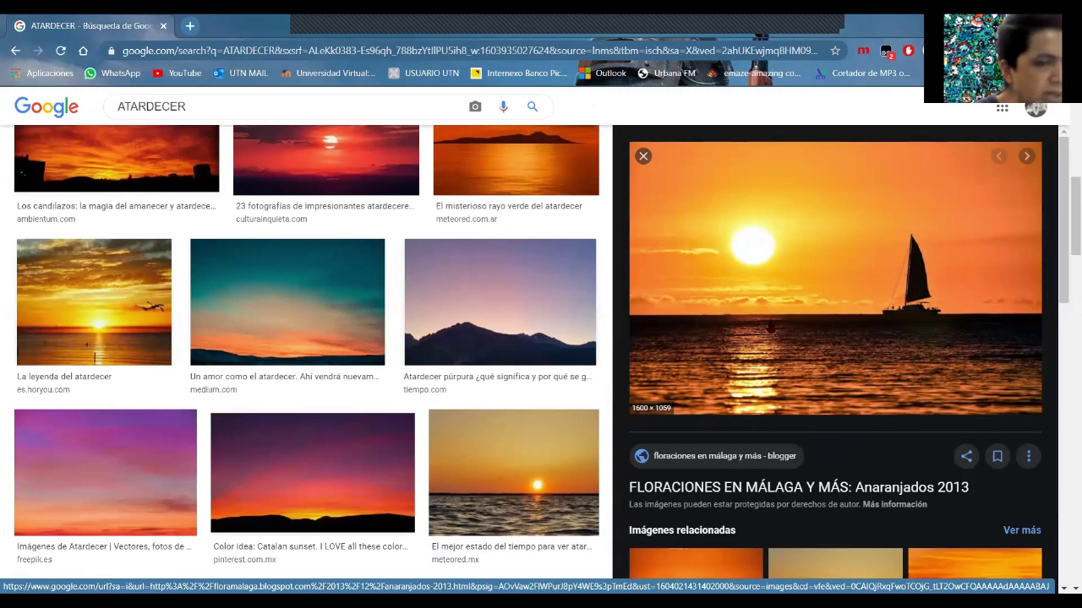
scroll(769, 330, "down", 4)
scroll(771, 371, "up", 4)
- Save the sailboat photo as DSC_4273 in the Imágenes folder
right_click(786, 306)
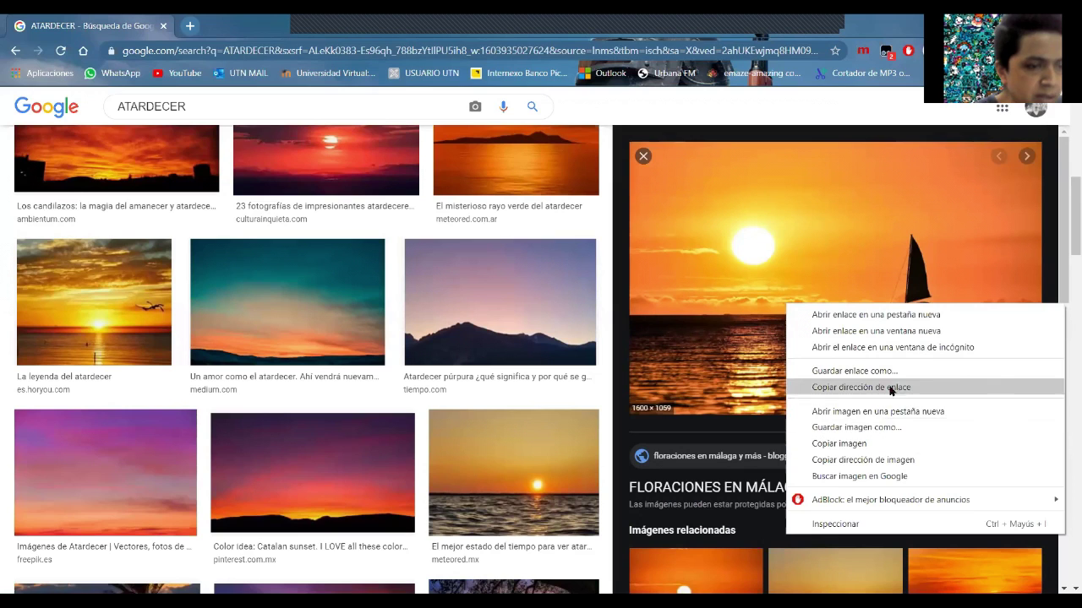
left_click(898, 429)
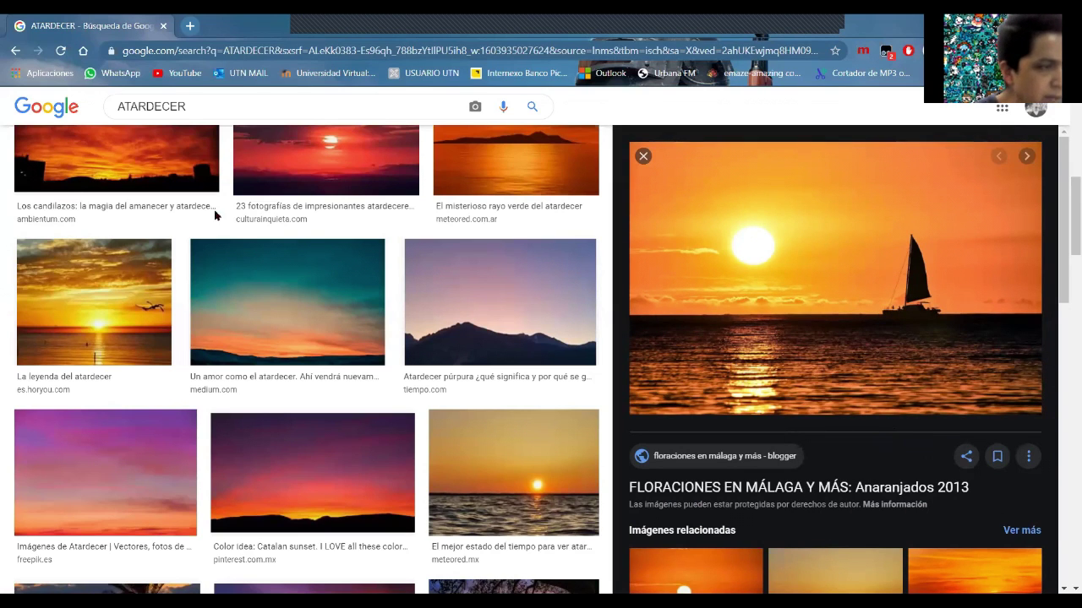
left_click(59, 164)
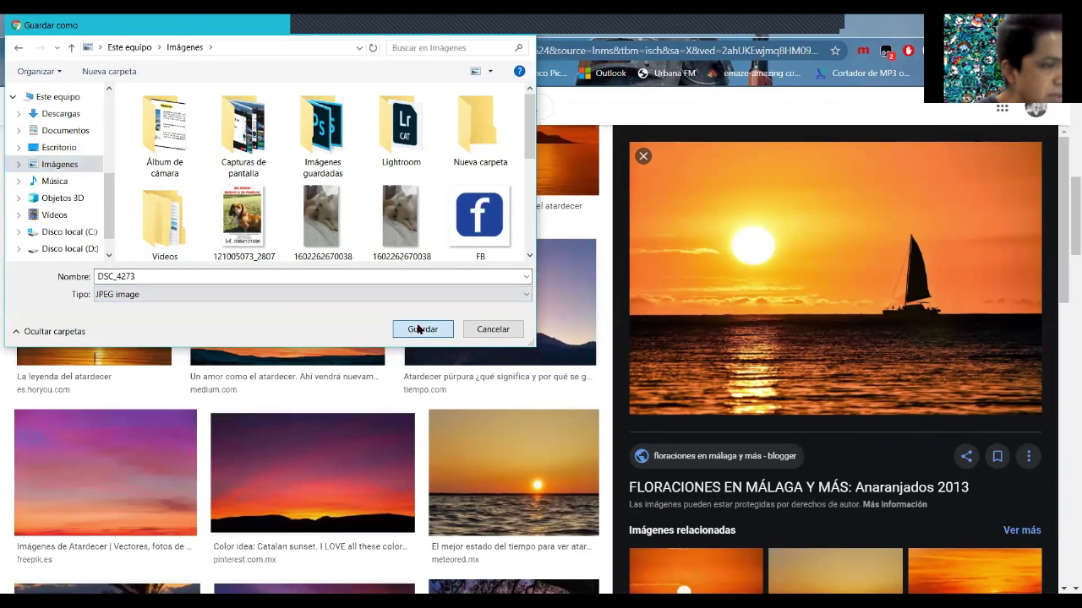
key("Return")
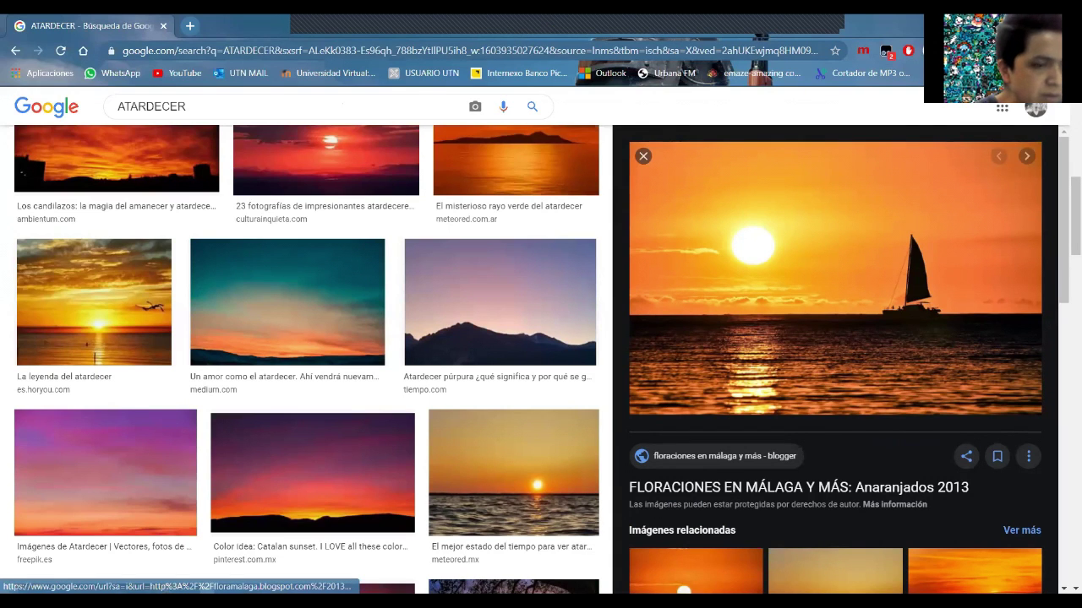
key("alt+Tab")
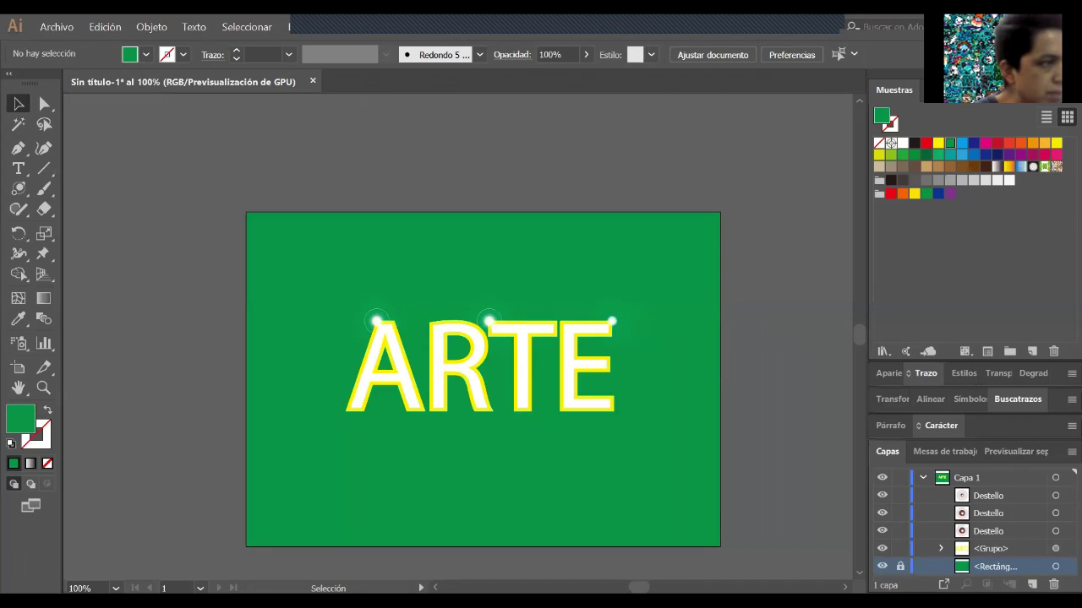
- Open DSC_4273.jpg from the Imágenes folder in Illustrator
left_click(57, 28)
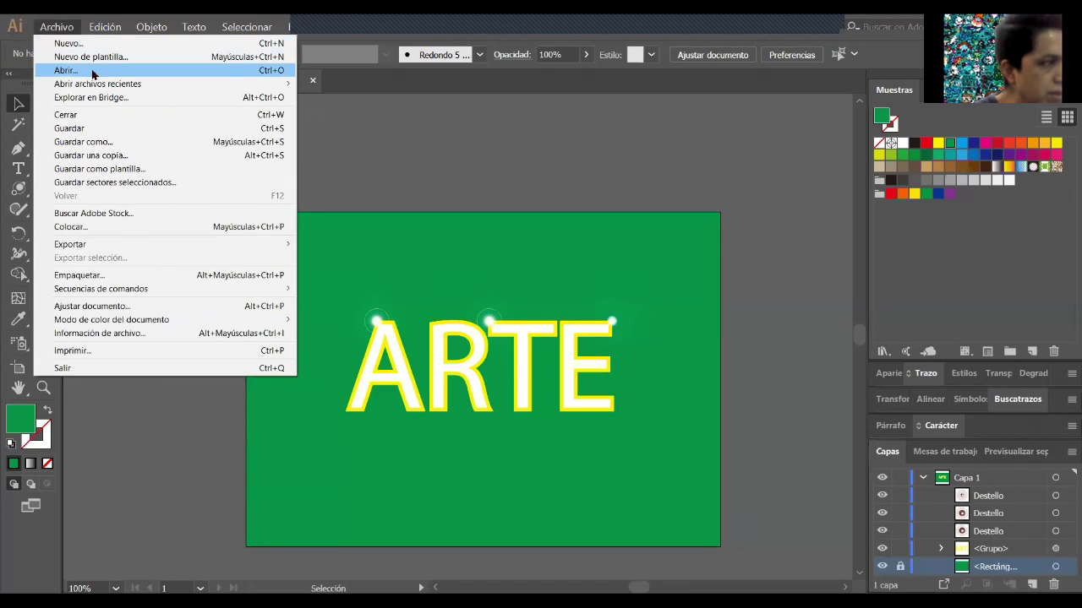
key("Escape")
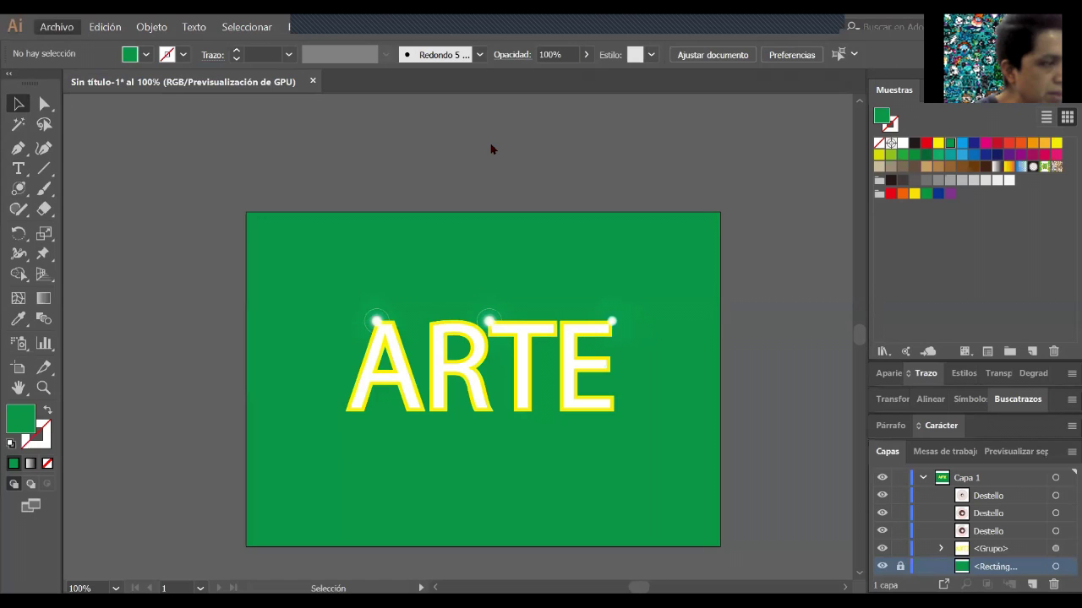
key("ctrl+o")
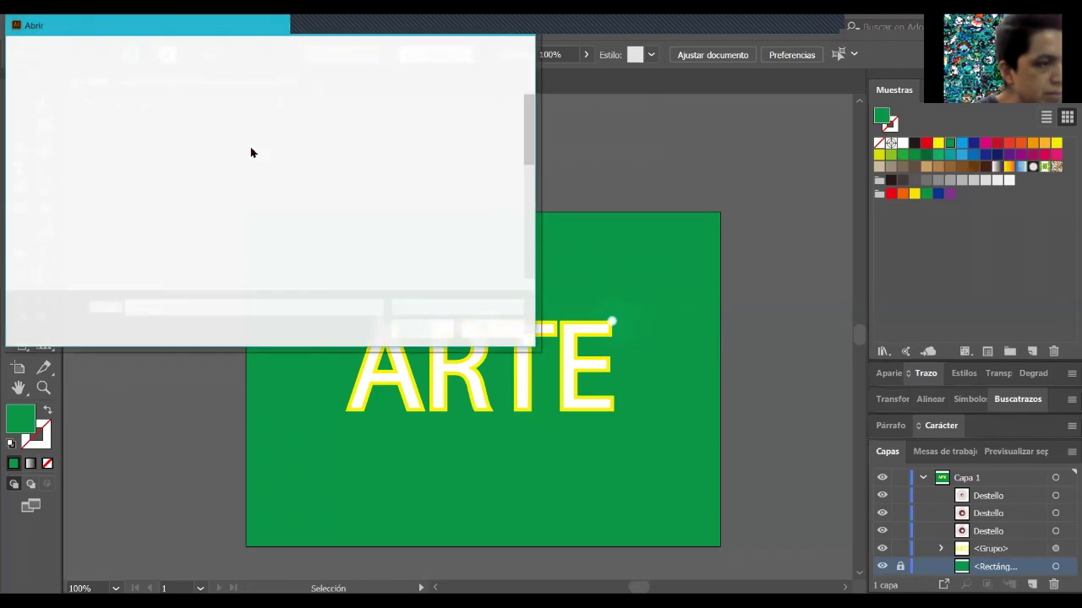
scroll(533, 155, "down", 2)
scroll(533, 154, "down", 1)
left_click(243, 174)
left_click(439, 337)
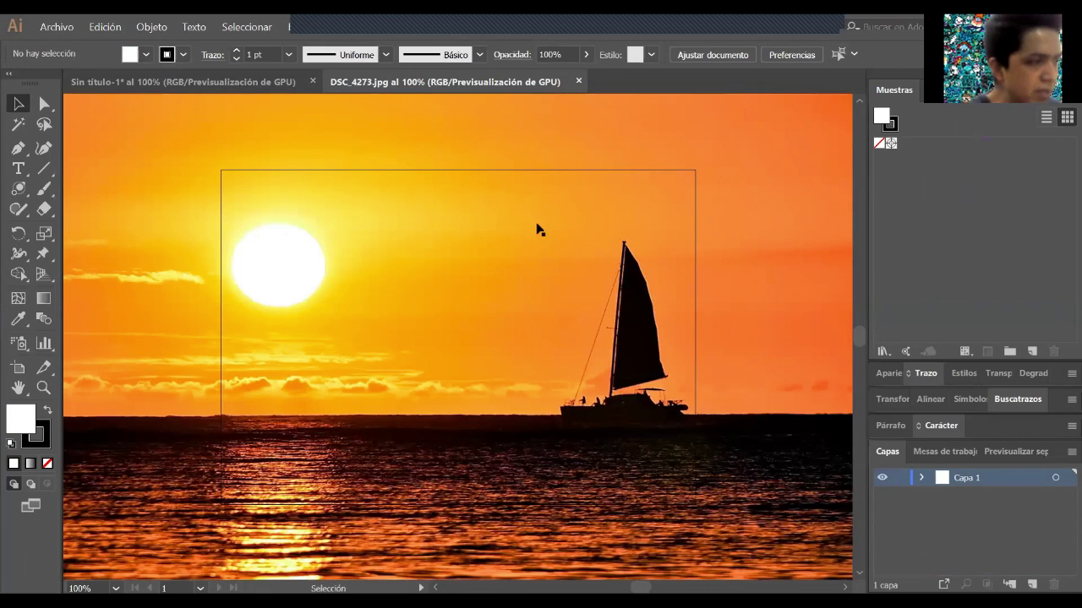
- Select the sunset photo and return to the Sin título-1 poster document
scroll(532, 232, "down", 2)
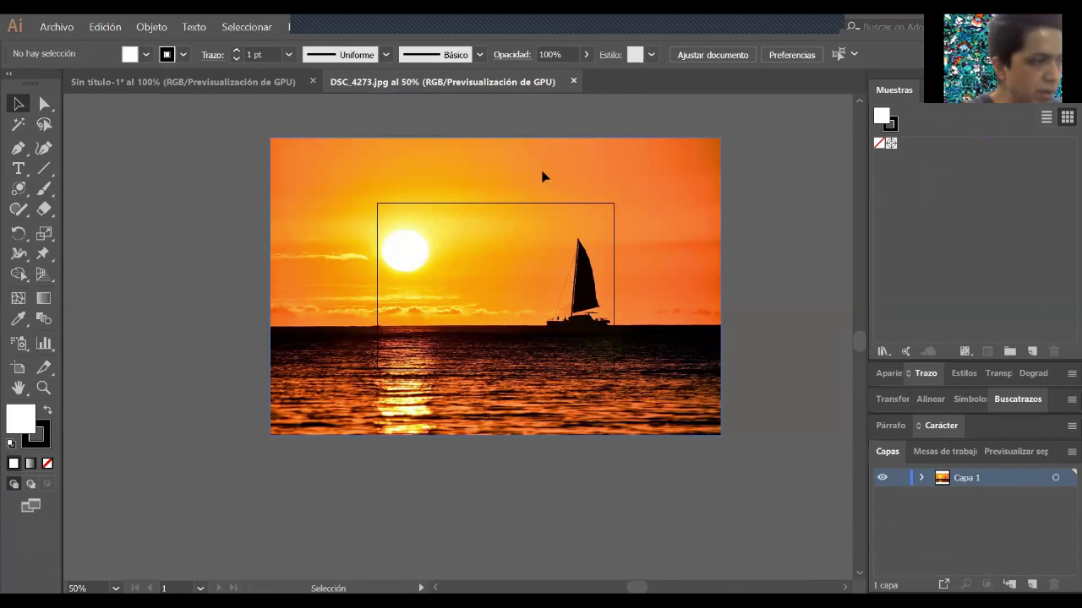
left_click(485, 168)
left_click(272, 84)
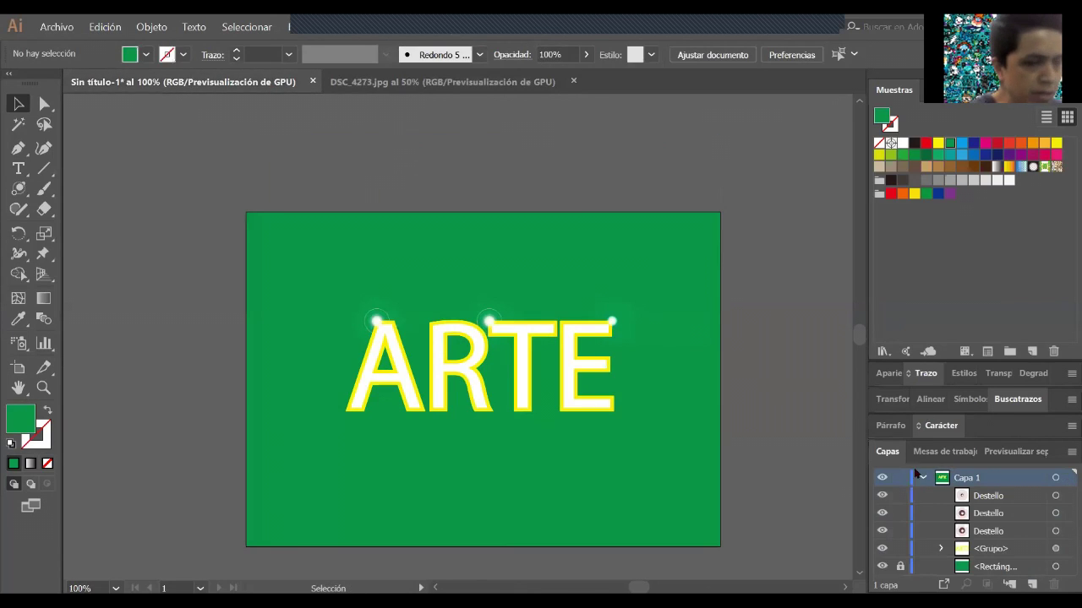
- Add a new layer above Capa 1 and paste the sunset photo into it
left_click(922, 478)
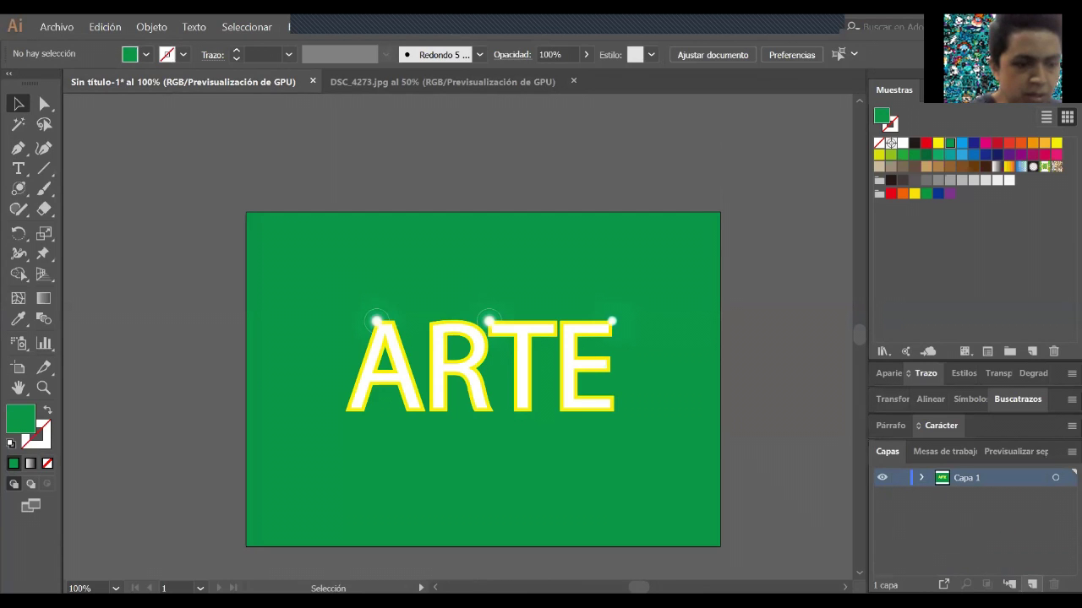
left_click(1032, 584)
key("ctrl+f")
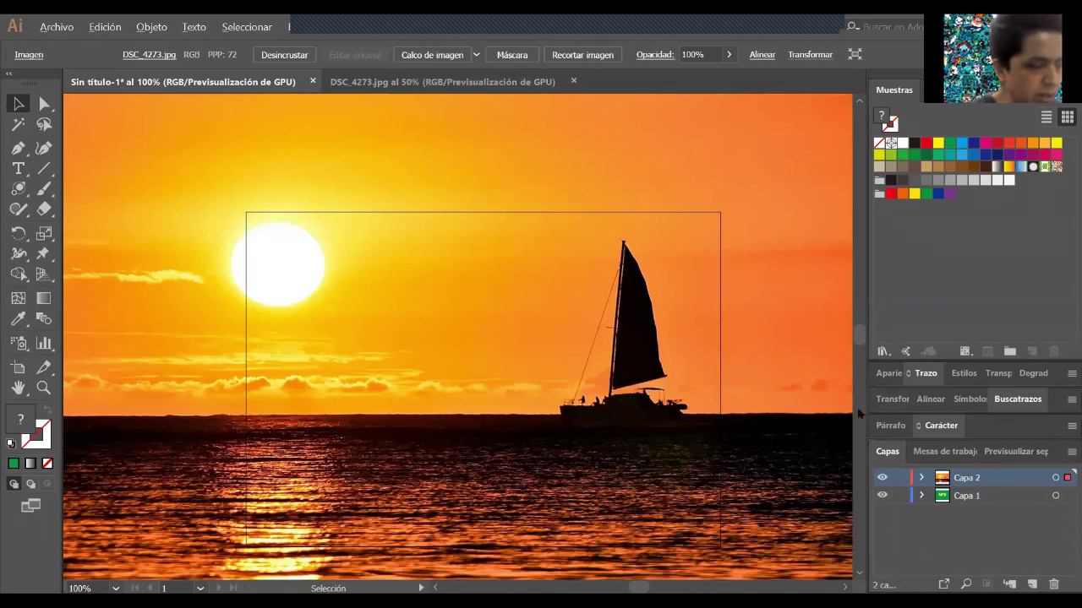
key("ctrl+minus")
key("ctrl+minus")
left_click_drag(636, 230, 572, 225)
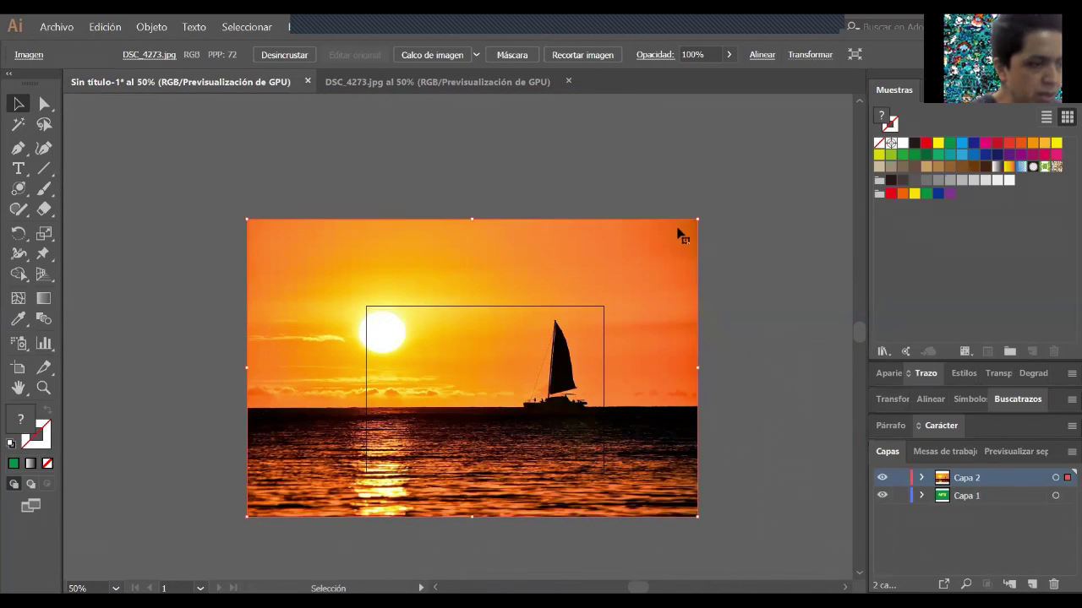
left_click_drag(698, 219, 554, 313)
- Enlarge the photo to cover the artboard, hide Capa 1, and nudge the photo down
key("ctrl+1")
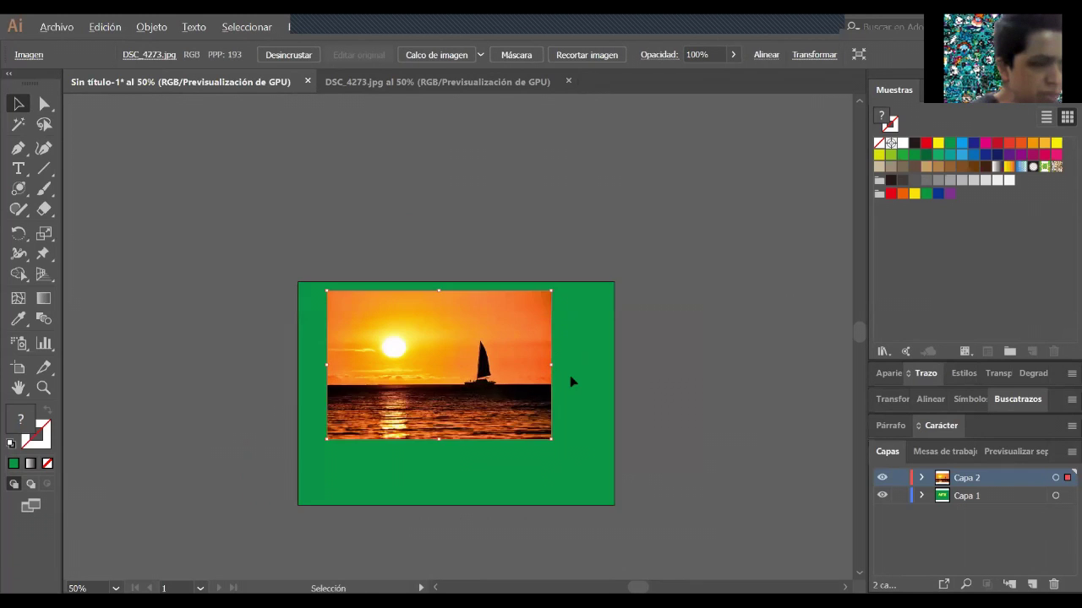
scroll(561, 393, "down", 2)
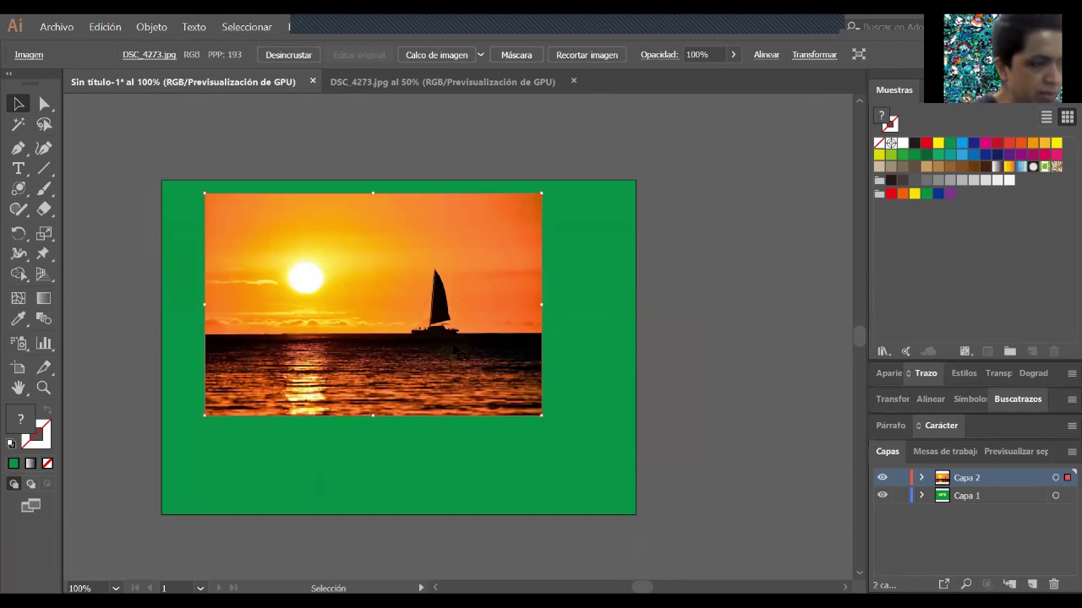
left_click_drag(469, 340, 425, 326)
left_click_drag(498, 406, 635, 539)
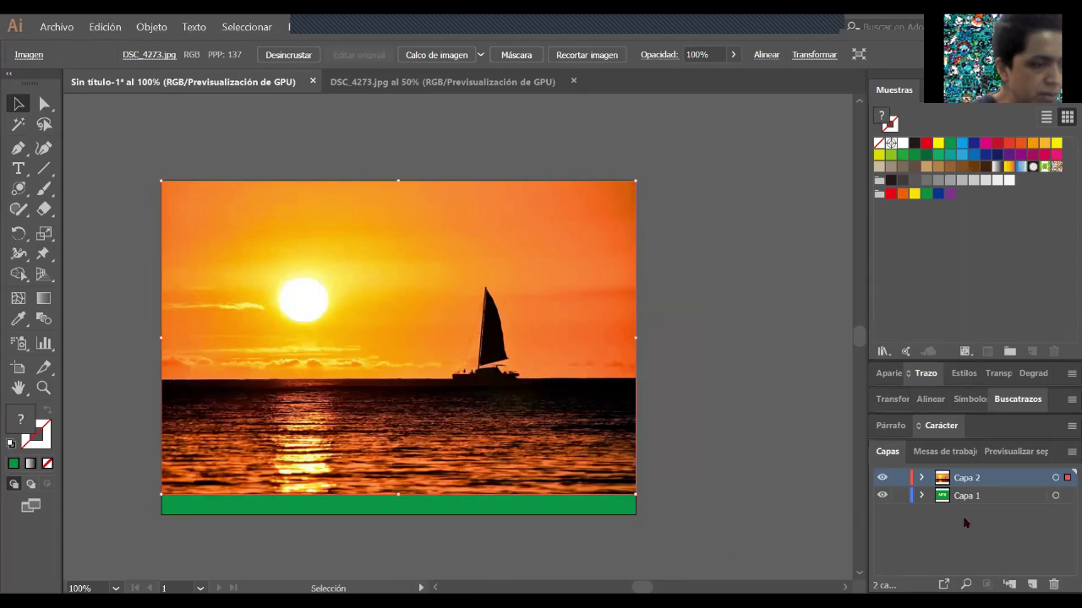
left_click(882, 495)
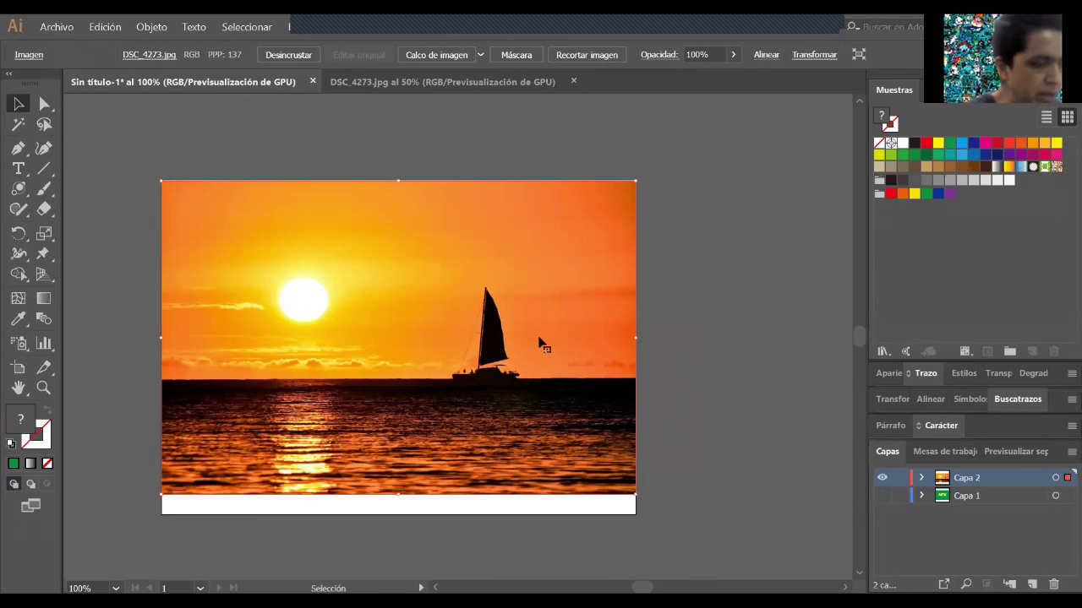
left_click_drag(542, 358, 545, 371)
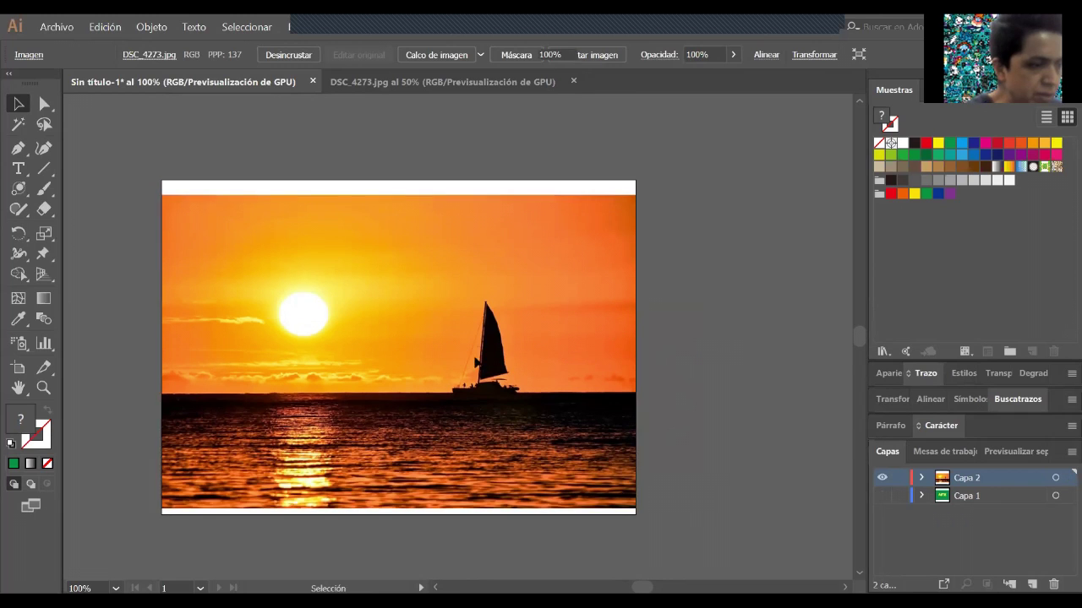
left_click(699, 339)
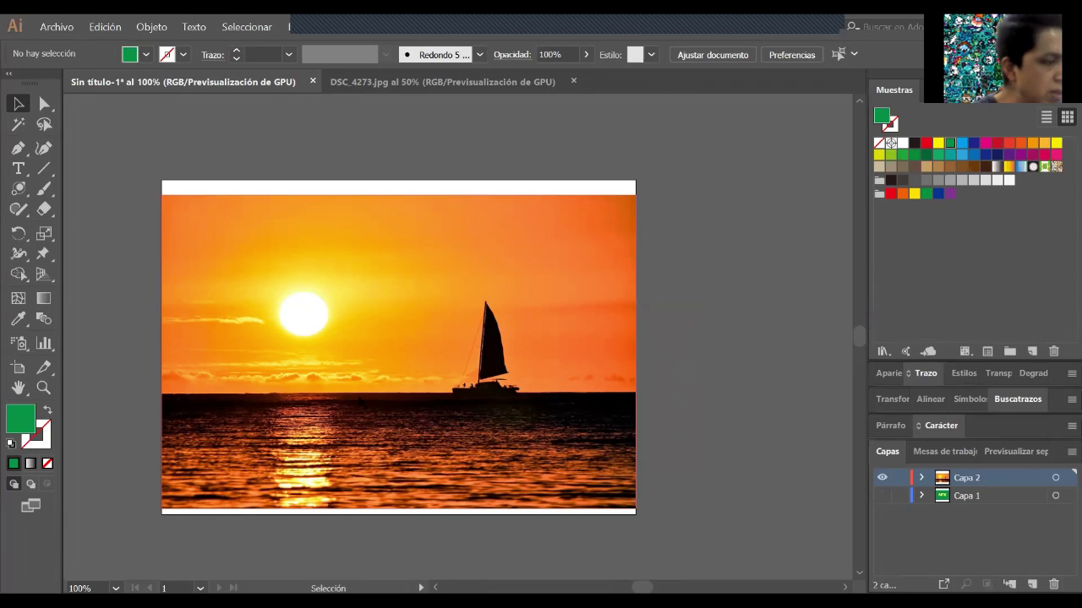
- Select the Flare tool and open its options dialog
left_click(19, 190)
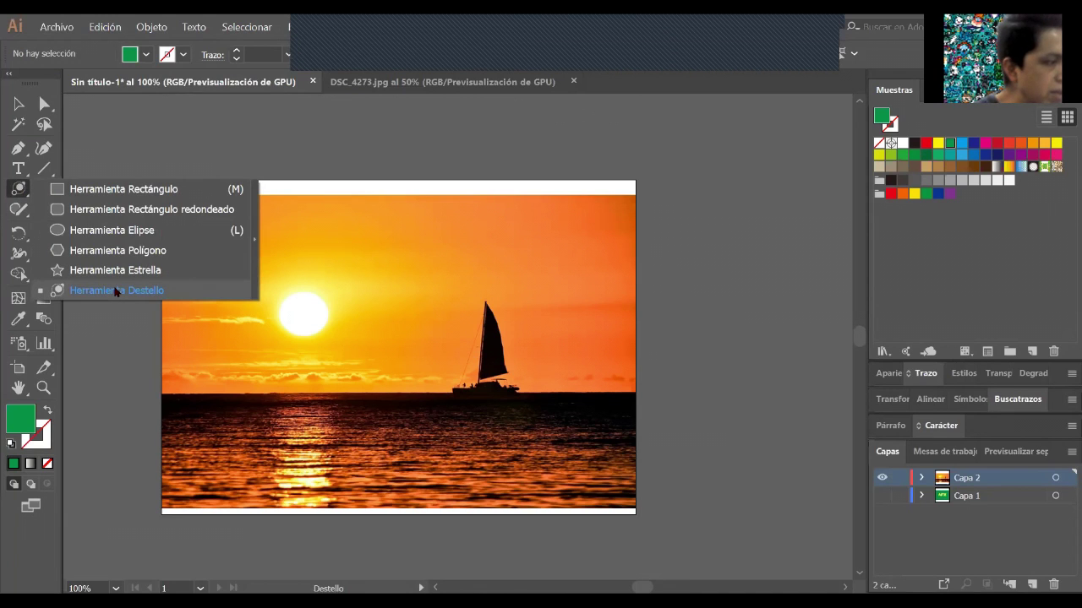
left_click_drag(116, 292, 302, 314)
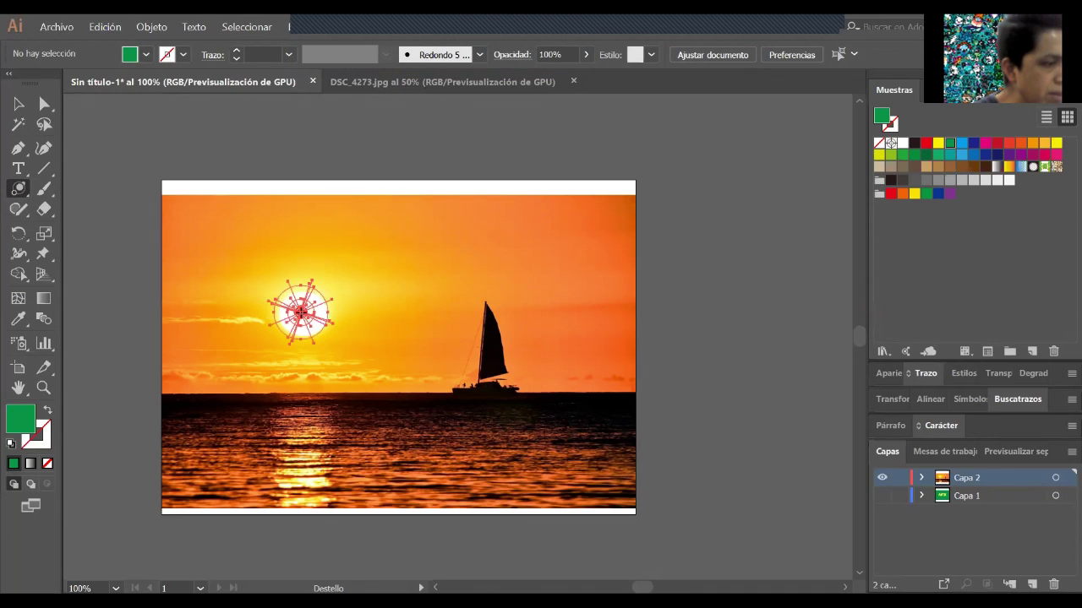
key("Return")
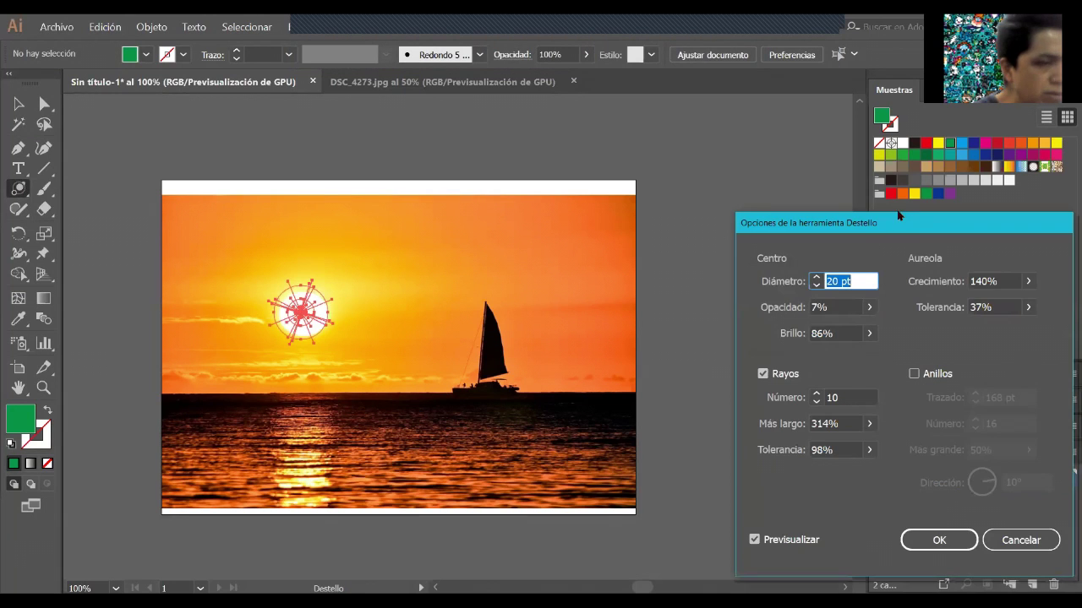
left_click_drag(828, 211, 751, 162)
- Enable Anillos, enlarge the largest ring, and set the ring count to 5
left_click(838, 324)
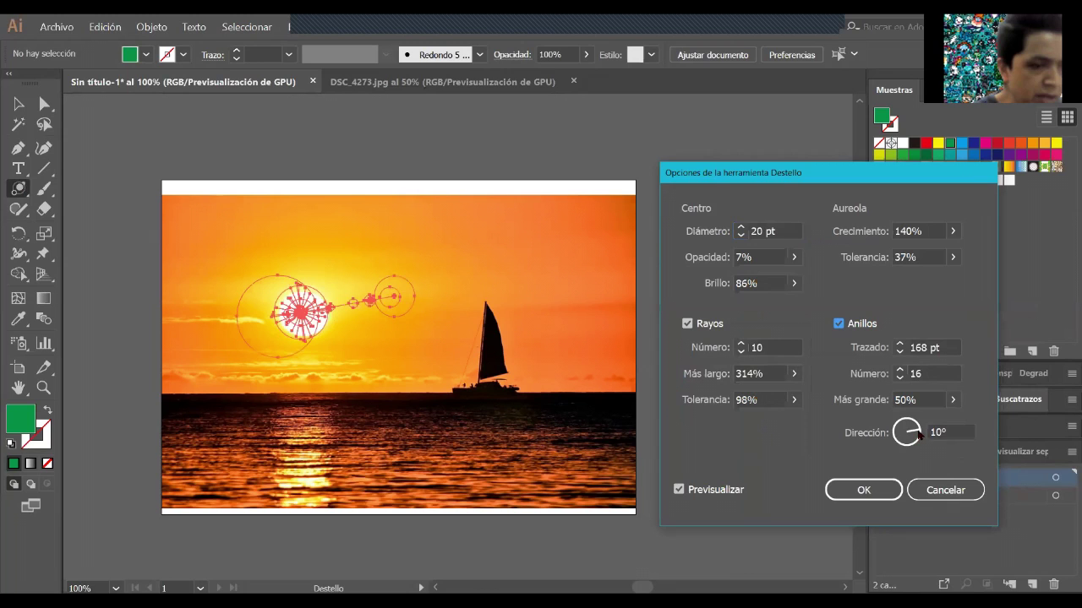
left_click_drag(920, 438, 914, 446)
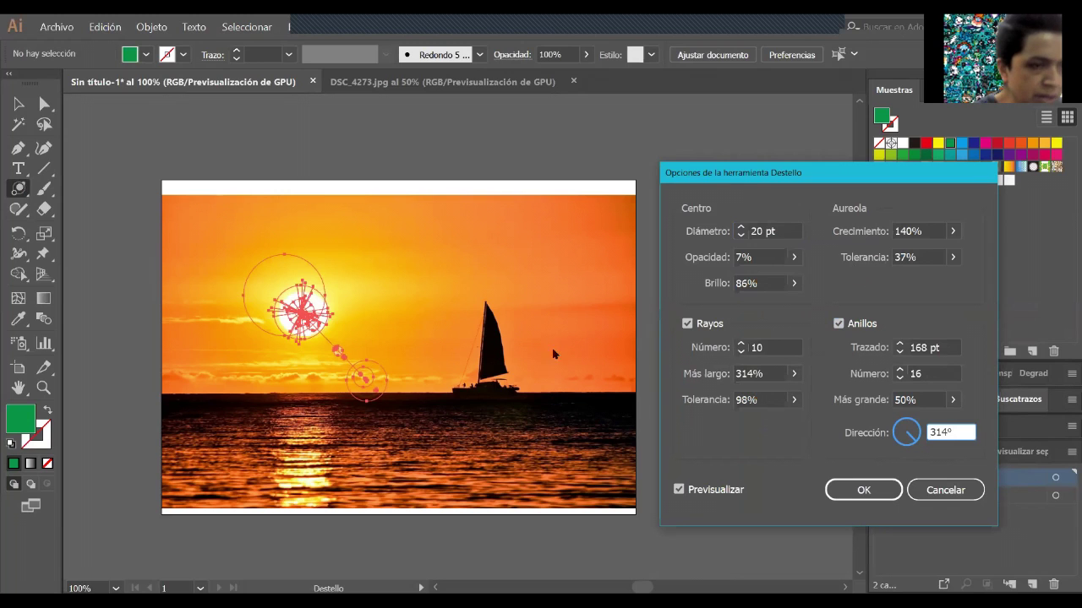
left_click(953, 399)
left_click_drag(905, 422, 922, 420)
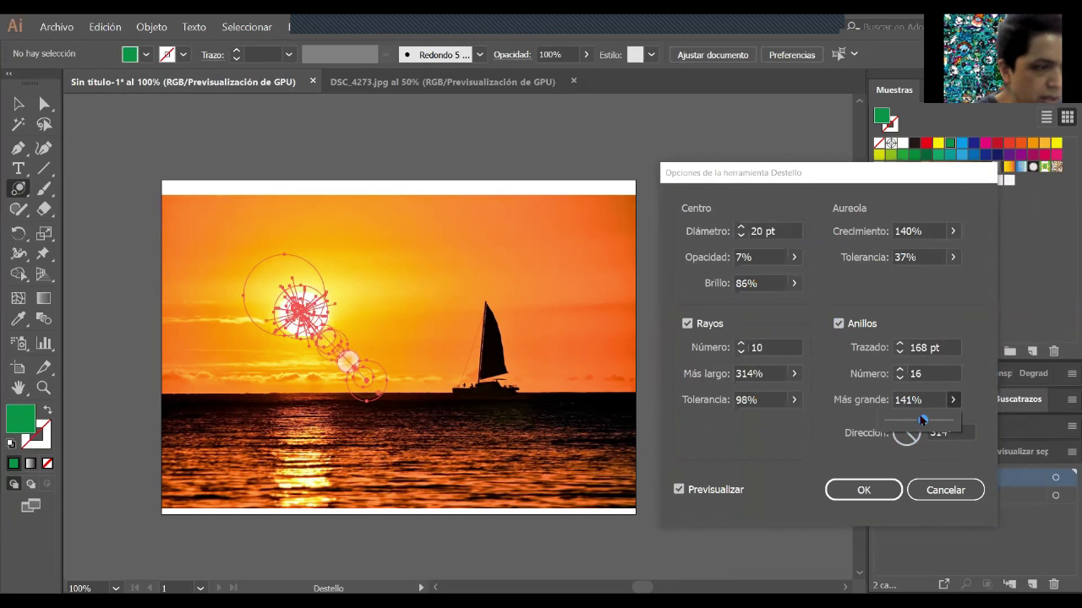
left_click(900, 371)
left_click(901, 370)
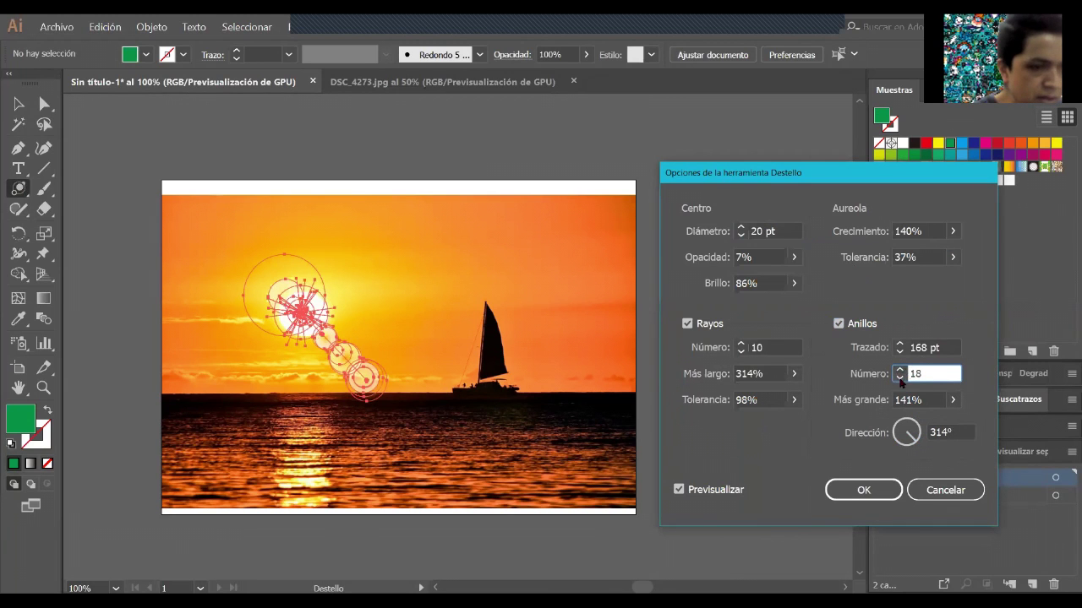
left_click(900, 378)
left_click(901, 378)
left_click(900, 378)
left_click(900, 378)
left_click(900, 378)
left_click(900, 378)
left_click(900, 378)
left_click(900, 378)
left_click(900, 377)
left_click(900, 378)
left_click(900, 377)
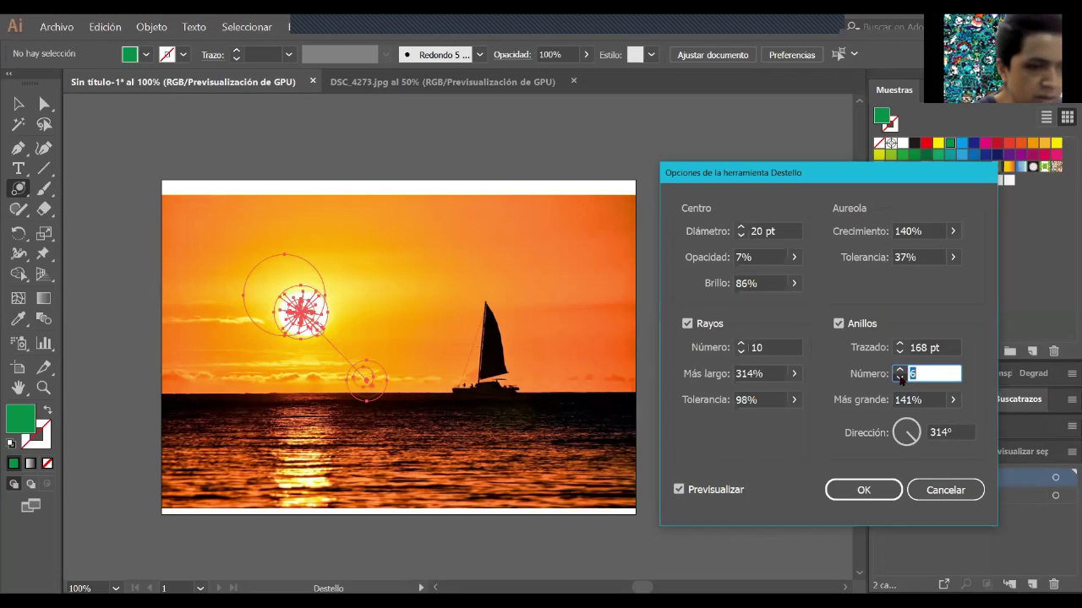
left_click(900, 378)
- Lengthen the ring path to 172 pt and angle the rings to about 321°
left_click(900, 343)
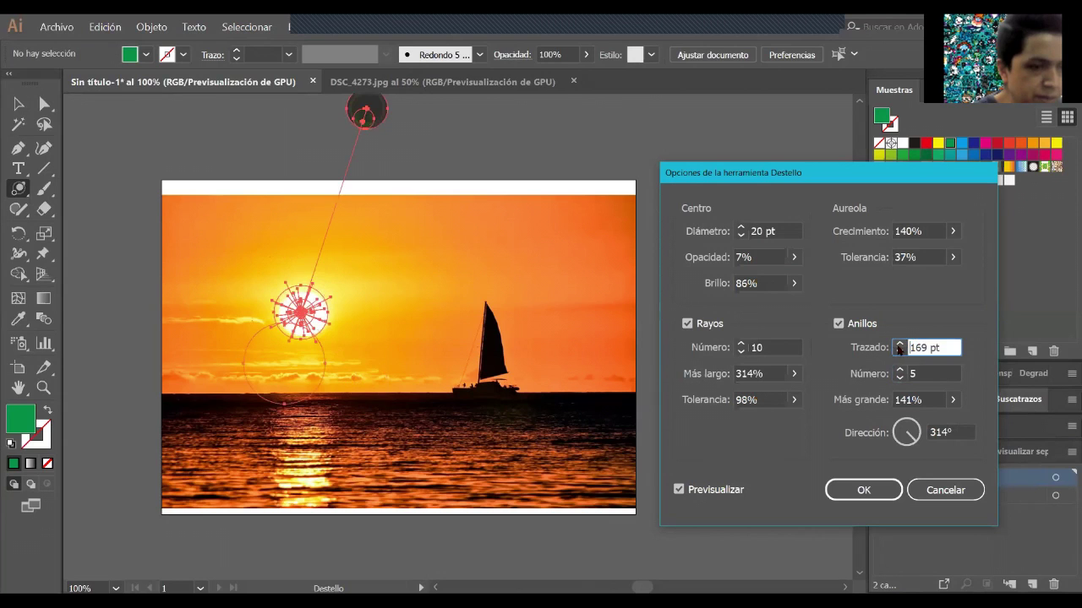
left_click(900, 344)
left_click(900, 344)
left_click(900, 344)
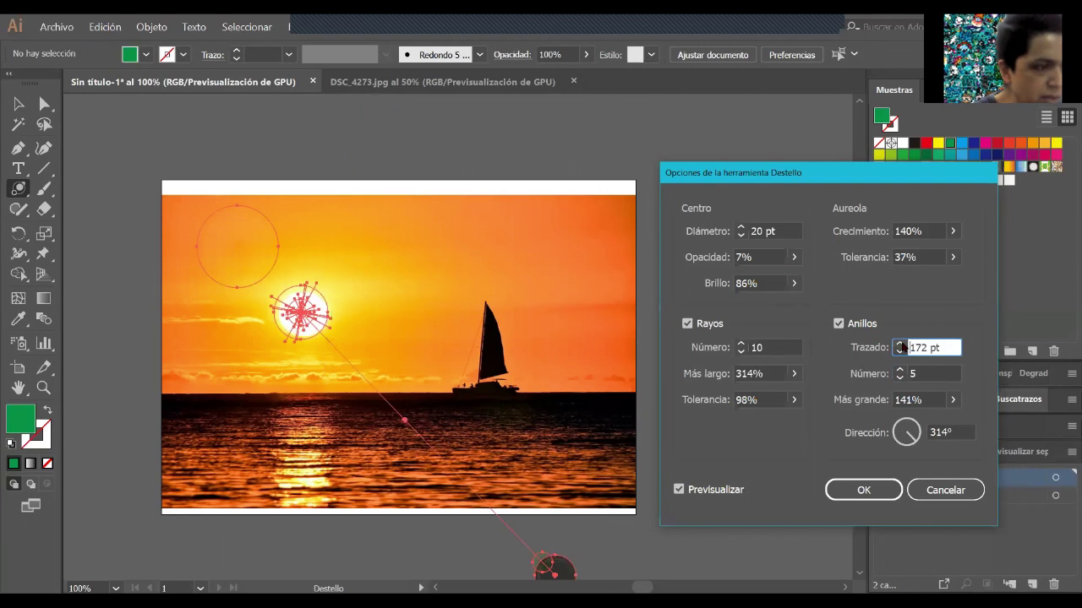
left_click(912, 437)
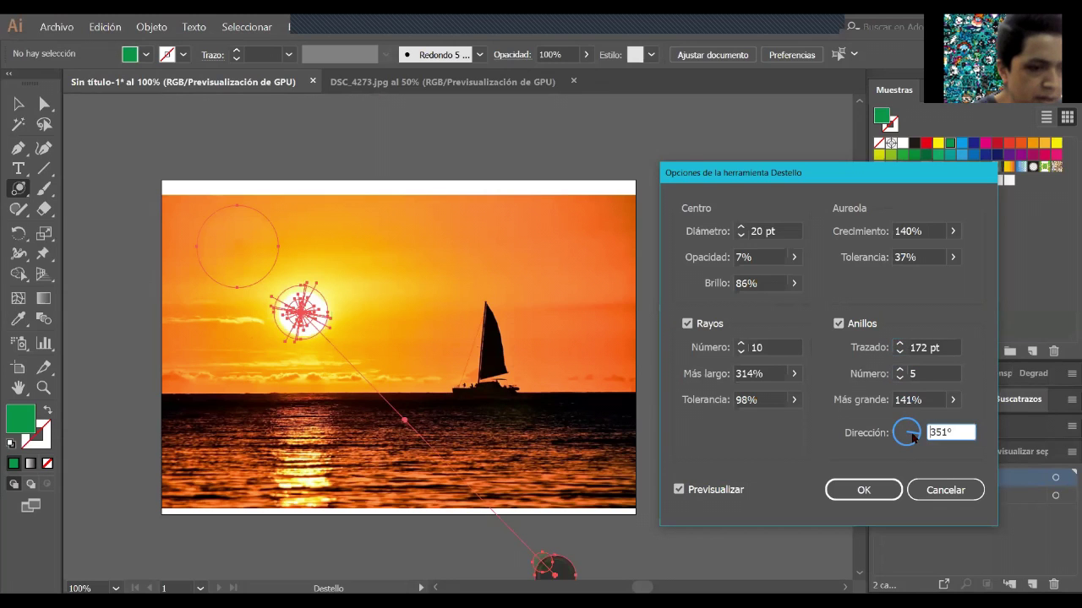
left_click_drag(907, 440, 910, 435)
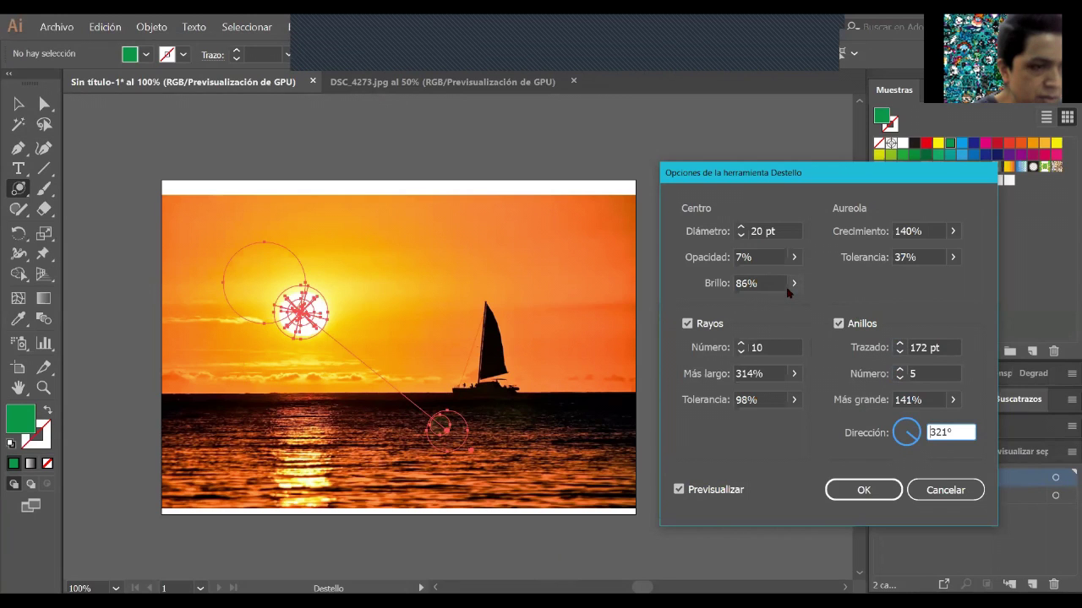
- Set centre brightness to 100%, rays to 12, and Más largo to 935%
left_click_drag(785, 287, 790, 303)
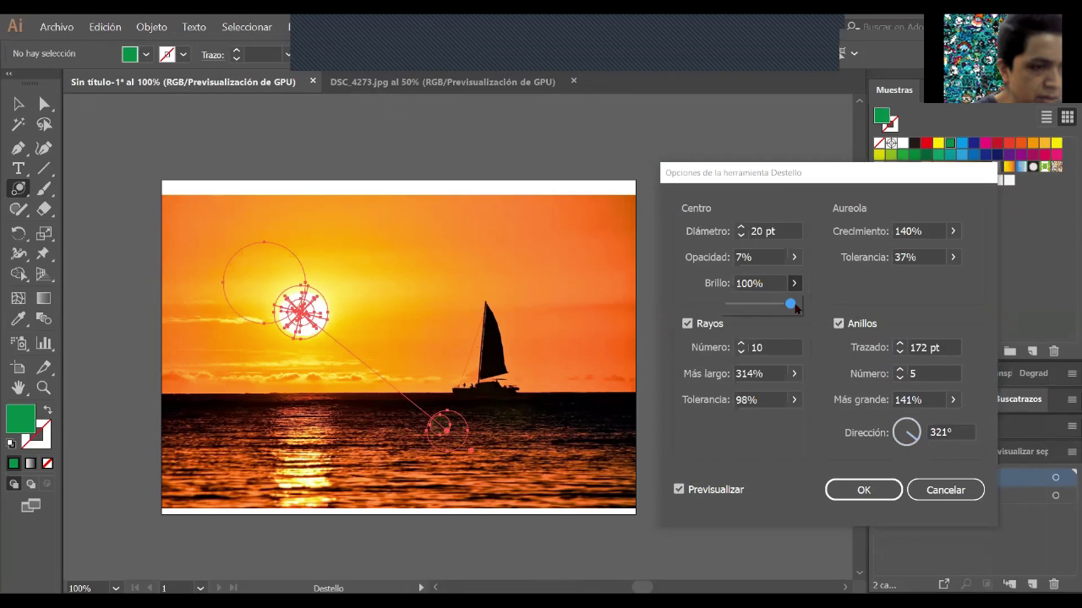
left_click(741, 344)
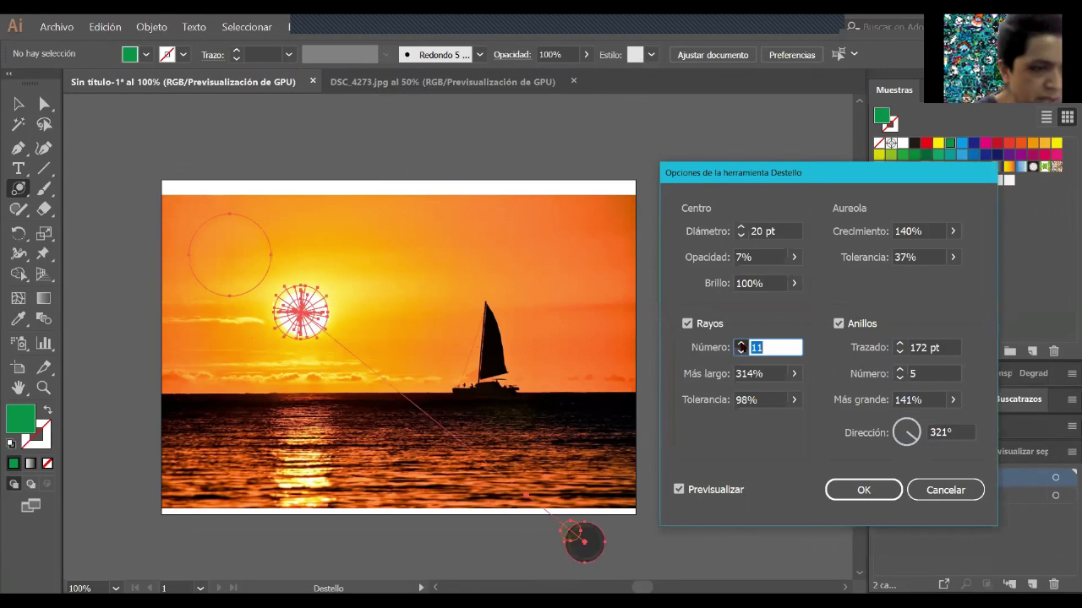
left_click(741, 345)
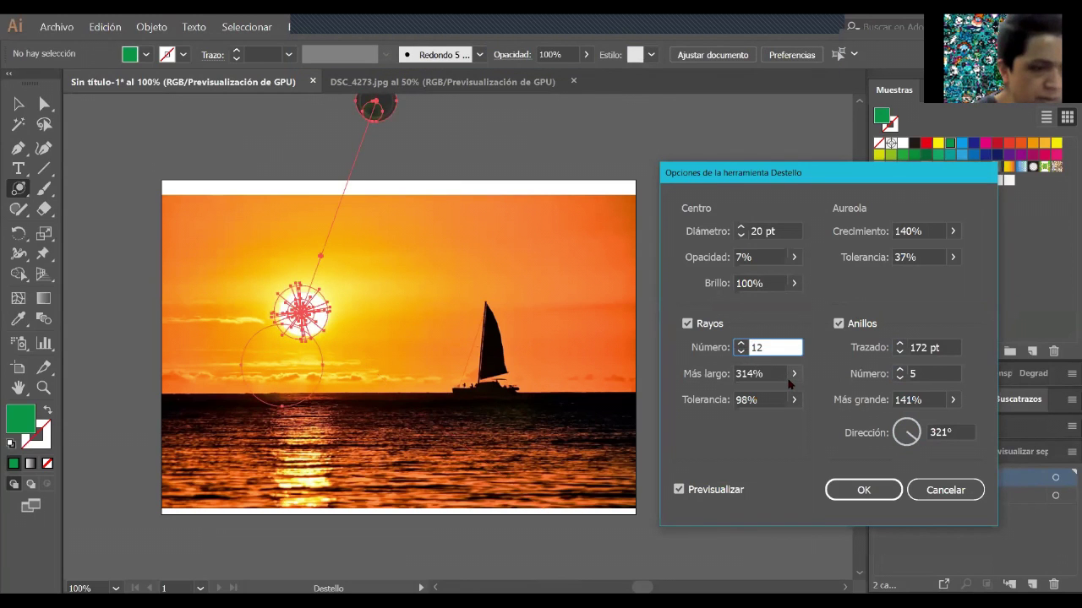
left_click(794, 374)
left_click_drag(750, 396, 757, 418)
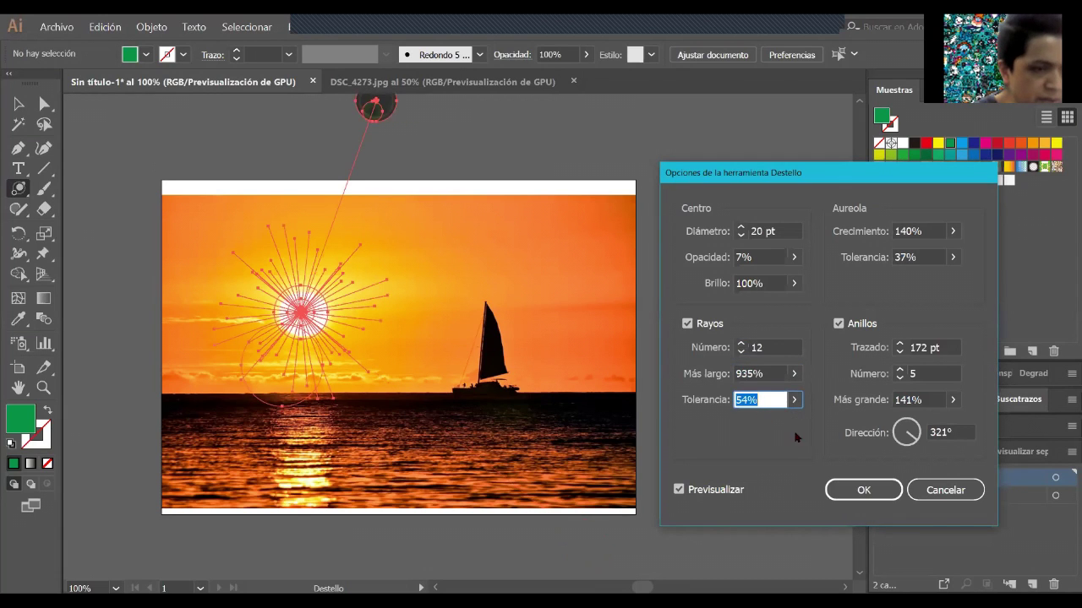
- Raise halo growth to 295%, set direction to 312°, and apply the flare settings
left_click(953, 257)
left_click_drag(918, 252, 948, 257)
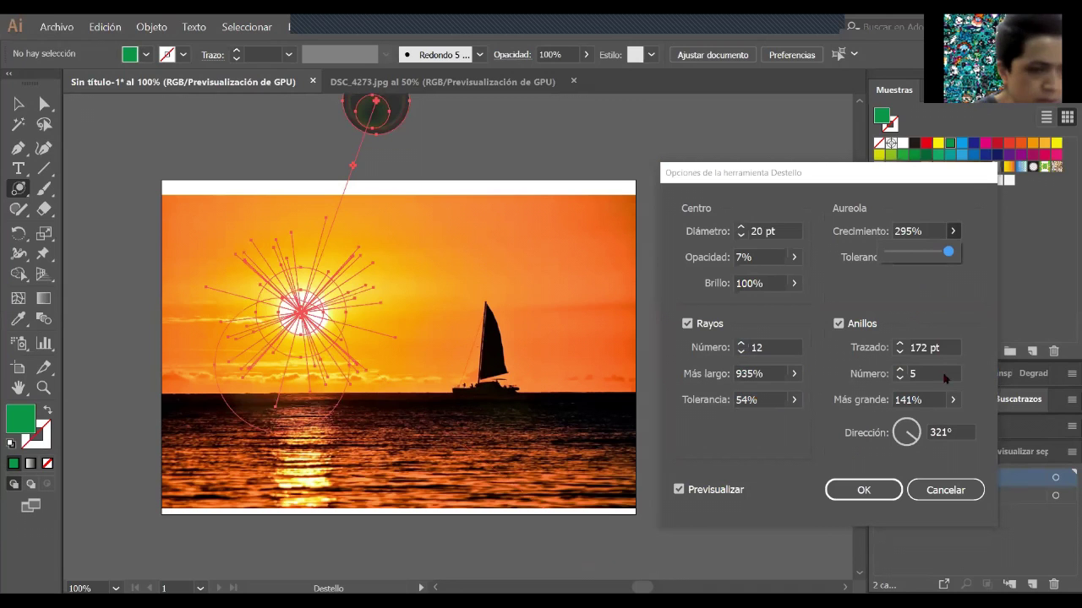
left_click_drag(912, 442, 915, 444)
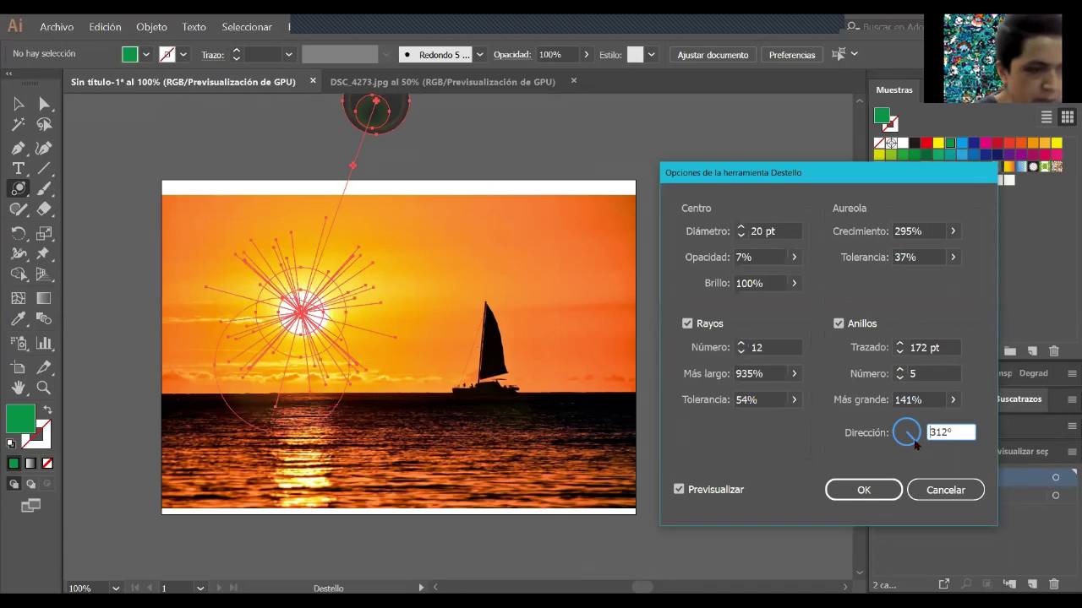
left_click(883, 489)
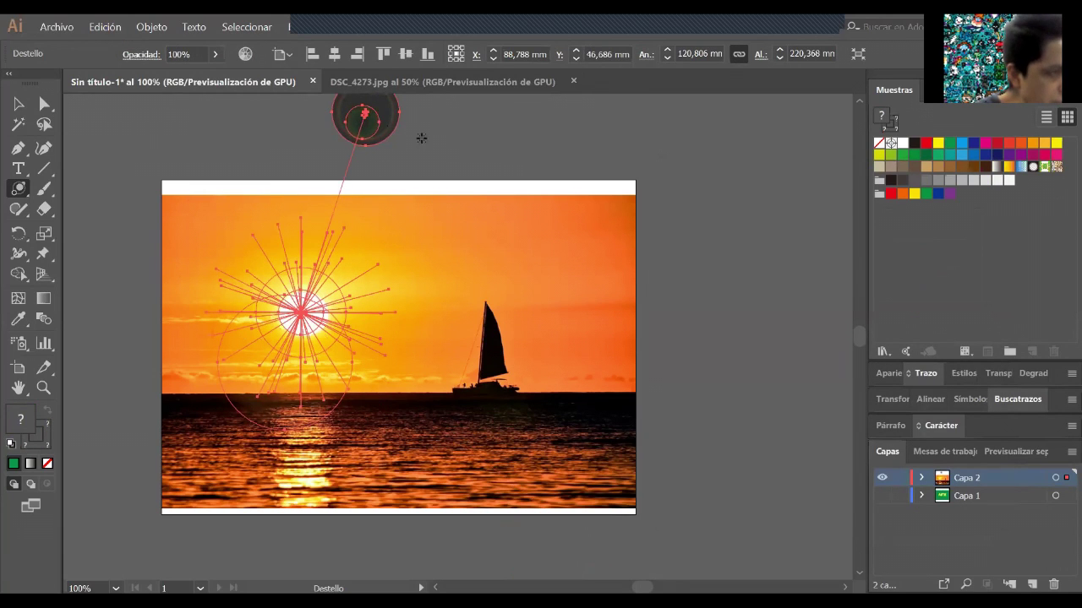
- Reopen the flare options, lower halo growth to 198%, and set direction to 339°
scroll(518, 222, "up", 1)
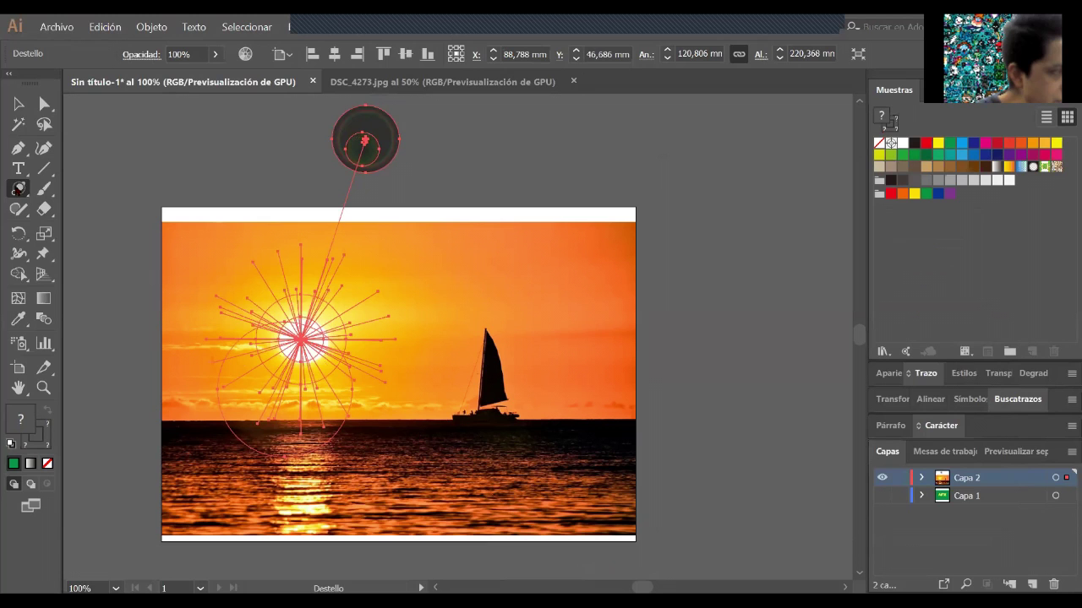
left_click(191, 212)
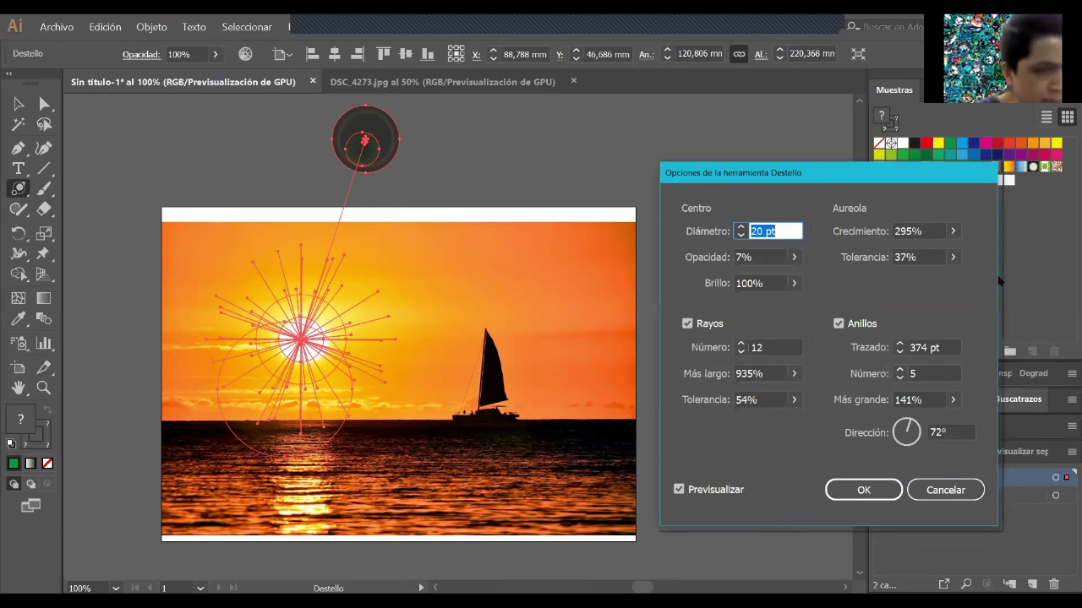
left_click(913, 441)
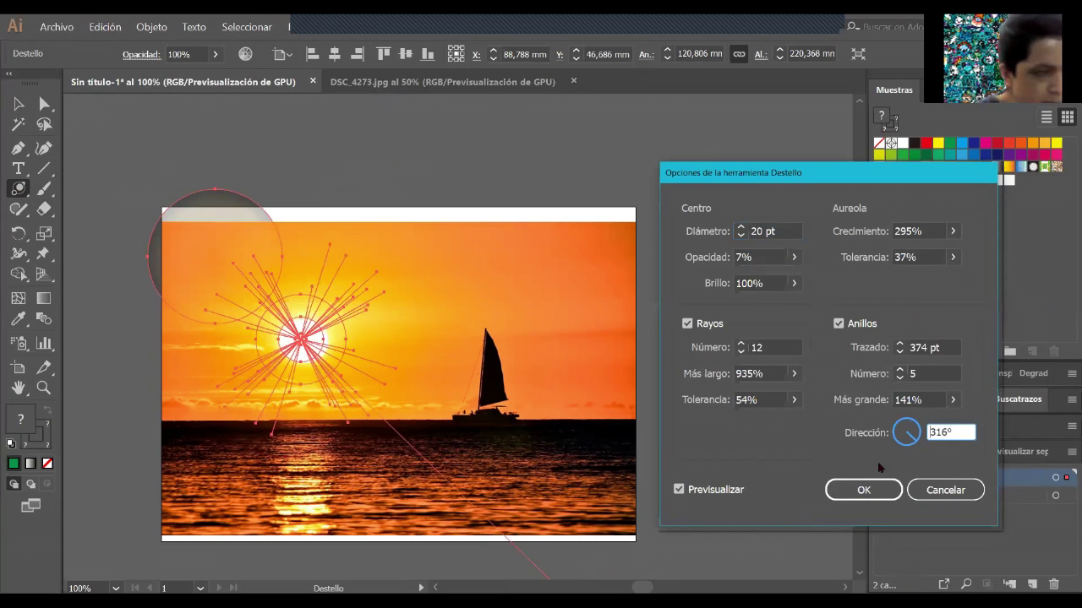
left_click(949, 231)
left_click_drag(951, 253, 928, 252)
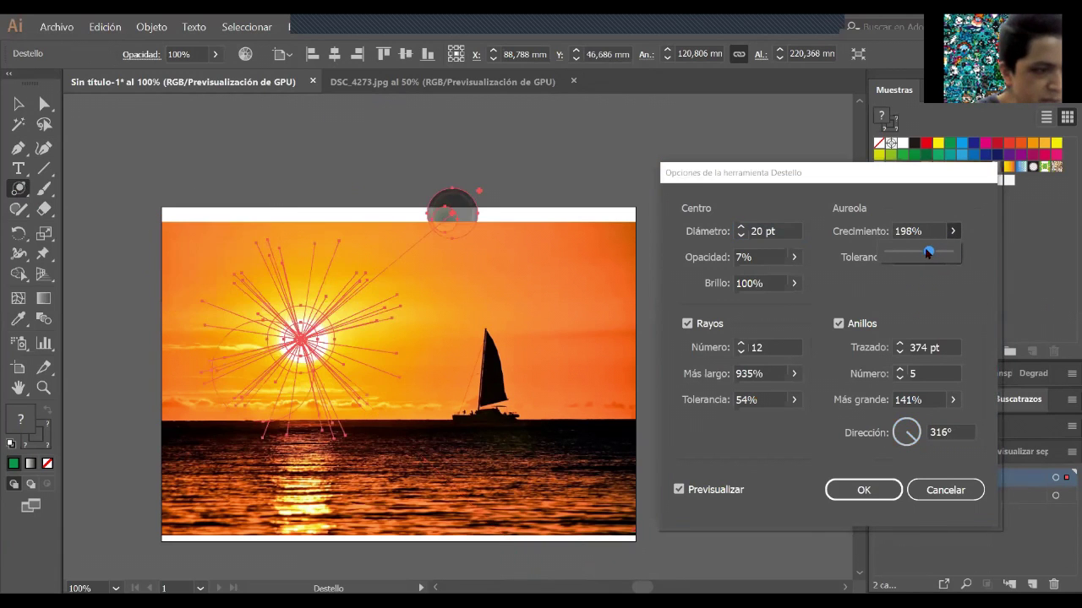
left_click(916, 437)
left_click(915, 435)
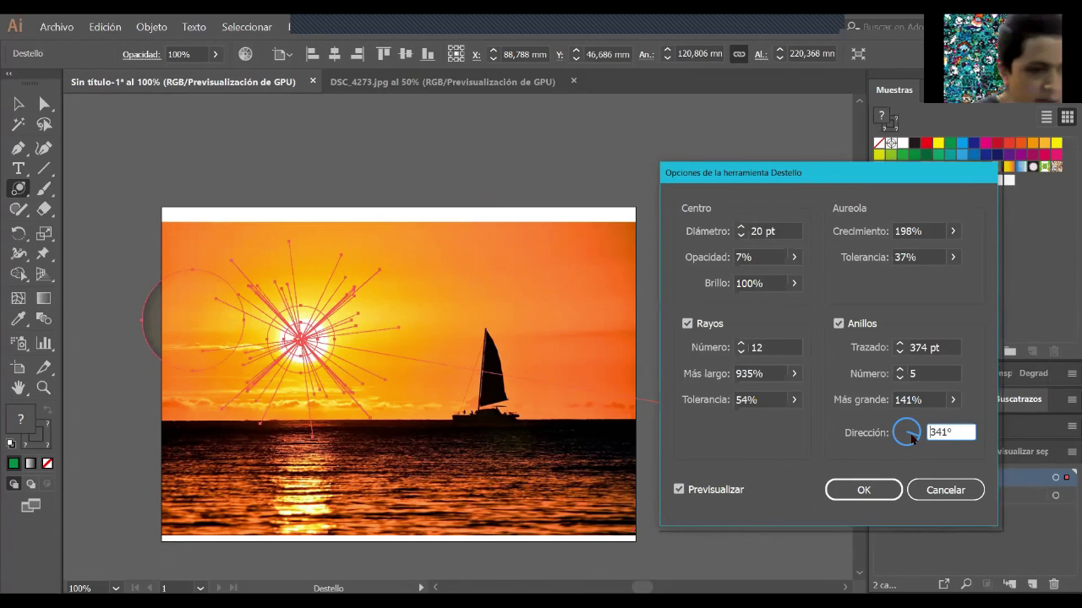
left_click(872, 493)
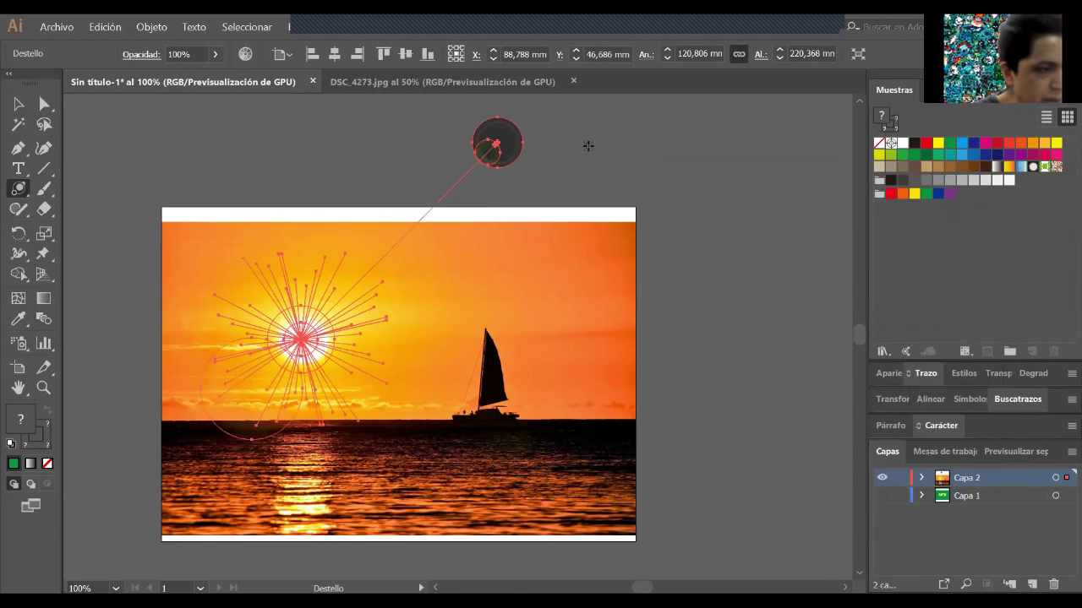
- Draw a lens flare centred on the sun, undo a stray move, and show the rulers
key("v")
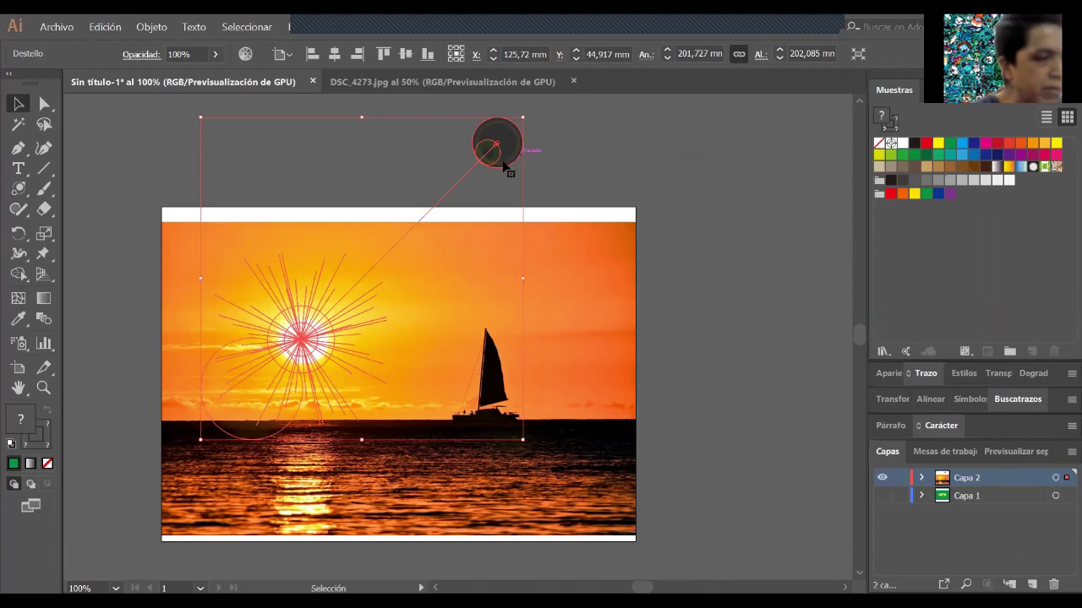
left_click(550, 145)
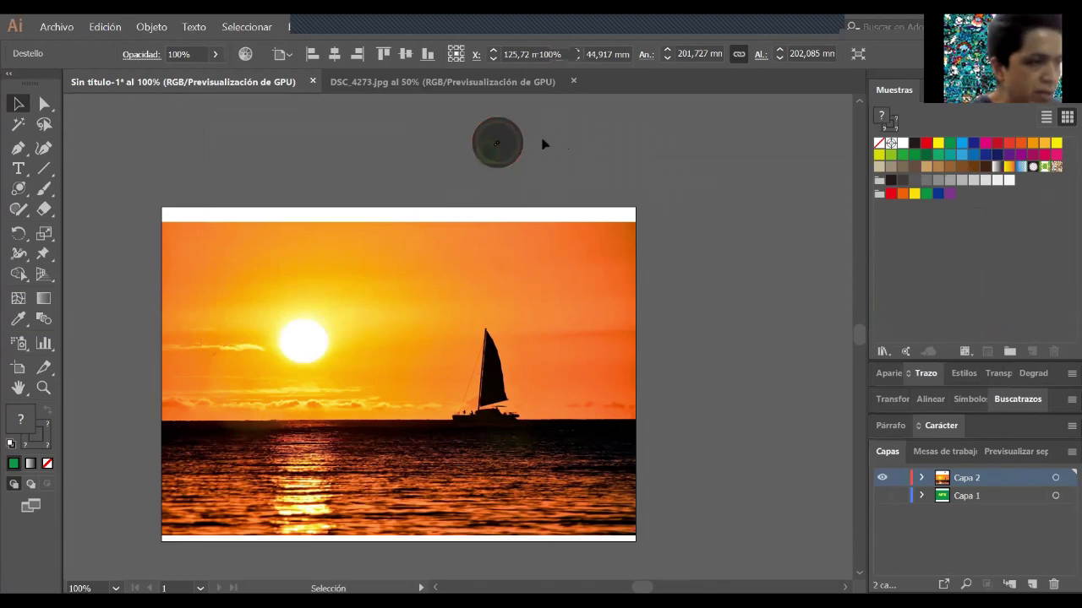
left_click(497, 144)
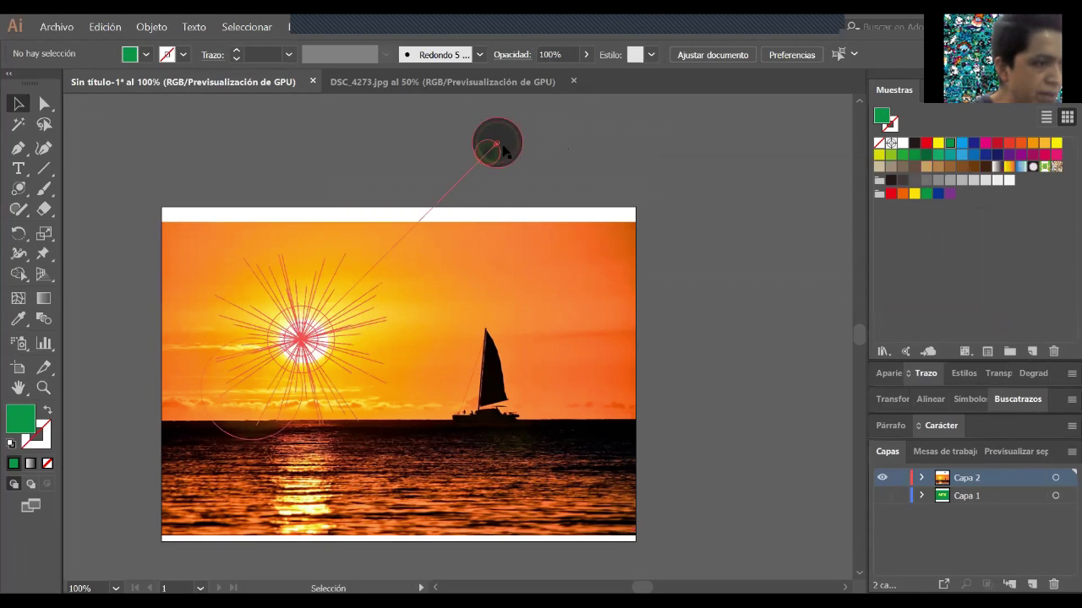
key("a")
left_click_drag(507, 144, 524, 162)
key("ctrl+z")
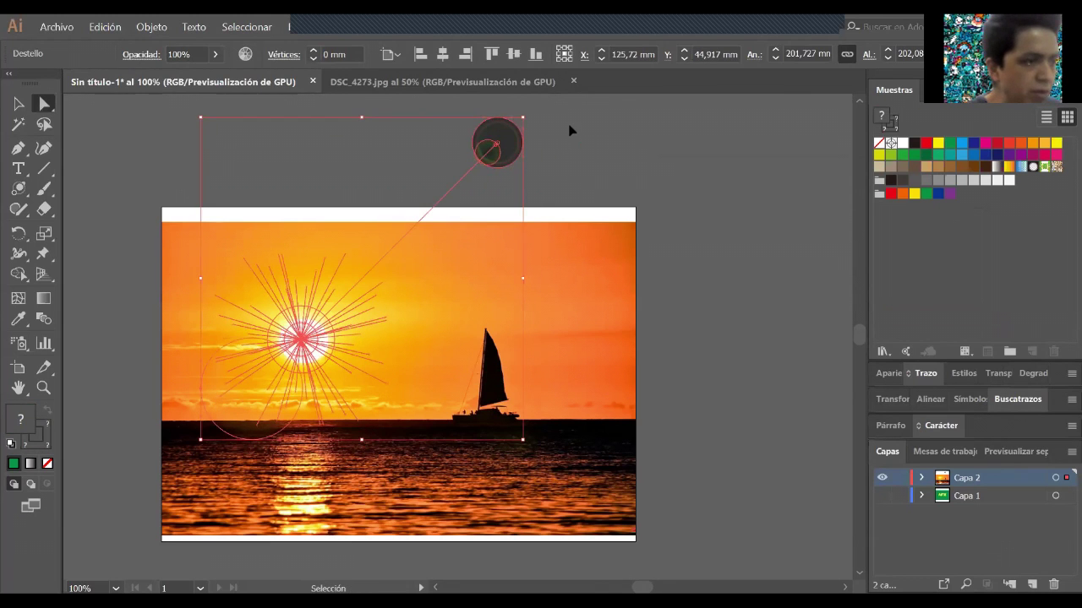
key("ctrl+r")
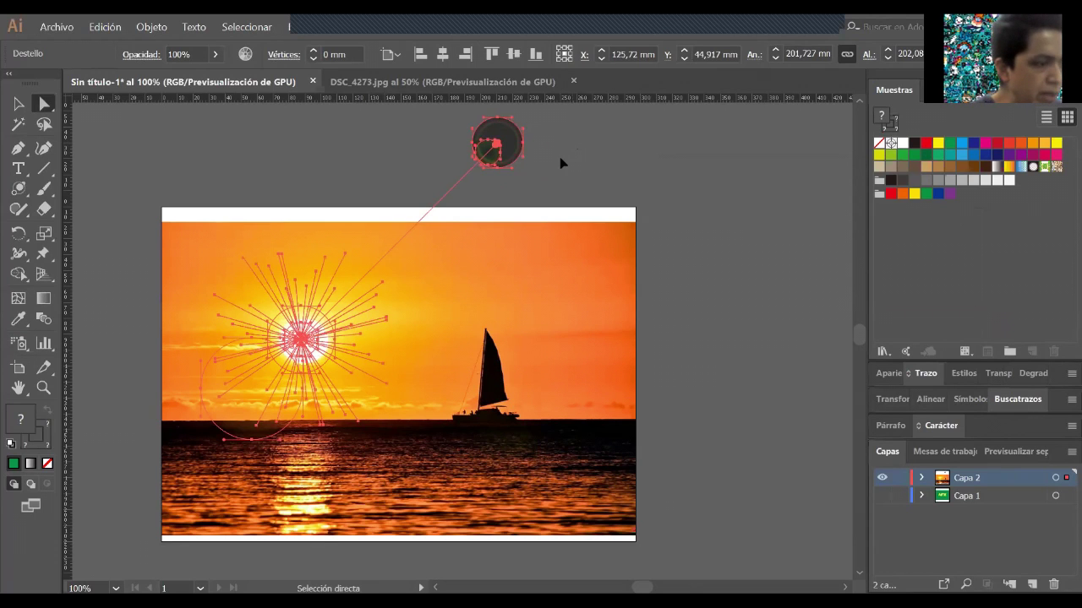
key("r")
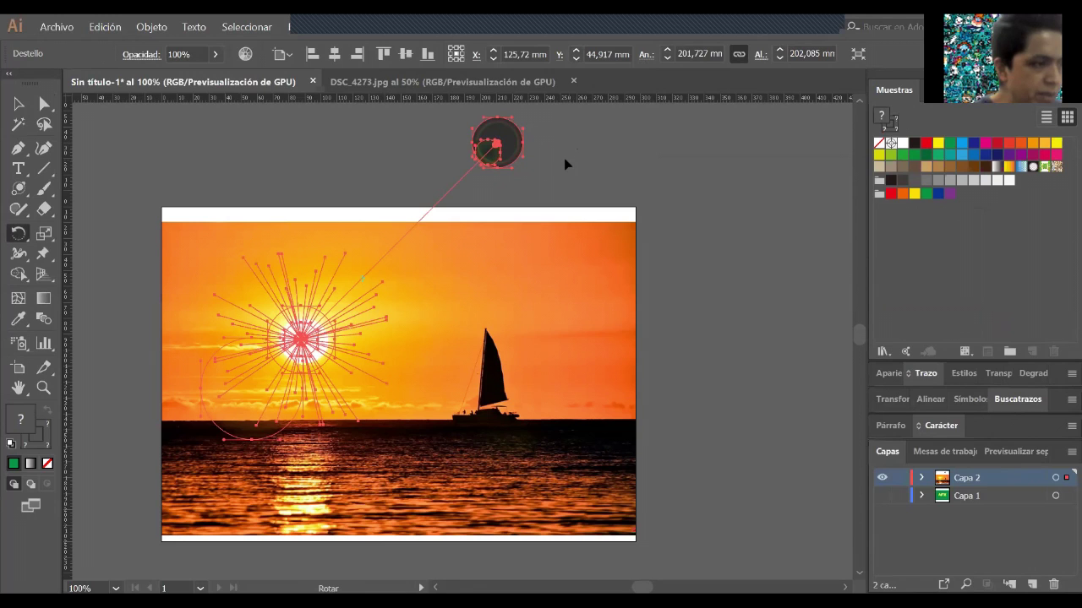
- Rotate the flare 282° using the Rotate dialog with Preview
key("Return")
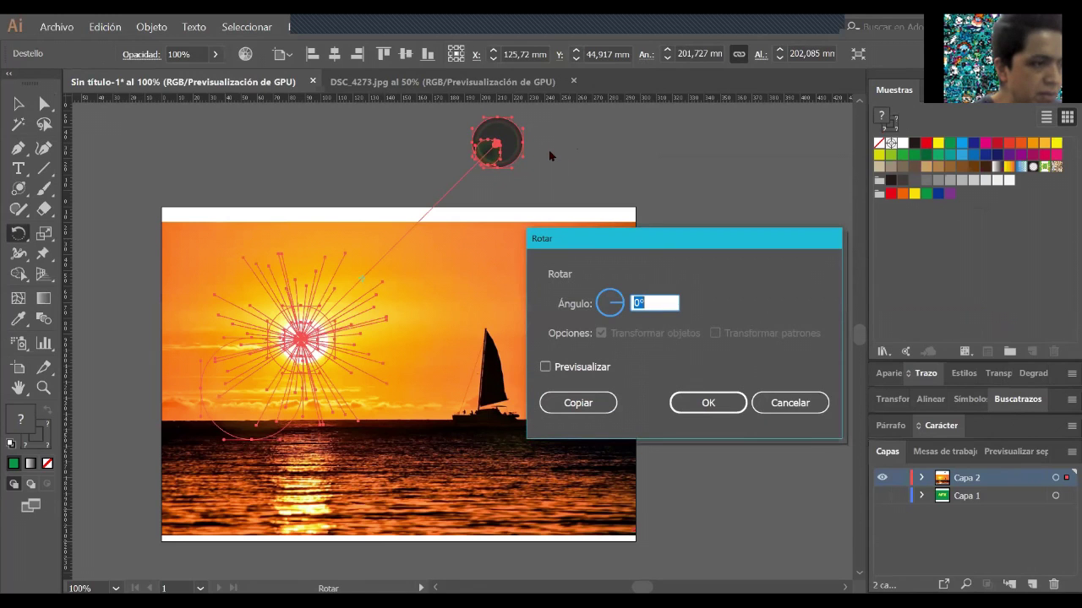
left_click(614, 312)
left_click(545, 367)
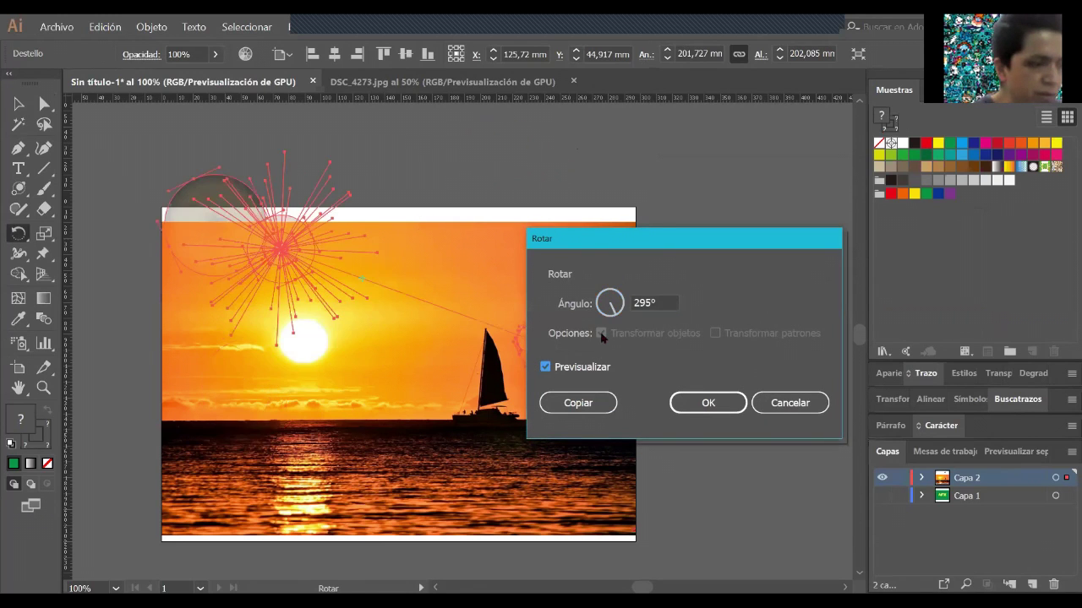
left_click(612, 314)
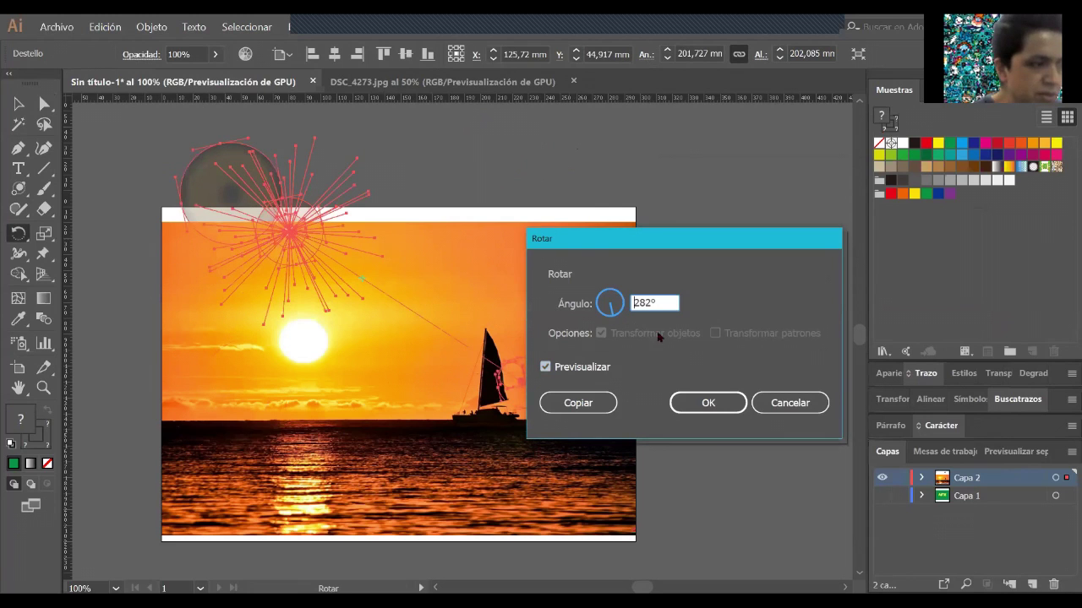
left_click(728, 401)
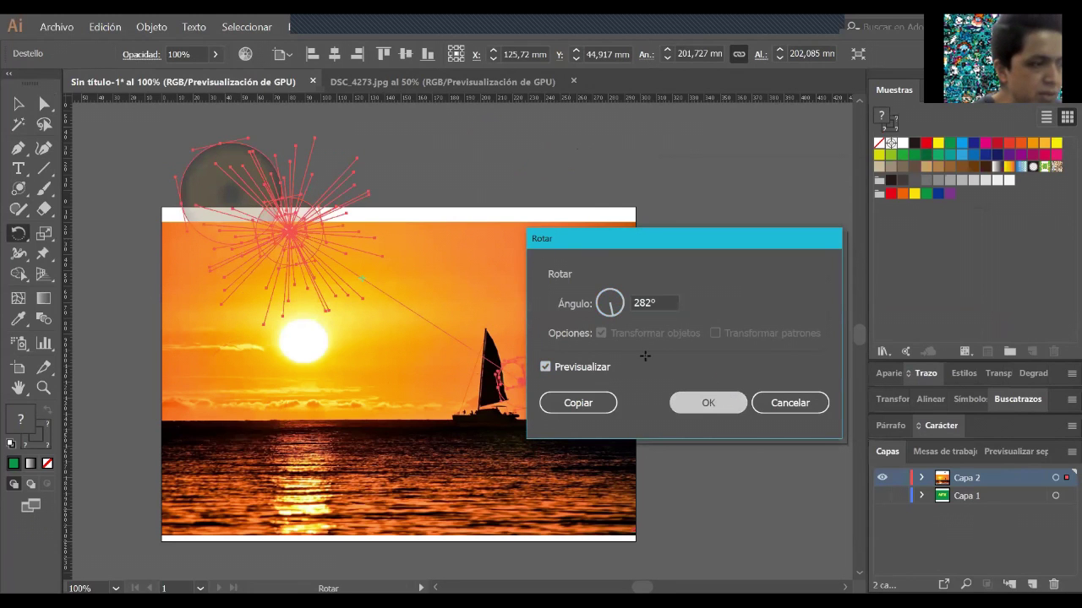
key("v")
- Move the rotated flare back onto the sun and deselect it
left_click_drag(309, 264, 329, 370)
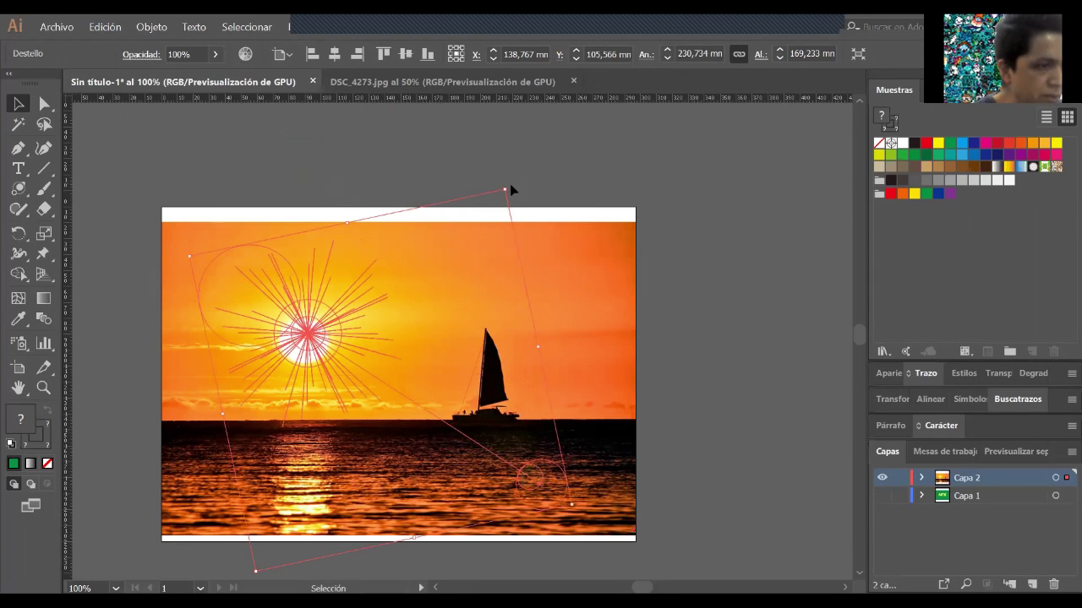
left_click_drag(507, 190, 514, 193)
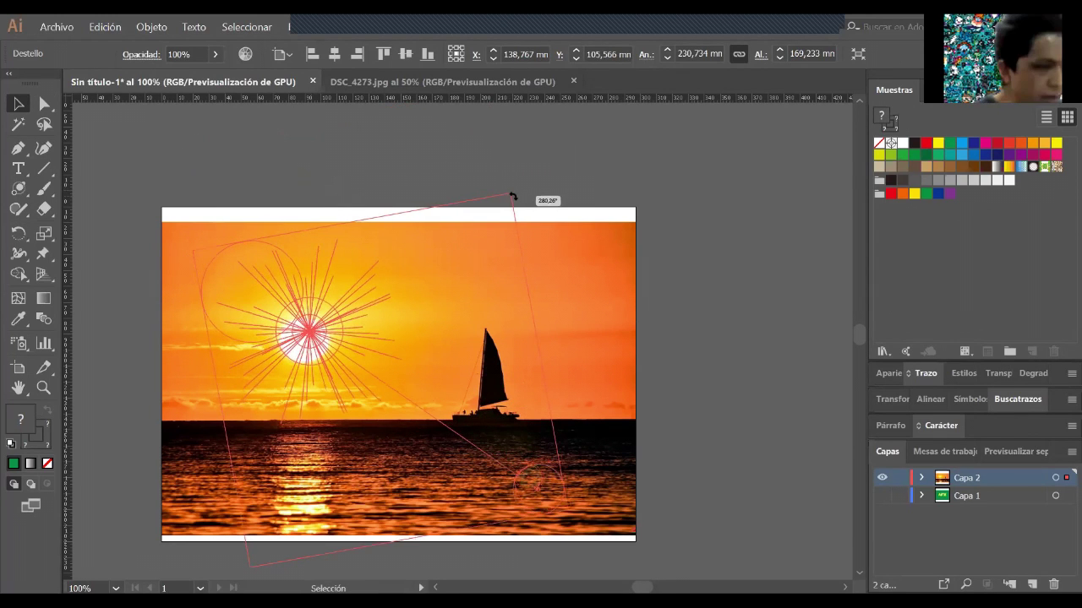
left_click_drag(327, 345, 319, 350)
left_click(674, 367)
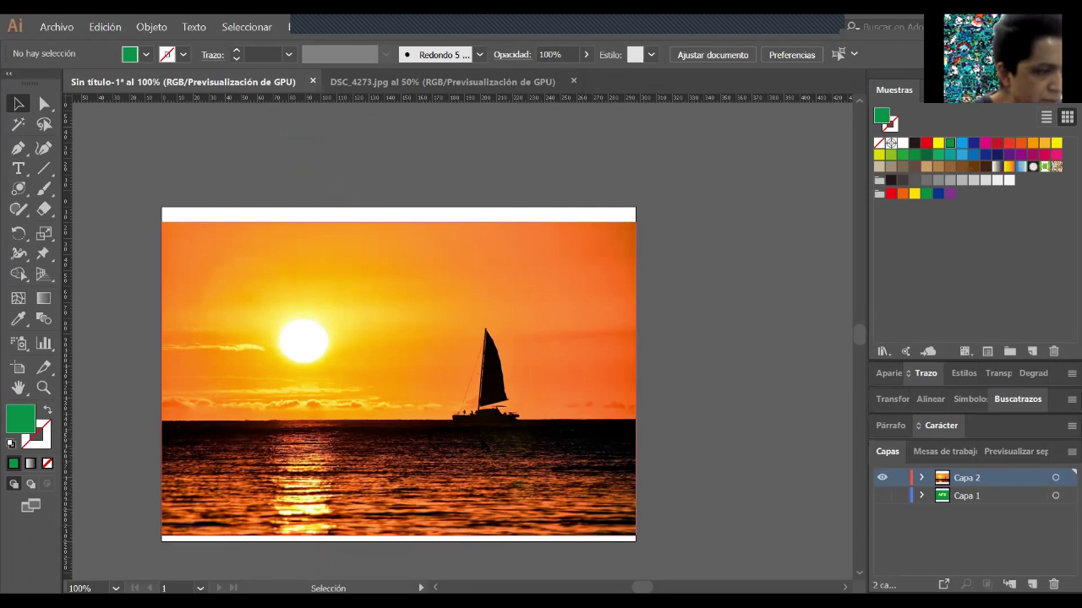
- Expand Capa 2, select its <Imagen> item, and show the Transparency settings
scroll(528, 464, "up", 2)
scroll(528, 464, "down", 2)
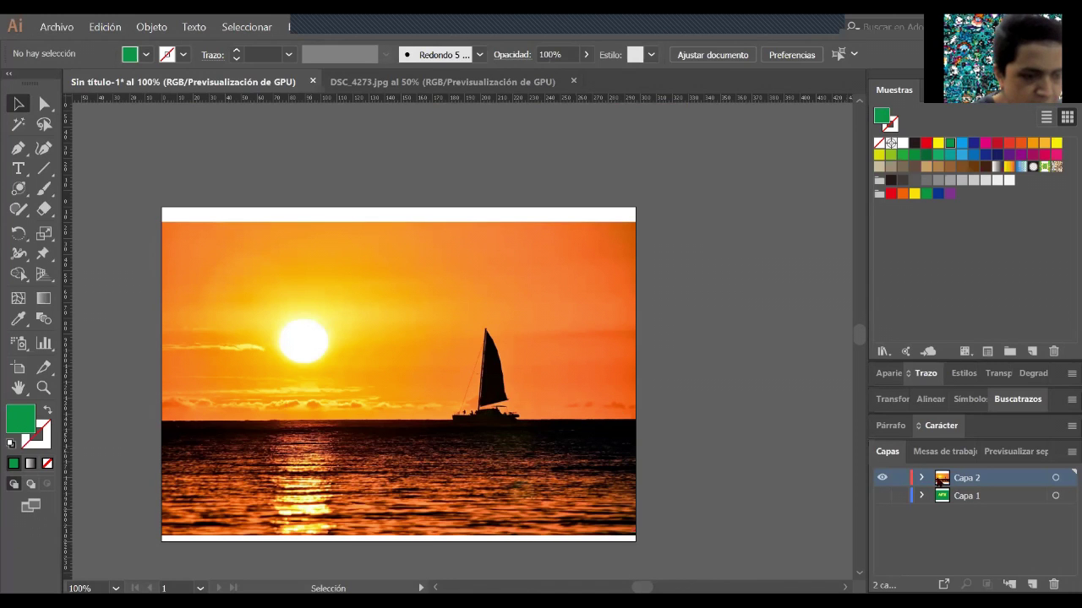
left_click(921, 479)
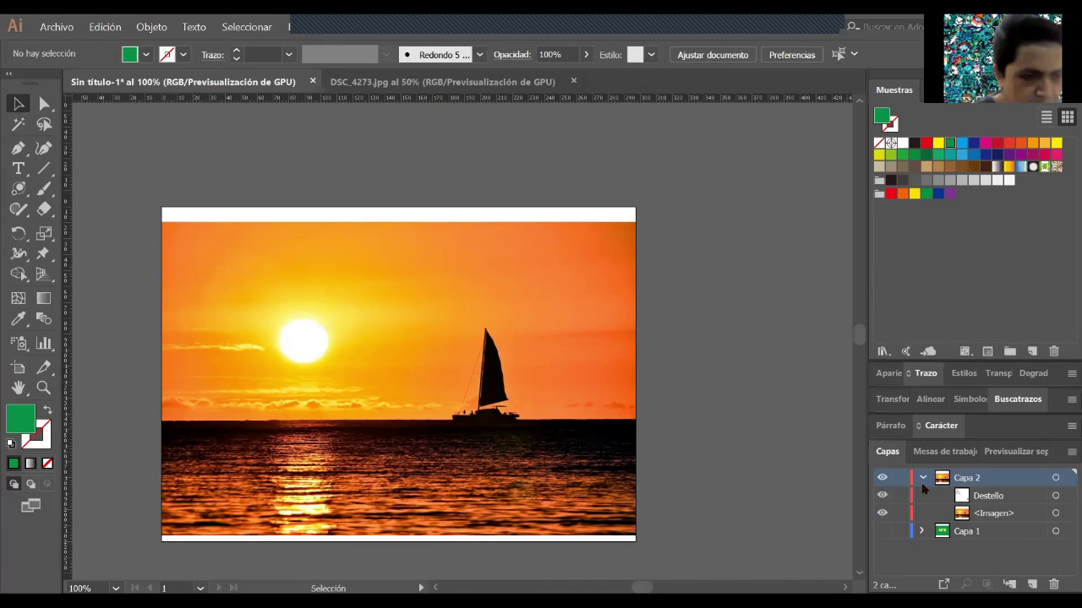
left_click(991, 513)
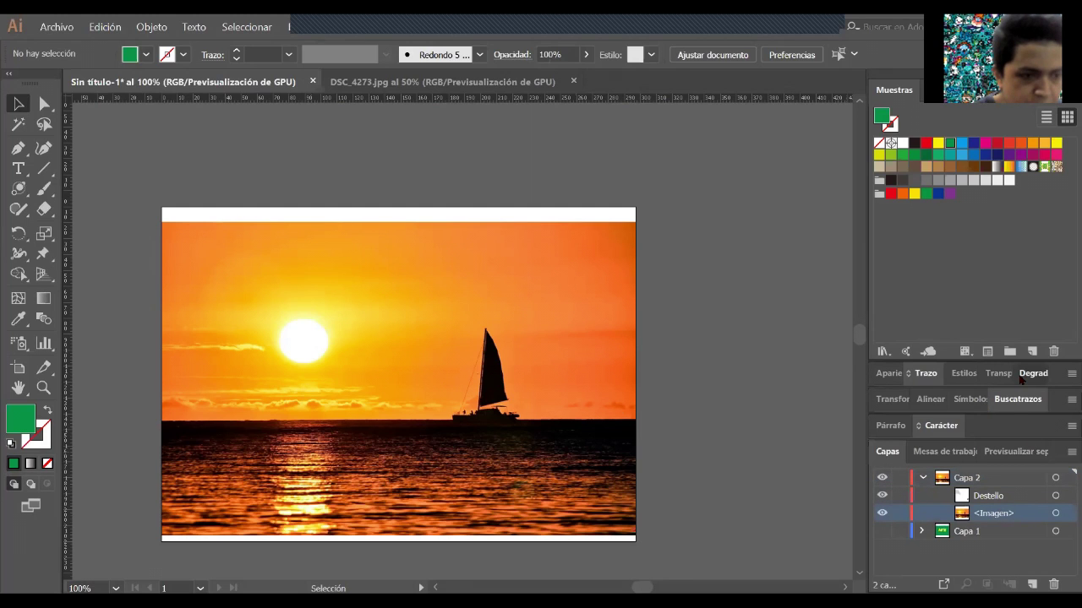
left_click(998, 372)
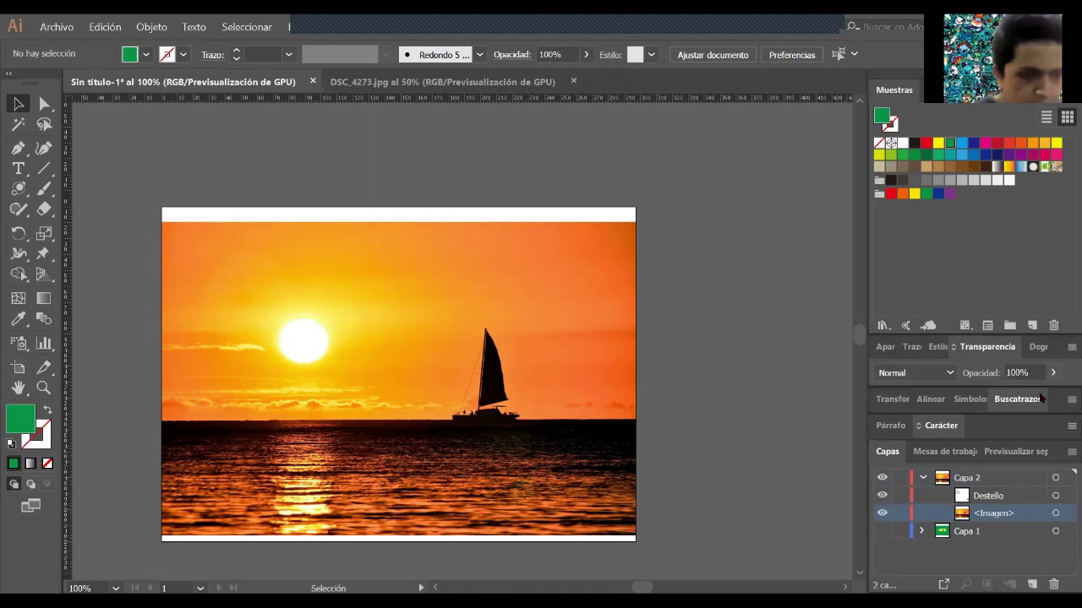
- Try lower opacity values for the photo, such as 36% and 18%
left_click(1053, 373)
left_click_drag(1053, 393, 1012, 400)
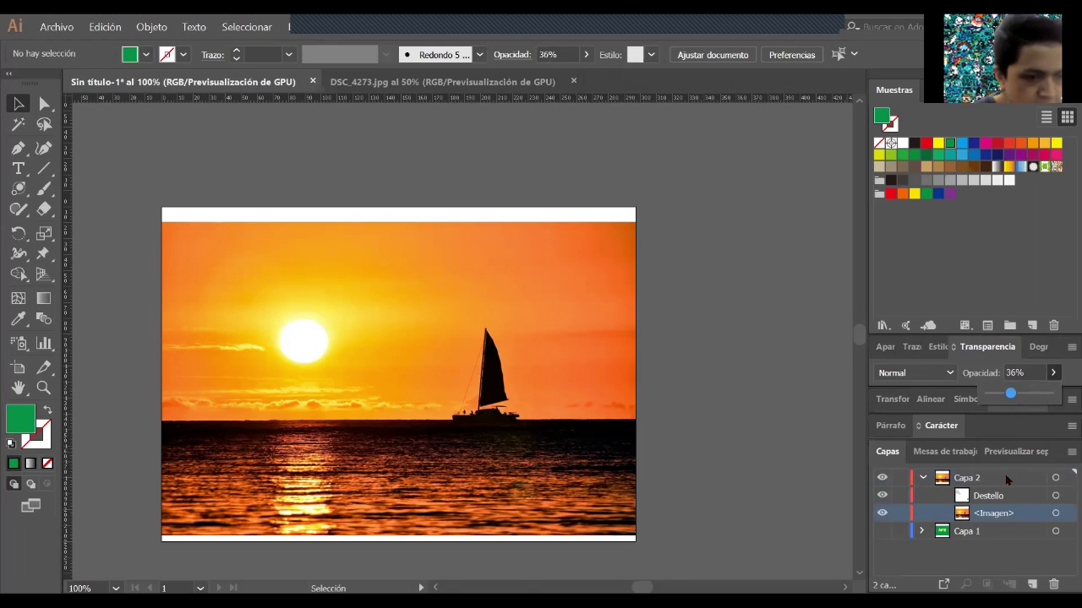
left_click(1023, 412)
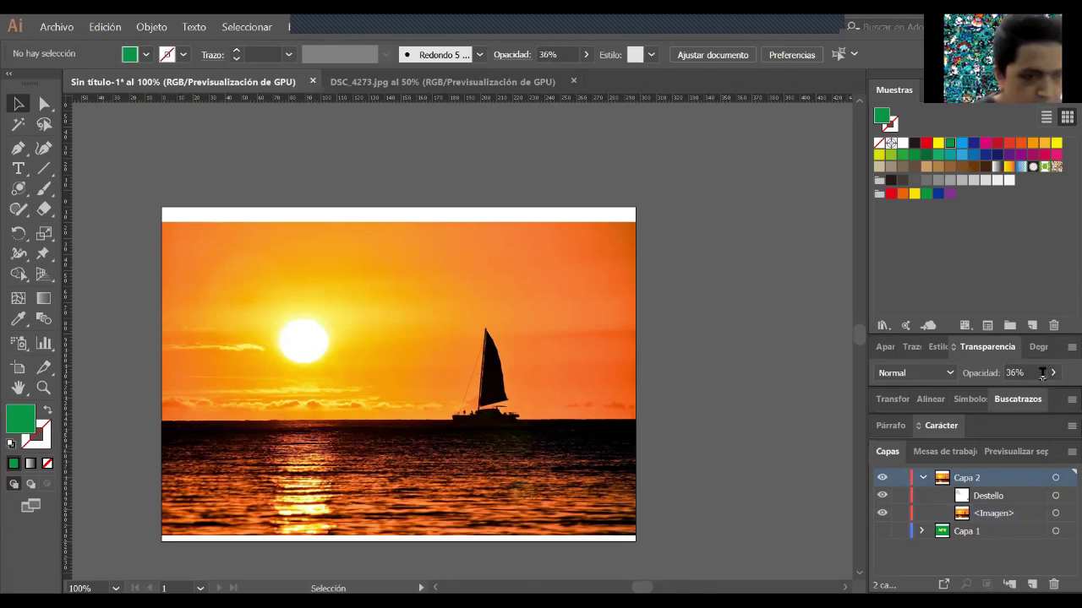
left_click(1044, 375)
left_click(1053, 372)
left_click_drag(1016, 395, 1067, 395)
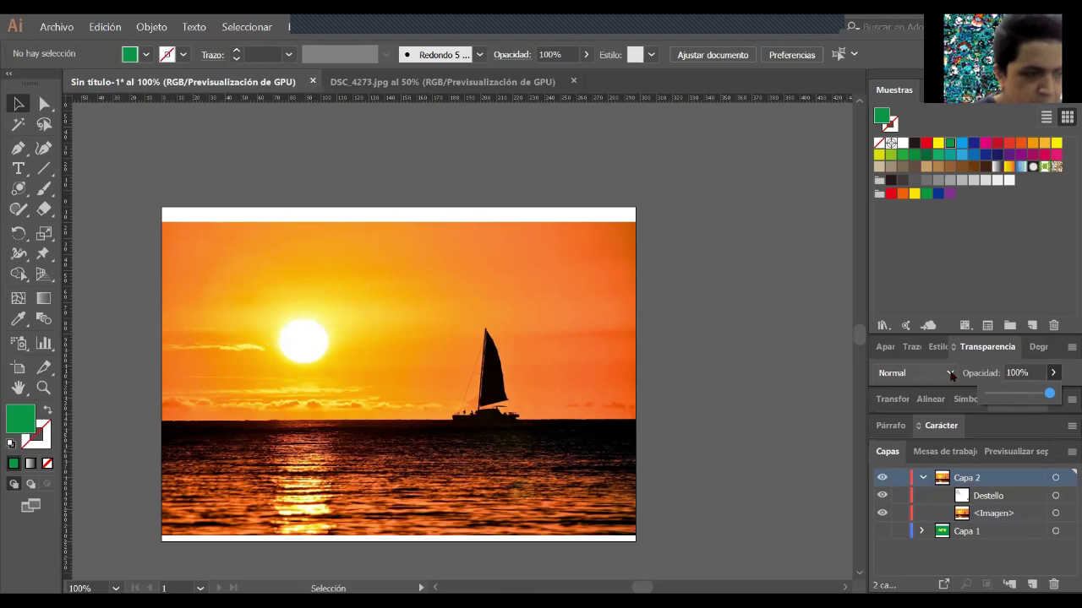
- Redraw the sun's lens flare with a 21 pt centre, 100% opacity and 88% halo fuzziness
key("ctrl+plus")
scroll(292, 309, "down", 3)
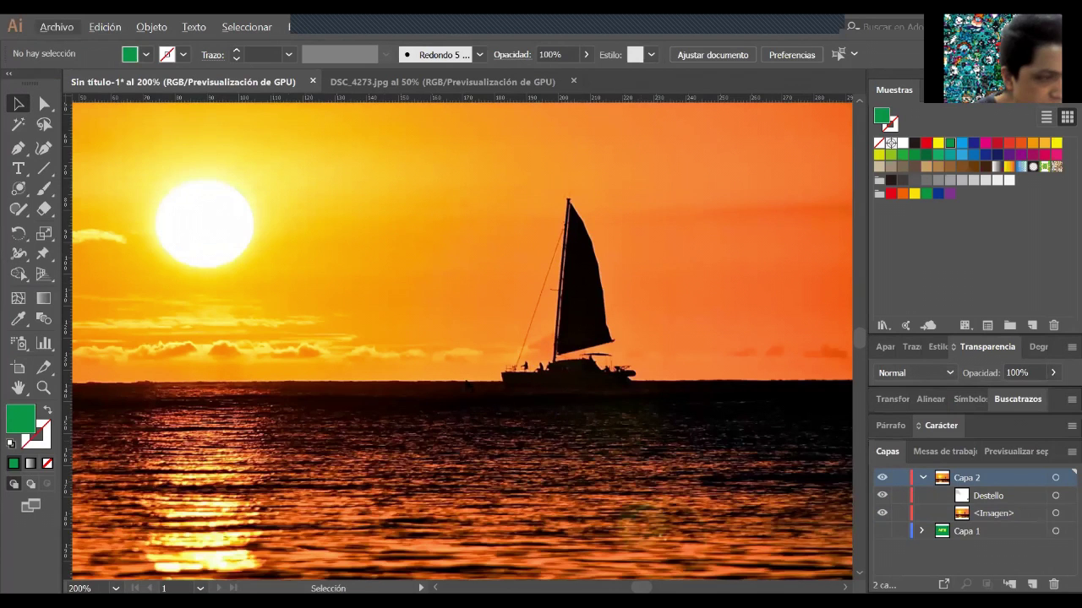
left_click_drag(369, 310, 497, 327)
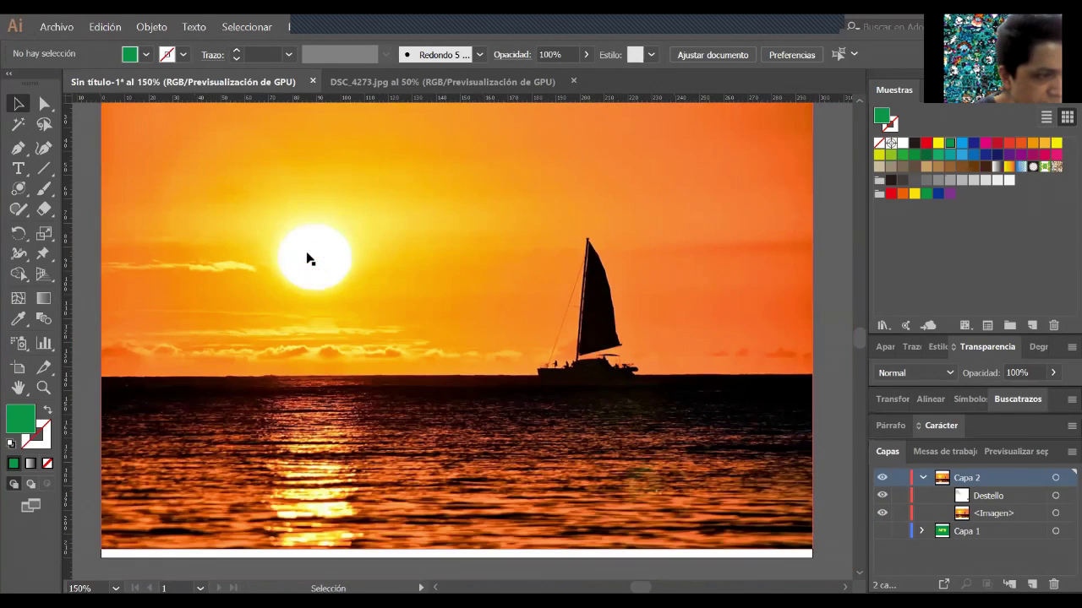
key("ctrl+minus")
left_click(313, 260)
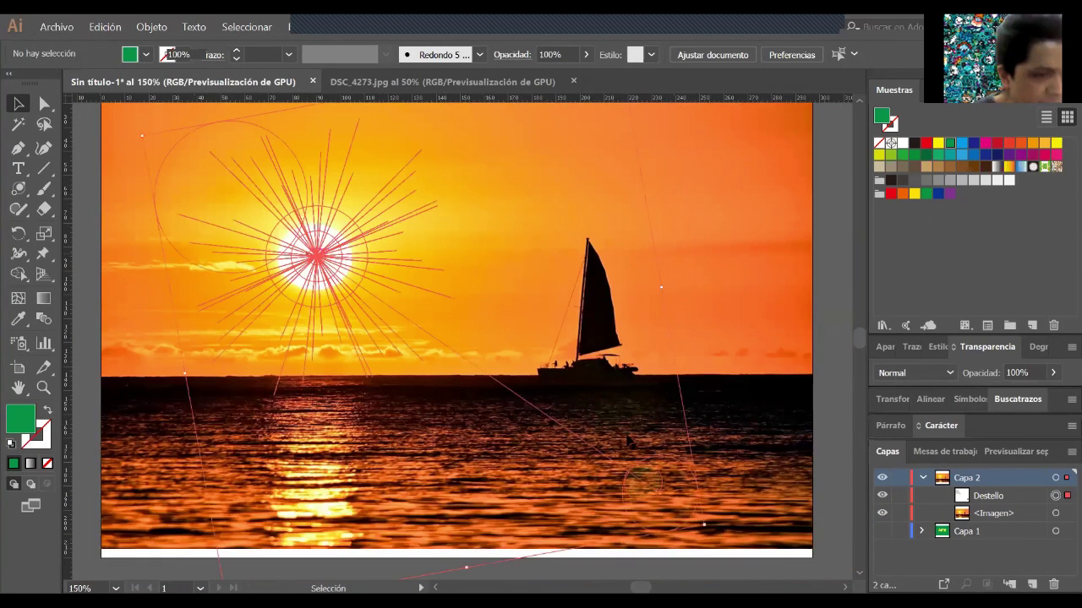
left_click(16, 187)
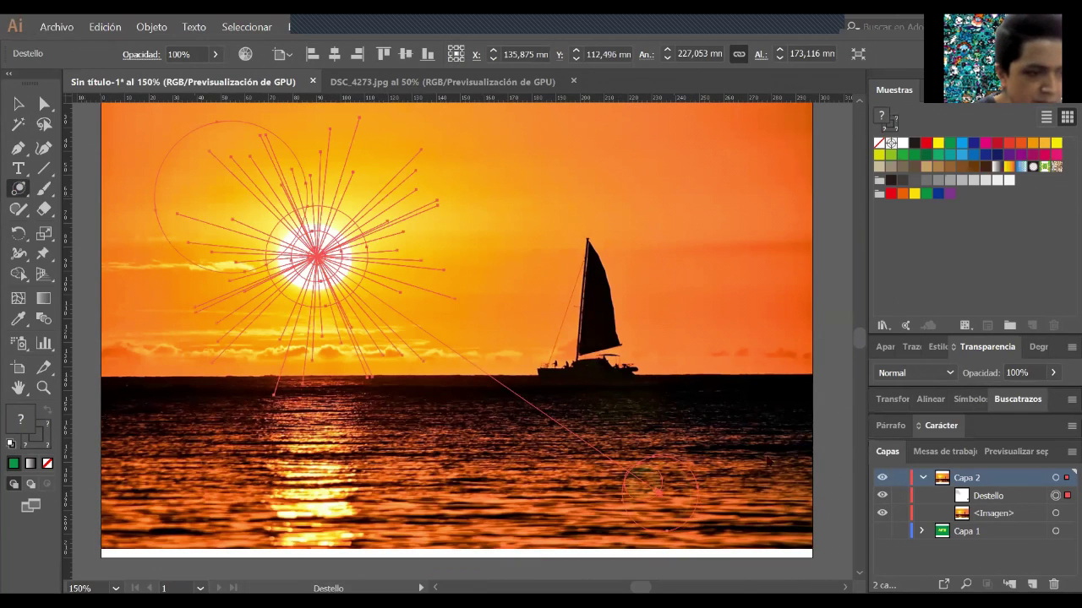
key("Return")
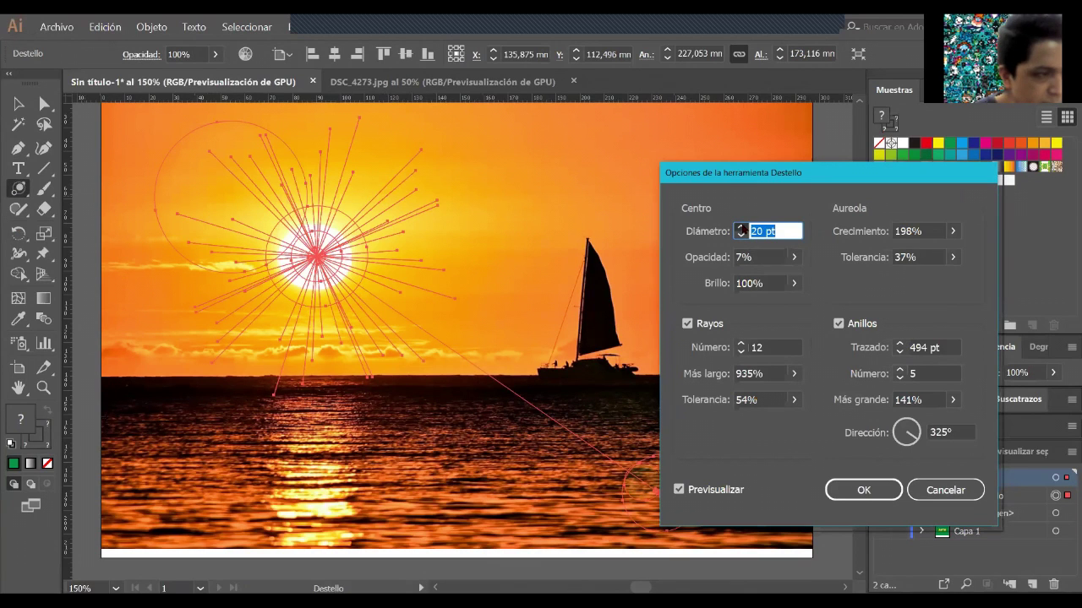
key("Up")
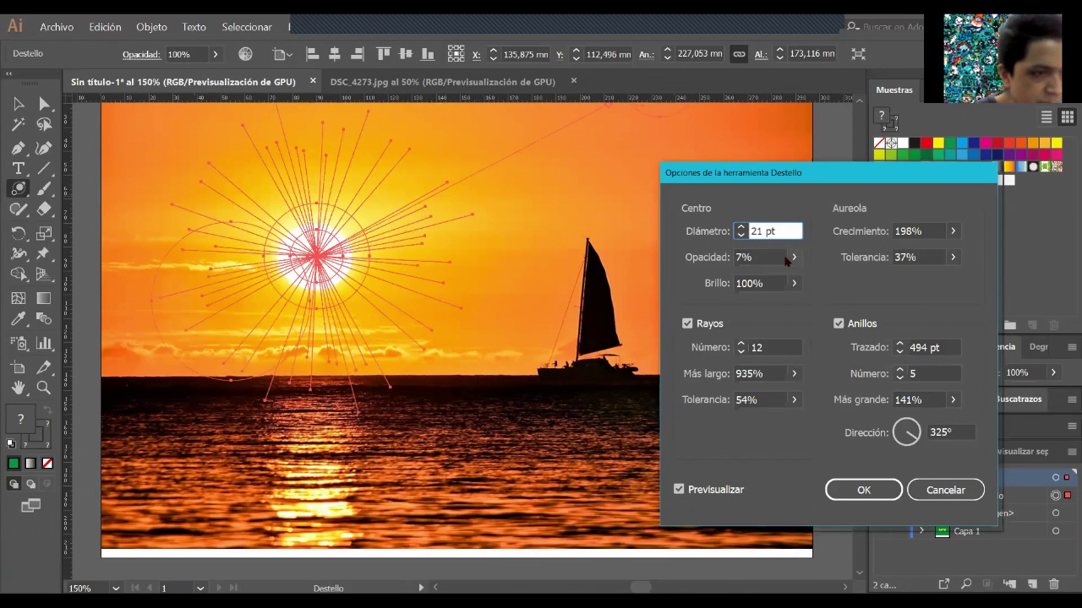
left_click(794, 284)
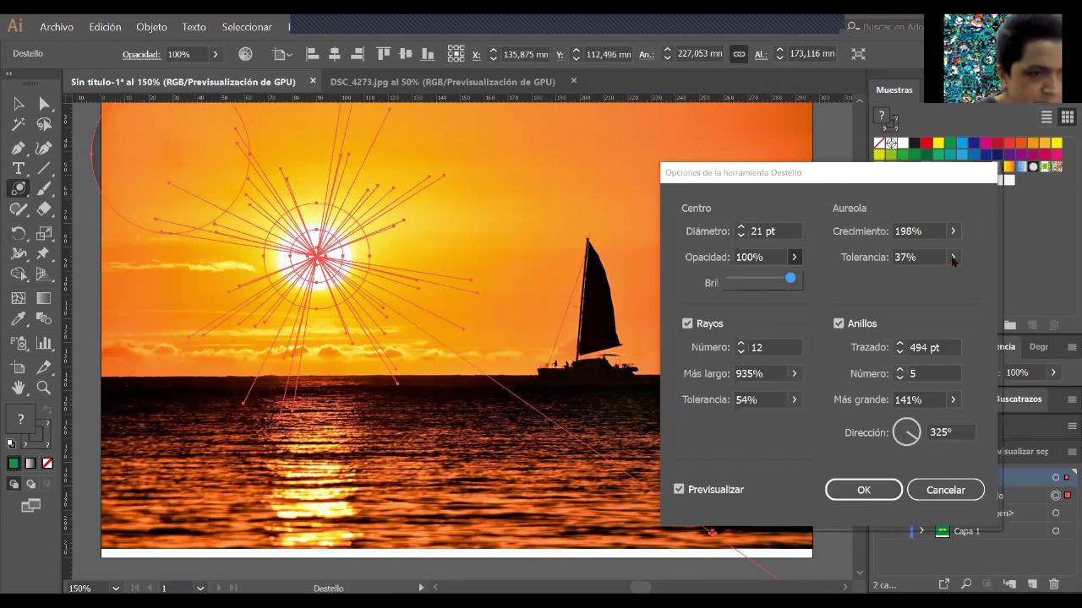
left_click_drag(933, 284, 941, 278)
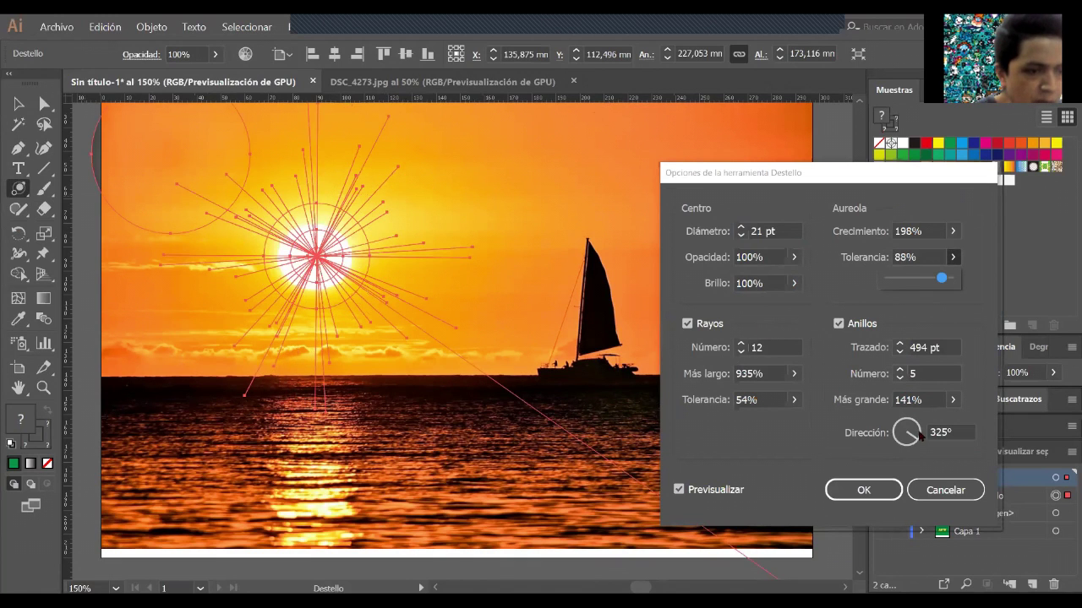
left_click(866, 490)
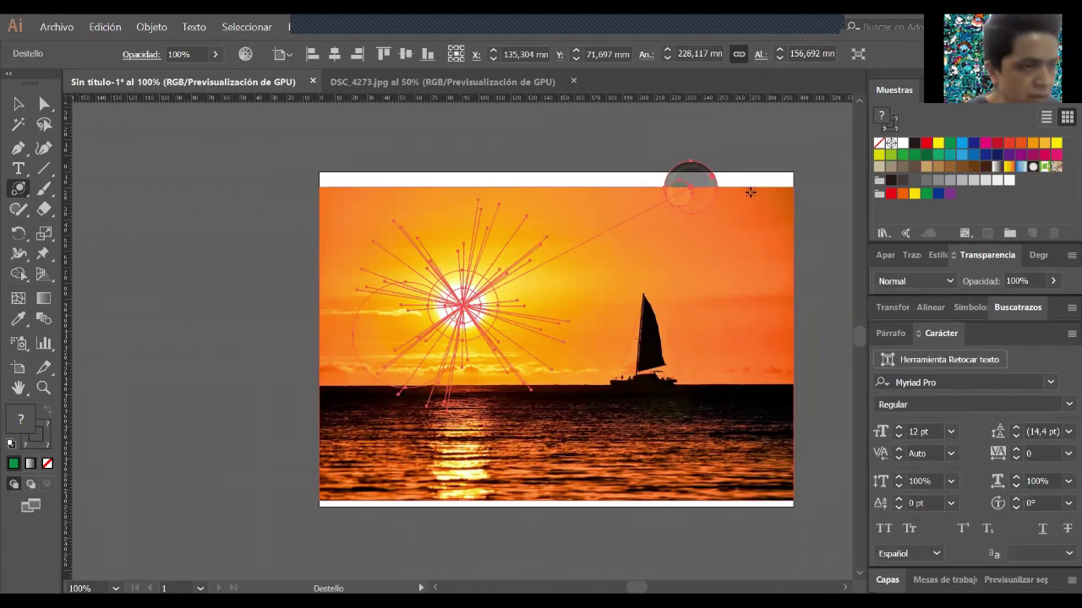
key("v")
left_click_drag(736, 191, 744, 249)
left_click_drag(458, 301, 454, 309)
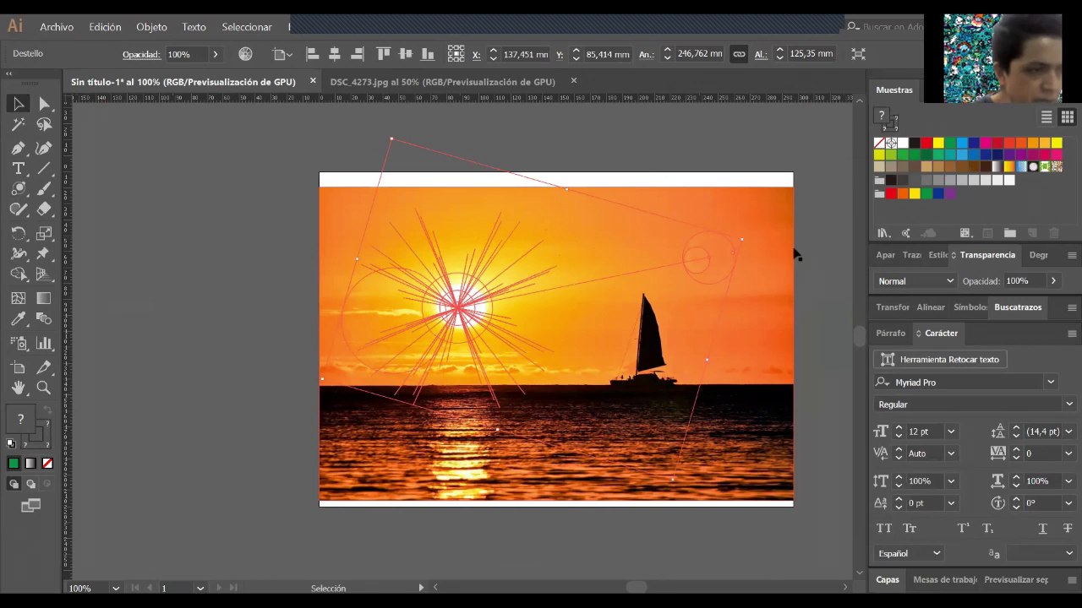
left_click(640, 149)
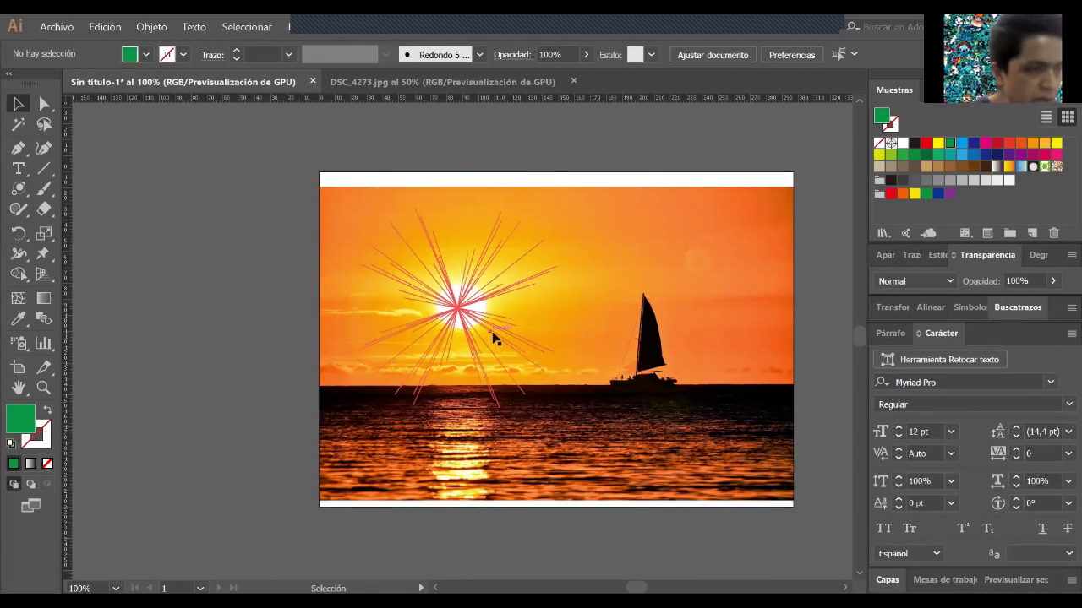
scroll(496, 338, "up", 1)
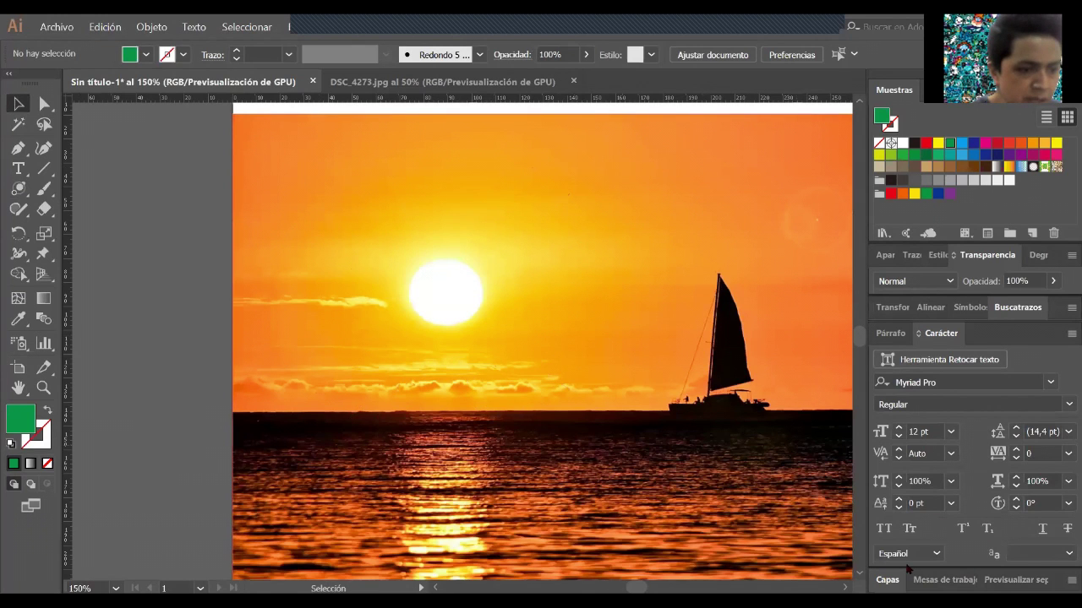
key("F7")
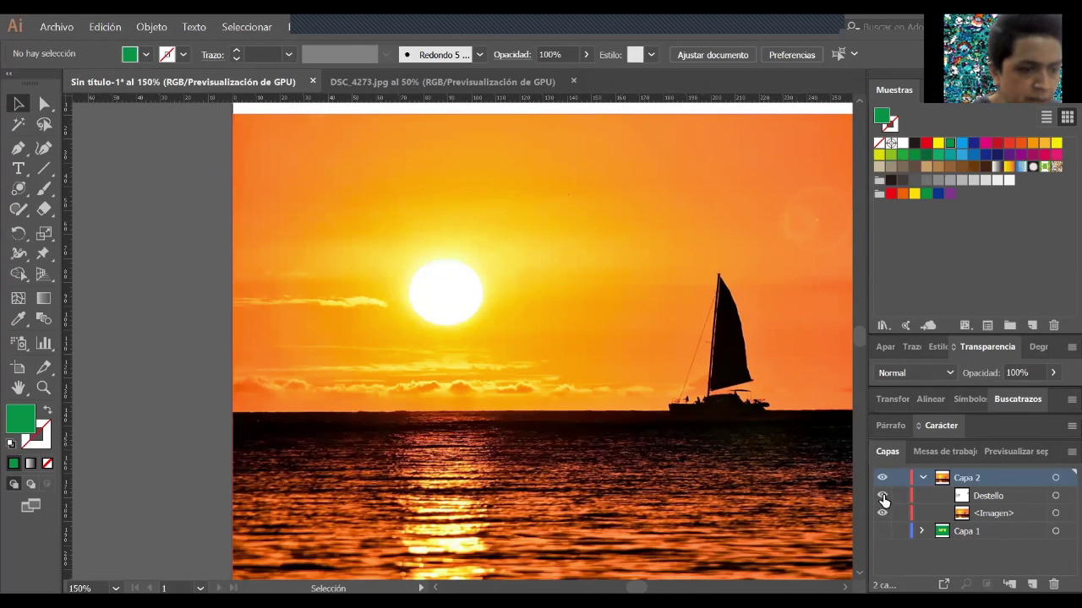
scroll(732, 396, "down", 1)
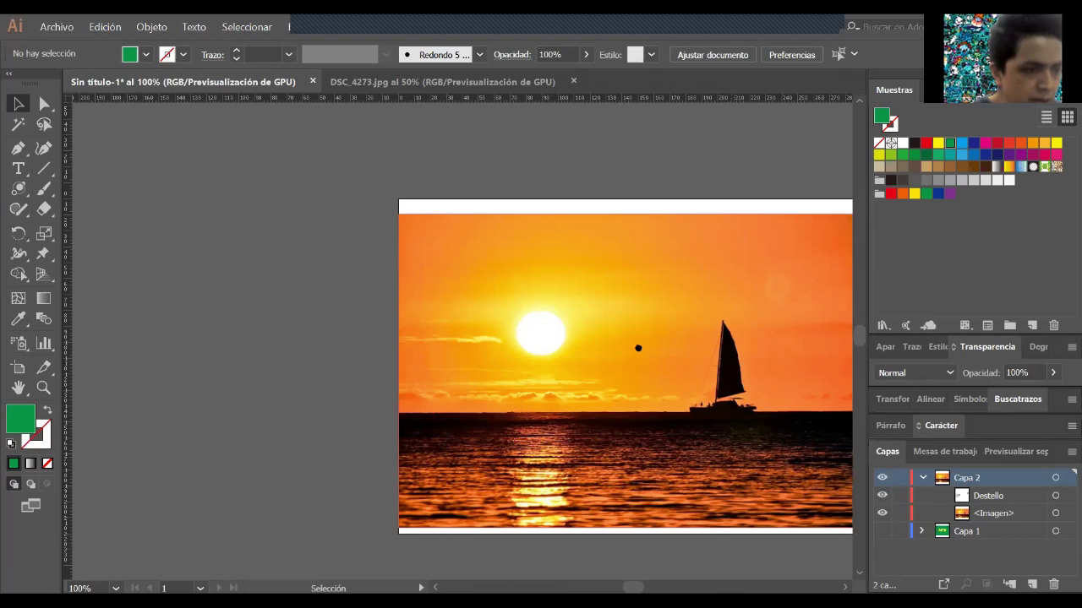
left_click(884, 497)
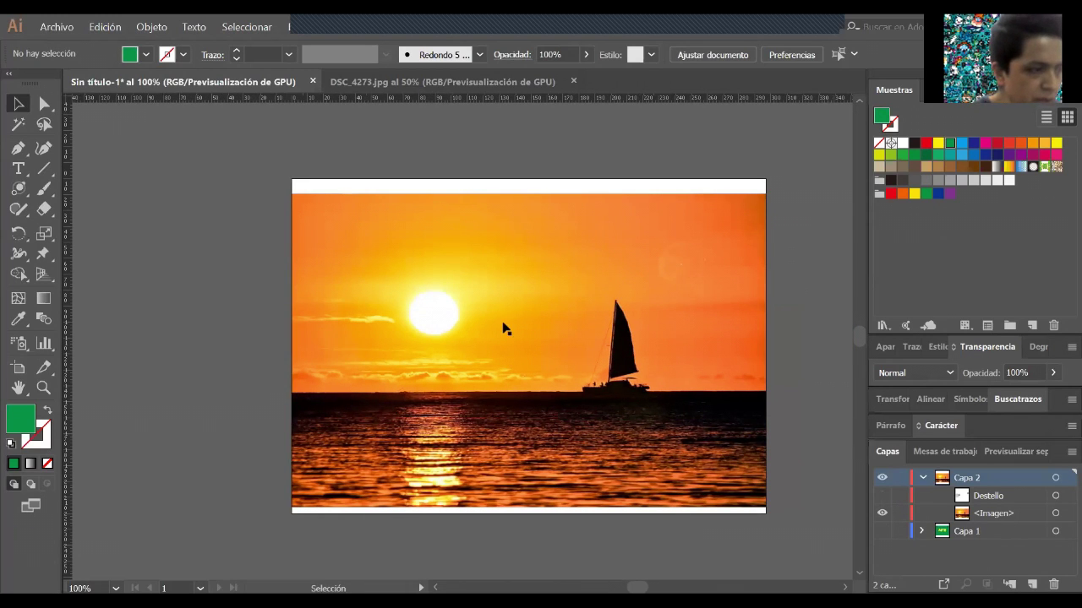
key("ctrl+plus")
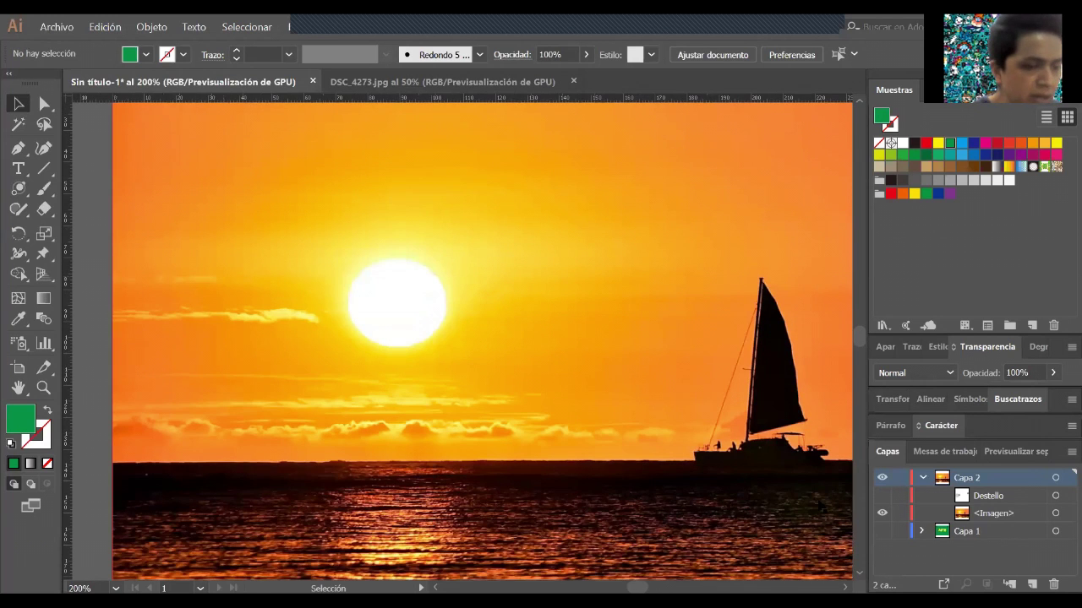
left_click(882, 497)
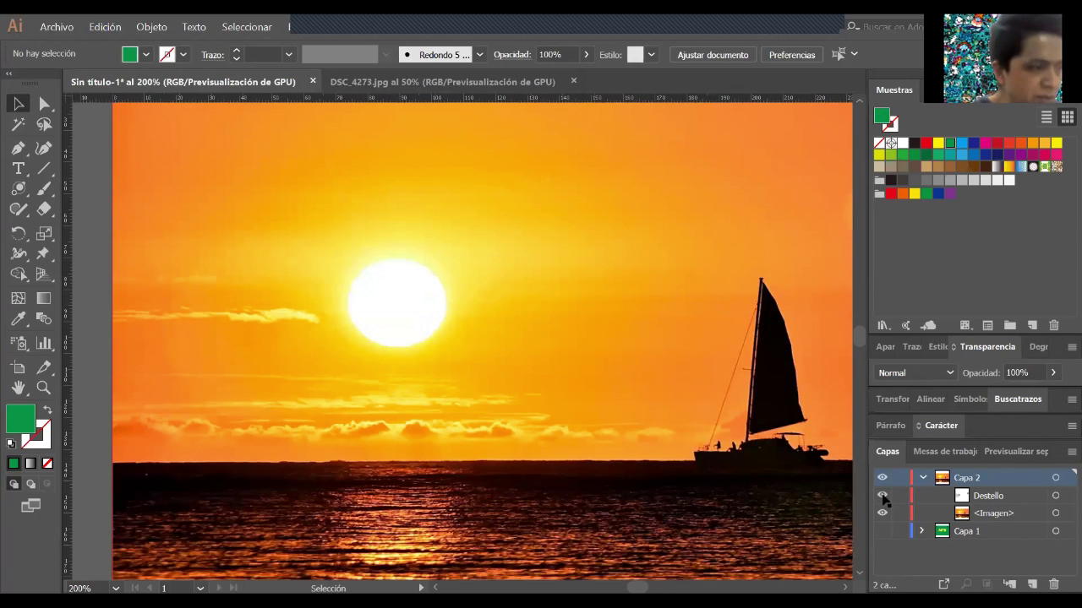
key("ctrl+minus")
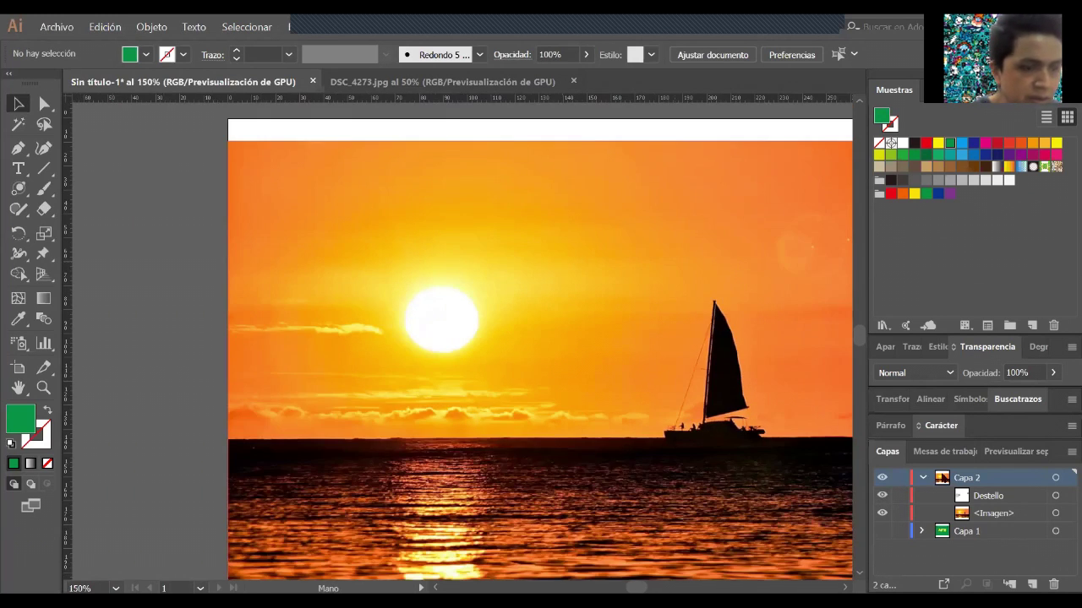
left_click_drag(811, 371, 754, 384)
left_click(882, 496)
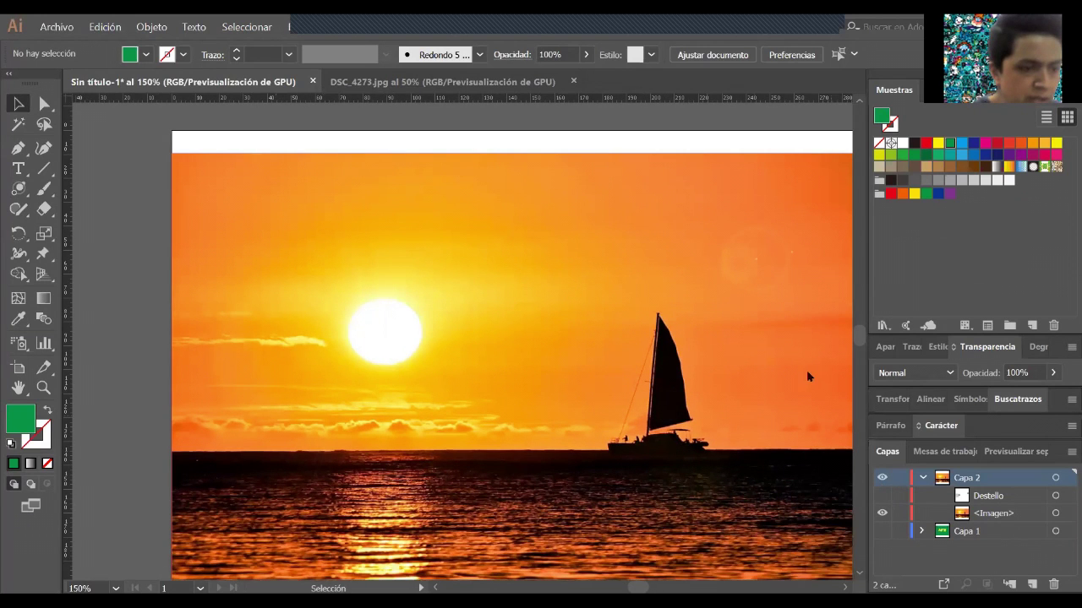
left_click(882, 496)
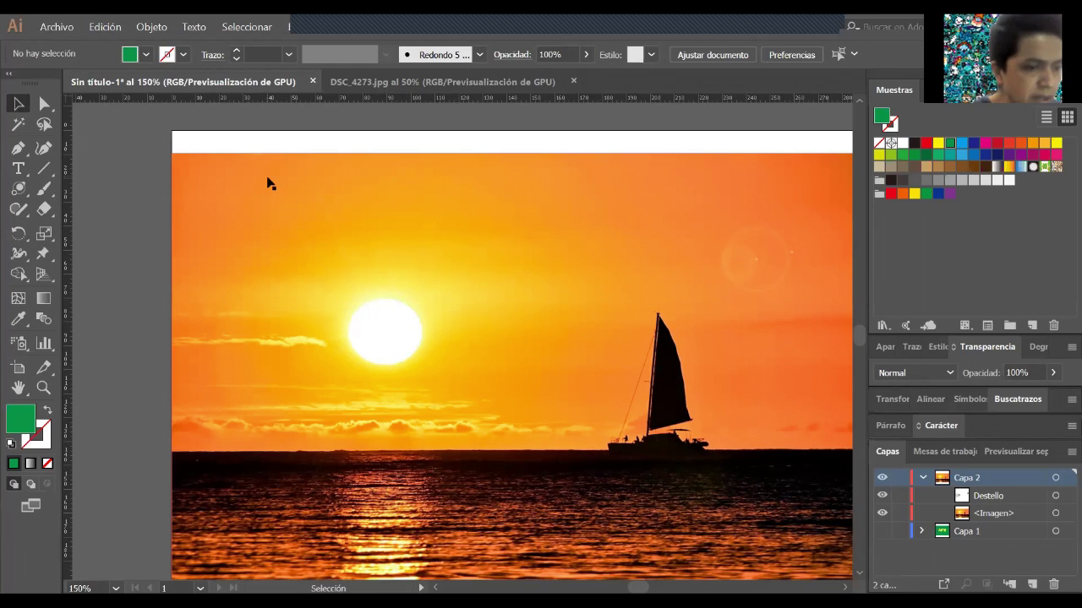
- In the browser, replace the ATARDECER image search with 'anochecer'
key("alt+Tab")
double_click(116, 118)
type("ano")
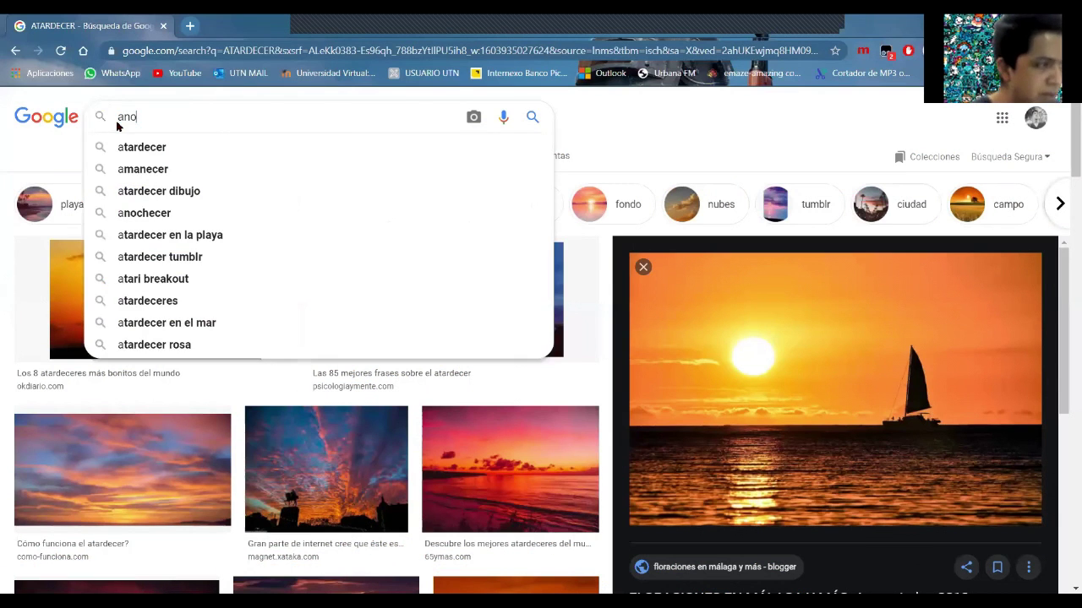
type("checer")
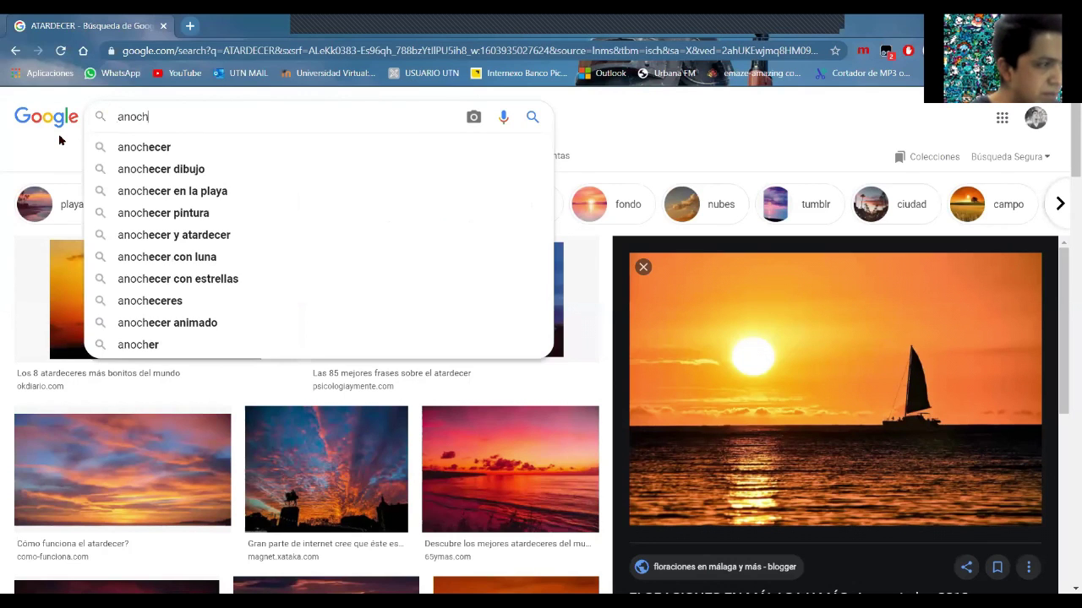
key("Down")
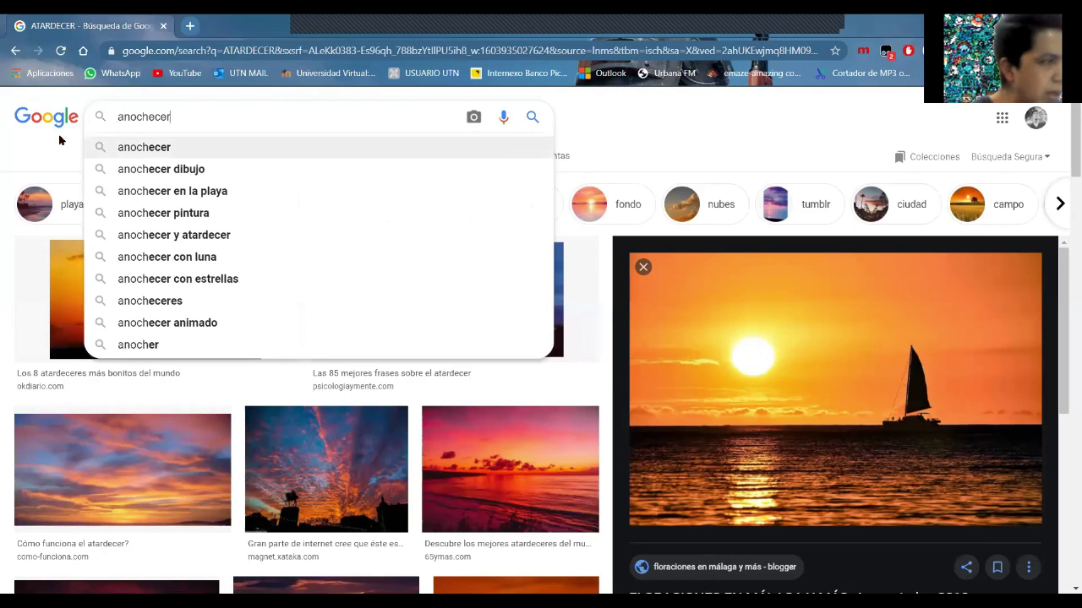
key("Return")
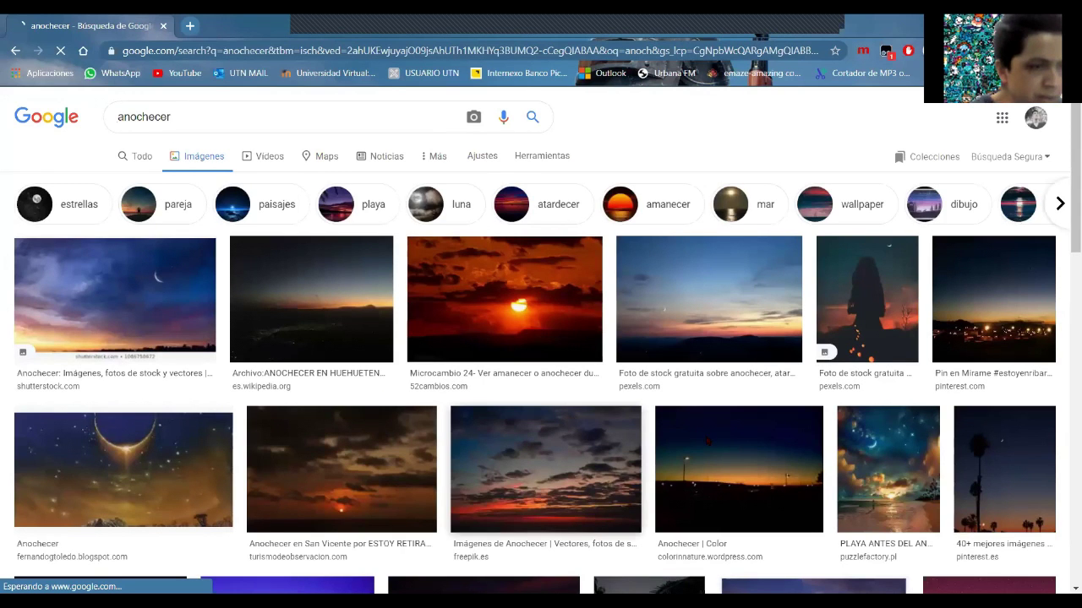
- Narrow the anochecer image results to the paisajes chip
scroll(734, 310, "down", 5)
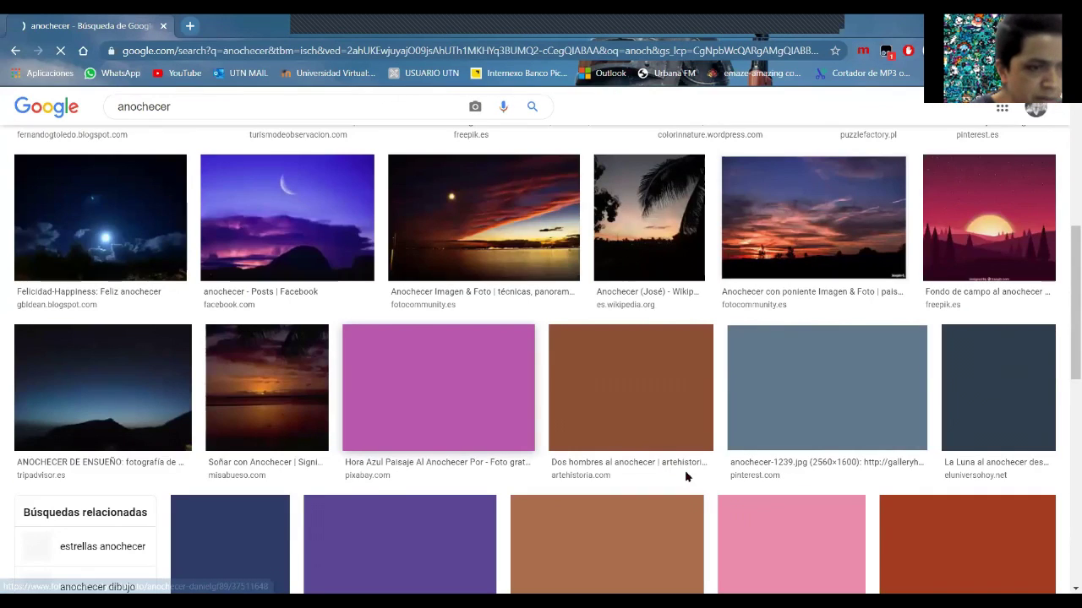
scroll(733, 480, "up", 2)
scroll(865, 461, "up", 3)
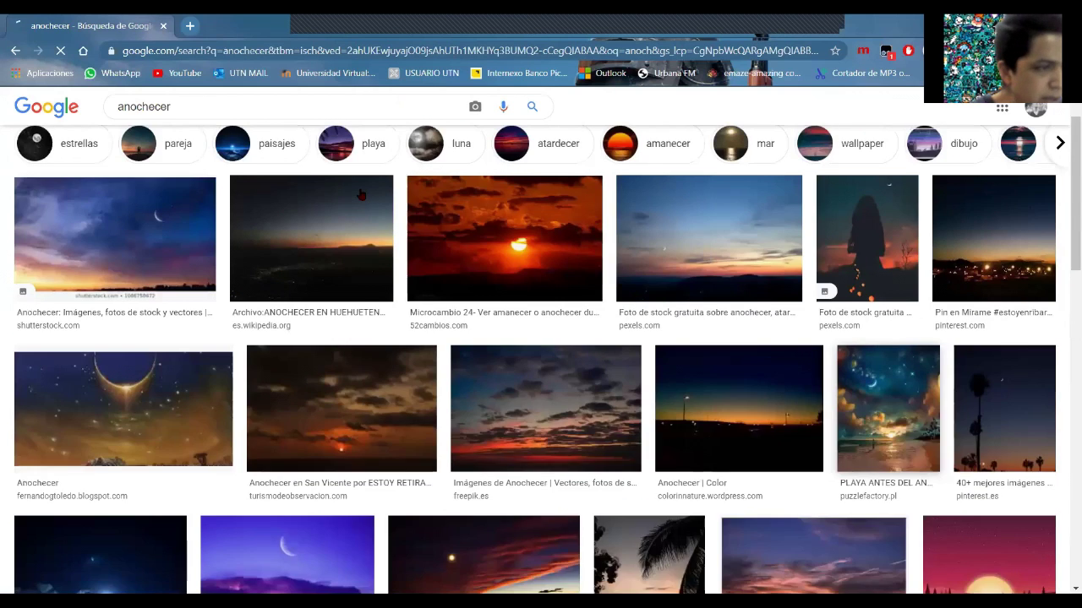
left_click(261, 204)
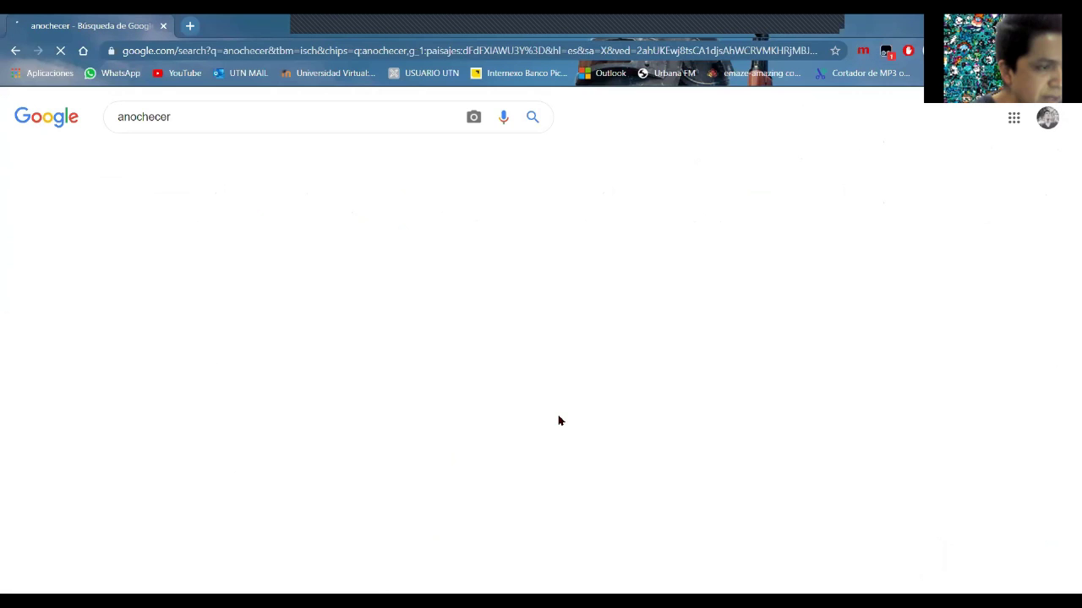
- Save the purple moonlit-tree picture with Guardar imagen como, then return to Illustrator
scroll(558, 420, "down", 2)
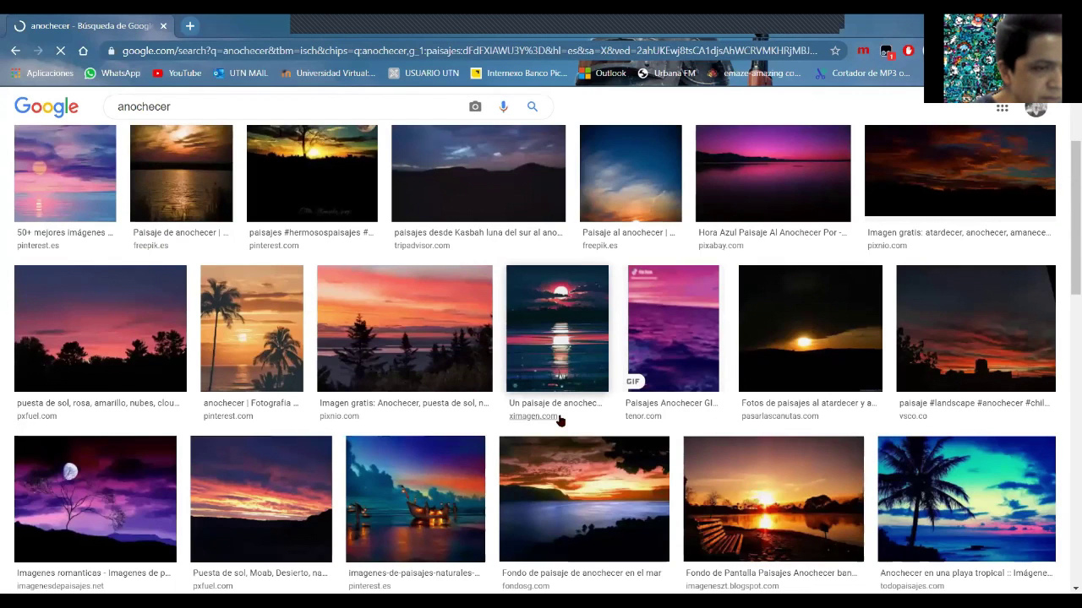
scroll(375, 371, "down", 2)
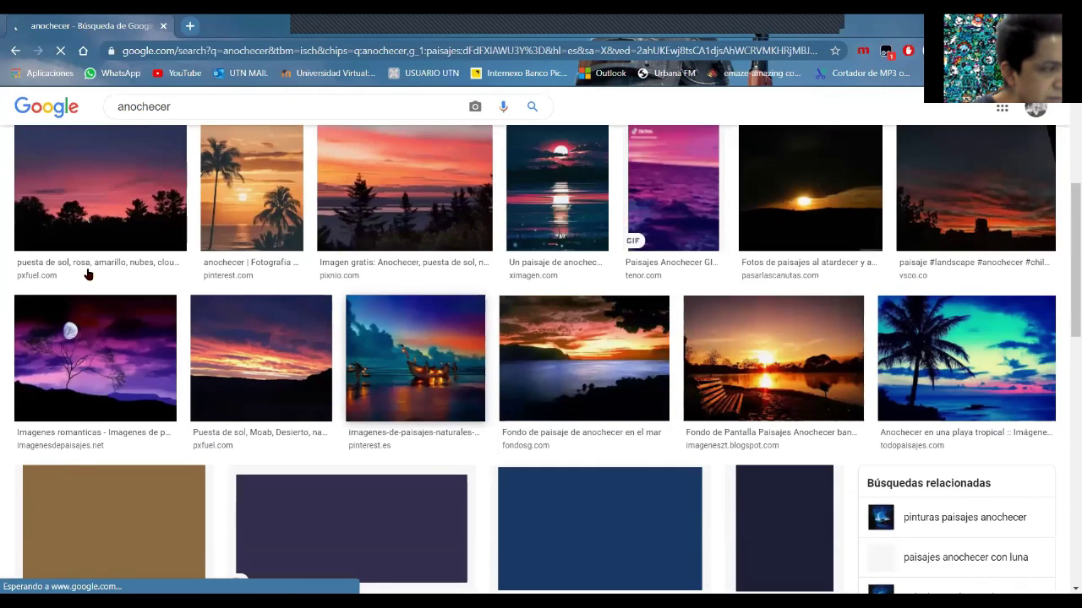
scroll(91, 277, "down", 1)
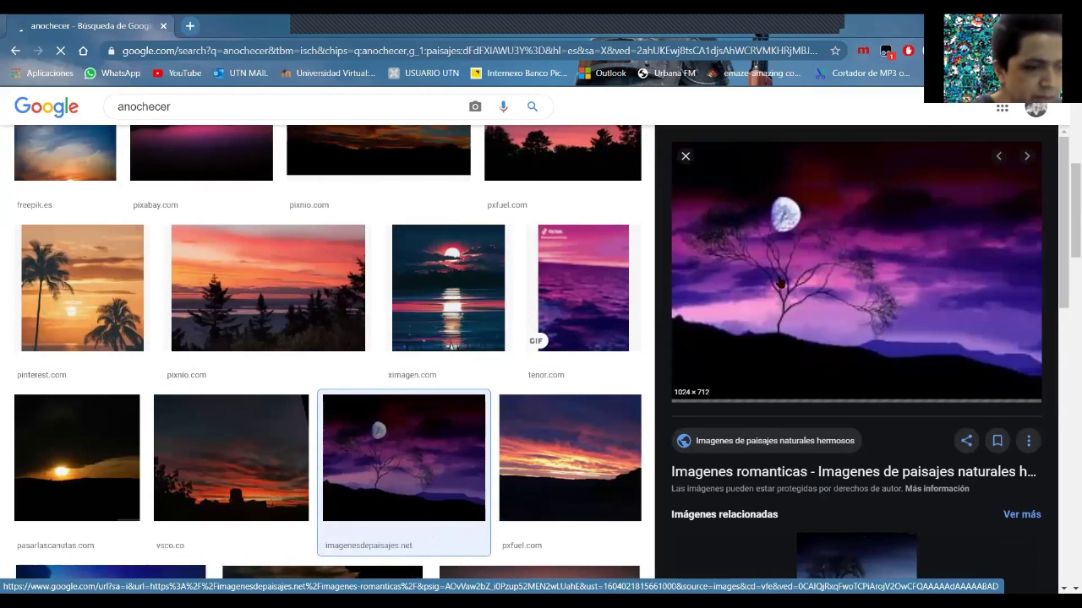
right_click(833, 404)
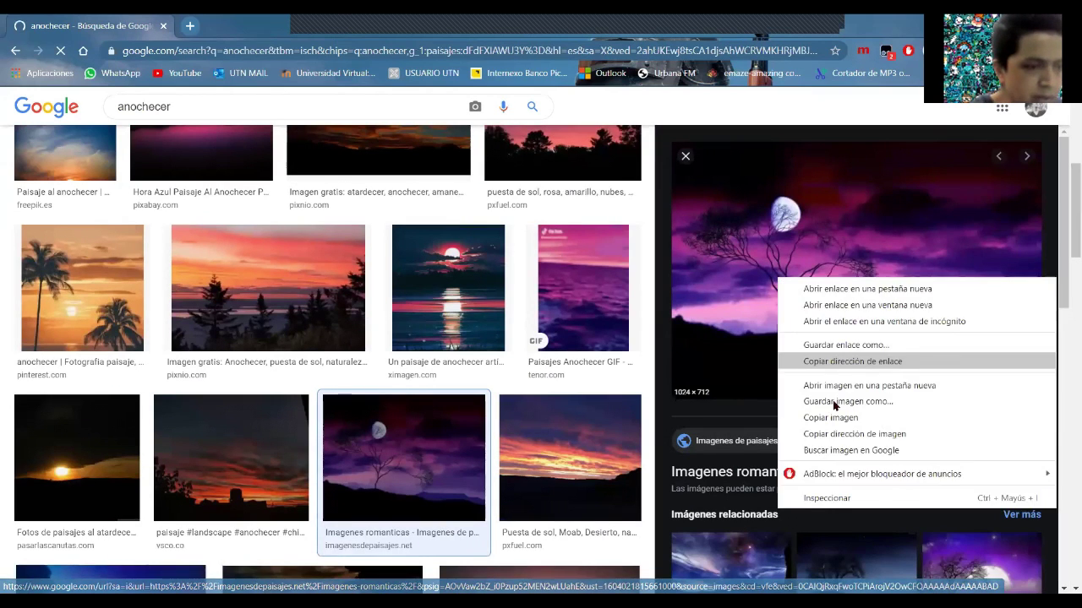
left_click(896, 401)
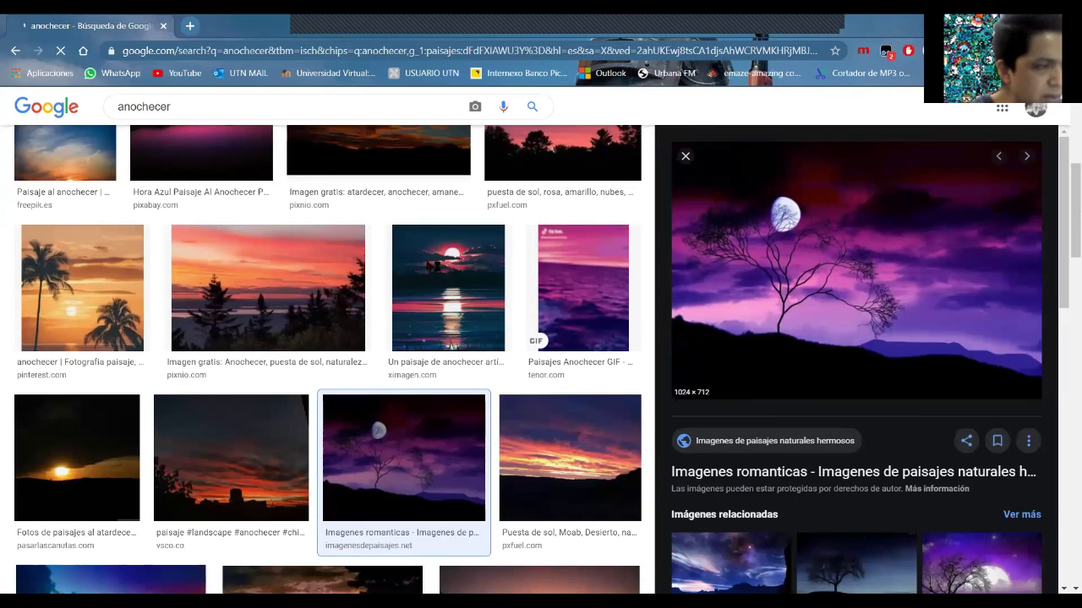
key("Return")
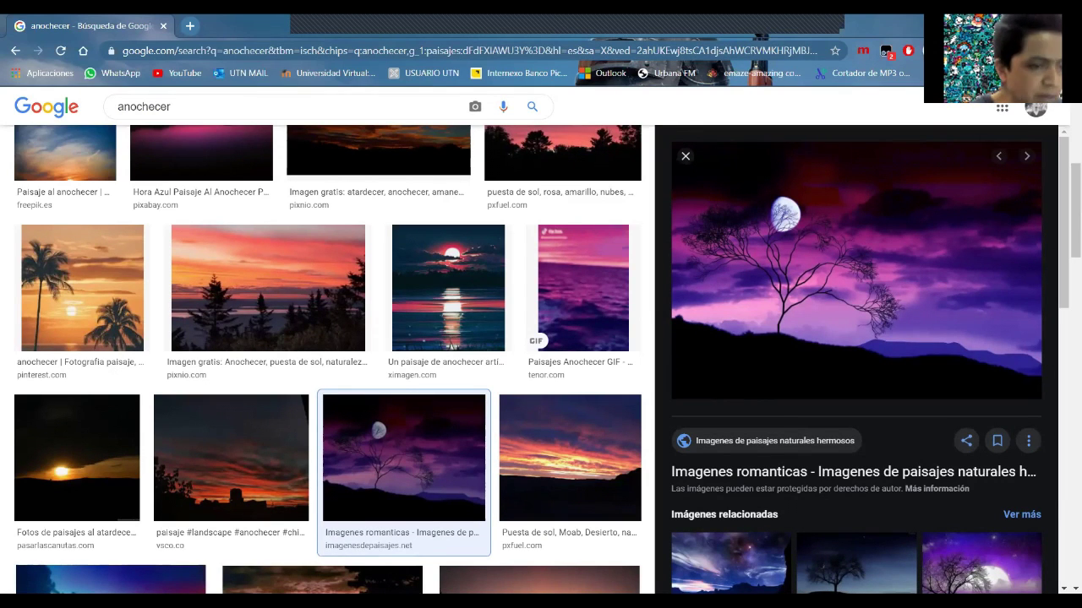
key("alt+Tab")
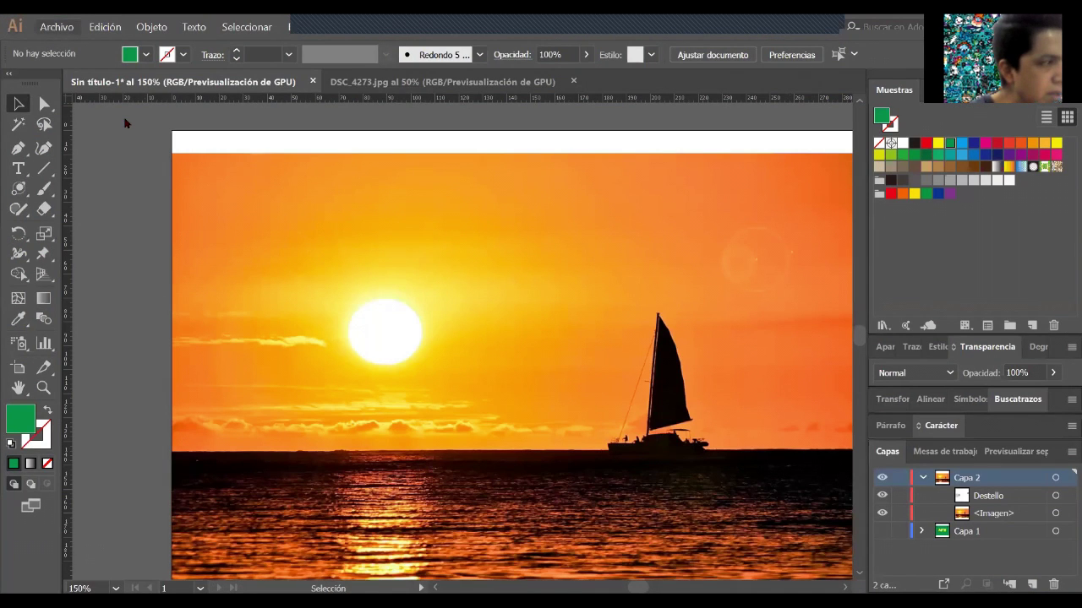
- Open imagen-romantica-1 from the Imágenes folder with Ctrl+O
key("ctrl+o")
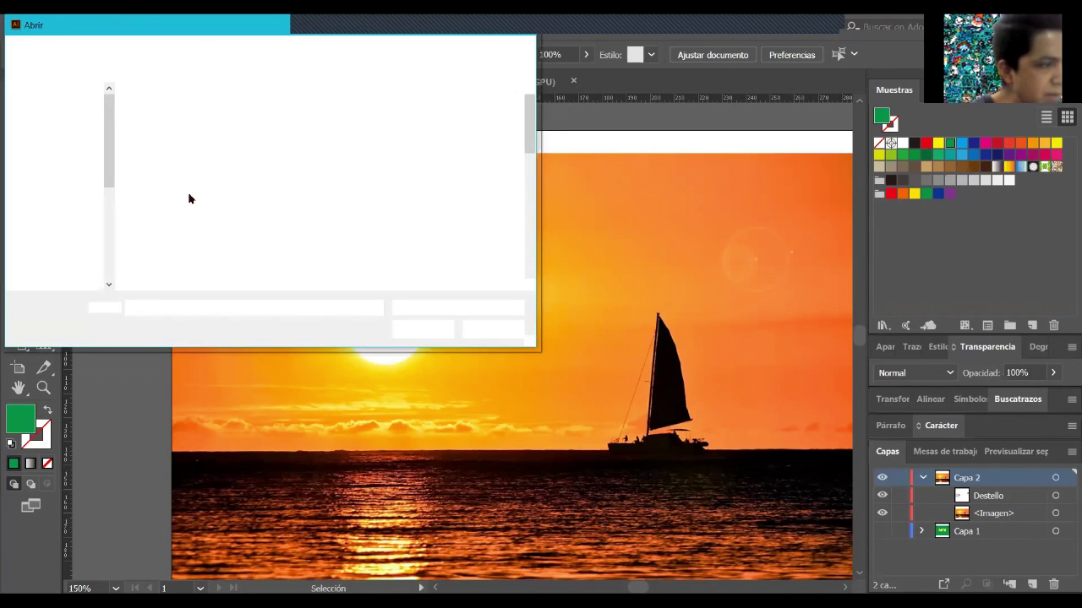
scroll(310, 261, "down", 1)
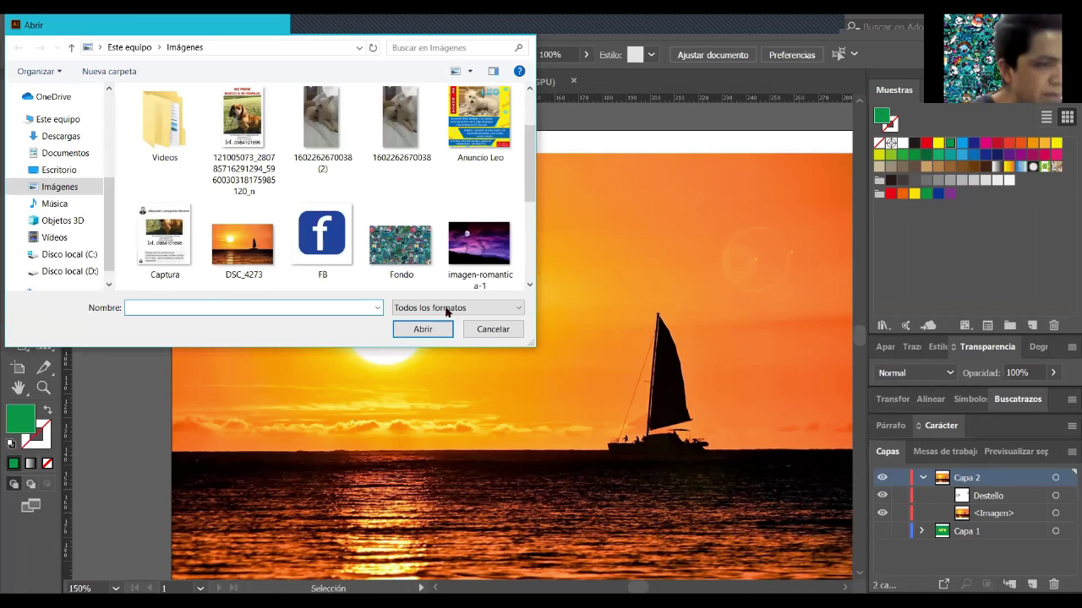
left_click(479, 245)
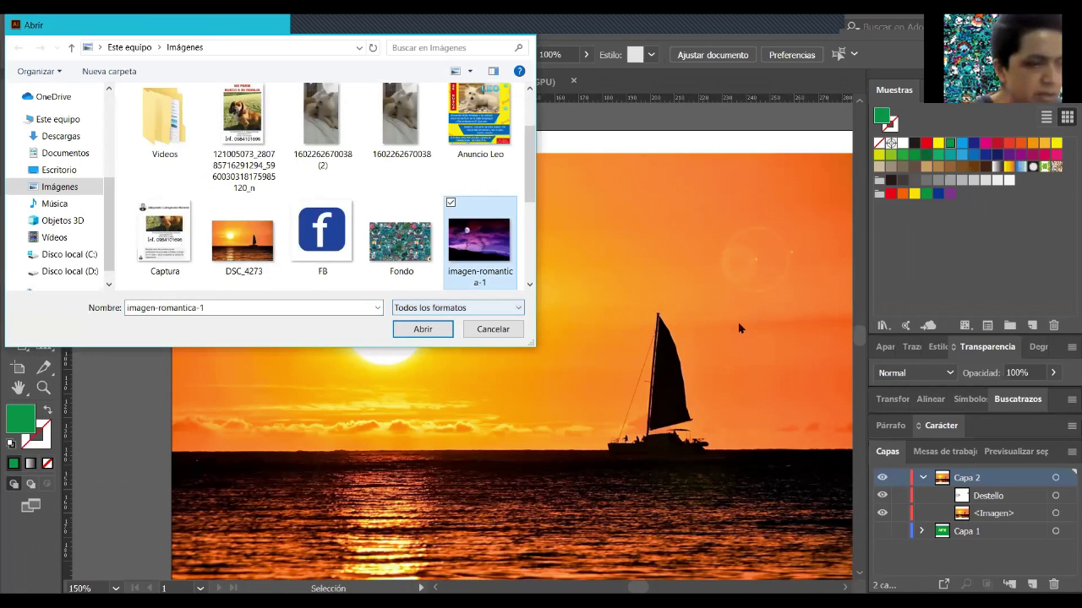
key("Return")
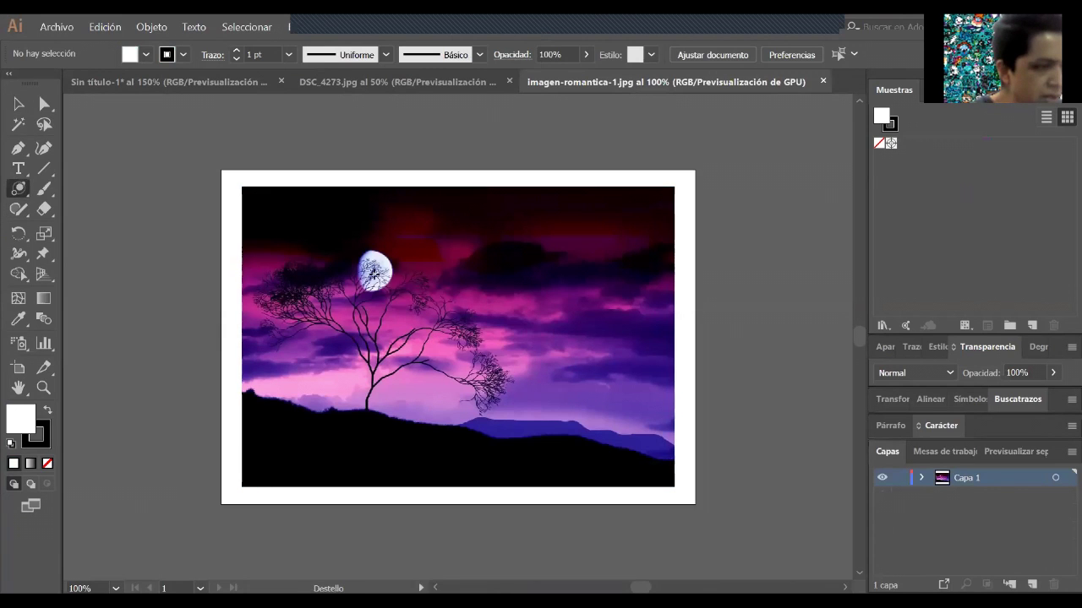
- Drag a lens flare across the moon and bring up its options
left_click_drag(372, 274, 390, 279)
left_click_drag(390, 279, 602, 433)
key("Return")
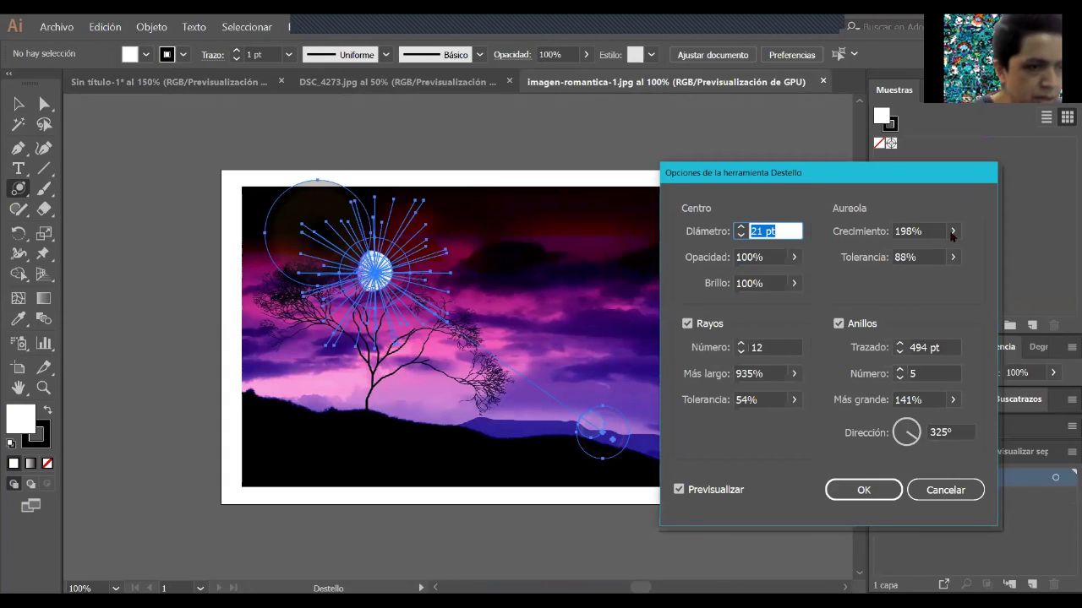
- Set the flare's Crecimiento to 173% and accept the options
left_click_drag(953, 230, 928, 253)
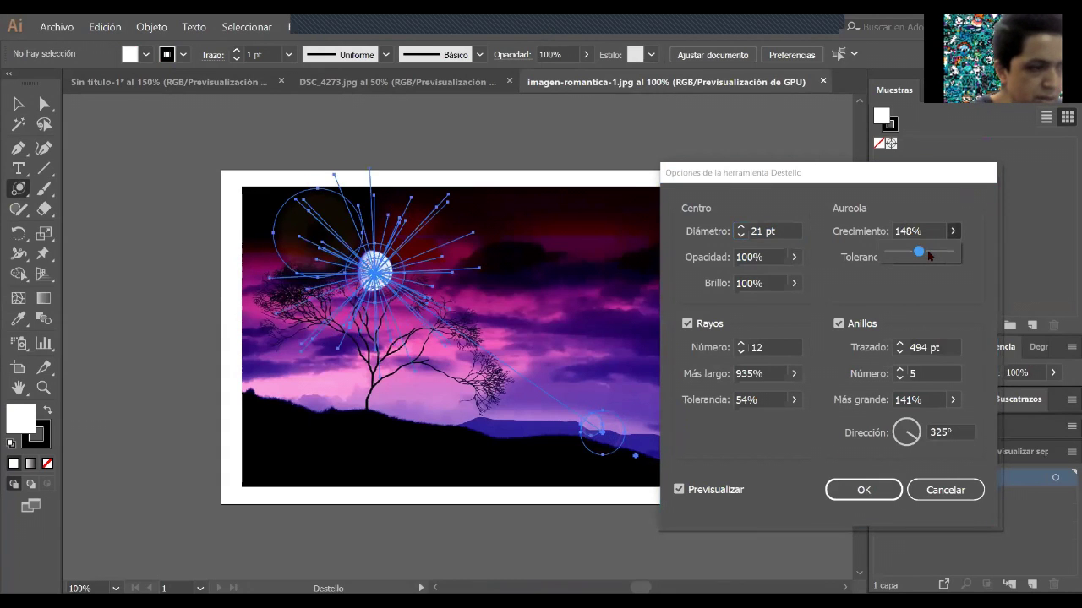
left_click(863, 490)
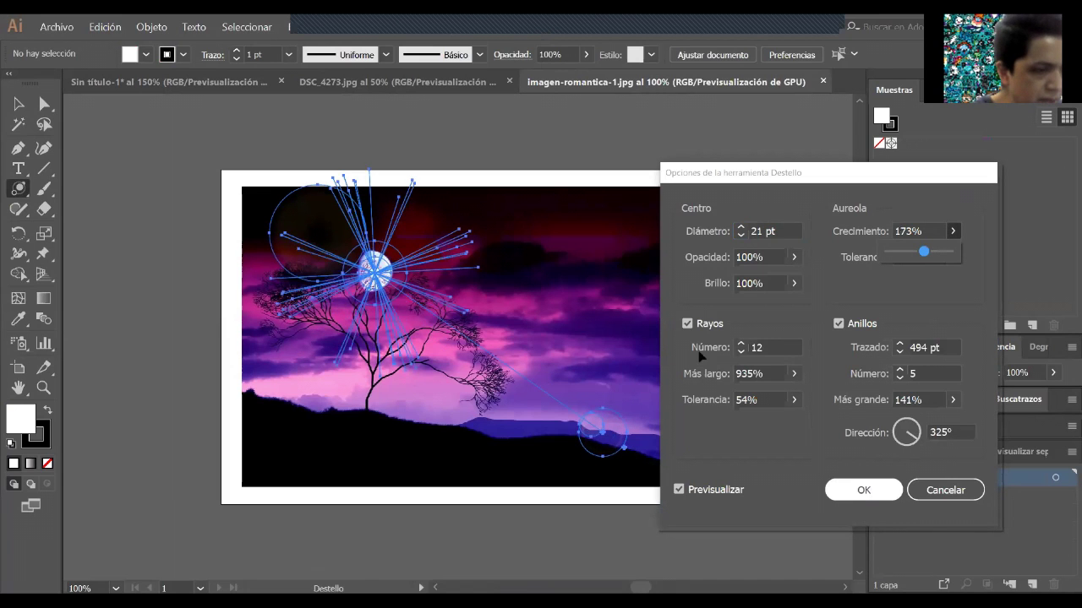
key("v")
- Delete the misplaced flare and drag a new one outward from the moon's centre
key("ctrl+shift+a")
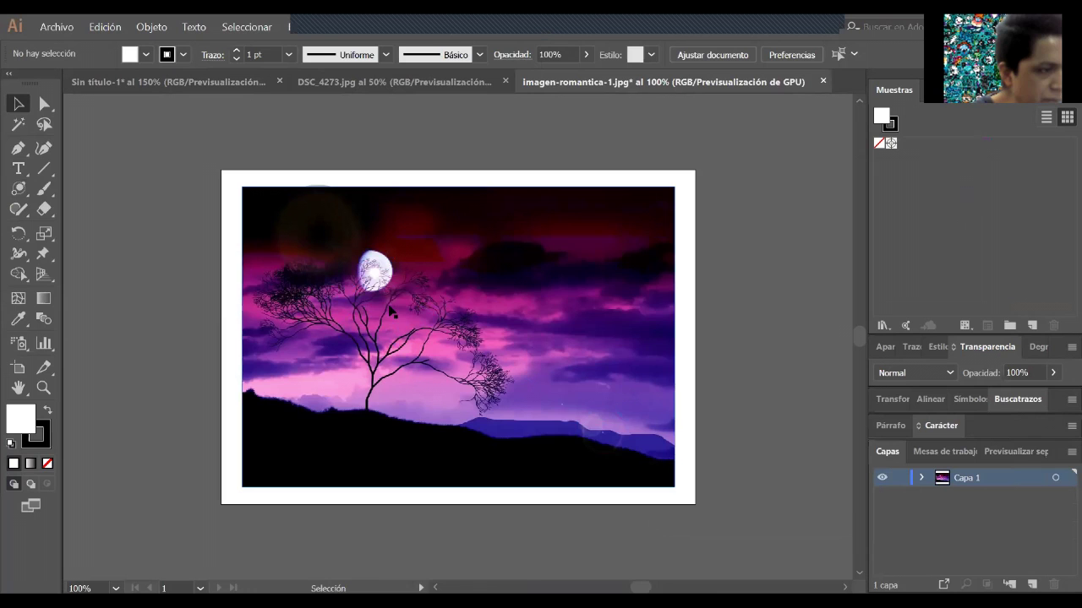
scroll(385, 309, "up", 1)
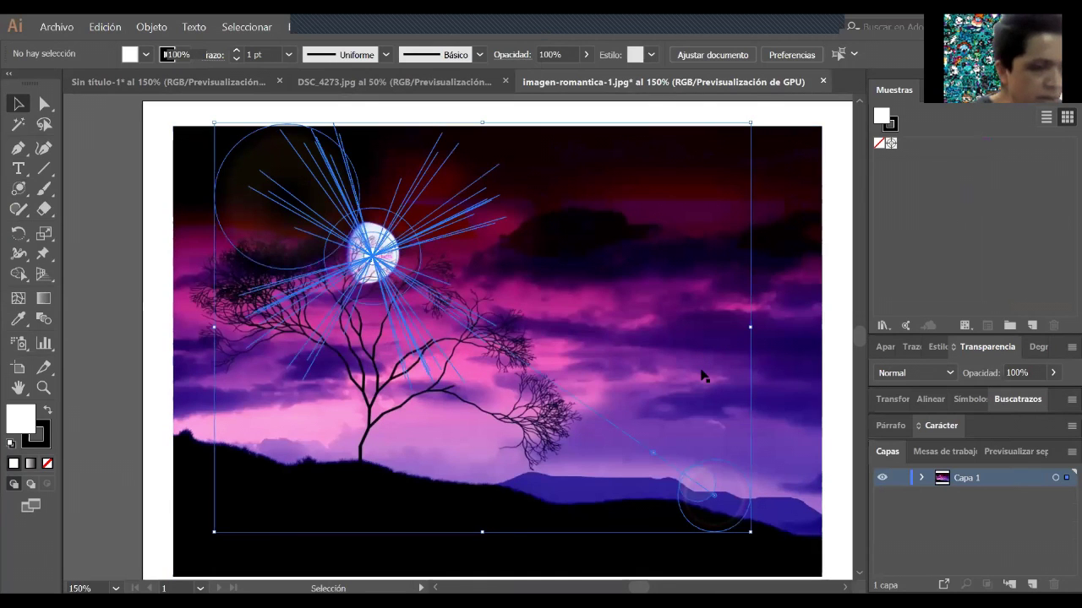
key("Delete")
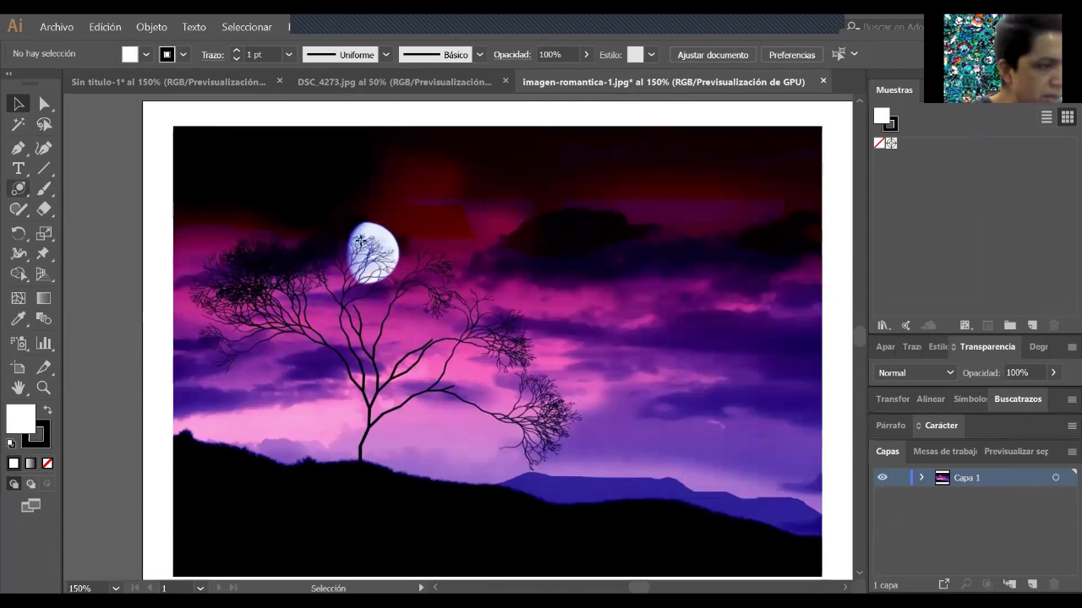
left_click_drag(367, 246, 385, 267)
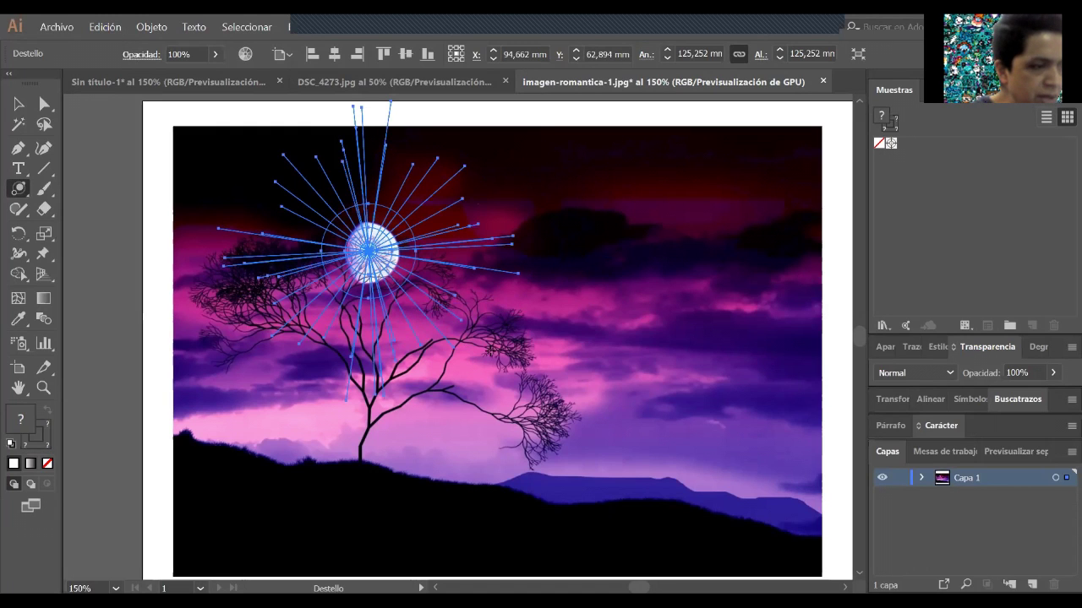
- Finish the moon flare's rings and select the flare
left_click_drag(486, 346, 492, 342)
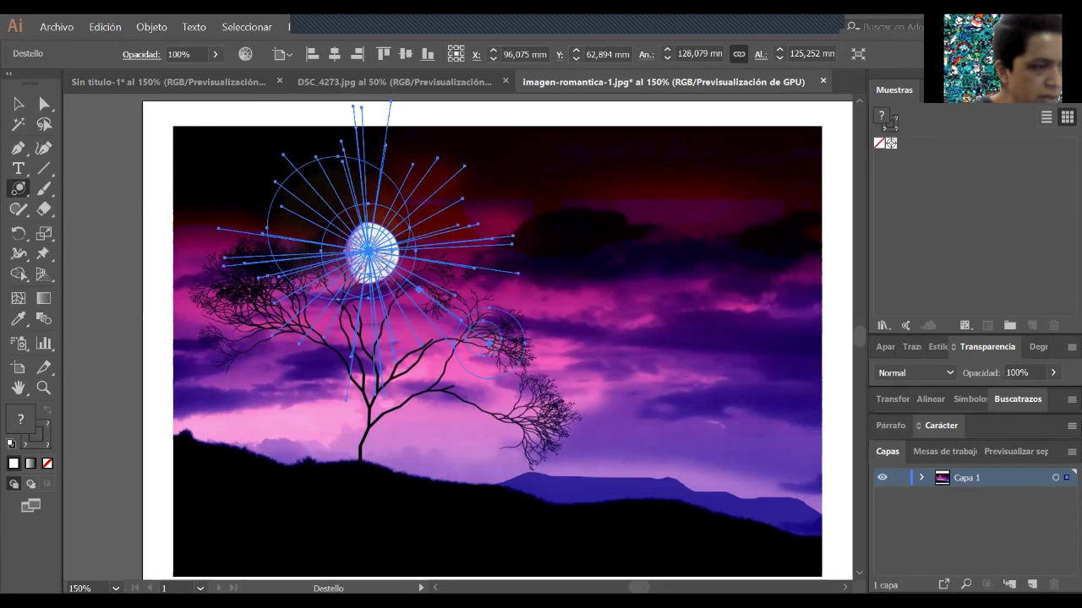
key("v")
left_click(433, 268)
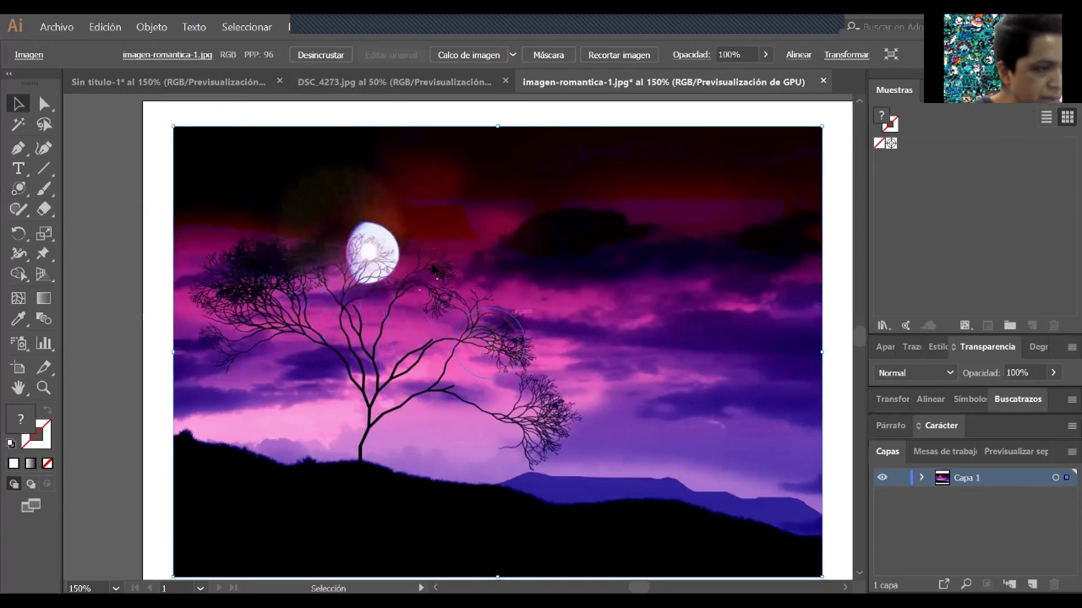
left_click(372, 252)
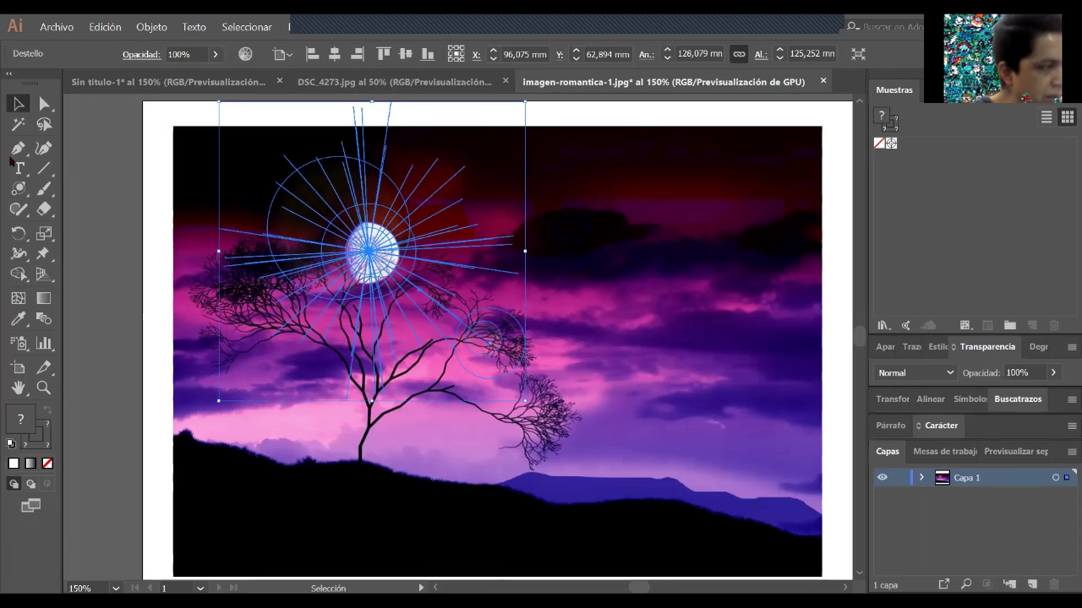
- Raise the flare's Diámetro from 21 pt to 46 pt in Flare Tool Options
left_click(17, 188)
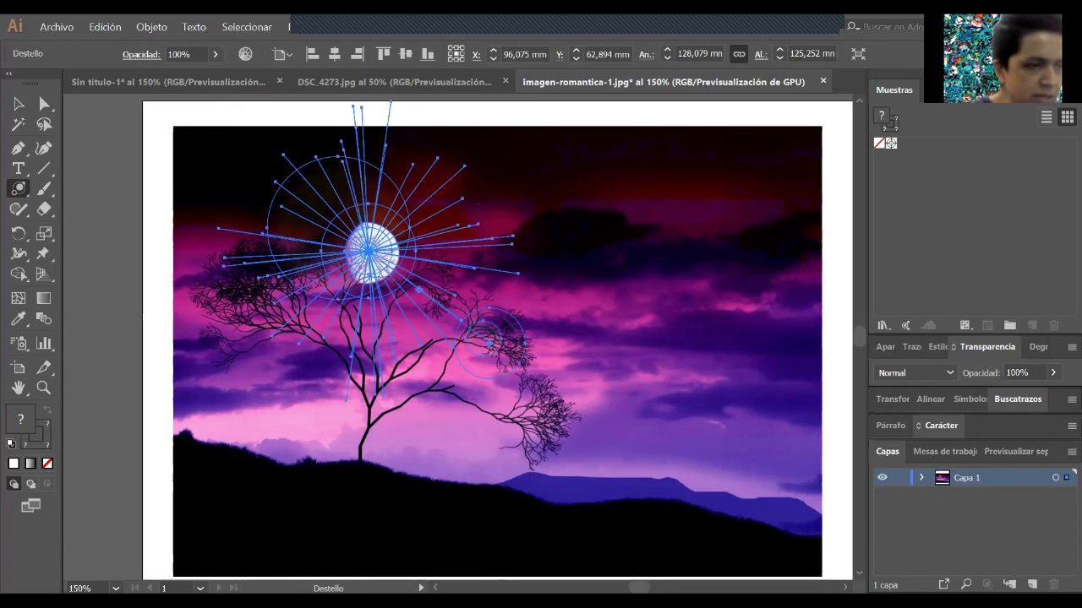
left_click(741, 230)
left_click(740, 229)
left_click(740, 229)
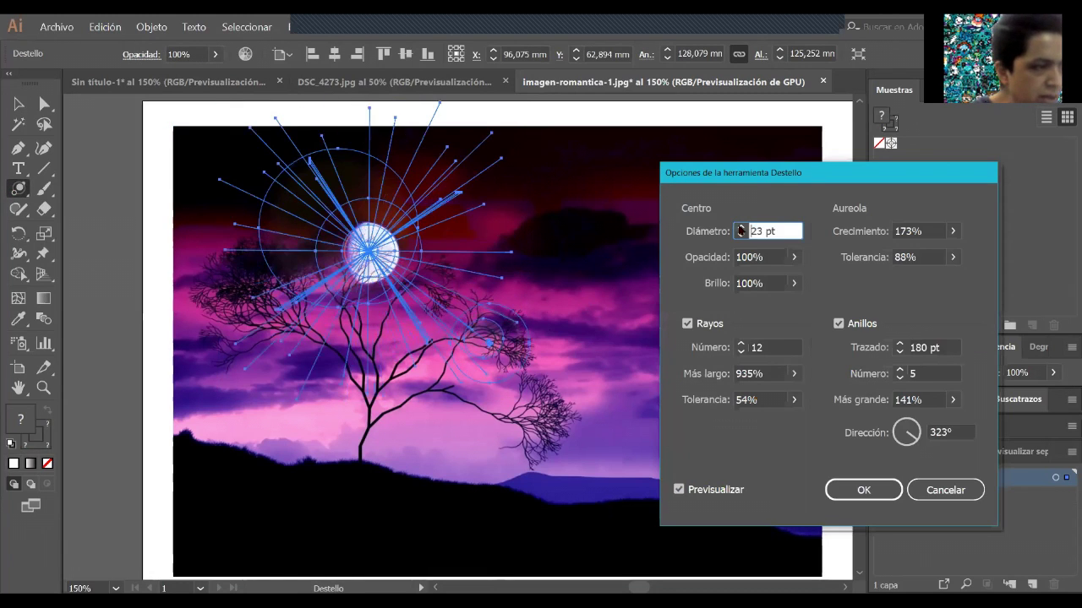
left_click(741, 229)
left_click(741, 229)
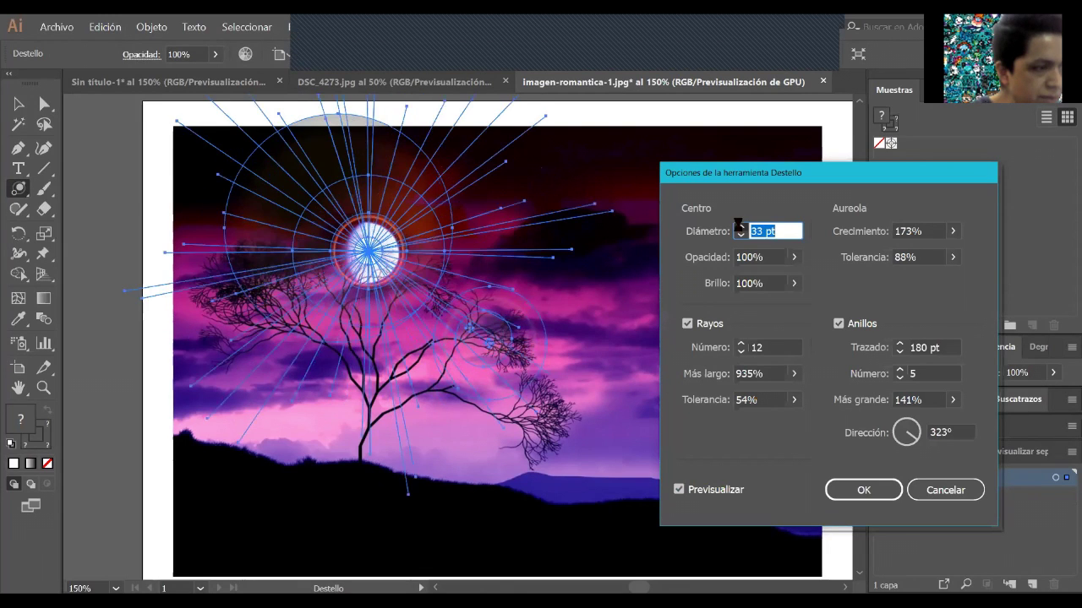
left_click(741, 229)
left_click(740, 229)
left_click(741, 229)
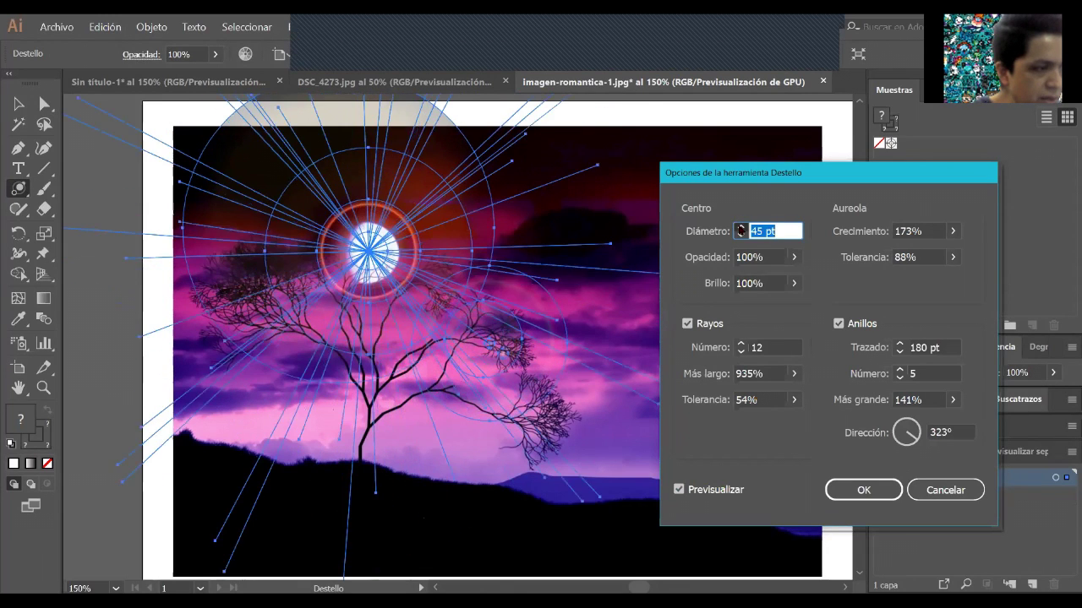
left_click(741, 229)
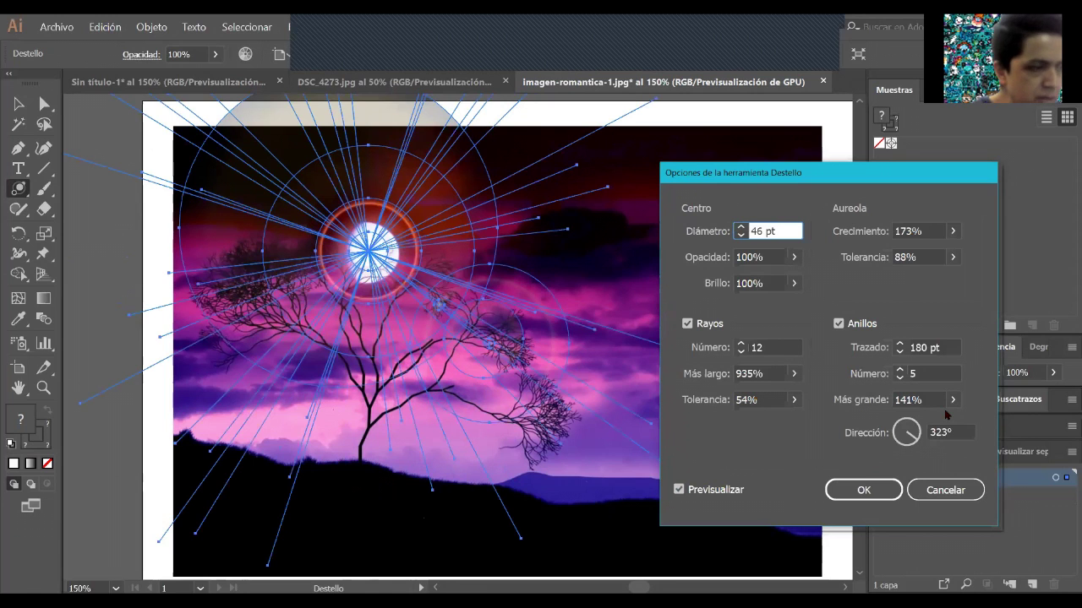
key("Return")
- Expand Capa 1 in Layers and toggle the Destello sublayer off and back on
key("v")
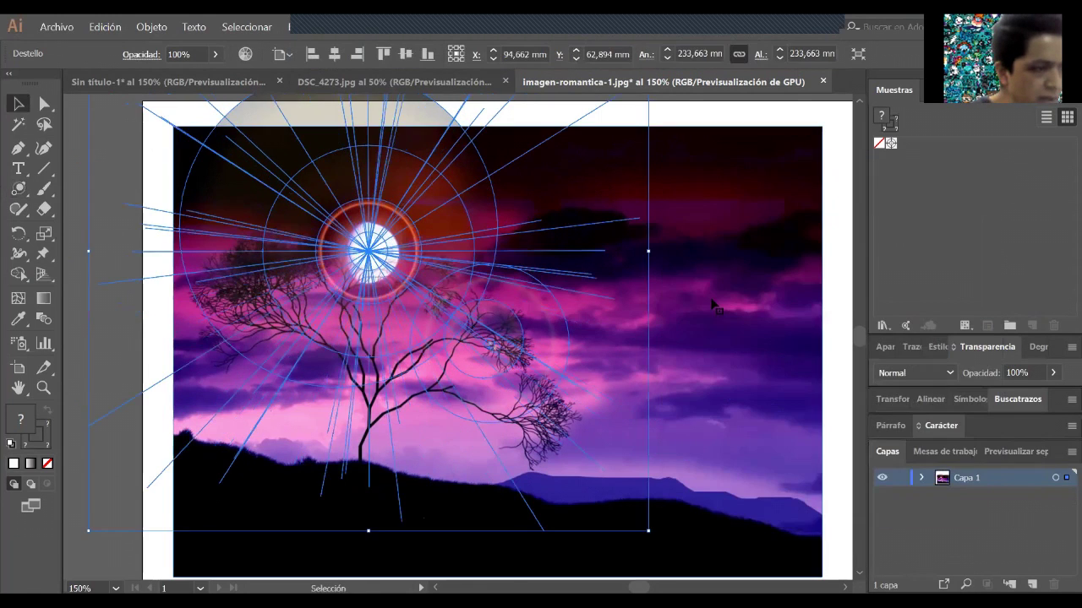
left_click(617, 306)
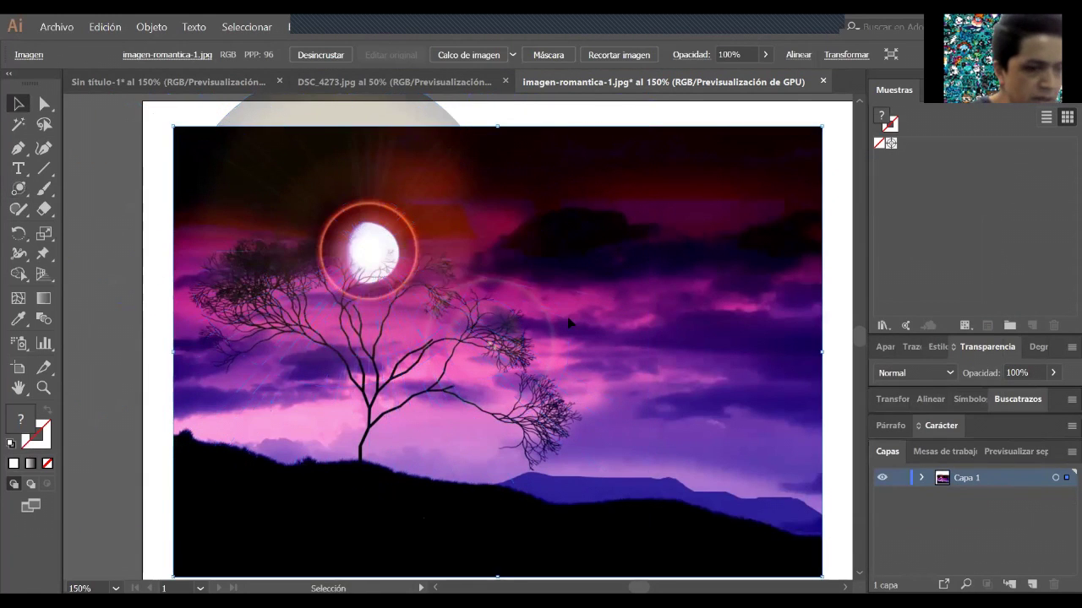
left_click(920, 479)
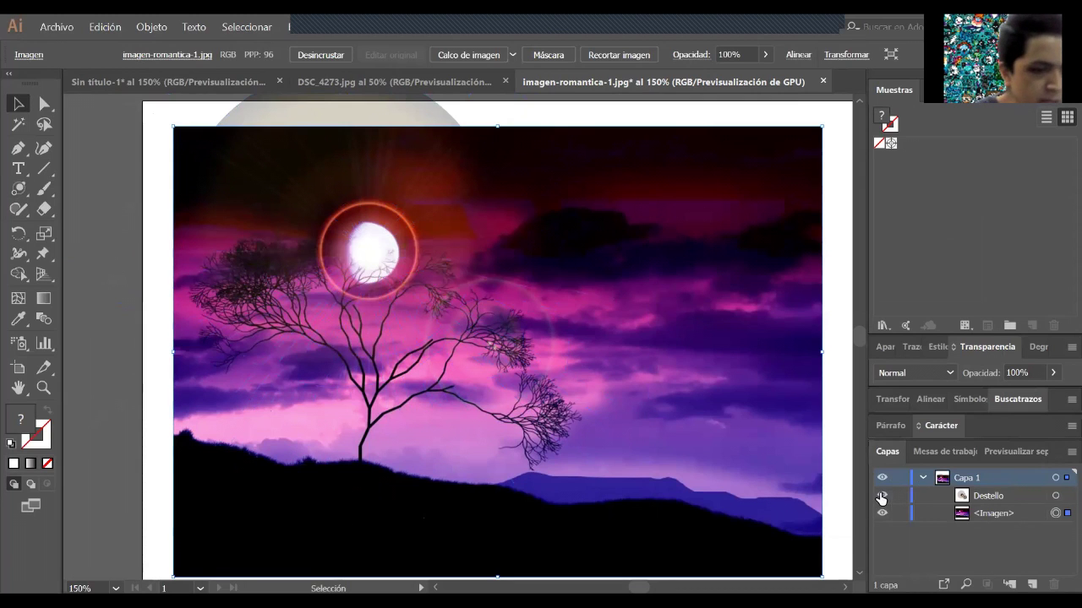
left_click(881, 496)
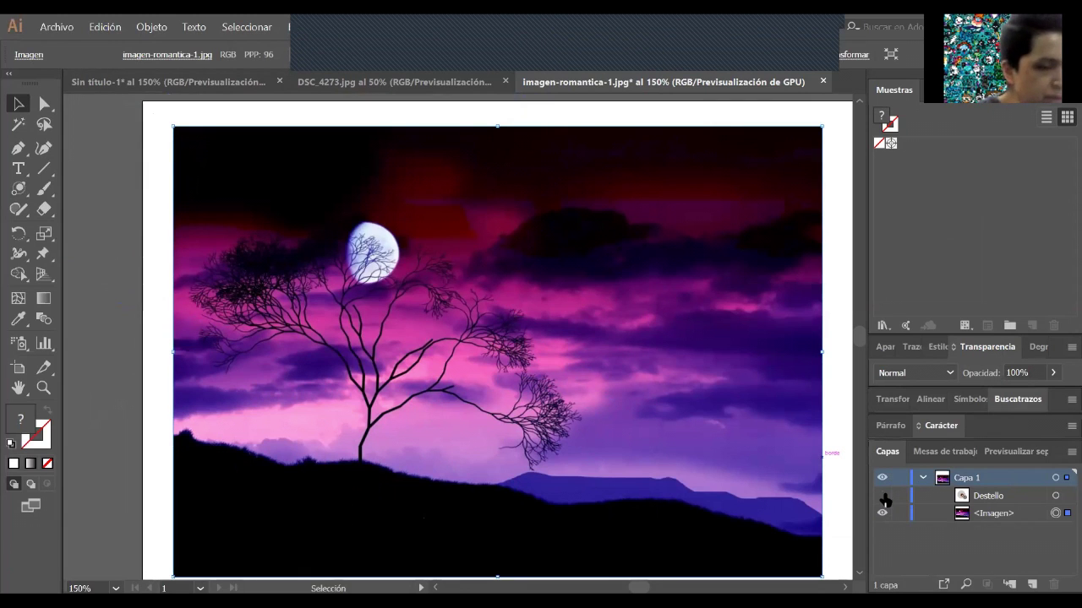
left_click(882, 496)
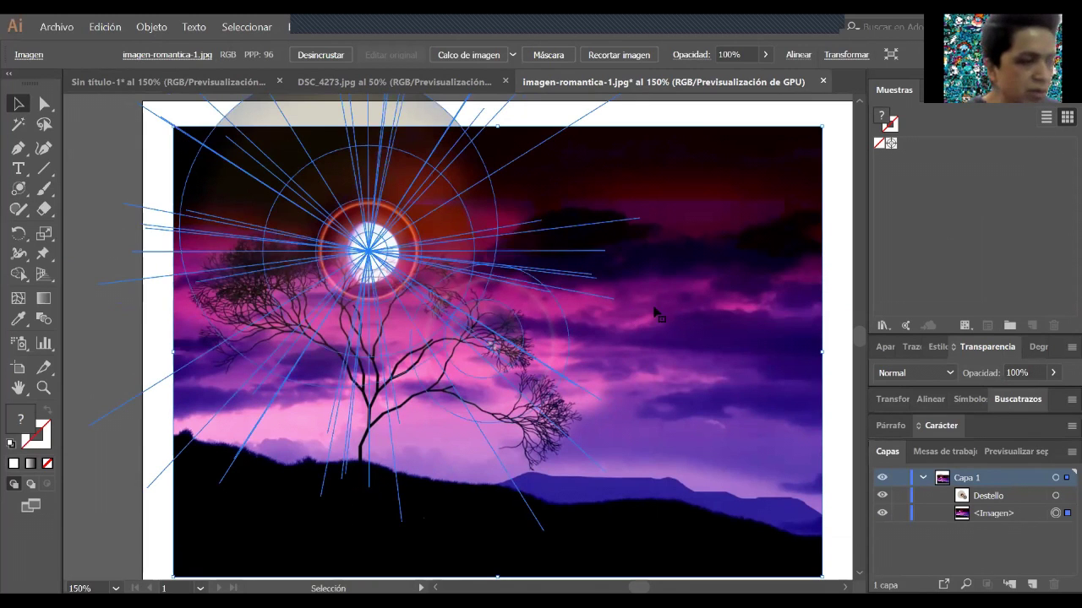
- Drop the flare's opacity to 88%, then set it back to 100
left_click(387, 260)
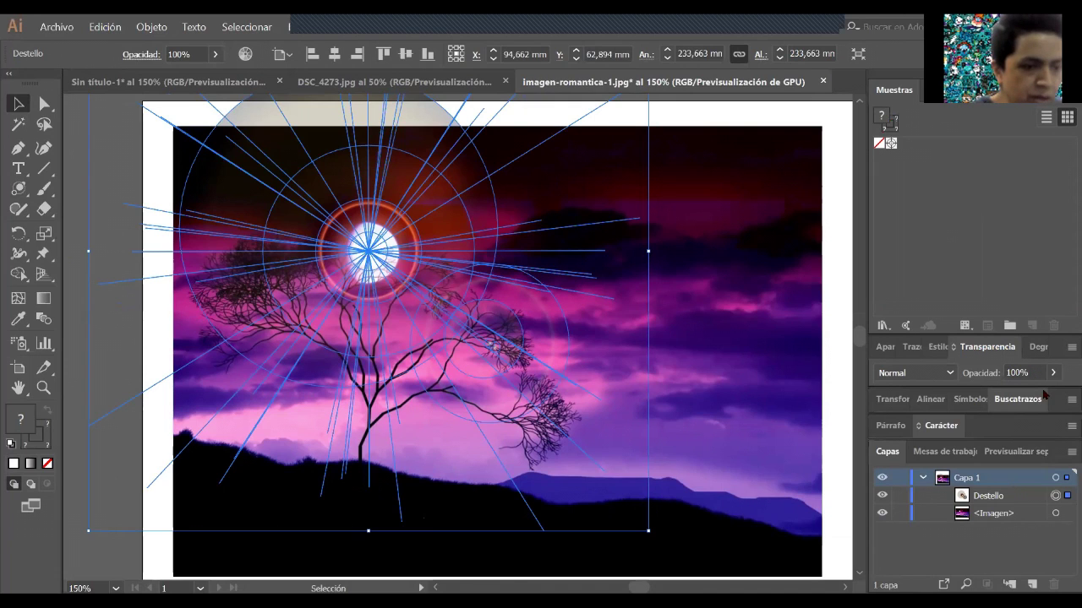
left_click(1053, 373)
mouse_move(1053, 394)
left_mouse_down()
mouse_move(1017, 395)
mouse_move(1047, 405)
left_mouse_up()
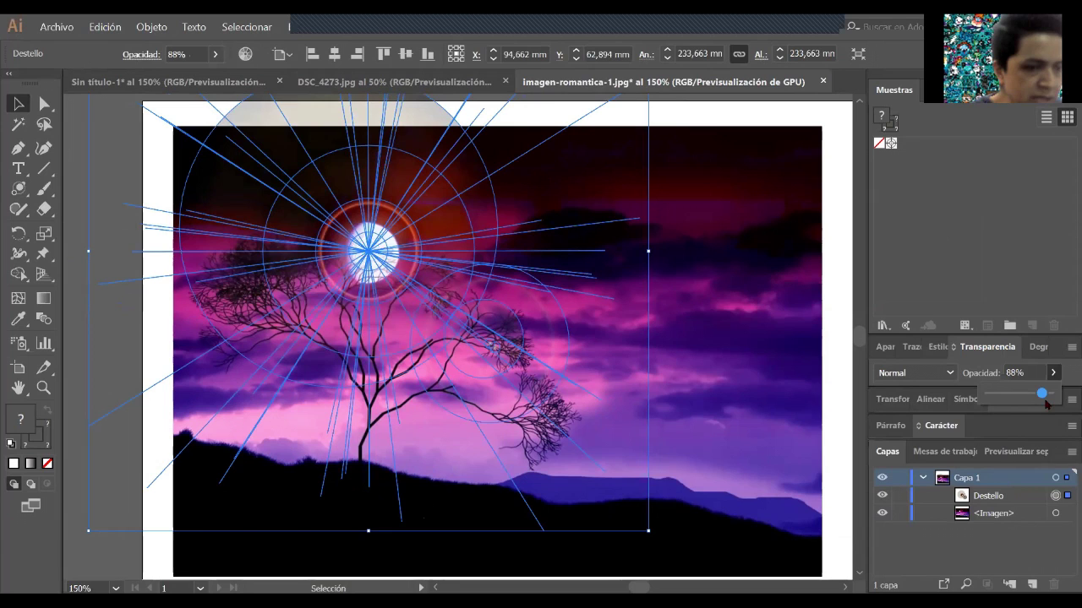
left_click(1054, 375)
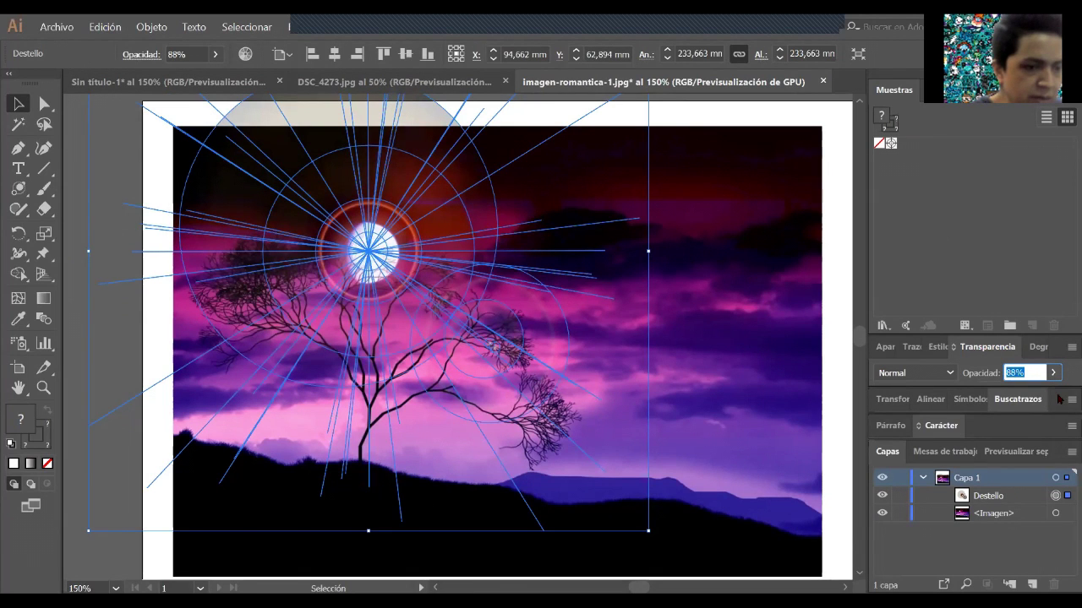
type("100")
key("Return")
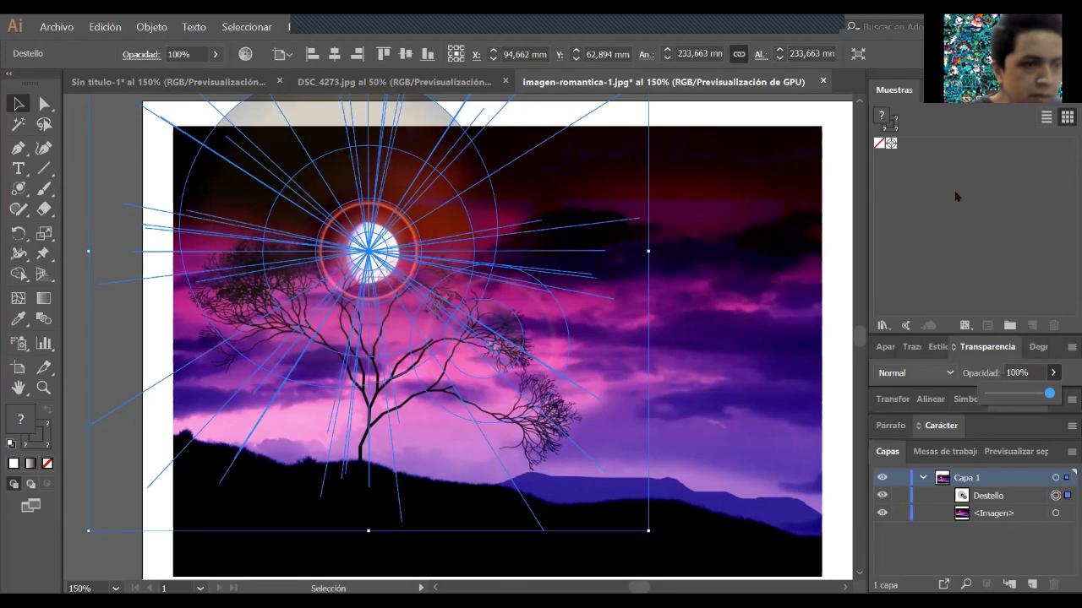
- Try the Superponer blend mode on the moon flare
key("alt+Down")
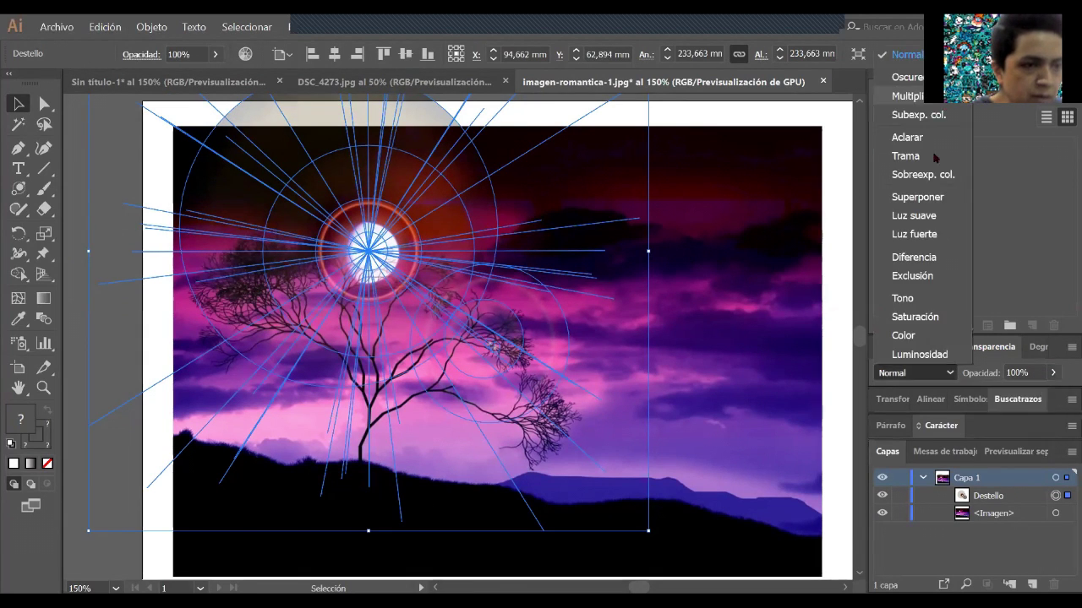
left_click(930, 200)
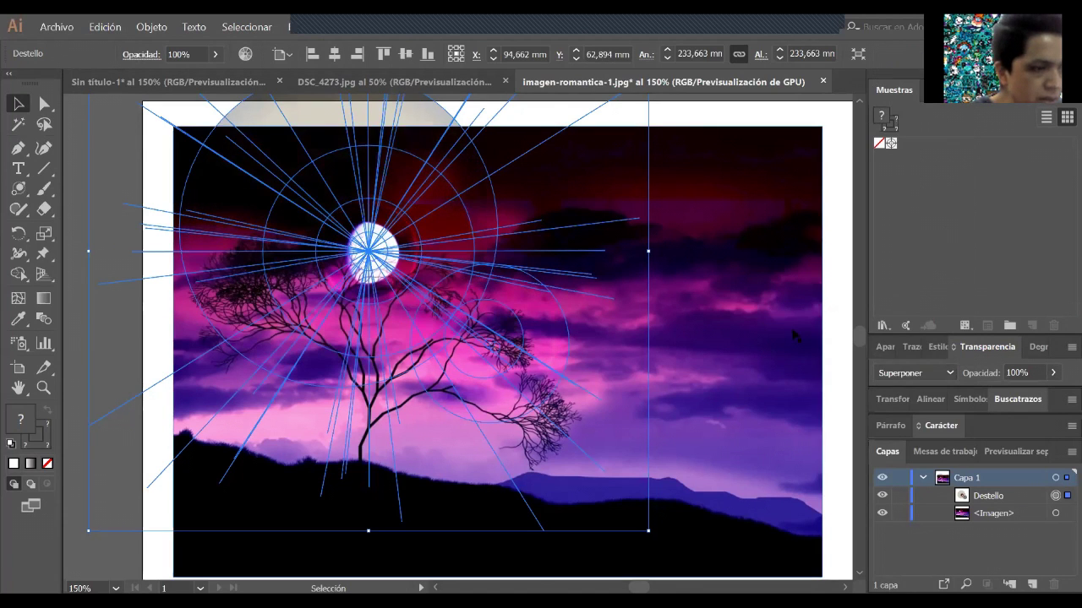
key("ctrl+h")
left_click(776, 394)
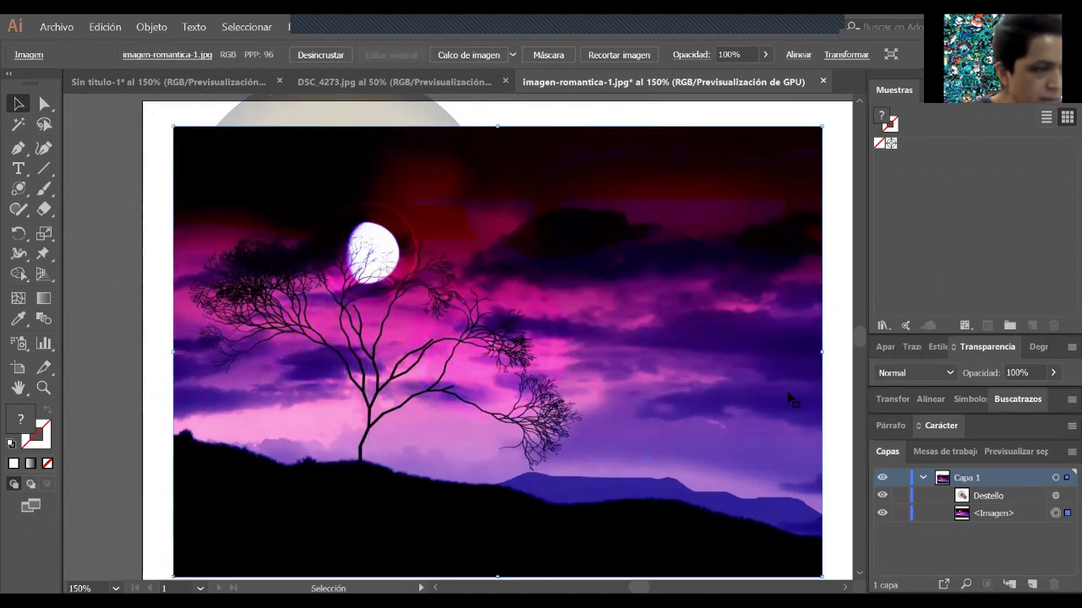
left_click(429, 283)
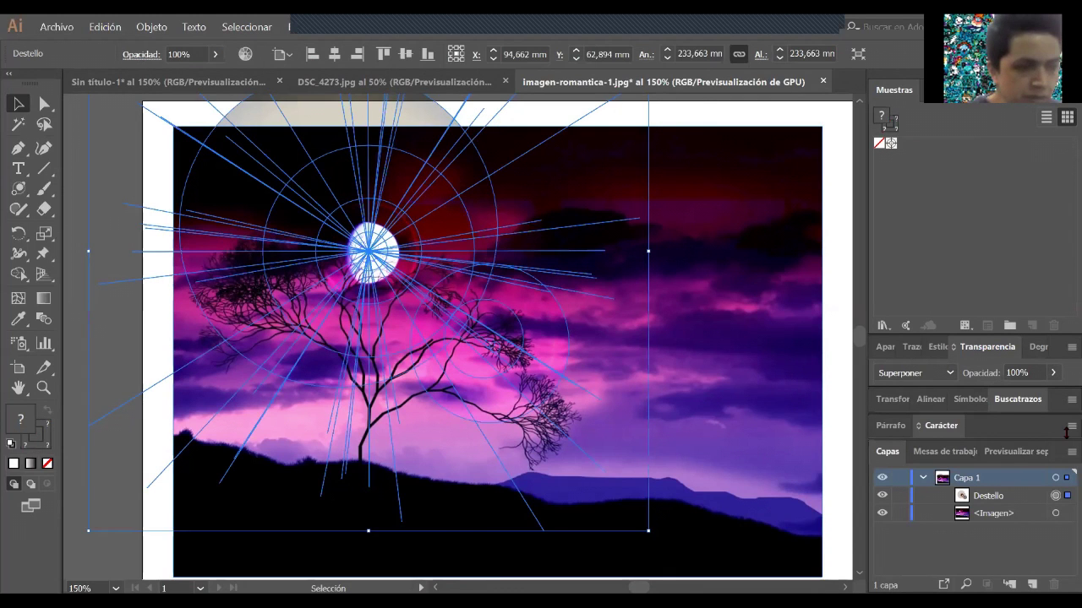
left_click(915, 372)
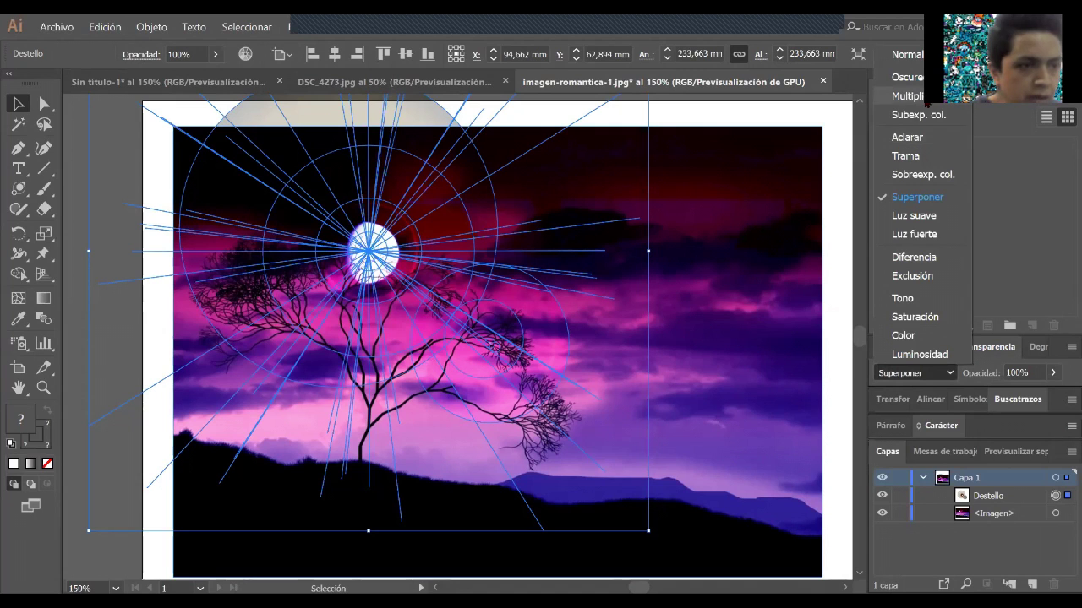
left_click(734, 348)
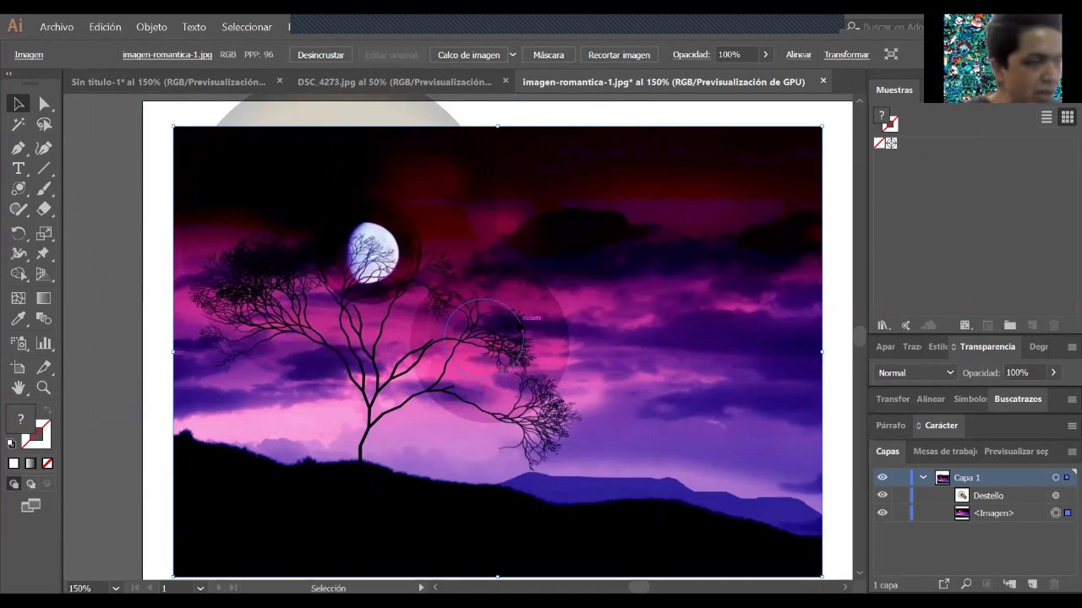
- Revert the flare's blend mode to Normal and move it slightly lower over the moon
left_click(902, 493)
key("ctrl+z")
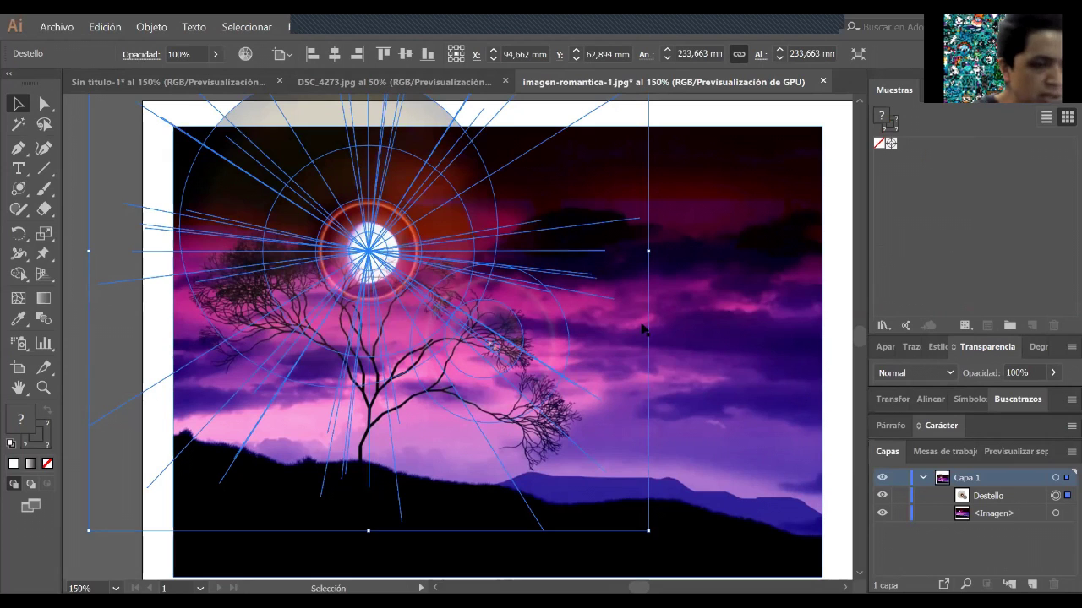
left_click(732, 307)
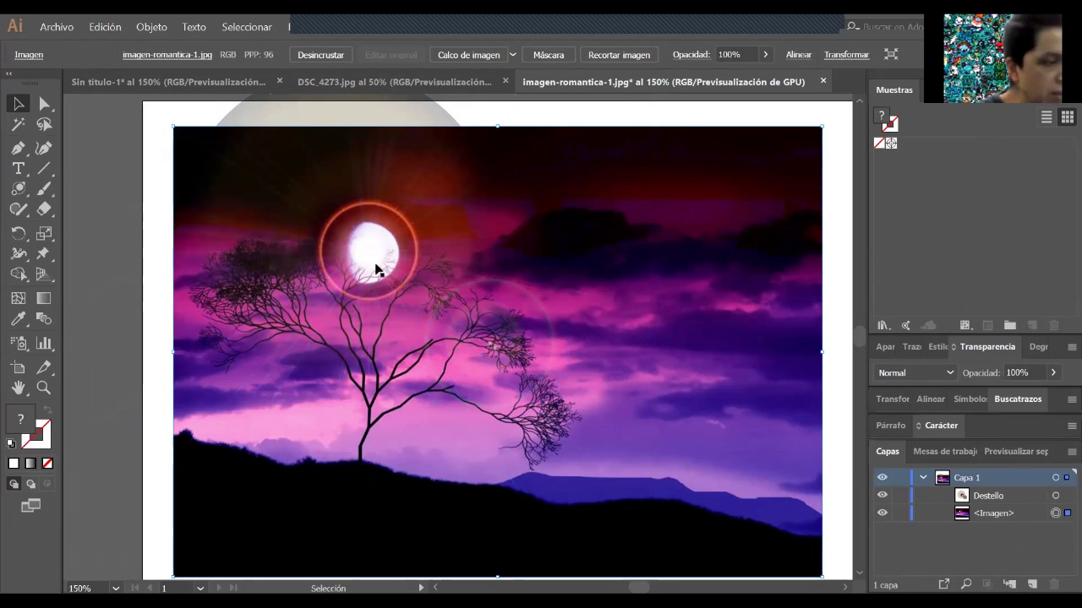
left_click_drag(377, 250, 369, 278)
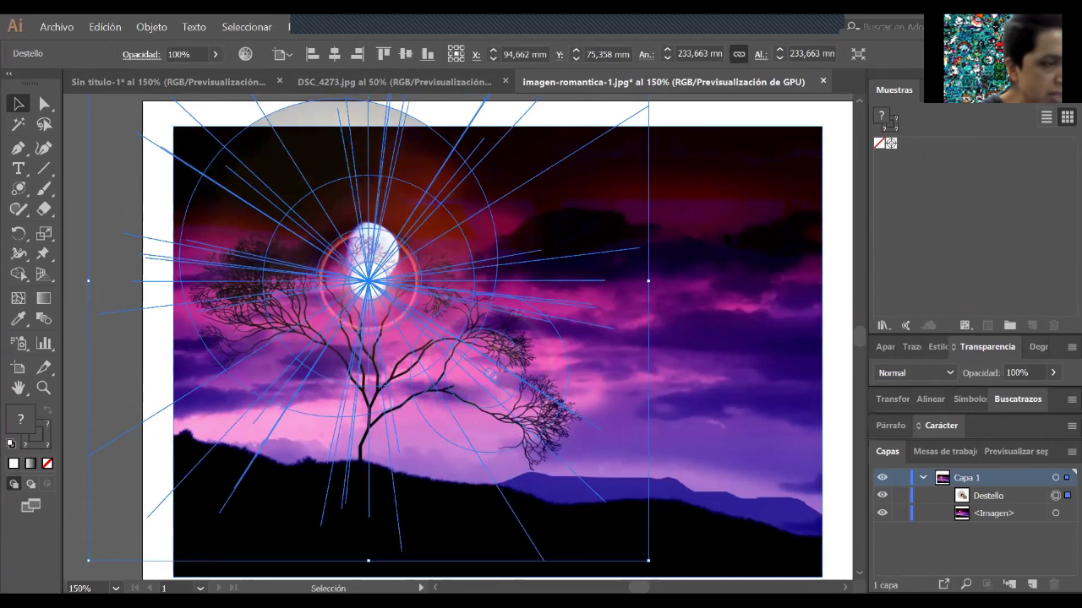
- Lower the moon flare's opacity to about 72%
left_click(366, 289)
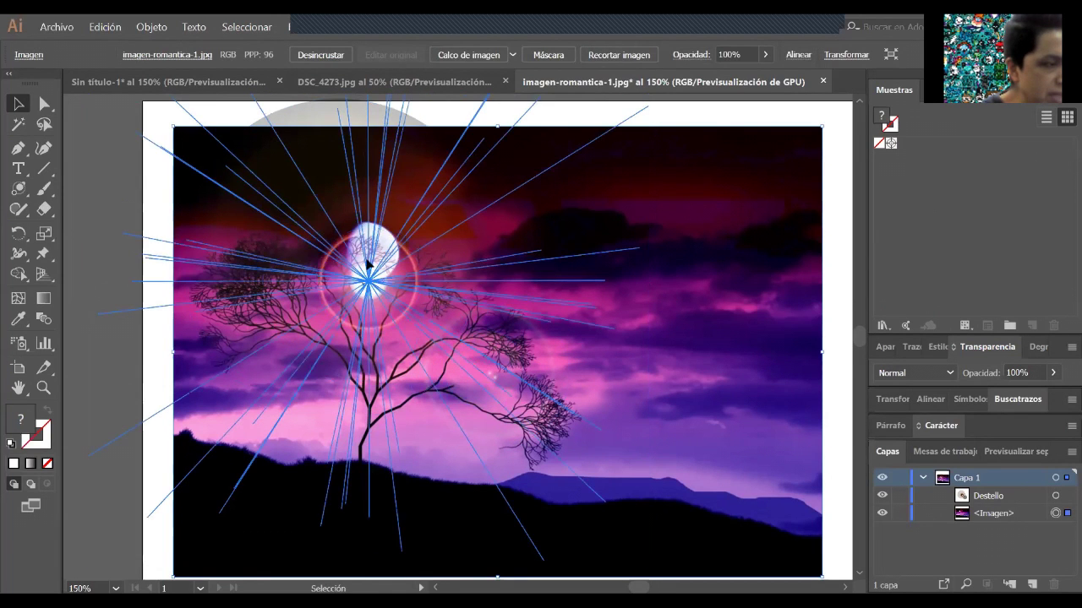
left_click(368, 256)
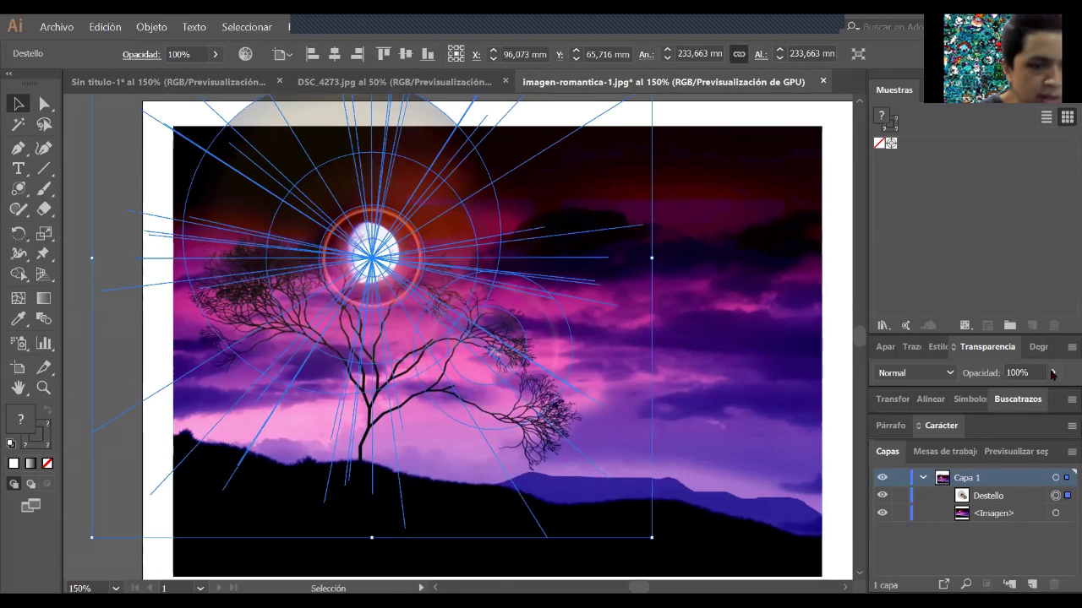
left_click_drag(1053, 373, 1032, 395)
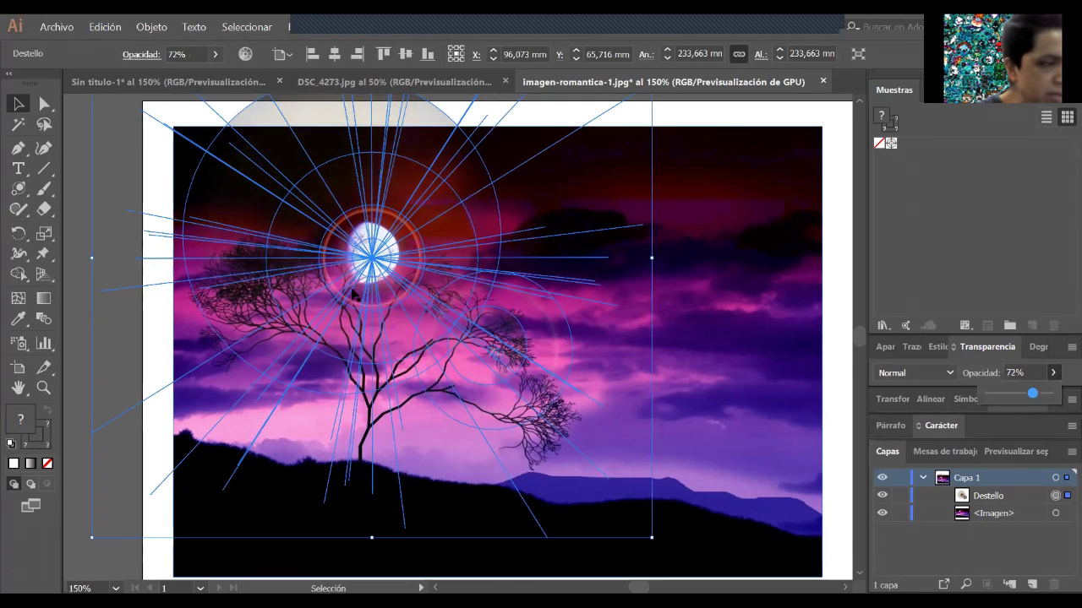
left_click(771, 331)
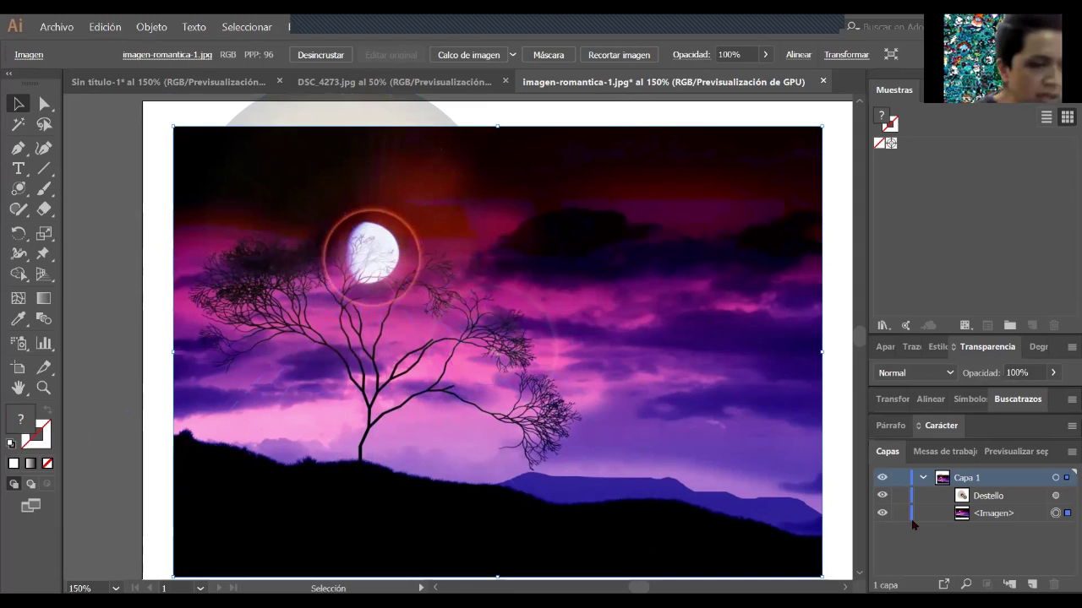
- Toggle the Destello layer off and on, then switch to the Sin título-1 document
left_click(883, 497)
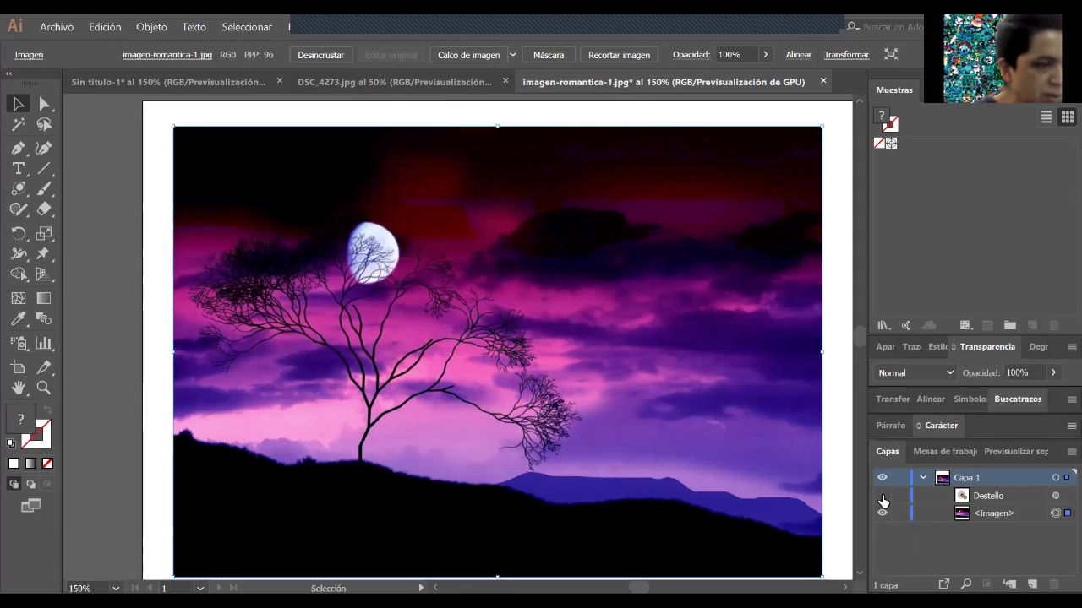
left_click(882, 497)
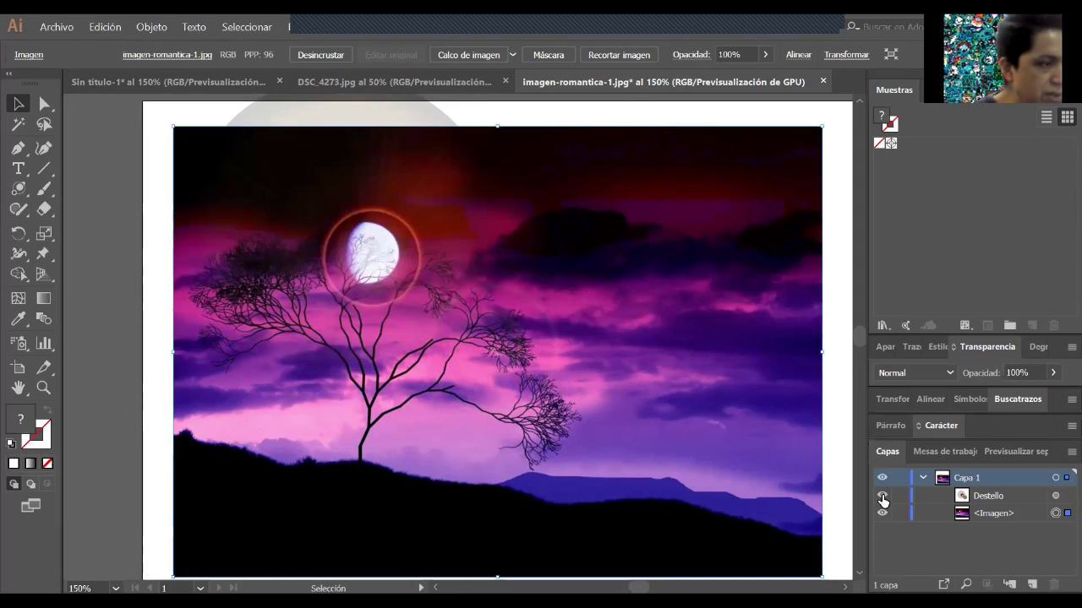
left_click(882, 497)
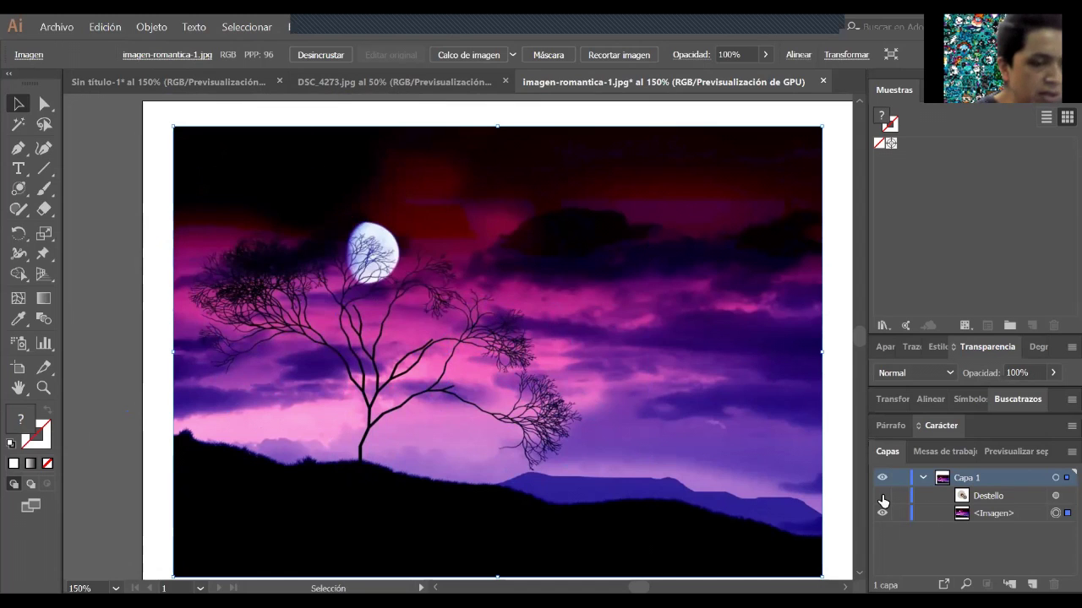
left_click(882, 497)
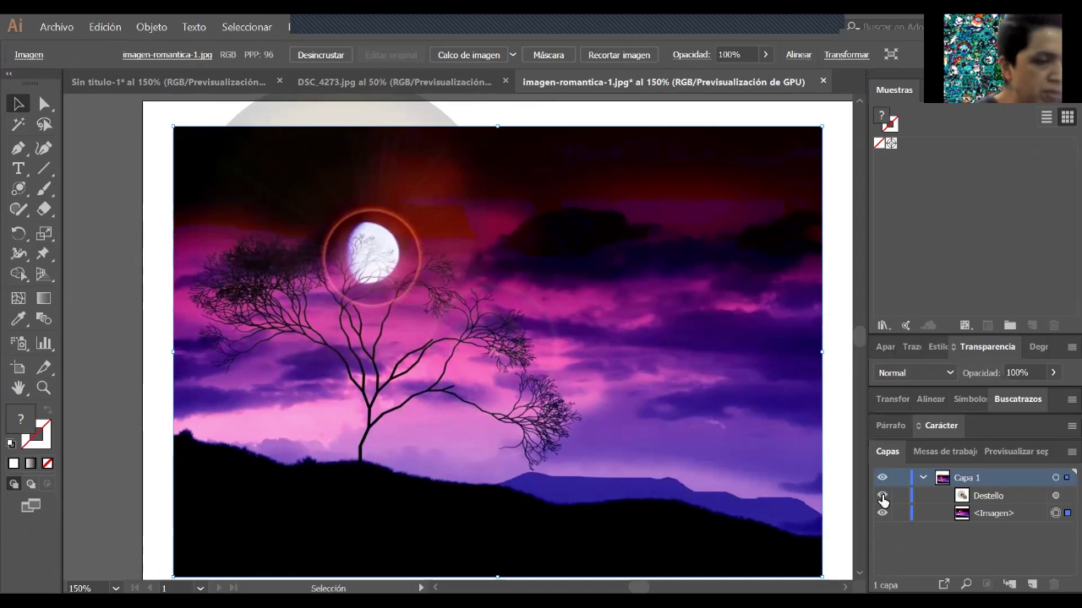
left_click(273, 125)
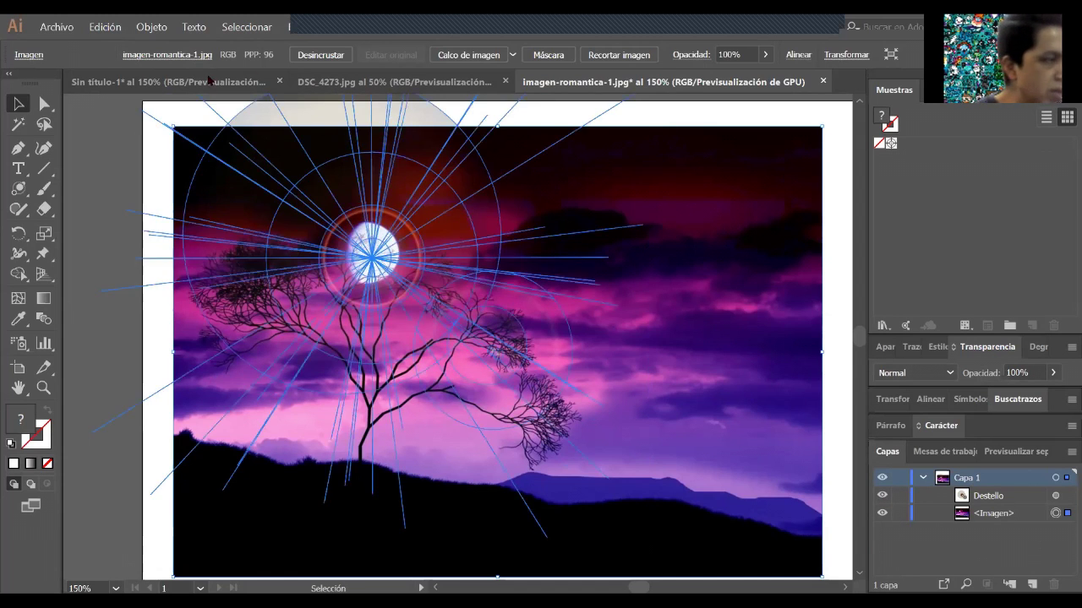
left_click(169, 81)
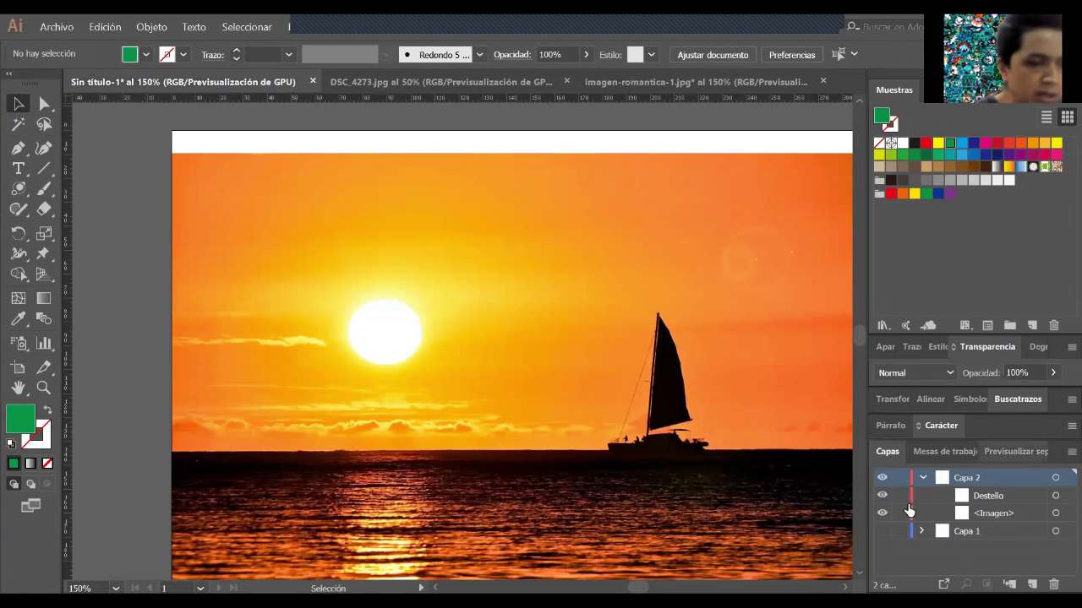
- Hide the Capa 2 sunset layer to reveal the ARTE text
left_click(882, 477)
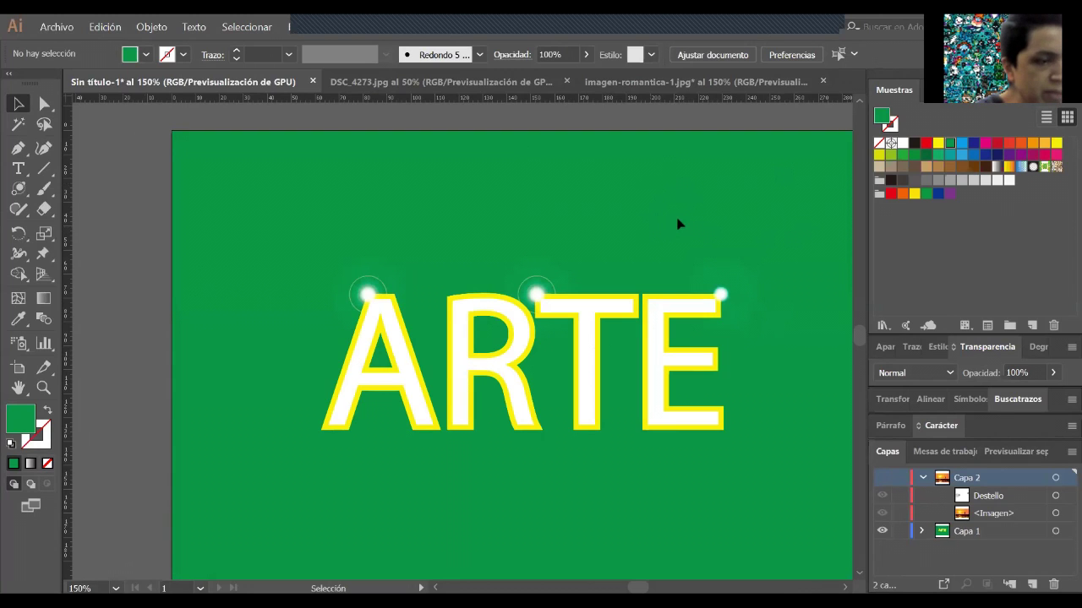
scroll(288, 313, "right", 2)
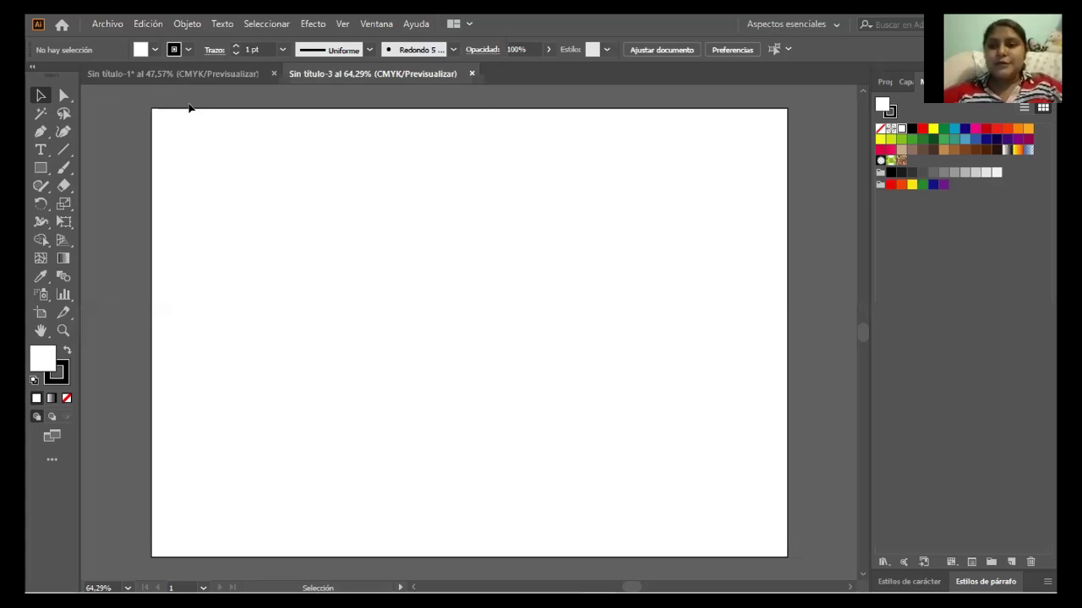
- Load the cartoon fruit PNG for placing on the blank artboard via Archivo > Colocar
left_click(106, 25)
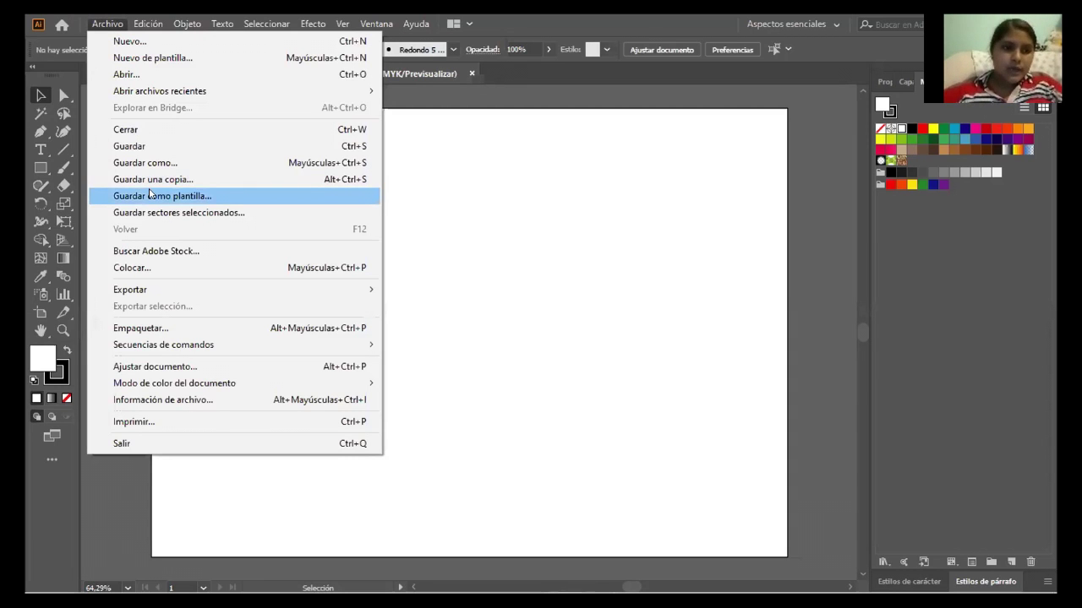
left_click(160, 268)
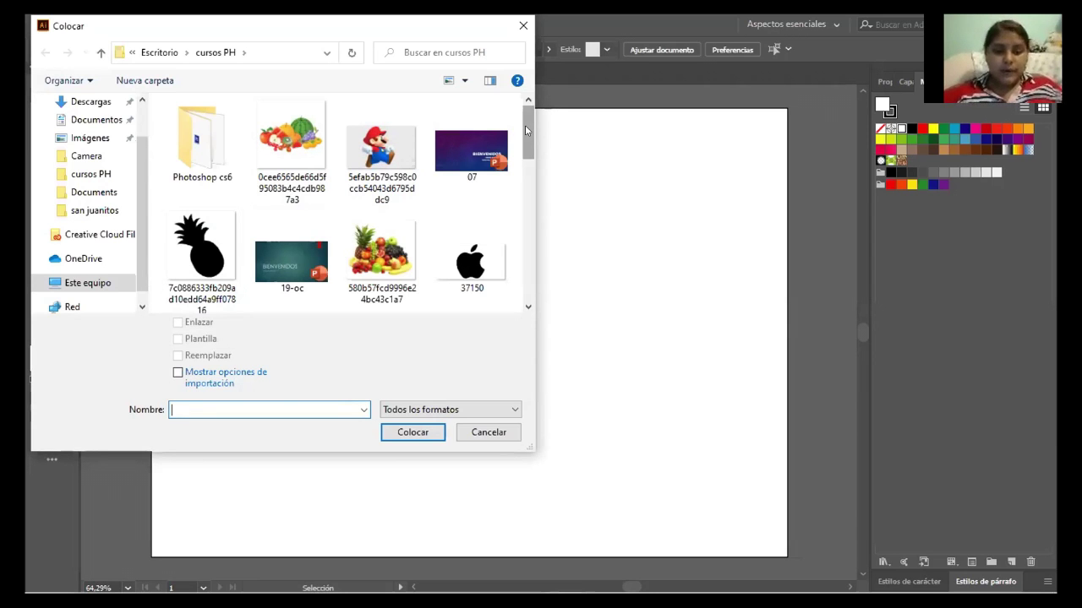
left_click_drag(525, 130, 524, 183)
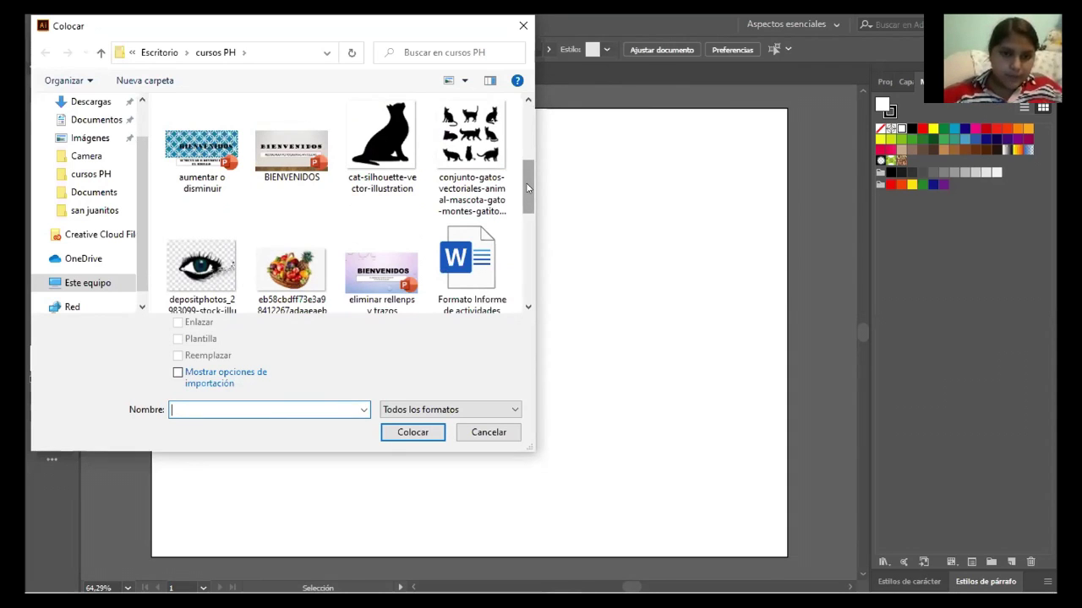
left_click_drag(525, 184, 528, 122)
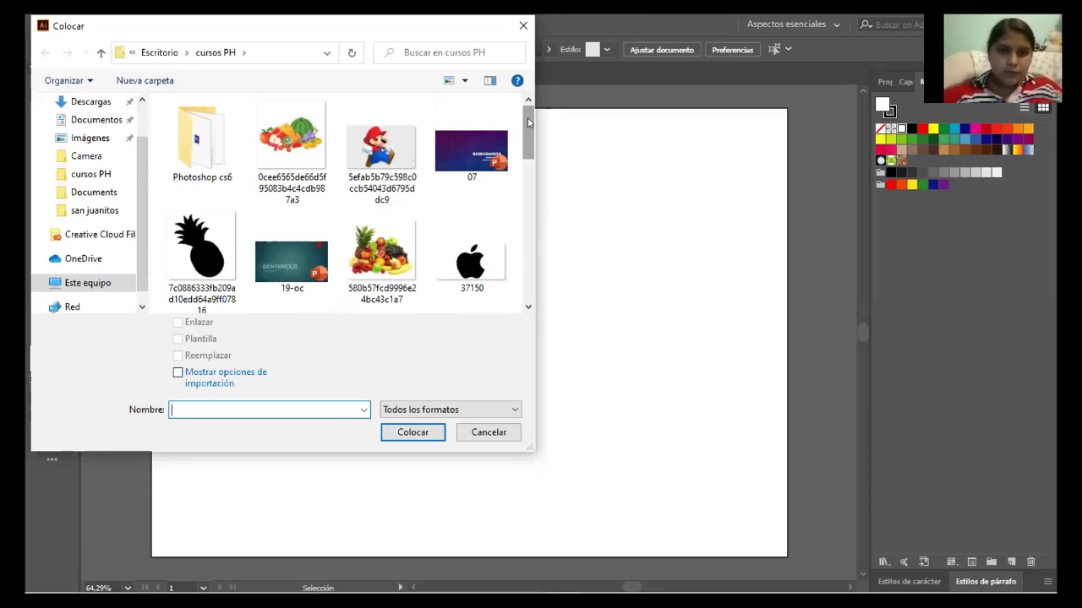
left_click(284, 141)
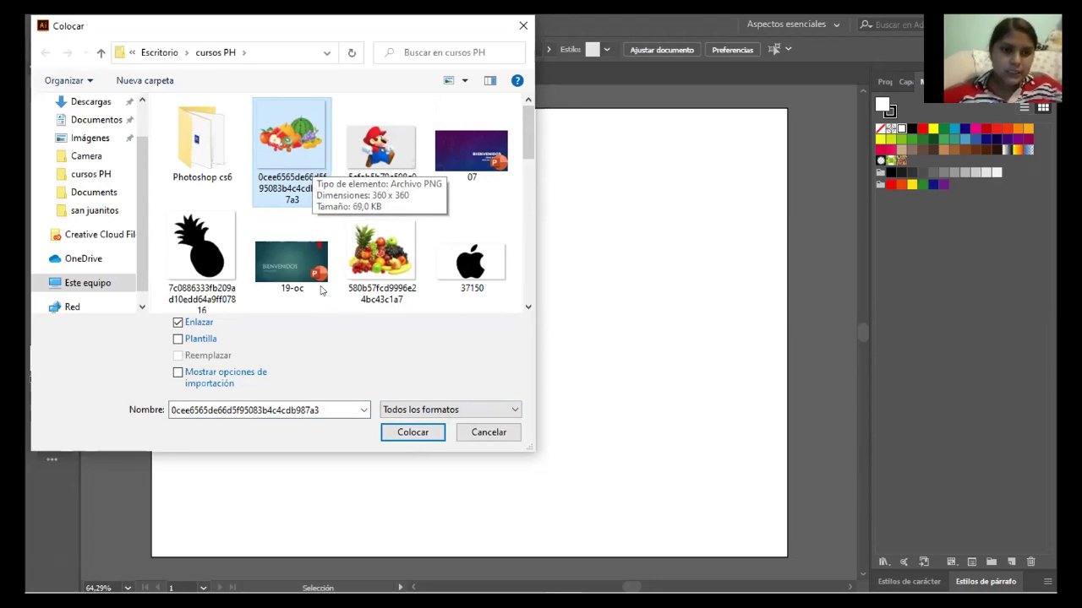
left_click(413, 432)
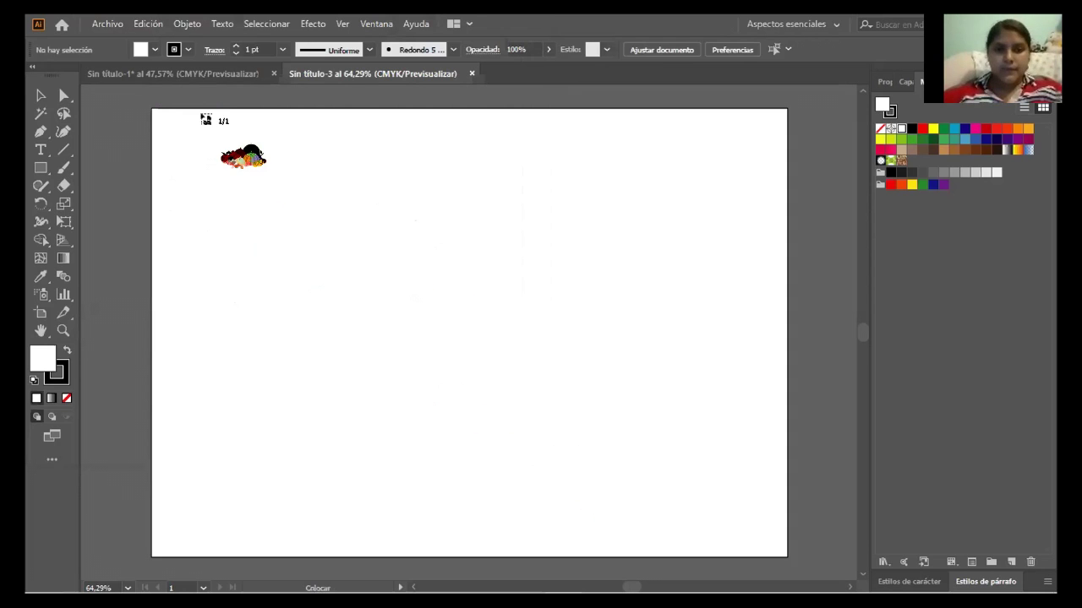
- Place the cartoon fruit image left of centre and shrink it to about 83 × 72 mm
left_click(154, 110)
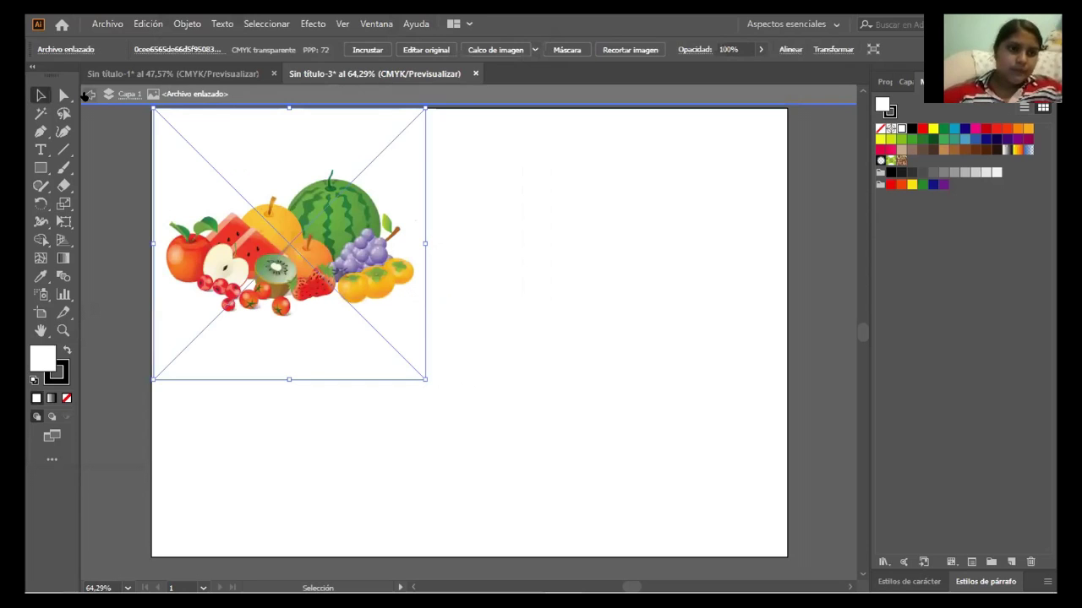
left_click(457, 322)
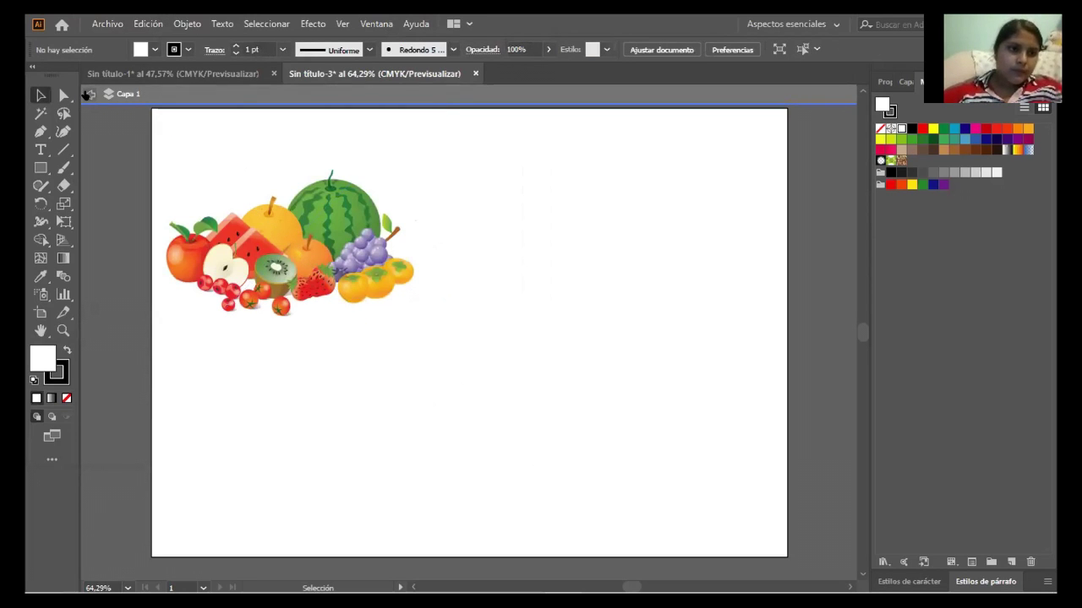
left_click(90, 93)
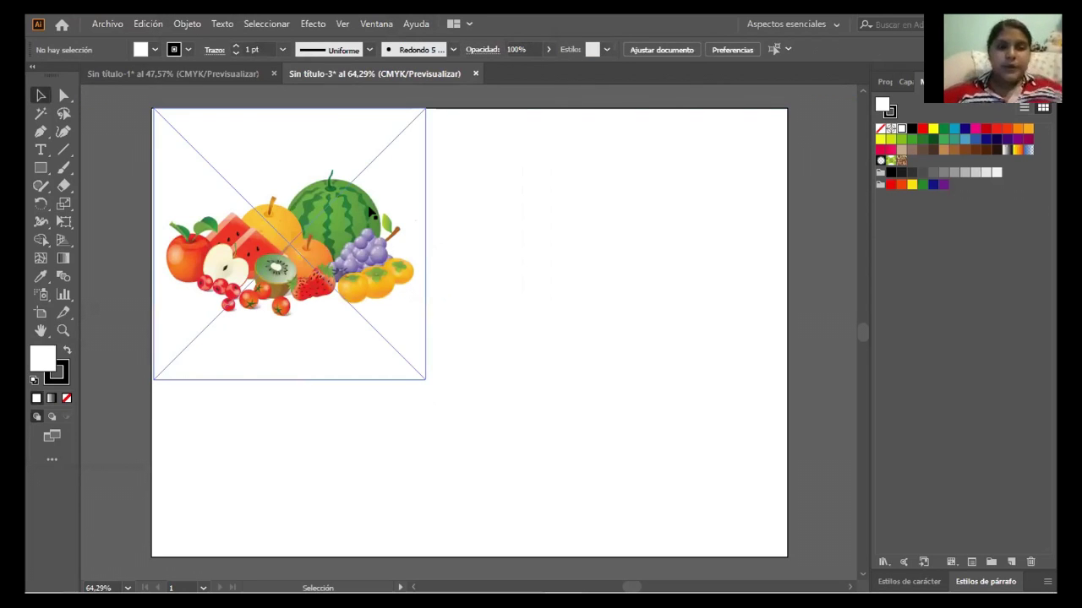
left_click_drag(340, 226, 351, 292)
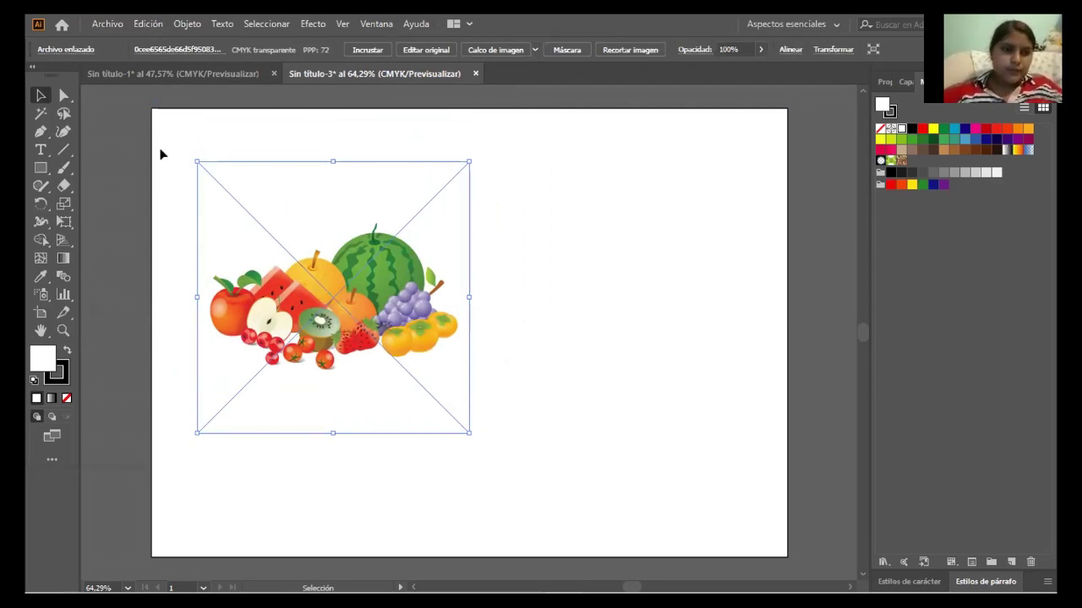
left_click_drag(195, 161, 251, 243)
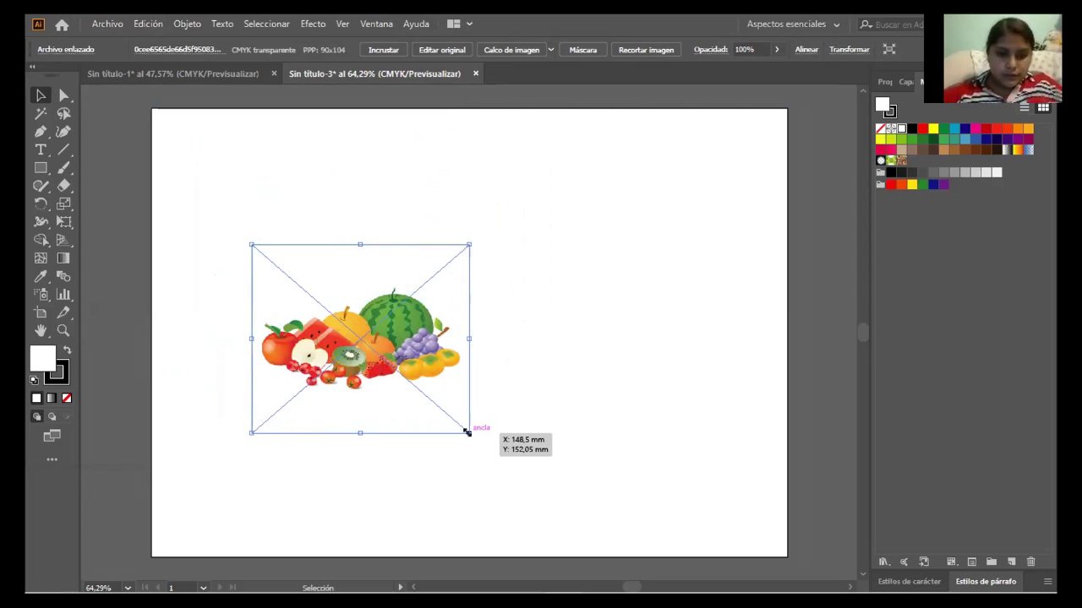
left_click_drag(467, 431, 423, 393)
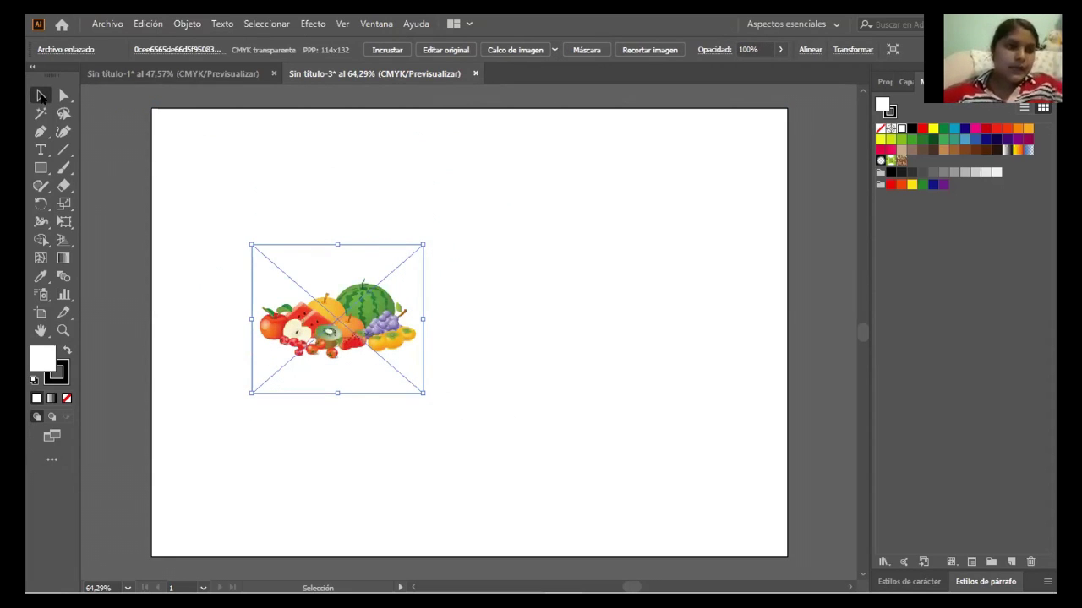
left_click(198, 207)
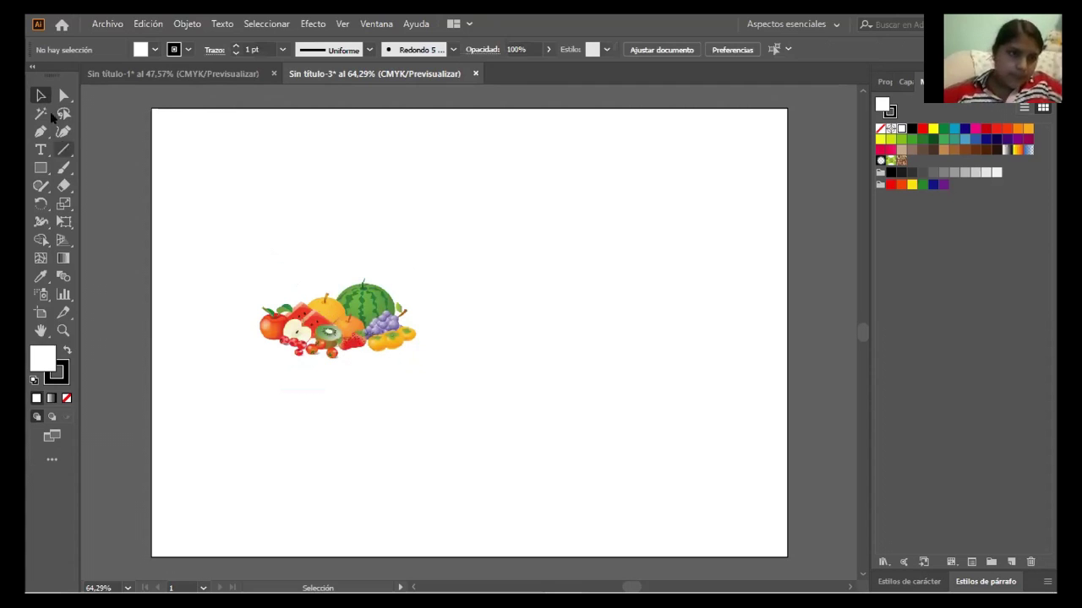
- Place the pineapple fruit photo file onto the artboard with Archivo > Colocar
left_click(107, 22)
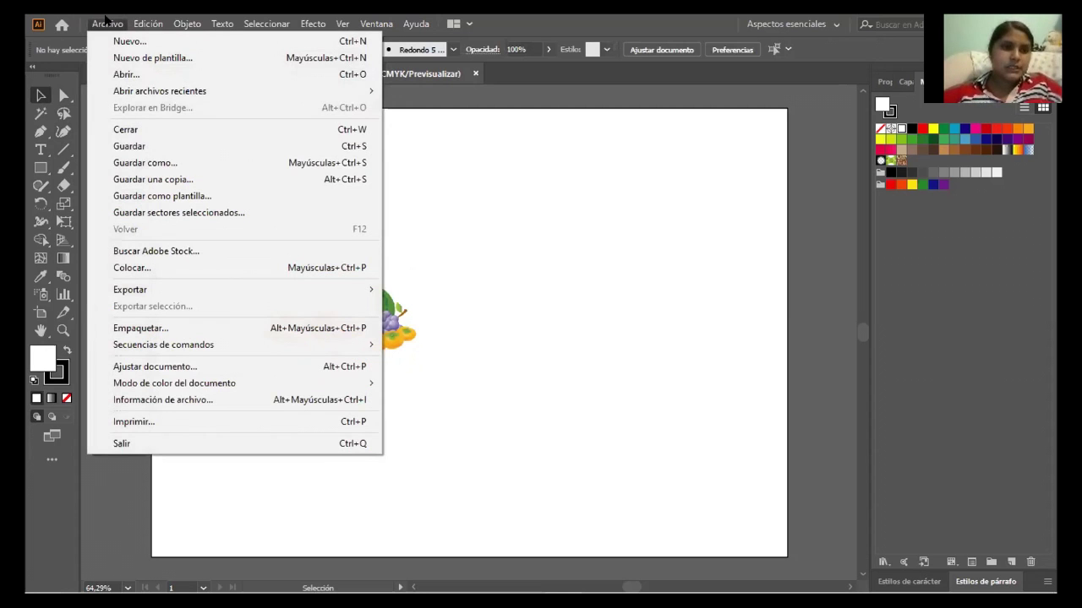
left_click(175, 266)
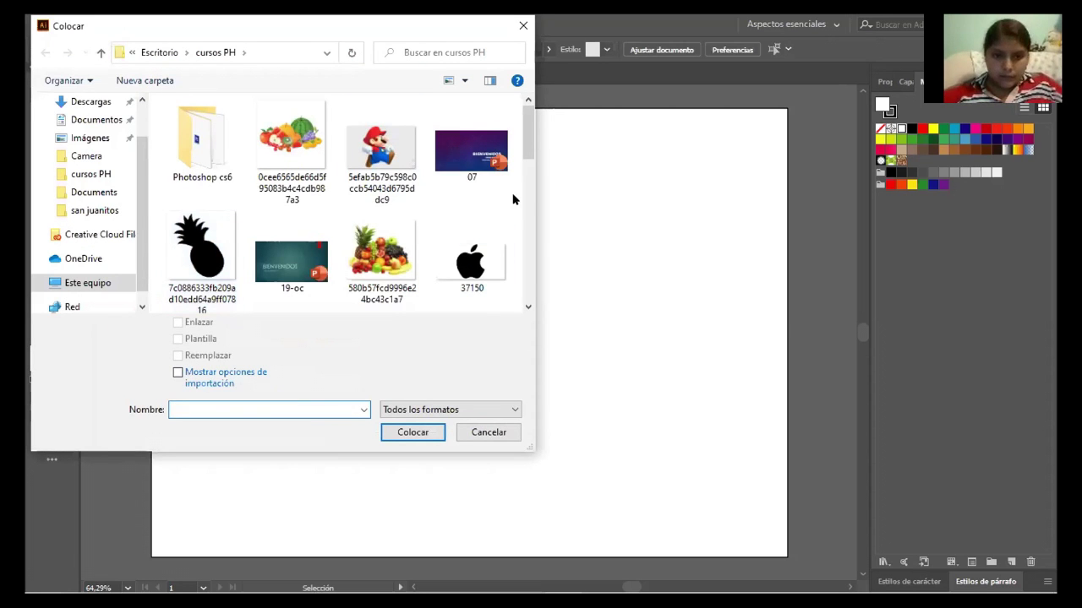
scroll(524, 148, "down", 2)
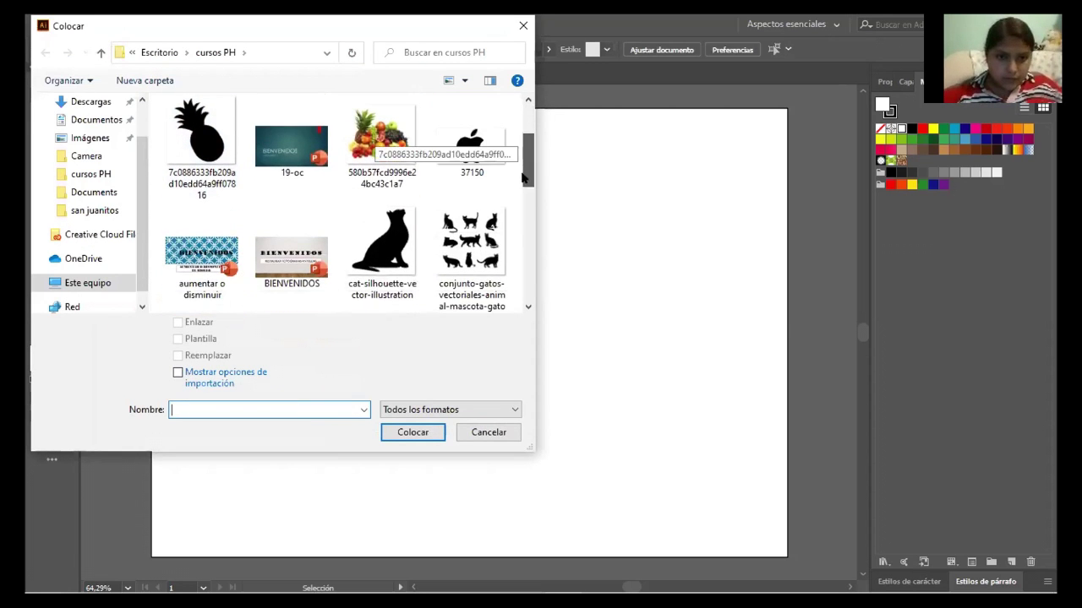
left_click(380, 163)
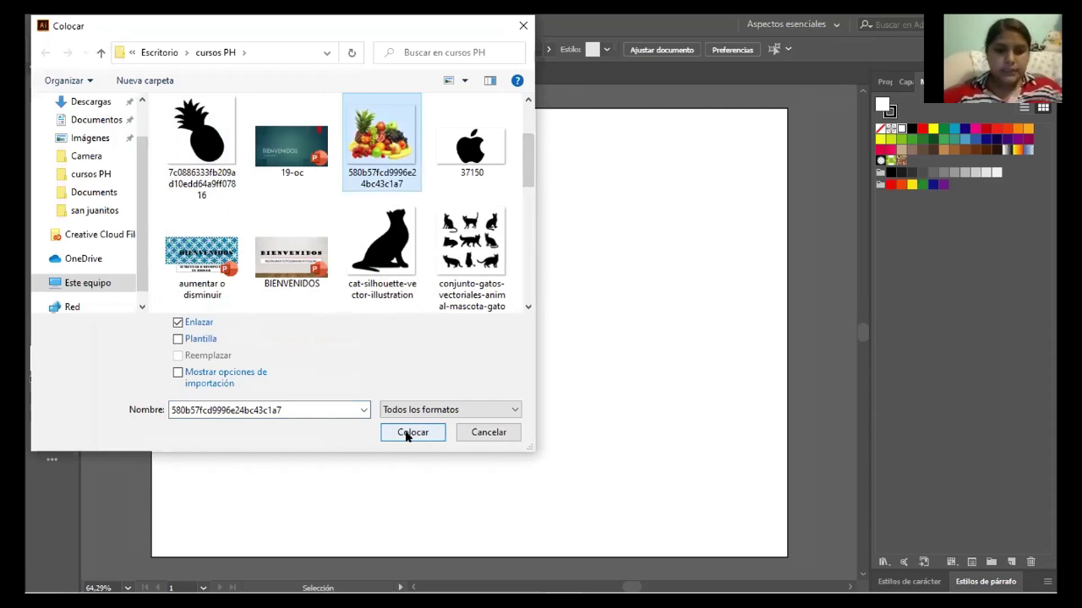
left_click(412, 433)
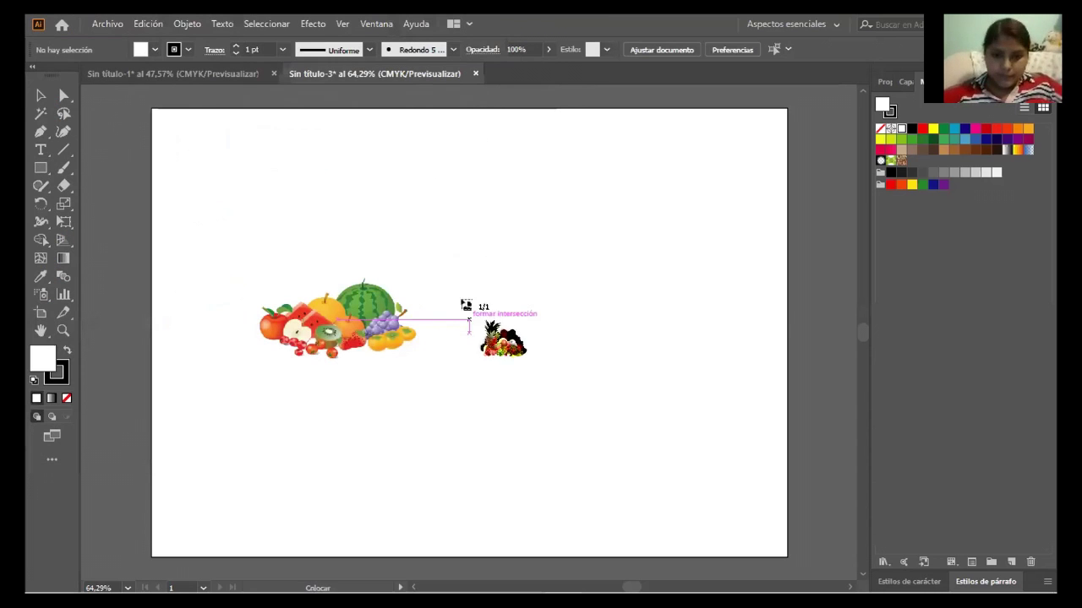
left_click(431, 231)
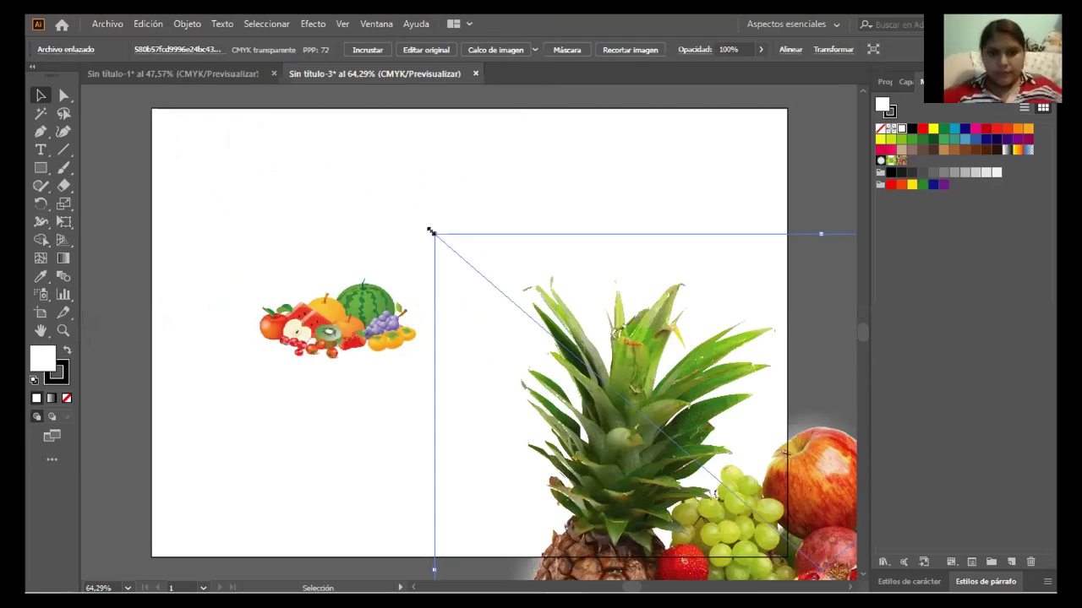
- Shrink the photo to about 79 × 69 mm and level it with the cartoon fruit on the right
left_click_drag(431, 231, 649, 420)
left_click_drag(763, 464, 208, 159)
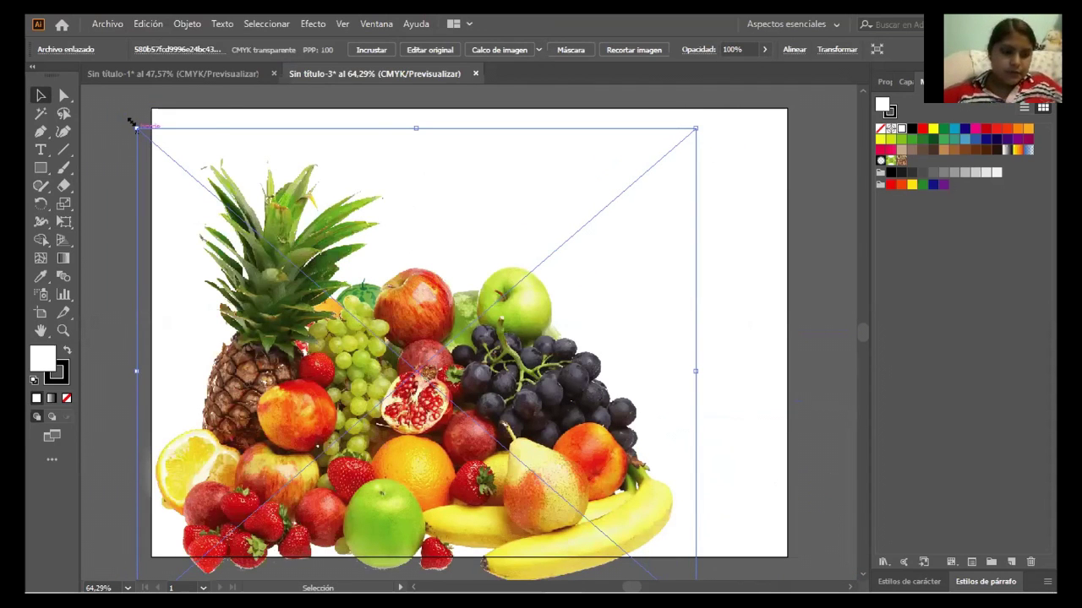
left_click_drag(131, 124, 533, 428)
left_click_drag(606, 519, 608, 308)
left_click_drag(357, 313, 331, 369)
left_click_drag(633, 354, 626, 400)
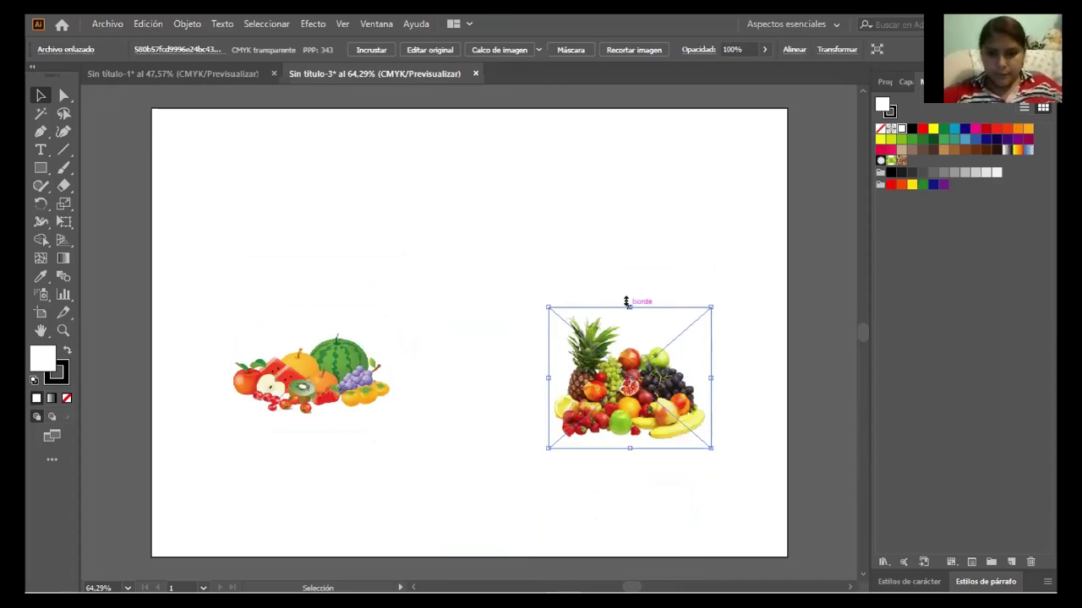
- Draw a large circle with the Ellipse tool above and between the two fruit images
left_click(563, 262)
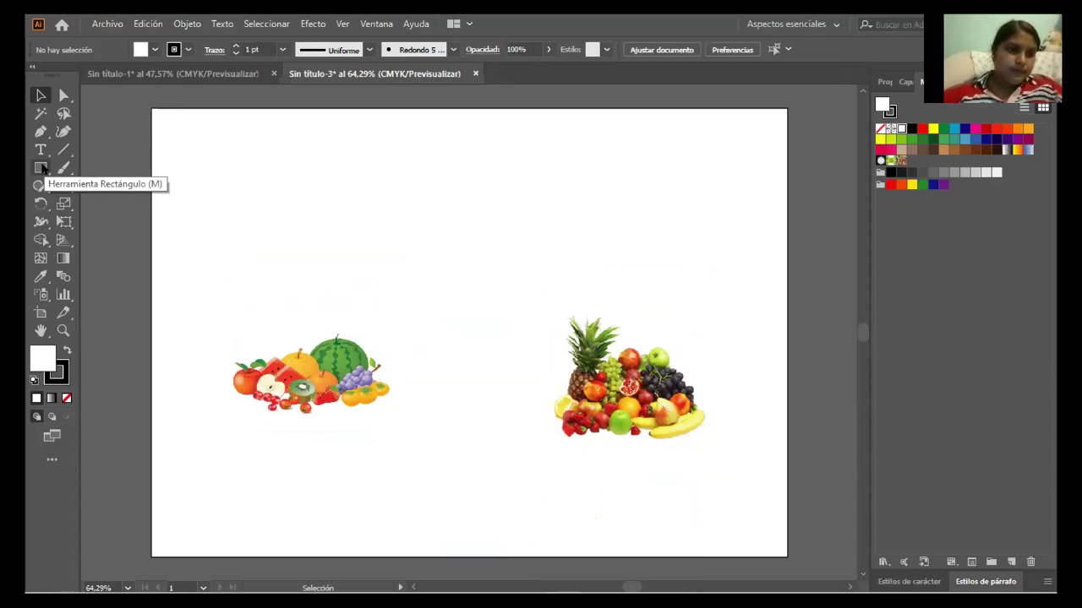
left_click_drag(43, 168, 108, 196)
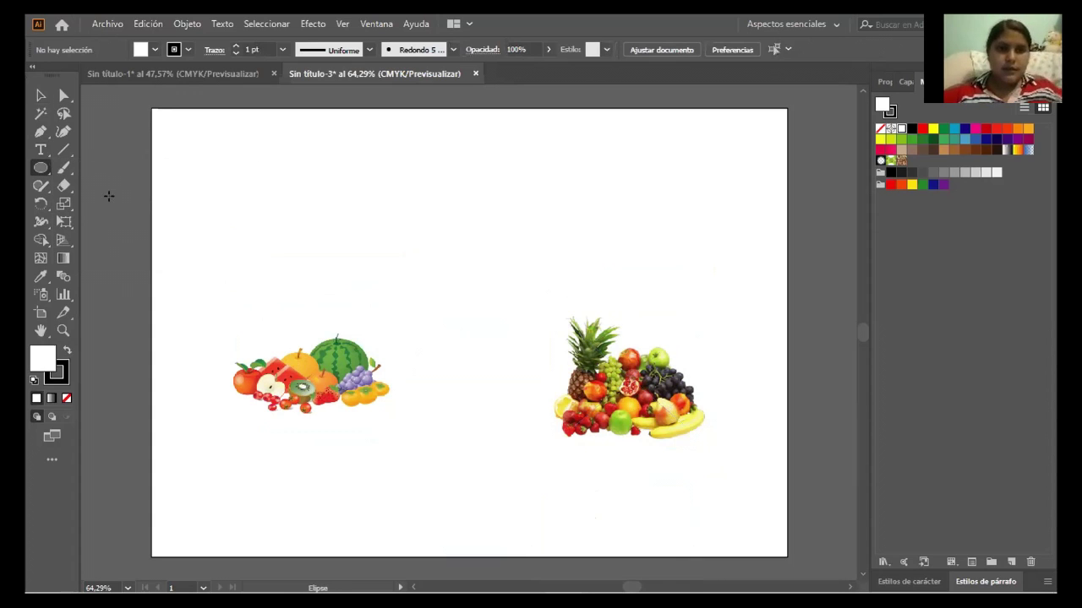
left_click_drag(372, 170, 566, 364)
left_click(40, 96)
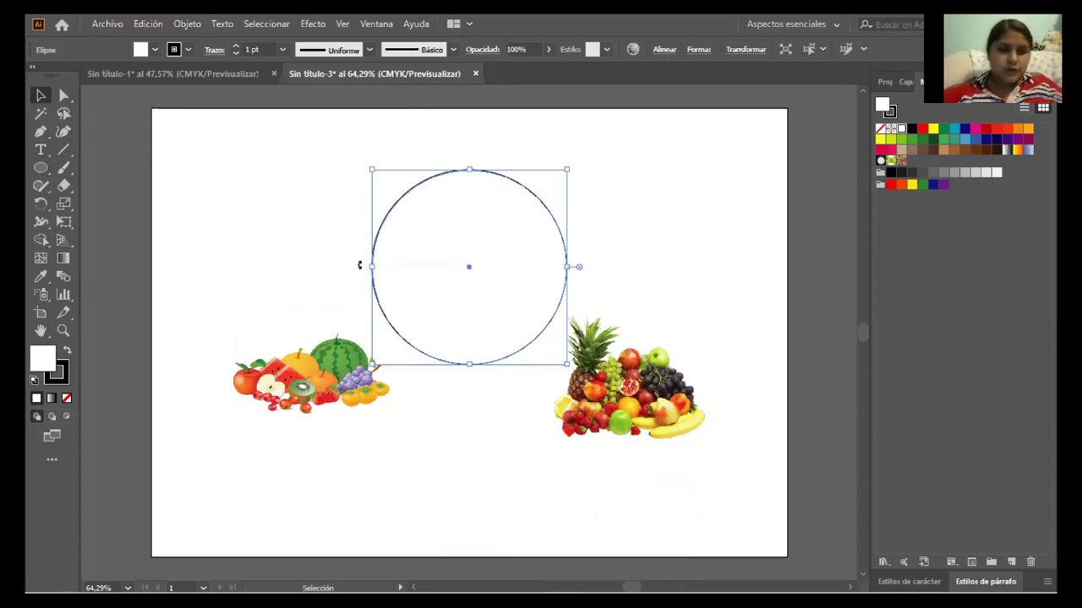
left_click(41, 152)
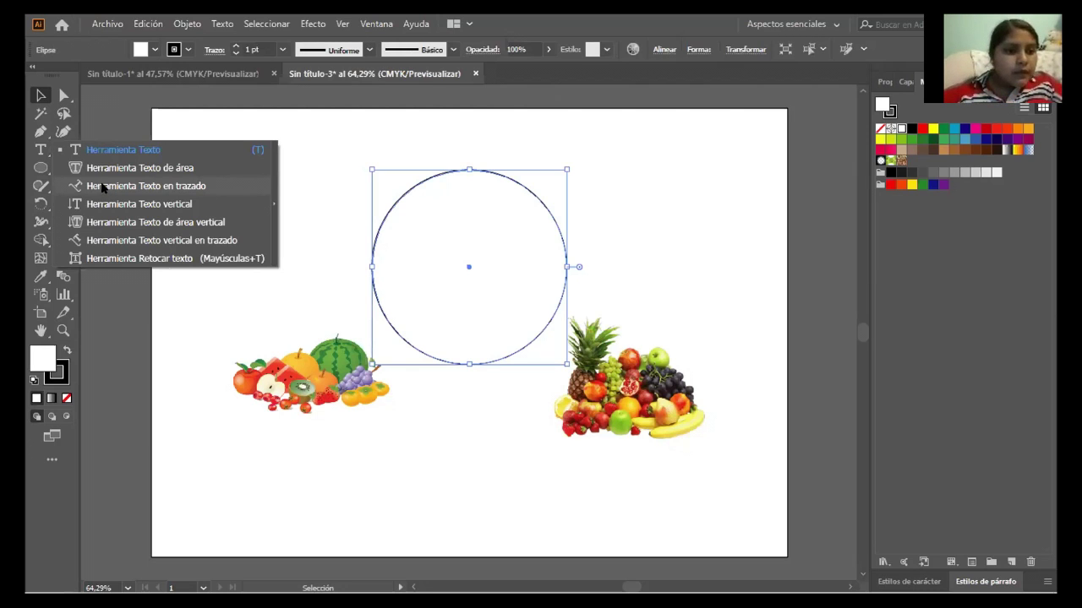
- Add Lorem ipsum placeholder type on the circle's path with Texto en trazado and select it
left_click(101, 187)
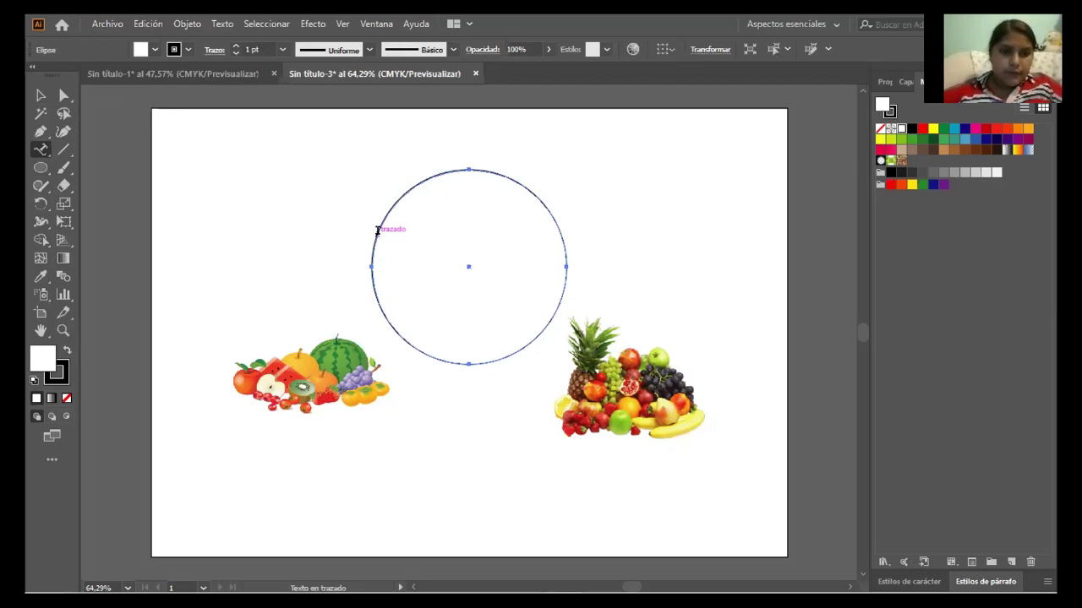
left_click(377, 230)
left_click(372, 228)
mouse_move(372, 228)
left_mouse_down()
mouse_move(408, 353)
mouse_move(518, 370)
mouse_move(584, 224)
mouse_move(459, 179)
mouse_move(397, 246)
mouse_move(396, 189)
mouse_move(463, 159)
mouse_move(391, 231)
left_mouse_up()
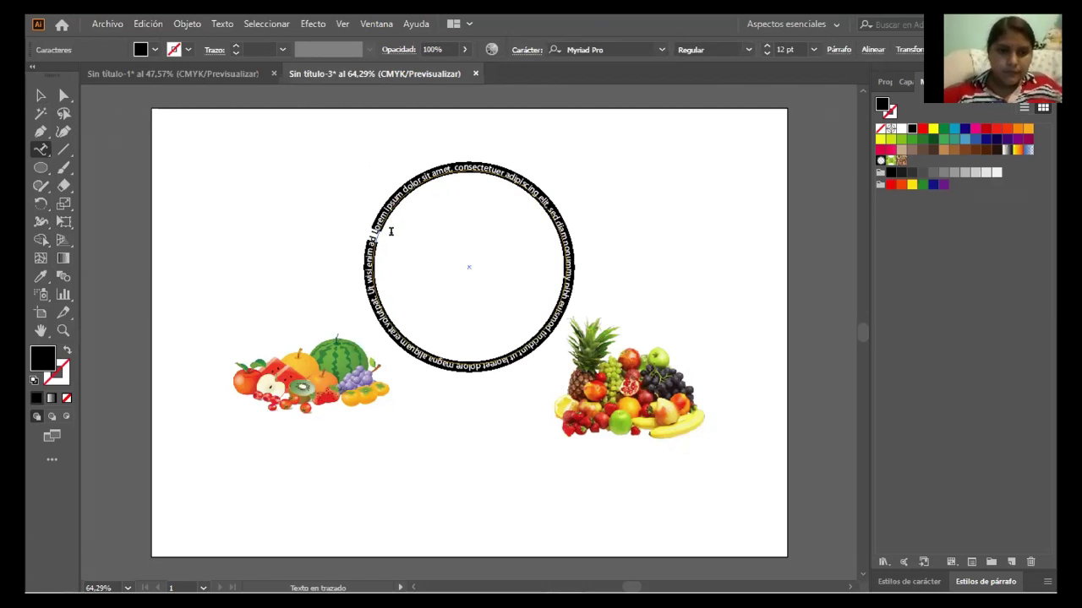
- Select all the circle's path text and set it to 24 pt Cooper Black
left_click(391, 234)
key("ctrl+a")
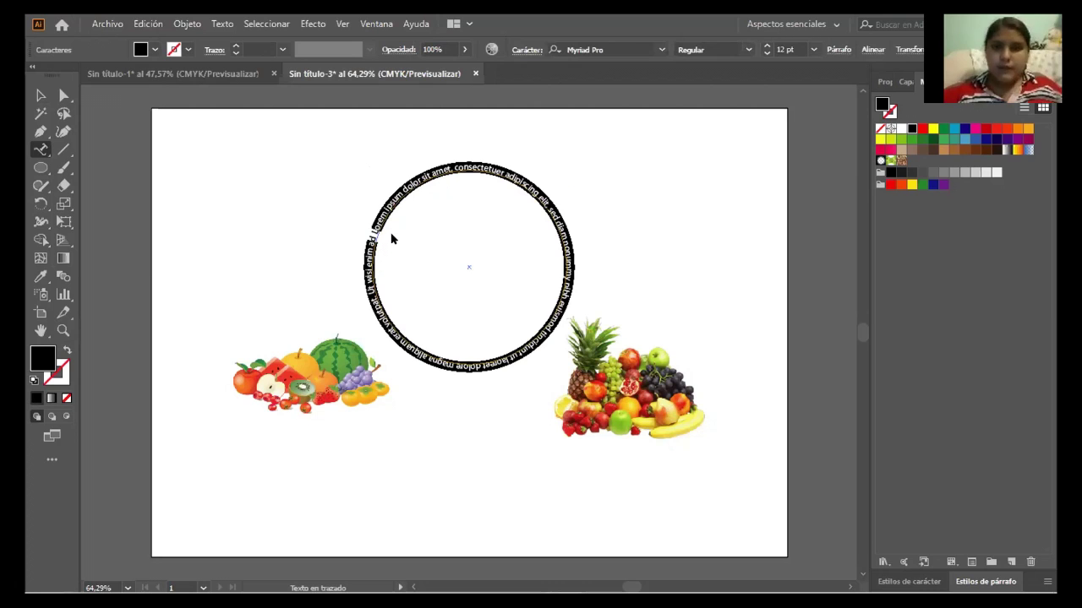
left_click(884, 82)
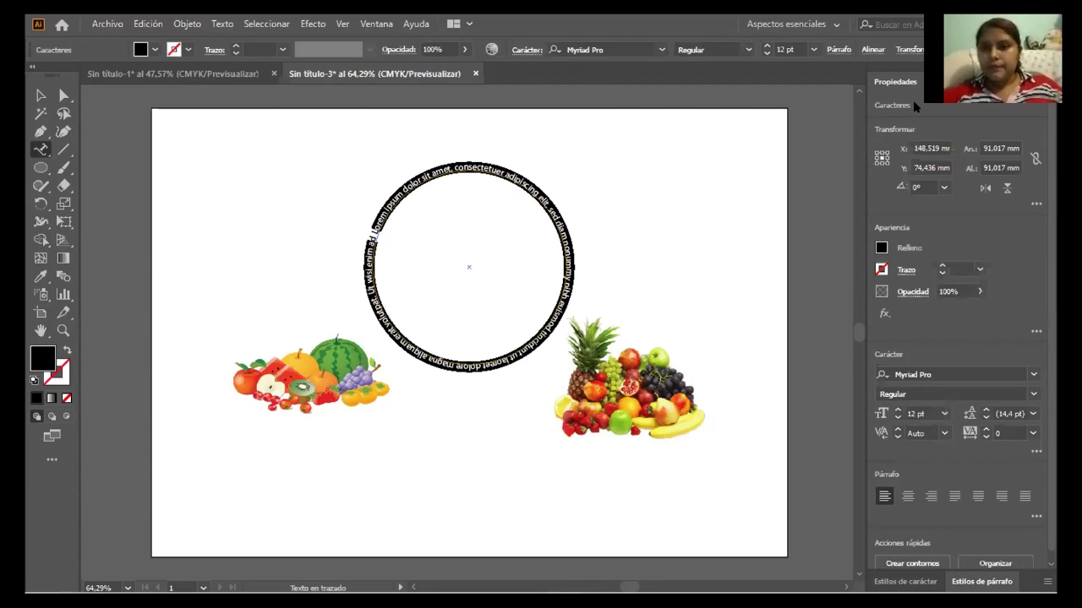
left_click(943, 414)
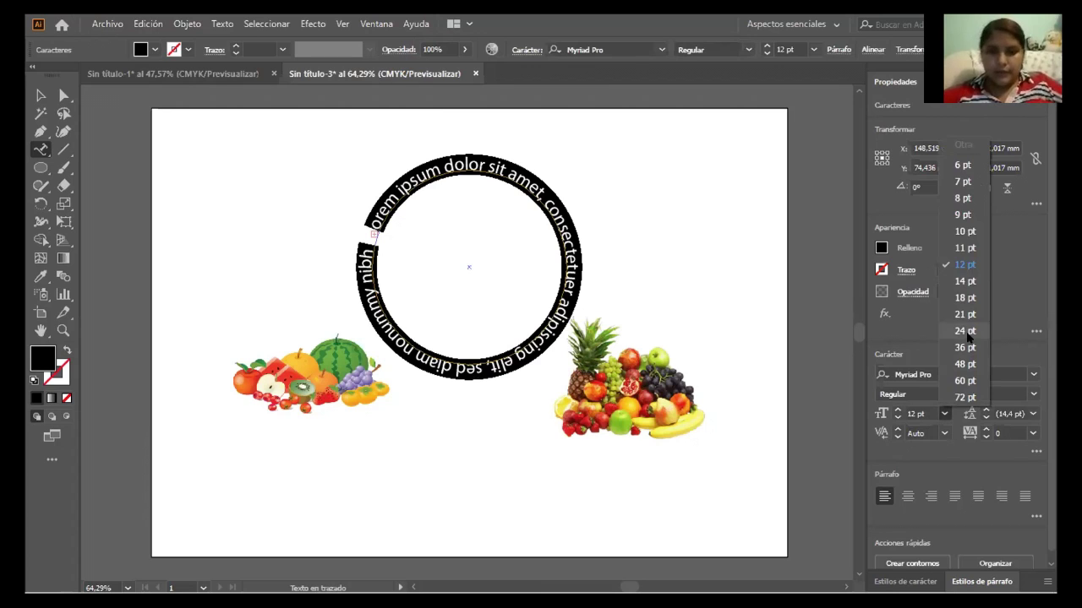
left_click(967, 332)
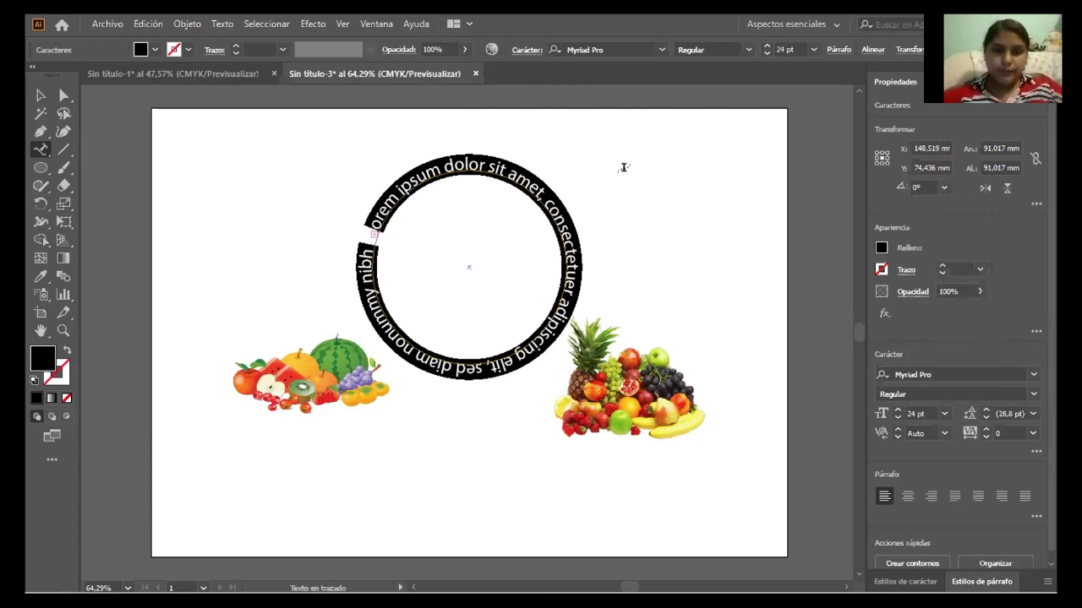
left_click(655, 48)
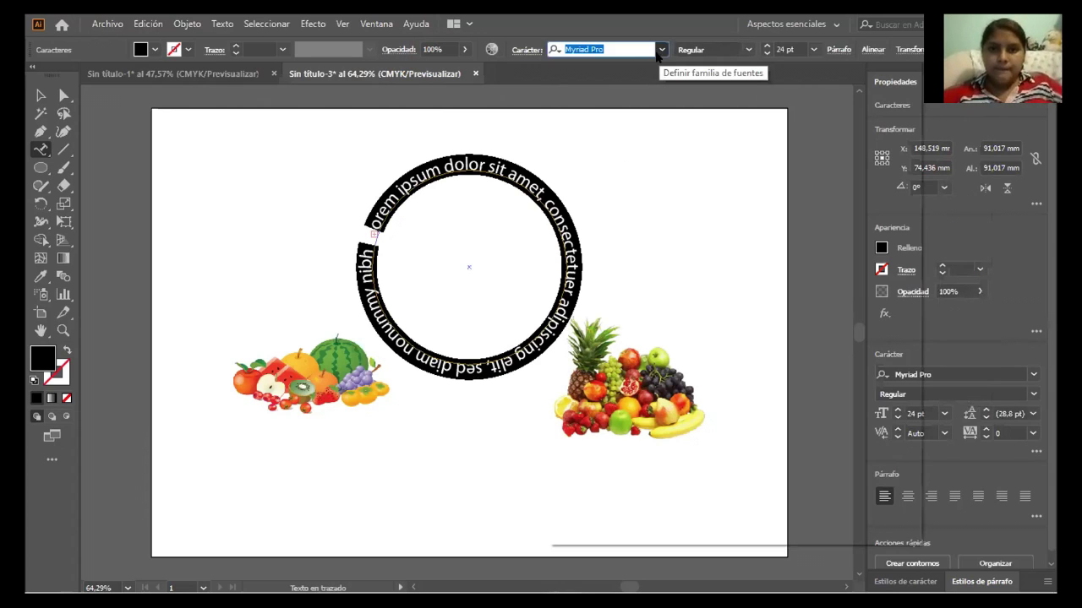
left_click(661, 54)
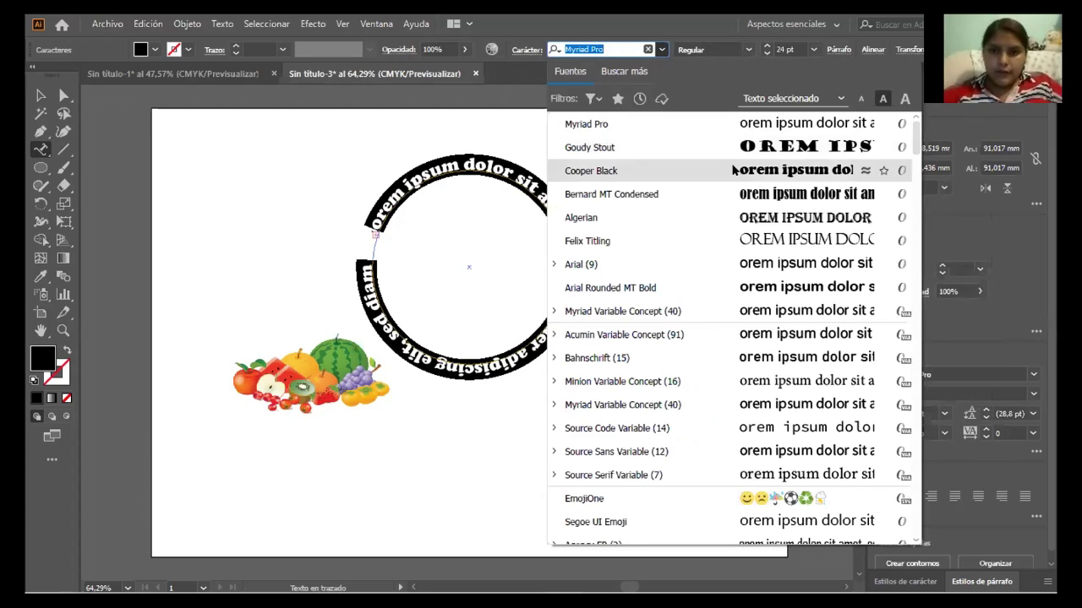
left_click(732, 170)
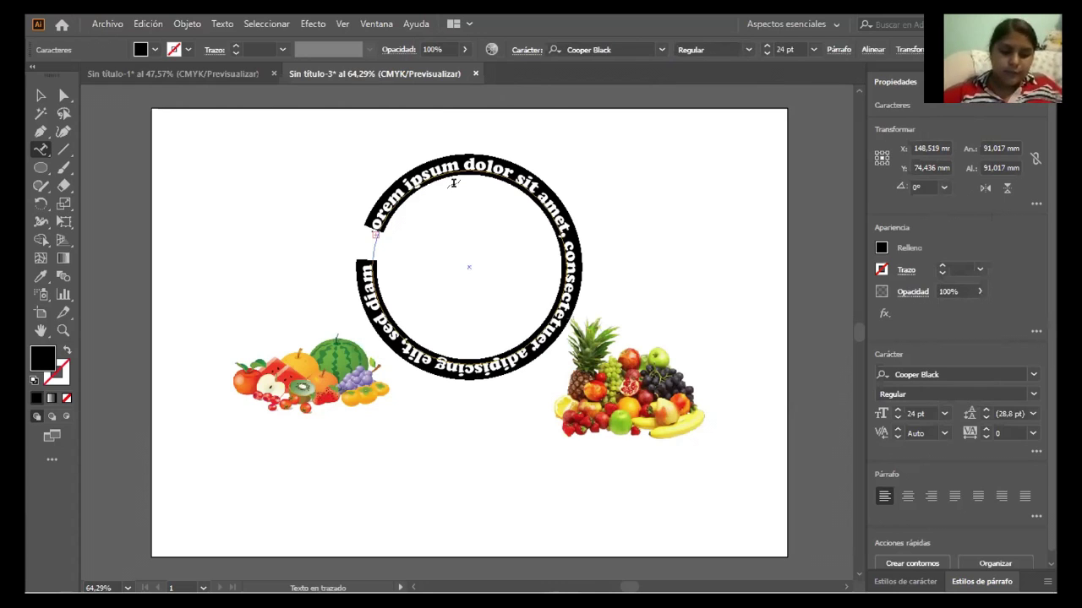
- Replace the placeholder with 'BUENA ALIMENTACION' and select the whole line
type("Buena")
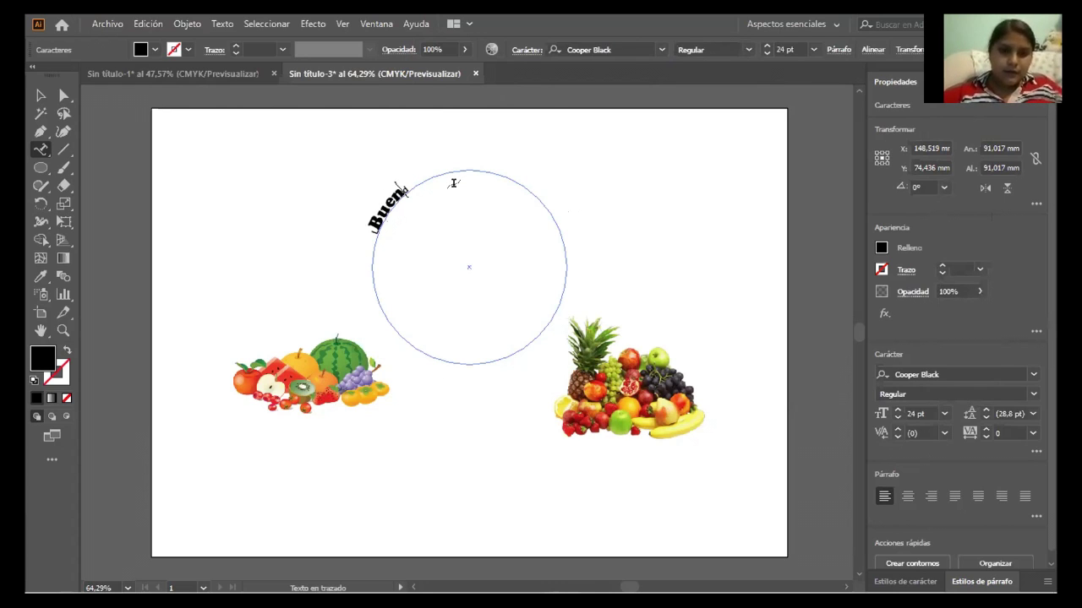
key("BackSpace")
key("BackSpace")
key("BackSpace")
key("BackSpace")
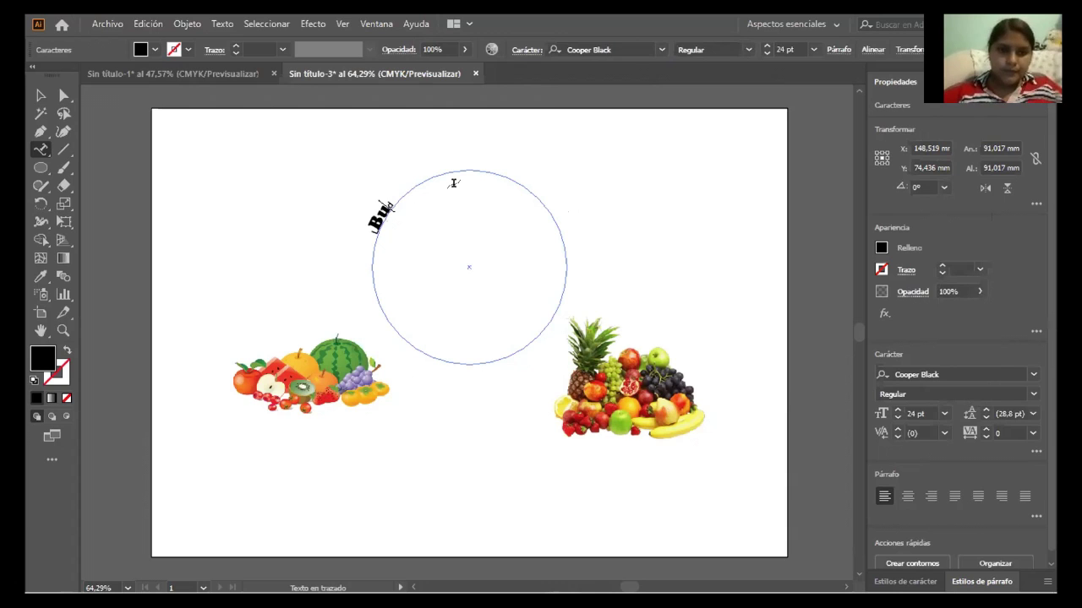
key("BackSpace")
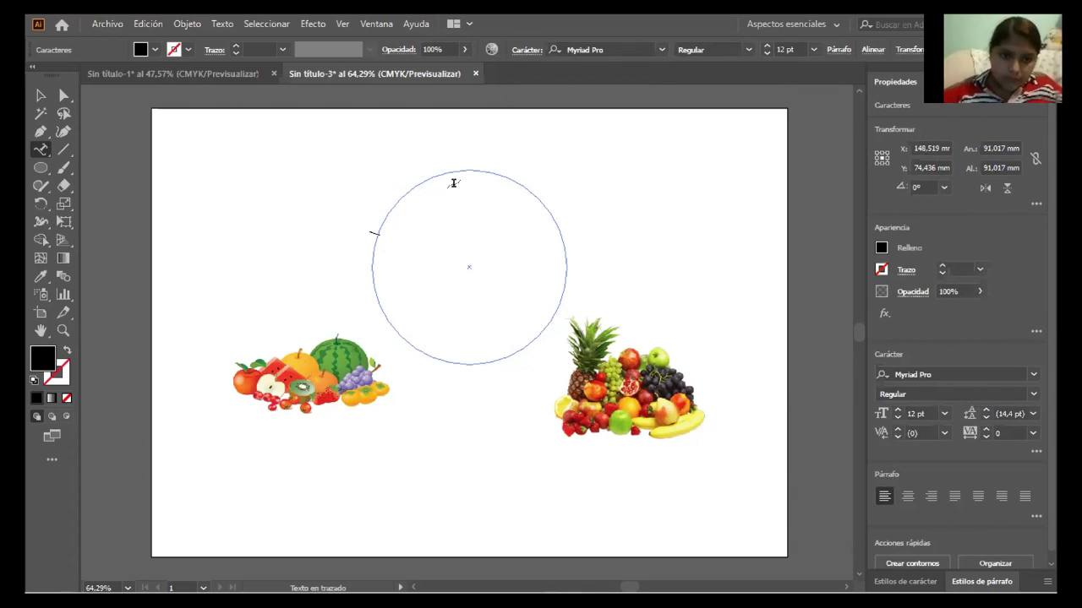
type("BUENA")
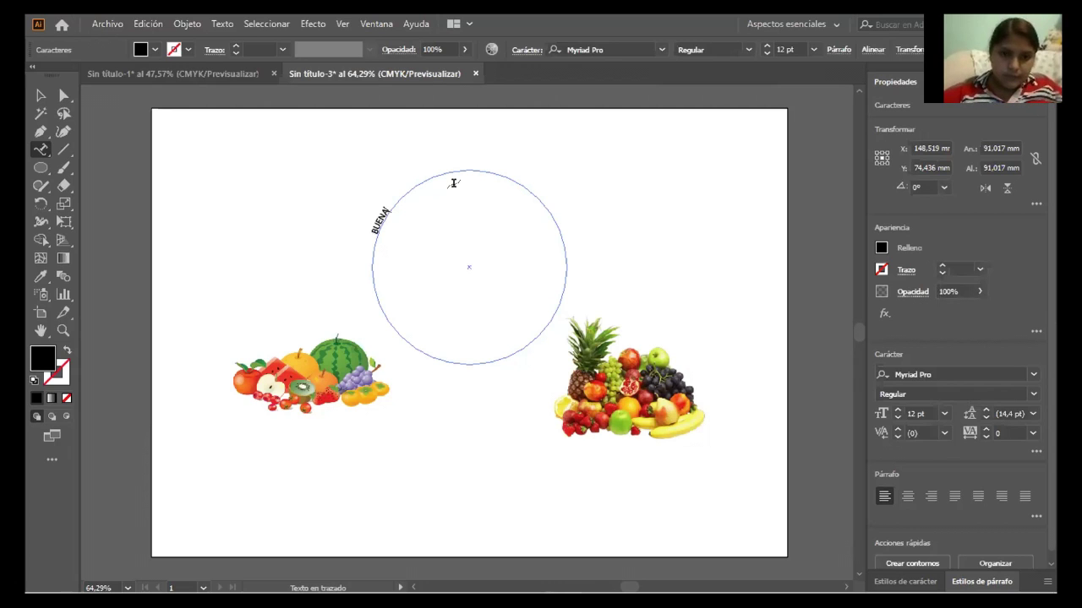
type(" ALIM")
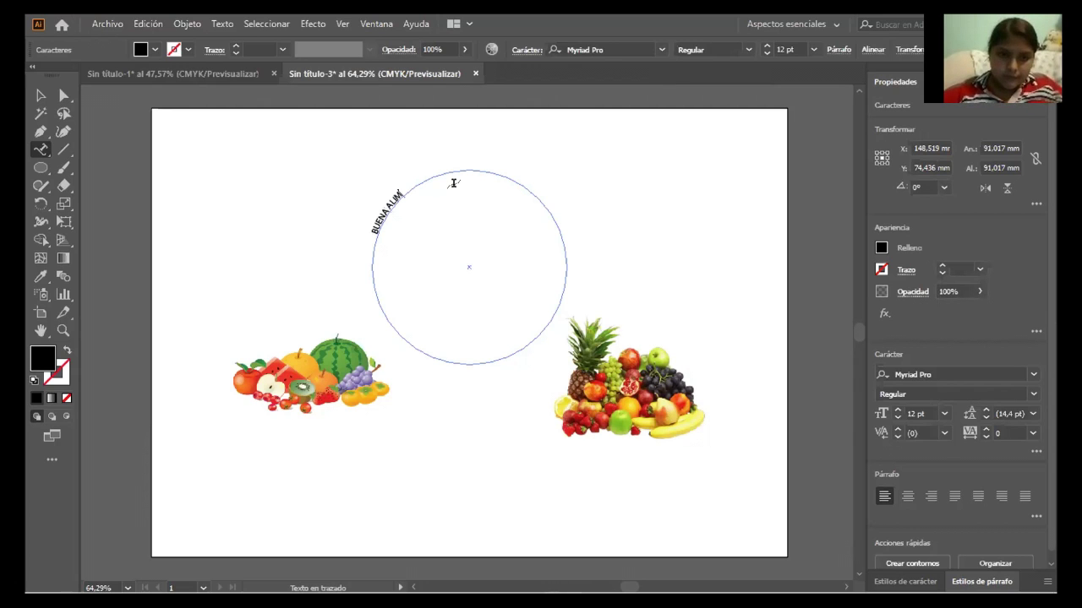
type("ENTACION")
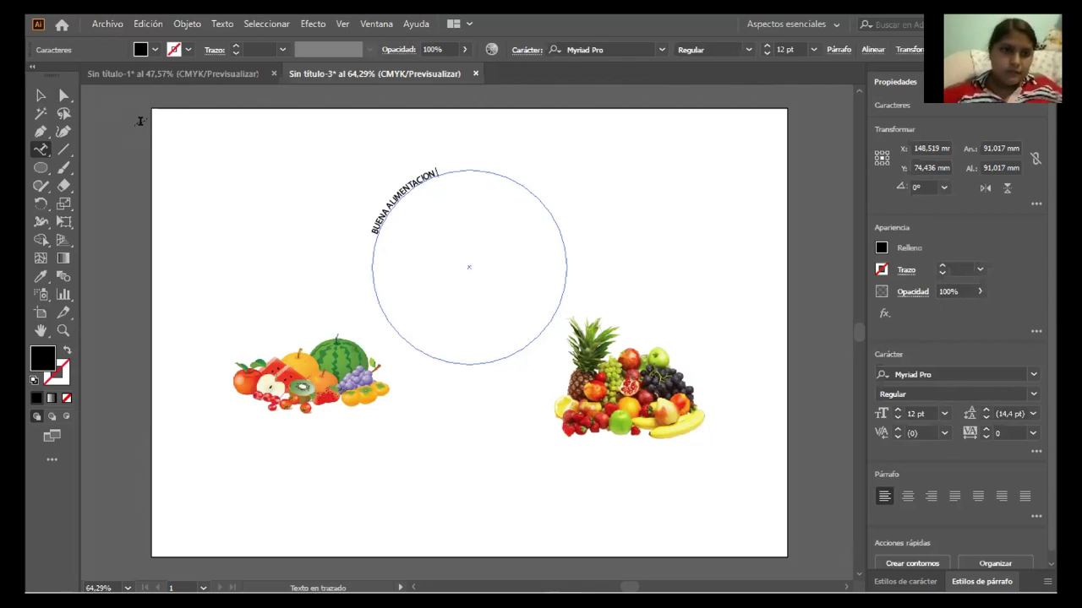
left_click_drag(434, 171, 377, 224)
left_click(375, 227)
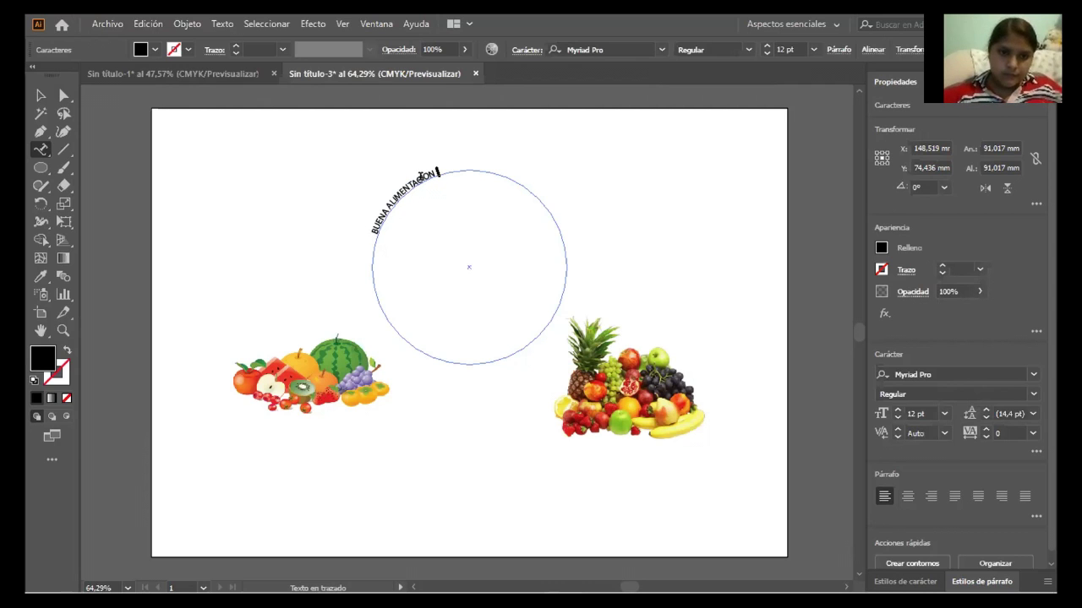
left_click_drag(437, 170, 372, 217)
left_click(365, 231)
triple_click(369, 218)
left_click(369, 225)
triple_click(370, 218)
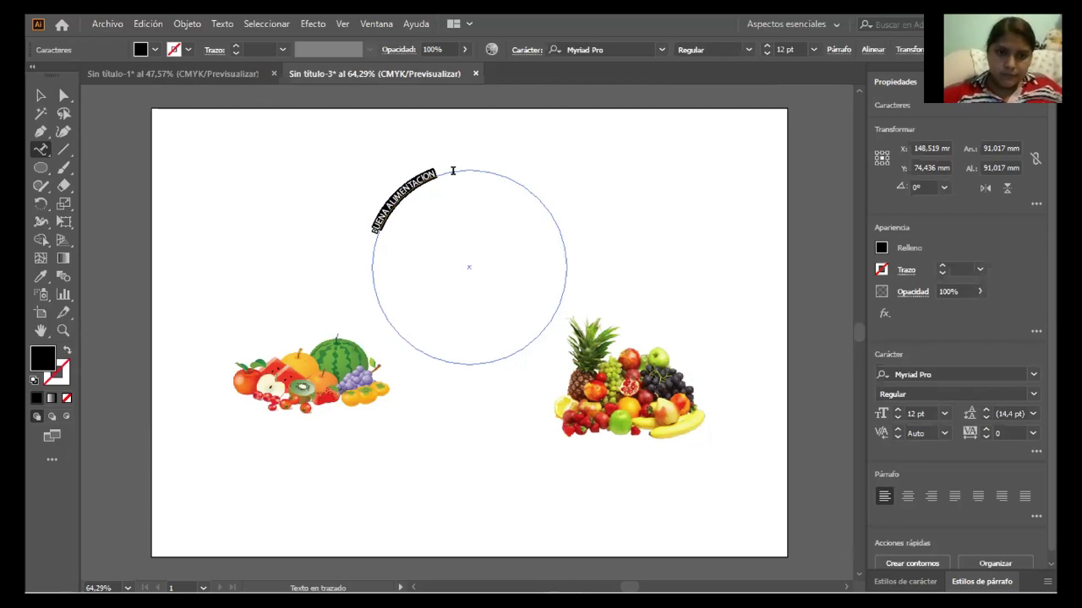
- Try Bernard MT Condensed on the title, then select only the curved text object
left_click(661, 50)
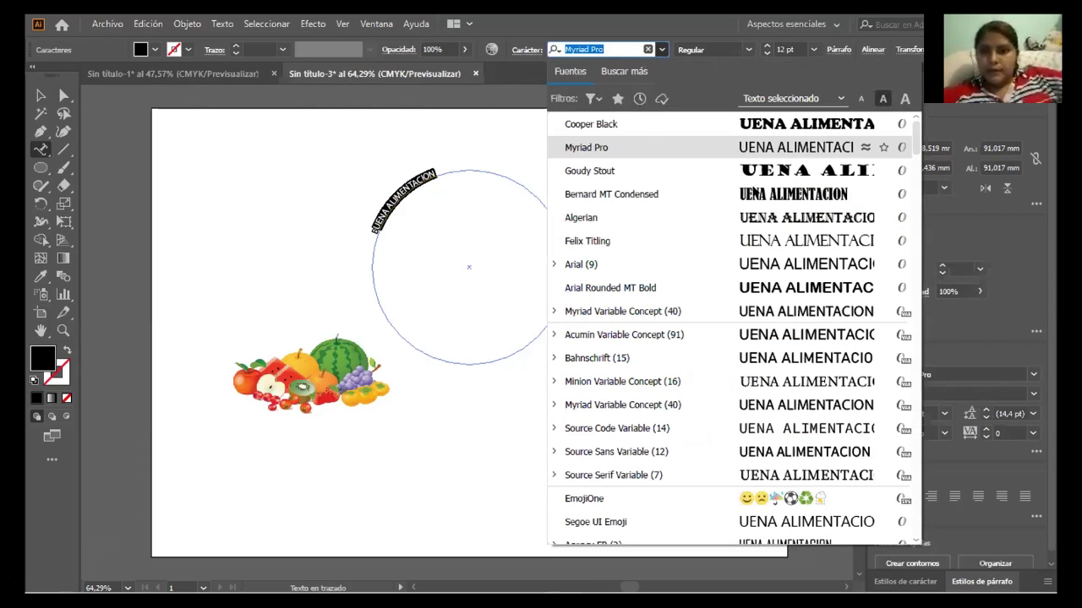
left_click(754, 191)
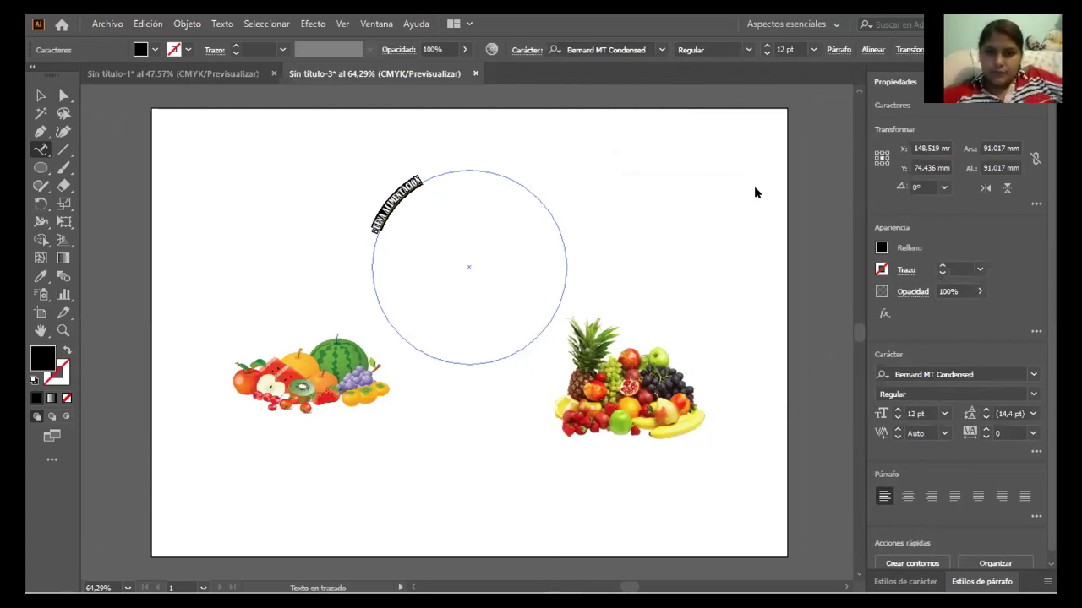
left_click(38, 95)
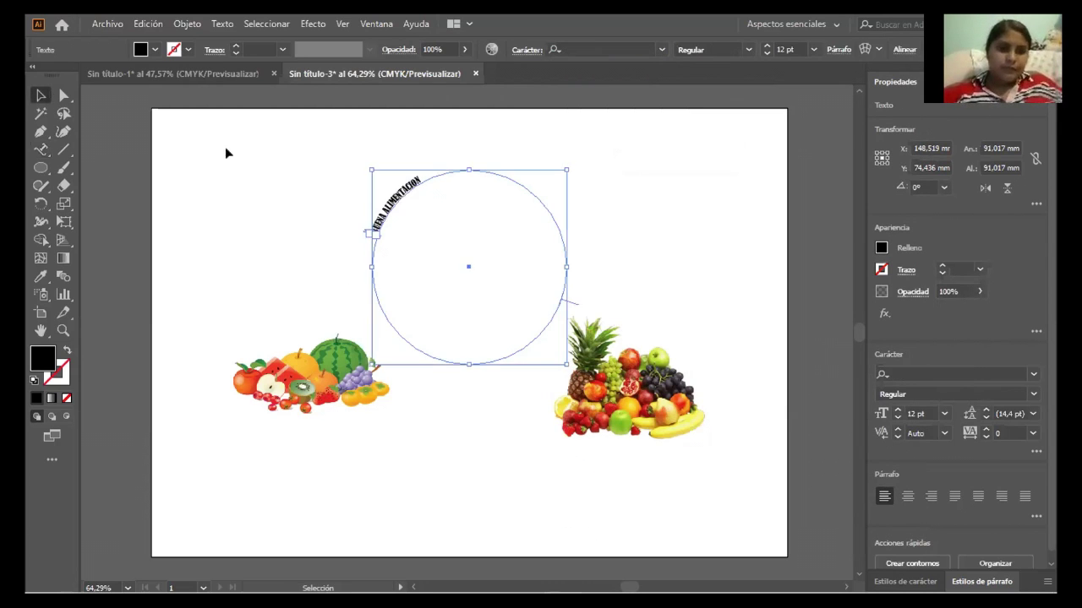
left_click(354, 189)
left_click_drag(353, 189, 462, 295)
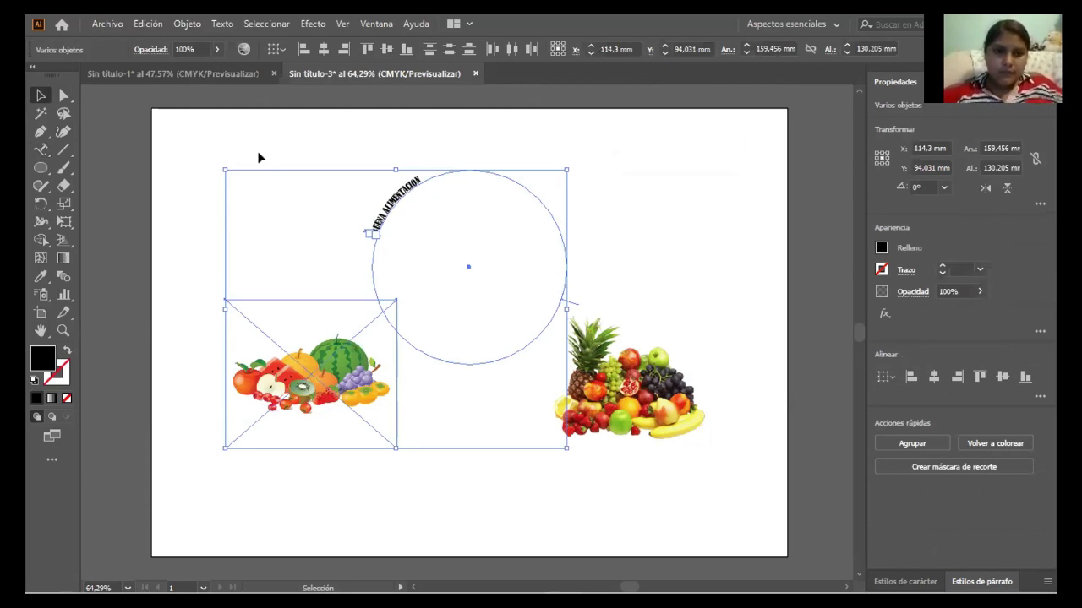
left_click(322, 146)
left_click_drag(366, 181, 518, 264)
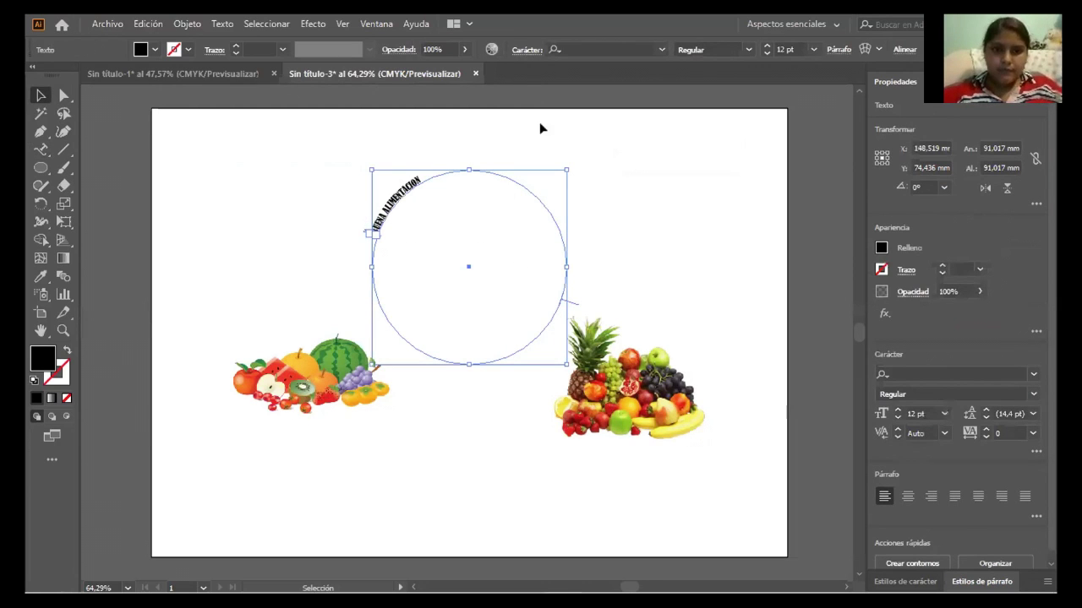
- Preview fonts from the list and set the curved title to Goudy Stout
left_click(660, 50)
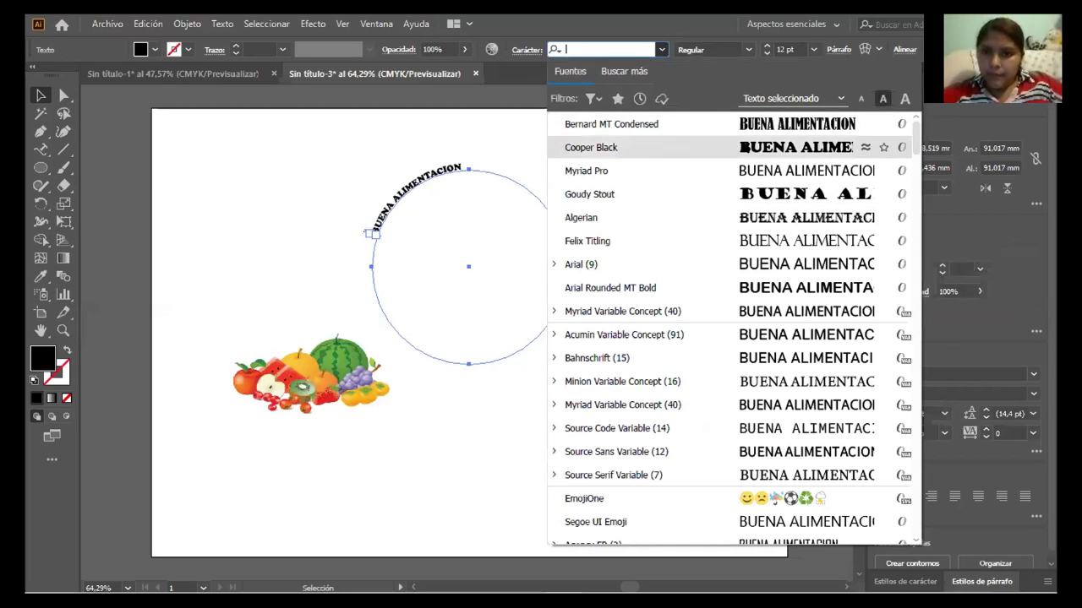
key("Down")
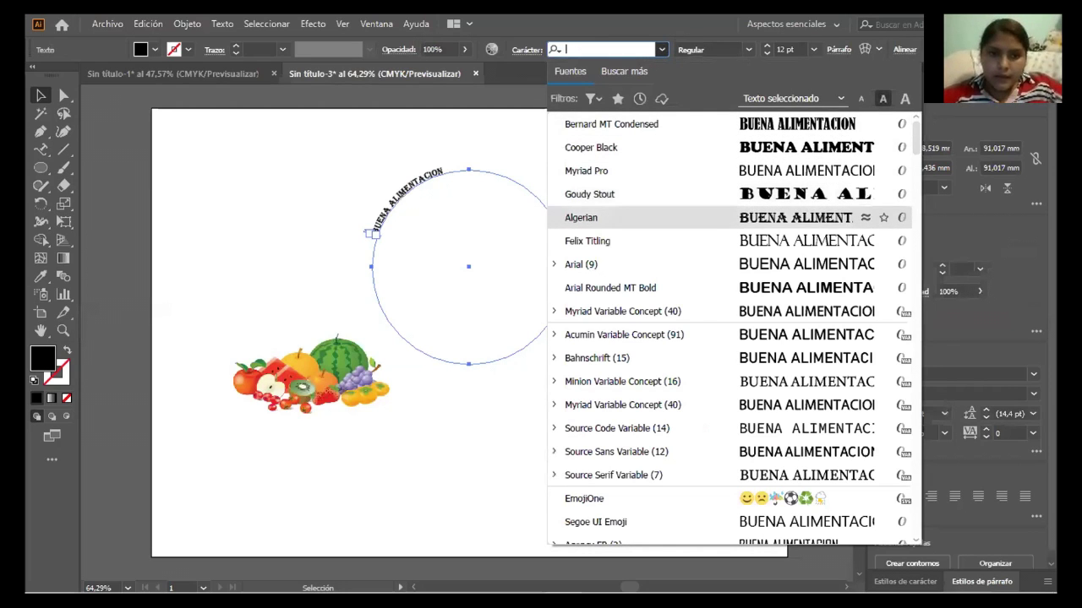
key("Down")
key("Down")
key("Down")
key("Down")
key("Down")
key("Down")
key("Down")
key("Down")
key("Down")
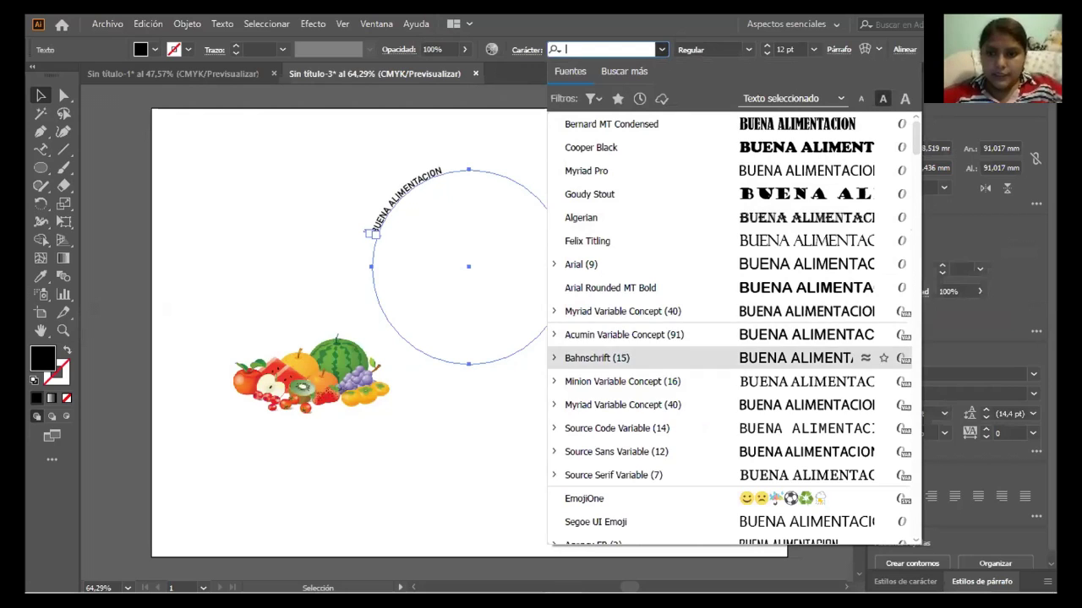
key("Down")
key("Down")
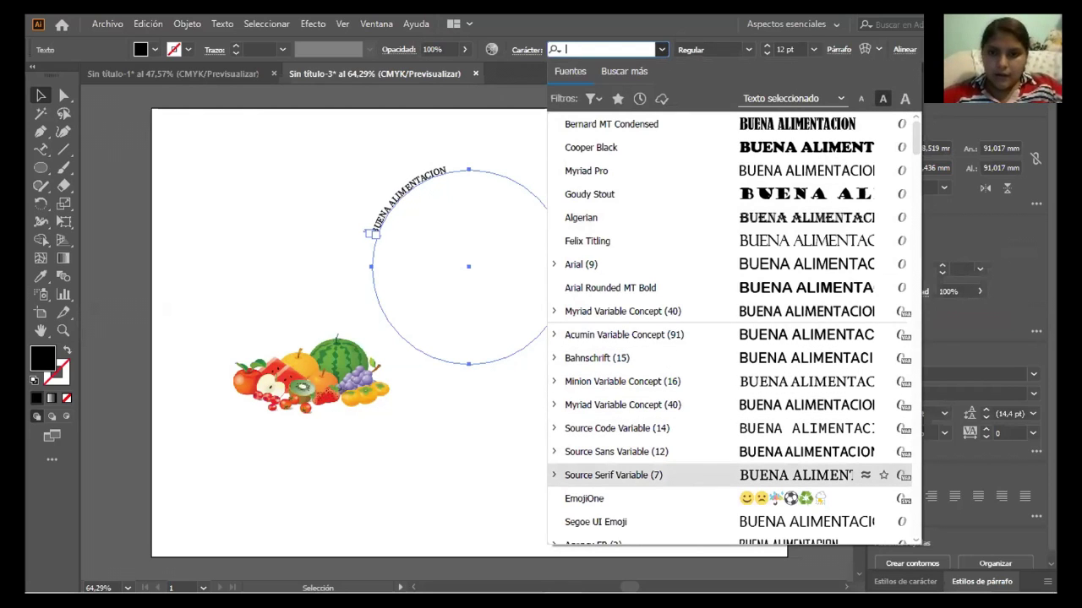
key("Up")
key("Up")
key("Up")
key("Up")
key("Up")
key("Up")
key("Up")
key("Up")
key("Up")
key("Up")
key("Up")
key("Up")
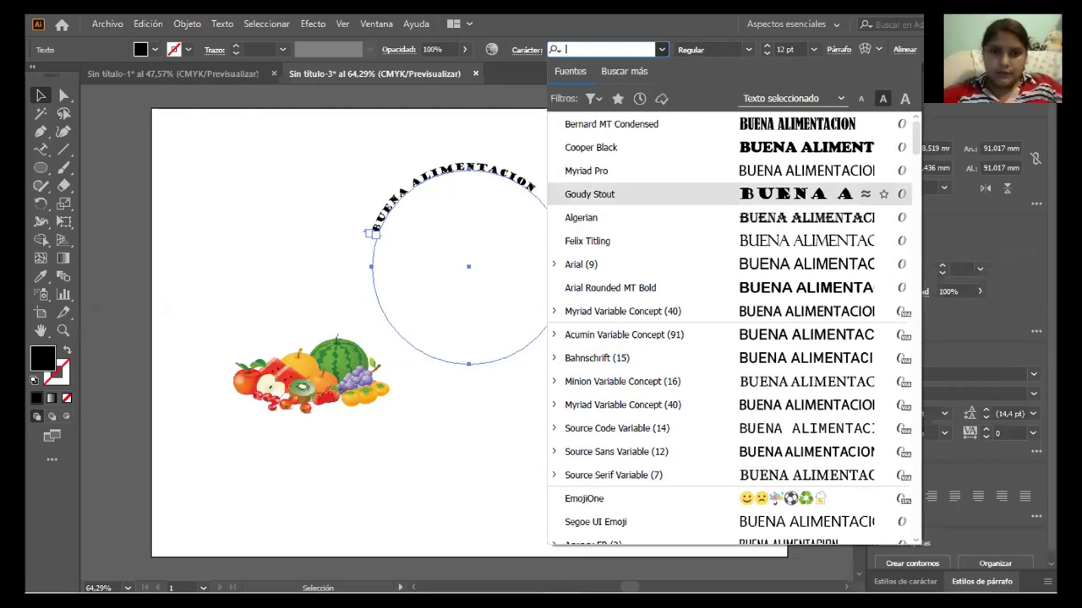
key("Return")
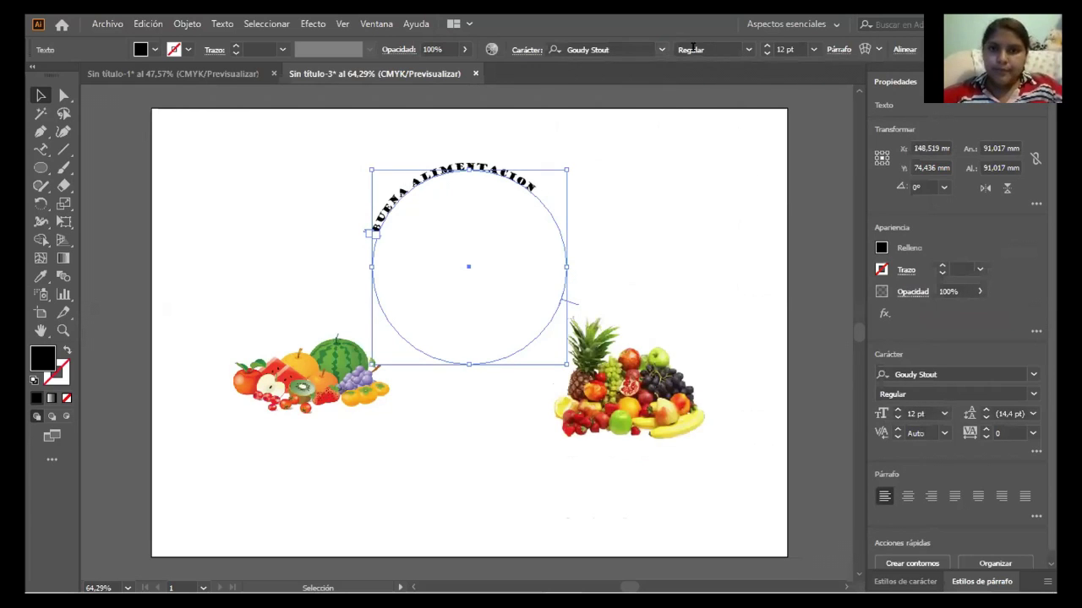
left_click(812, 49)
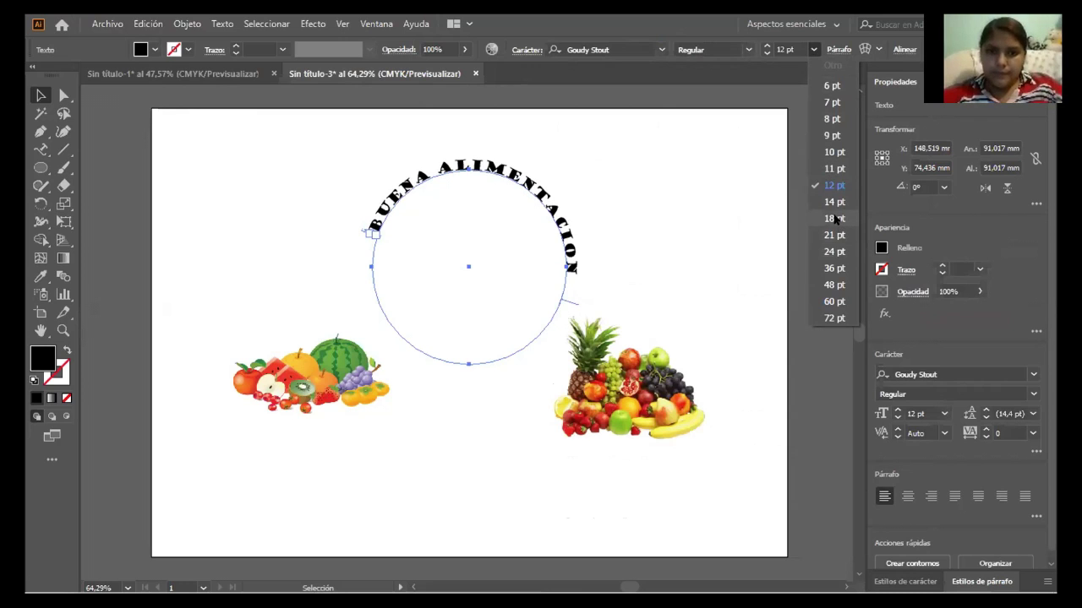
left_click(835, 218)
left_click(830, 220)
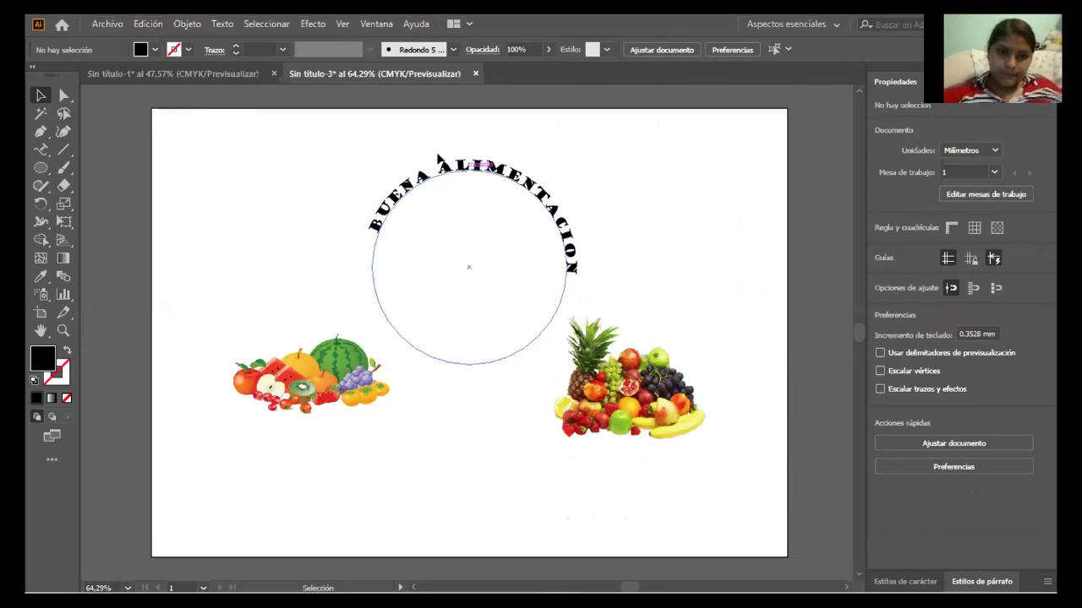
left_click_drag(478, 167, 467, 157)
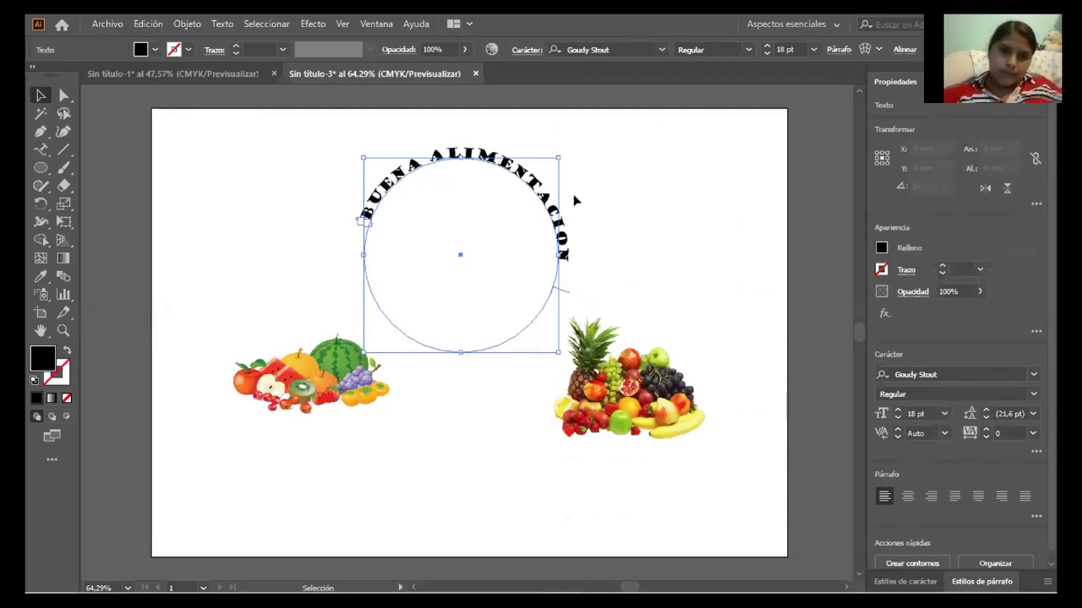
left_click(412, 124)
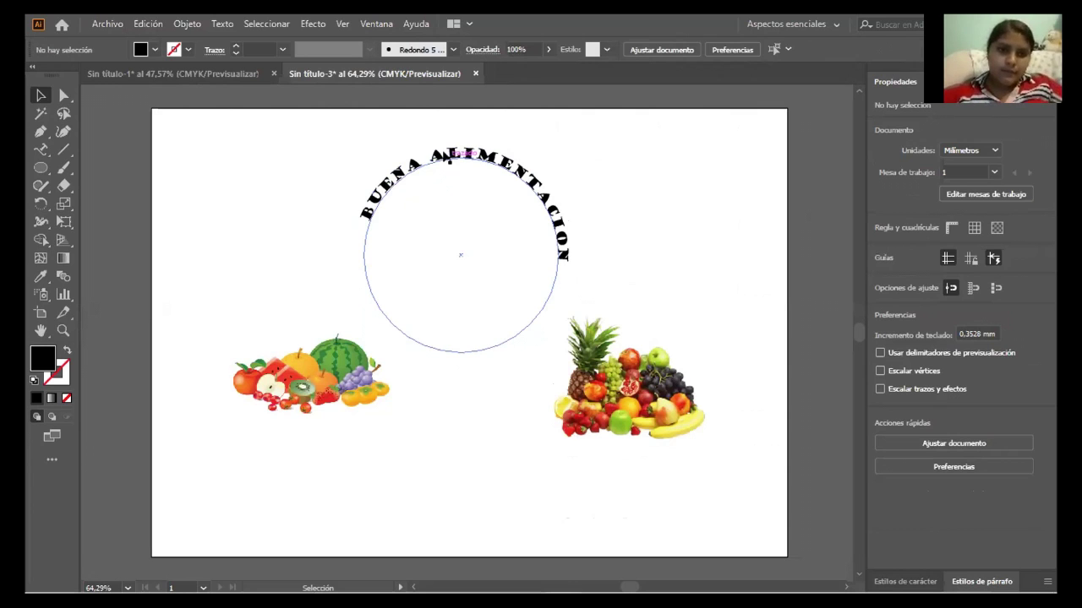
left_click(449, 163)
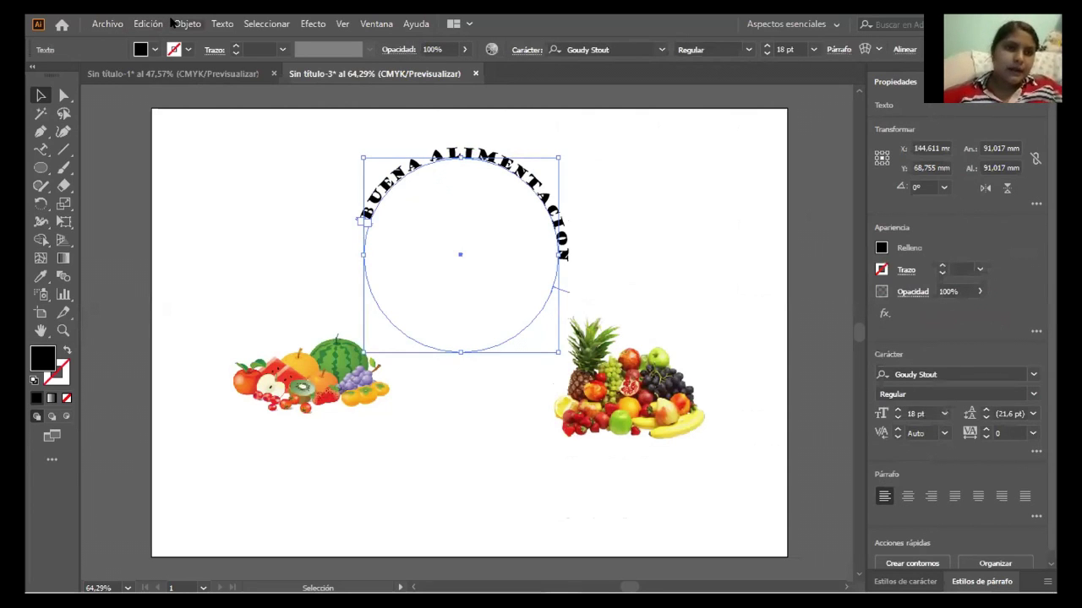
left_click(243, 174)
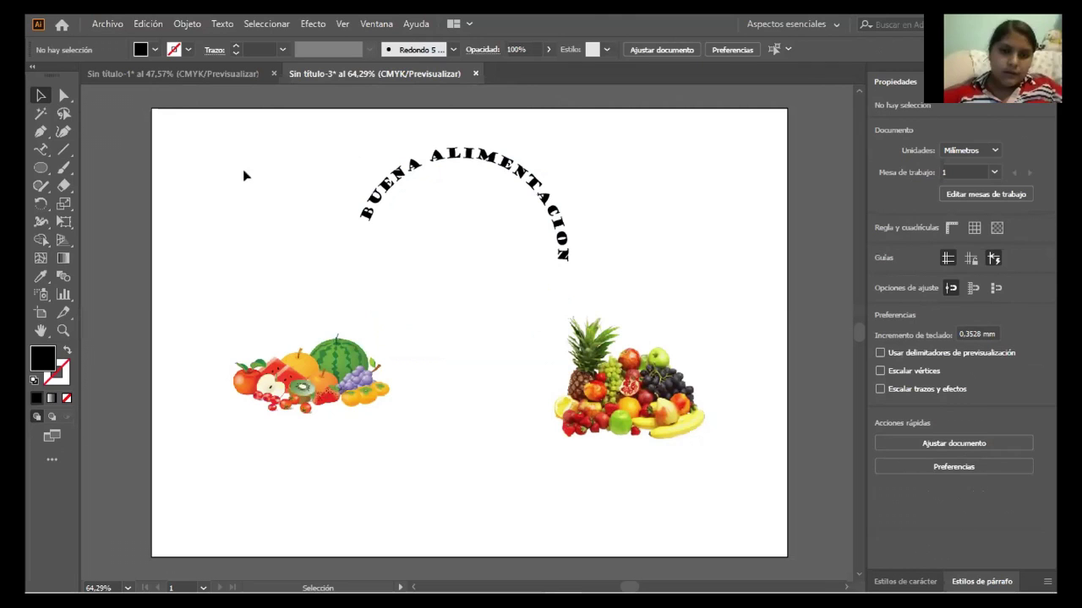
left_click(488, 158)
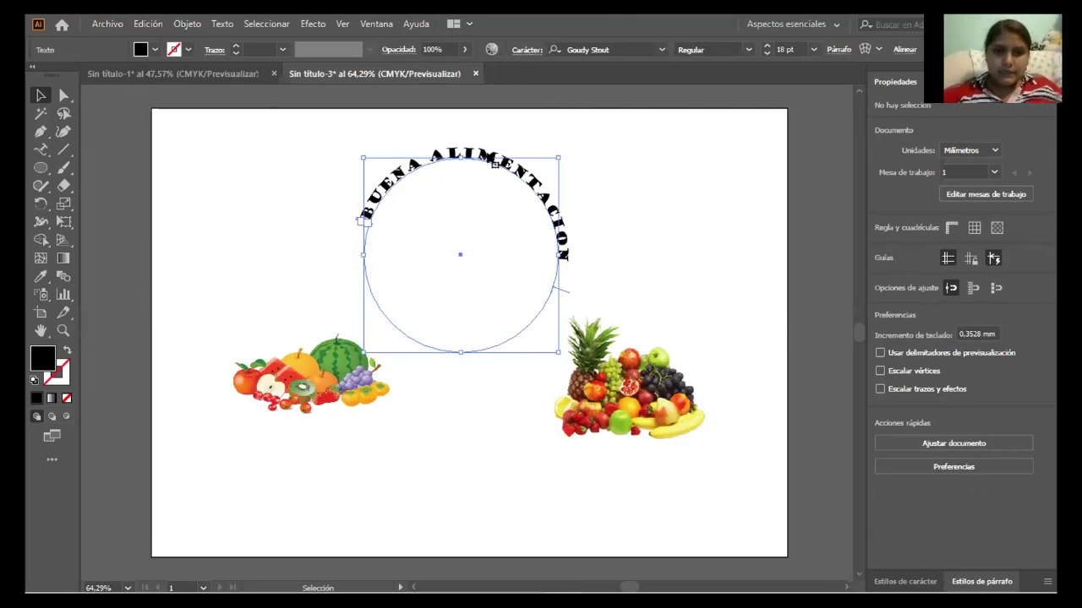
left_click(902, 50)
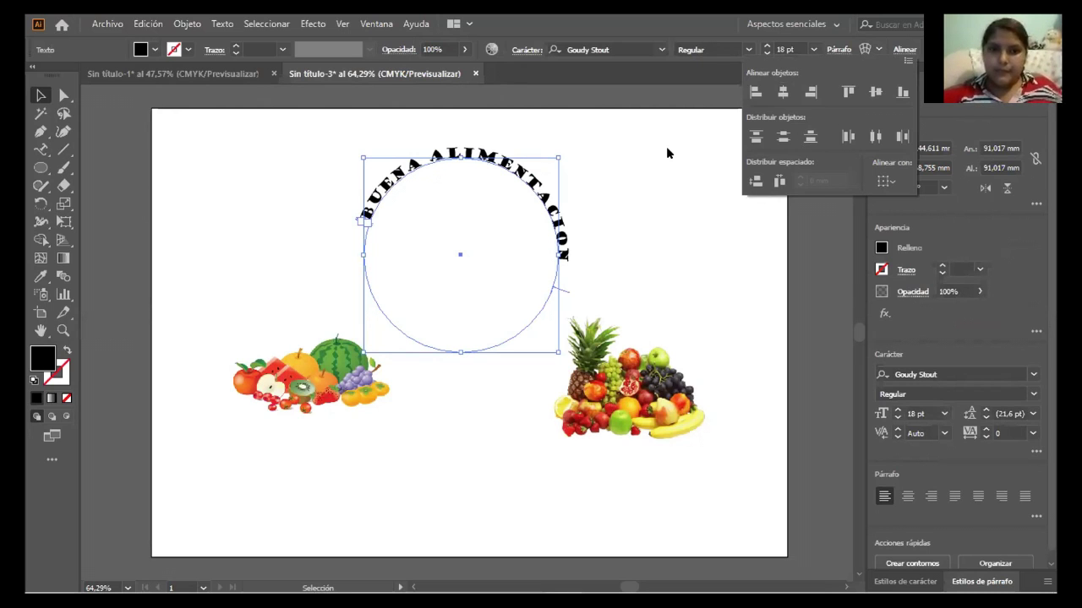
key("Escape")
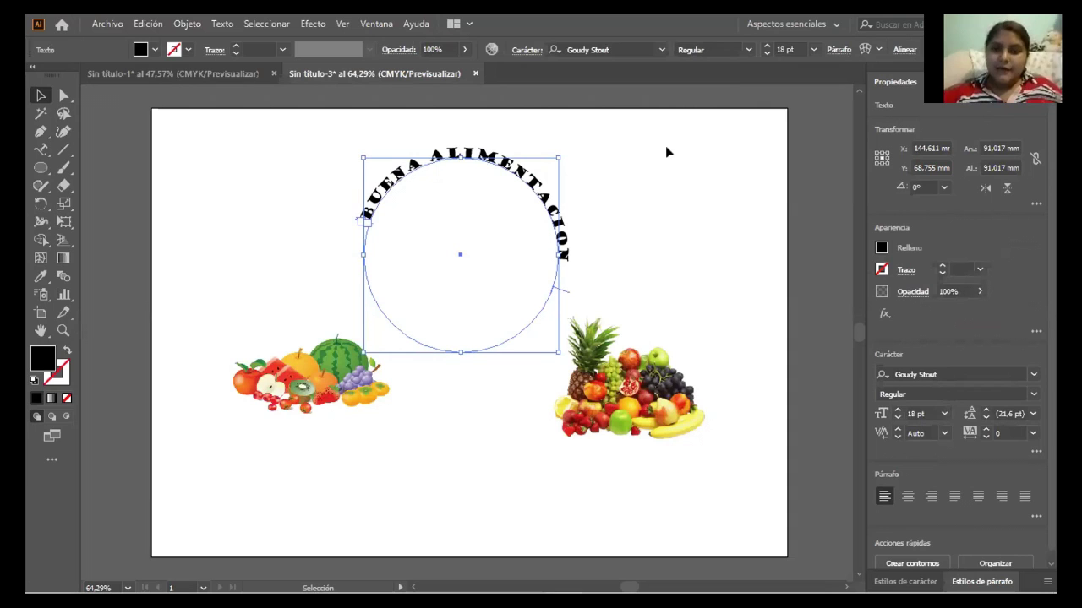
left_click(269, 150)
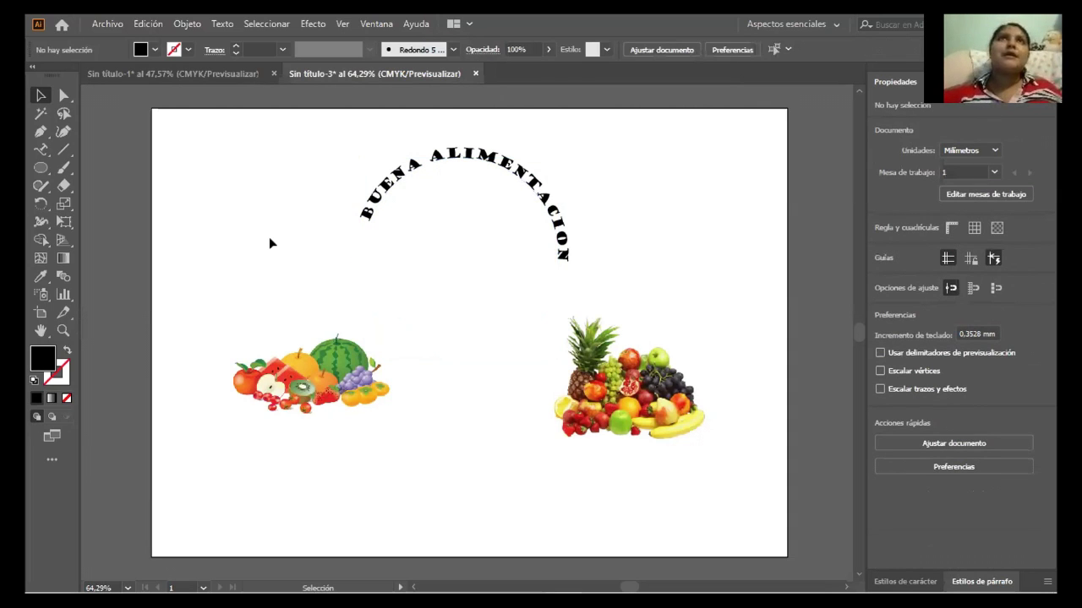
- Draw a rectangle of about 297 × 181 mm from the artboard's top-left corner
left_click(309, 380)
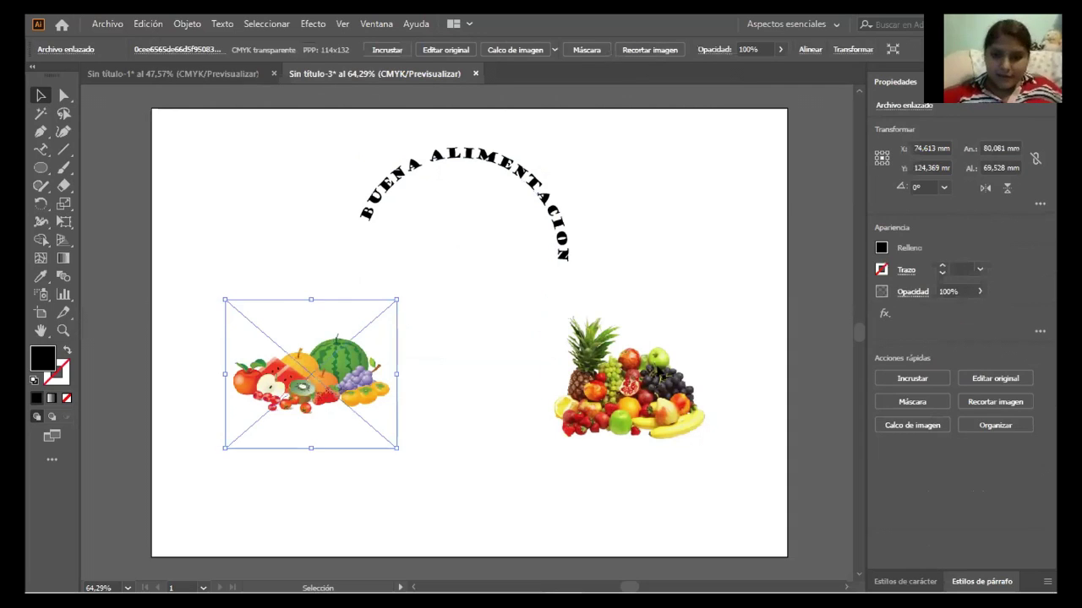
left_click(657, 377)
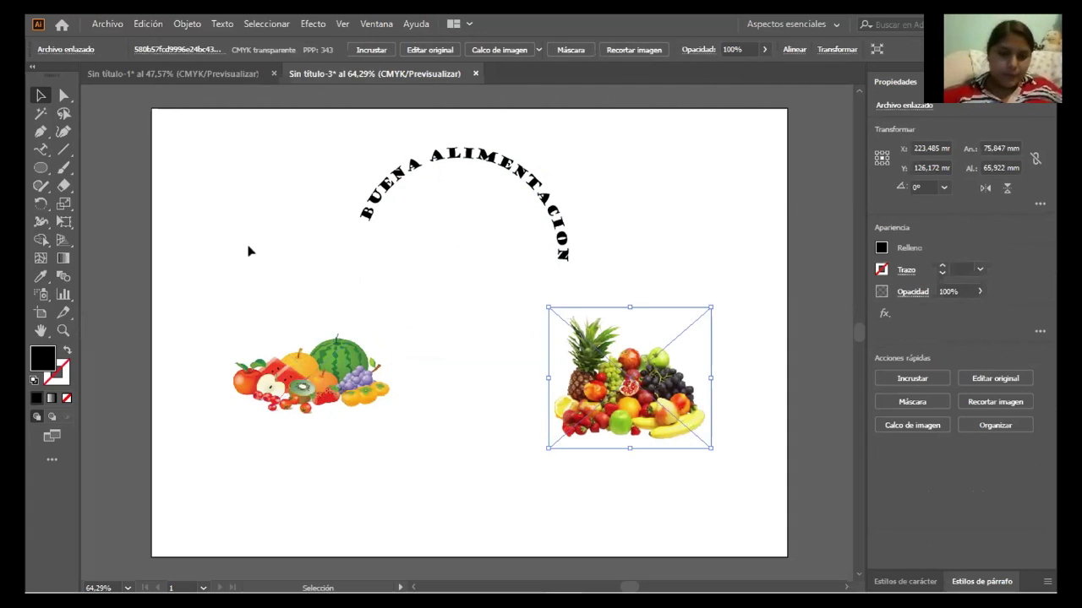
left_click(292, 348)
left_click(602, 349)
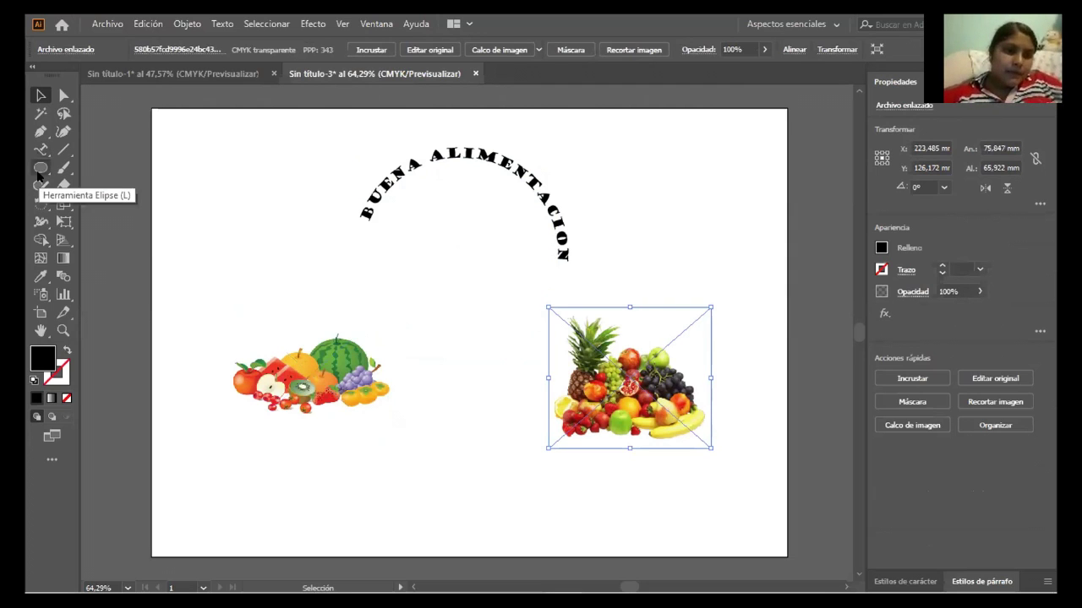
left_click_drag(38, 174, 89, 168)
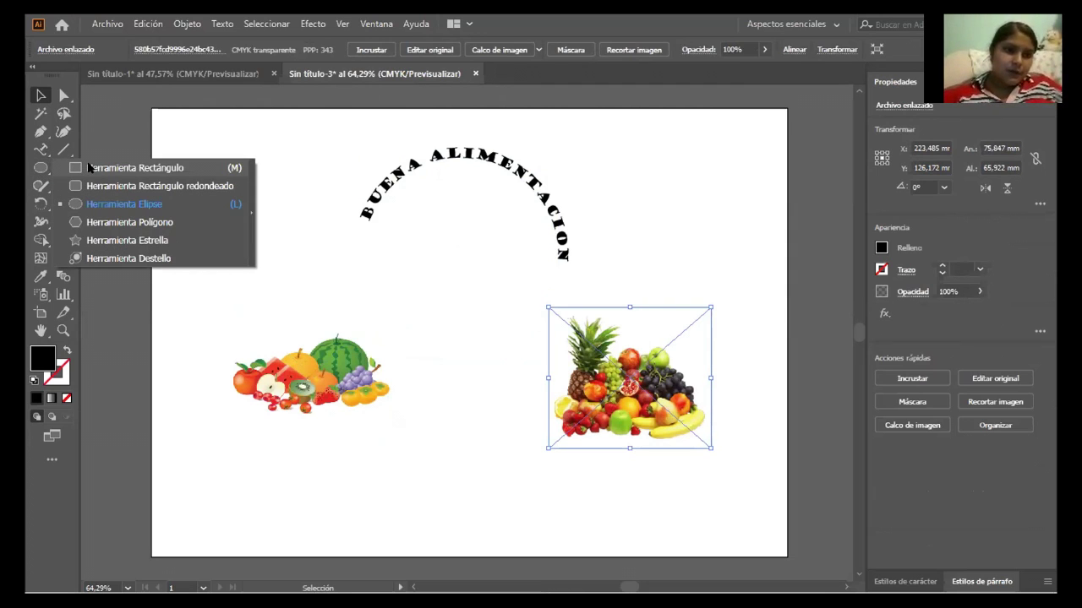
left_click(88, 168)
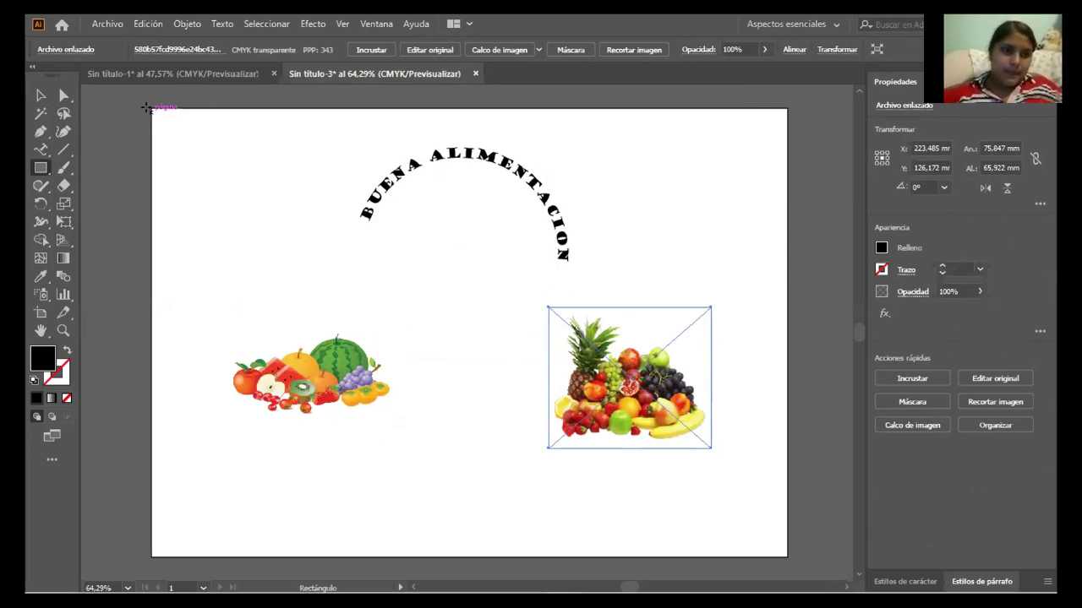
left_click_drag(152, 108, 786, 496)
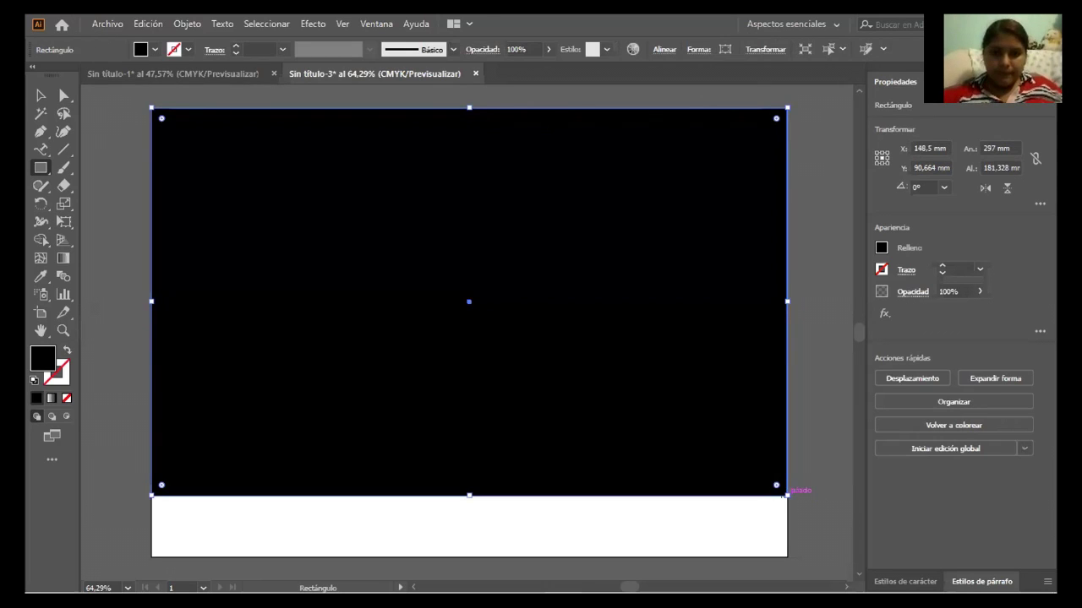
- Fill the rectangle with the 'Naranja, amarillo' gradient and stretch it to about 344 × 210 mm
left_click(39, 97)
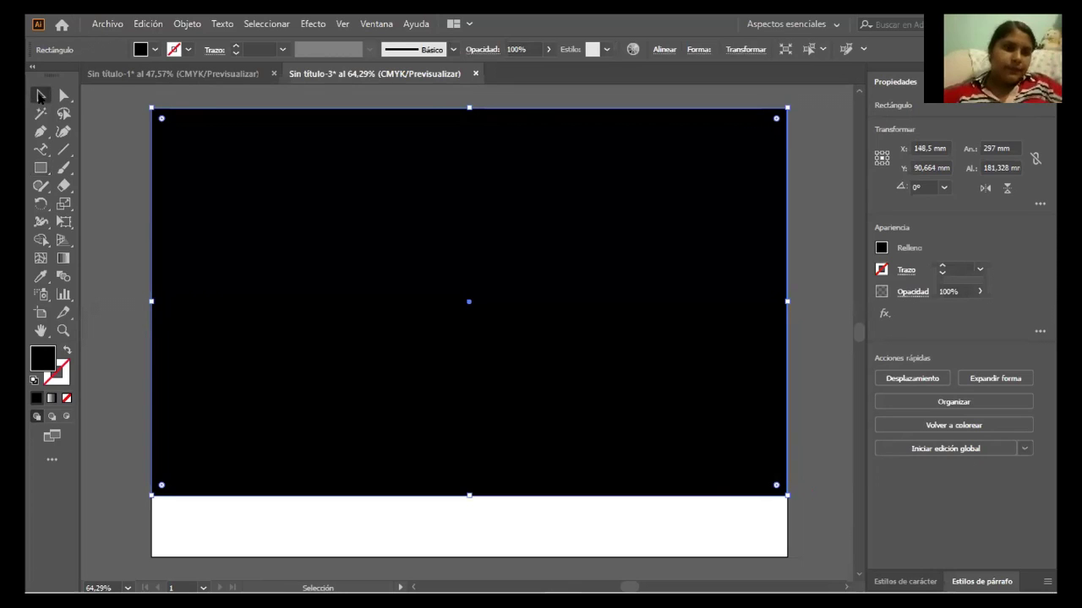
left_click(878, 248)
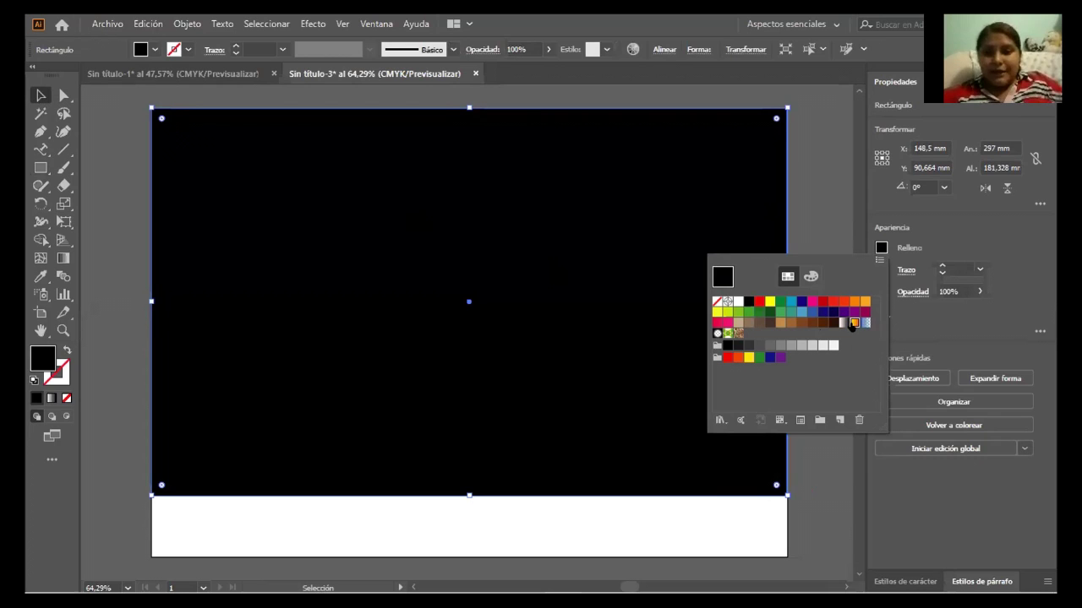
left_click(851, 326)
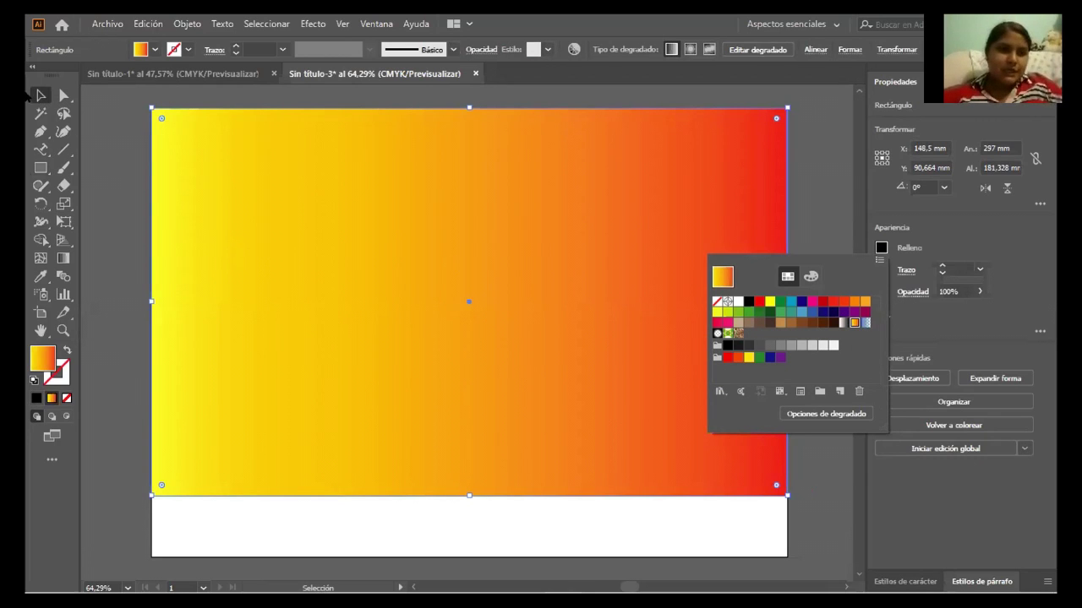
left_click(775, 473)
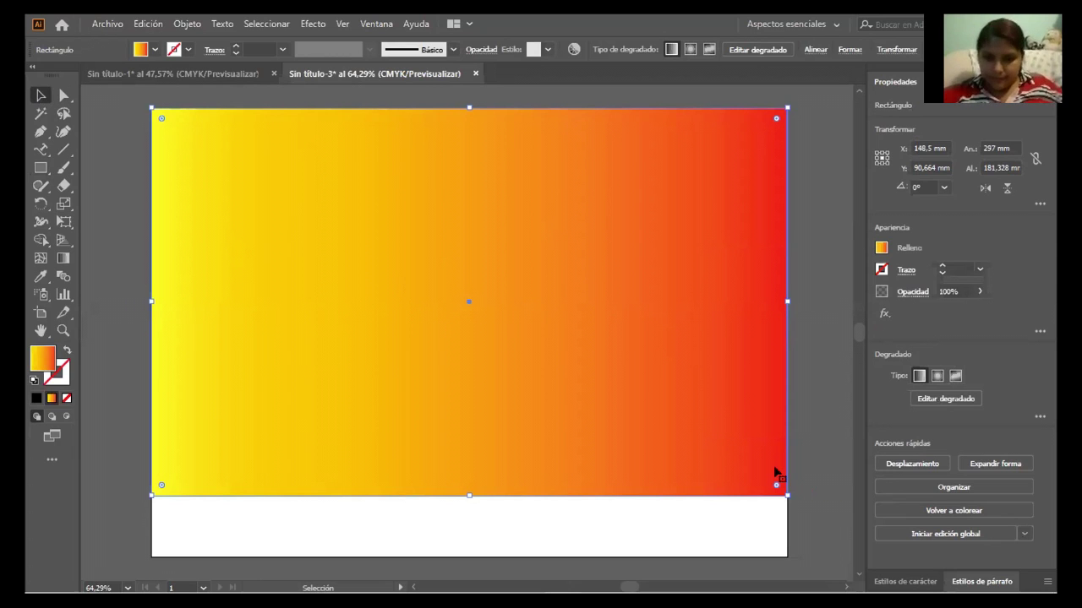
left_click_drag(468, 495, 473, 556)
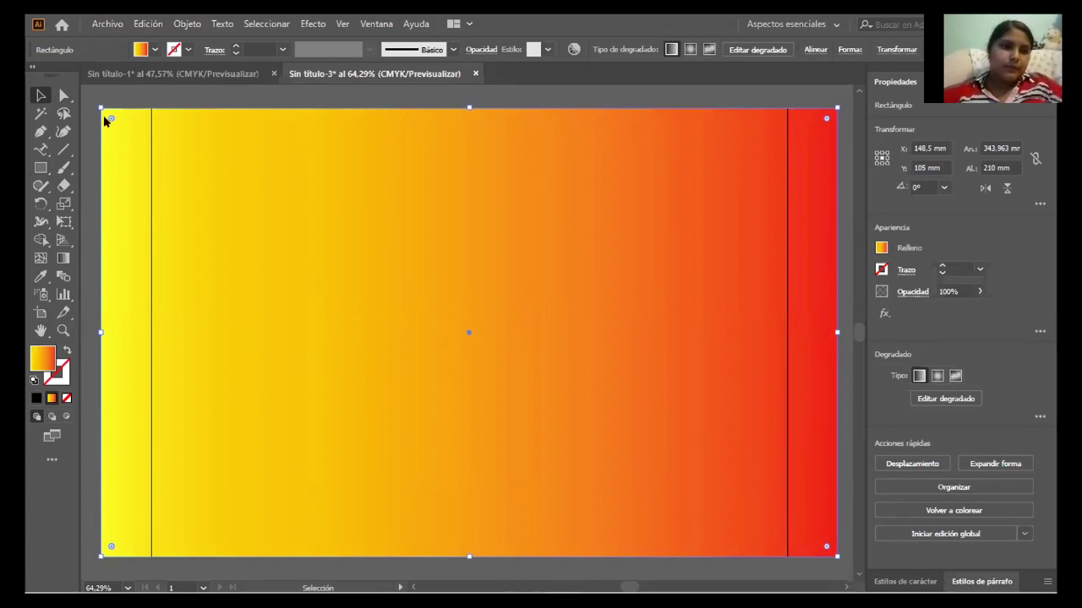
right_click(297, 198)
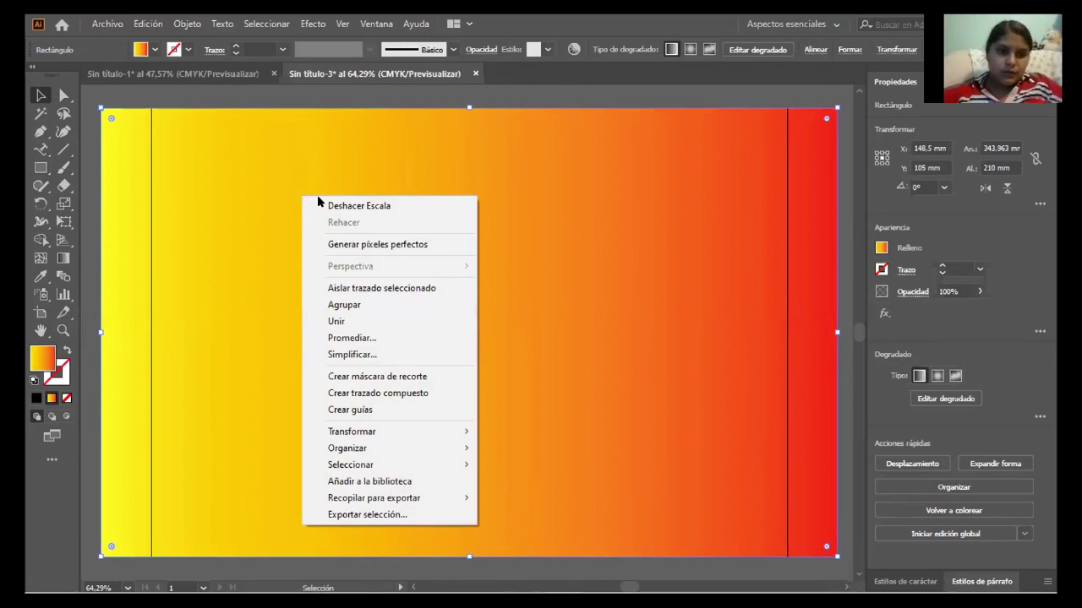
- Send the gradient rectangle behind the title and fruit images with Organizar > Enviar detrás
mouse_move(429, 445)
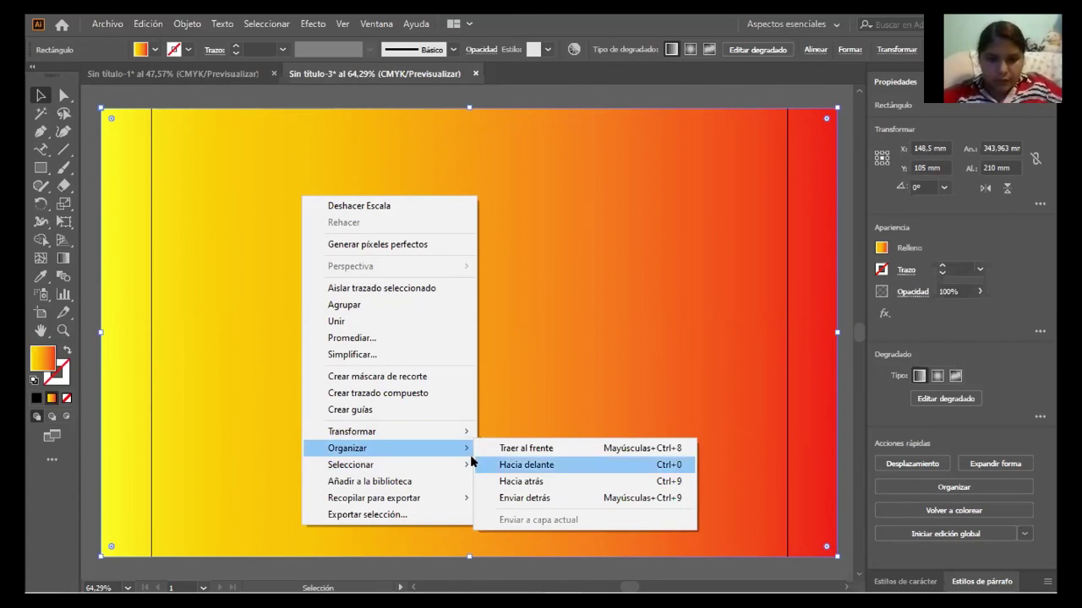
left_click(524, 498)
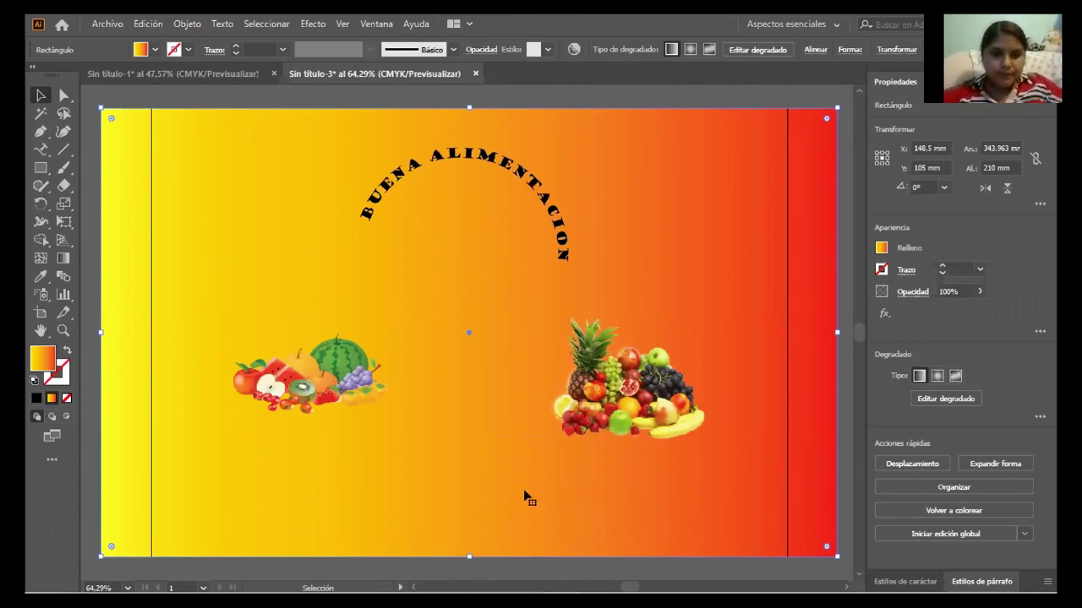
left_click(121, 100)
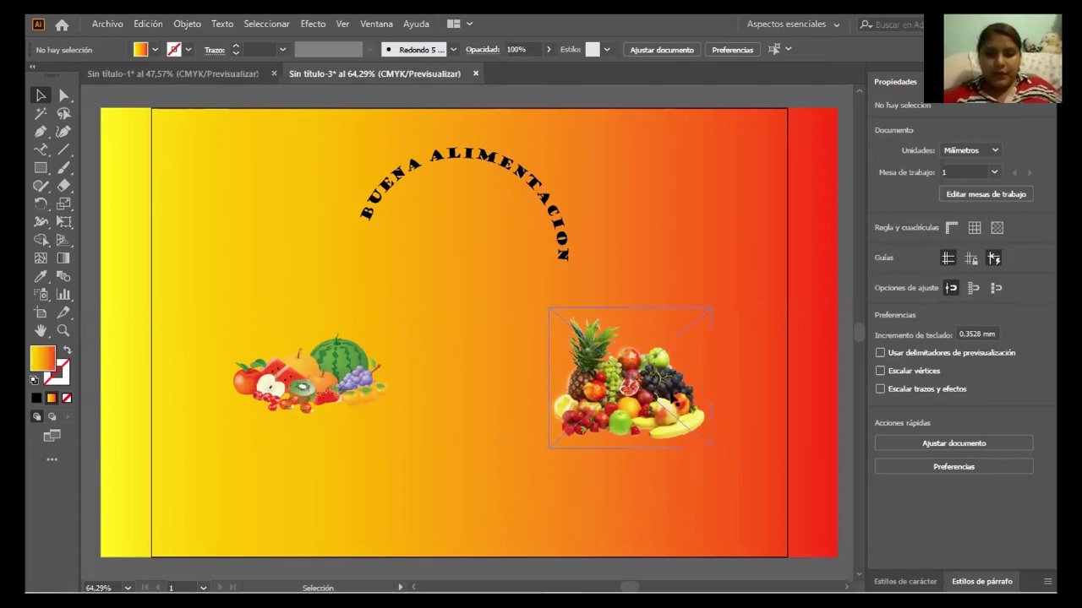
- Enlarge both fruit images slightly, the cartoon fruit to 86 × 72 mm
left_click(636, 376)
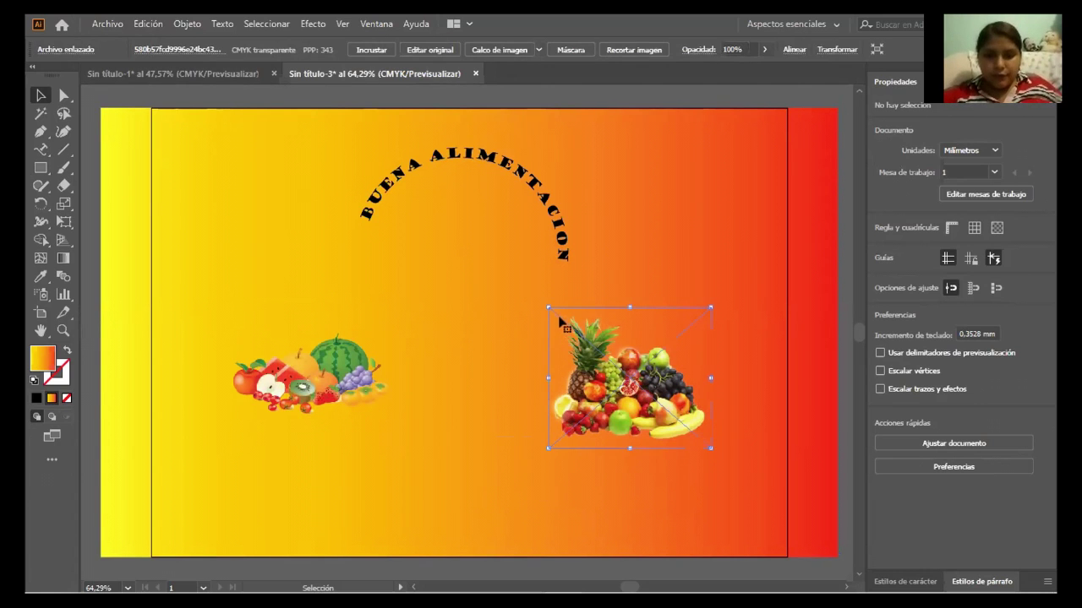
left_click_drag(544, 302, 524, 300)
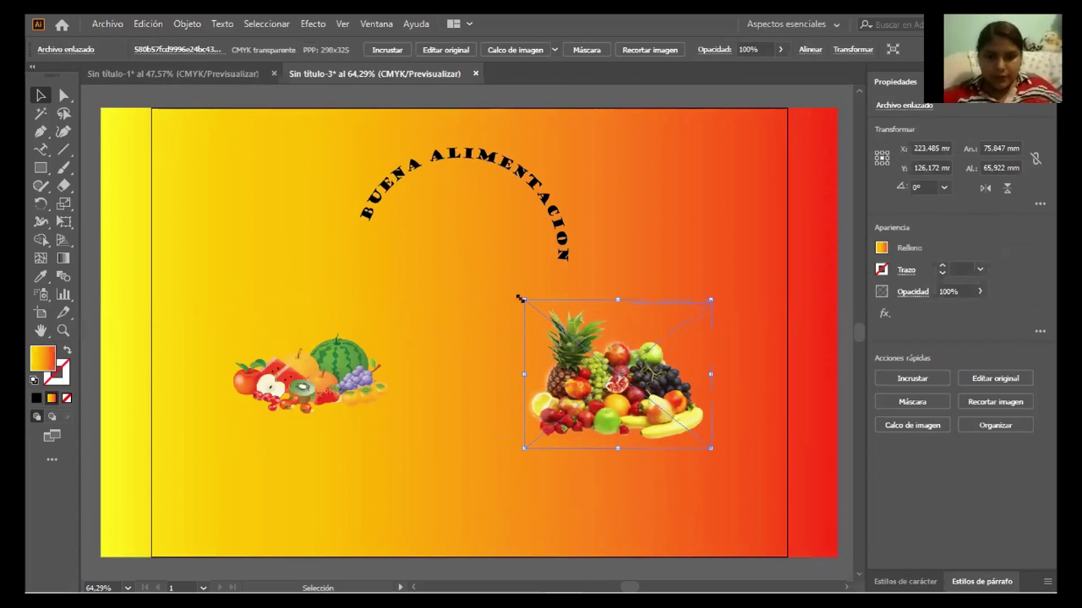
left_click(320, 372)
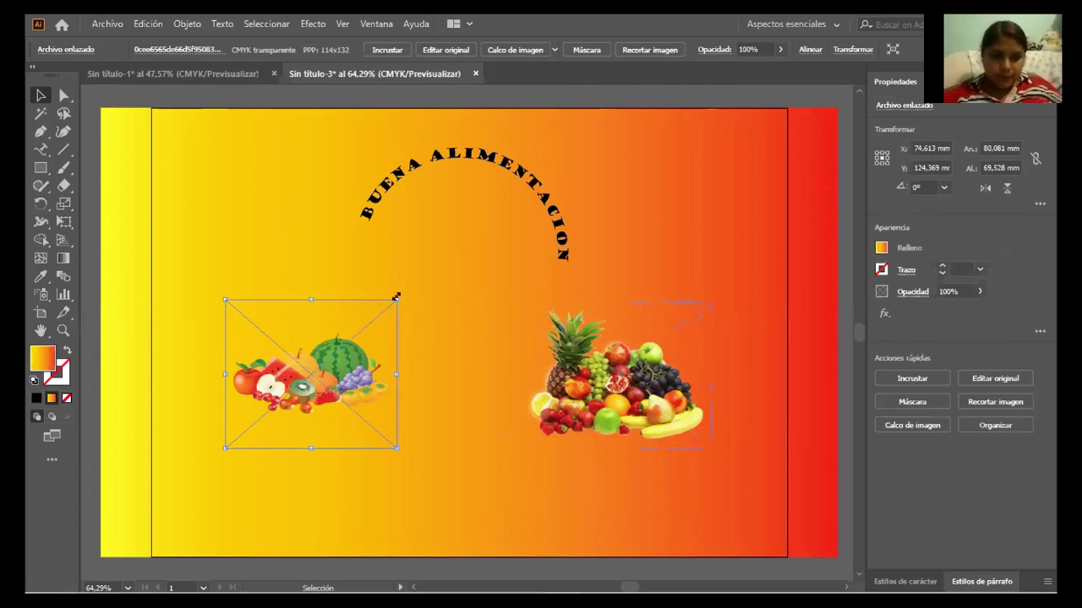
left_click_drag(395, 298, 409, 295)
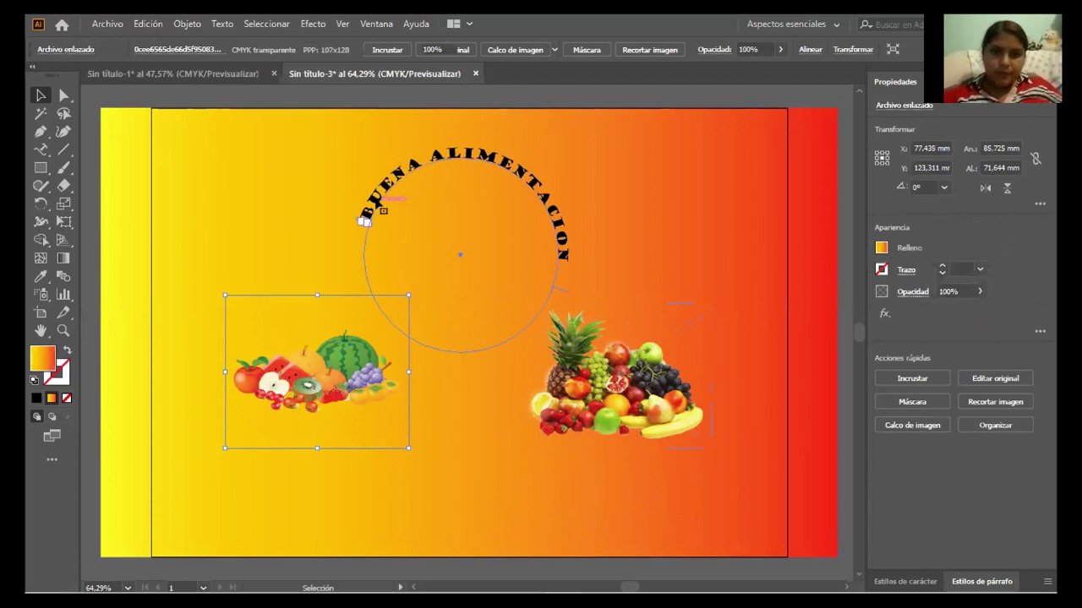
- Set the curved BUENA ALIMENTACION title to 21 pt
left_click(383, 210)
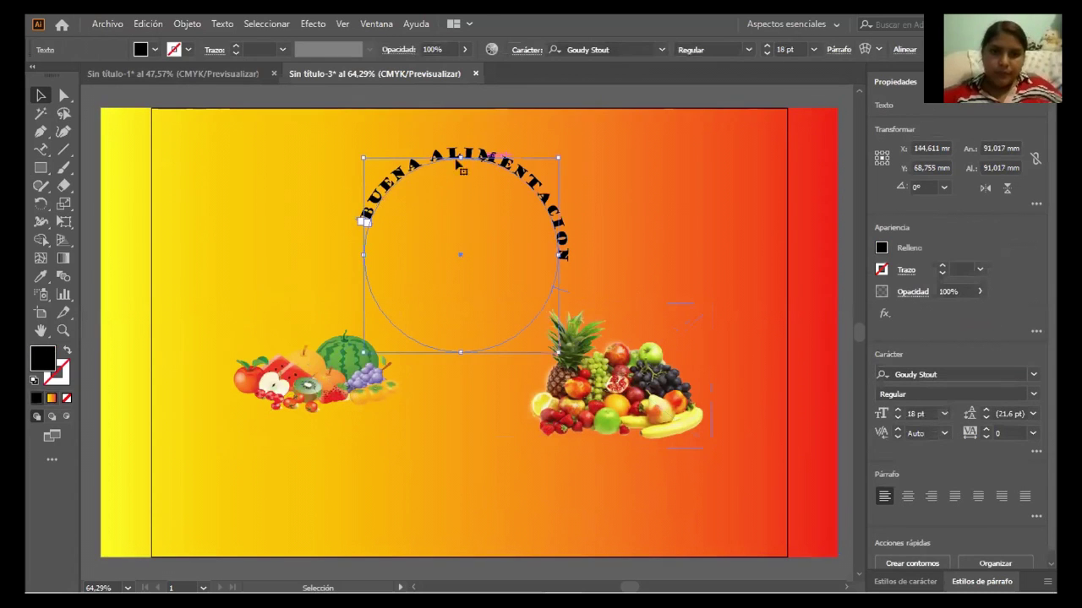
left_click(813, 49)
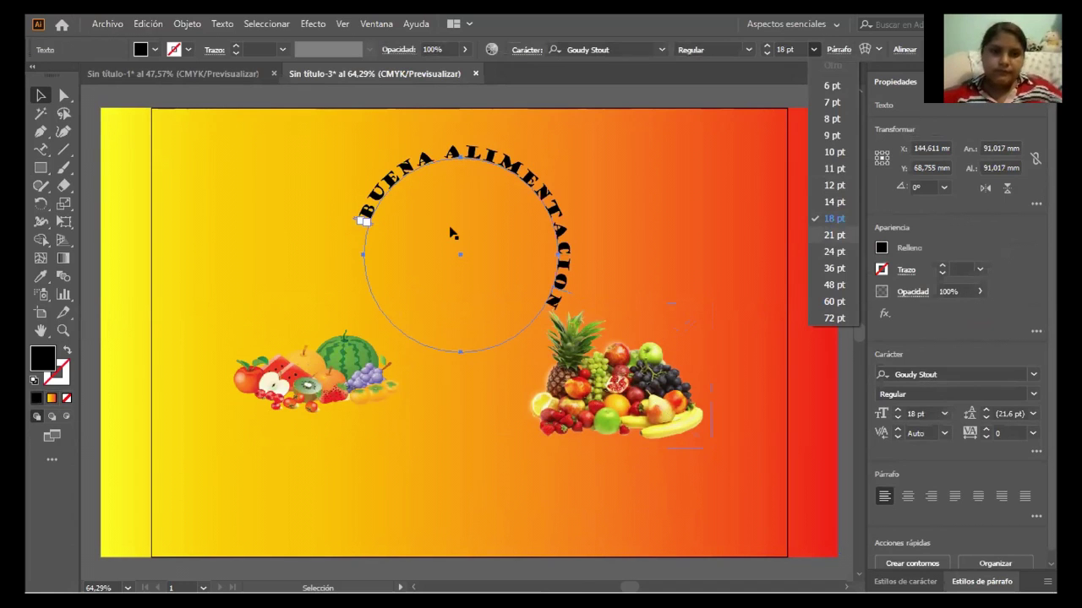
left_click(490, 233)
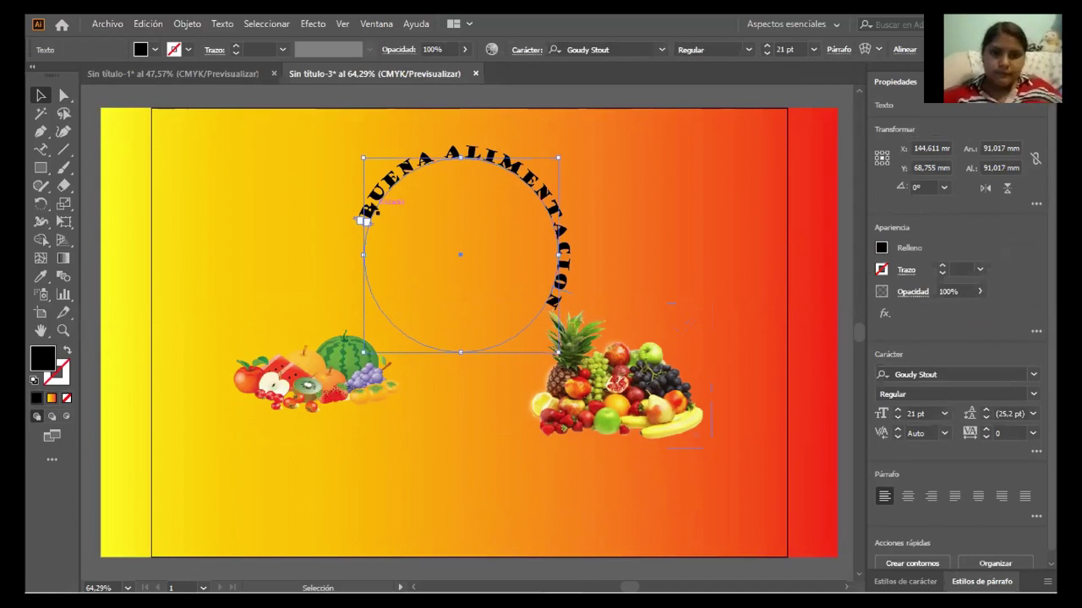
- Rotate the curved title about 18° so its arch centres over the fruit images
left_click(578, 215)
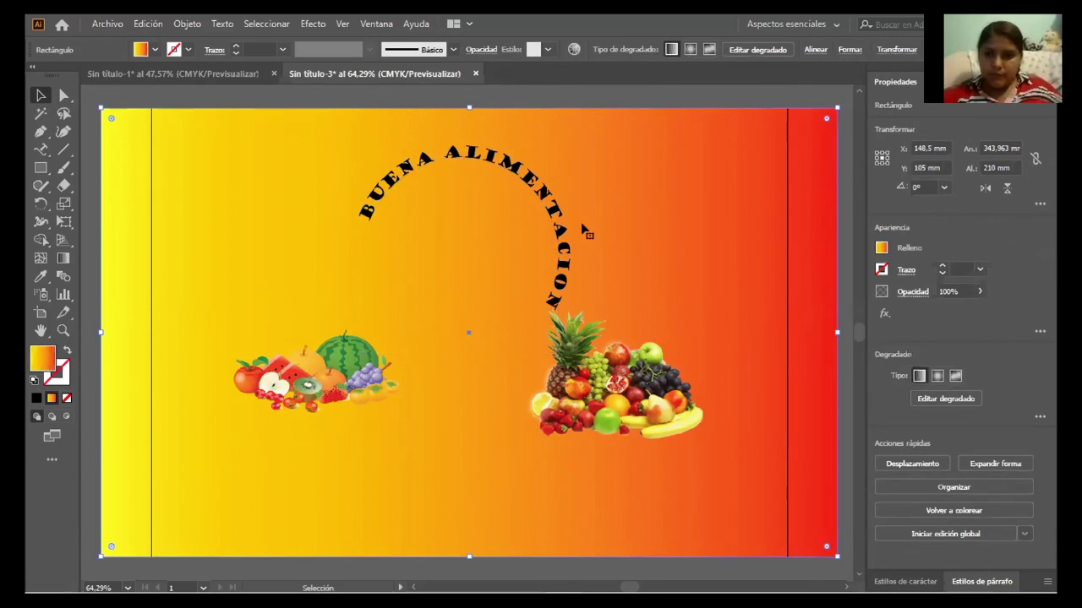
left_click(567, 203)
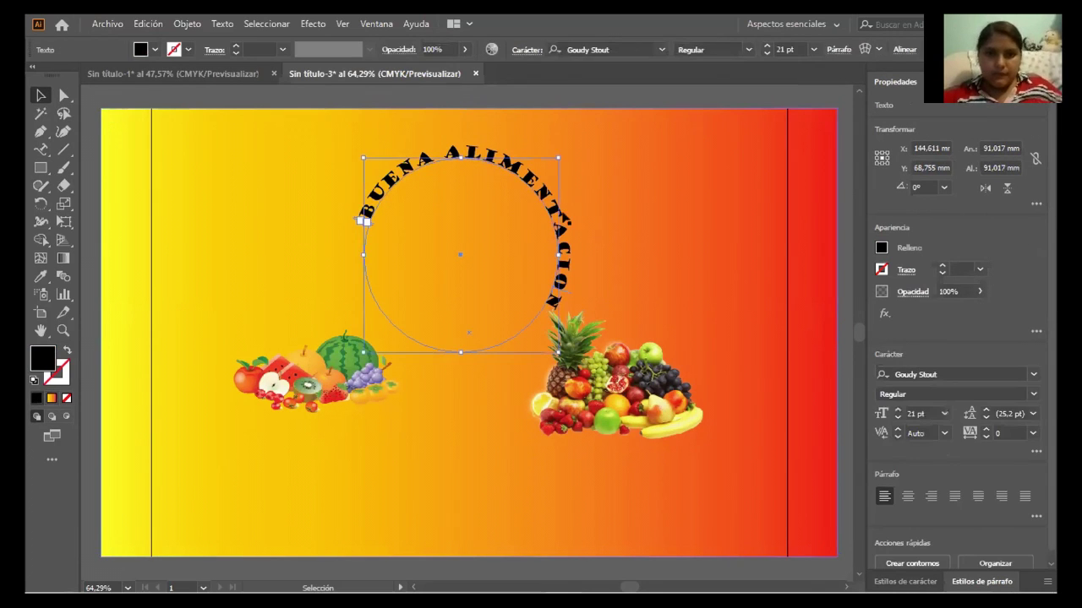
left_click_drag(558, 147, 523, 129)
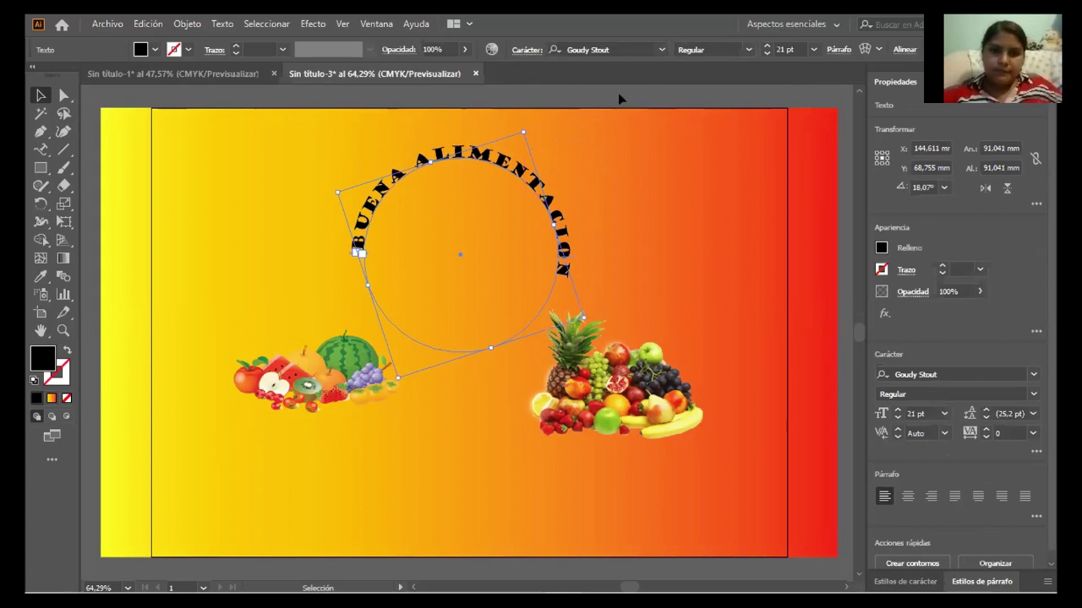
left_click(597, 90)
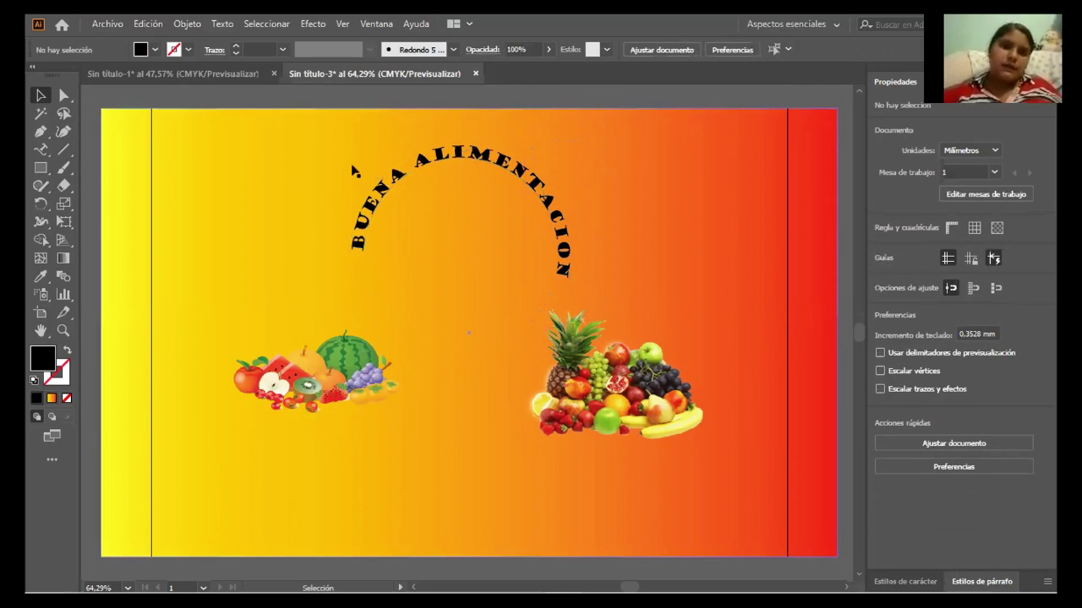
- Draw a small star in the top-left corner and fill it green
left_click(44, 166)
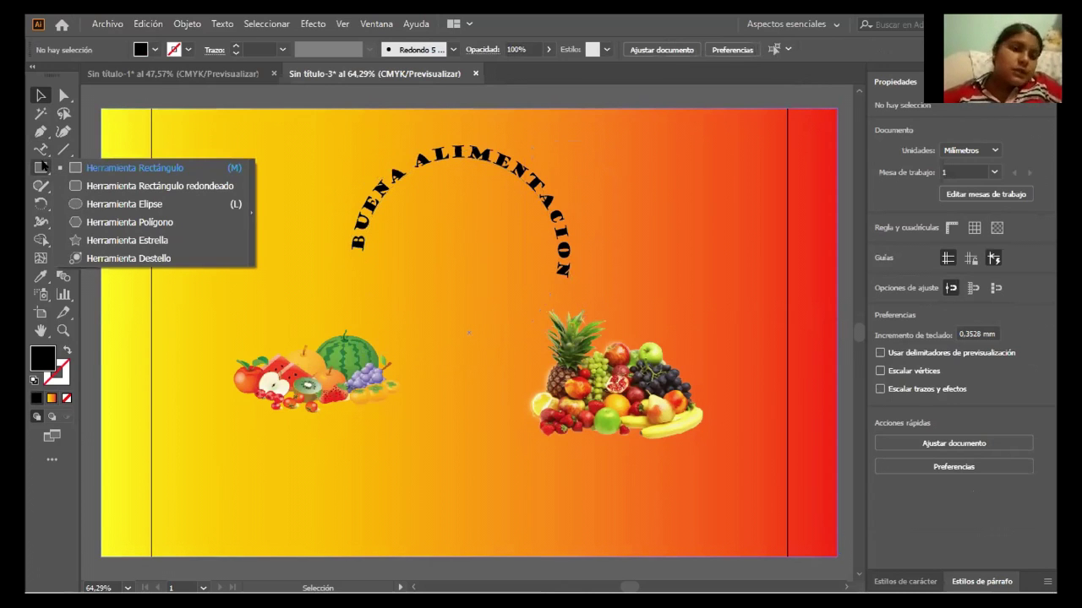
left_click(110, 242)
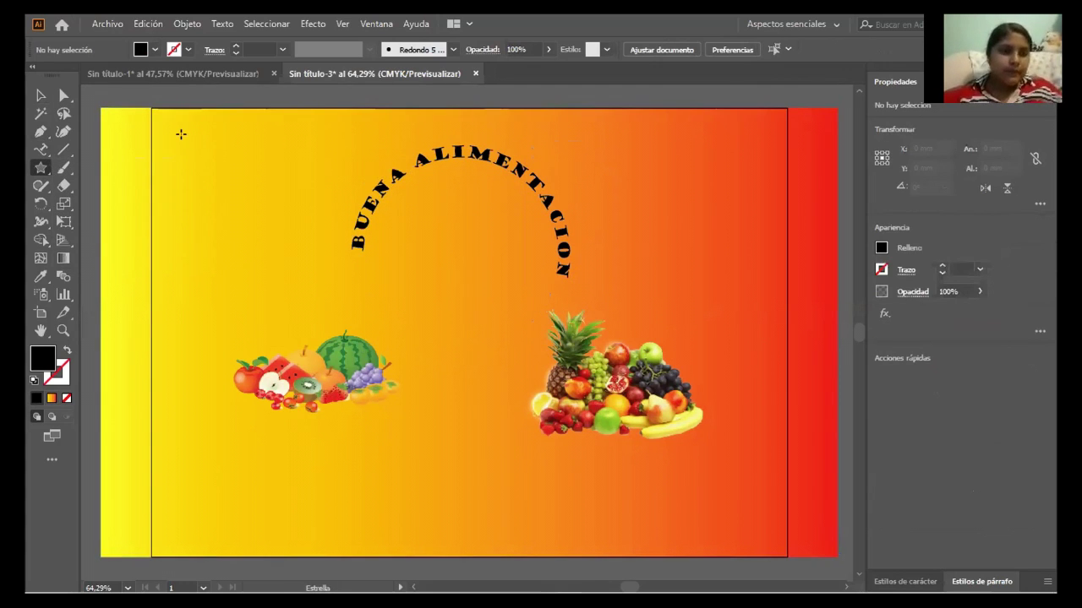
left_click_drag(175, 133, 185, 141)
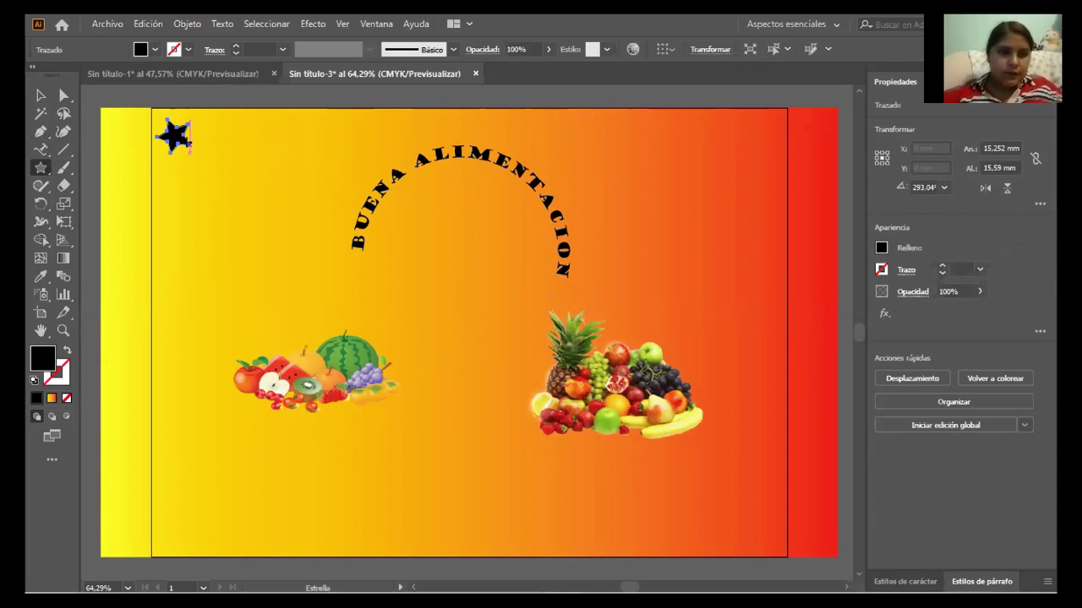
left_click(40, 94)
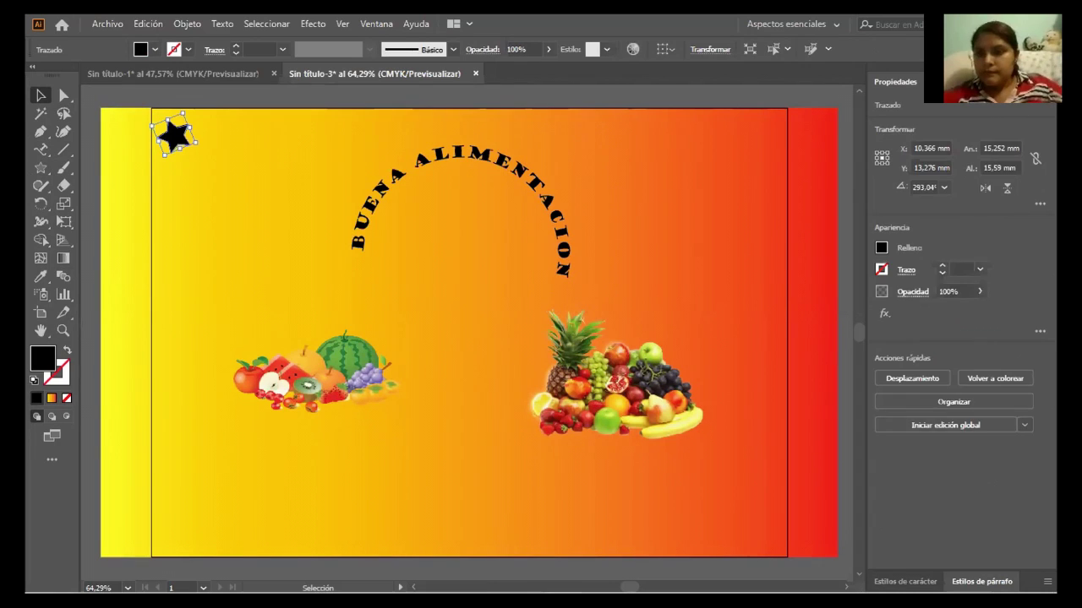
left_click(972, 81)
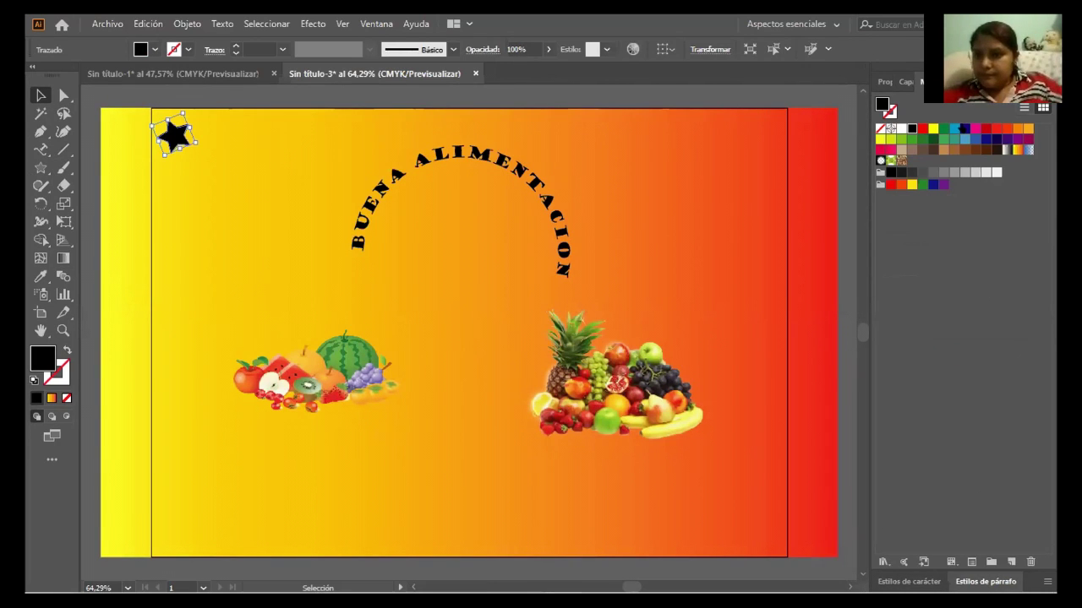
left_click(941, 128)
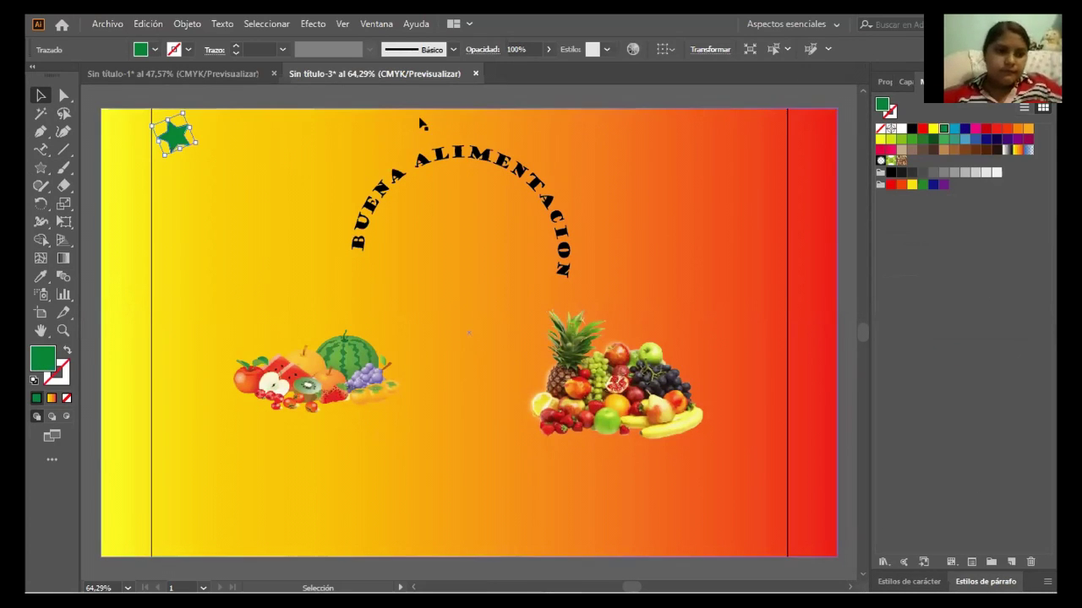
- Alt-drag copies of the green star to the bottom-left and top-right corners
left_click(40, 97)
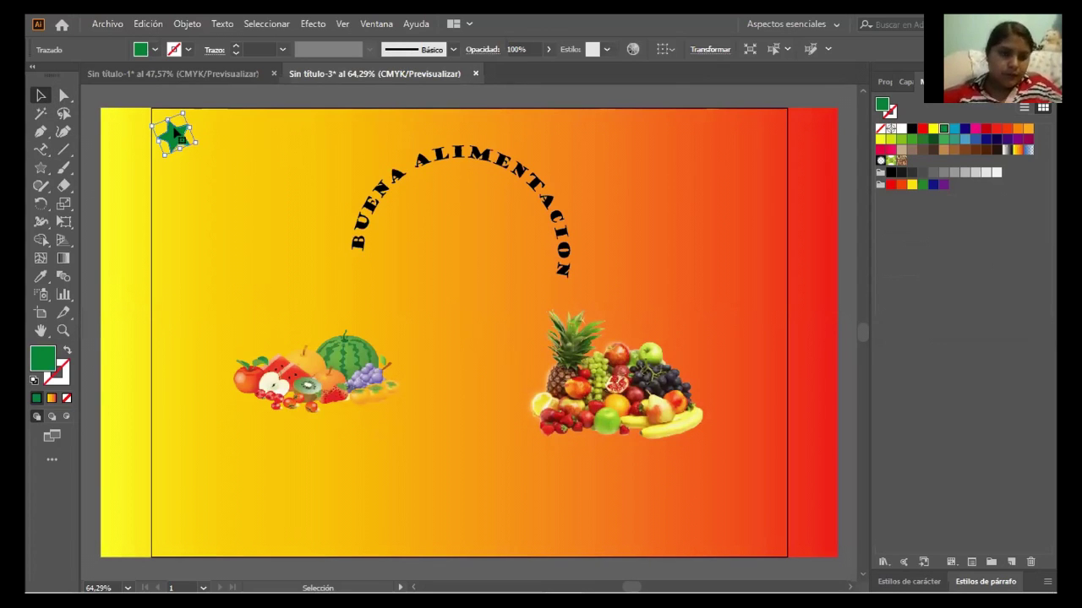
left_click(175, 146)
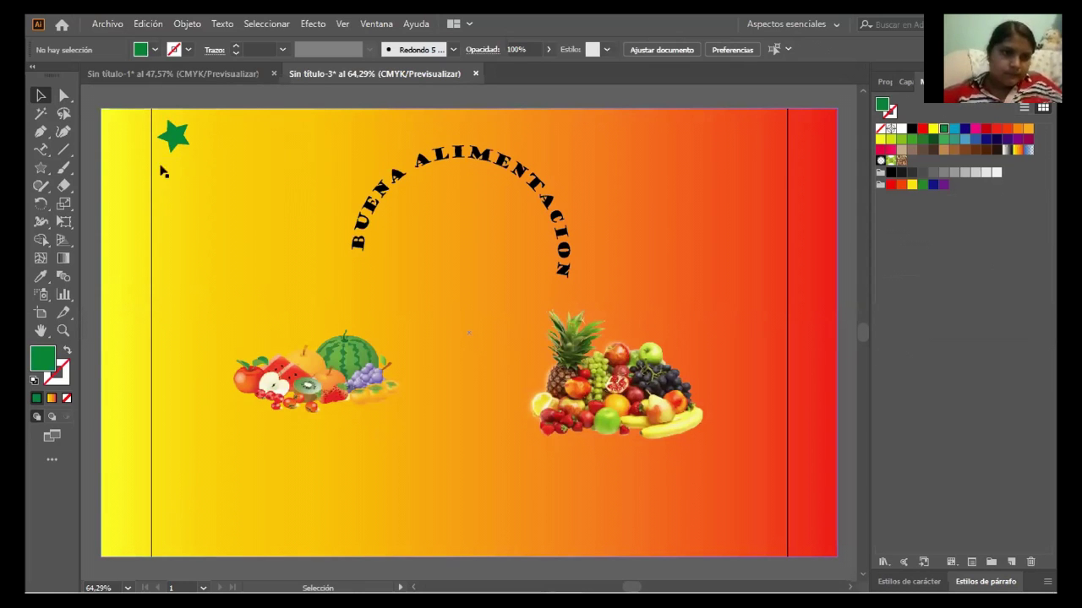
left_click(172, 133)
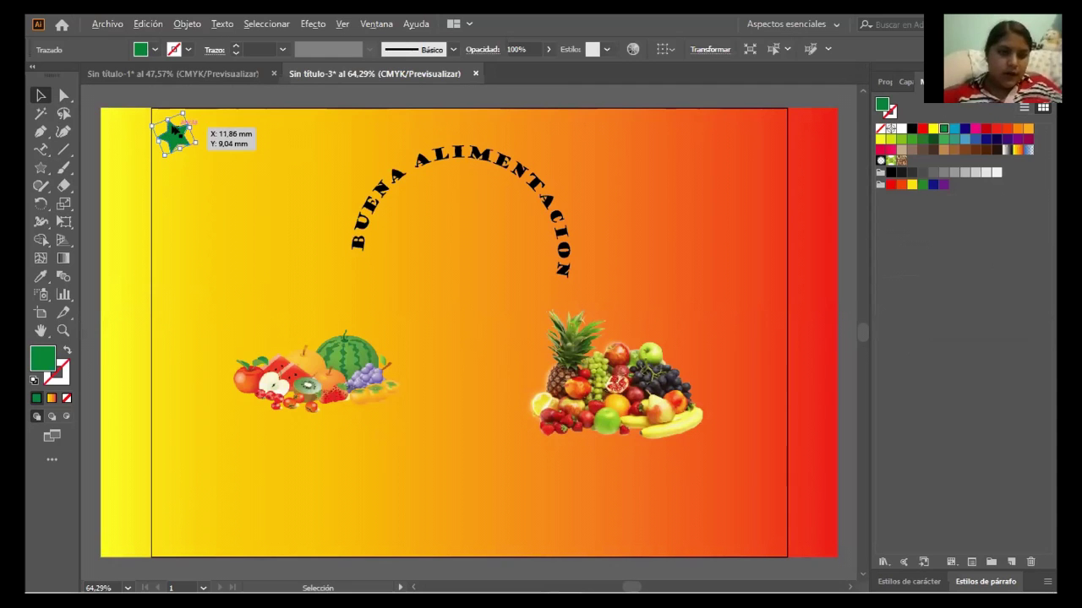
left_click_drag(173, 132, 175, 520)
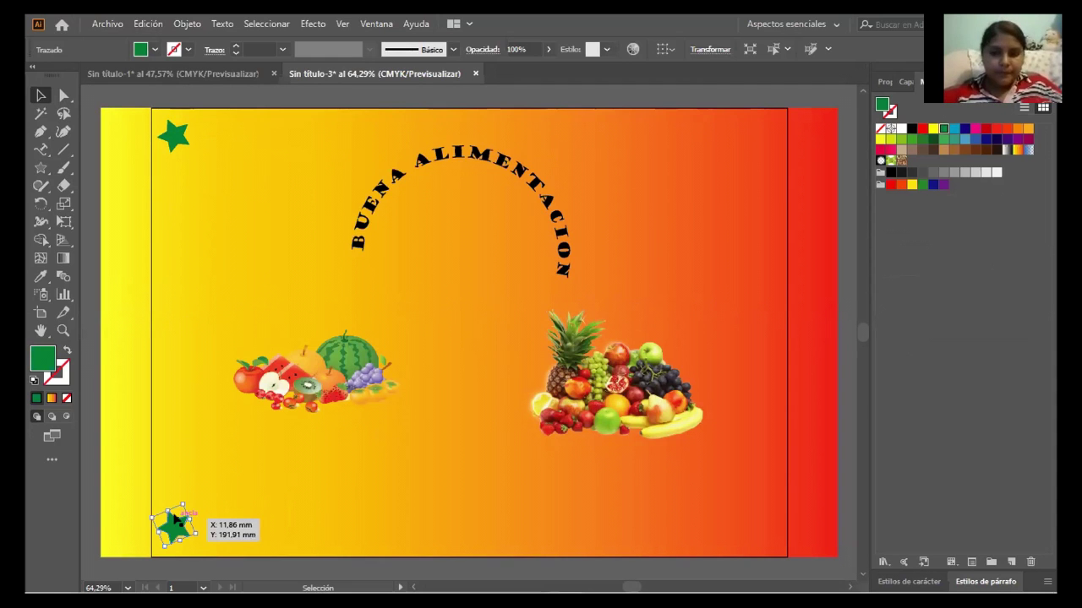
left_click_drag(175, 519, 765, 529)
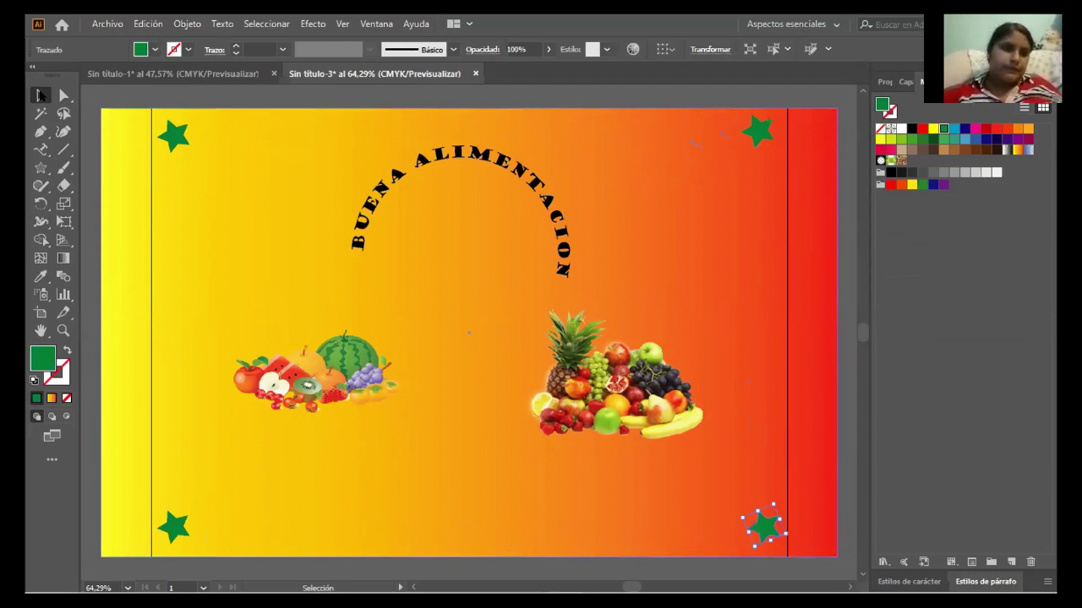
- Recolour the corner stars: silver gradient top-right, blue gradient bottom-right, brown bottom-left
left_click(172, 102)
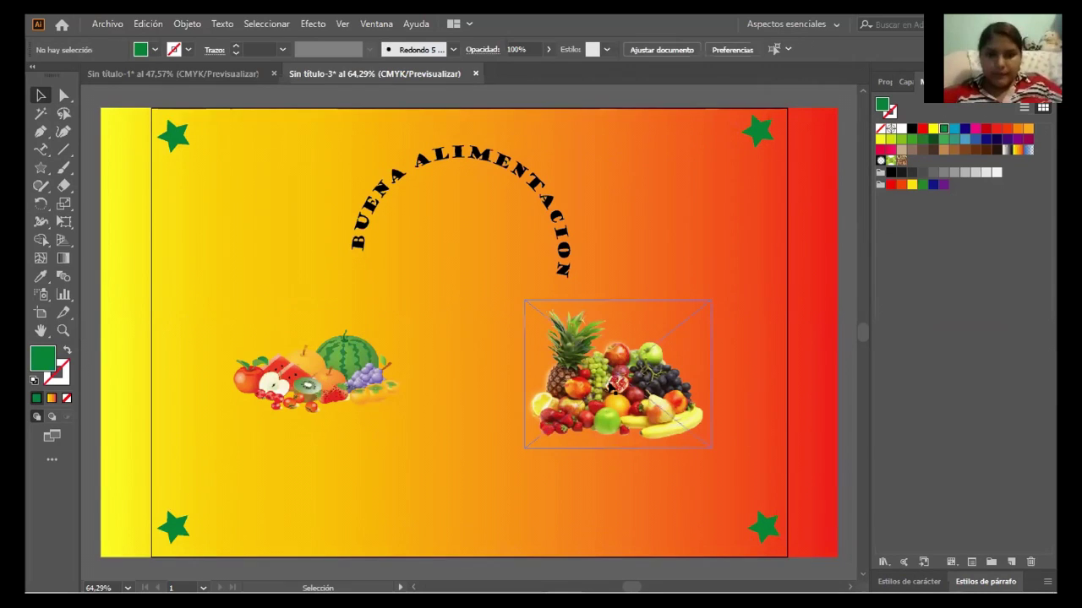
left_click(758, 131)
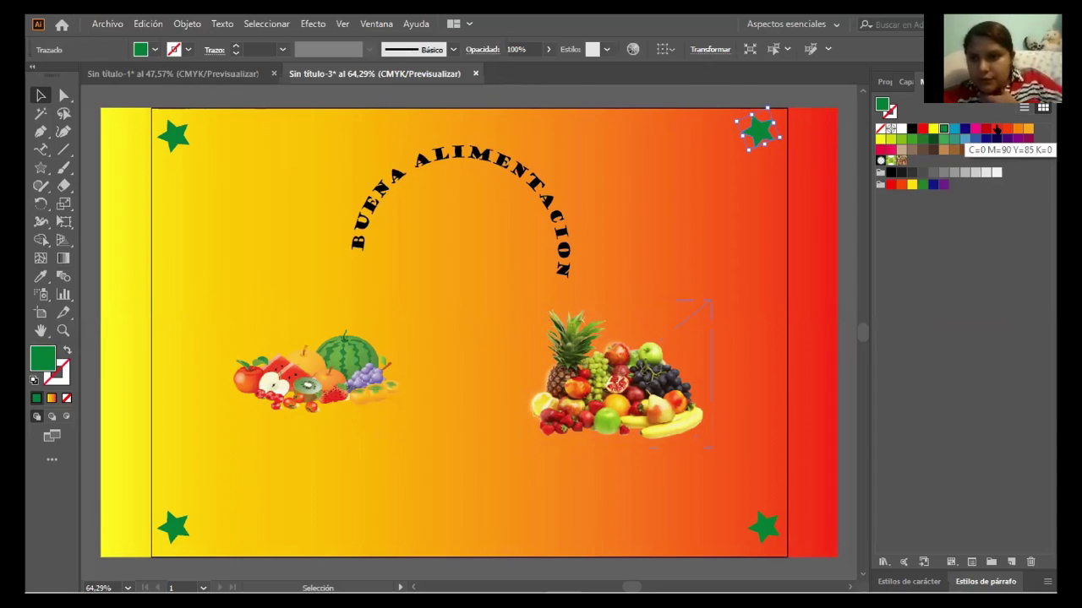
left_click(997, 128)
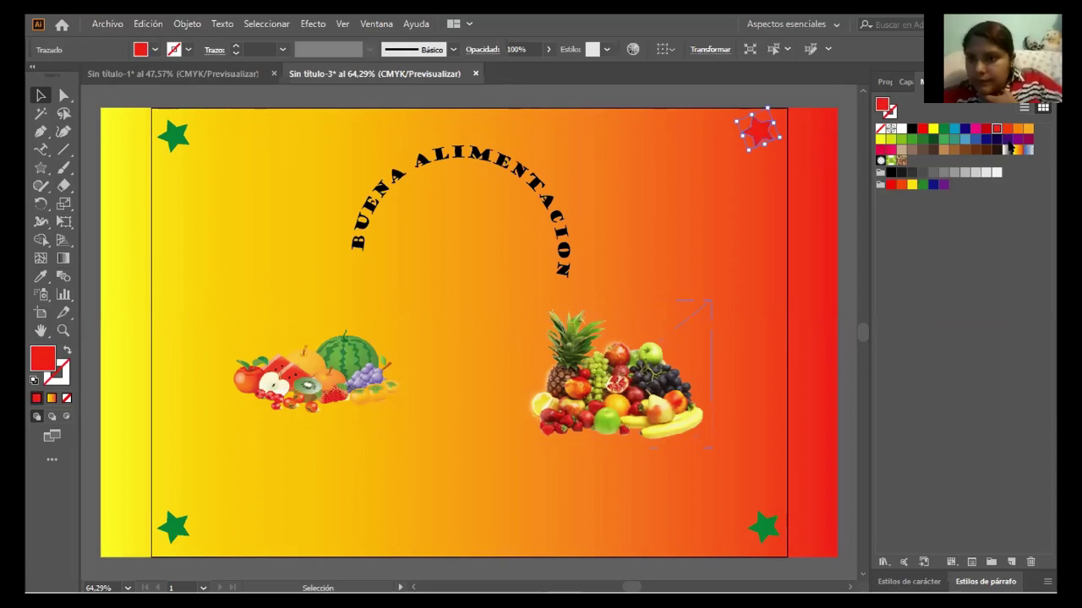
left_click(1006, 149)
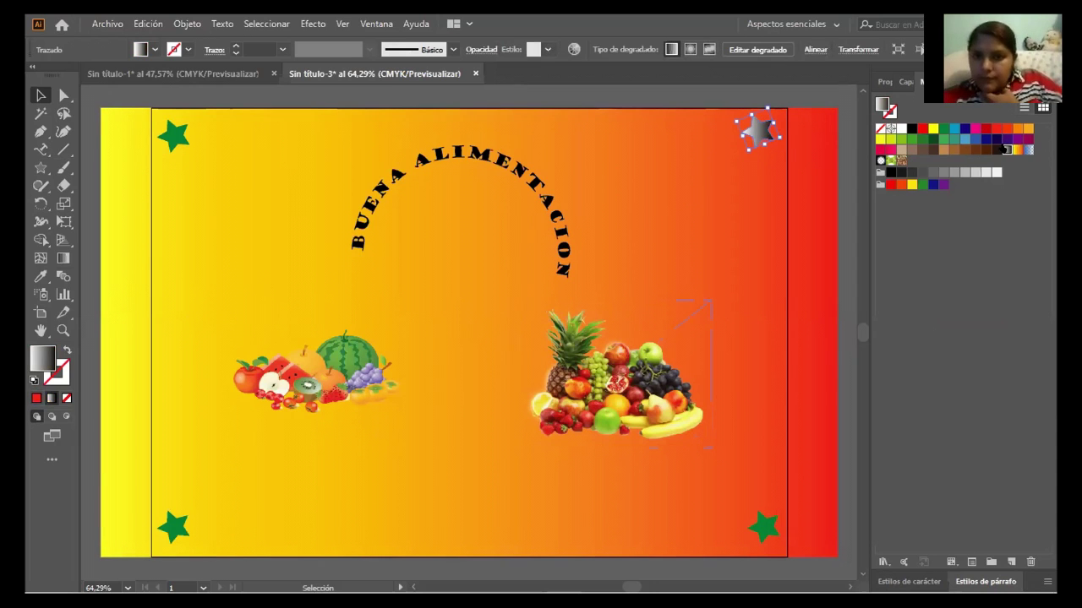
left_click(763, 525)
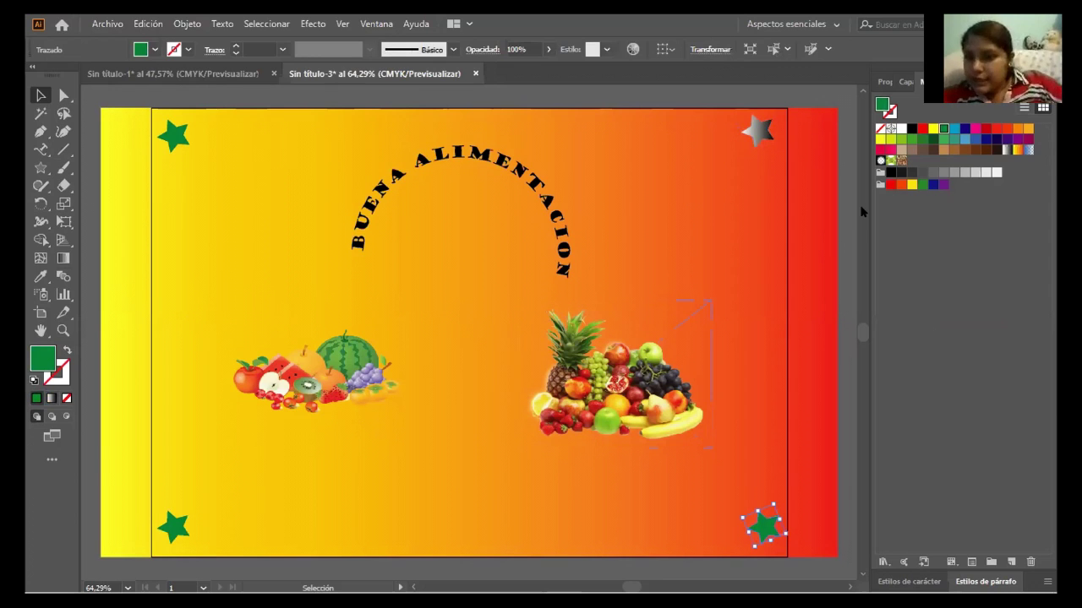
left_click(1028, 150)
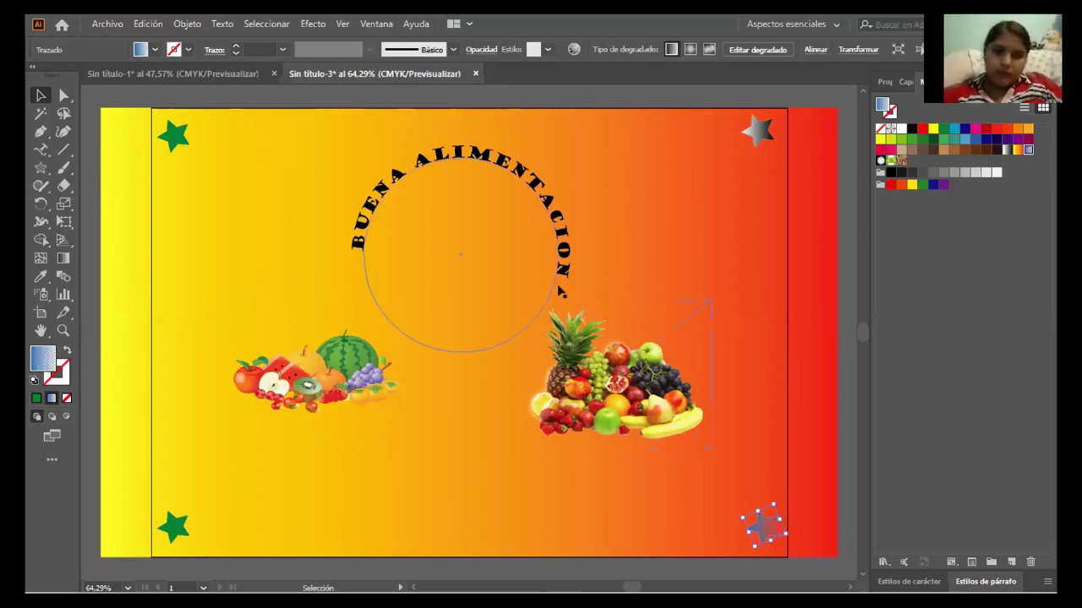
left_click(173, 530)
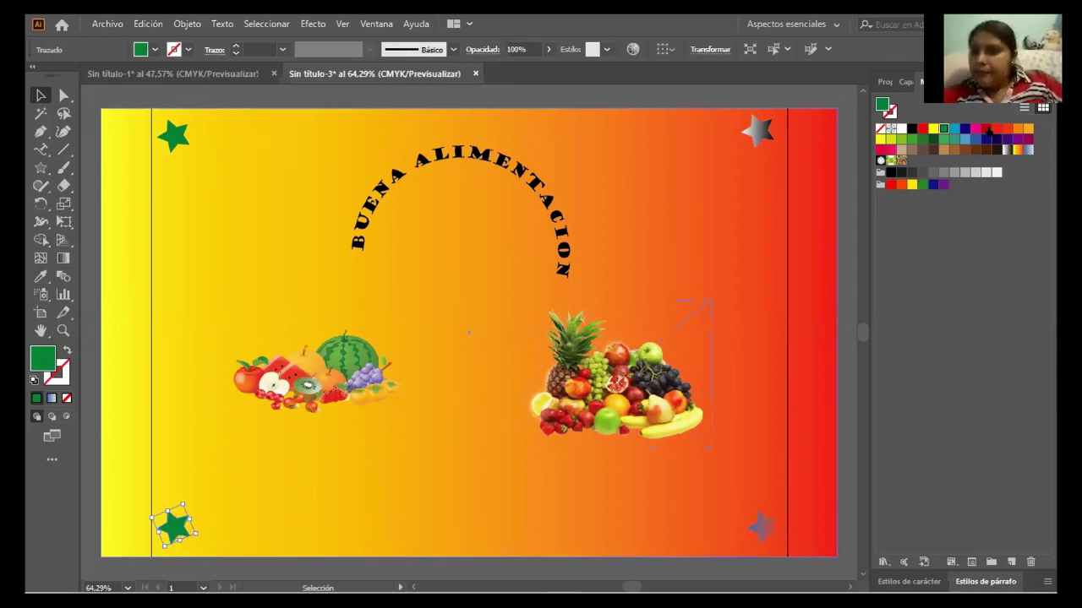
left_click(943, 150)
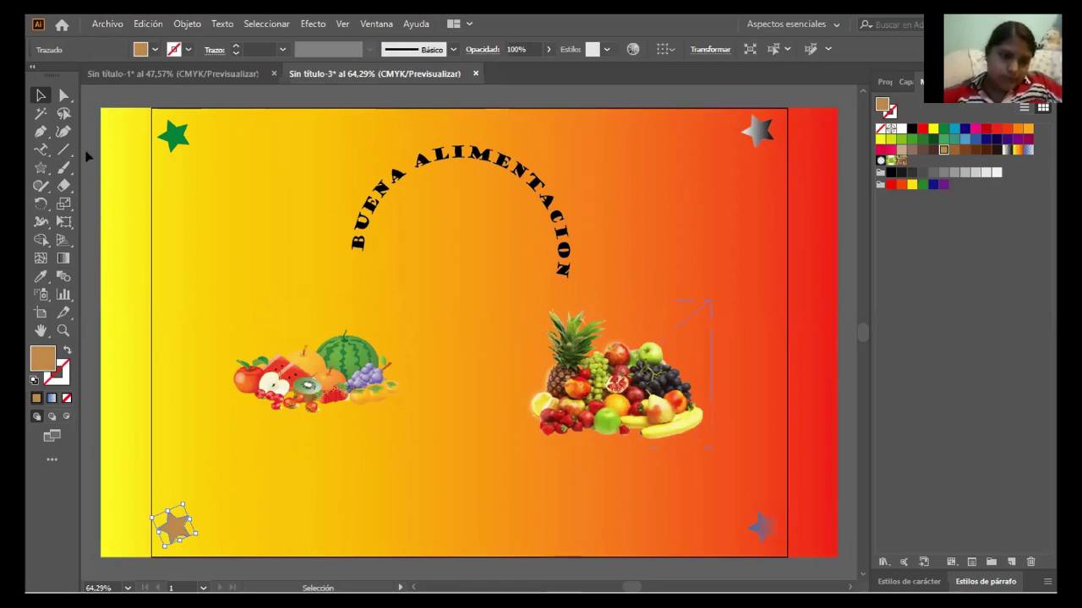
- Check the gradient background rectangle, then dismiss the File menu without choosing a command
left_click(211, 215)
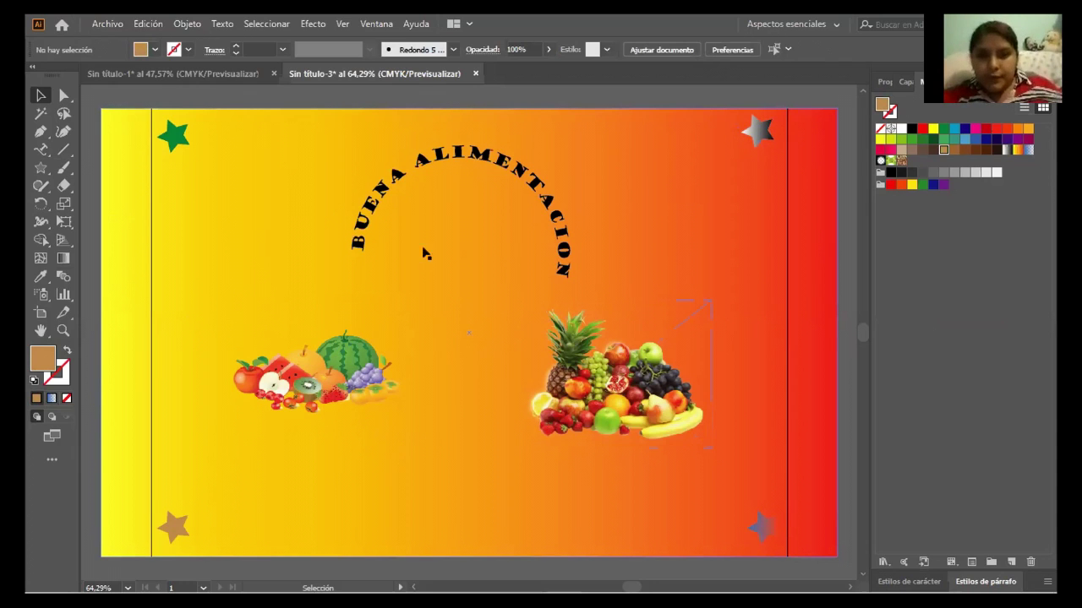
left_click(752, 267)
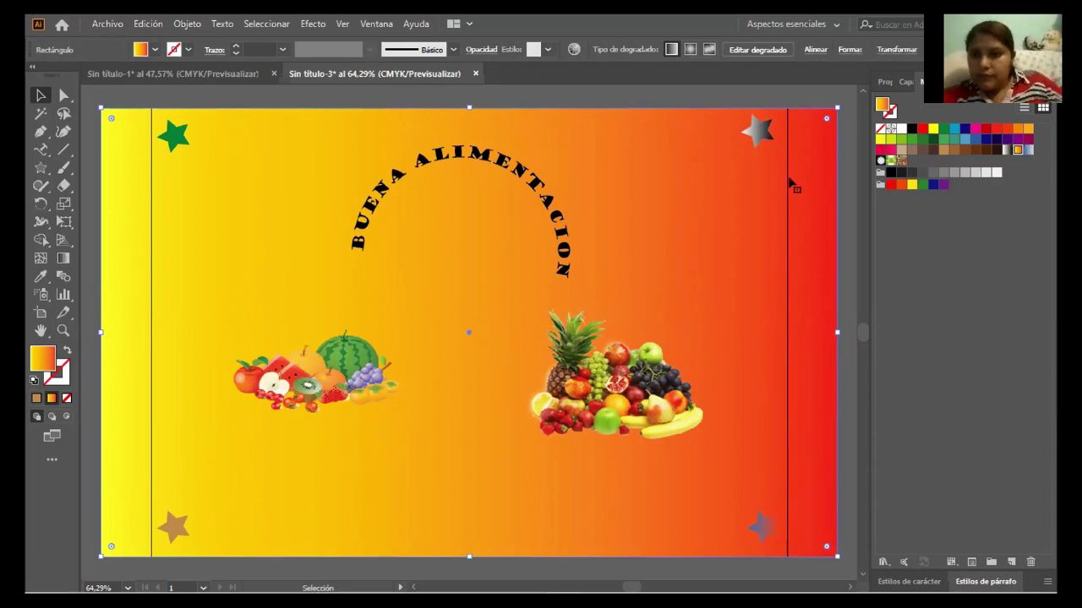
left_click(220, 103)
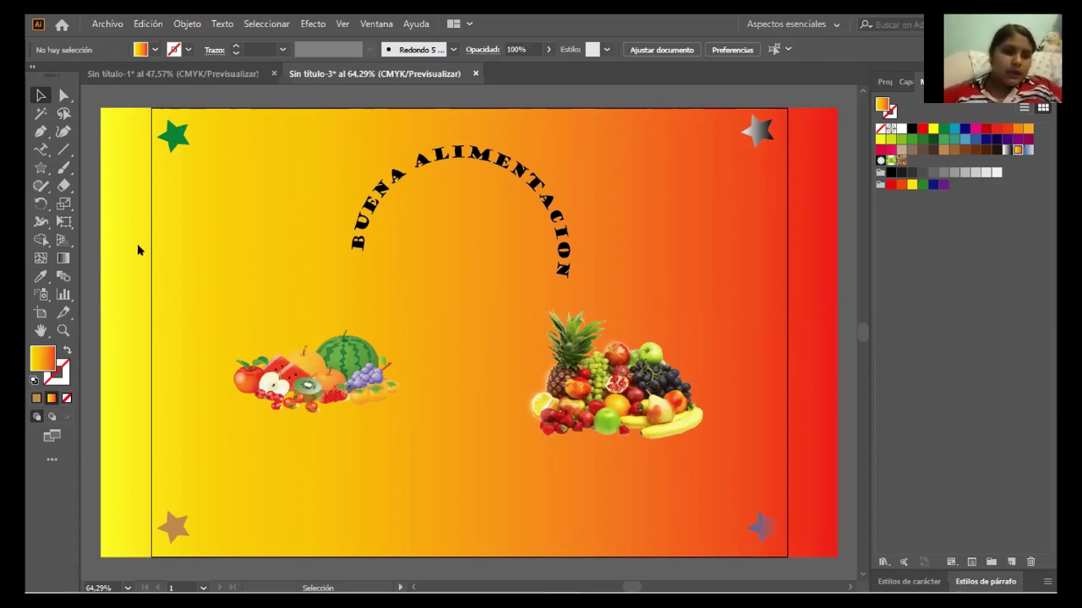
left_click(93, 24)
left_click(100, 19)
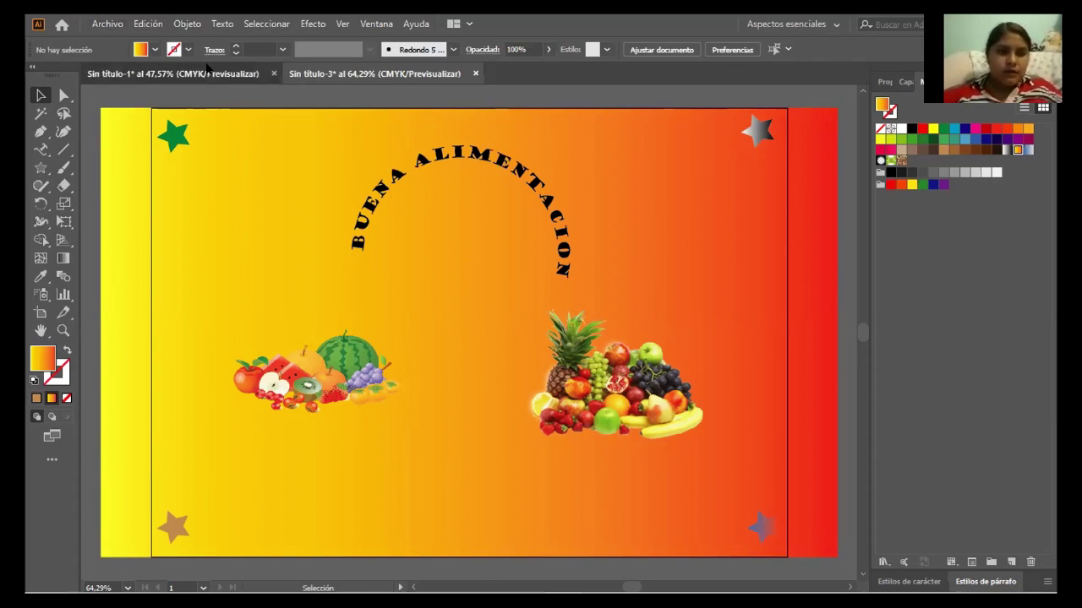
- Glance at Sin título-1, return to the poster, then start a new A4 document with Ctrl+N
left_click(208, 73)
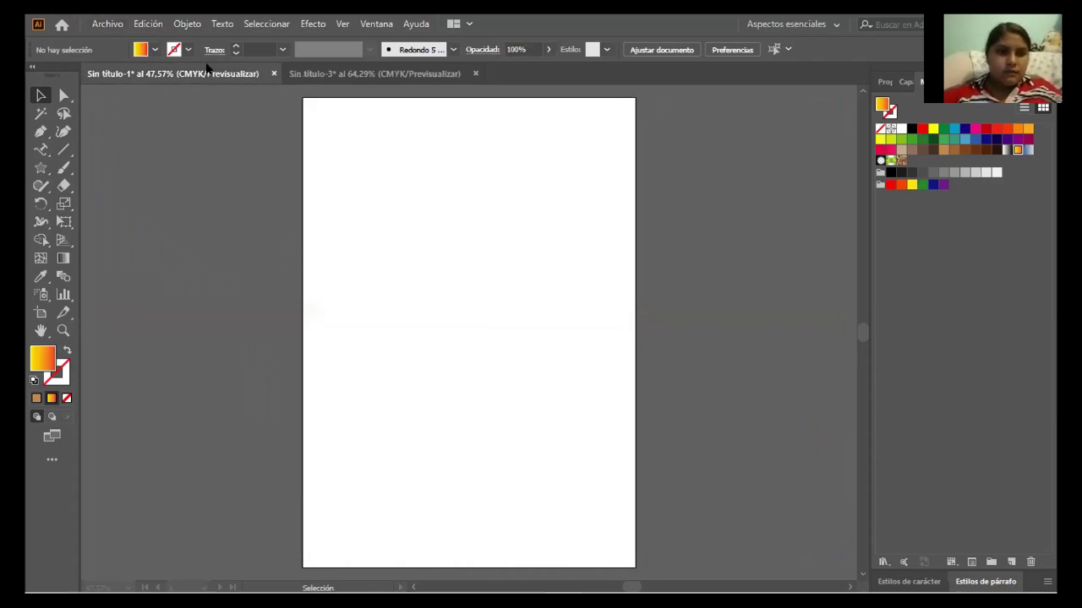
left_click(369, 76)
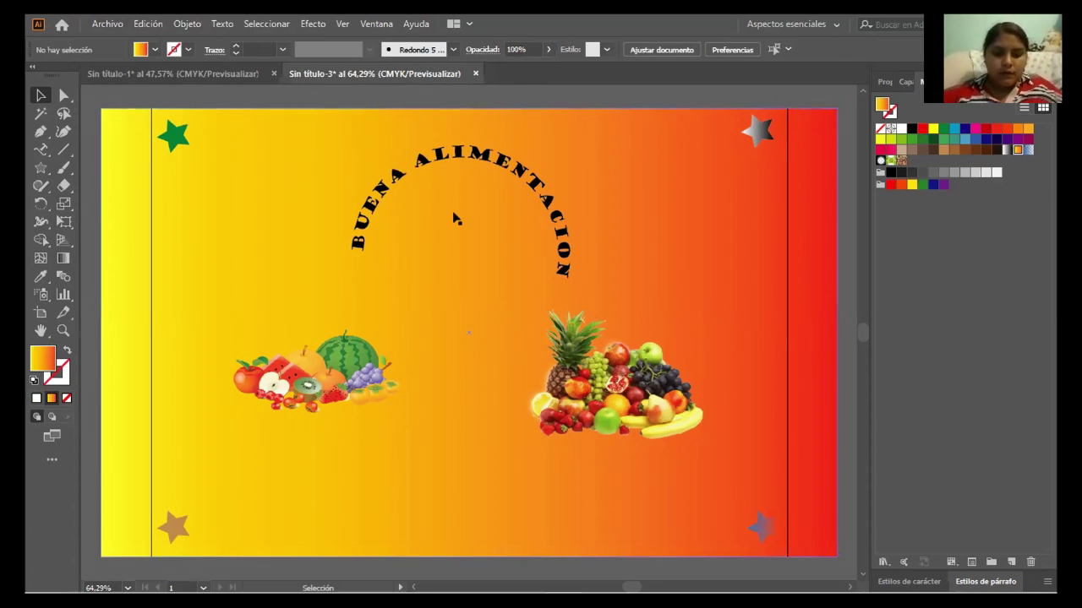
key("a")
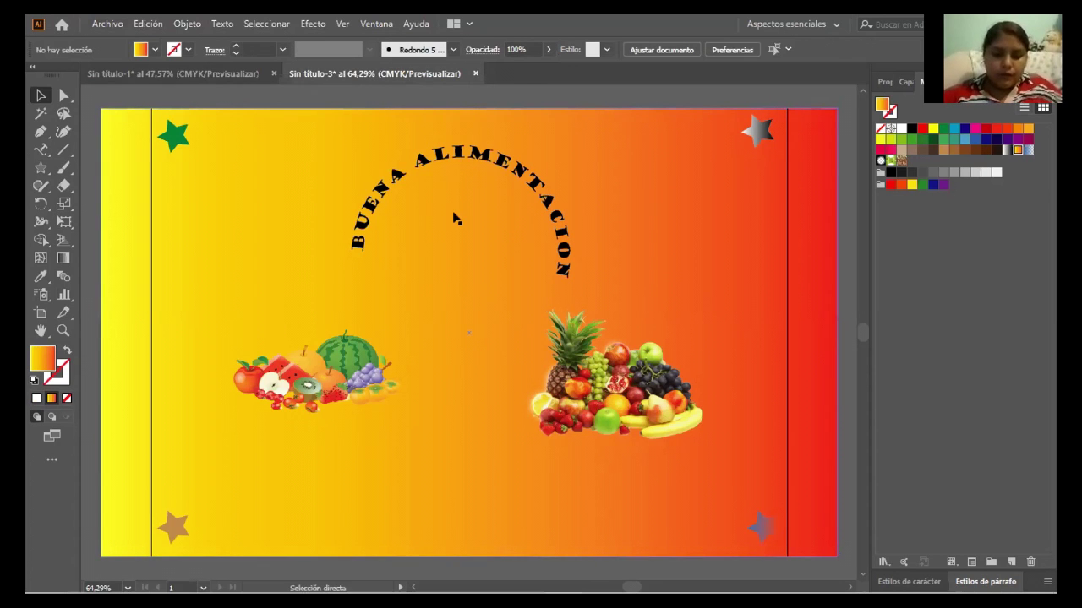
key("v")
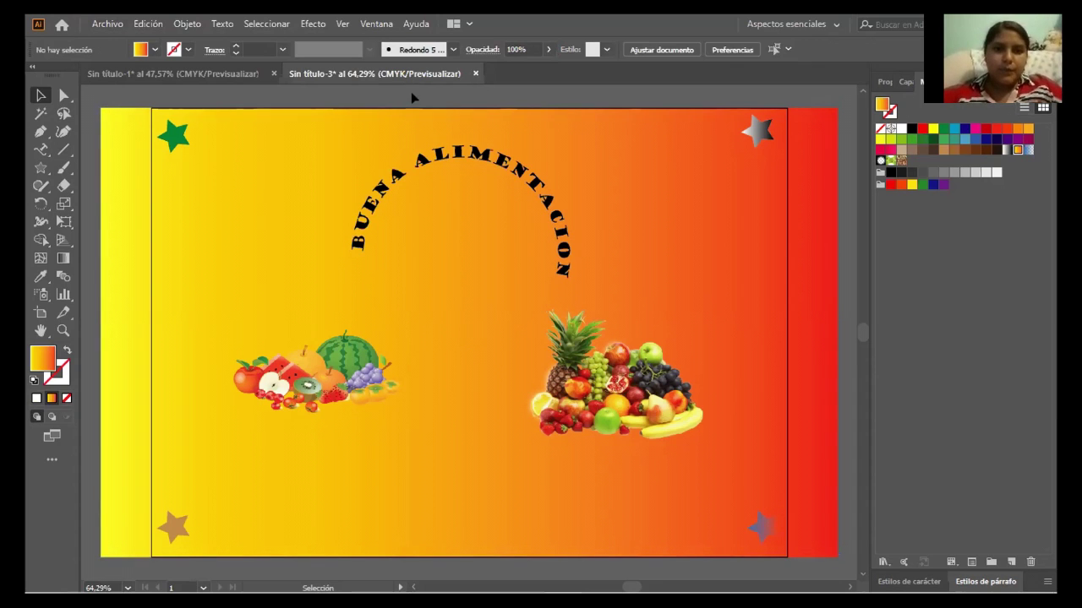
key("ctrl+n")
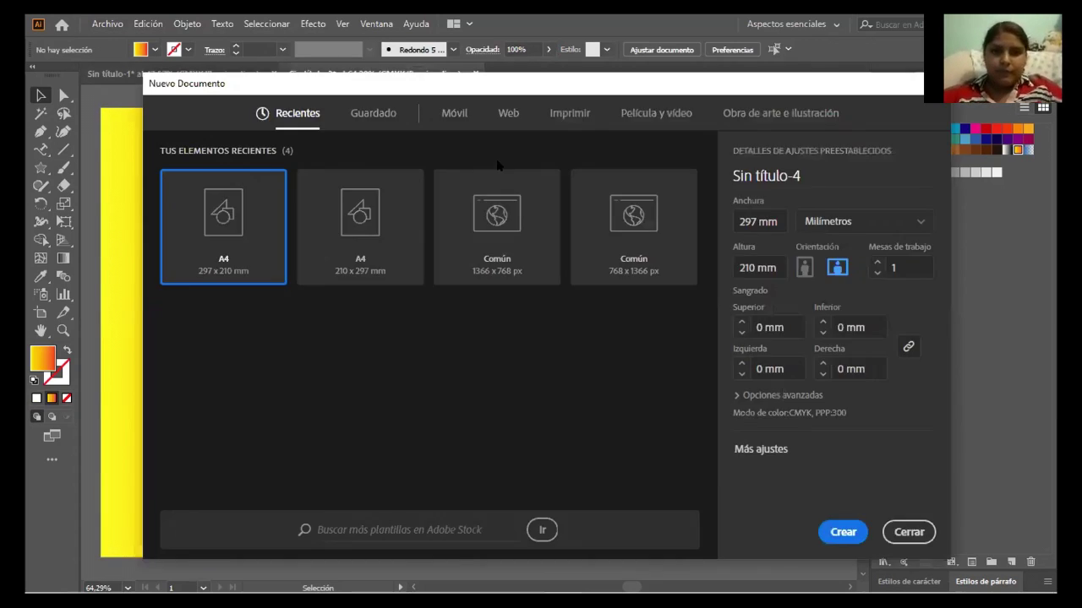
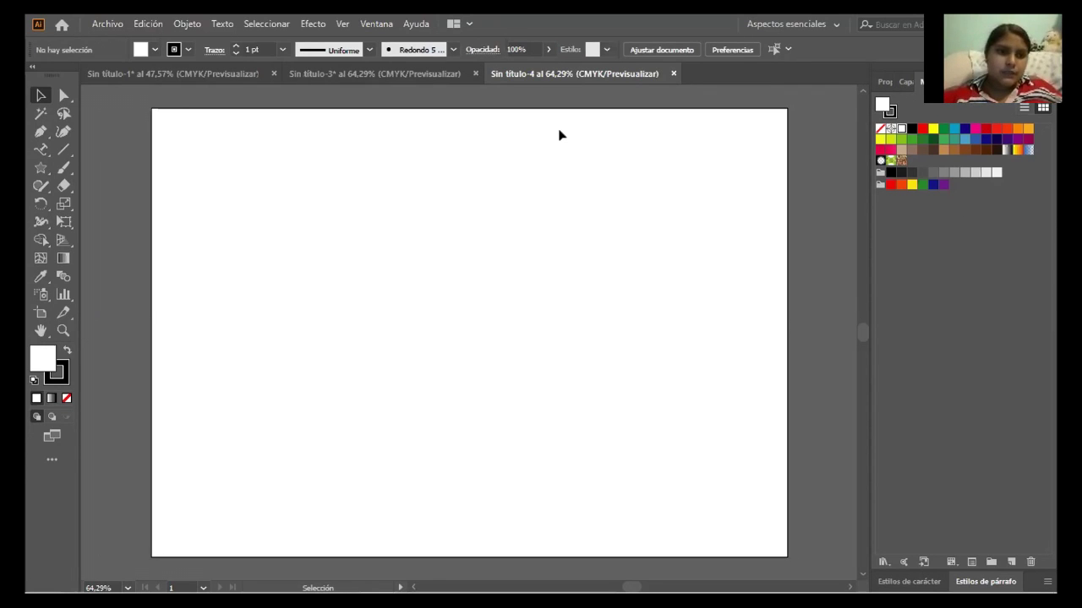
- Place the Mario image on the artboard, resize it, then delete it
left_click_drag(559, 135, 195, 186)
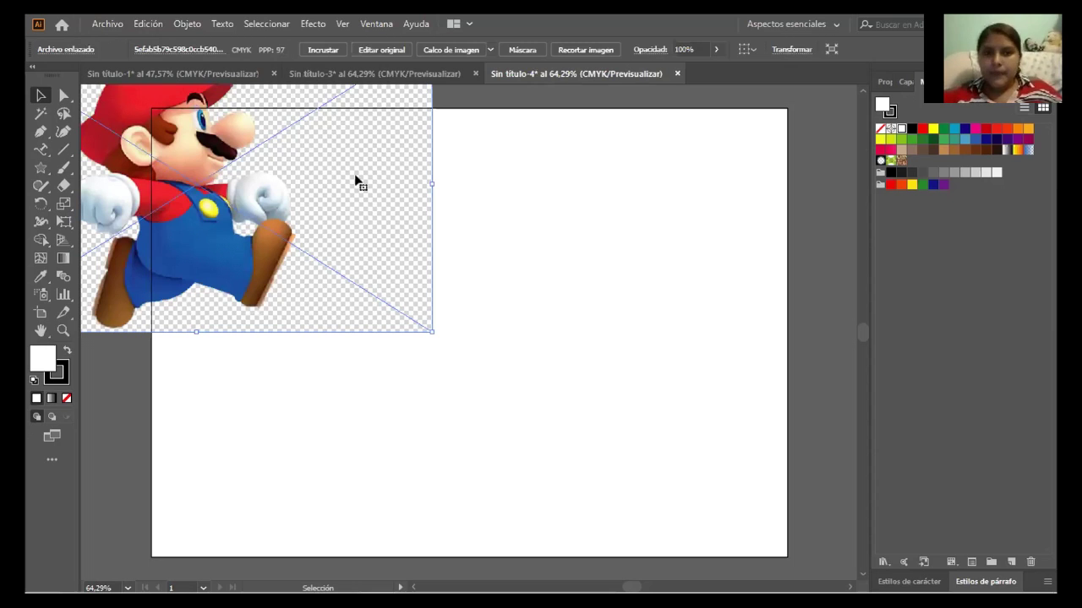
left_click_drag(326, 144, 596, 302)
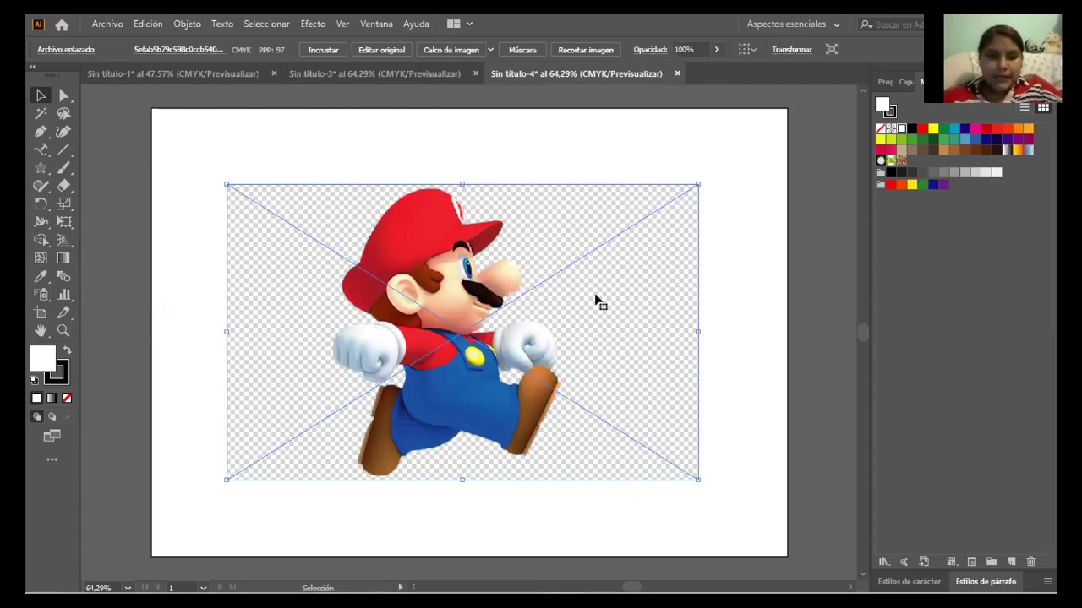
left_click_drag(696, 479, 482, 379)
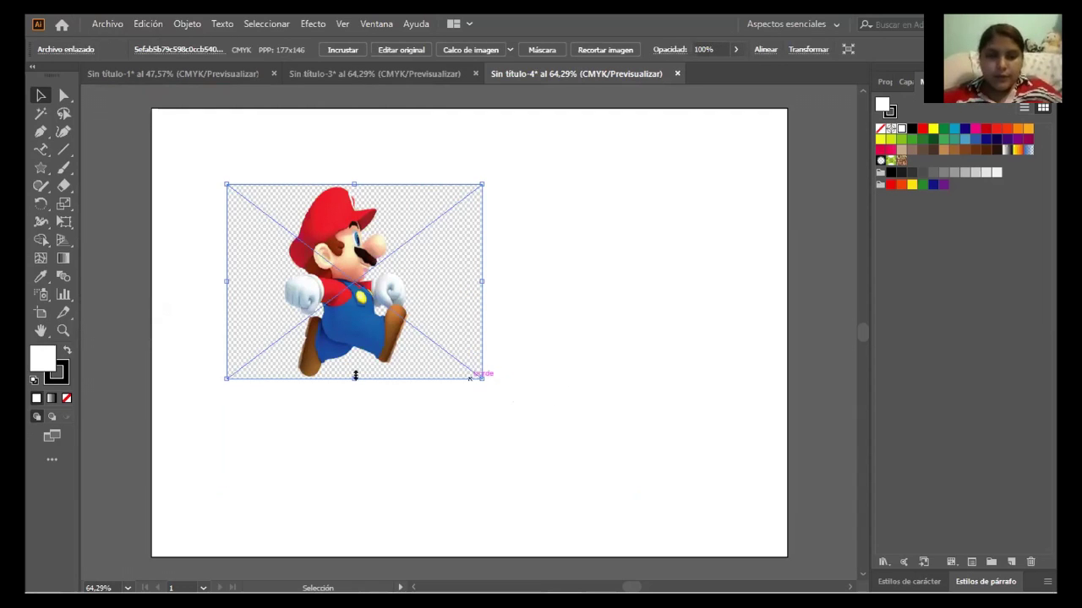
left_click_drag(355, 375, 353, 333)
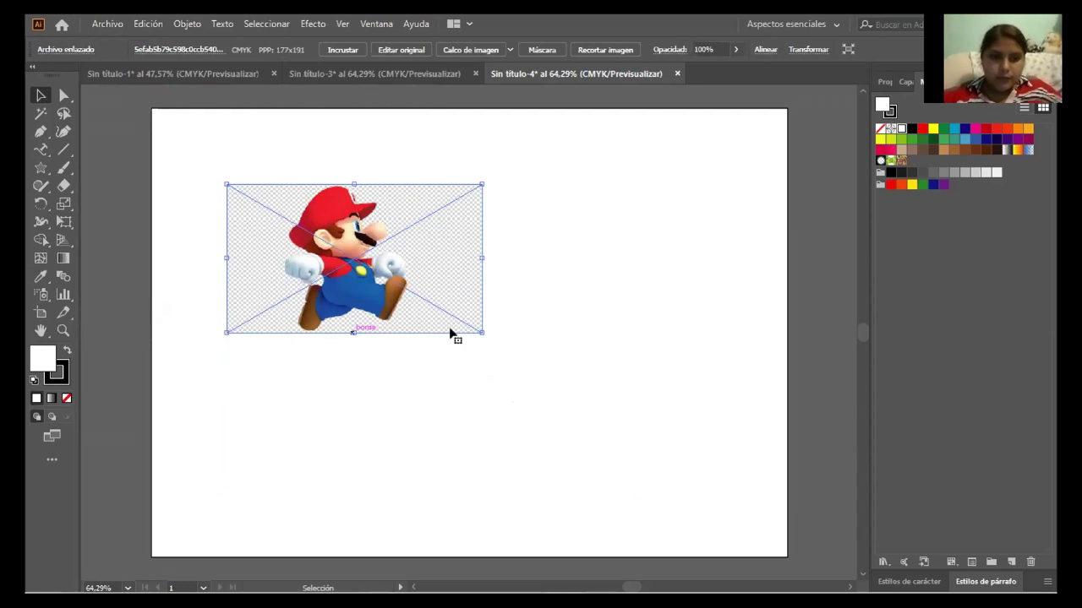
left_click_drag(482, 332, 415, 335)
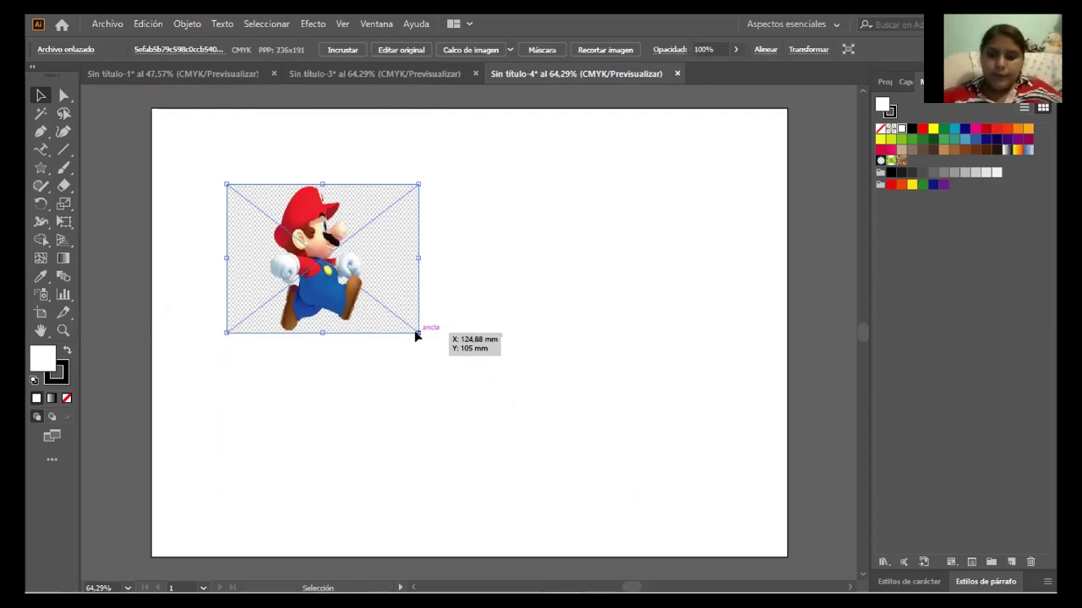
key("Delete")
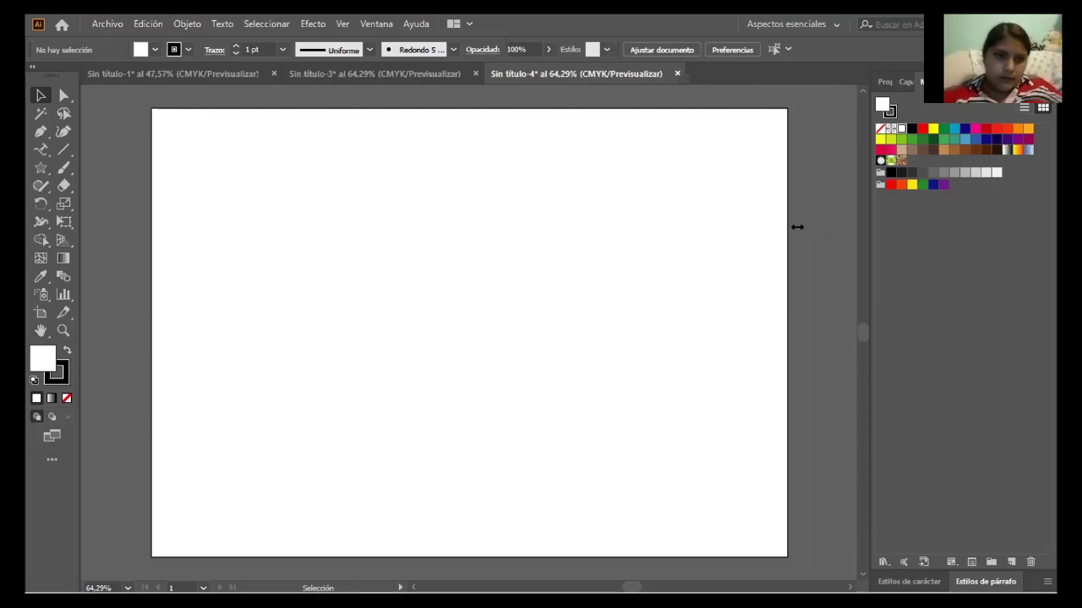
- Place the Yoshi image, delete it, and briefly check the file menu
left_click(227, 230)
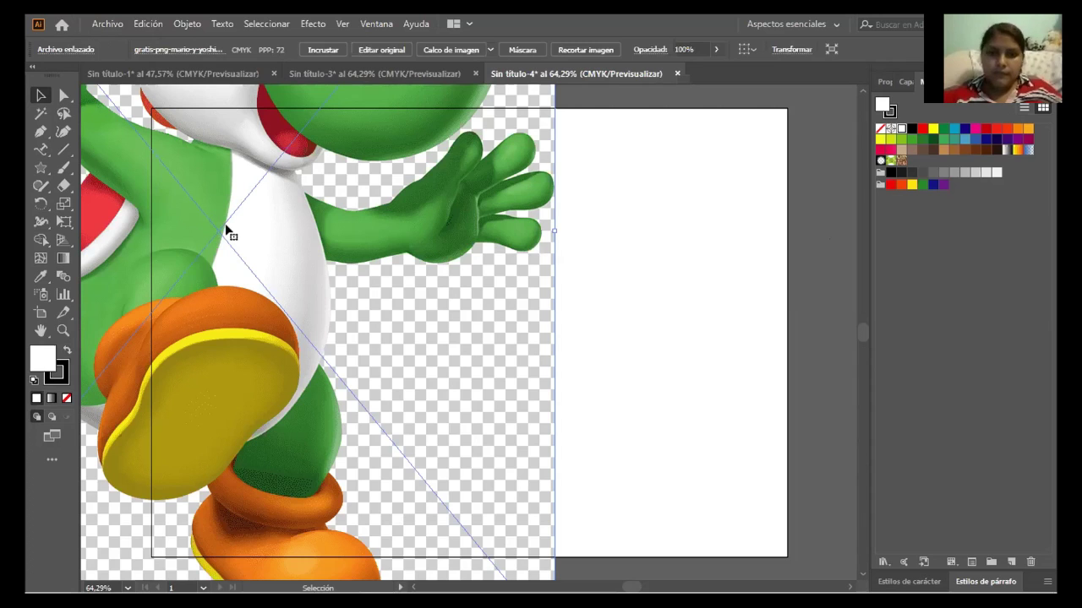
key("ctrl")
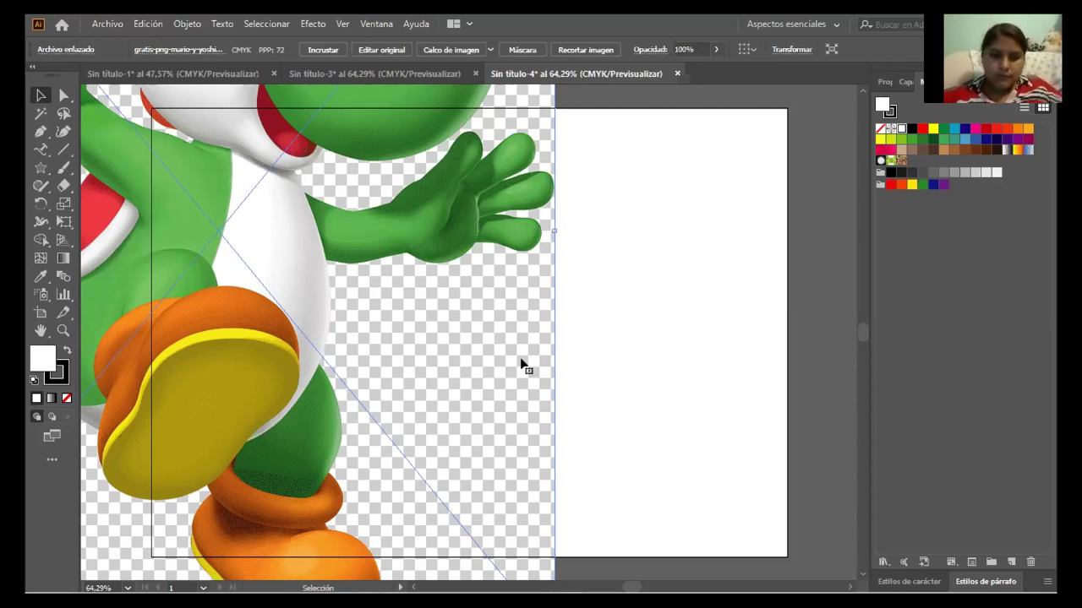
key("Delete")
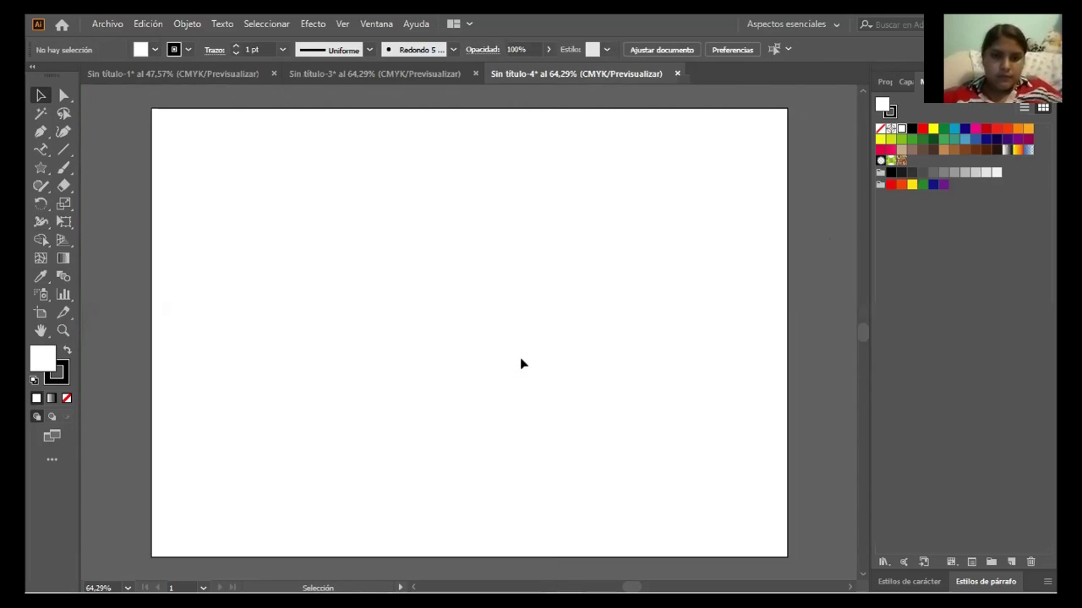
left_click(107, 24)
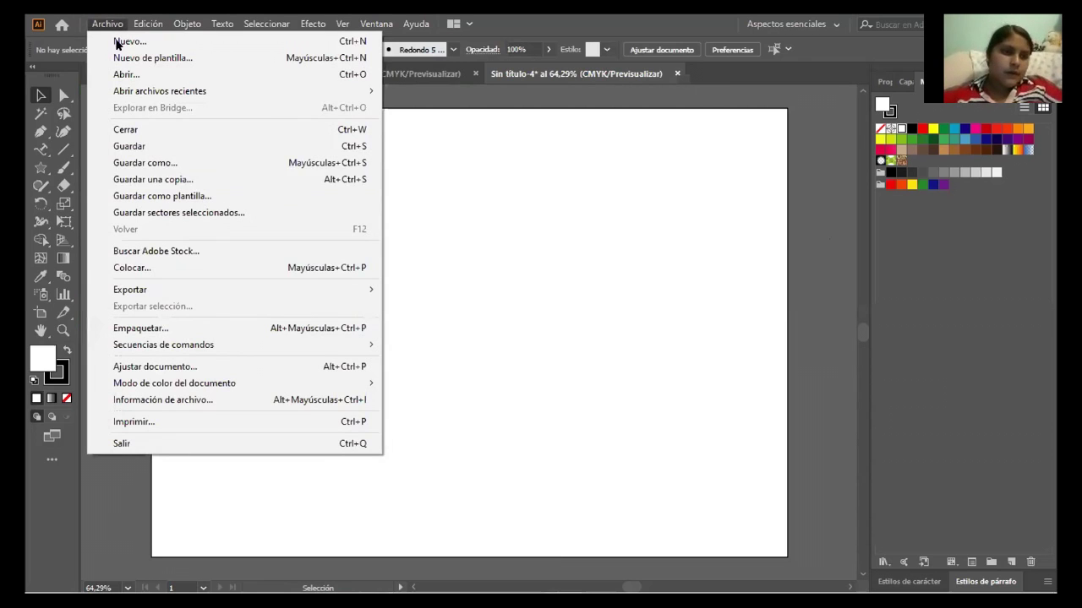
left_click(527, 391)
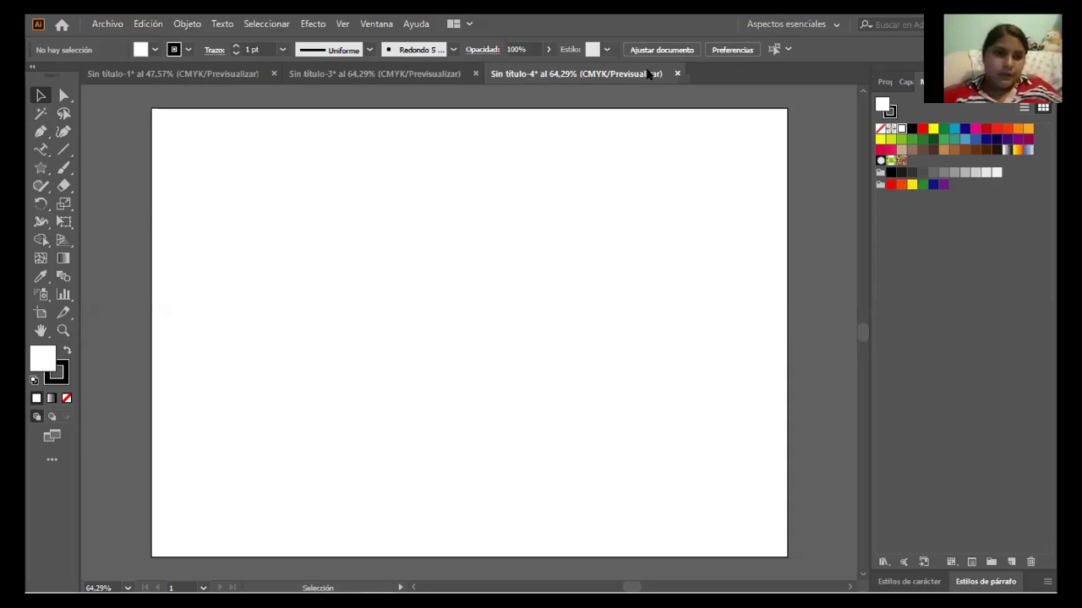
- Try the floral frame and blue wave images as linked files, deleting both
left_click_drag(649, 75, 224, 229)
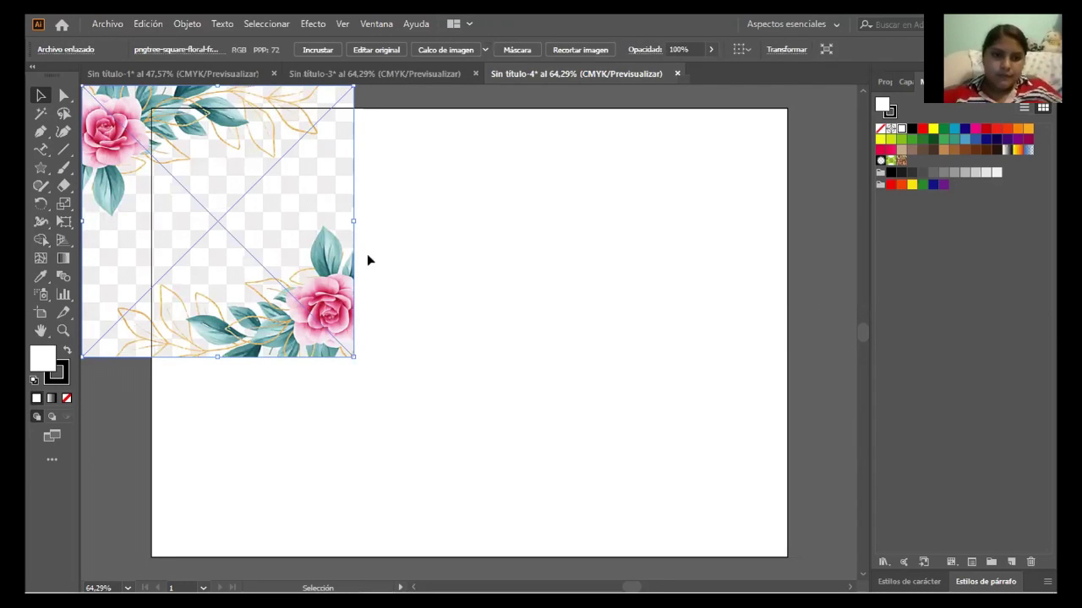
key("Delete")
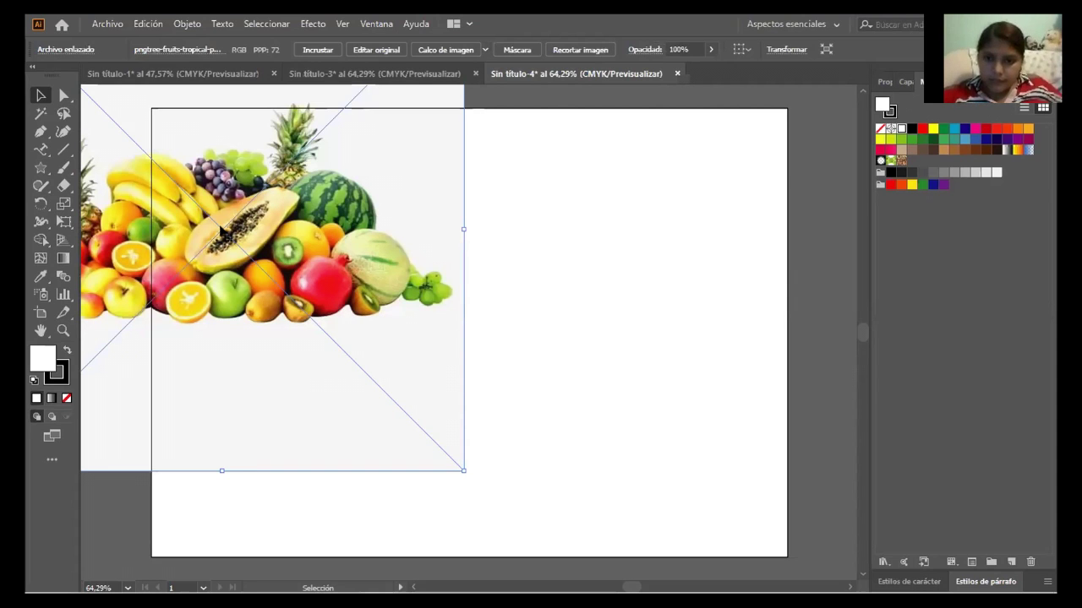
left_click_drag(220, 229, 563, 531)
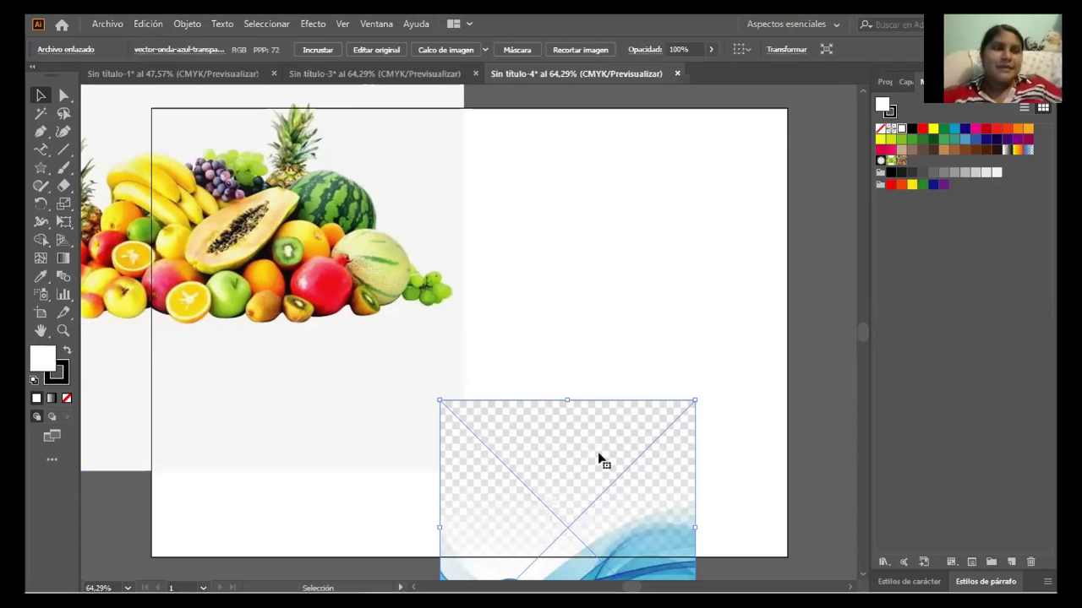
key("Delete")
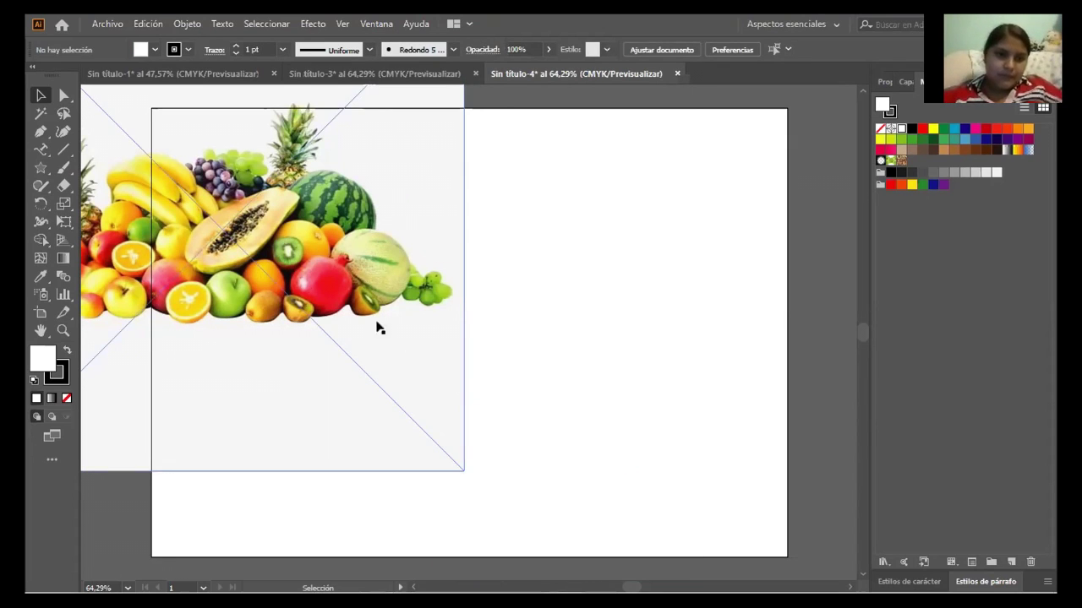
- Shrink the tropical fruit image to a small picture left of centre, then delete the apple logo
left_click_drag(427, 338, 559, 425)
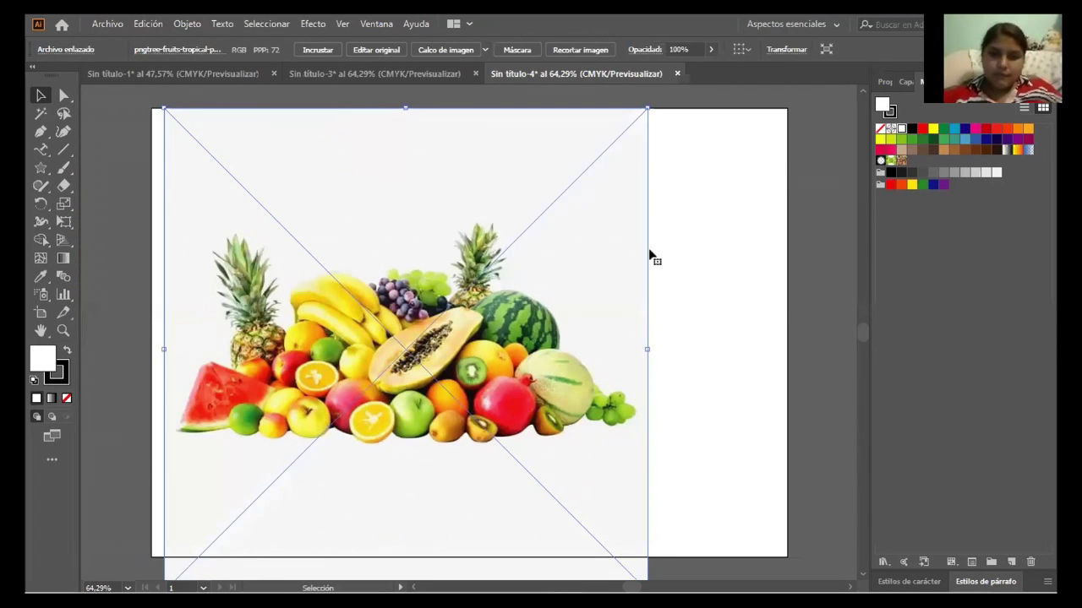
left_click_drag(647, 108, 313, 451)
left_click_drag(277, 486, 266, 235)
left_click_drag(317, 336, 273, 329)
left_click_drag(220, 253, 430, 253)
left_click_drag(480, 326, 750, 471)
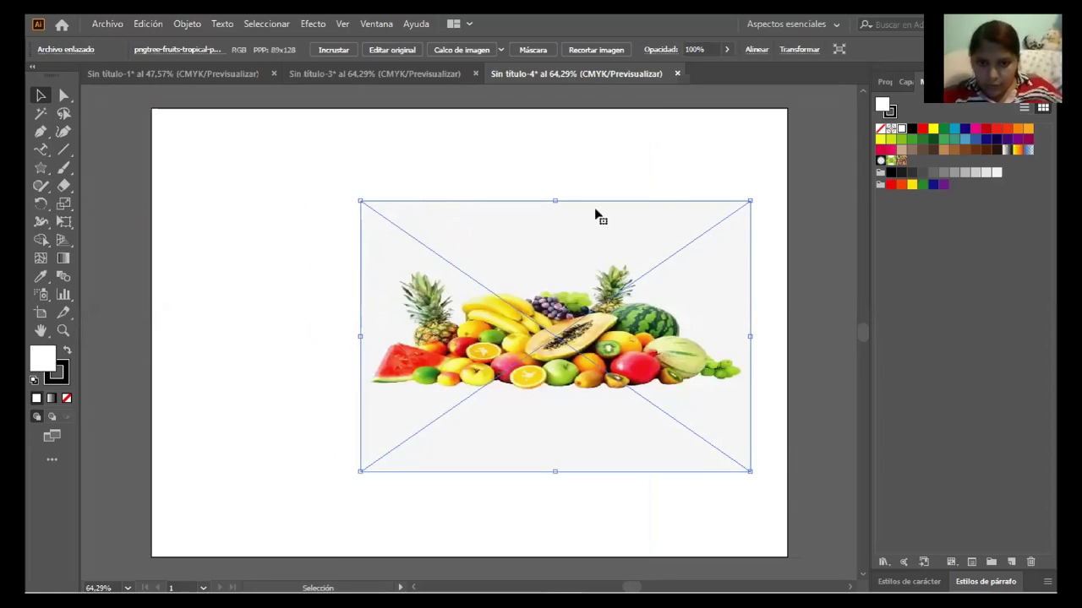
left_click_drag(747, 469, 466, 322)
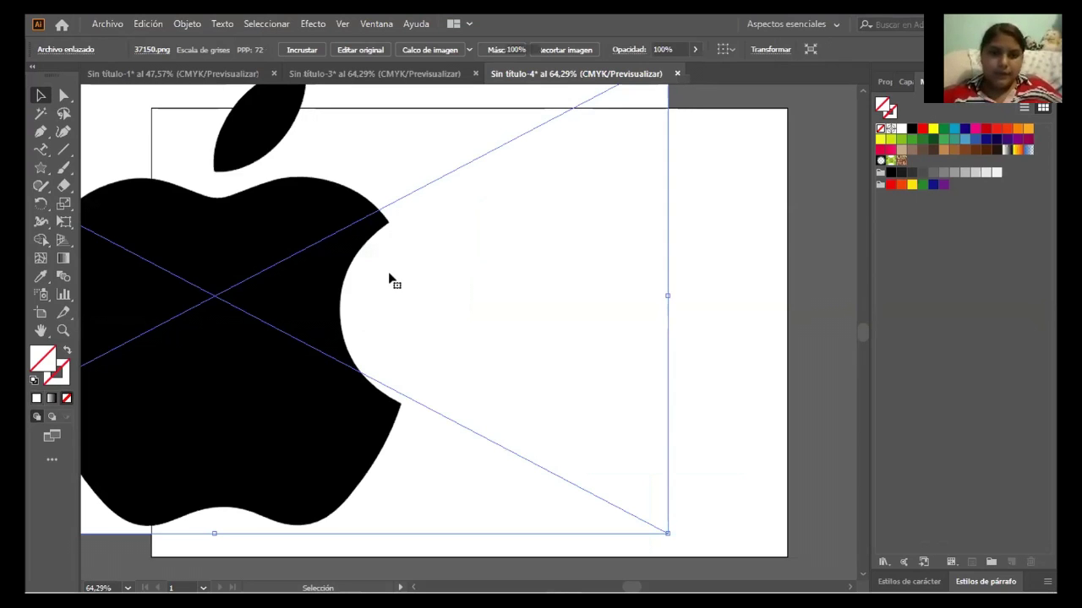
key("Delete")
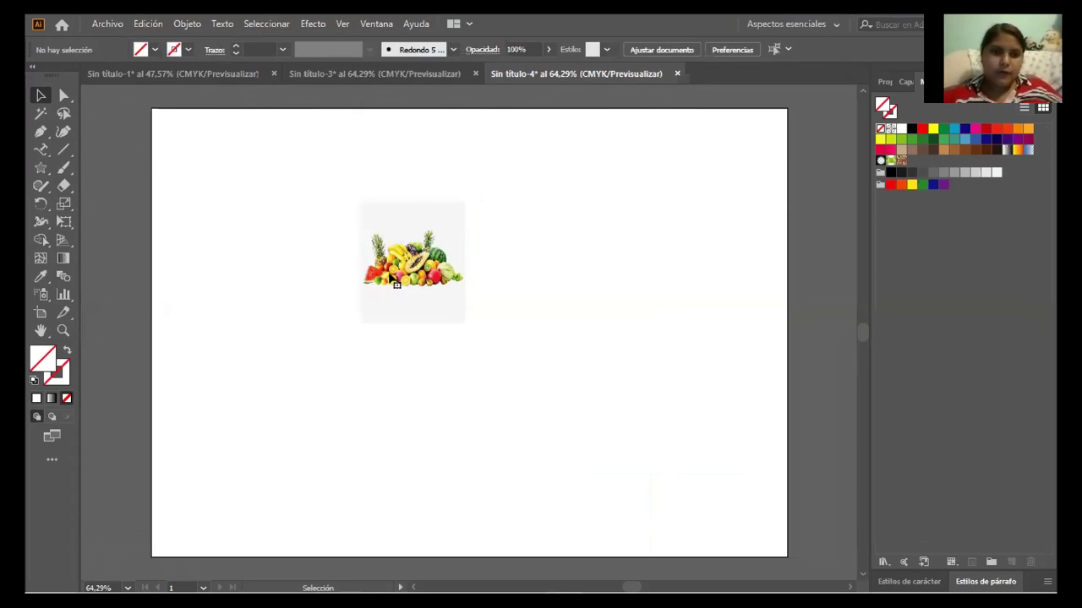
- Place the grapes-pear-and-bananas fruit photo and shrink it at the artboard's top-left
left_click(95, 23)
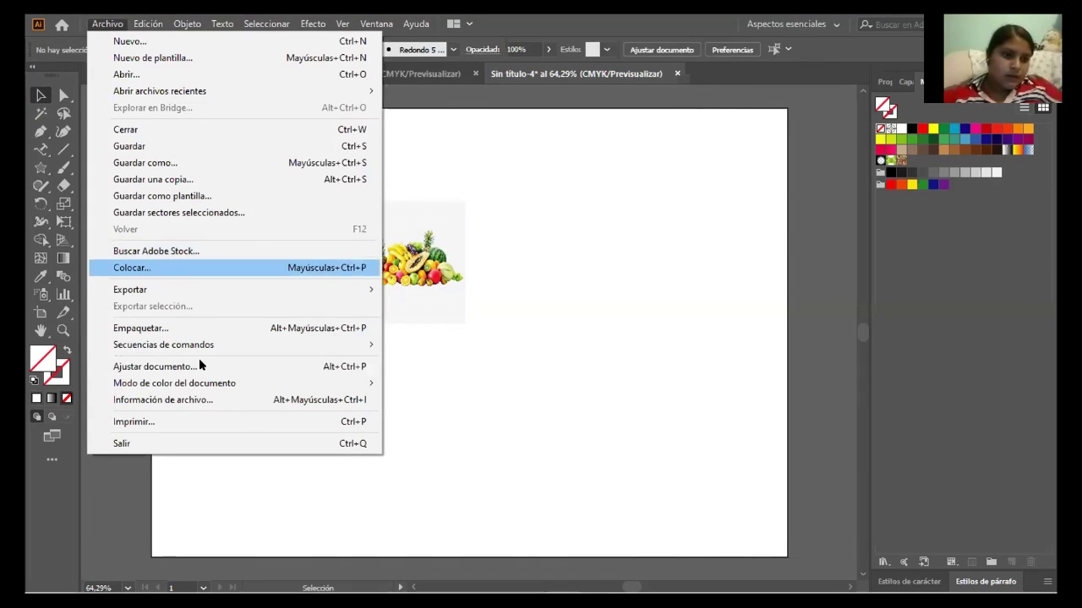
left_click(297, 516)
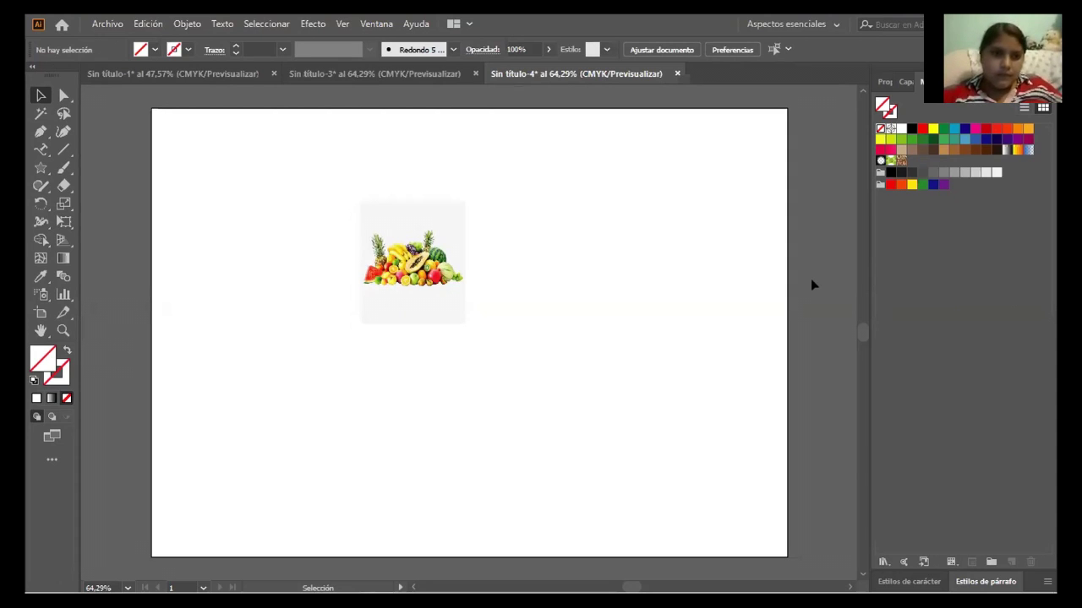
left_click_drag(811, 285, 240, 257)
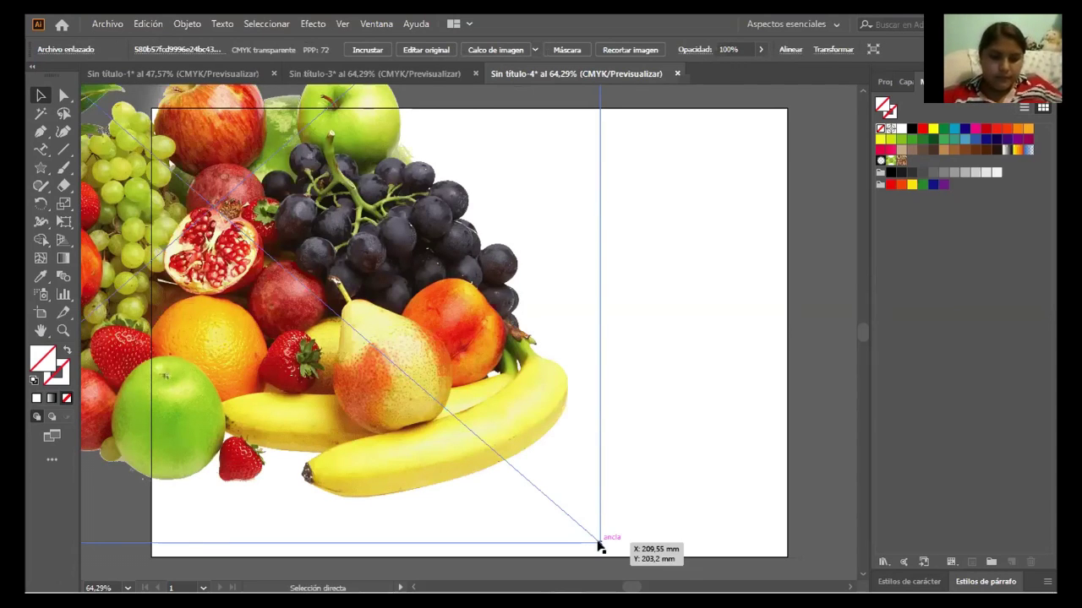
left_click_drag(594, 541, 238, 329)
left_click_drag(153, 234, 695, 548)
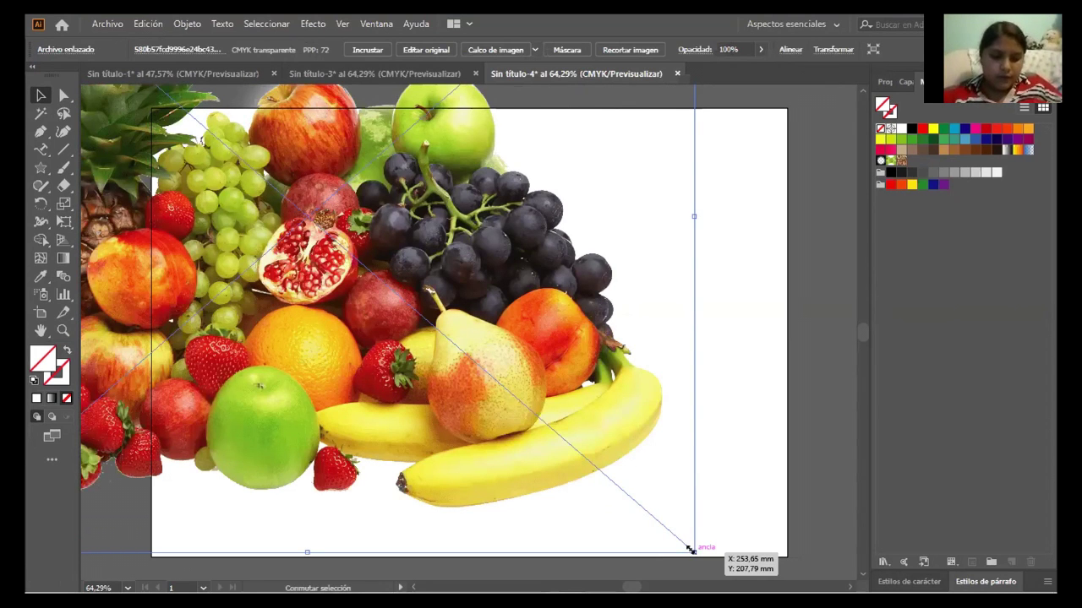
left_click_drag(691, 549, 273, 206)
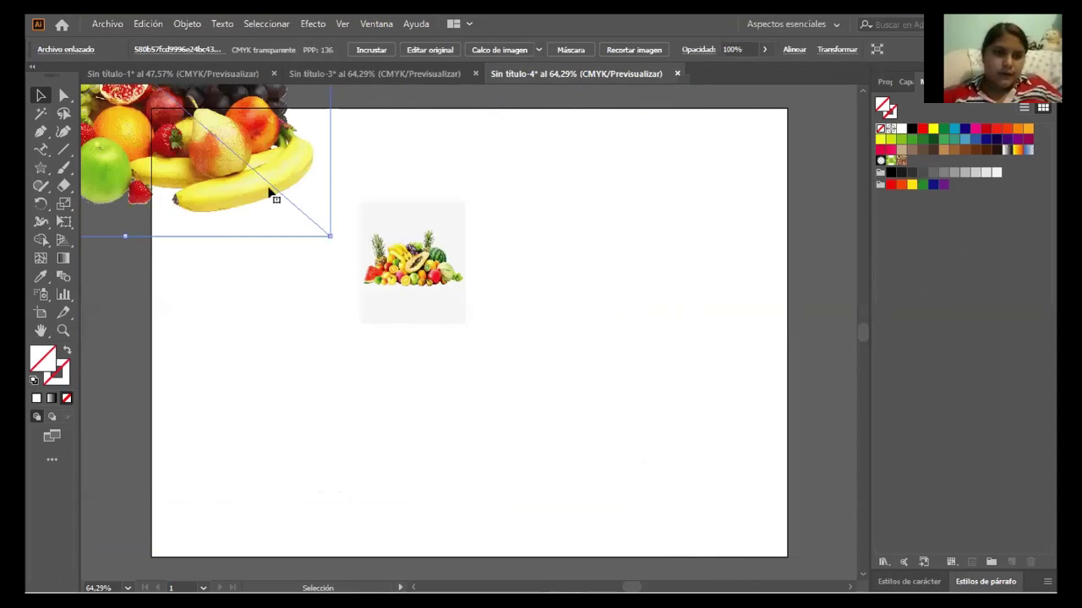
- Move the large fruit photo onto the artboard, undoing an accidental widening
left_click_drag(261, 138, 659, 407)
left_click_drag(465, 168, 594, 233)
left_click_drag(124, 201, 88, 200)
left_click_drag(684, 332, 414, 245)
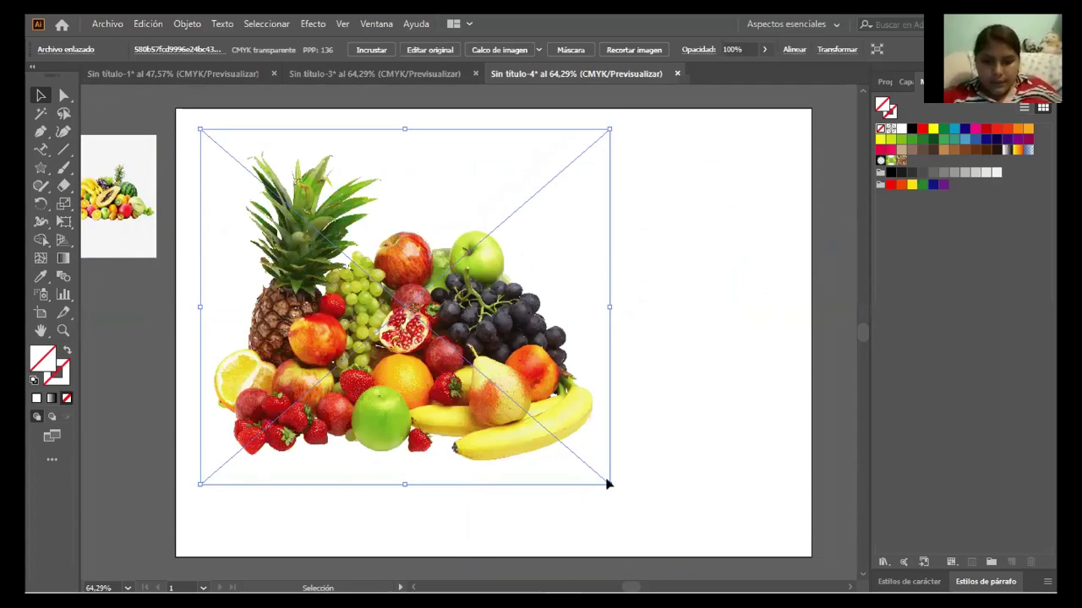
left_click_drag(611, 304, 729, 306)
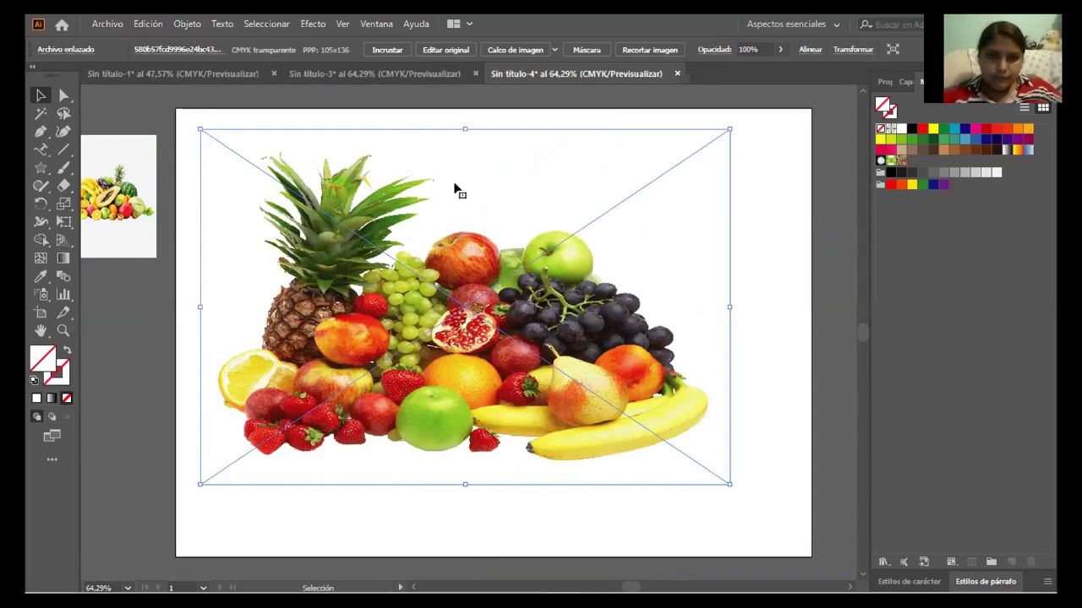
key("ctrl+z")
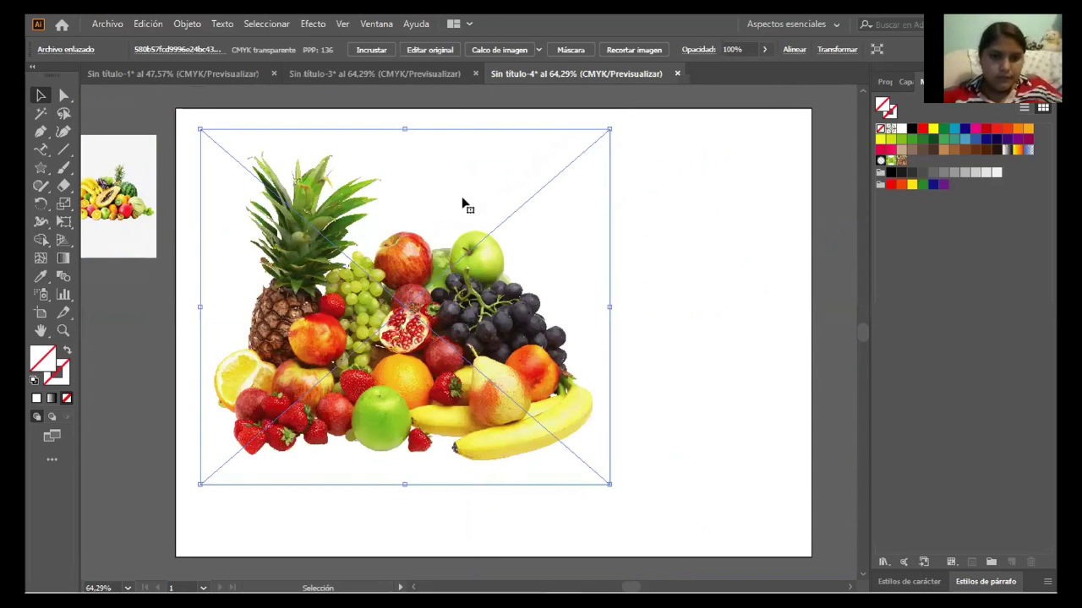
- Trim the fruit photo from the top, centre it on the artboard and deselect it
left_click_drag(399, 127, 403, 196)
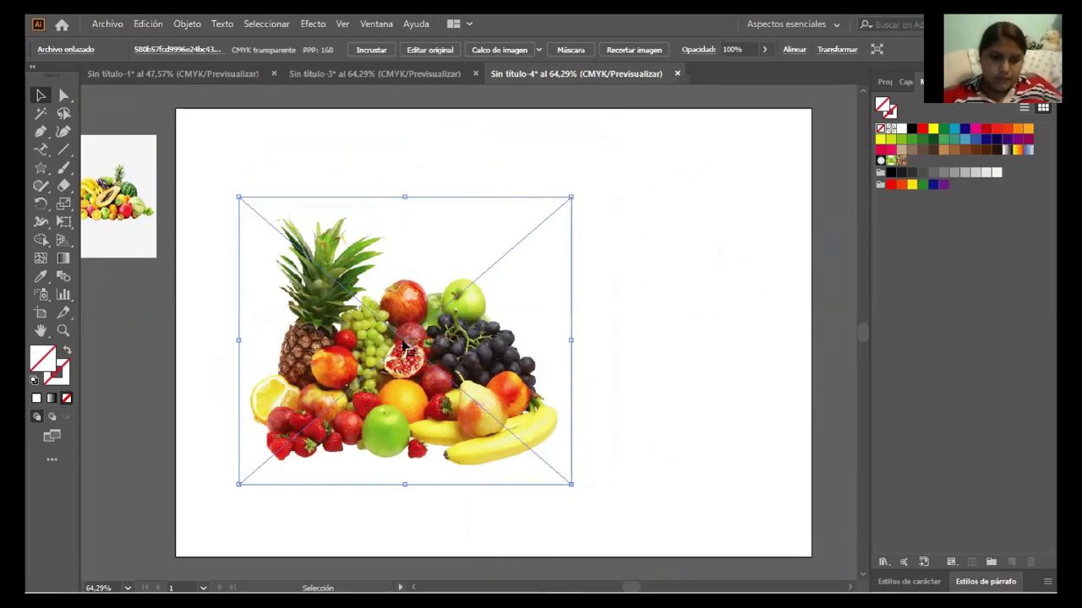
left_click_drag(405, 345, 507, 355)
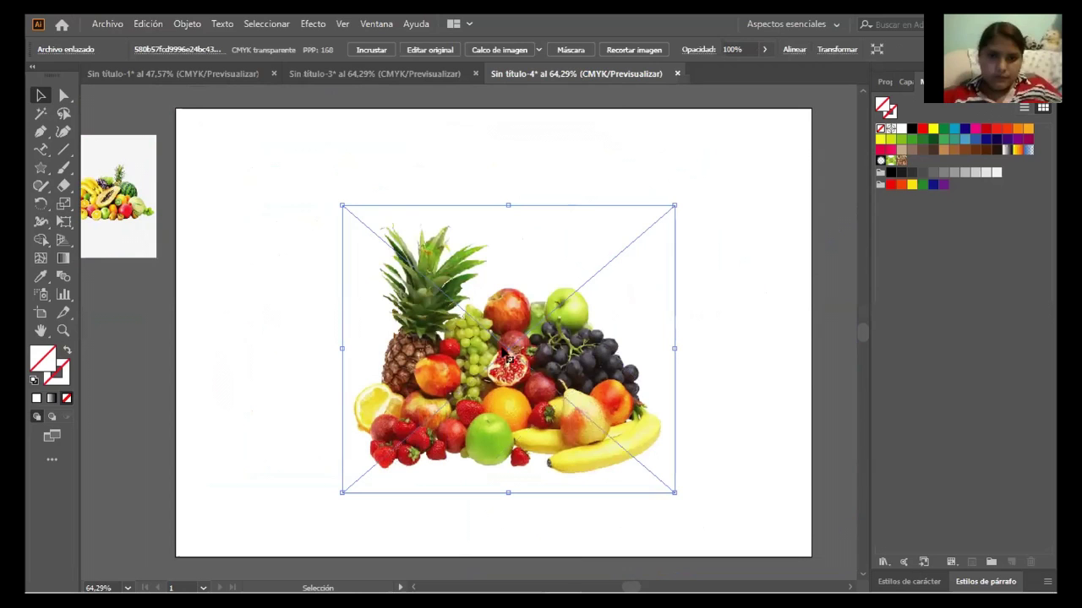
left_click(260, 172)
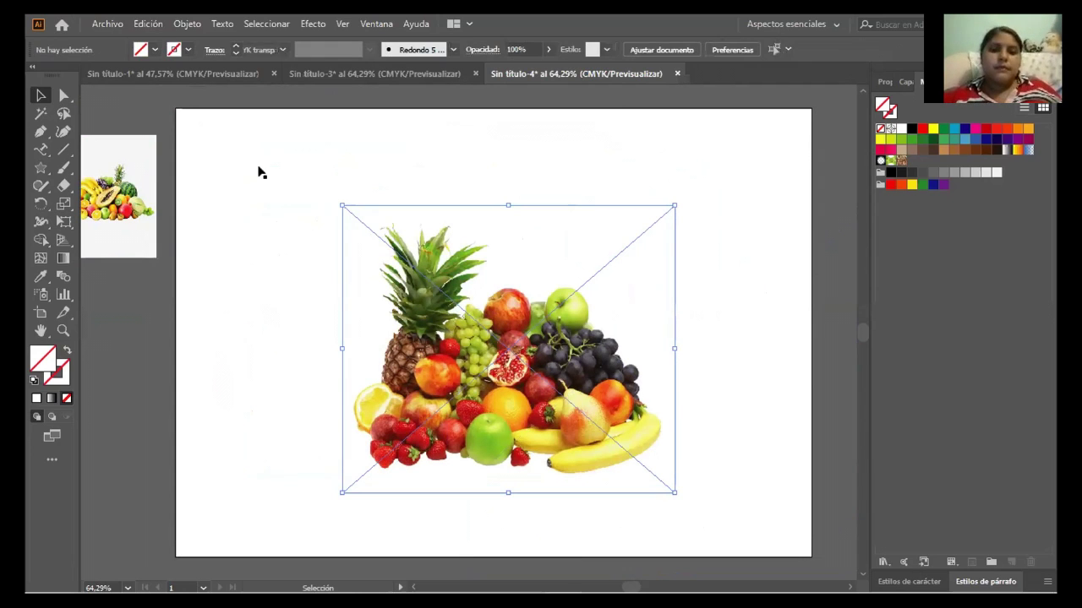
left_click(505, 347)
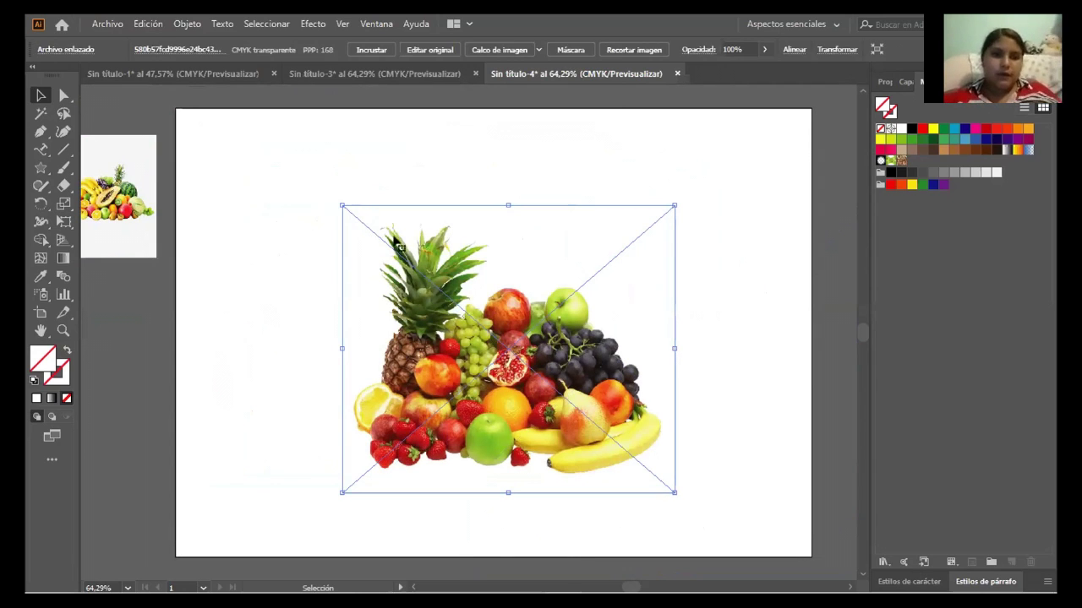
left_click(181, 222)
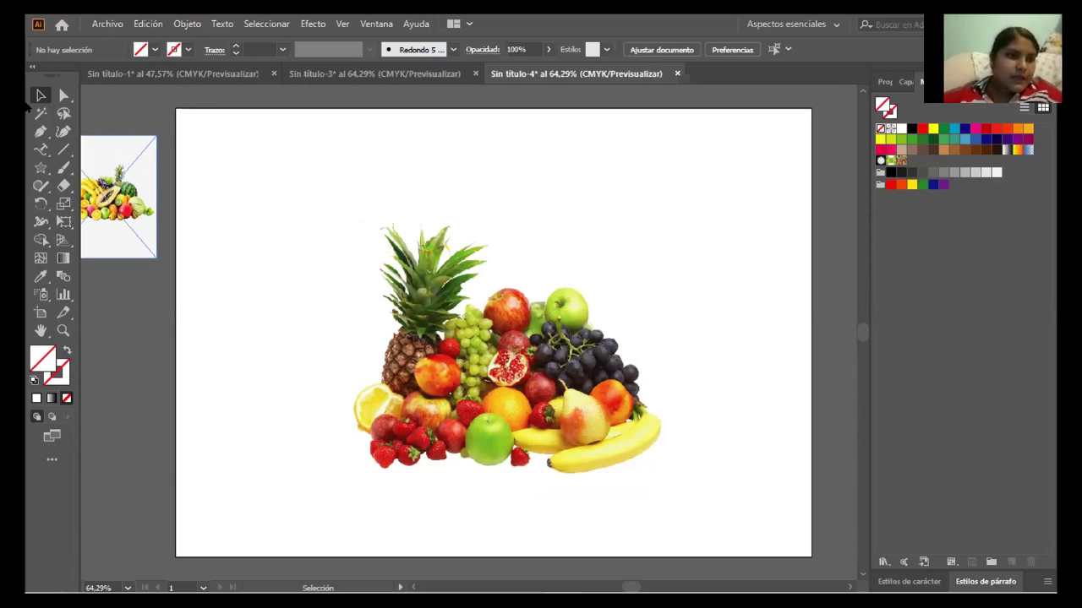
left_click(40, 169)
- Draw a large ellipse around the fruit photo and give it a teal outline
left_click(112, 203)
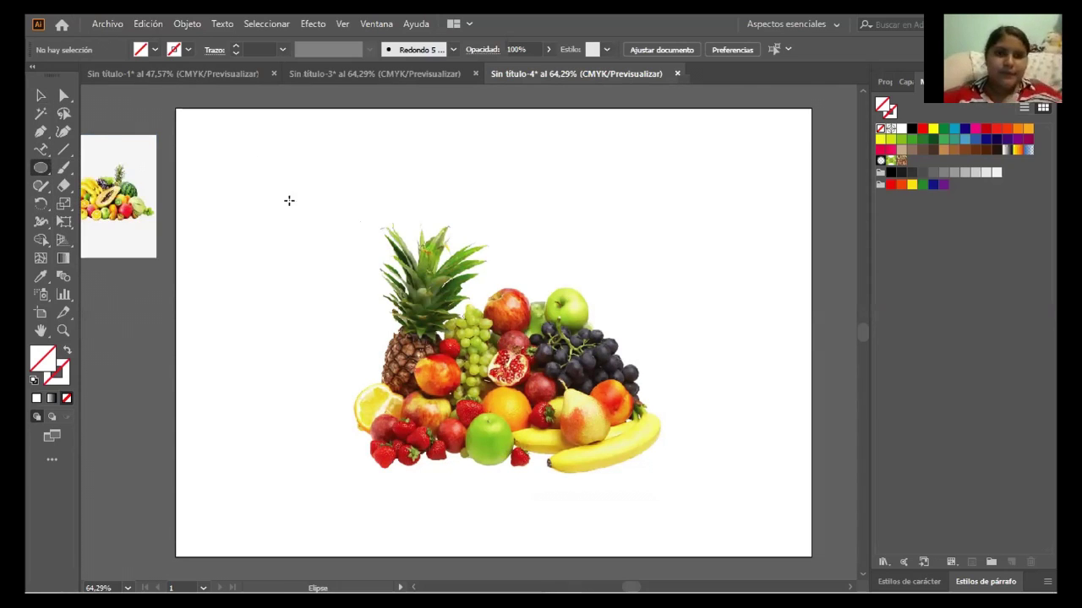
left_click_drag(191, 143, 737, 506)
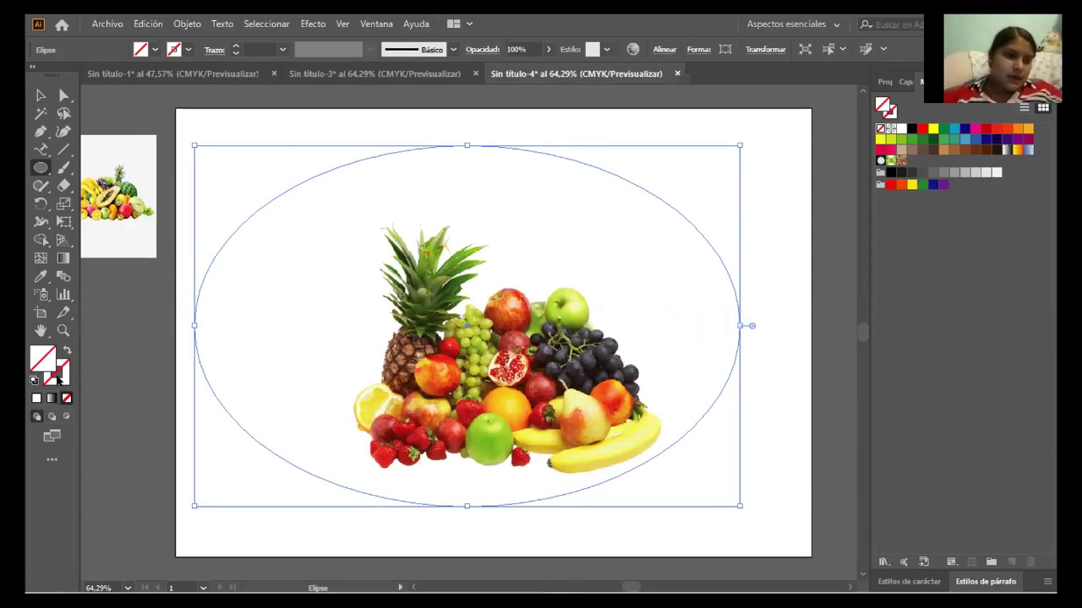
left_click(37, 398)
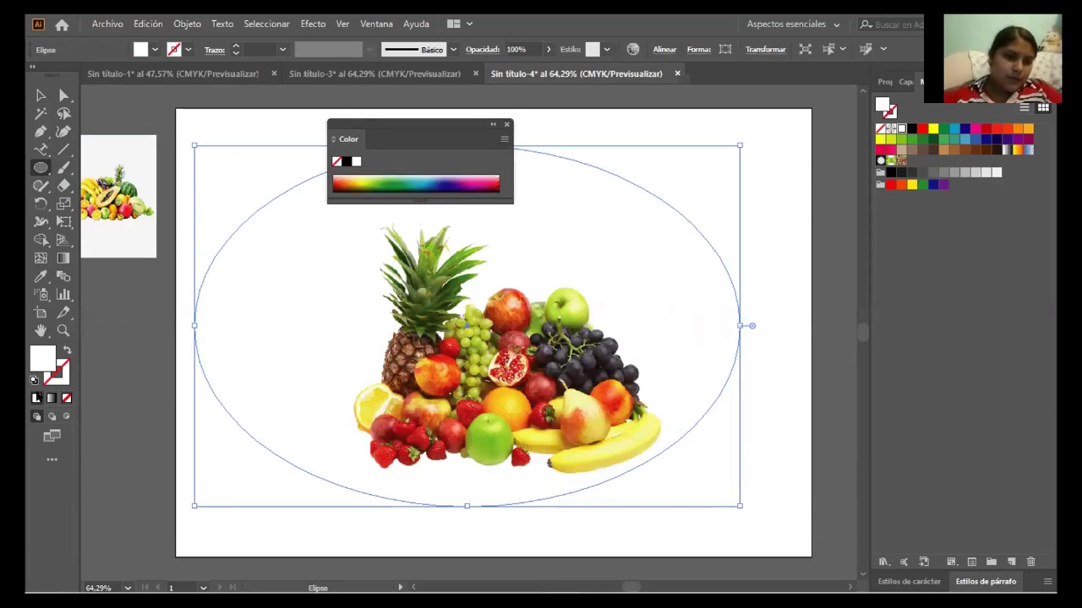
left_click(417, 178)
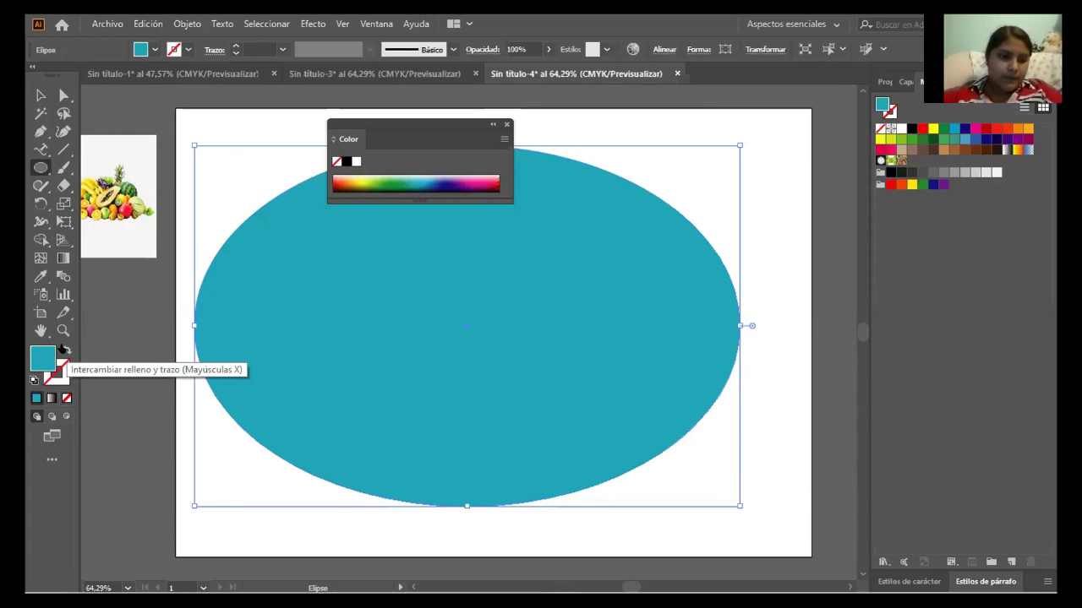
left_click(63, 348)
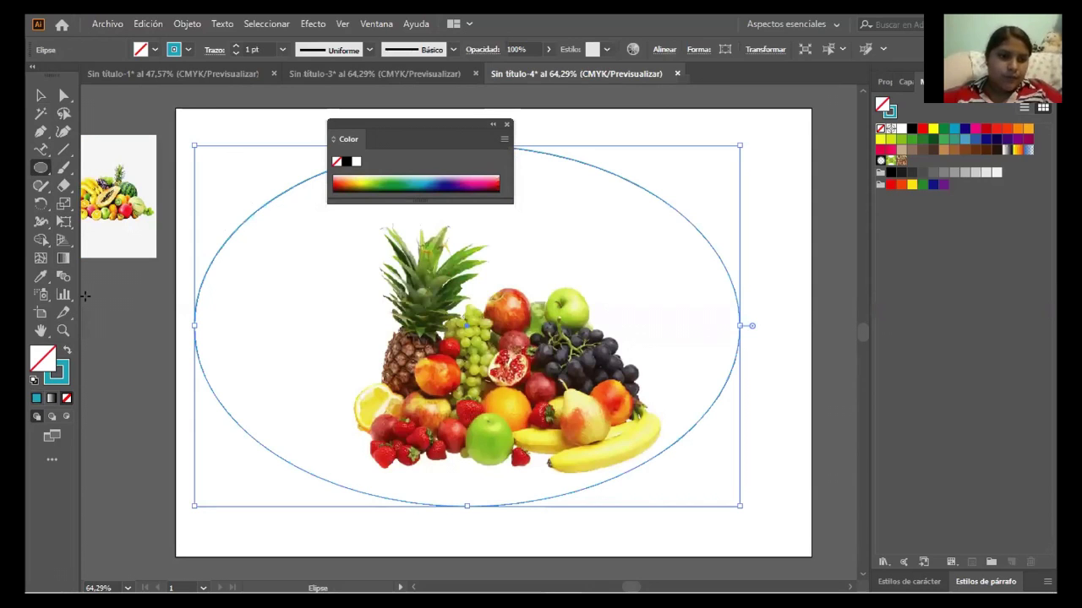
- Change the ellipse to a 1 pt dark red outline with no fill
left_click(40, 94)
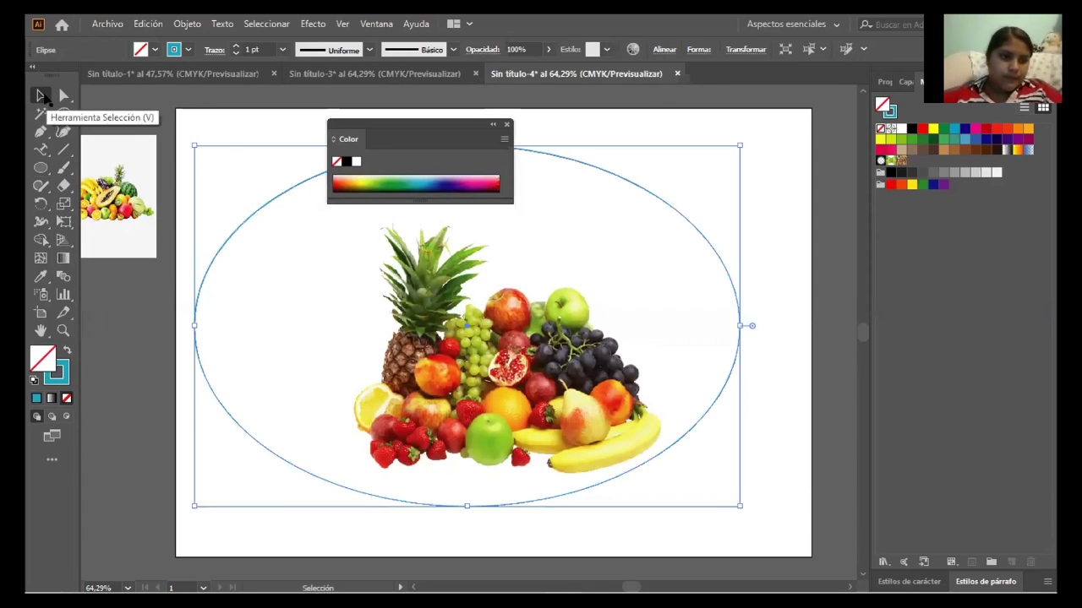
left_click(335, 180)
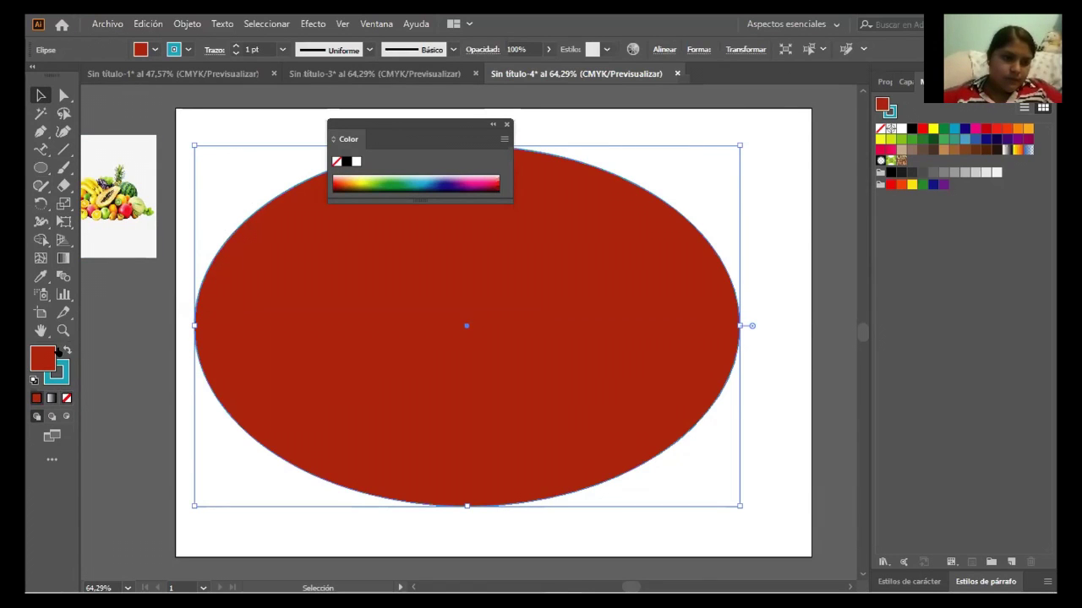
left_click(67, 350)
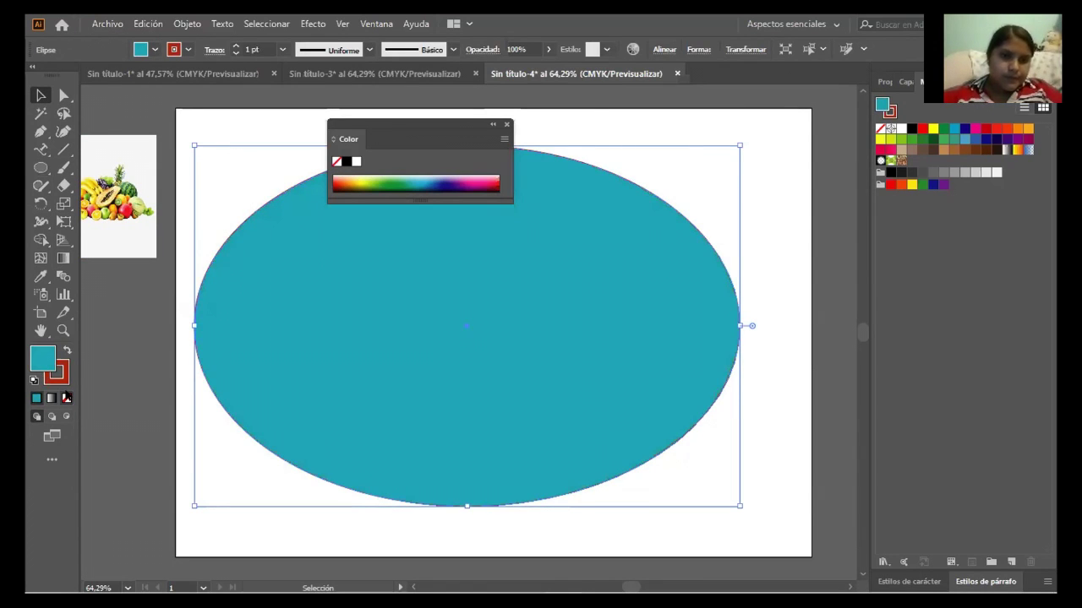
left_click(67, 398)
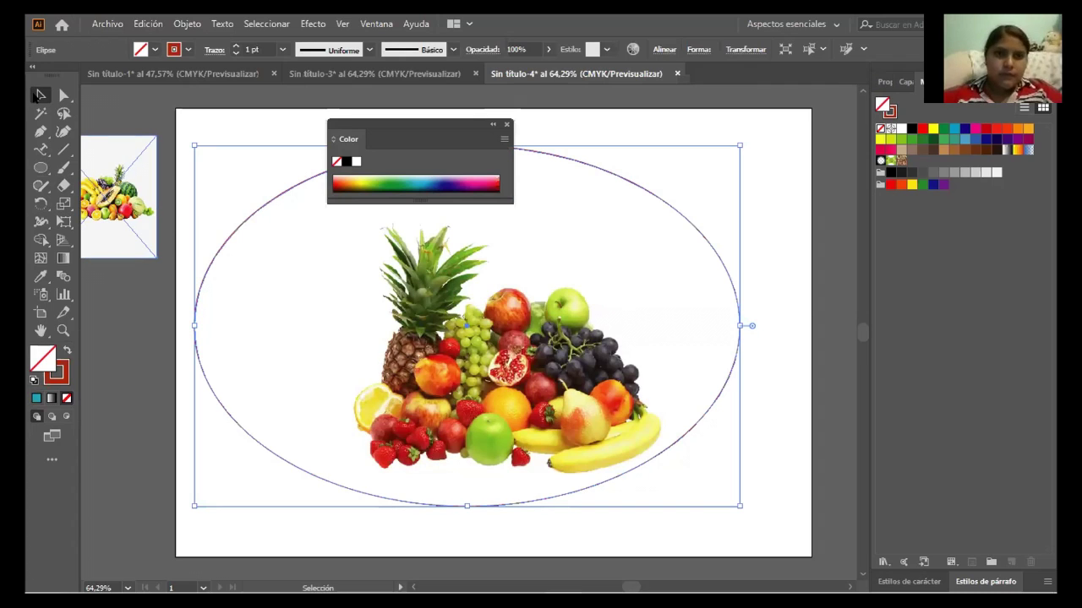
left_click(38, 95)
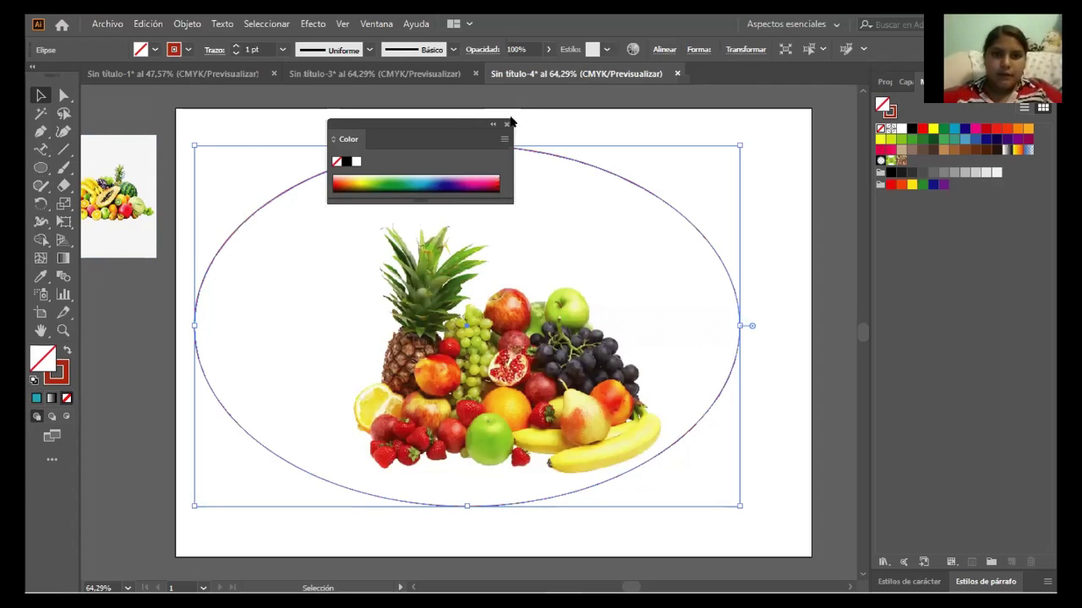
- Set the ellipse's outline weight to 14 pt
left_click(506, 125)
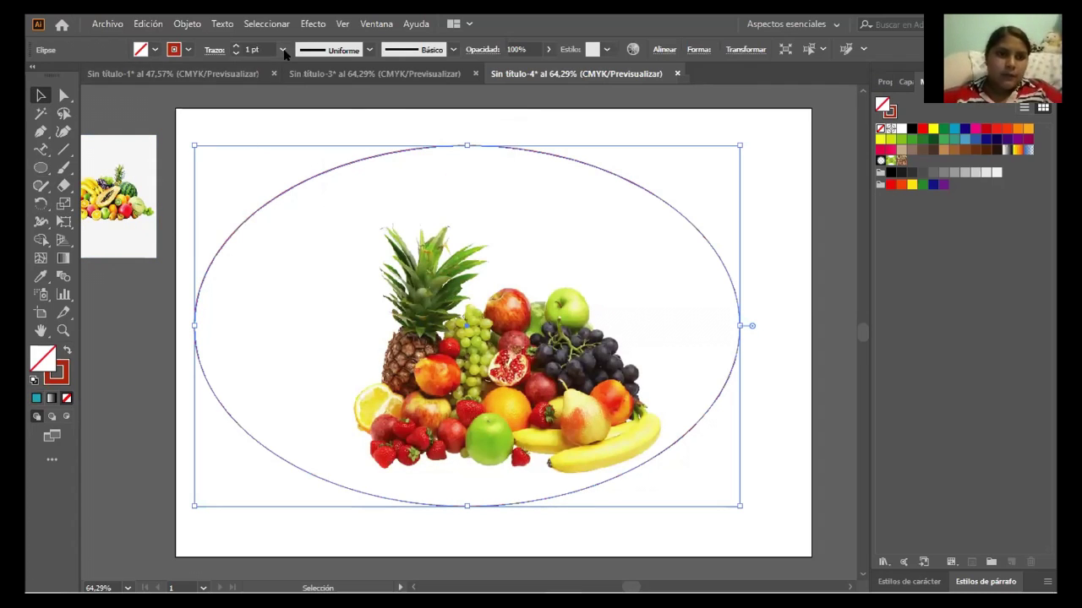
left_click(284, 50)
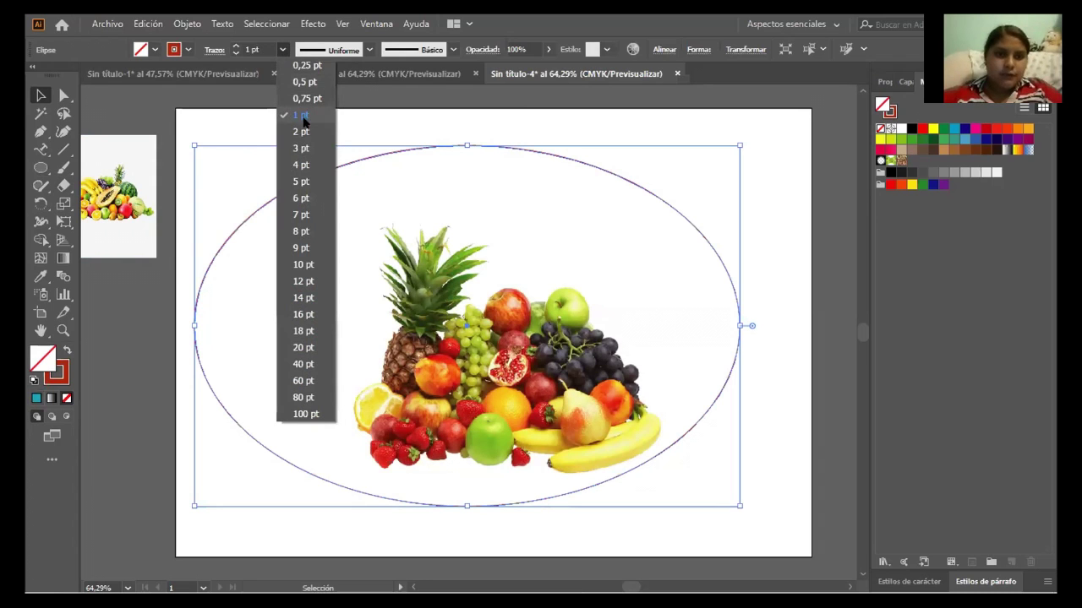
left_click(304, 298)
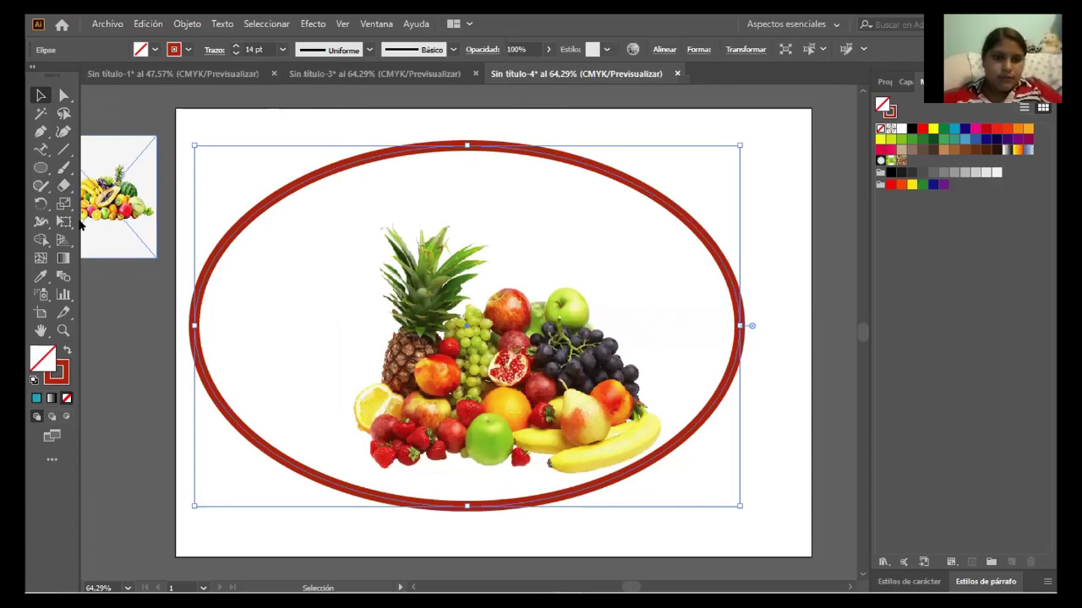
- Shift the ellipse slightly right and down to frame the fruit, then deselect
left_click_drag(234, 142, 654, 252)
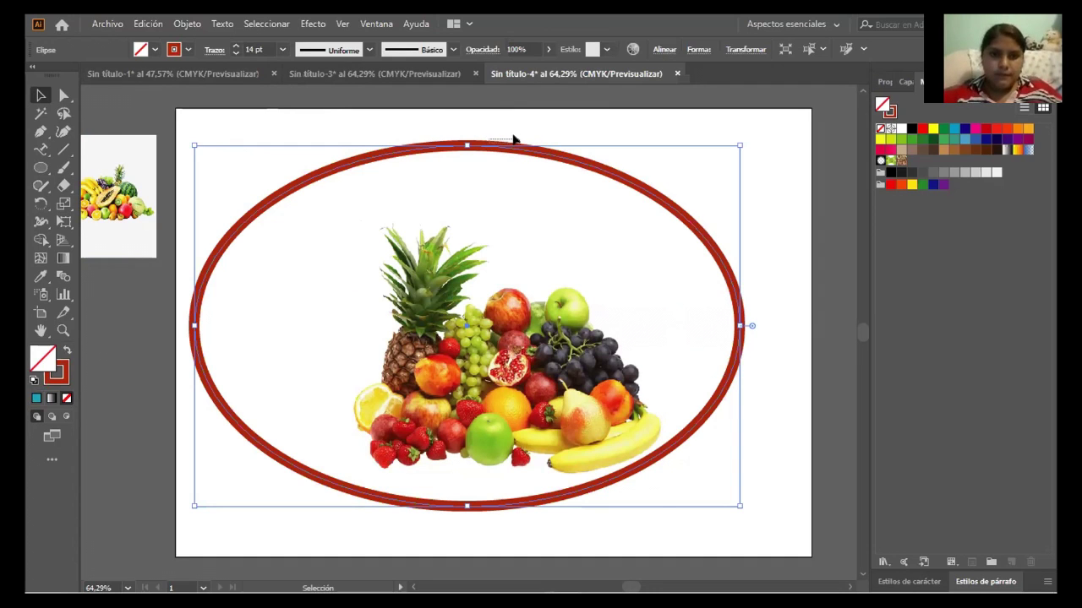
left_click(427, 124)
left_click_drag(435, 146, 477, 160)
left_click(259, 129)
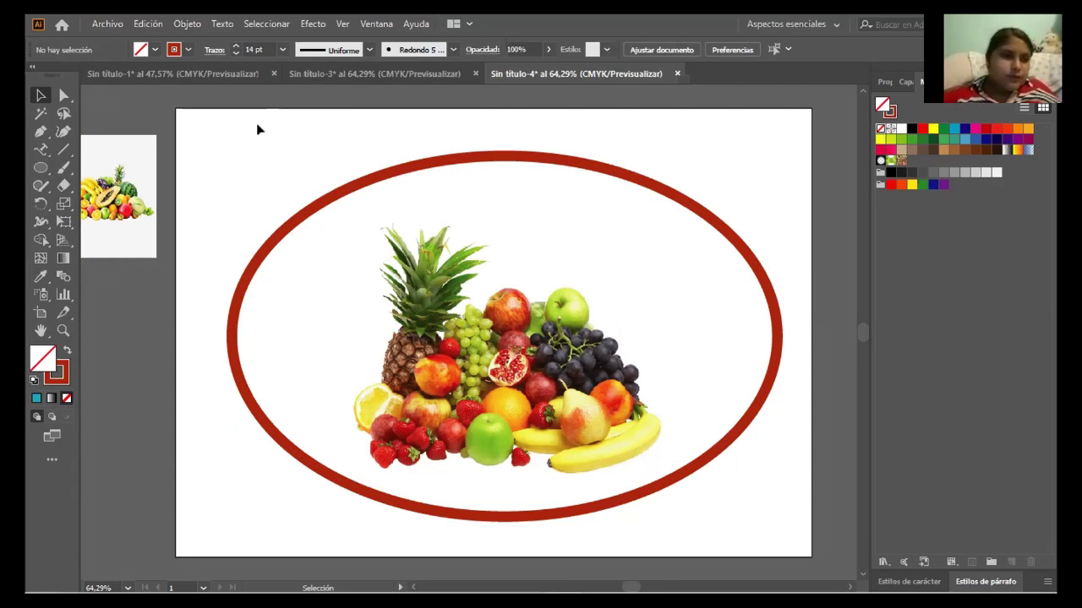
- Add the title 'ALIMENTACION SALUDABLE' above the fruit in 12 pt Myriad Pro
left_click(43, 149)
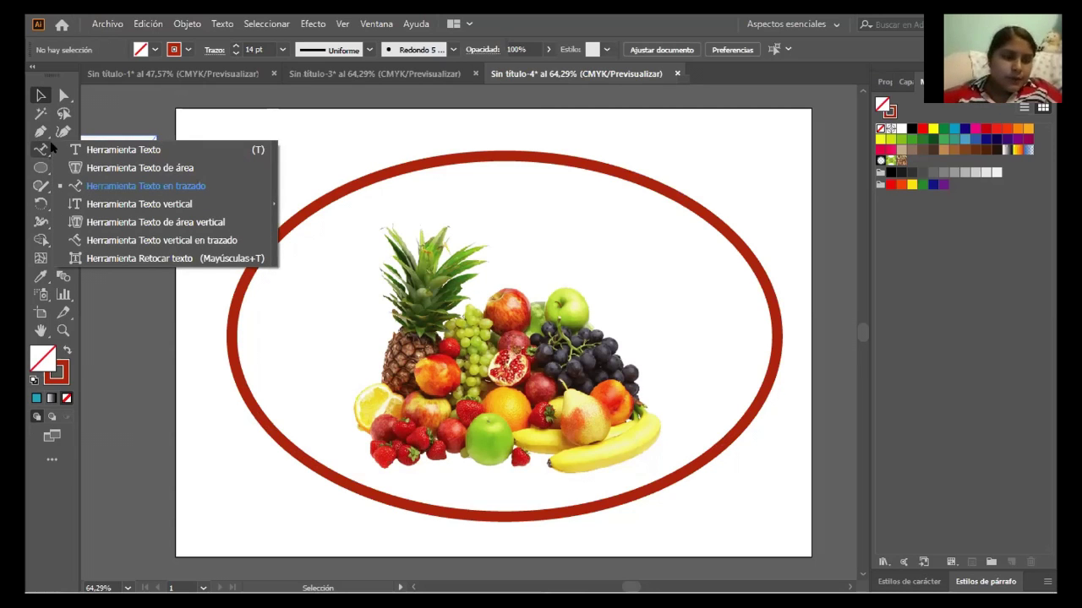
left_click(114, 151)
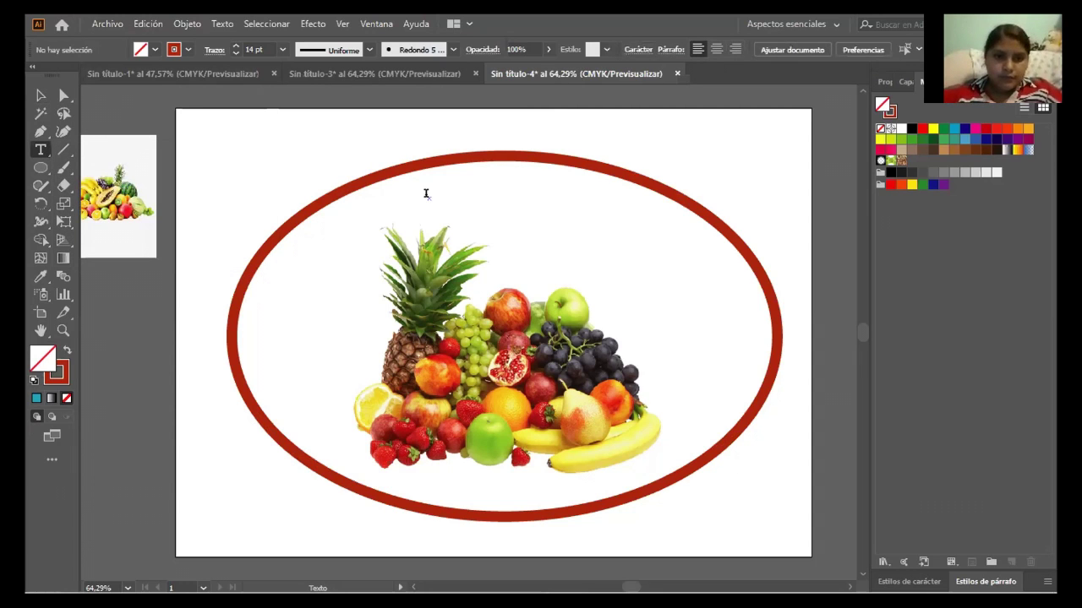
left_click(425, 195)
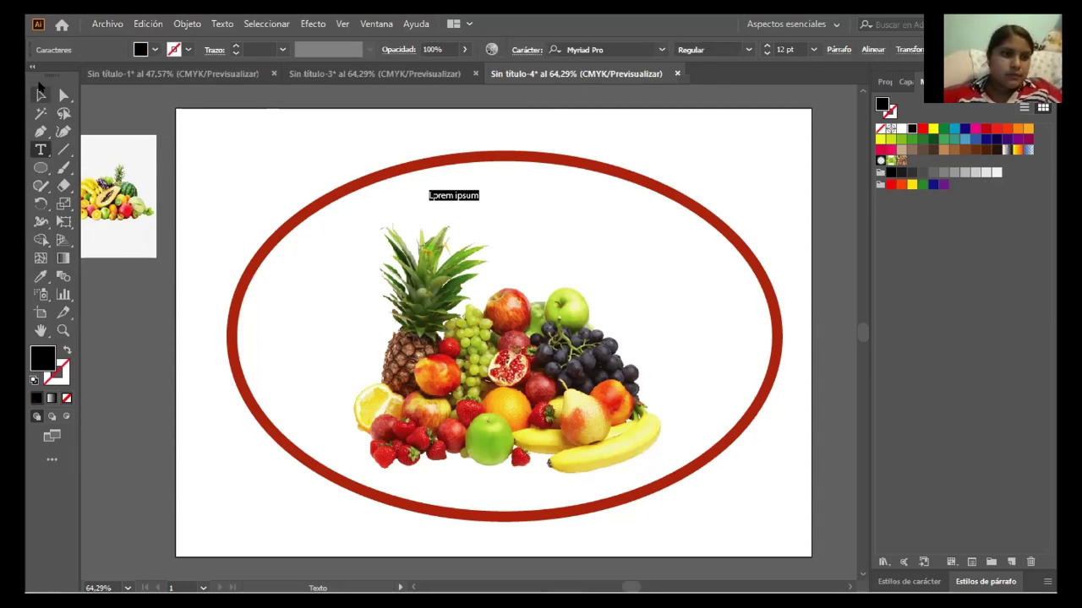
left_click(40, 96)
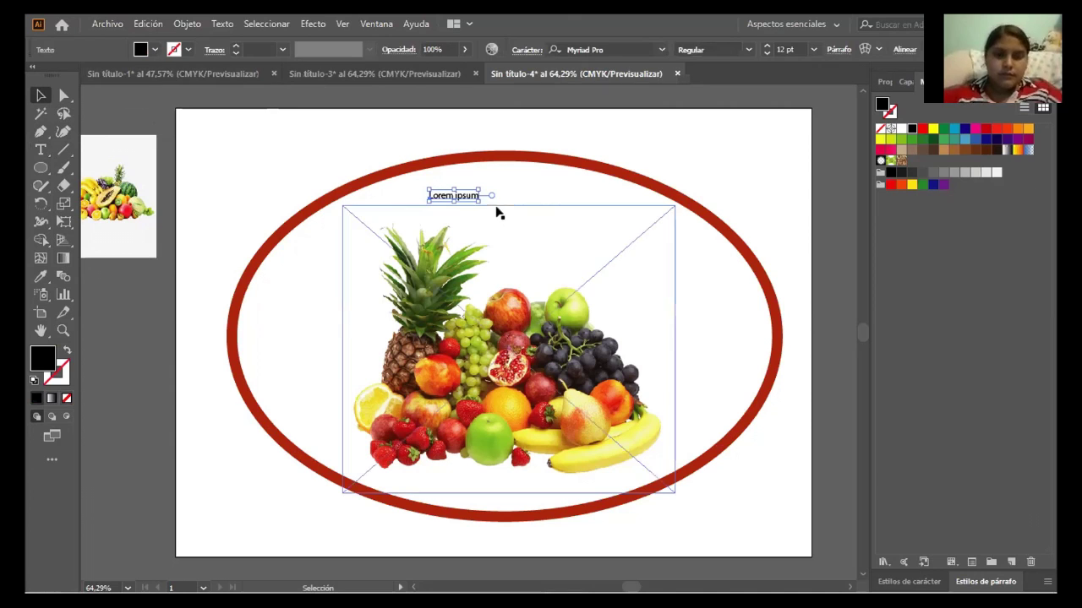
double_click(470, 196)
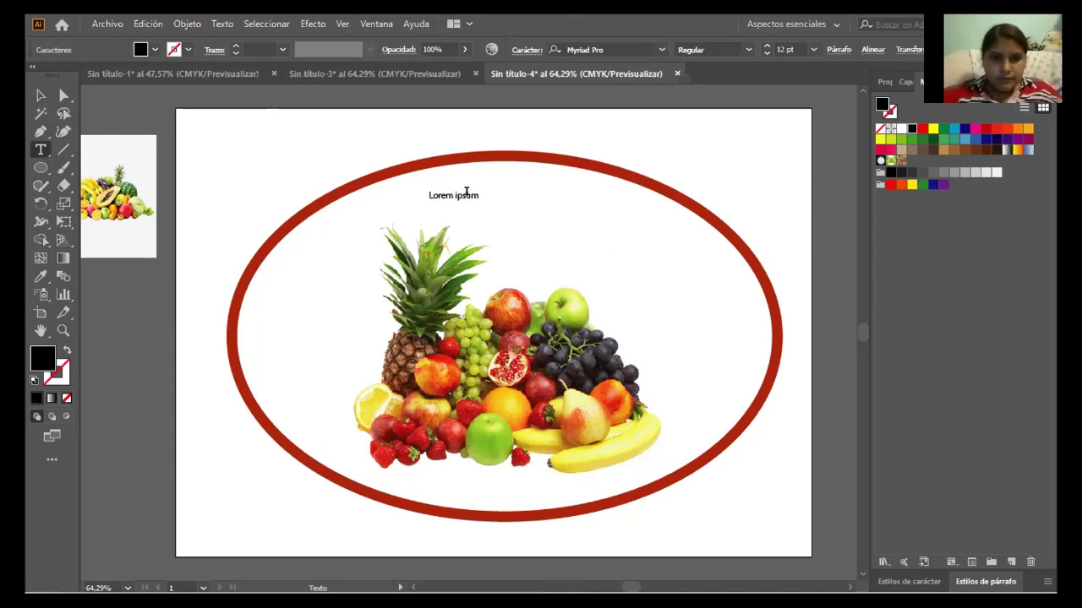
key("BackSpace")
key("BackSpace")
key("BackSpace")
key("BackSpace")
key("BackSpace")
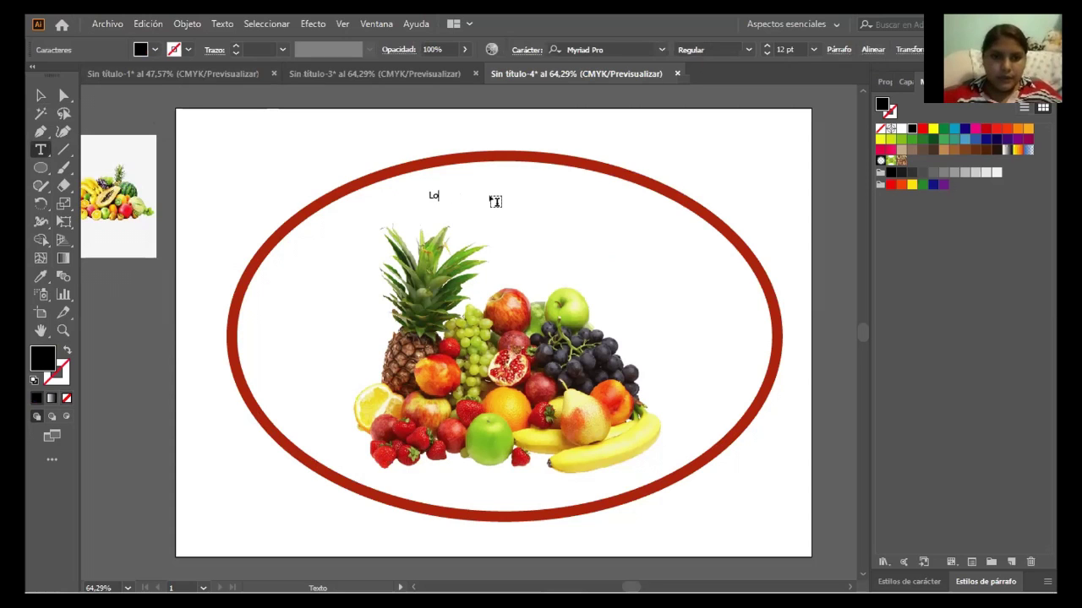
key("BackSpace")
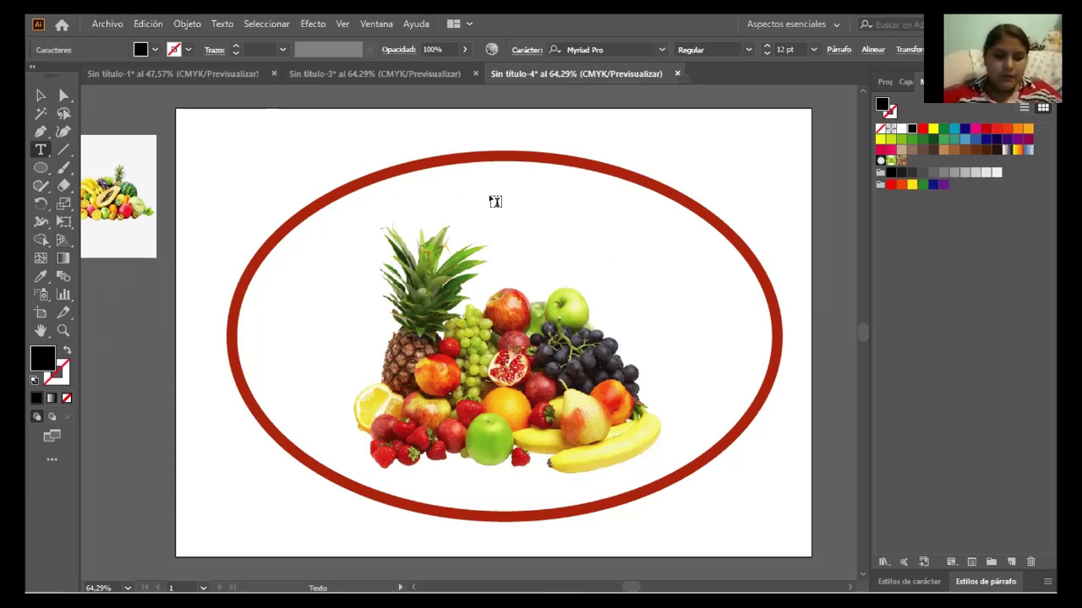
type("ALIMENTAC")
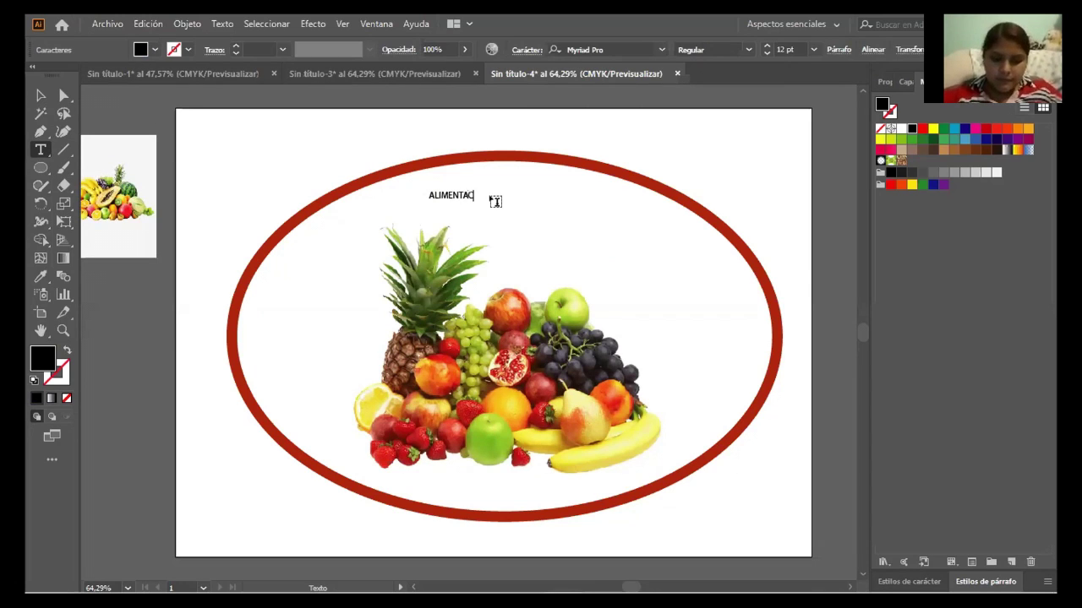
type("ION SALUDABLE")
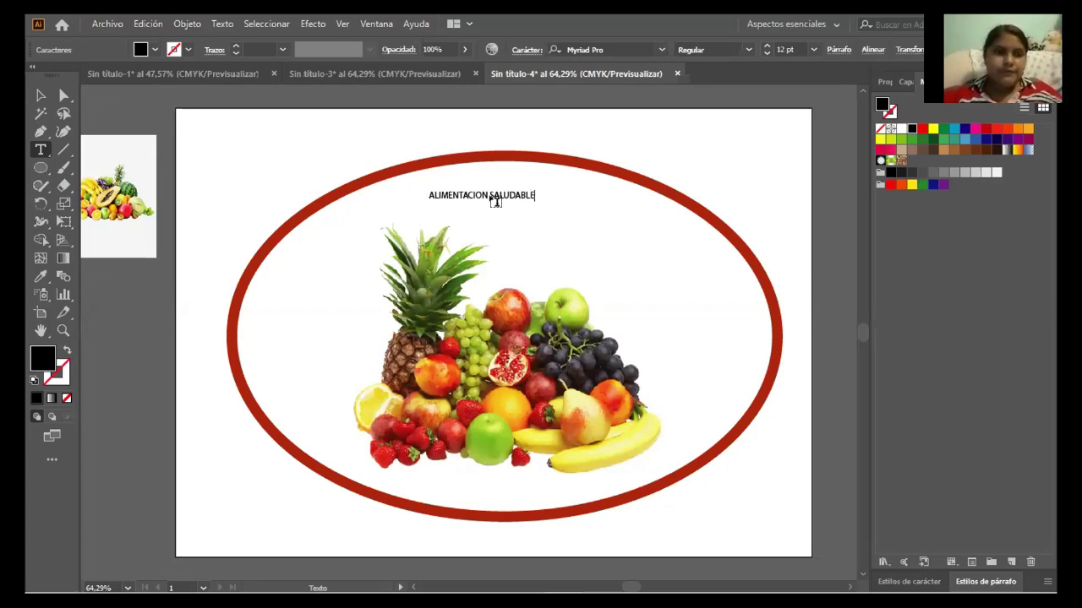
left_click(40, 95)
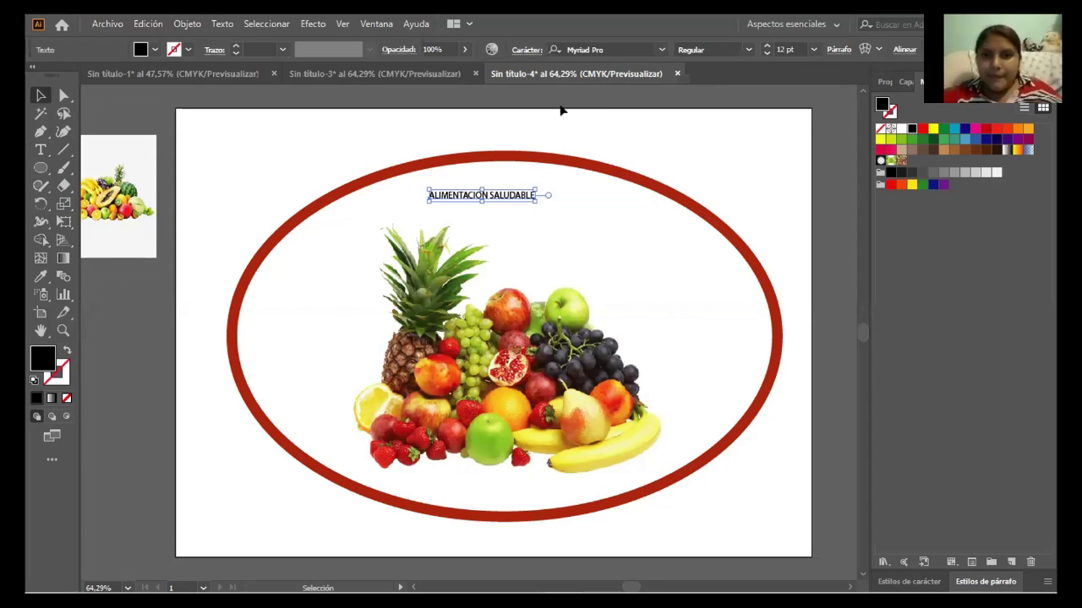
- Set the title to 18 pt Goudy Stout and move it to the artboard's top
left_click(661, 50)
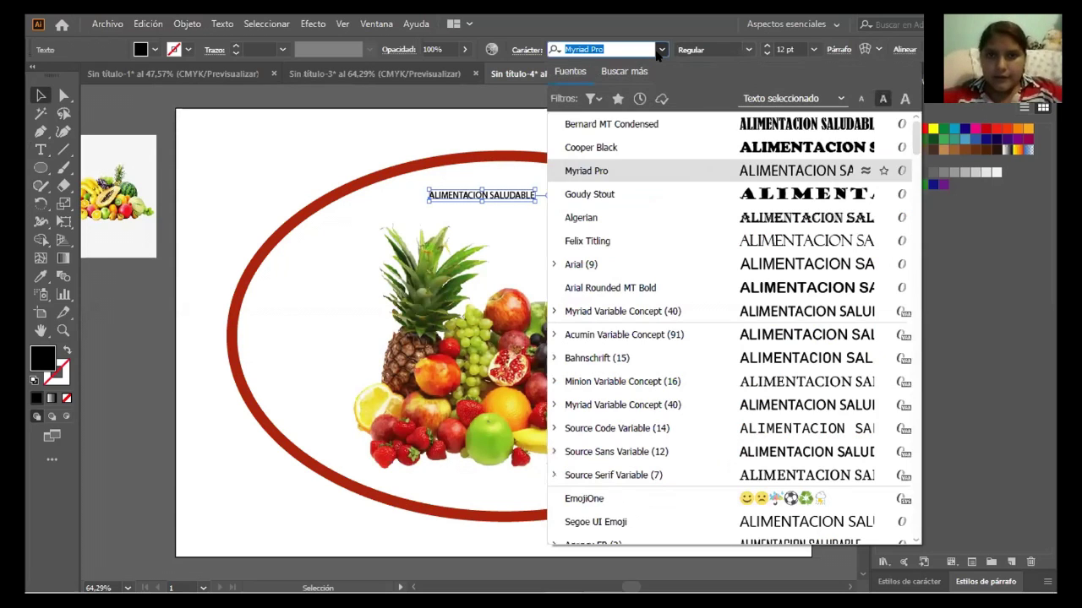
left_click(757, 197)
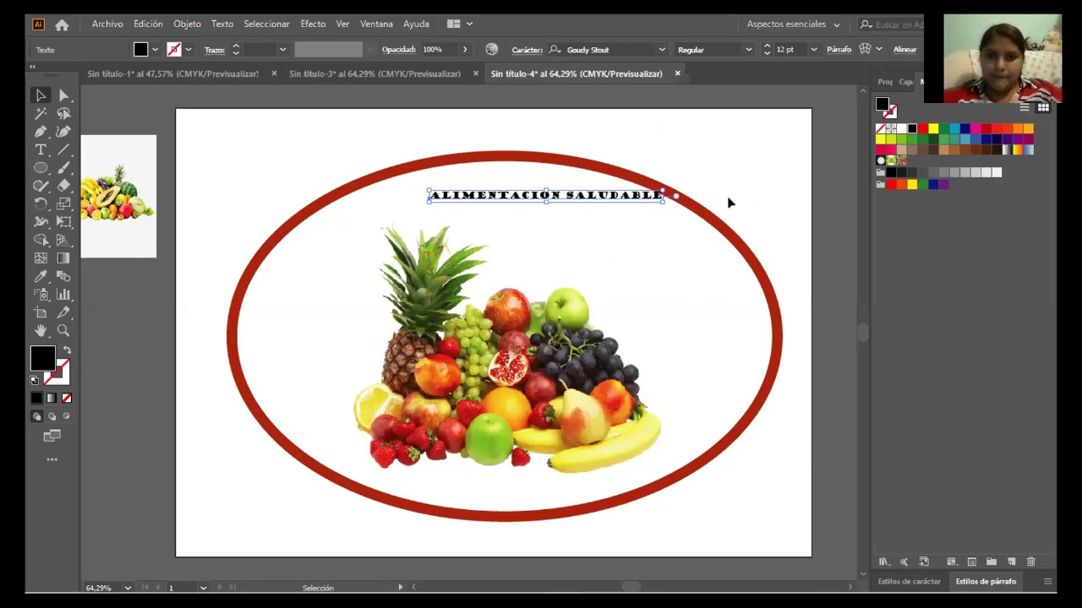
left_click_drag(473, 192, 440, 200)
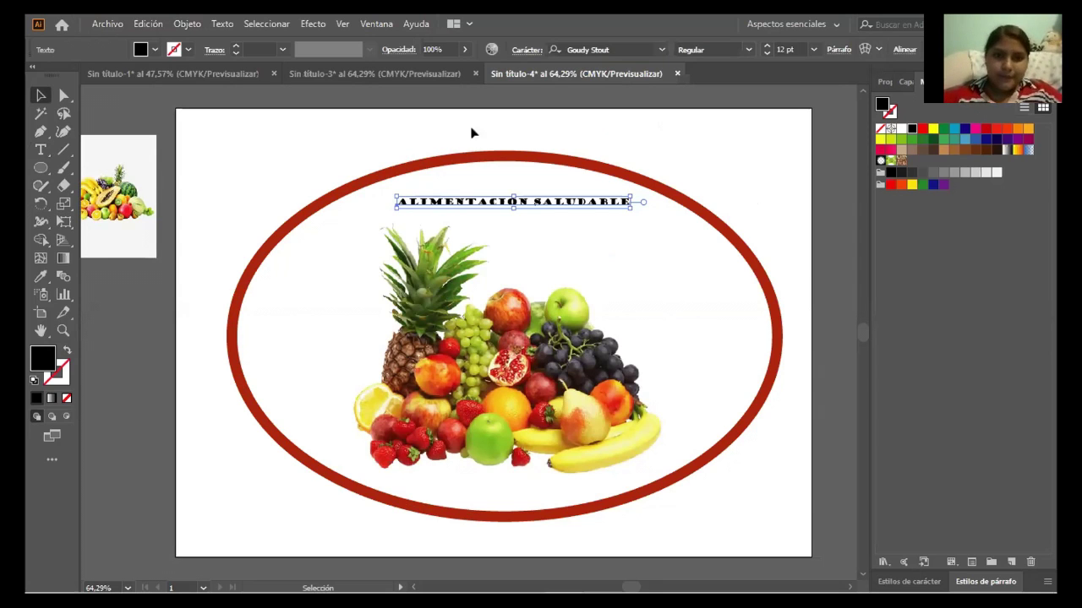
left_click(813, 49)
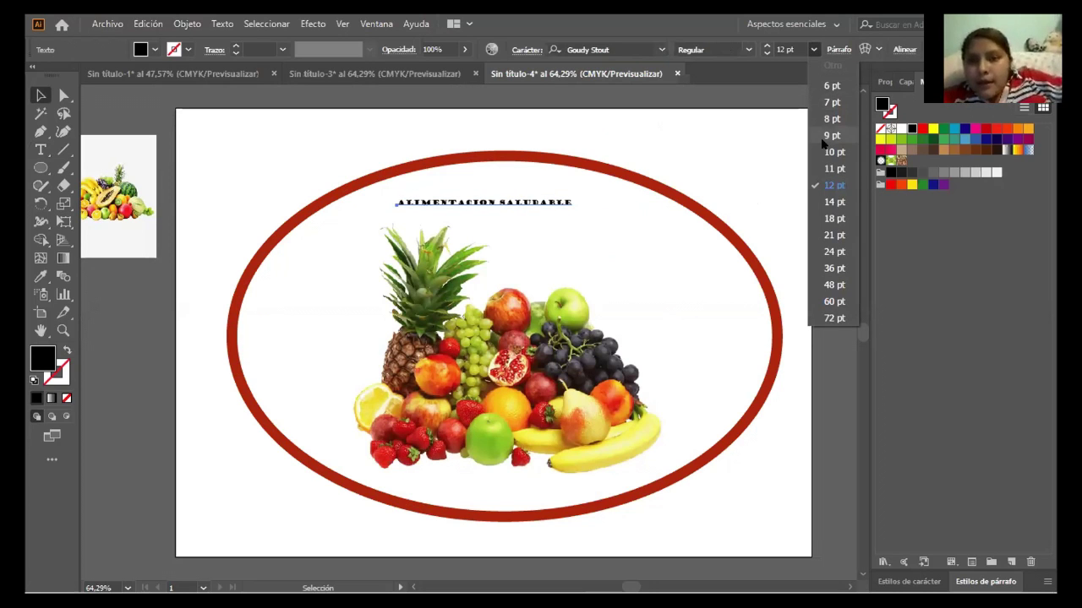
left_click(829, 224)
left_click_drag(582, 203, 498, 134)
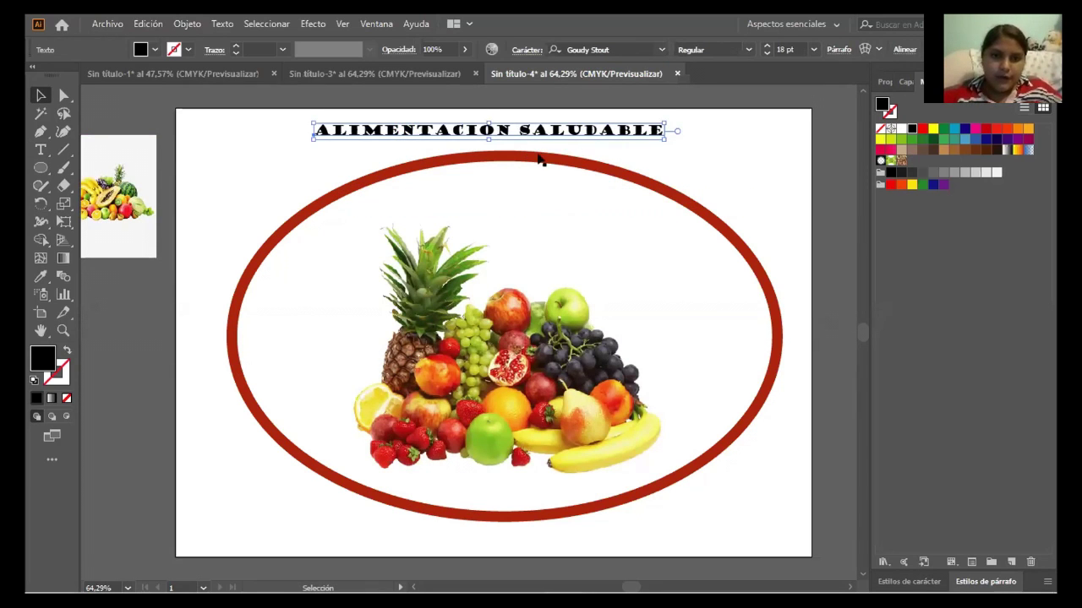
left_click(501, 254)
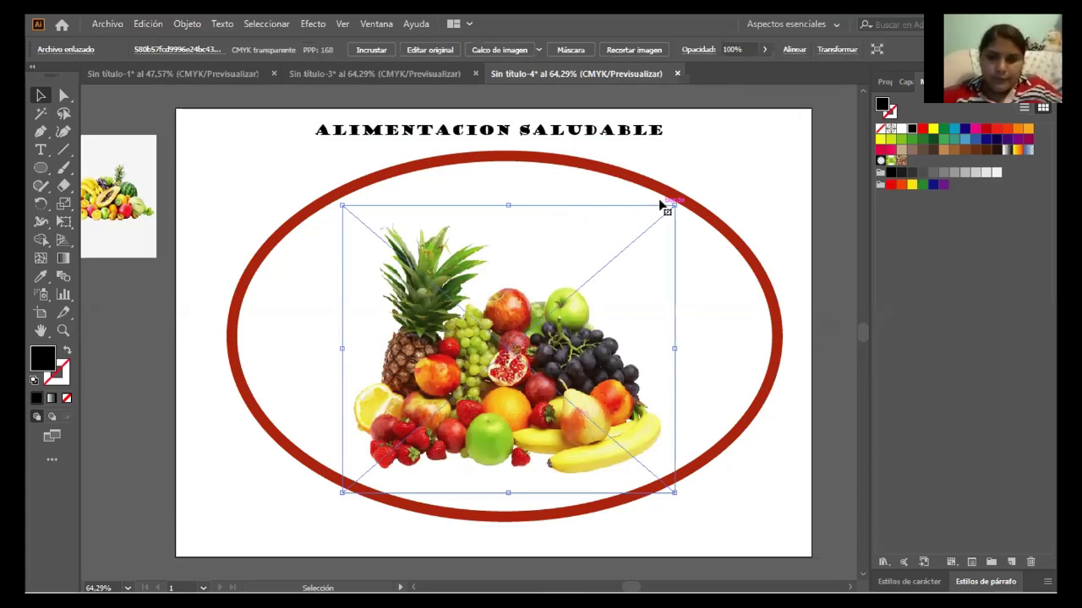
- Enlarge the fruit photo to about 167 mm wide and recentre it inside the ellipse
left_click_drag(674, 204, 698, 169)
left_click_drag(517, 300, 512, 289)
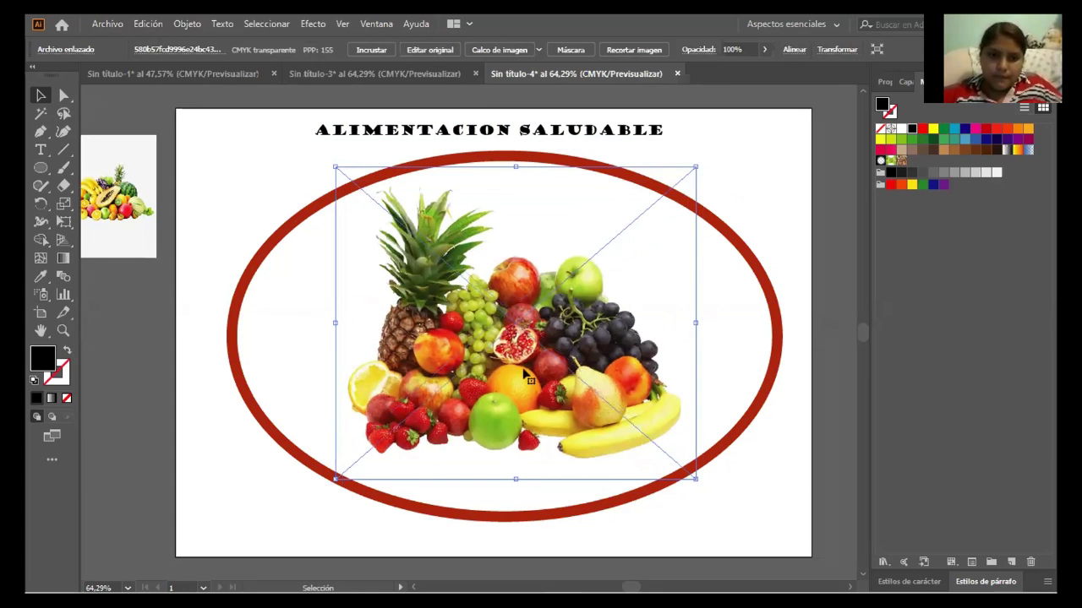
left_click_drag(522, 360, 521, 376)
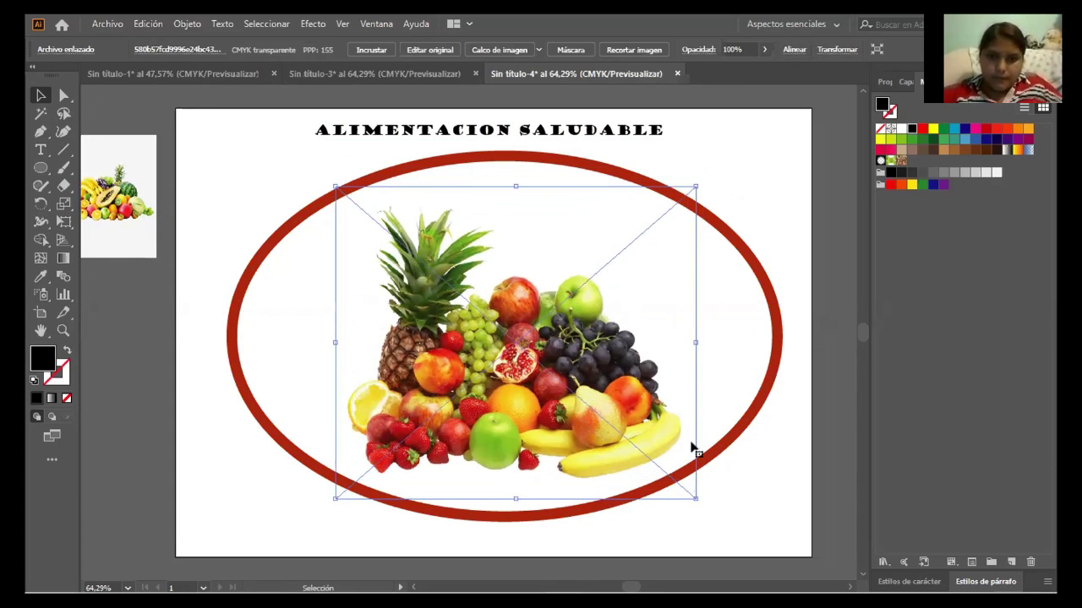
left_click(787, 479)
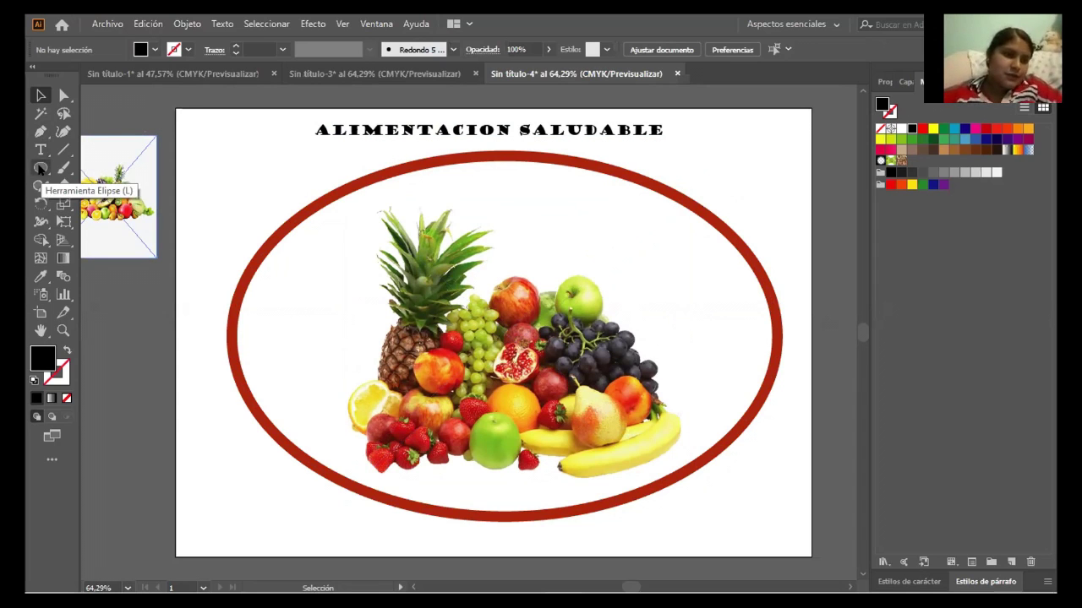
- Draw a black rectangle over the whole artboard with the Rectangle tool
left_click_drag(39, 169, 80, 168)
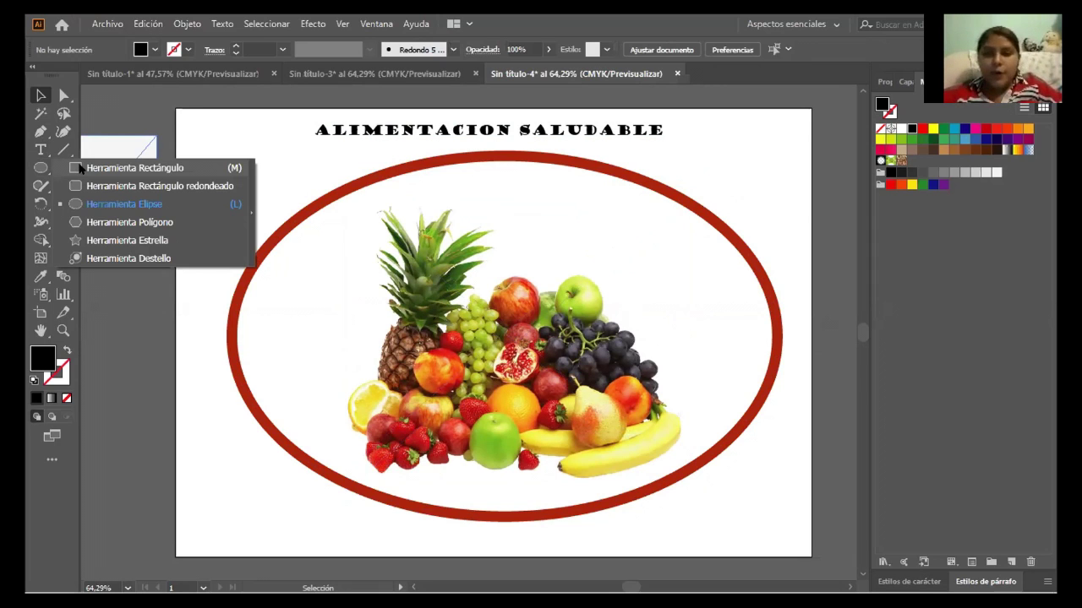
left_click_drag(81, 169, 93, 169)
left_click_drag(169, 108, 812, 555)
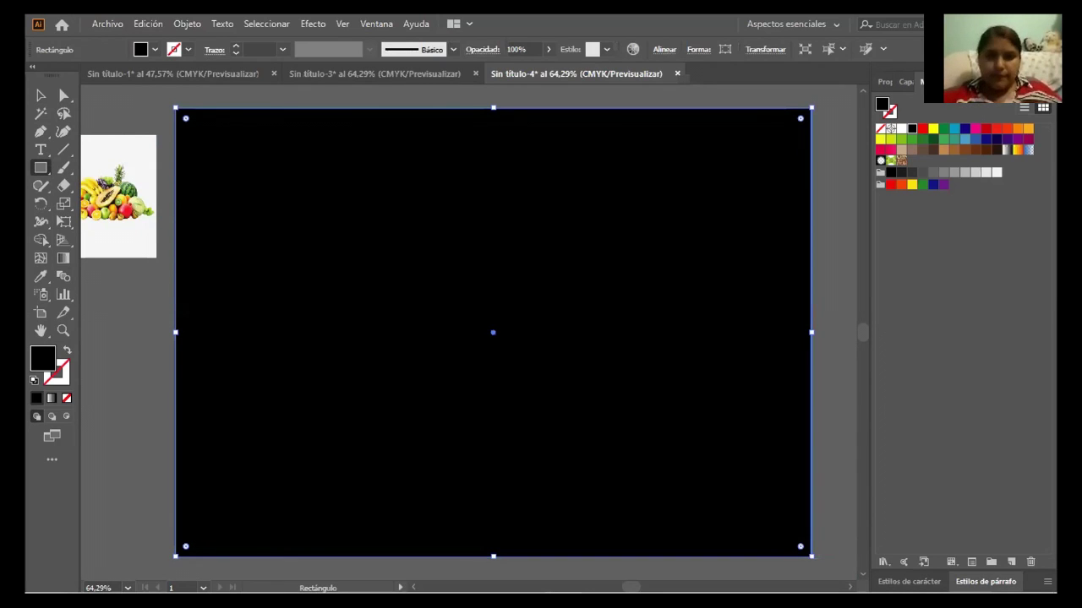
- Try several gradient swatches, then fill the rectangle with 'Cielo que se atenúa' and check its options
left_click(41, 97)
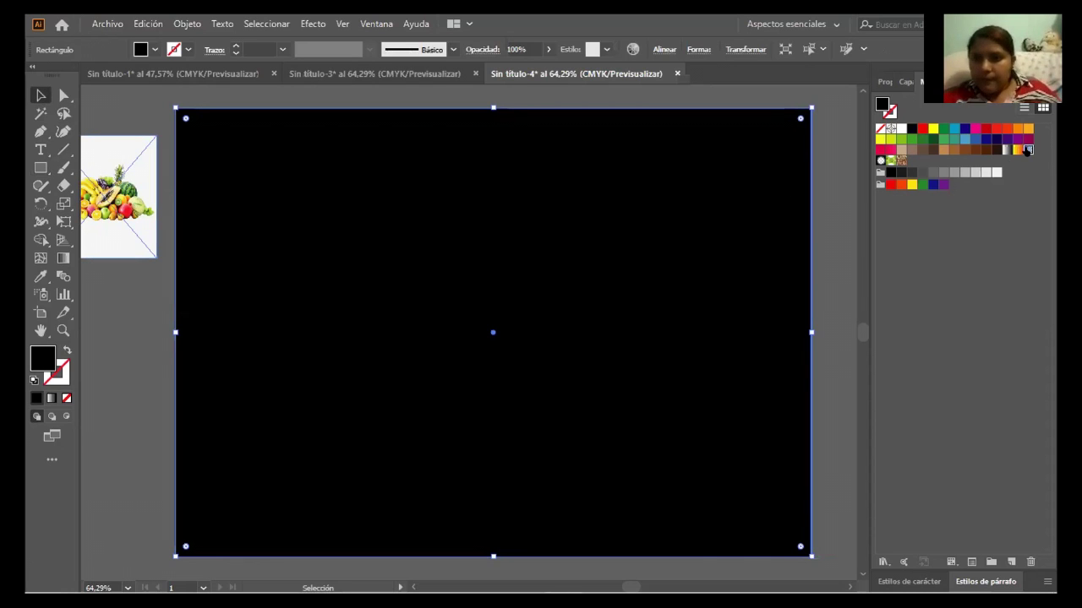
left_click(1027, 150)
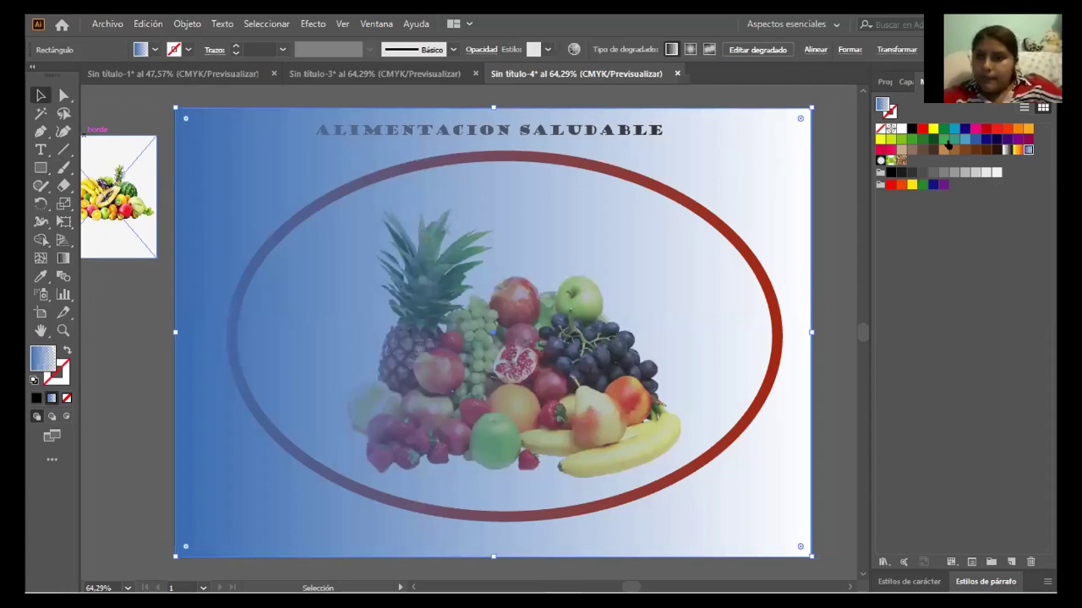
left_click(1006, 149)
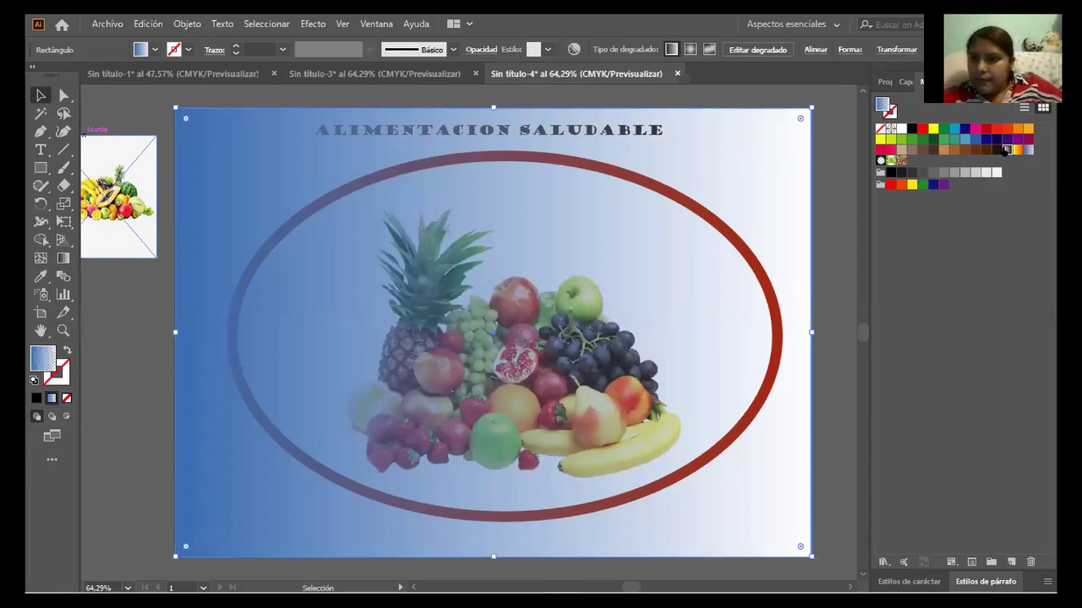
left_click(1017, 150)
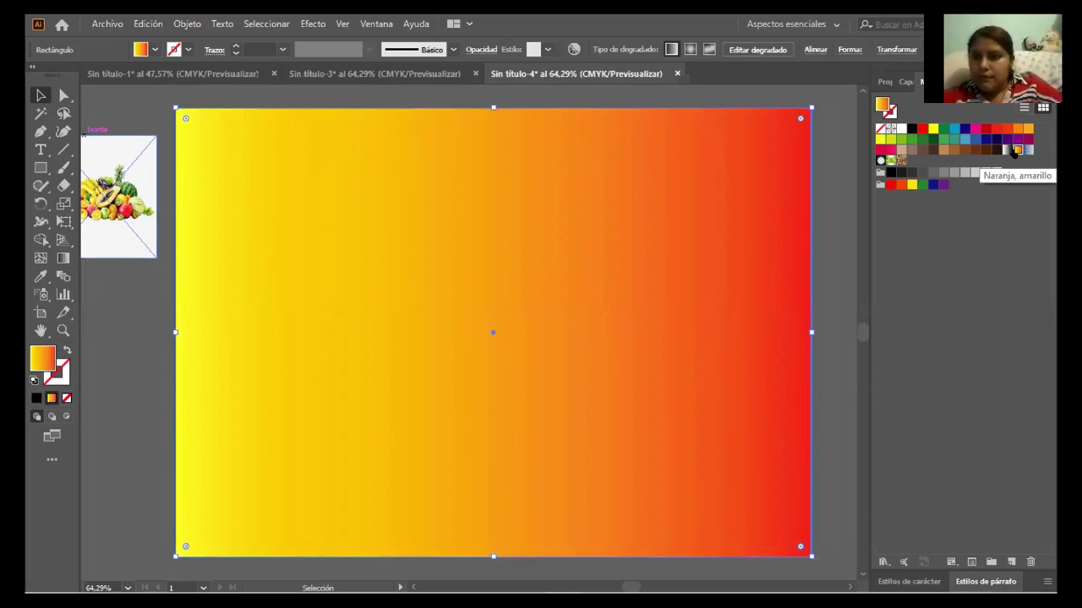
left_click(1029, 149)
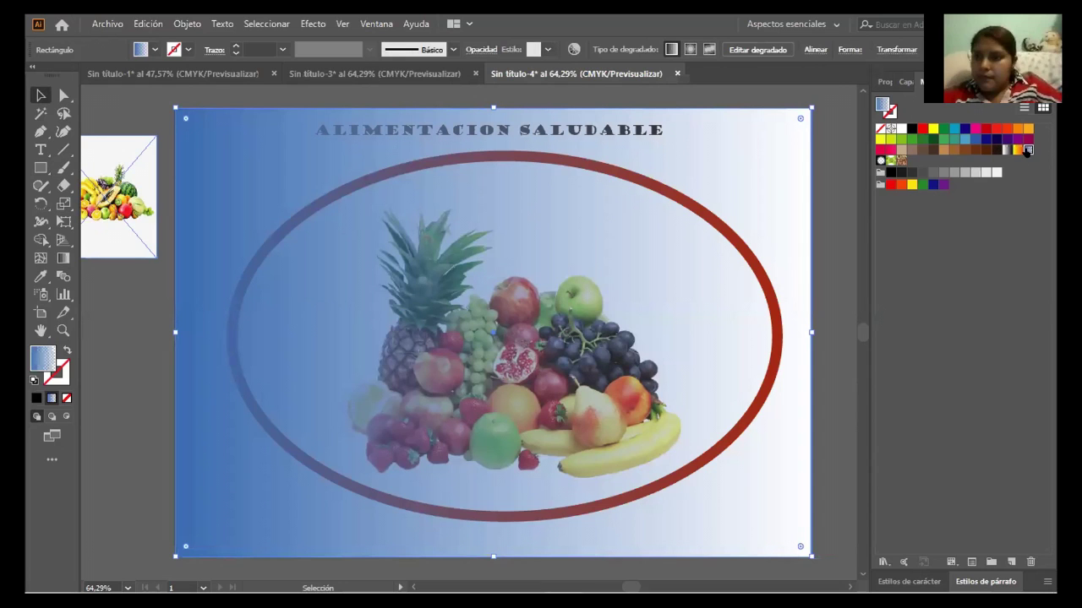
double_click(1028, 150)
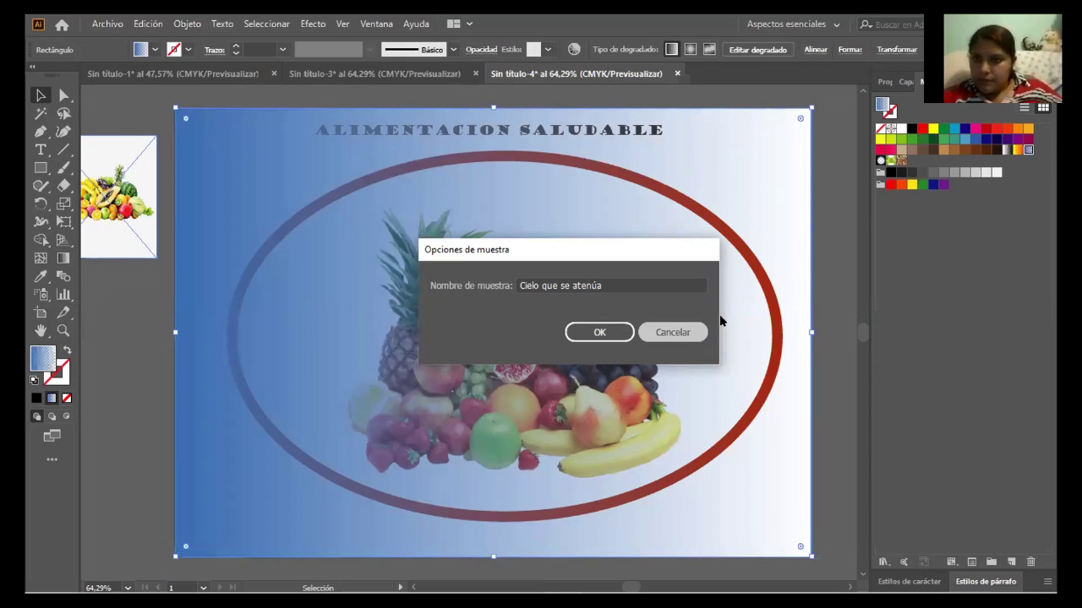
key("Return")
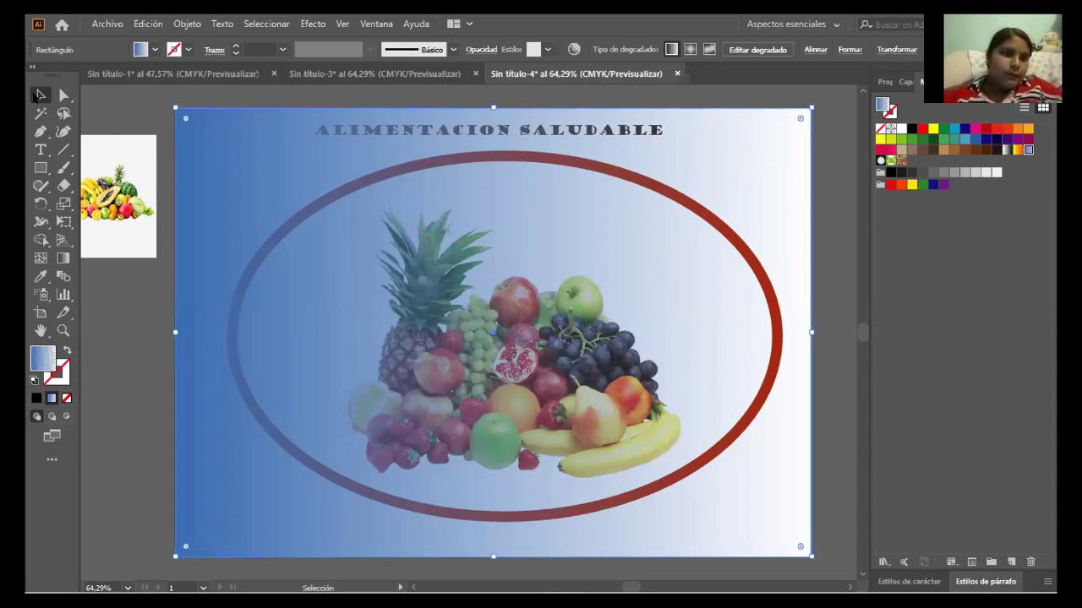
- Send the gradient rectangle to the back with Organizar > Enviar detrás, then deselect it
right_click(304, 153)
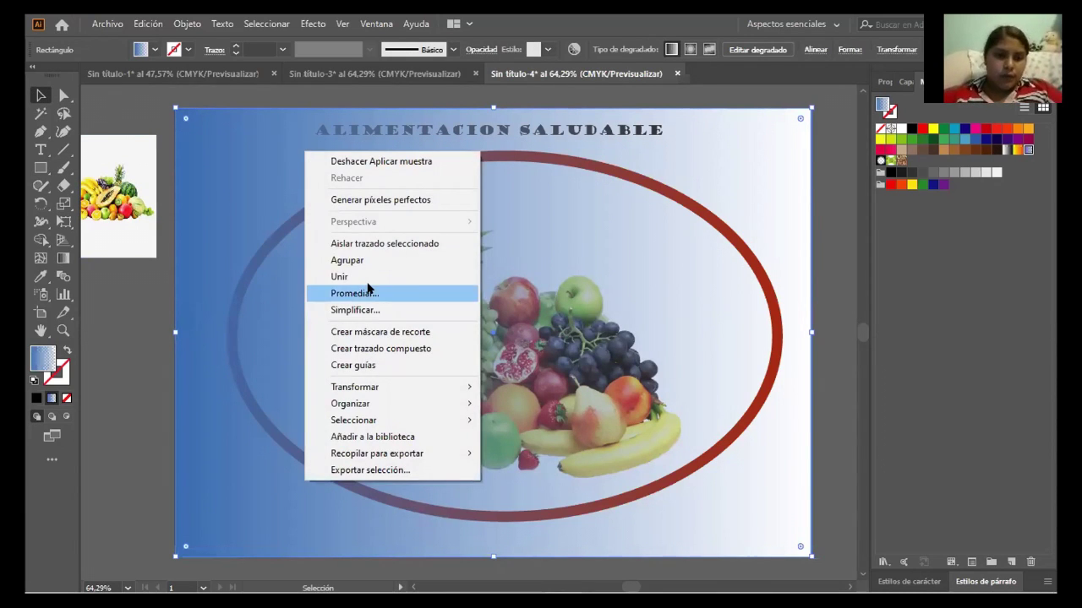
mouse_move(410, 404)
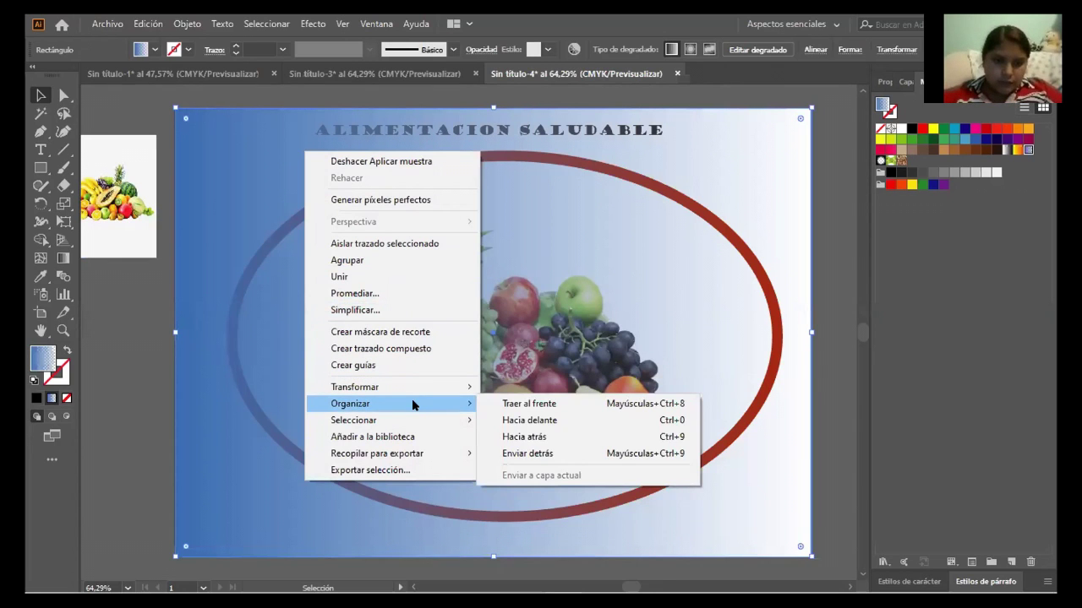
left_click(528, 454)
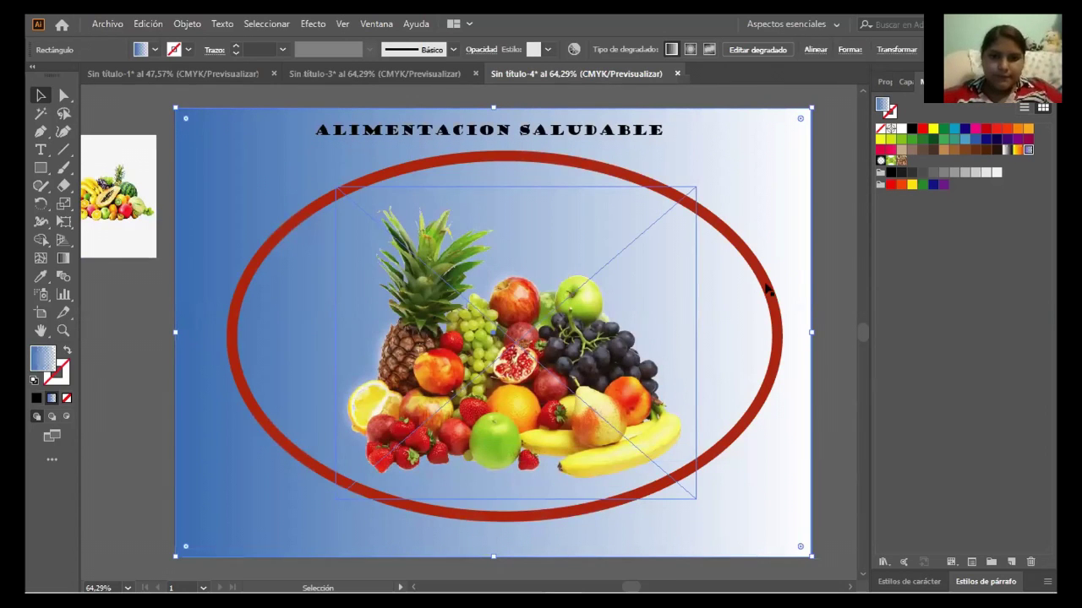
left_click(835, 247)
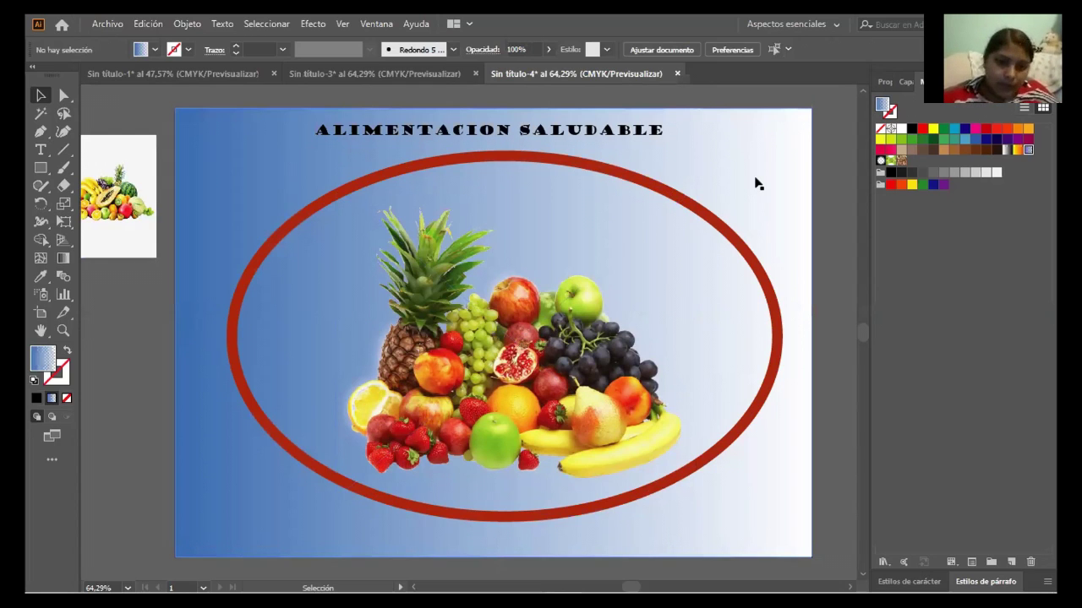
- Delete the small fruit picture dragged in from the pasteboard, then marquee-select all poster objects
left_click_drag(111, 184, 323, 309)
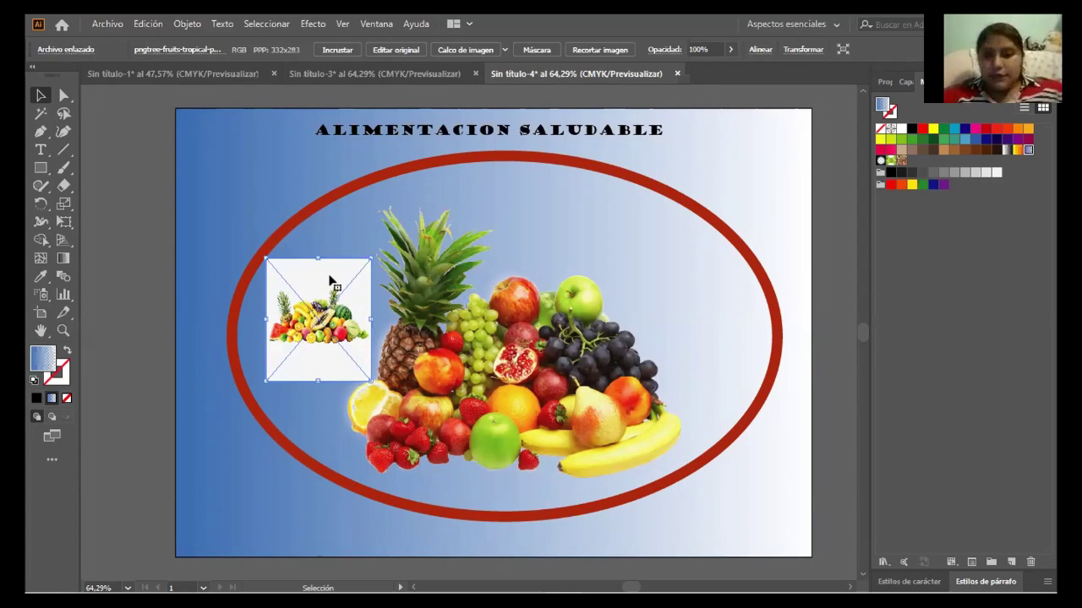
left_click(441, 384)
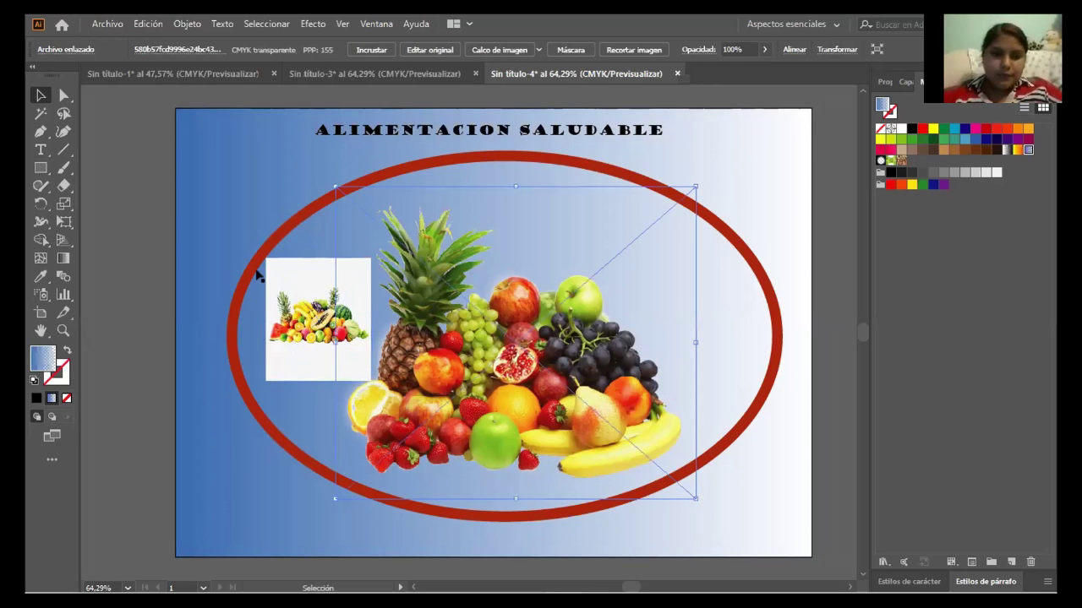
left_click(301, 294)
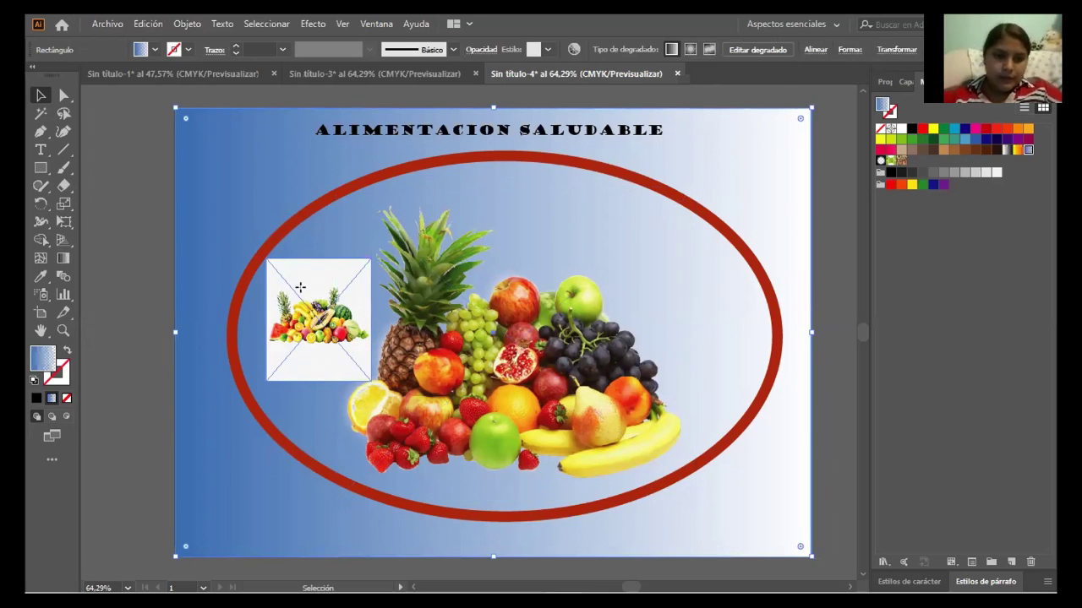
key("Delete")
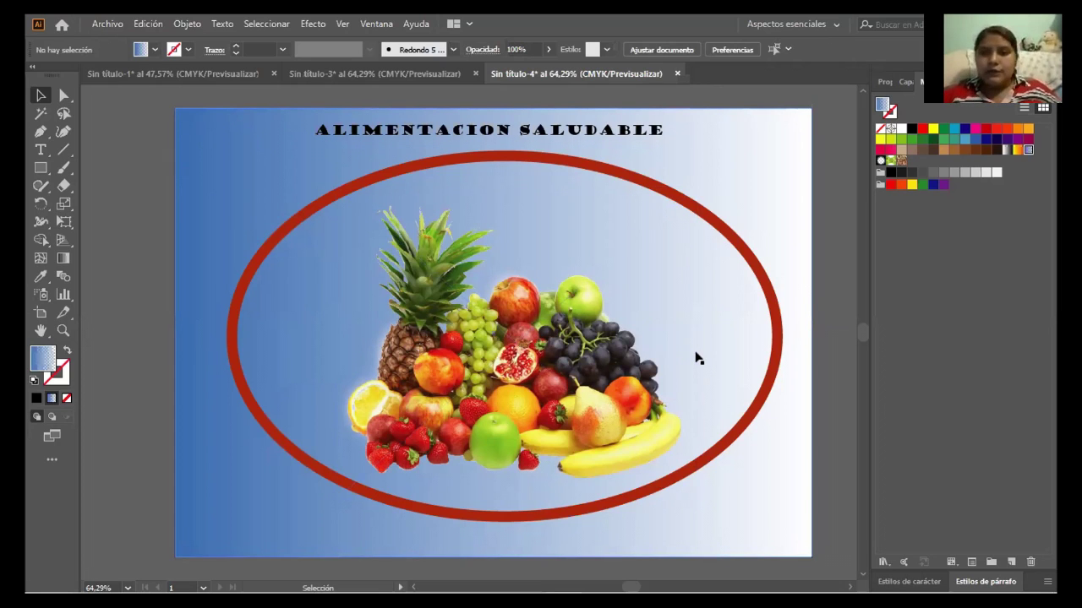
left_click_drag(150, 104, 811, 551)
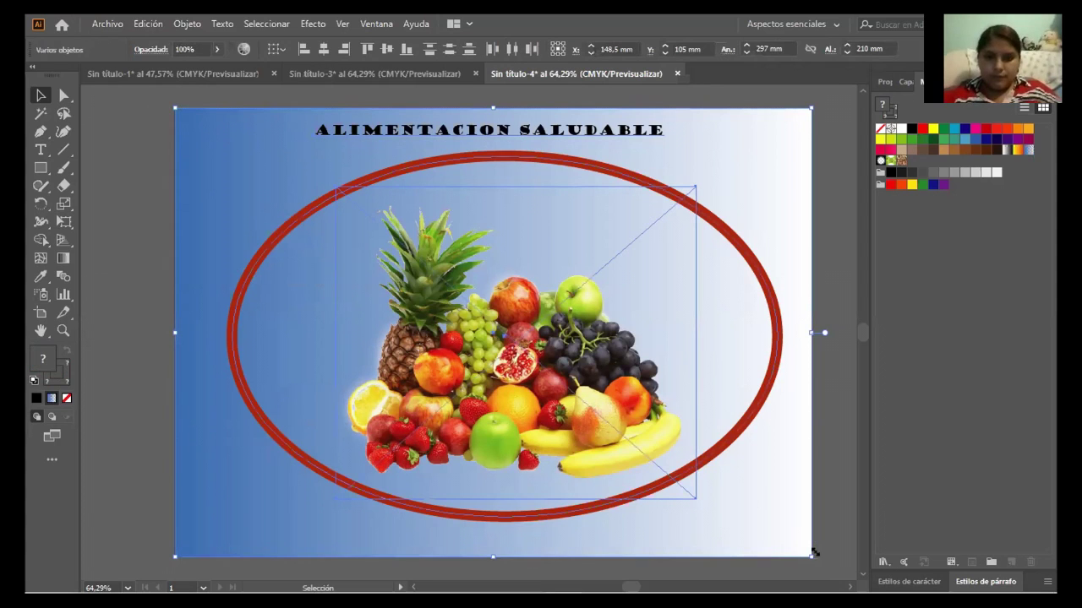
- Group all the poster elements with Objeto > Agrupar
left_click(180, 26)
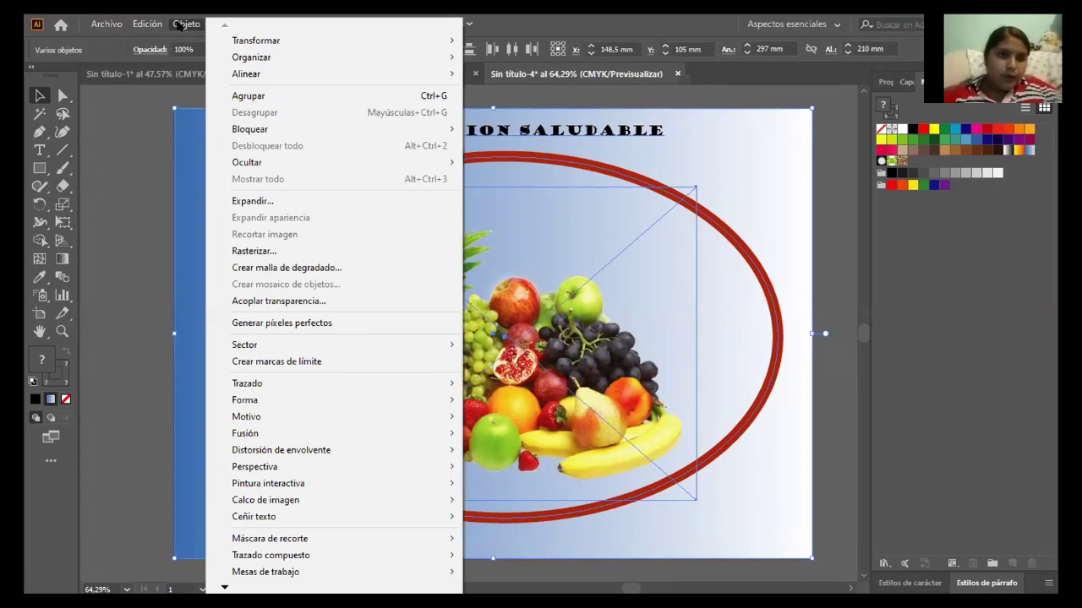
left_click(248, 98)
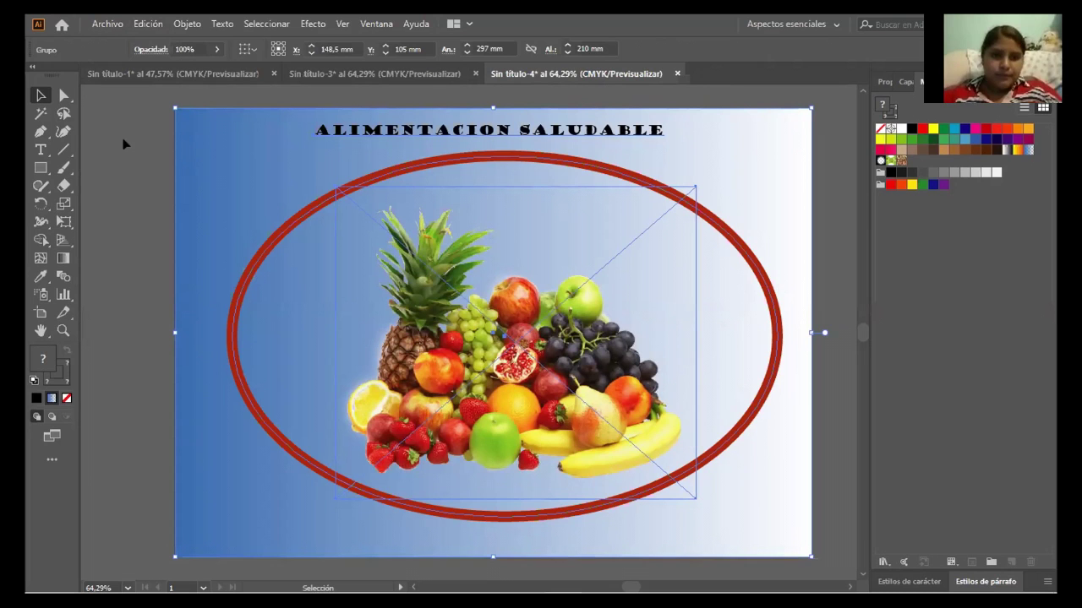
left_click(141, 151)
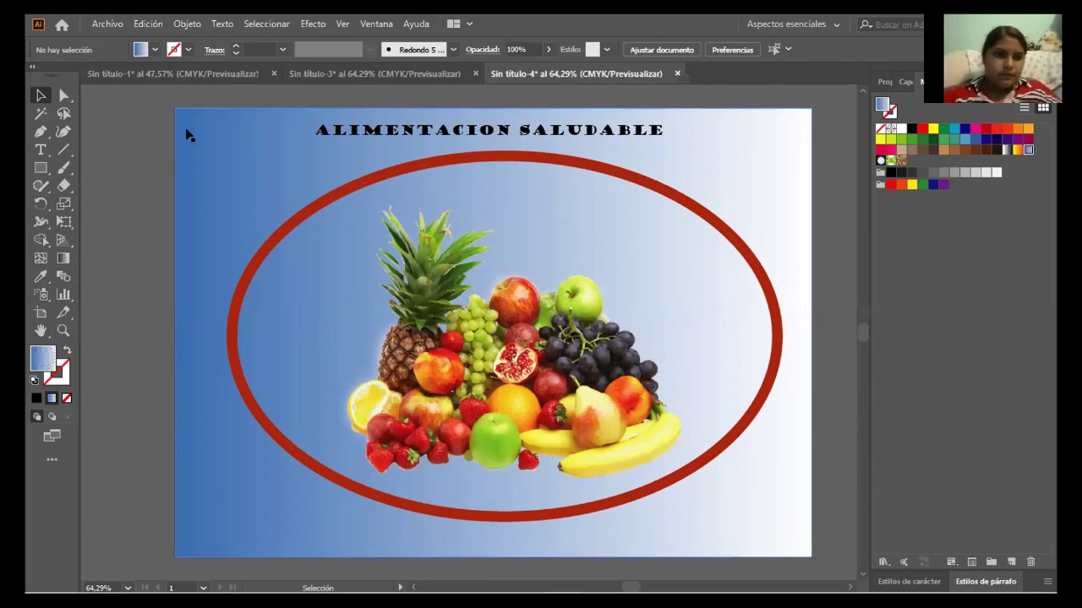
- Move and rescale the poster group until it fills the artboard at 295,628 × 210 mm
left_click_drag(200, 133, 200, 180)
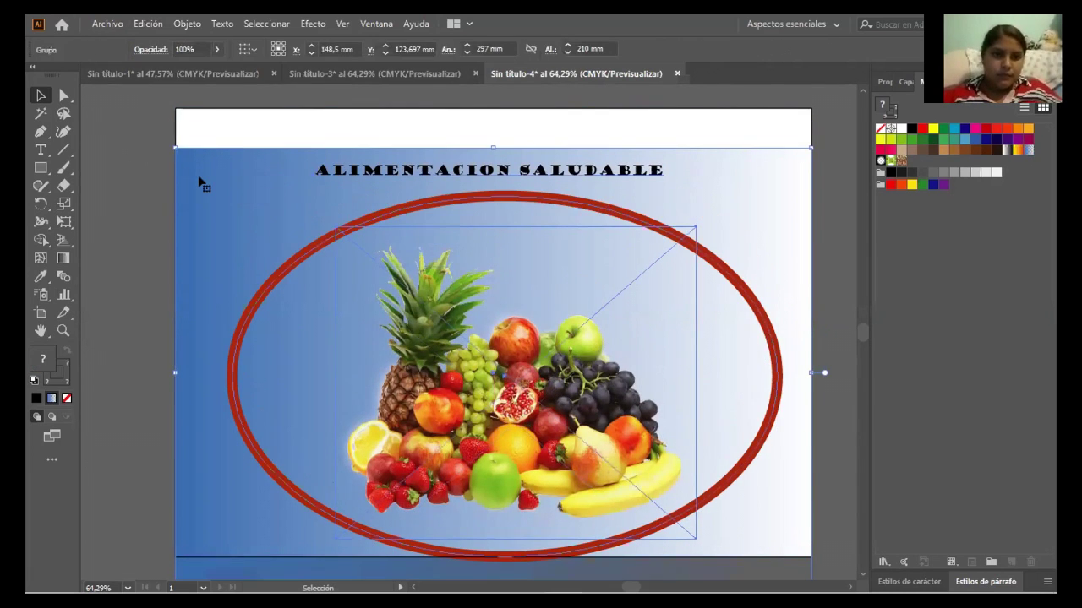
left_click_drag(173, 147, 486, 244)
left_click(656, 341)
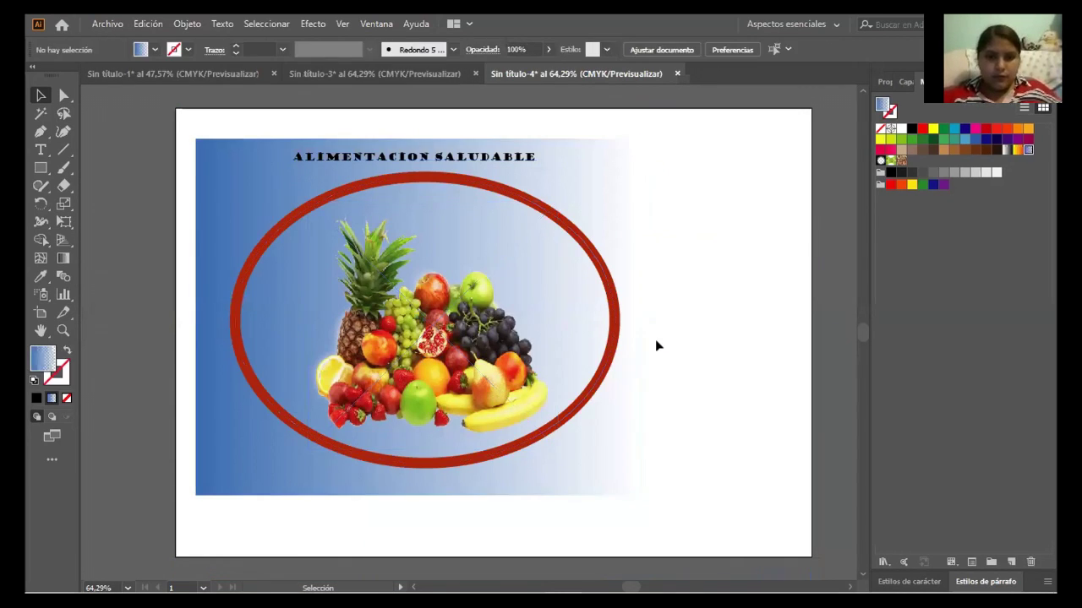
left_click(508, 341)
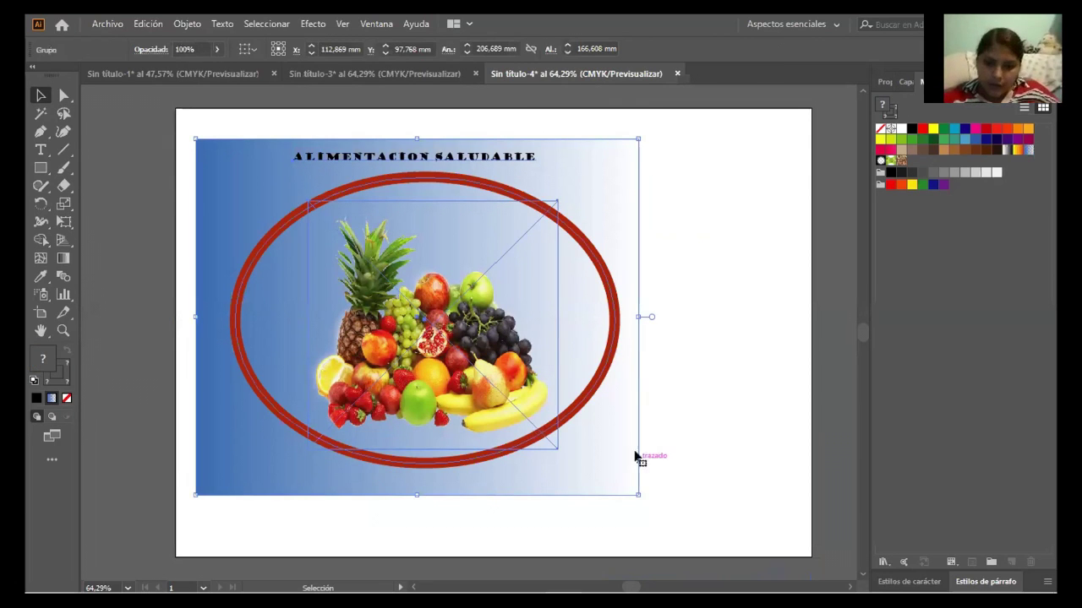
left_click_drag(635, 492, 809, 555)
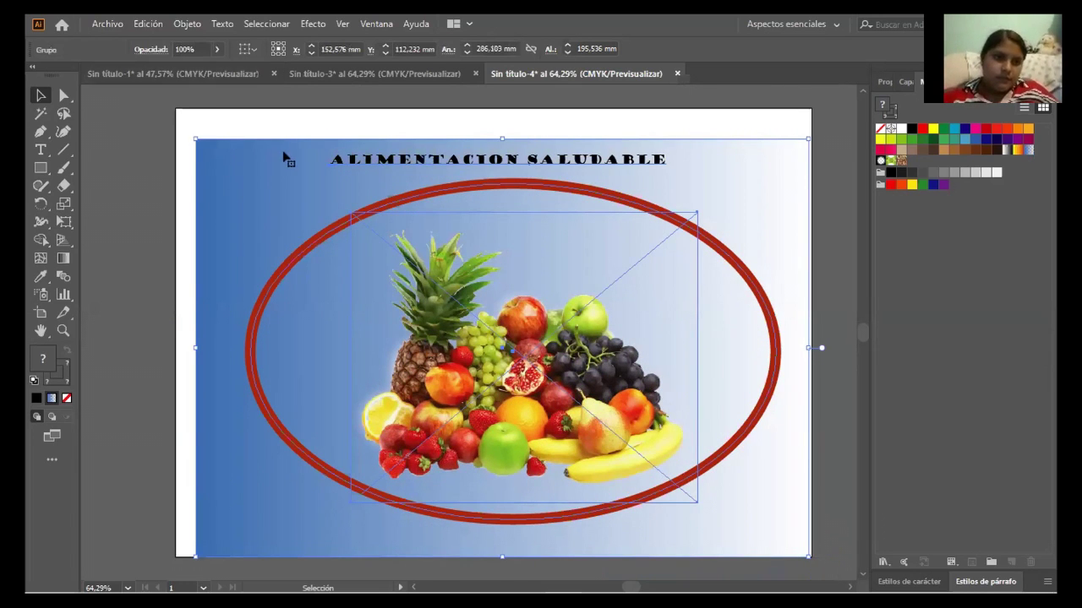
left_click_drag(194, 133, 169, 107)
left_click_drag(809, 107, 807, 108)
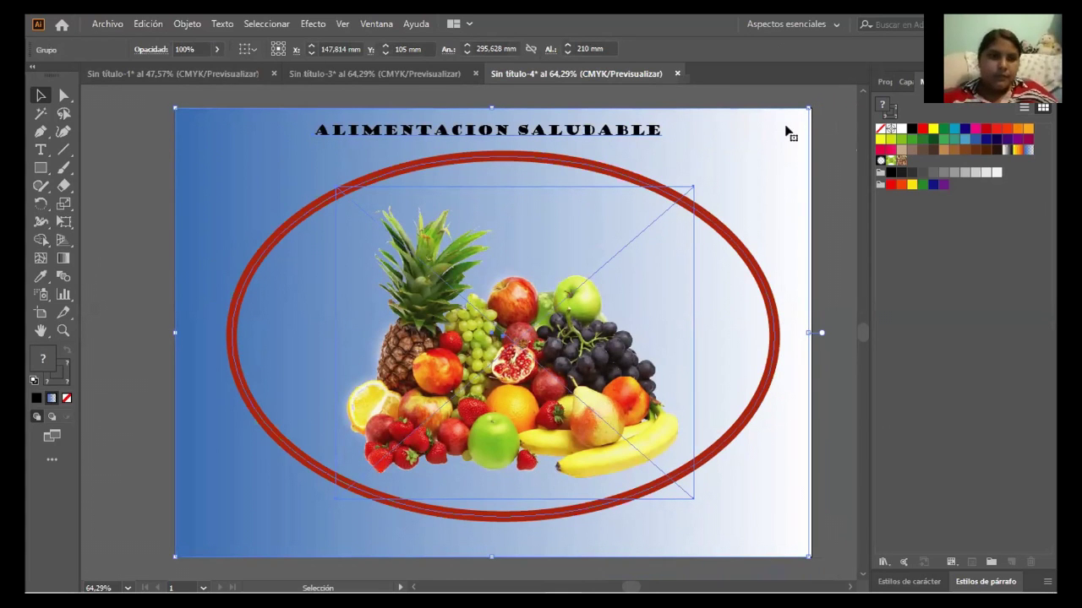
- Switch between the BUENA ALIMENTACION and blue fruit poster documents, selecting objects on the orange poster
left_click(392, 77)
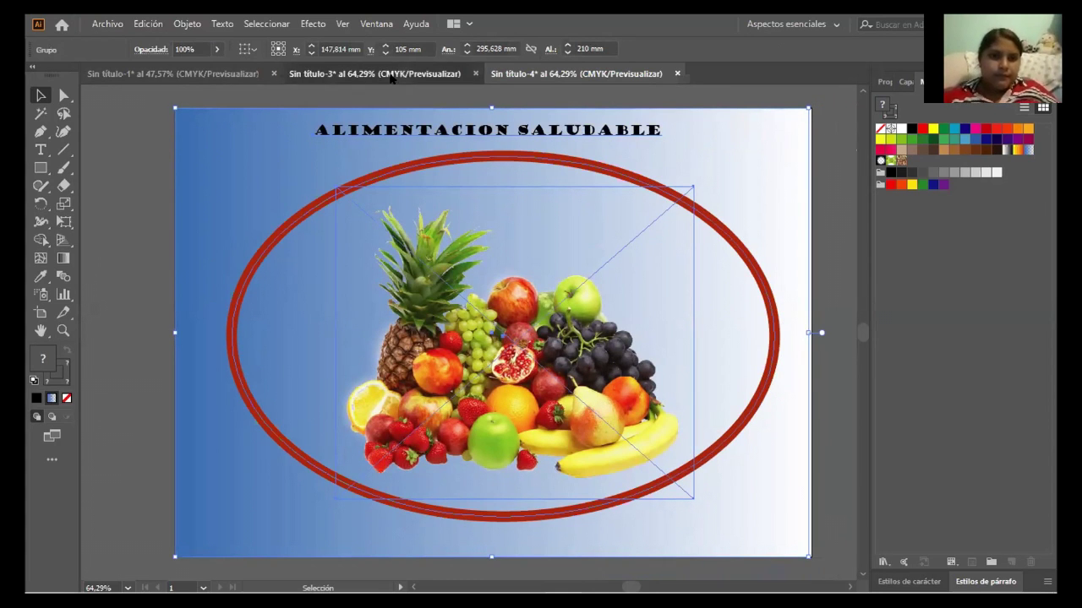
left_click(577, 72)
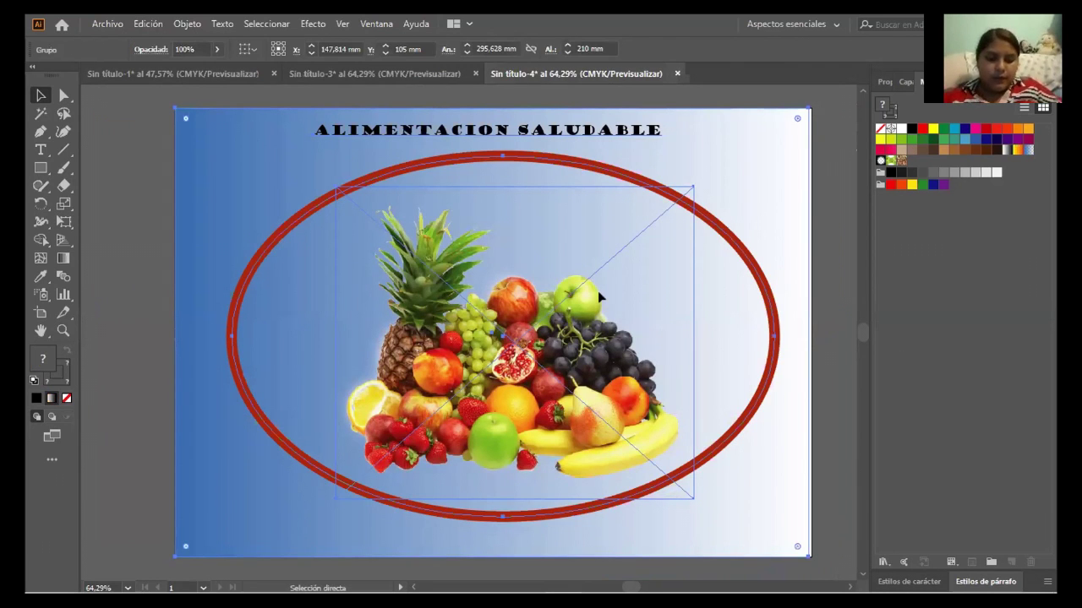
left_click(363, 74)
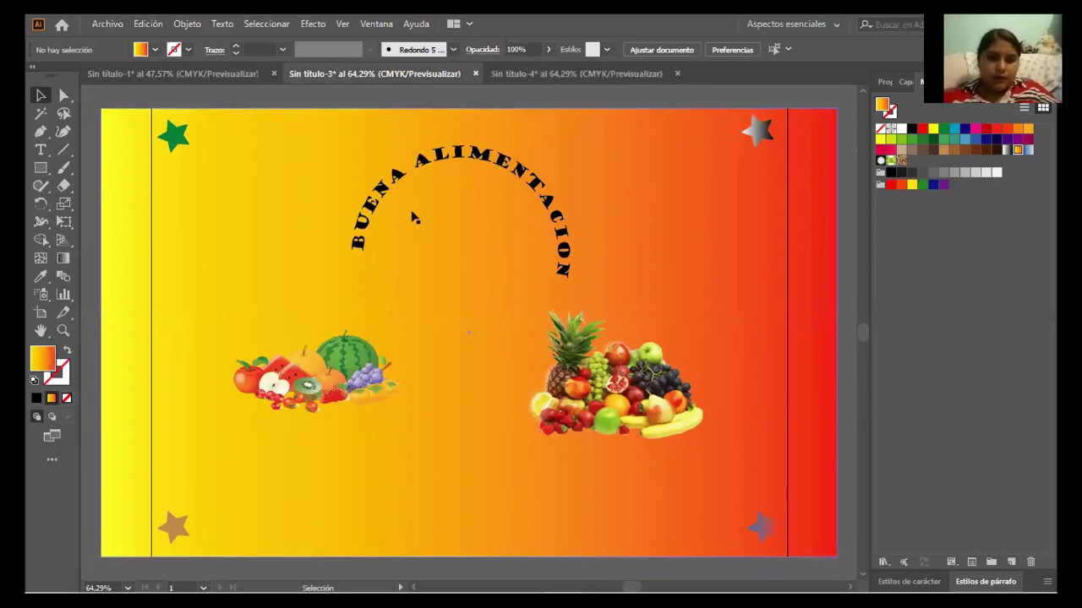
left_click(414, 218)
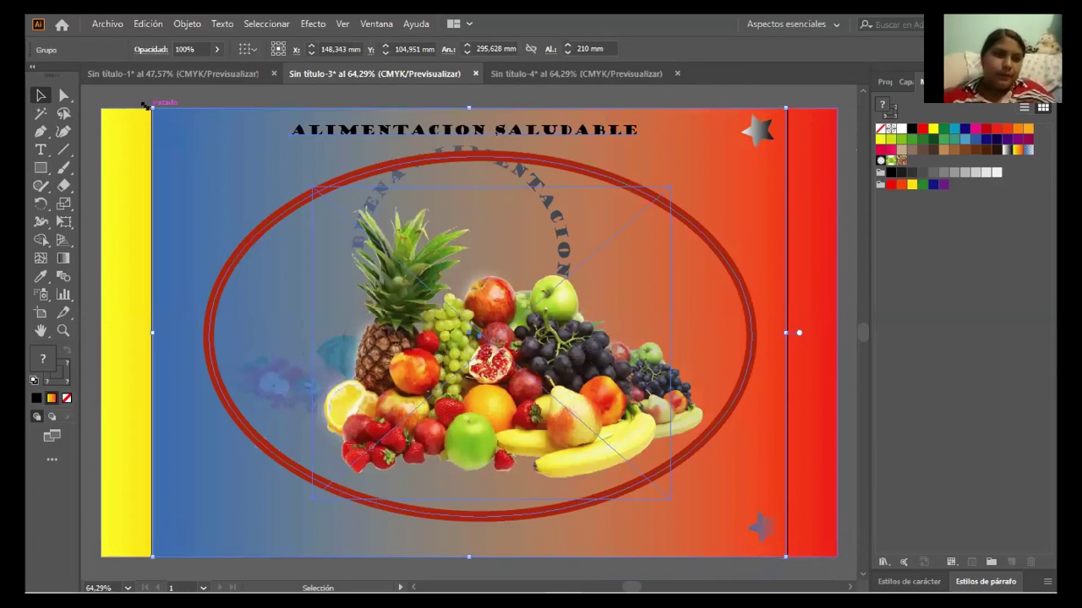
left_click_drag(145, 106, 355, 308)
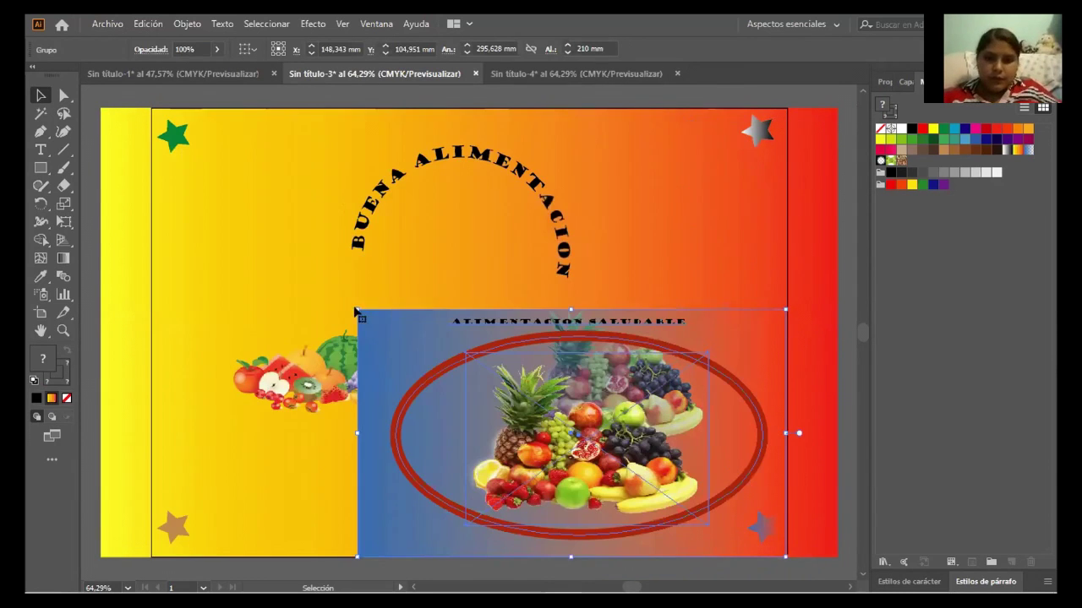
left_click(583, 74)
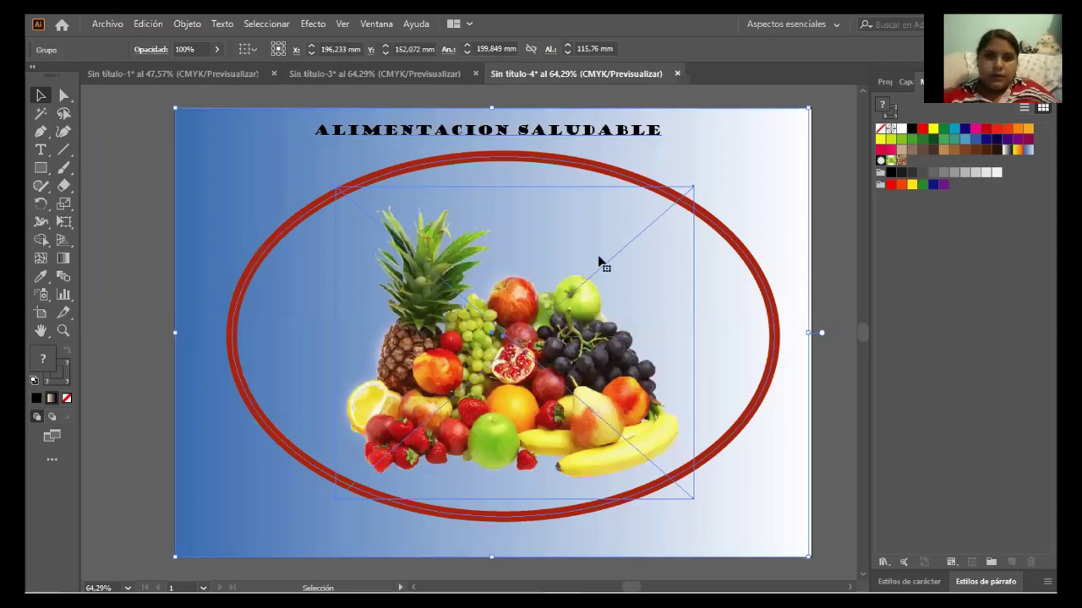
- Drag the grouped fruit poster into Sin título-3 and delete the extra copy
left_click_drag(532, 206, 416, 263)
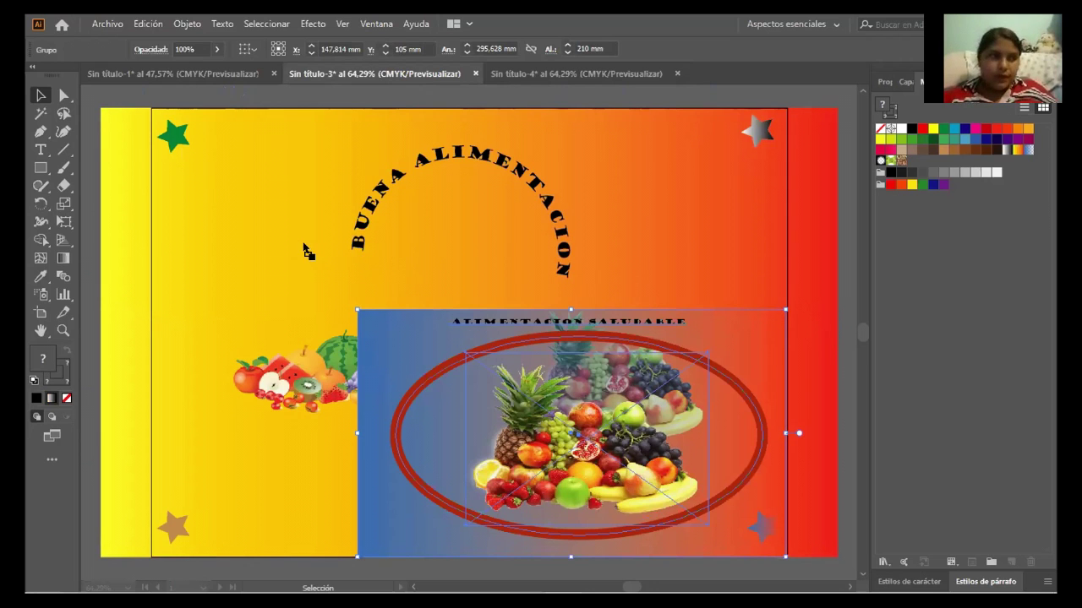
left_click_drag(306, 247, 307, 246)
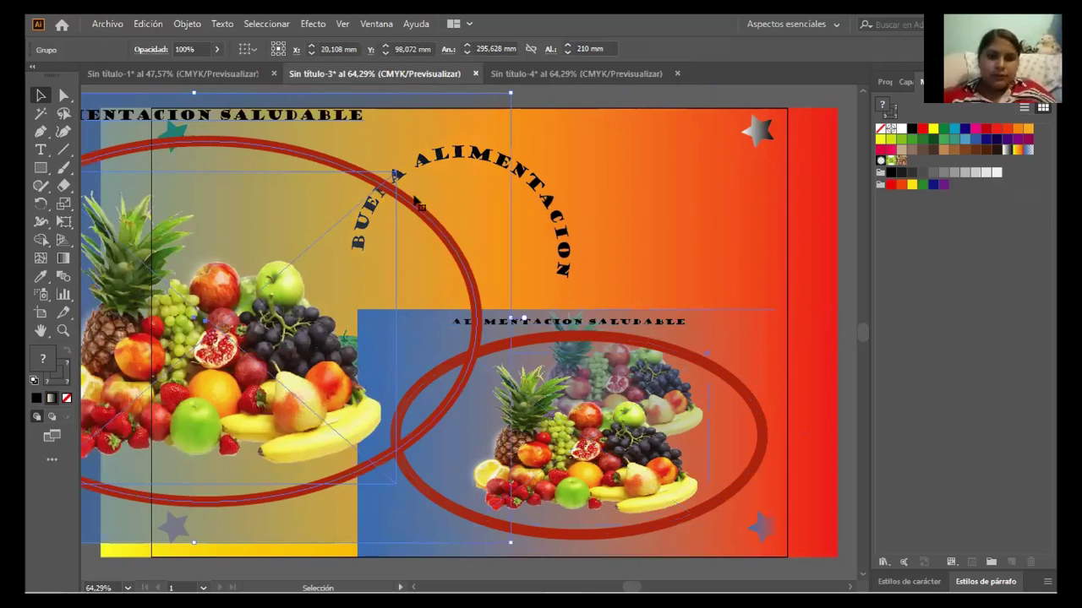
left_click_drag(508, 96, 368, 202)
left_click(513, 315)
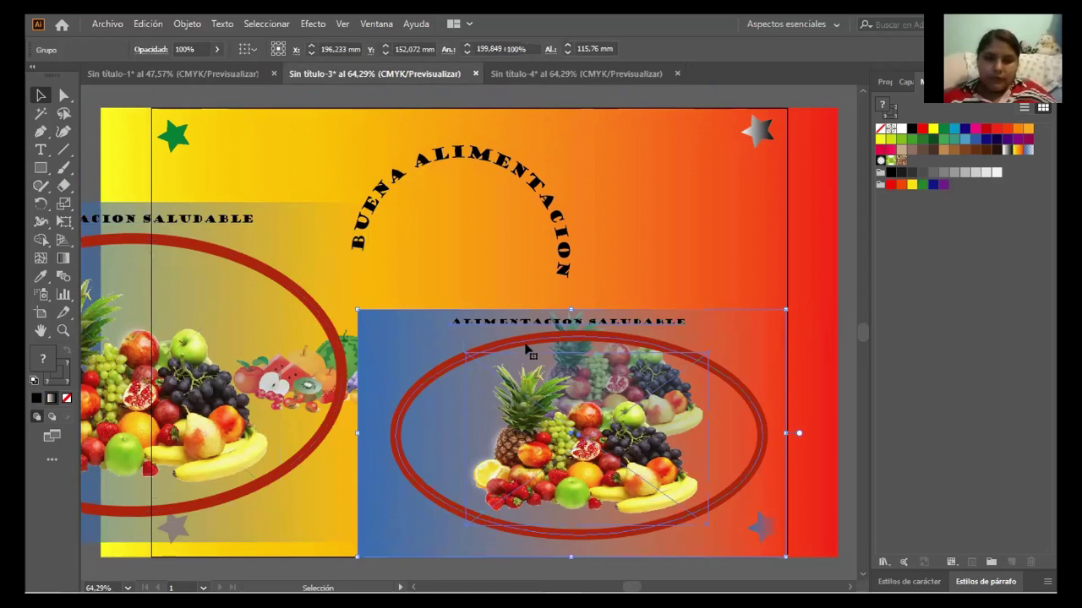
key("Delete")
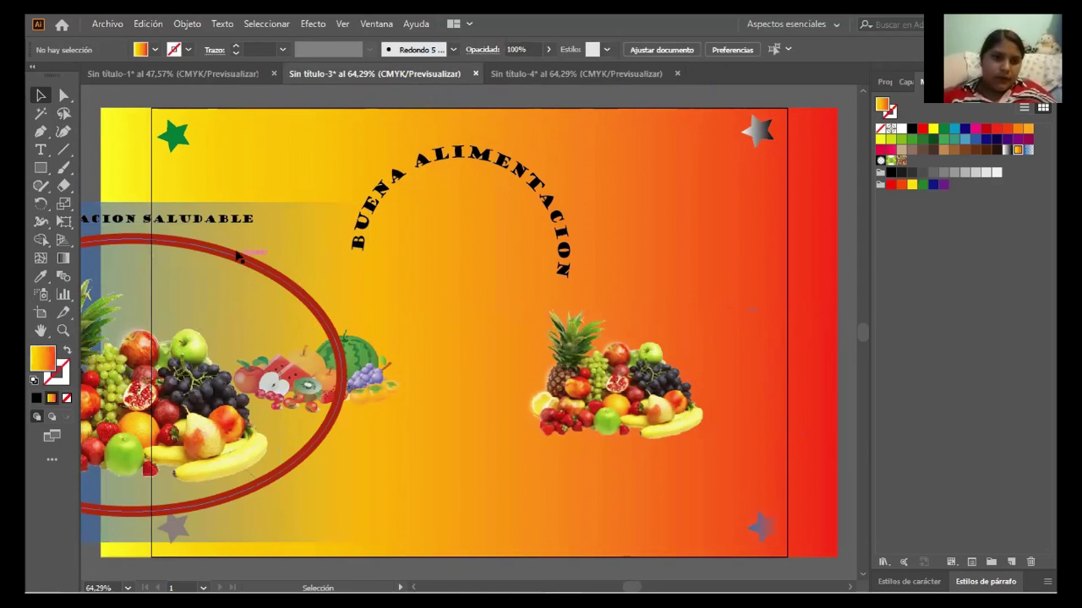
- Shrink the copied fruit poster, place it near the bottom centre, and nudge both fruit images
left_click_drag(237, 257, 627, 228)
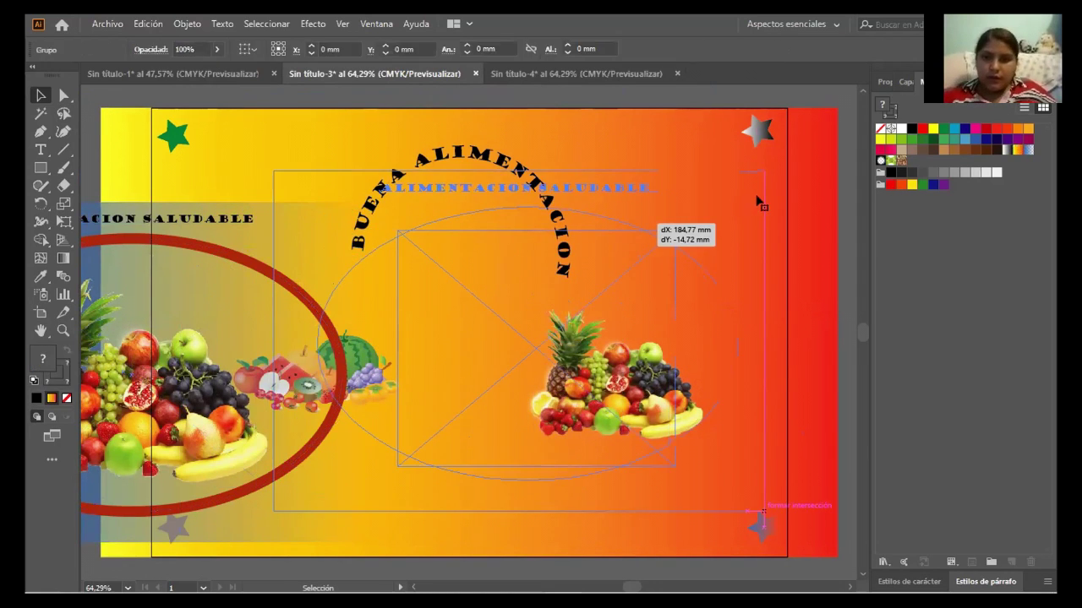
left_click_drag(763, 170, 504, 316)
left_click_drag(399, 414, 455, 244)
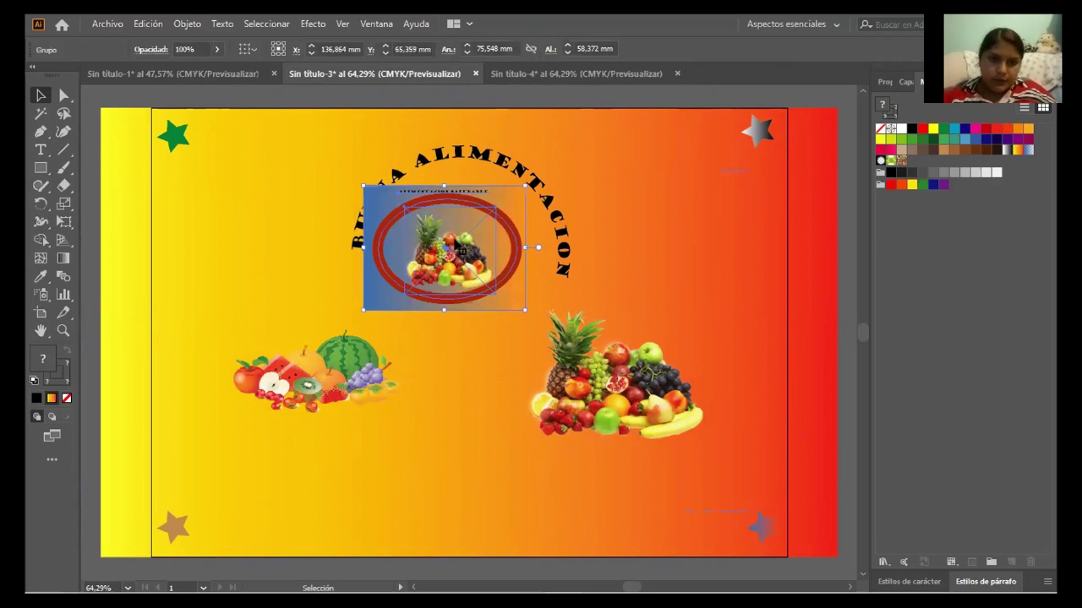
left_click_drag(489, 289, 449, 502)
left_click_drag(355, 424, 347, 410)
left_click_drag(276, 360, 271, 338)
left_click_drag(617, 370, 649, 349)
left_click_drag(651, 349, 657, 349)
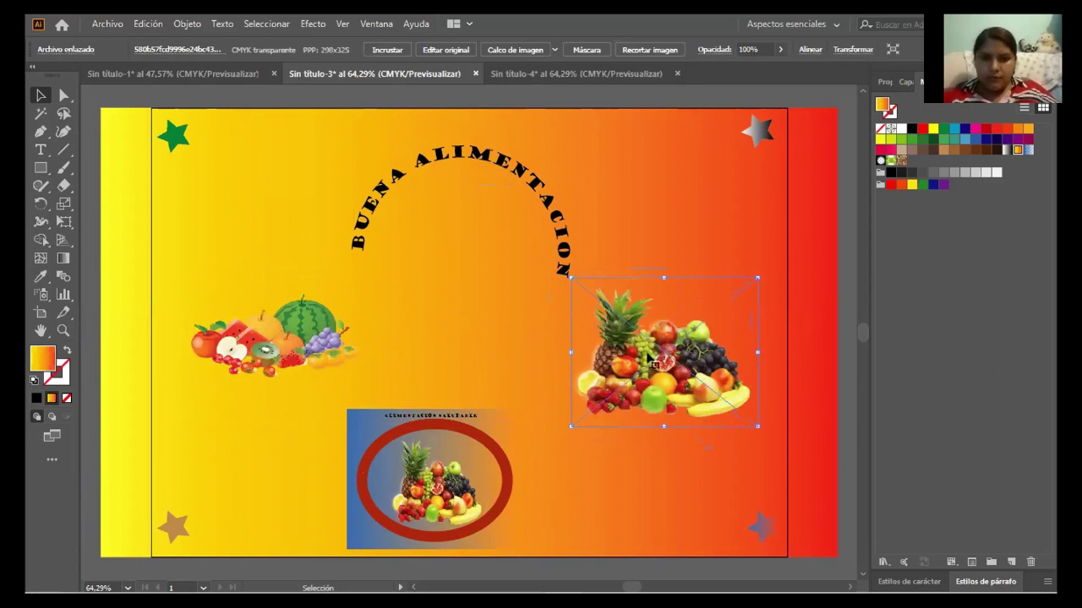
- Enlarge the small fruit-oval poster slightly to about 102 × 73 mm
left_click(393, 422)
left_click(541, 74)
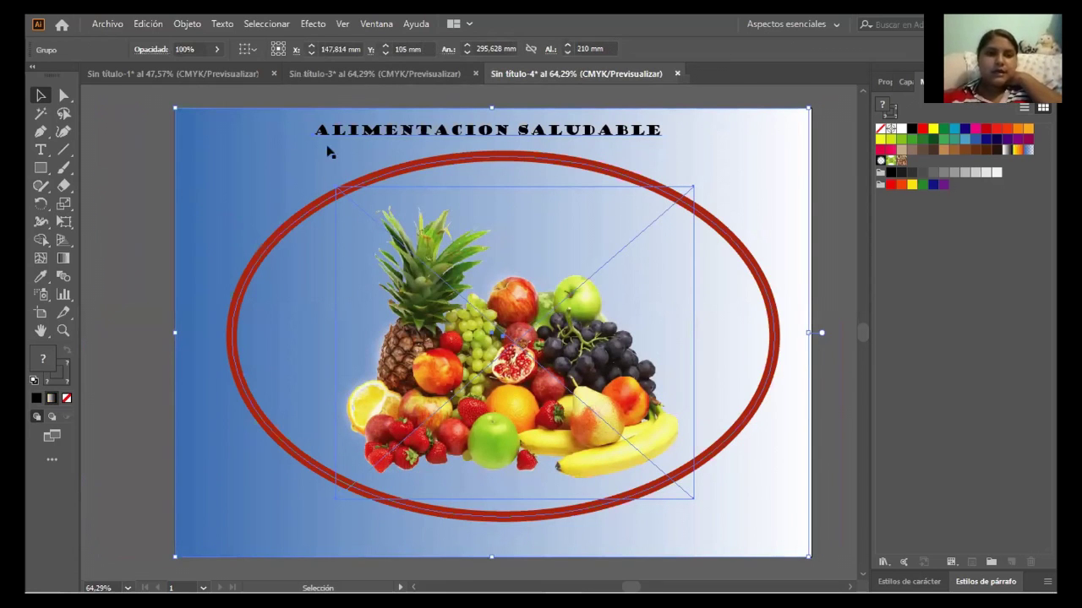
left_click(385, 106)
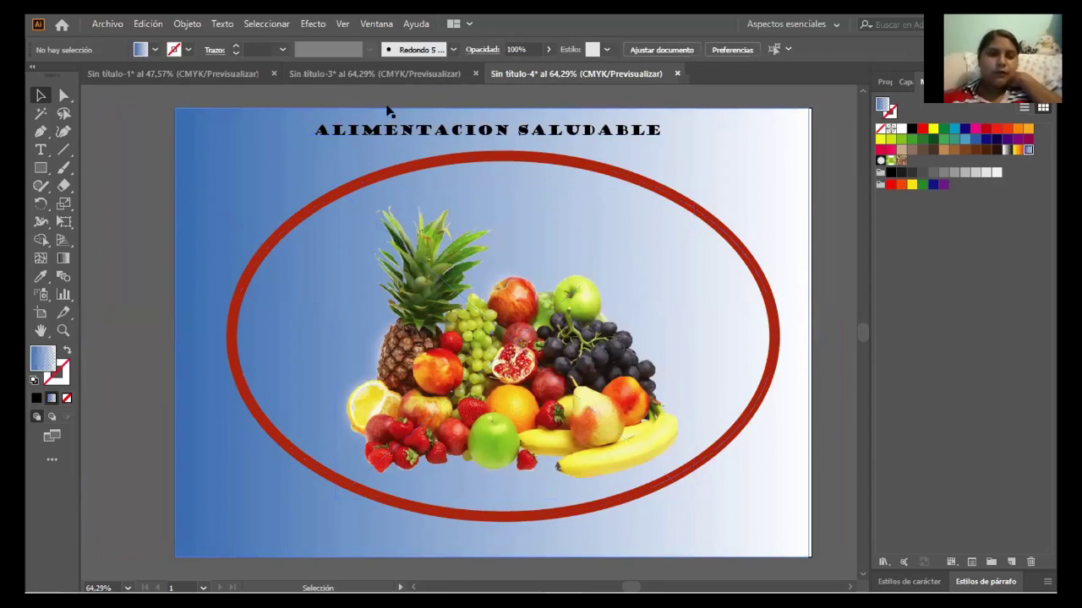
left_click(388, 76)
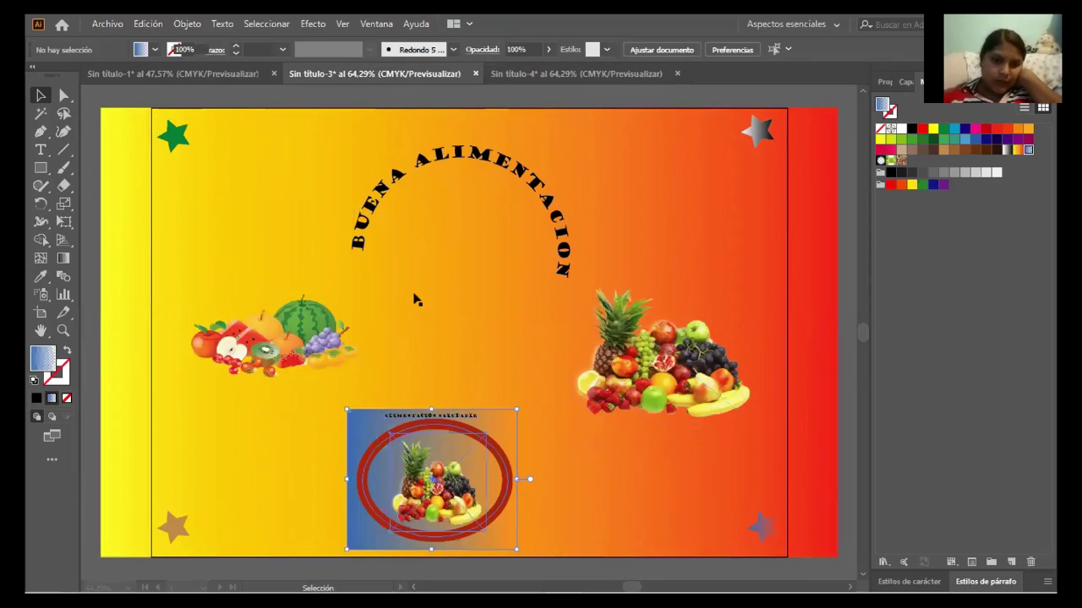
left_click(436, 453)
left_click_drag(517, 408, 556, 397)
left_click(459, 322)
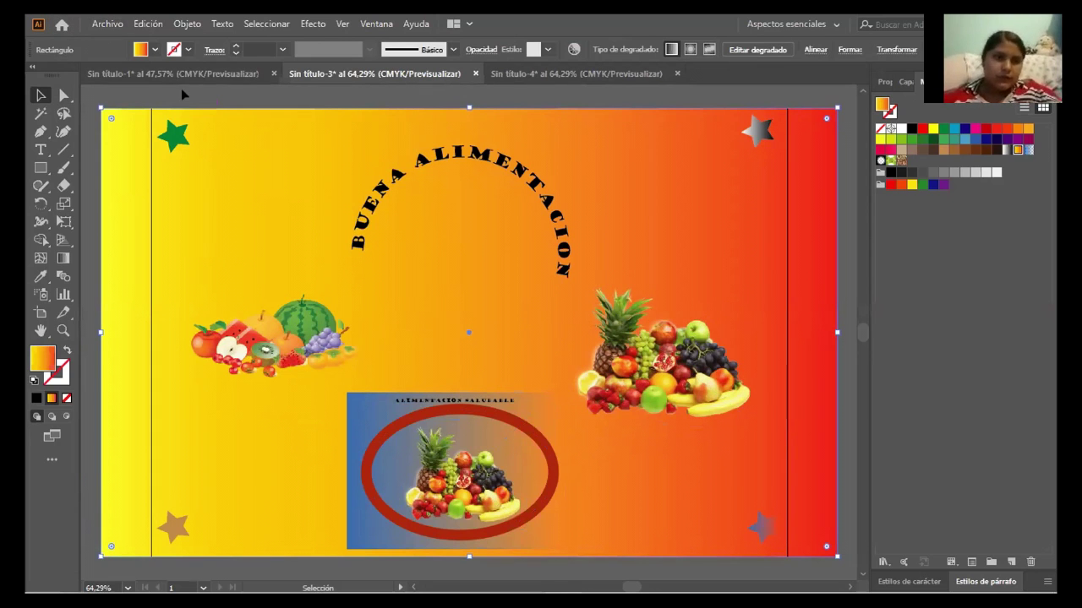
- Export the poster as a JPEG named LISTO to the cursos PH folder, accepting default JPEG options
left_click(96, 22)
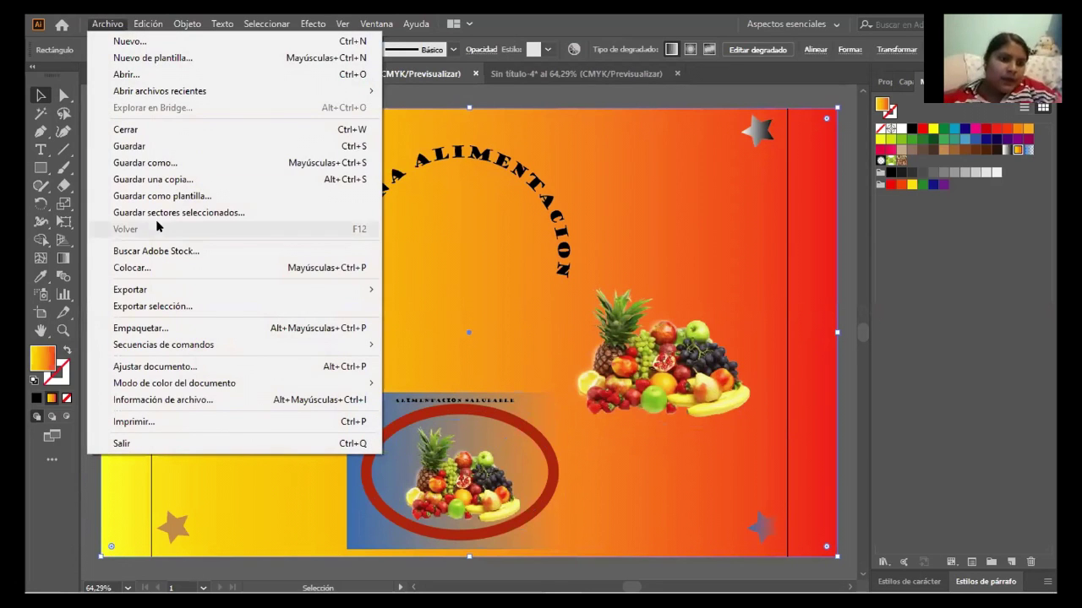
mouse_move(163, 291)
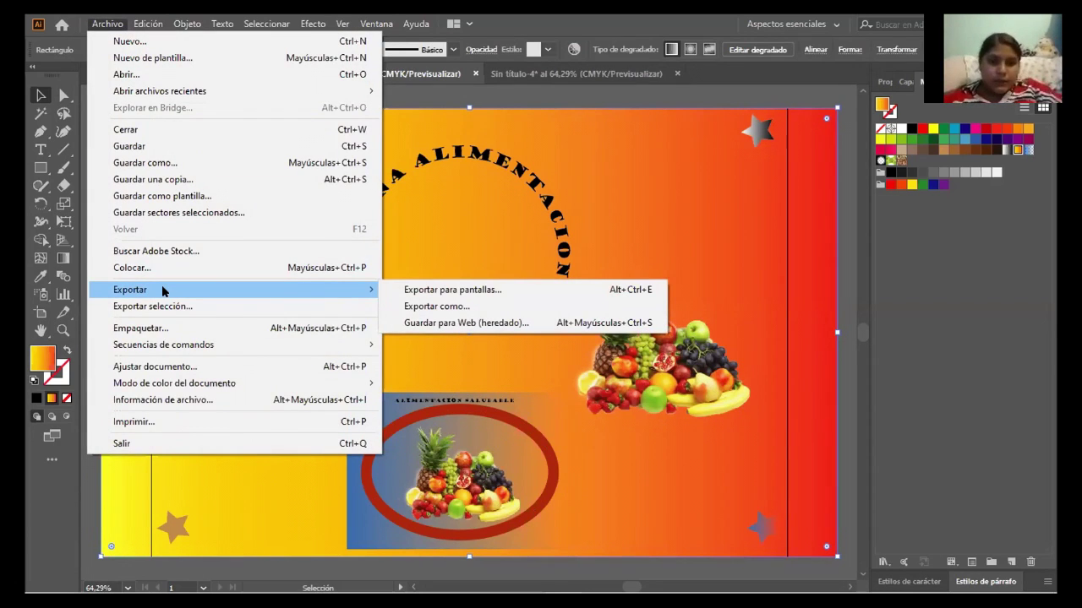
left_click(431, 307)
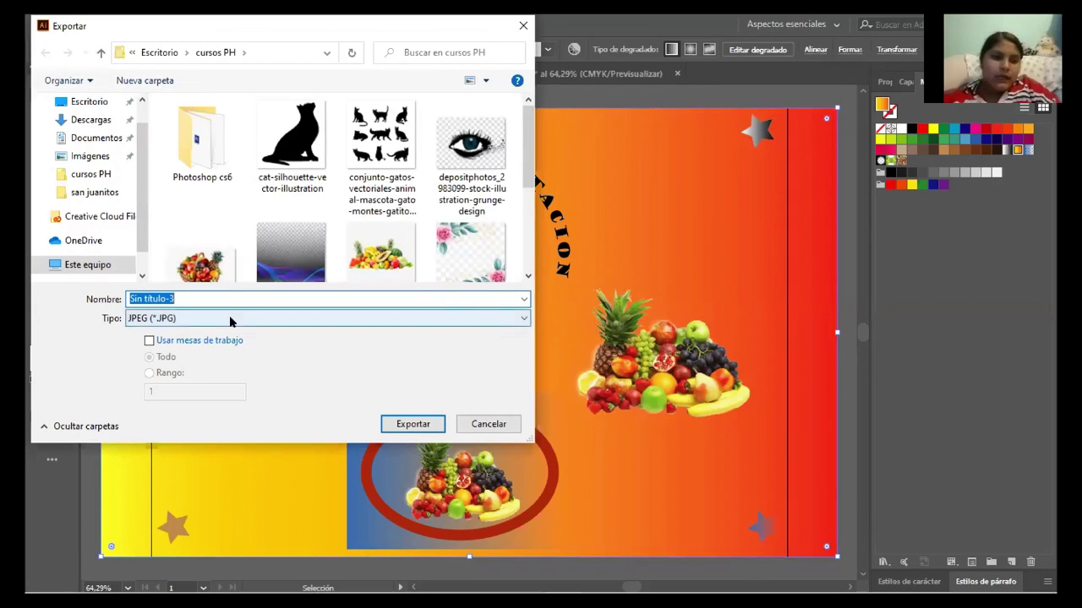
left_click(232, 320)
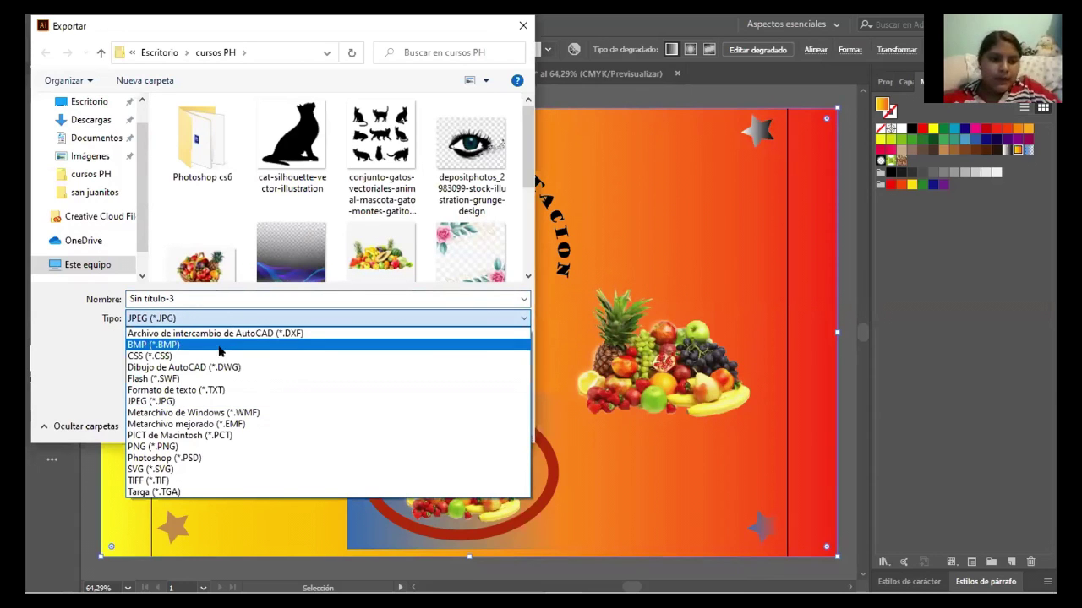
left_click(218, 402)
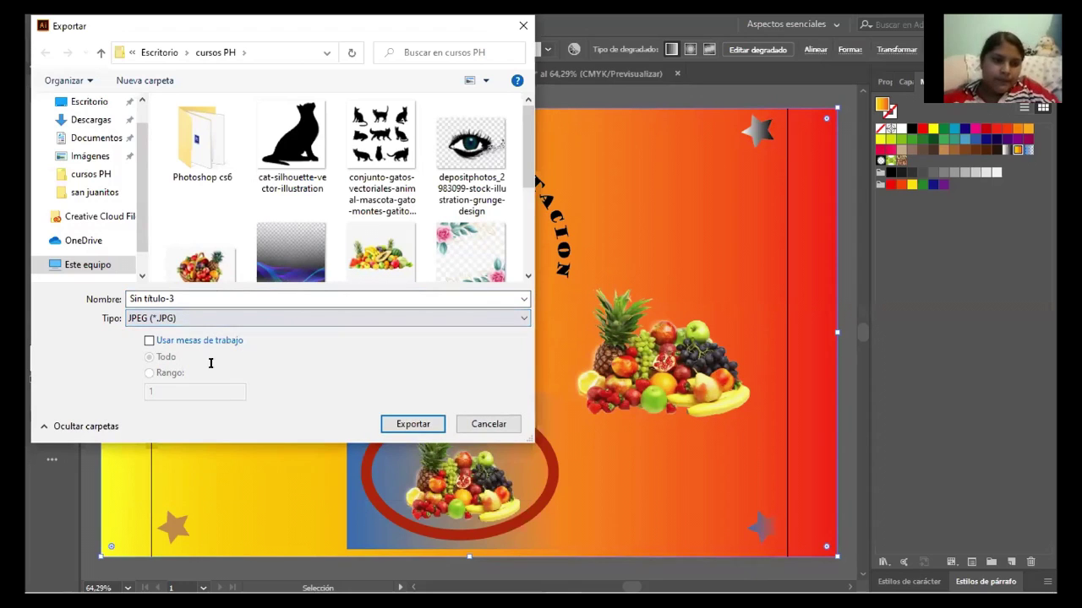
left_click(170, 297)
key("BackSpace")
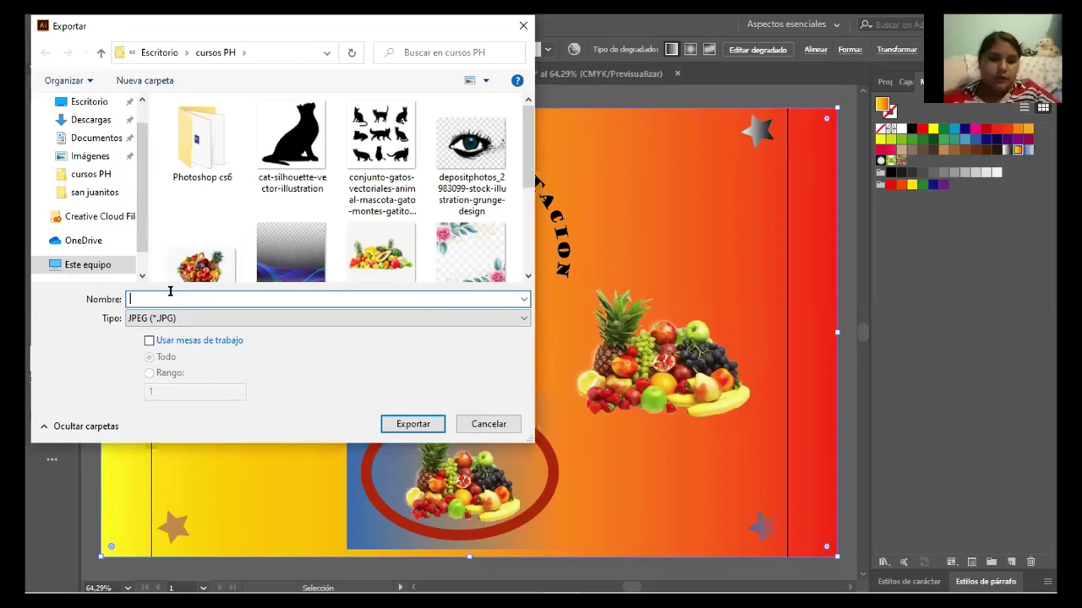
type("LiSTO")
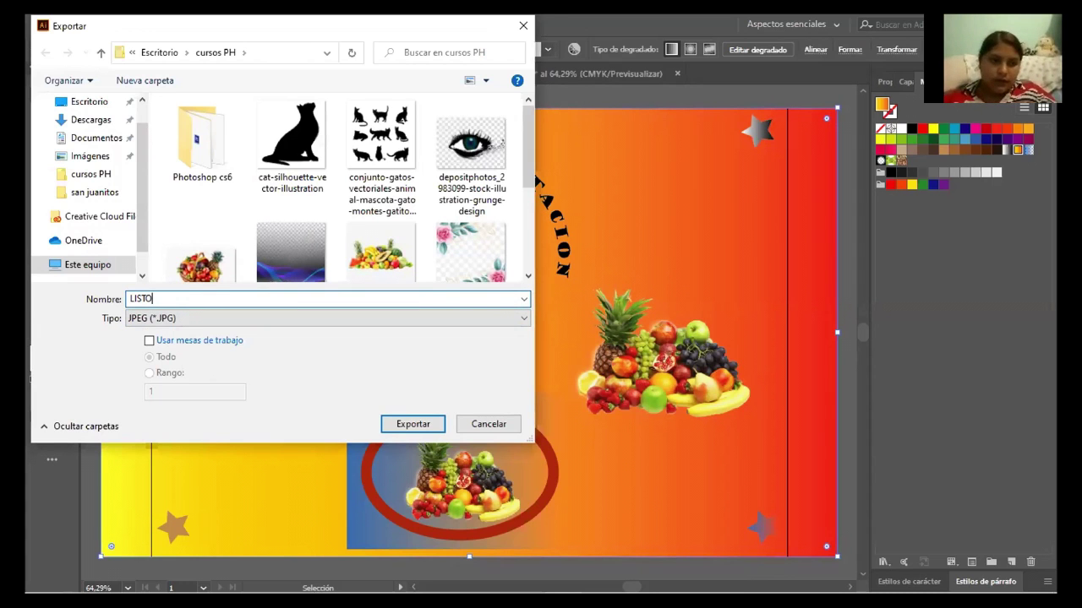
key("Return")
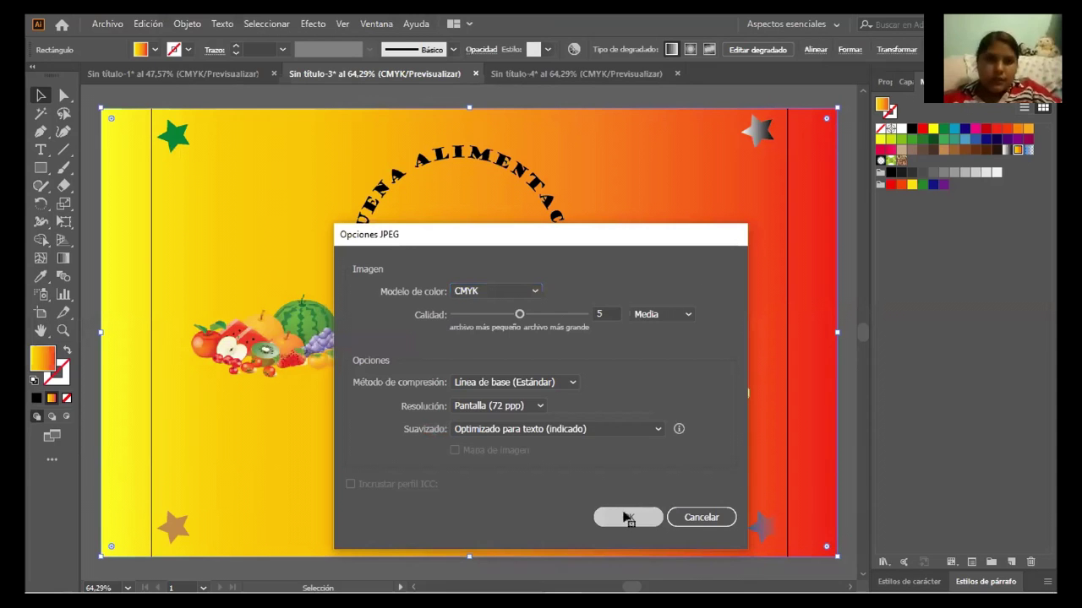
left_click(625, 517)
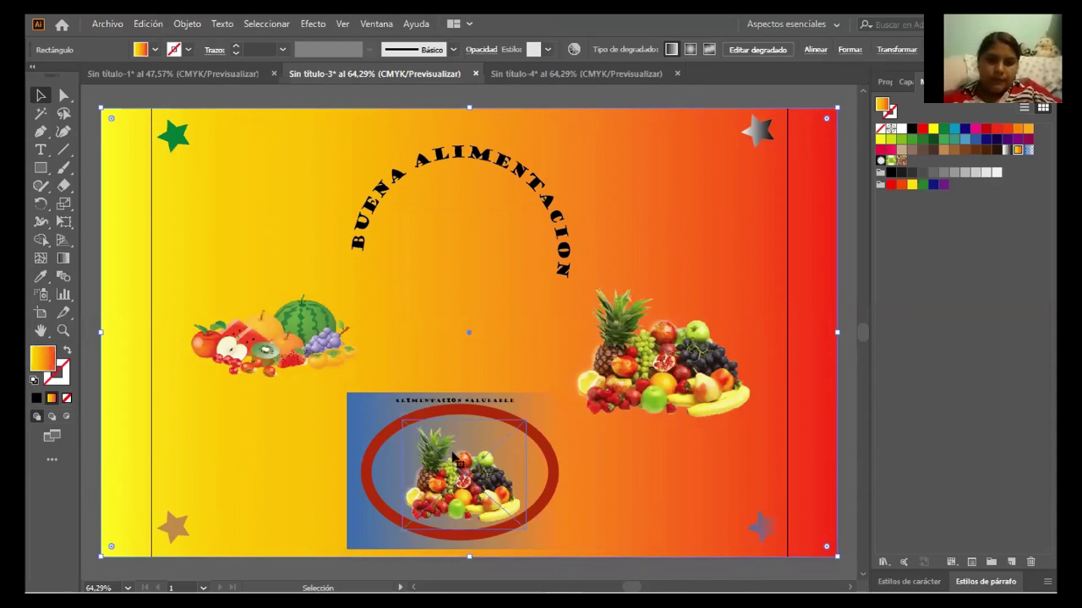
left_click(391, 440)
- Delete the blue Alimentación saludable group and enlarge both fruit images
key("Delete")
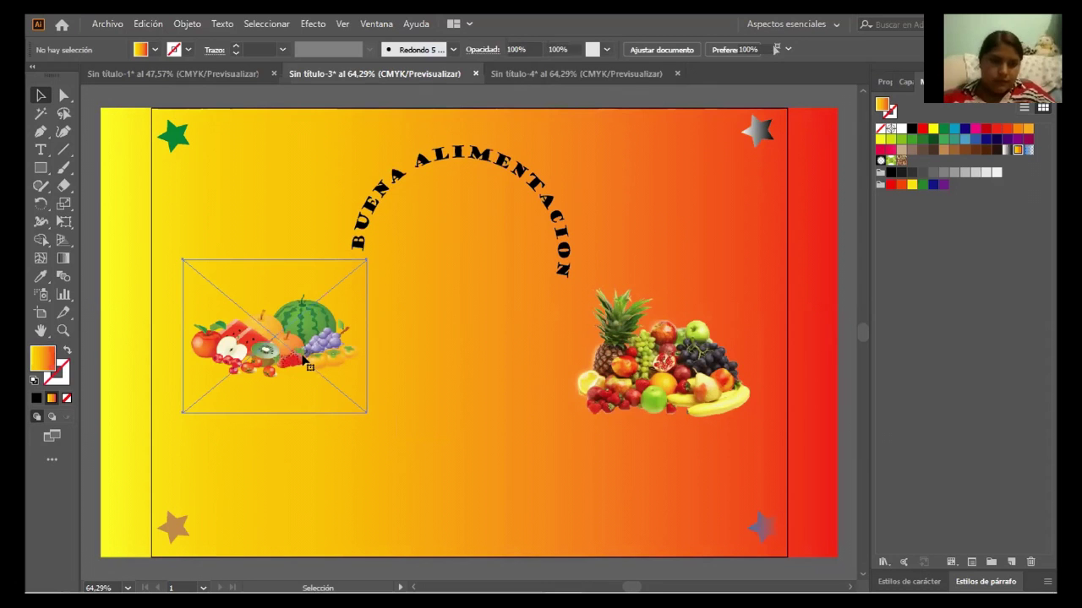
left_click(360, 409)
left_click_drag(363, 410, 437, 471)
left_click(568, 424)
left_click_drag(565, 425, 440, 497)
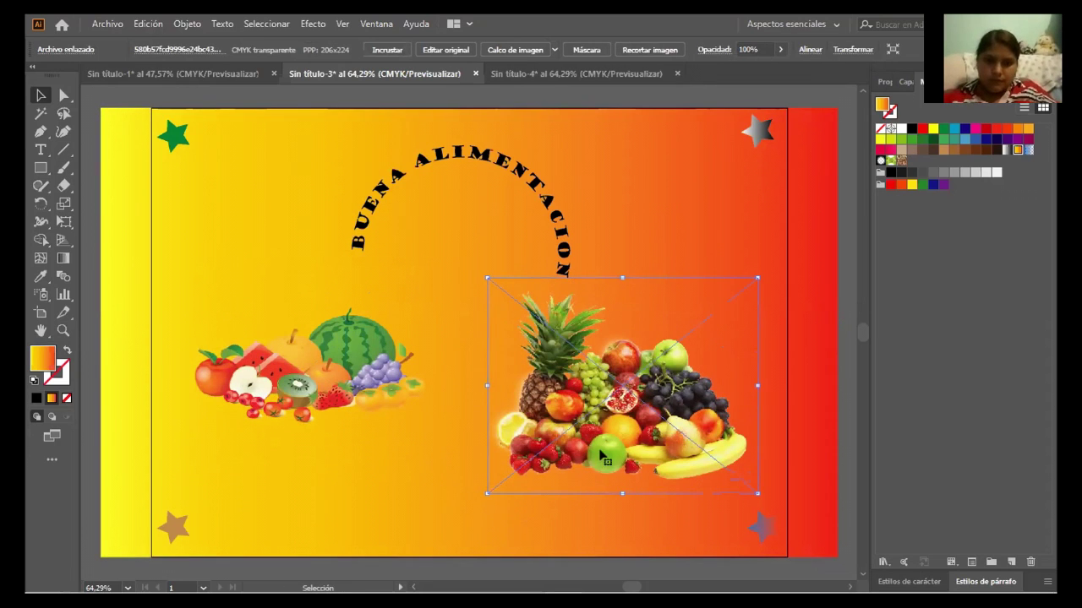
left_click_drag(602, 443, 583, 449)
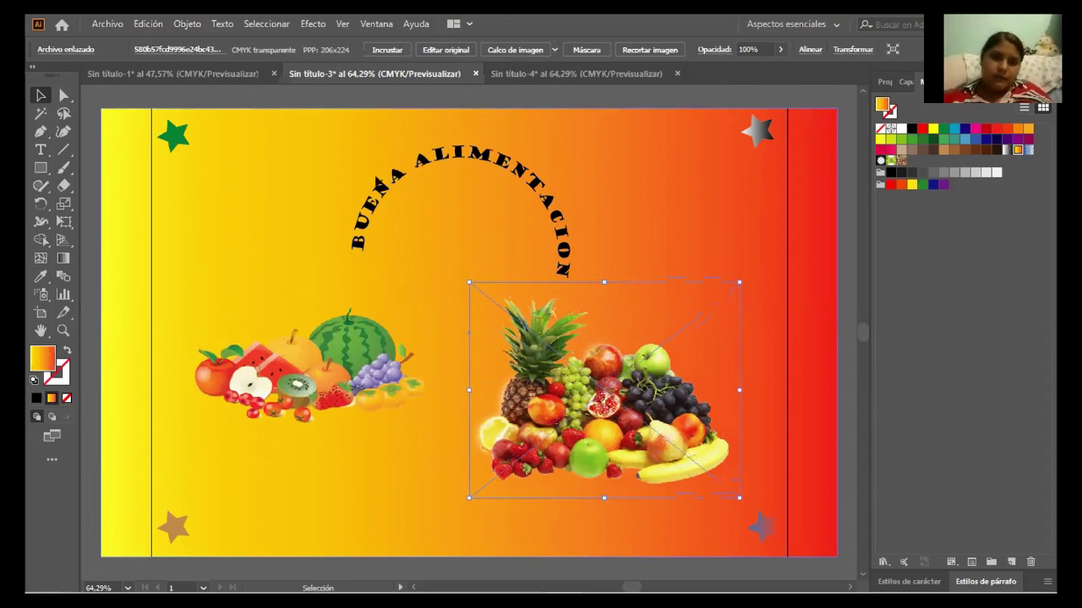
- Move the left fruit image higher, and reposition and further enlarge the right one
left_click(175, 208)
left_click(309, 333)
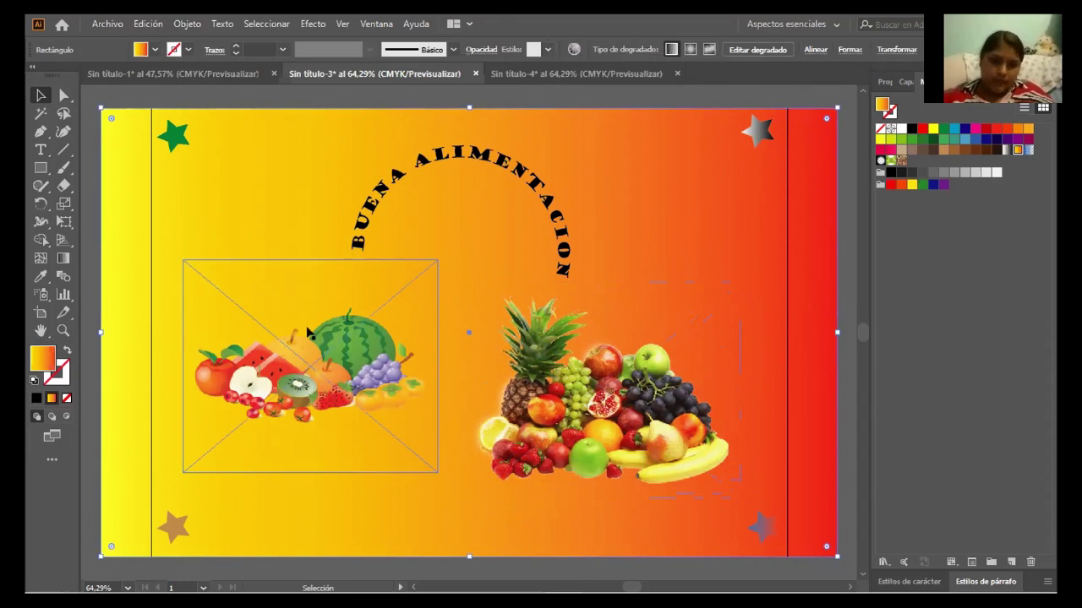
left_click_drag(309, 288, 309, 246)
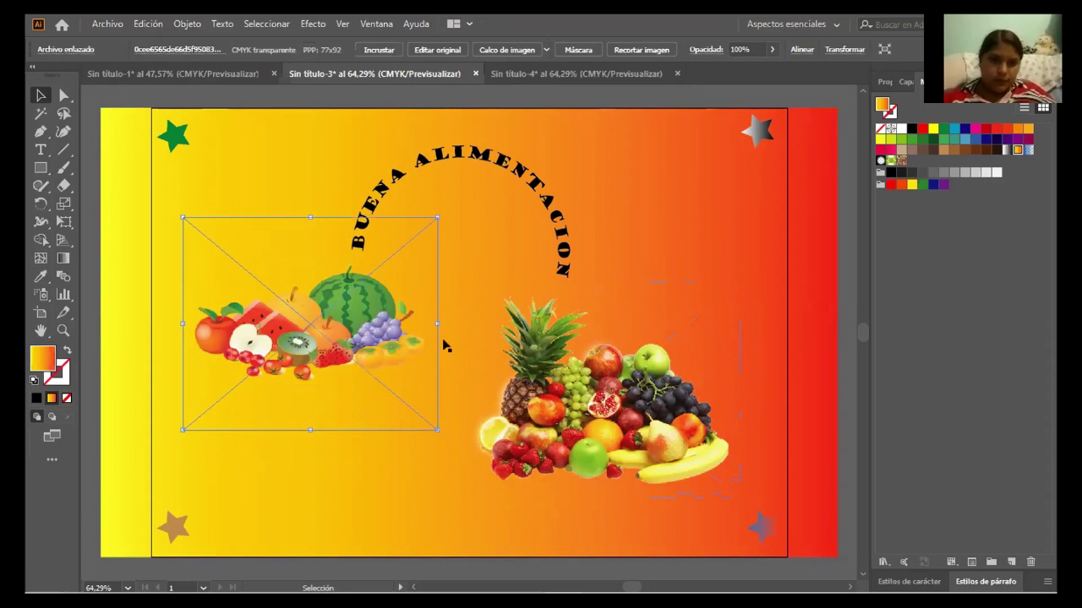
left_click(536, 374)
left_click_drag(602, 390, 588, 415)
left_click_drag(439, 423, 427, 423)
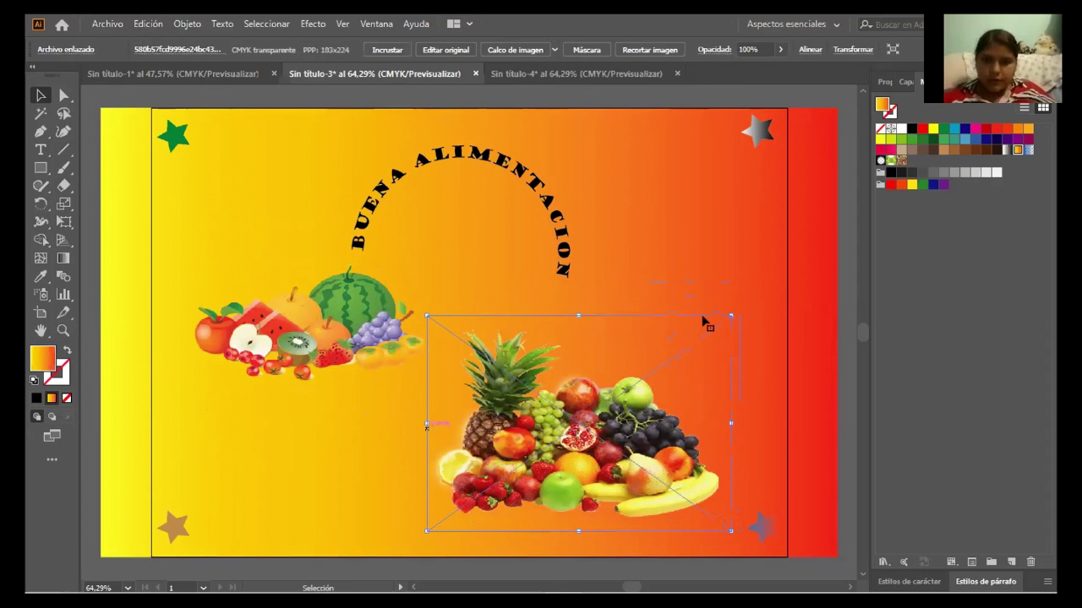
left_click_drag(732, 314, 752, 312)
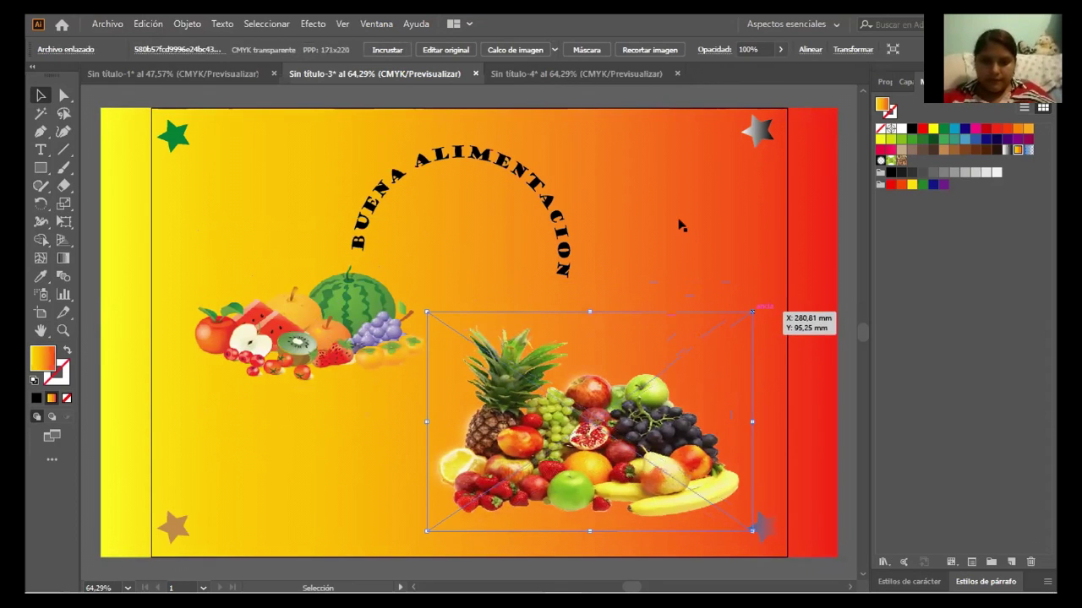
left_click(683, 227)
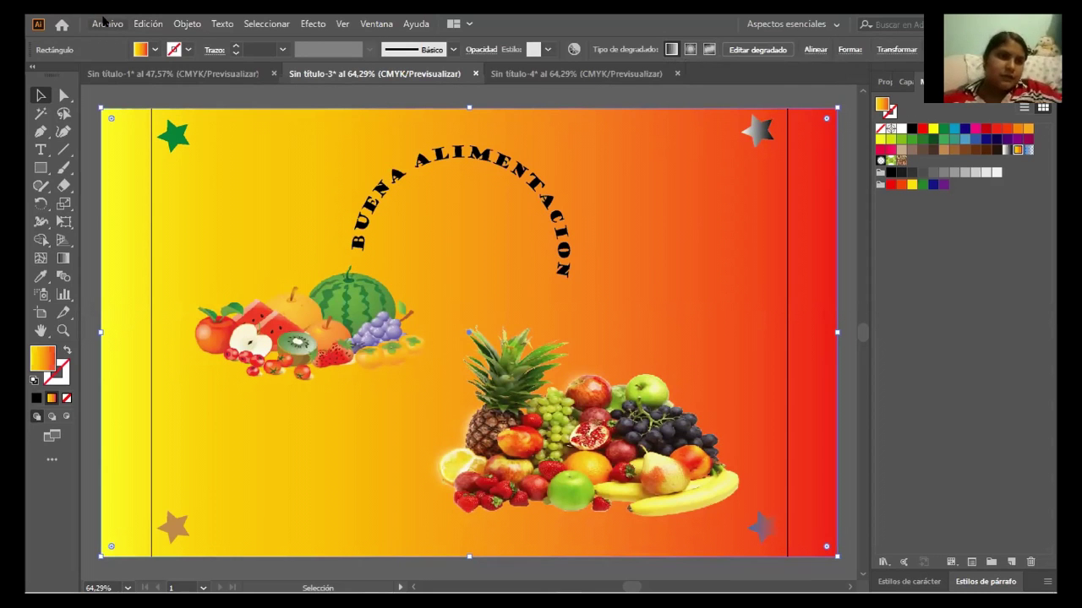
- Use Exportar como to save the revised poster as JPEG 'alimentacion', accepting CMYK, quality 5 options
left_click(104, 20)
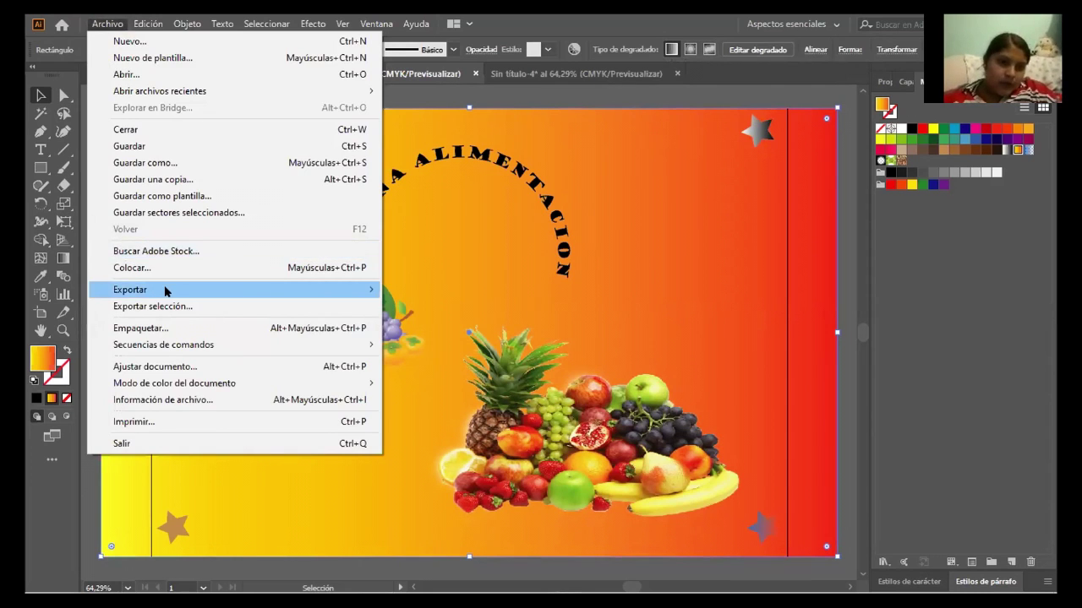
mouse_move(167, 290)
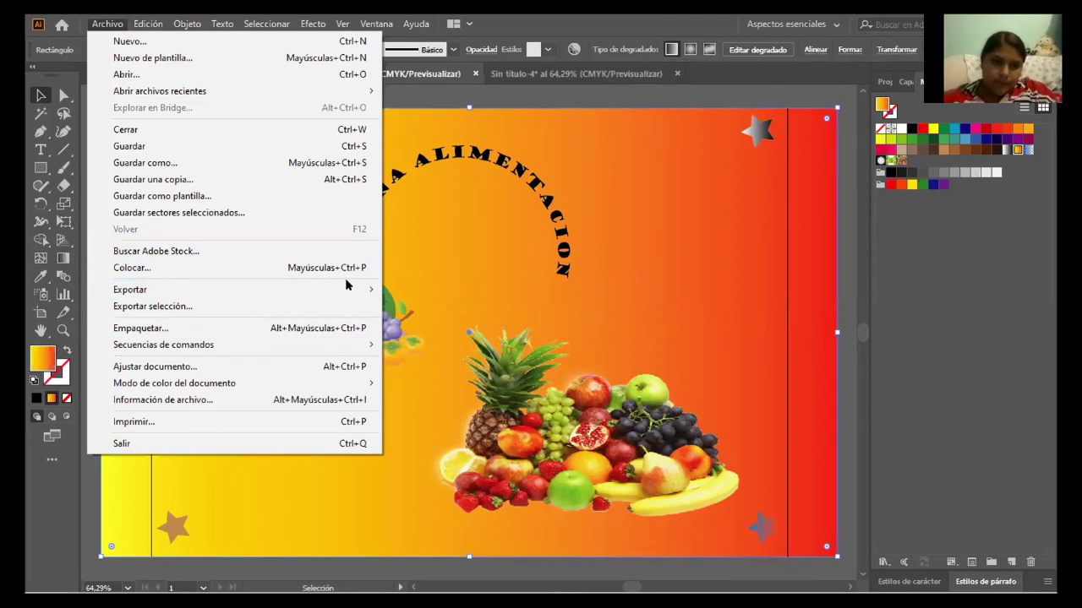
mouse_move(372, 289)
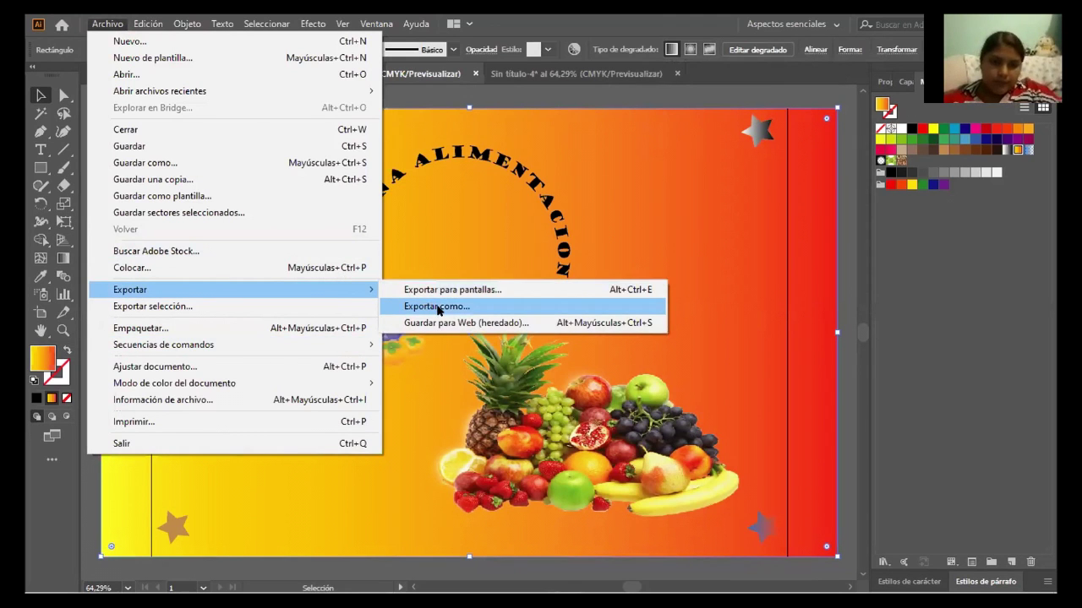
left_click(433, 304)
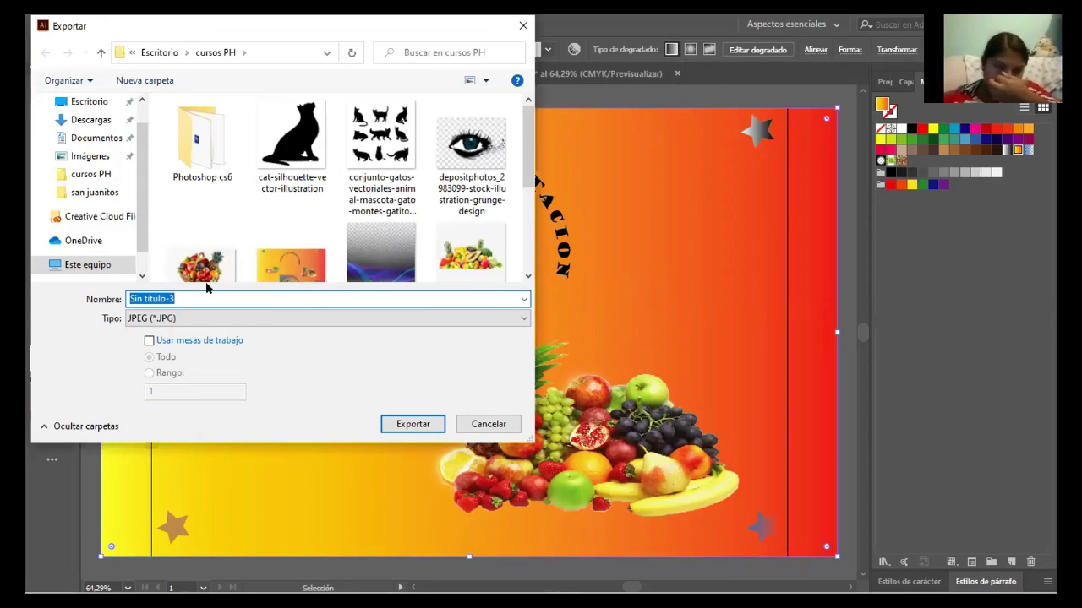
left_click(175, 298)
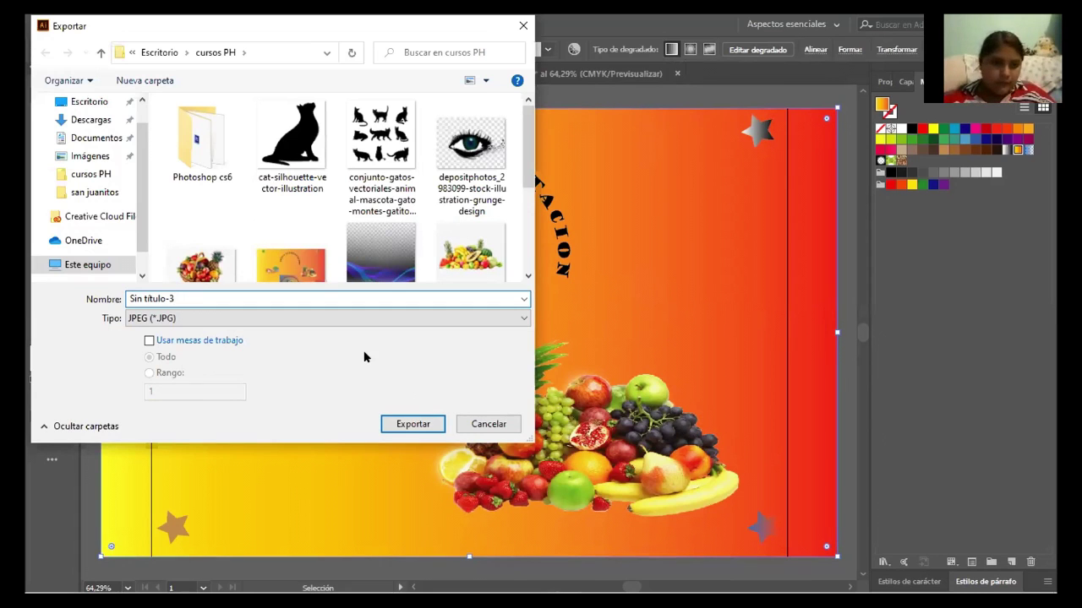
key("BackSpace")
key("BackSpace")
key("BackSpace")
key("BackSpace")
key("BackSpace")
key("BackSpace")
key("BackSpace")
key("BackSpace")
key("BackSpace")
key("BackSpace")
key("BackSpace")
key("BackSpace")
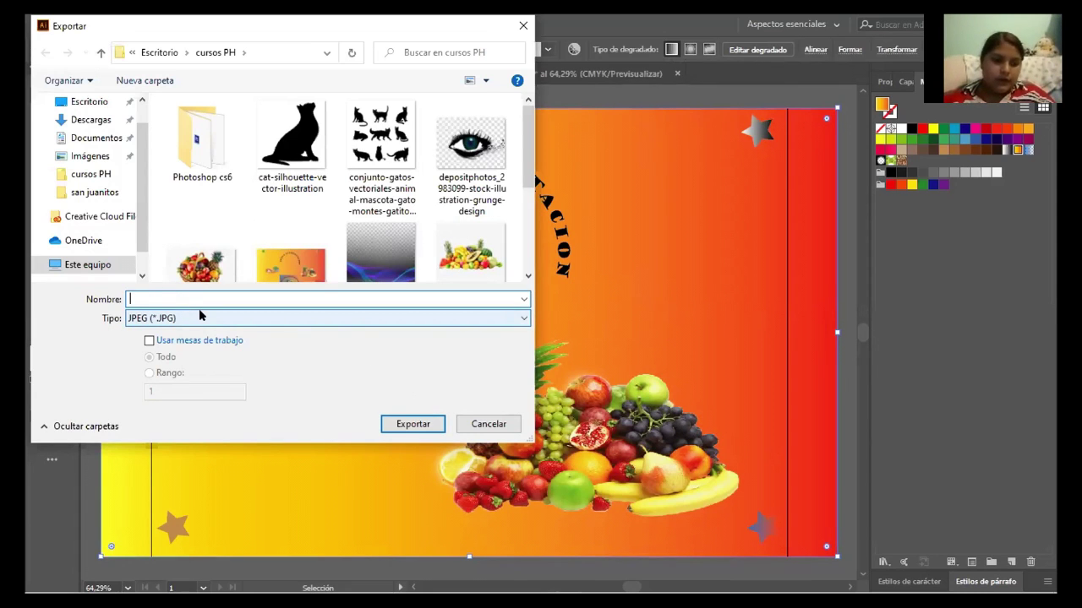
type("al")
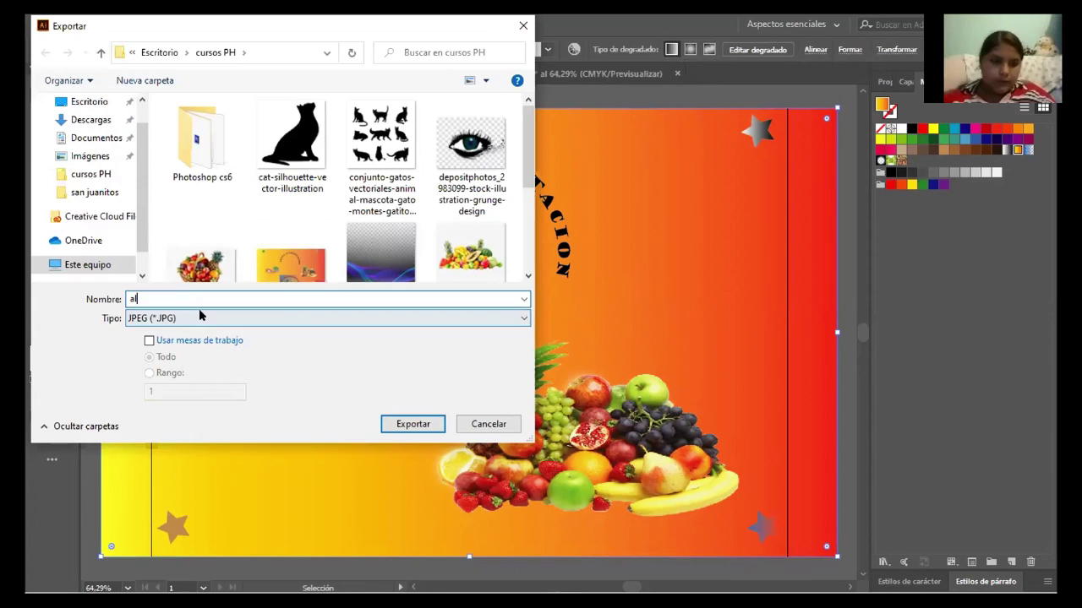
type("imentacion")
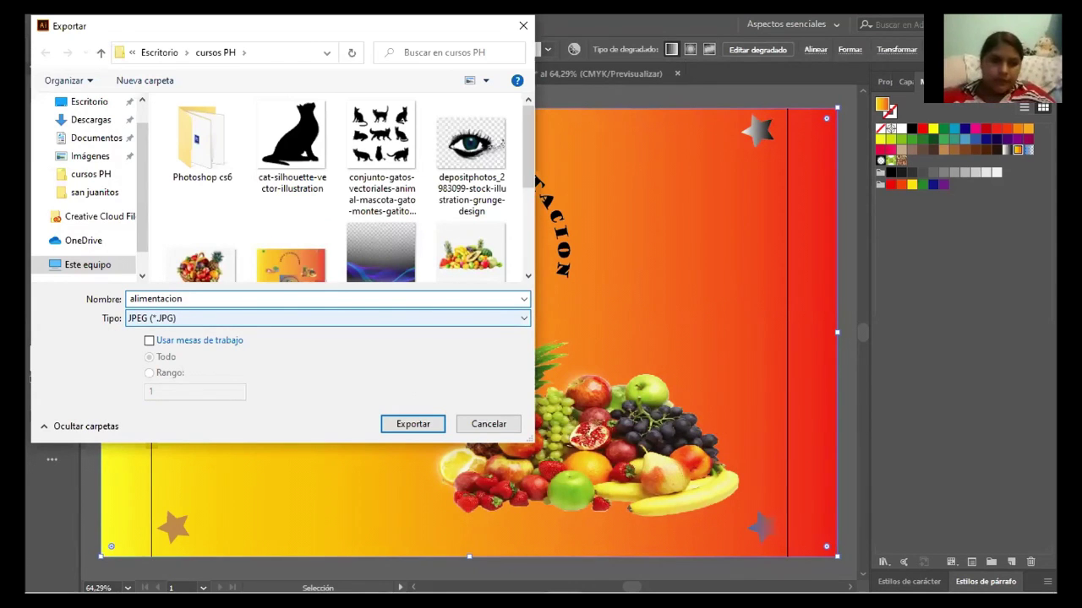
key("Return")
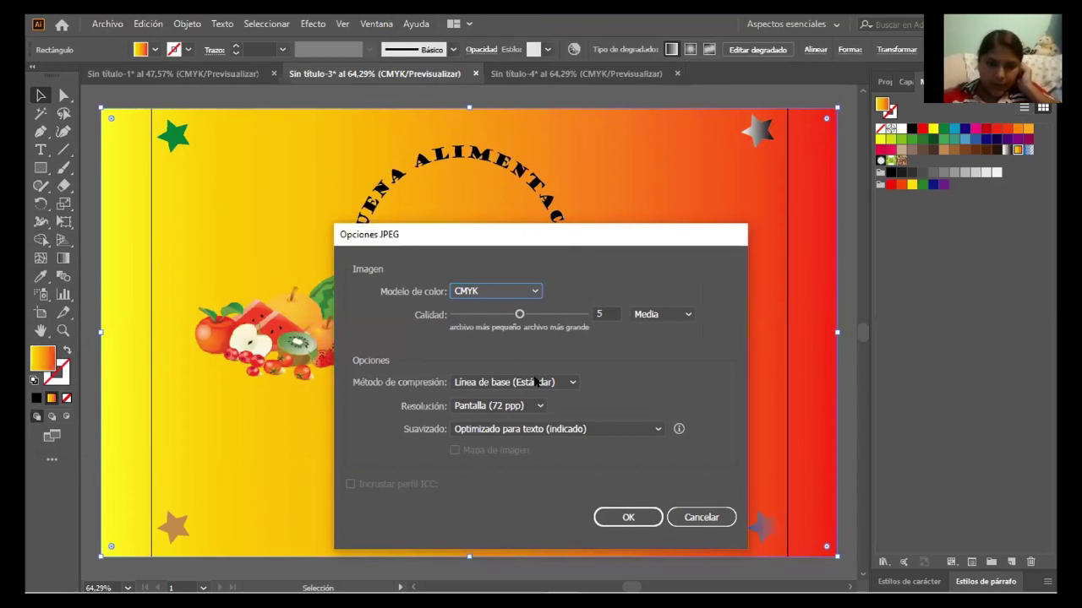
left_click(629, 518)
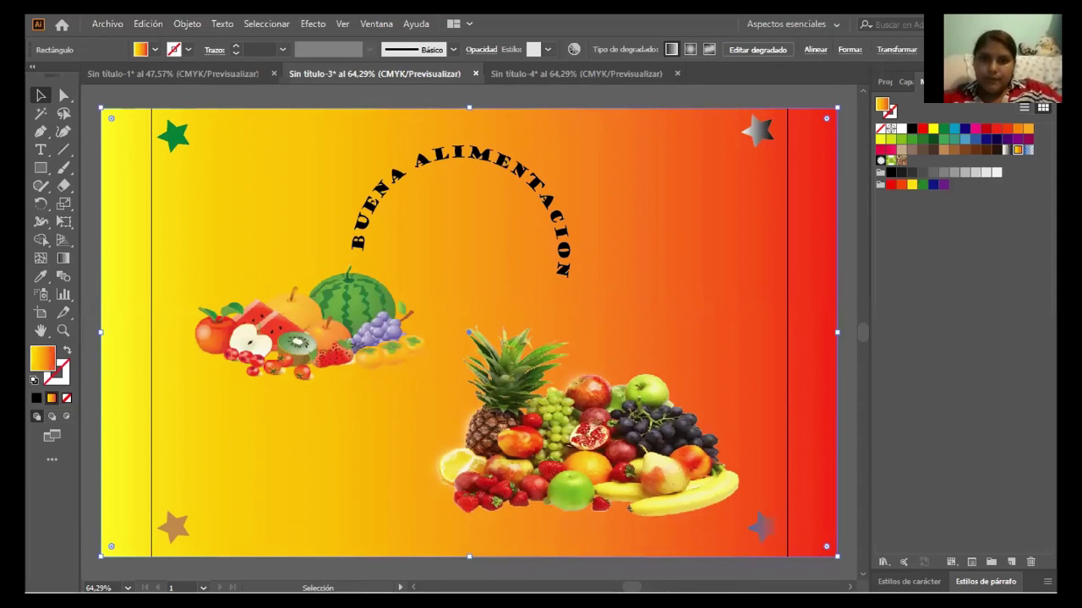
- Deselect the background rectangle so the finished poster shows unobstructed
left_click(670, 104)
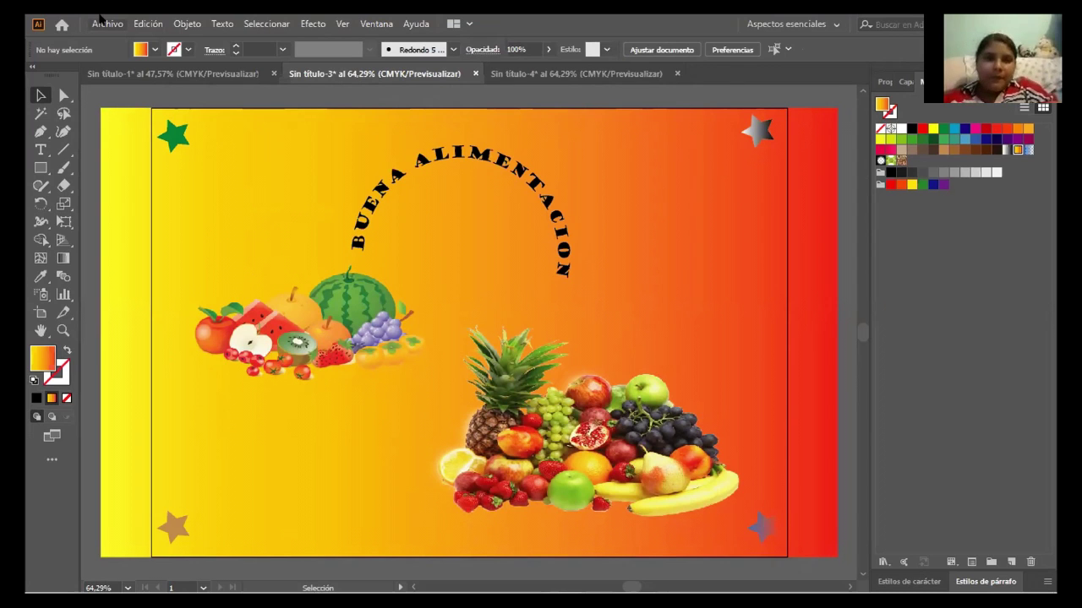
left_click(184, 78)
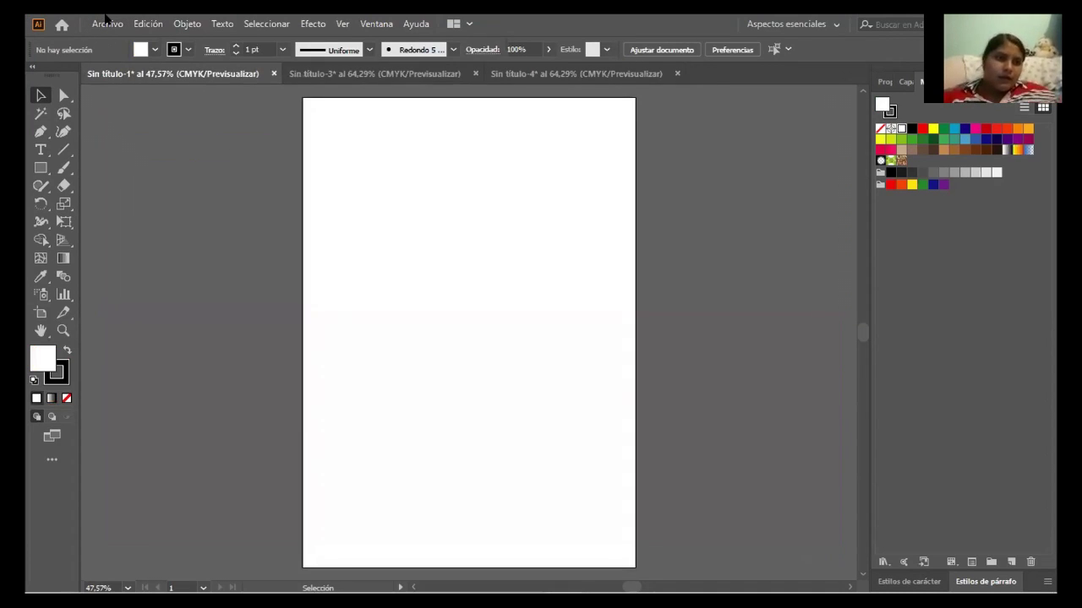
left_click(106, 22)
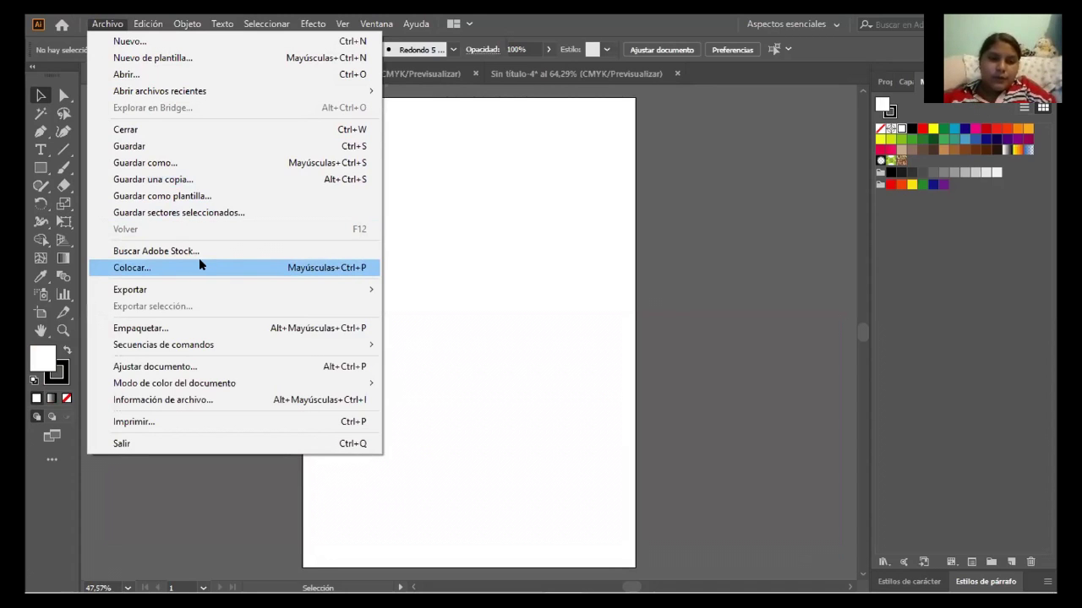
left_click(297, 268)
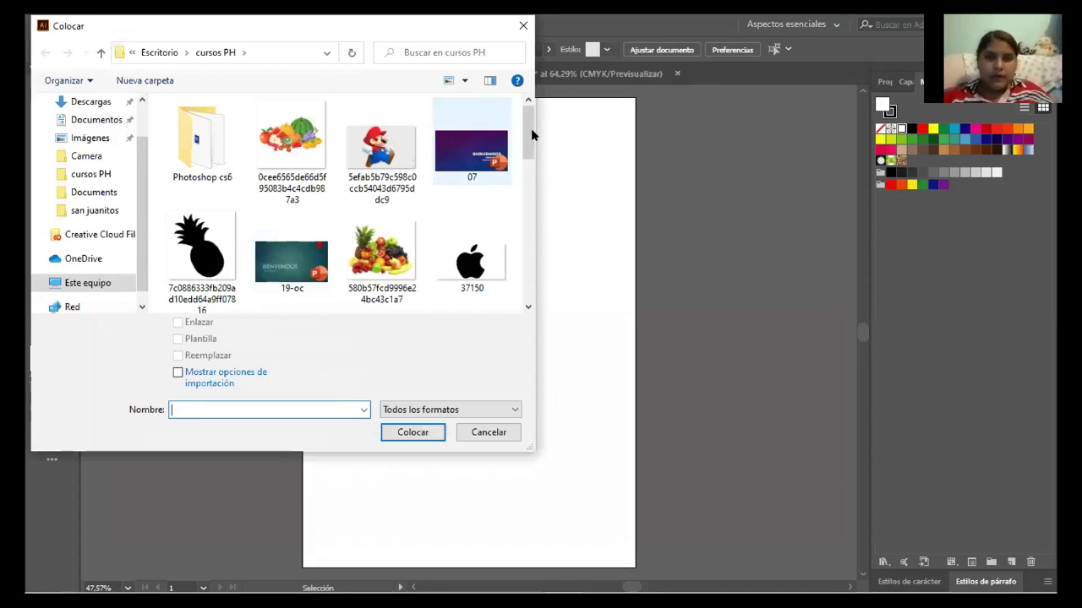
left_click_drag(527, 137, 527, 163)
scroll(527, 163, "up", 2)
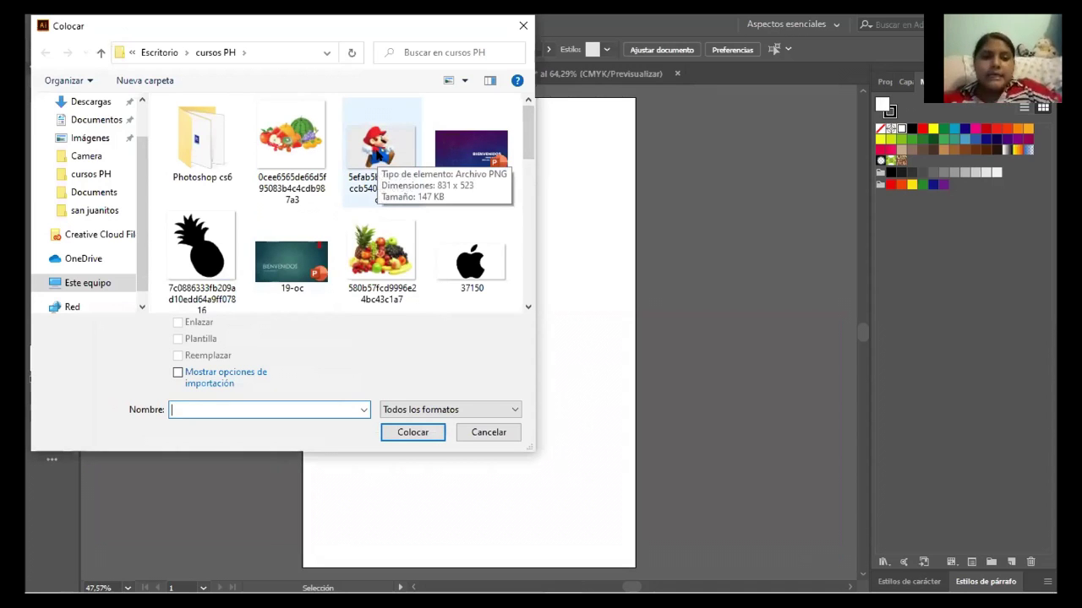
left_click(378, 154)
left_click(403, 433)
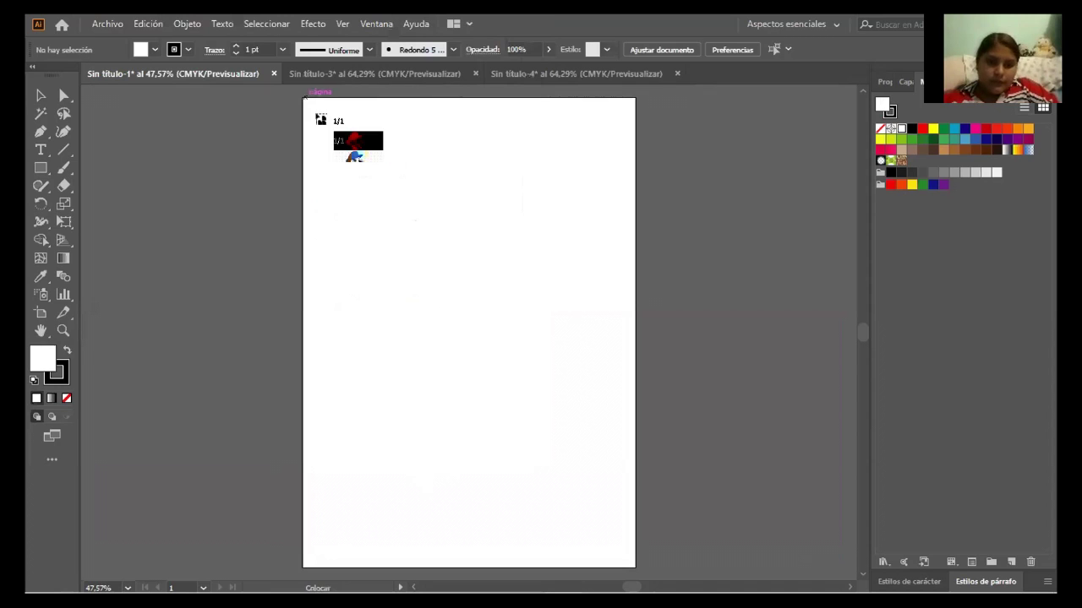
left_click(538, 491)
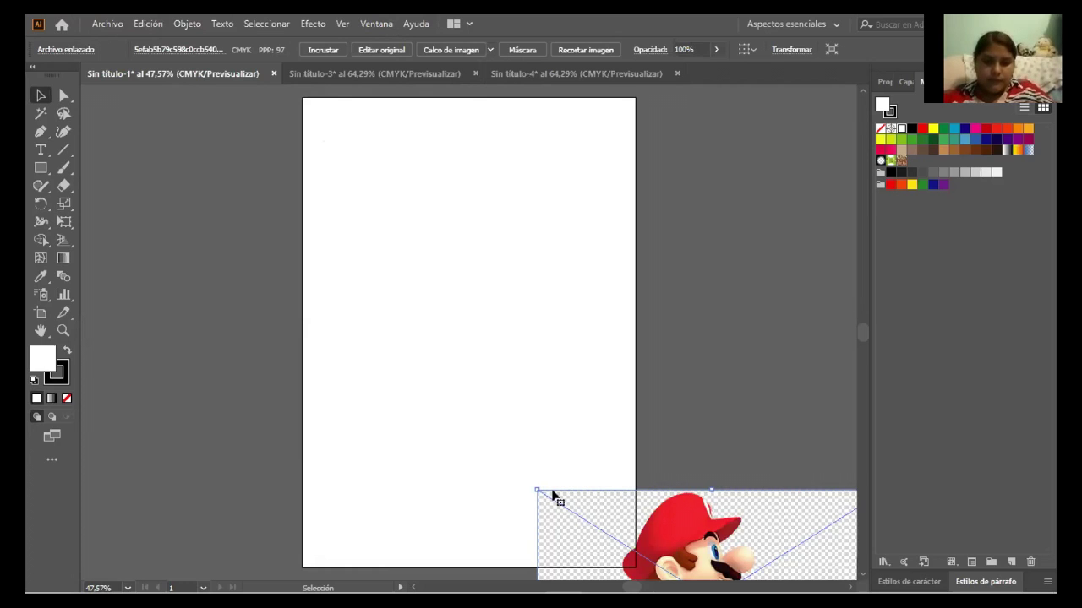
- Replace the Mario picture by placing it again as a linked image across the artboard's top
key("Delete")
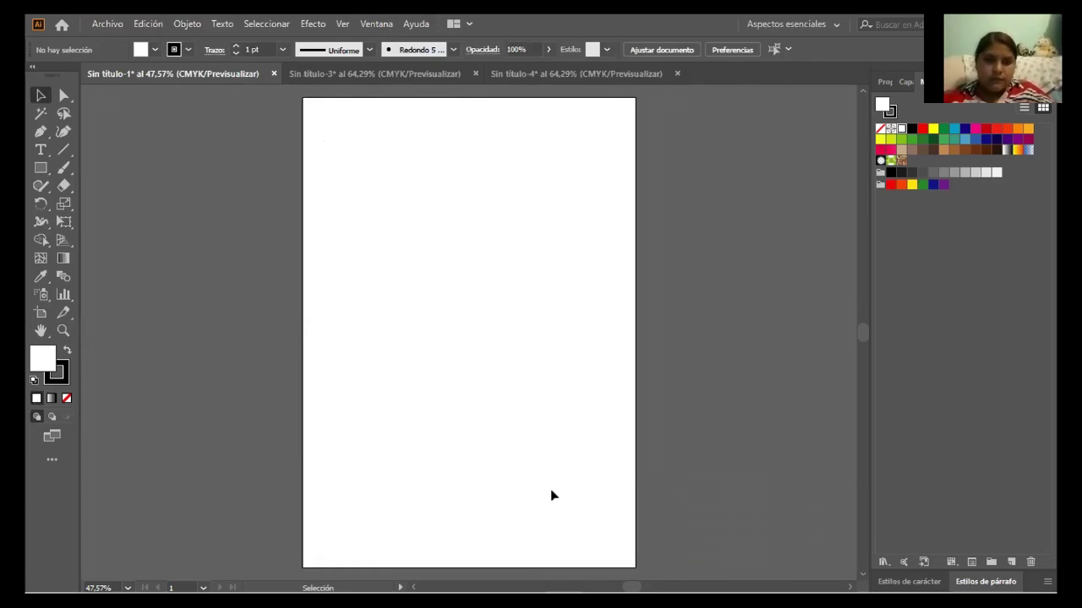
left_click(101, 23)
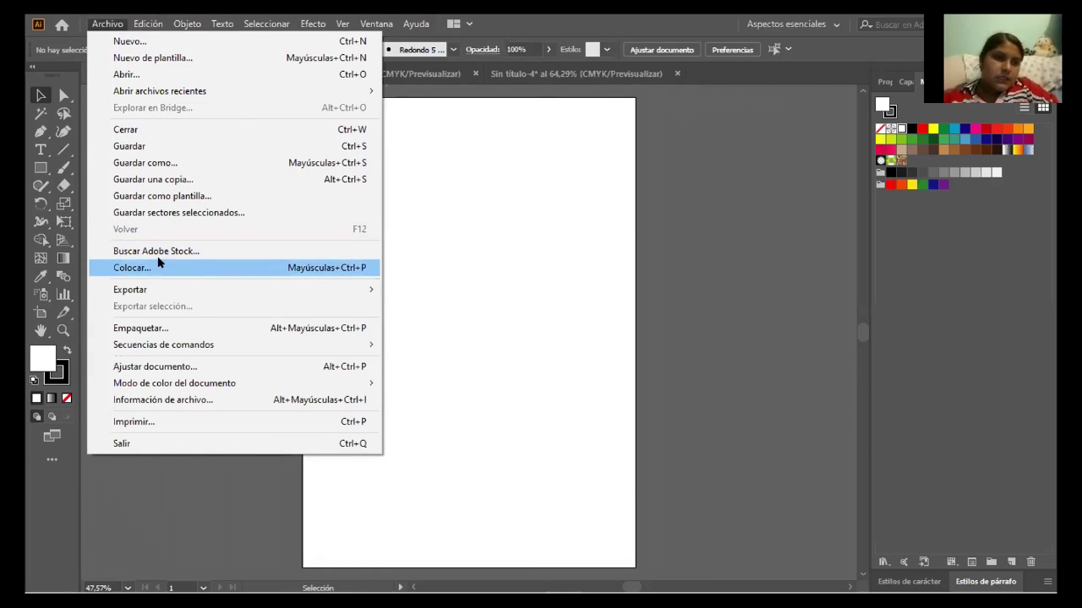
left_click(161, 264)
left_click(403, 176)
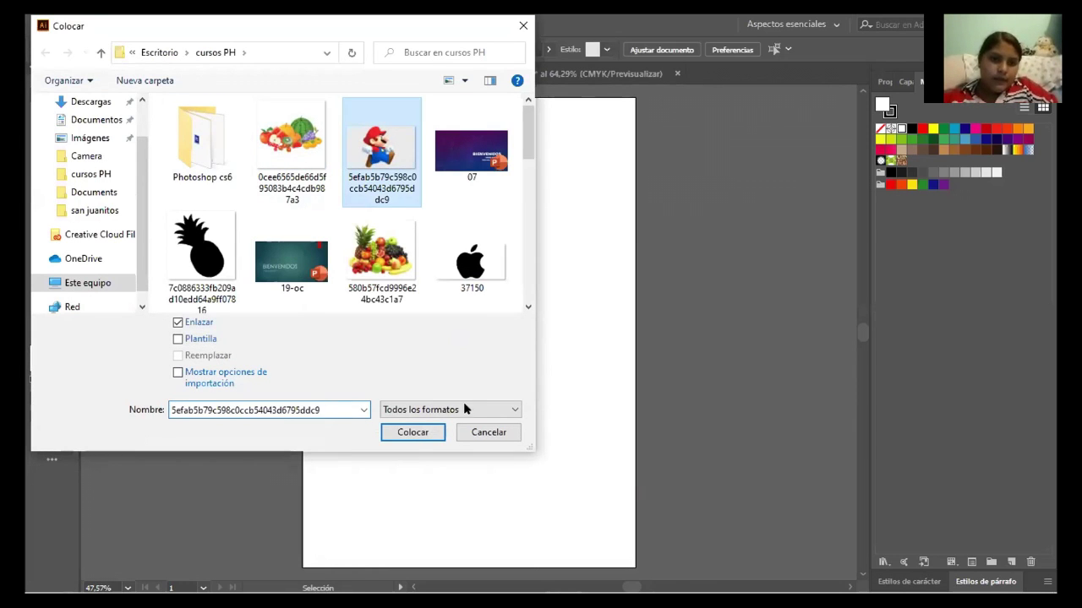
left_click(406, 432)
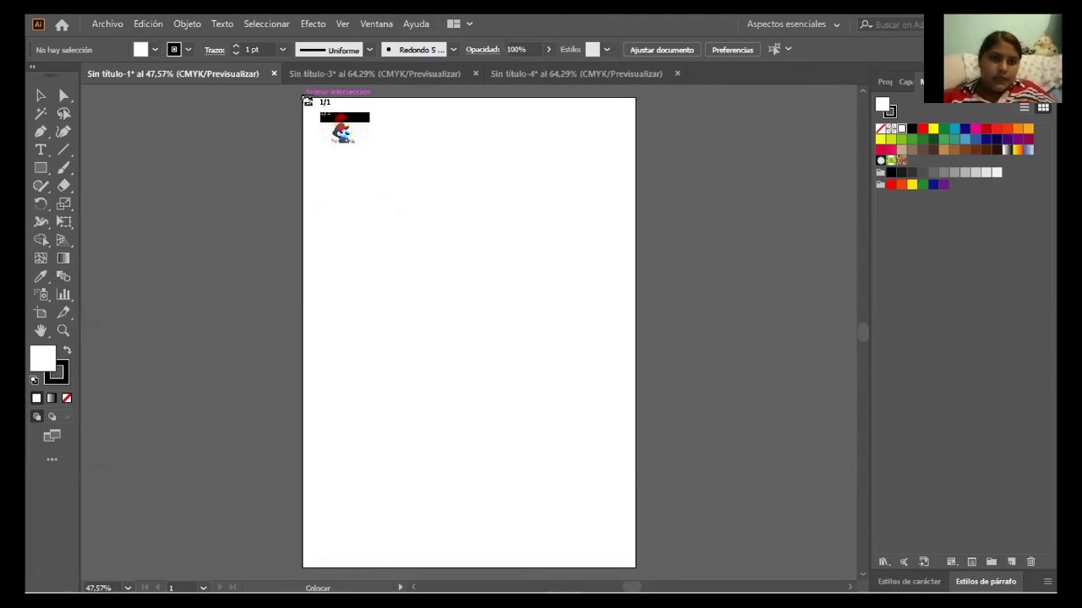
left_click_drag(302, 100, 308, 104)
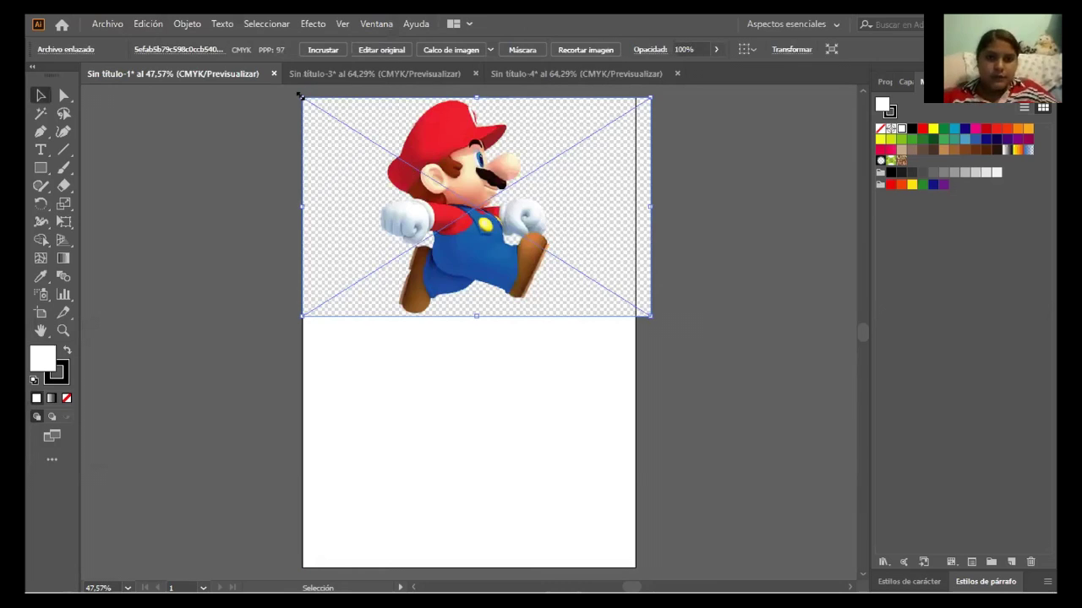
left_click(200, 145)
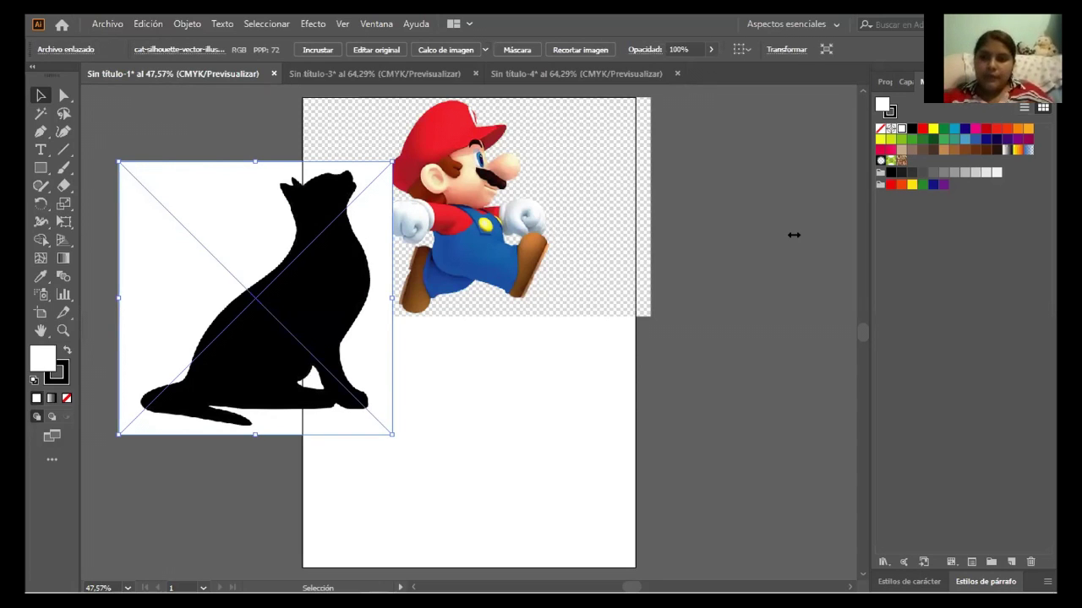
- Move and resize the black cat silhouette to fill the artboard's lower half
left_click_drag(259, 238, 425, 380)
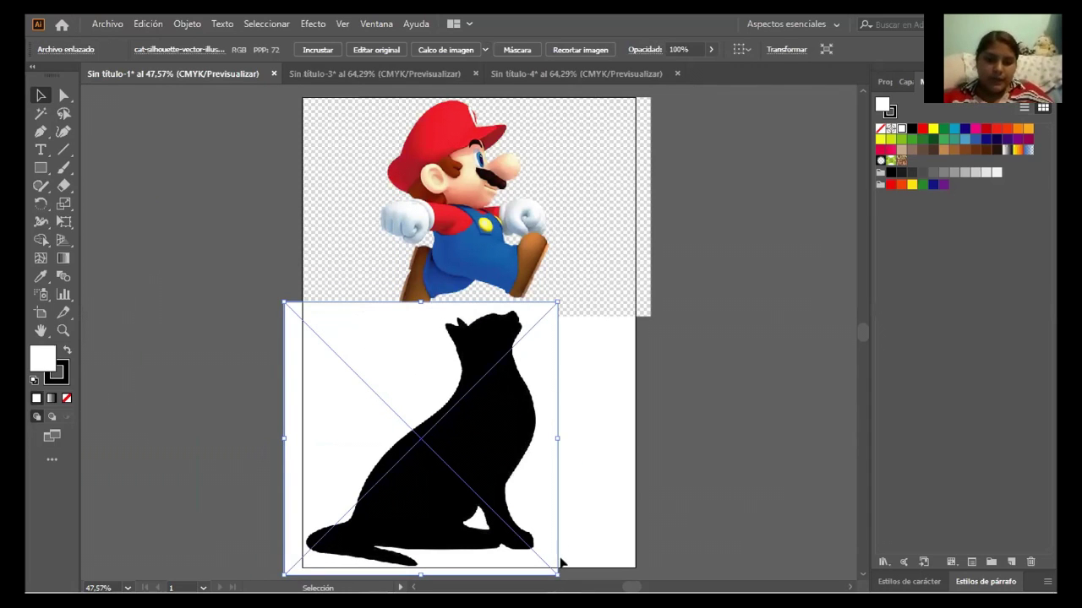
left_click_drag(558, 575, 517, 491)
left_click_drag(435, 425, 484, 439)
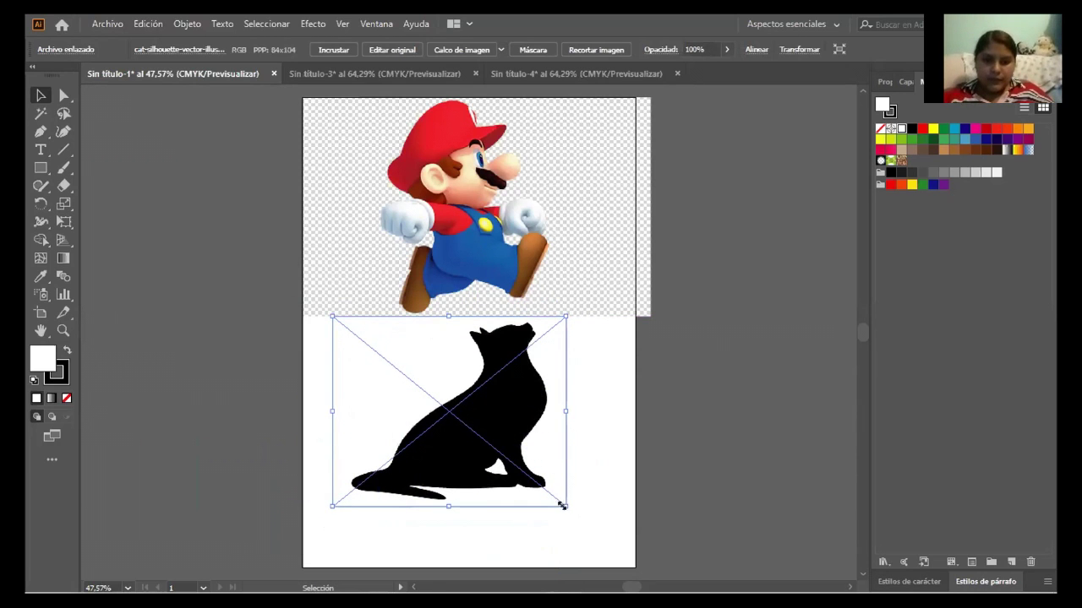
left_click_drag(566, 506, 630, 554)
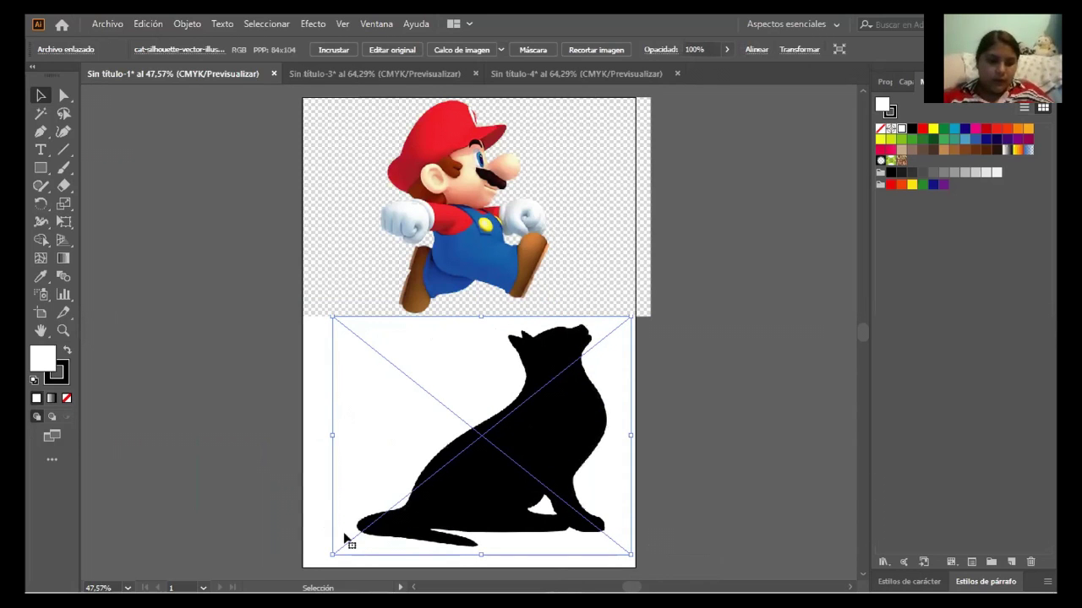
left_click_drag(297, 555, 274, 567)
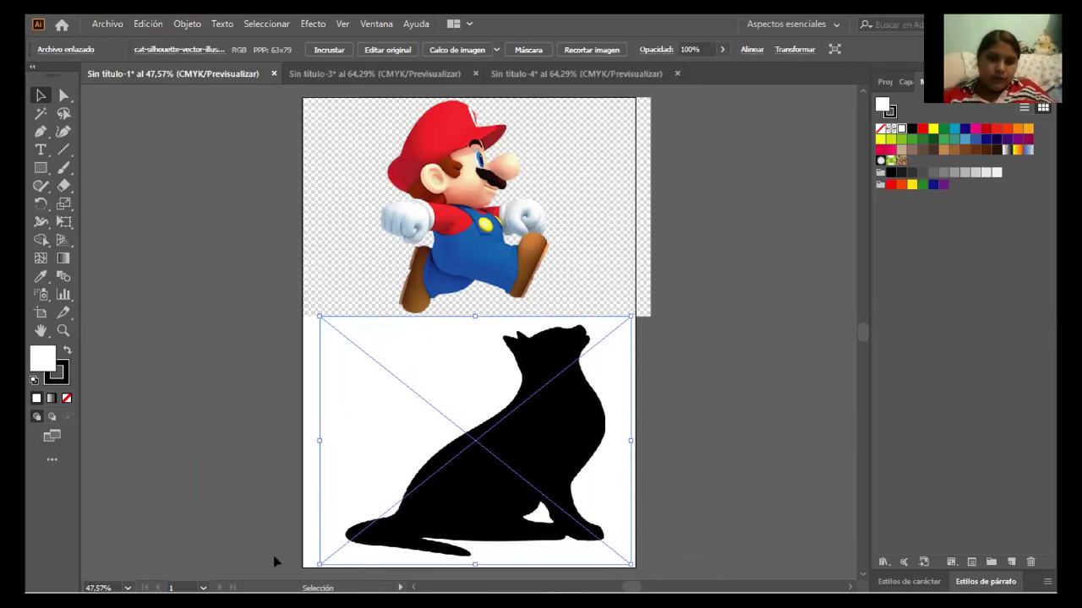
left_click(739, 404)
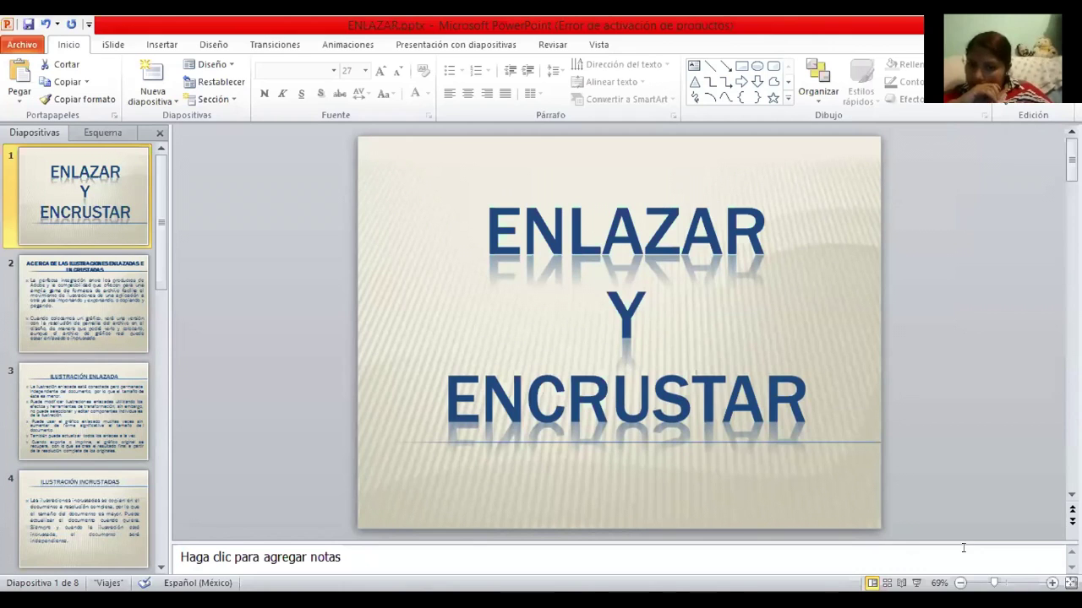
- Start the slide show from the beginning and advance to the 'ACERCA DE LAS ILUSTRACIONES ENLAZADAS E INCRUSTADAS' slide
key("F5")
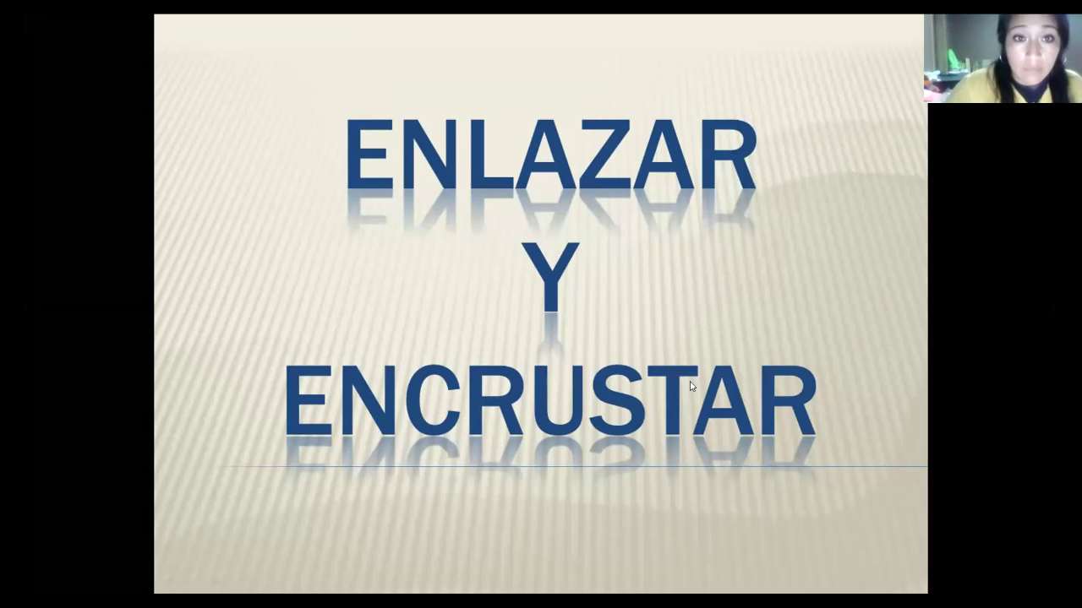
left_click(490, 327)
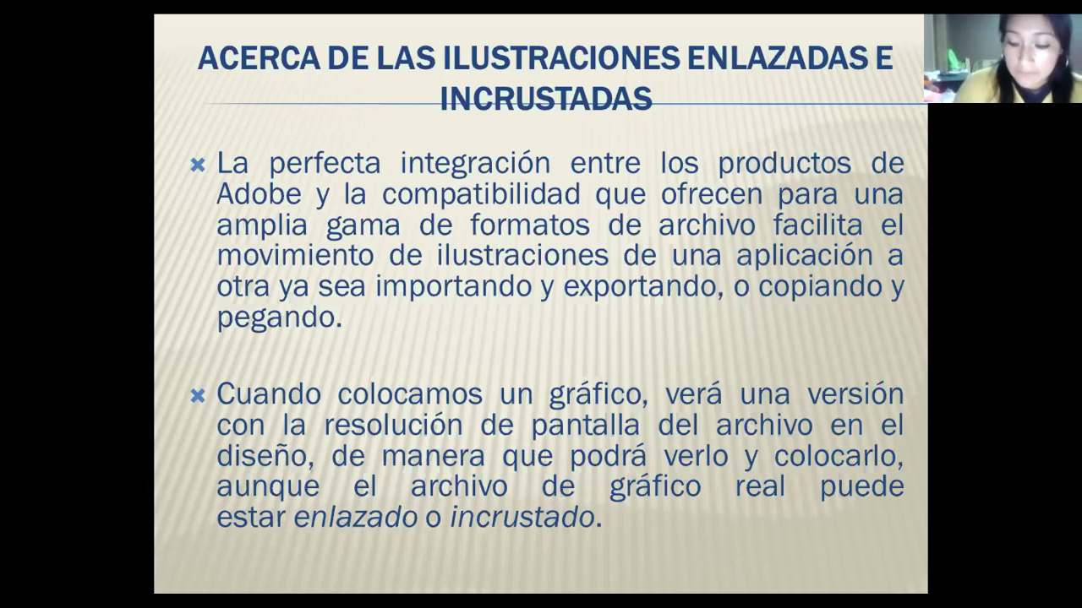
- Move the show forward to the 'ILUSTRACIÓN ENLAZADA' slide with its five linked-illustration properties
key("Right")
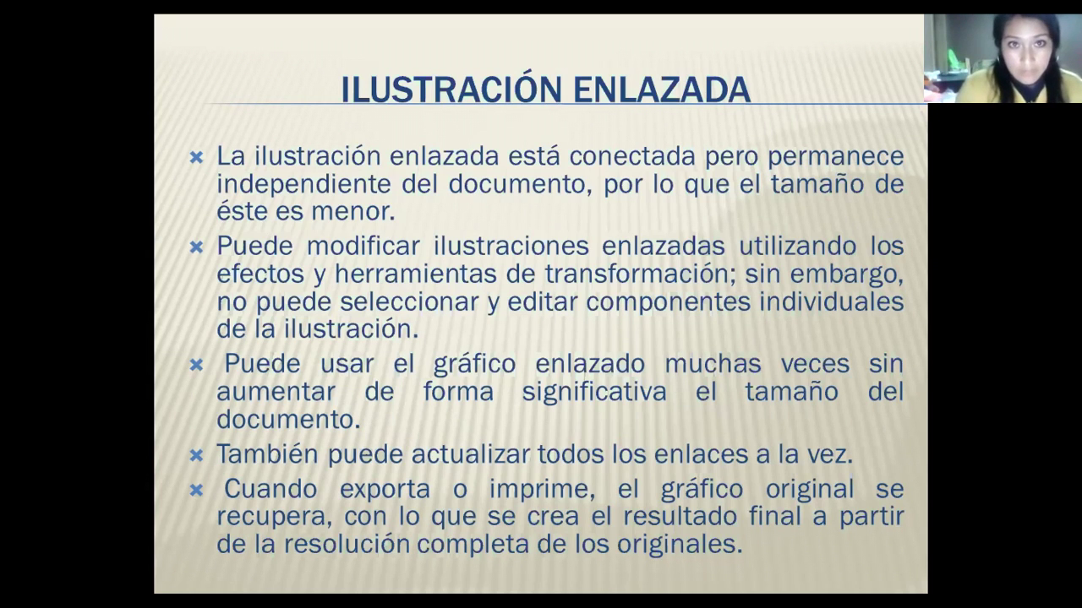
- Move the show forward to the 'ILUSTRACIÓN INCRUSTADAS' slide about embedded illustrations
key("Right")
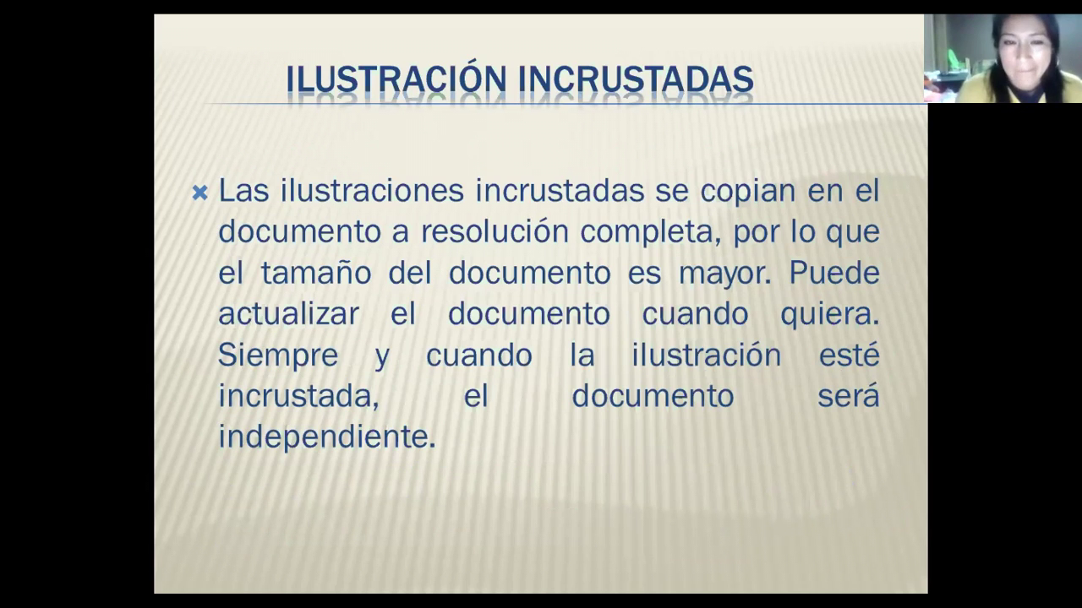
- Advance past the Enlaces panel slide to the 'INCRUSTAR UN ARCHIVO VINCULADO' slide
key("Right")
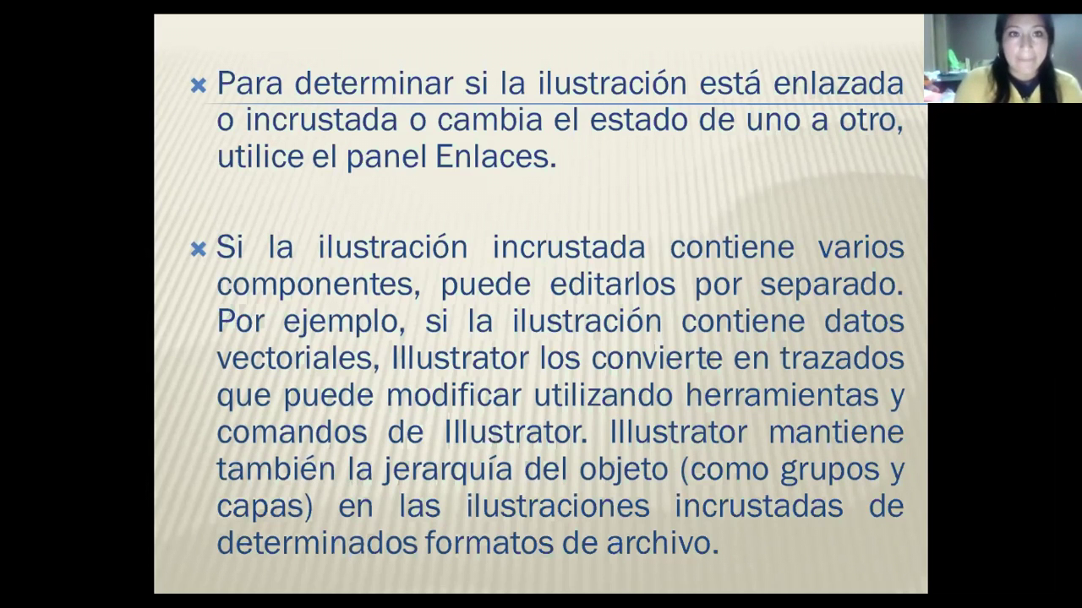
key("Right")
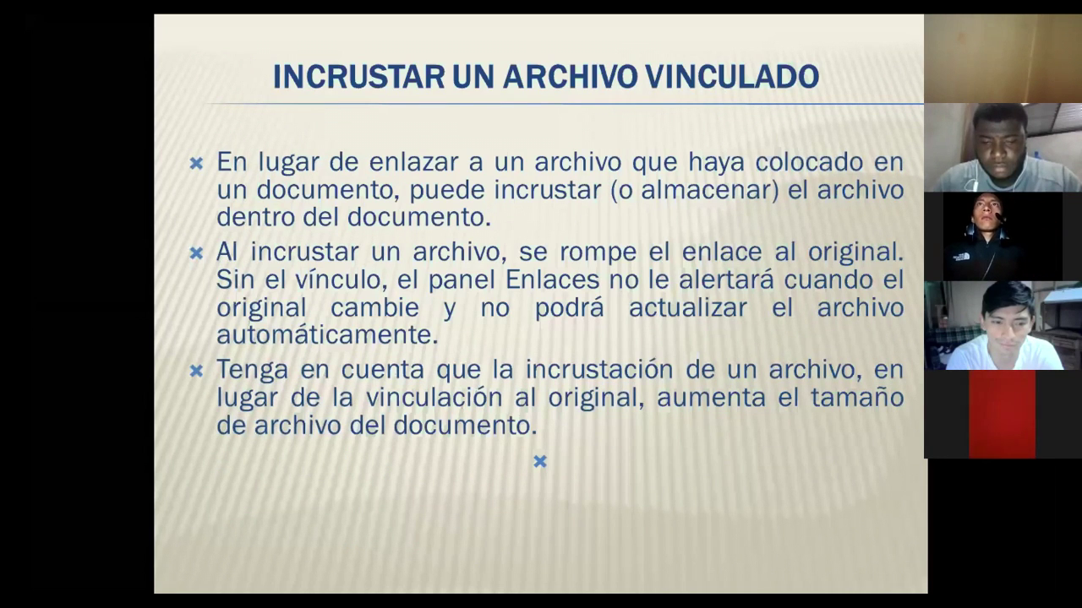
- Advance past 'EDICIÓN DE ILUSTRACIONES ORIGINALES' to the Panel Enlaces overview slide with its Links panel example
key("Right")
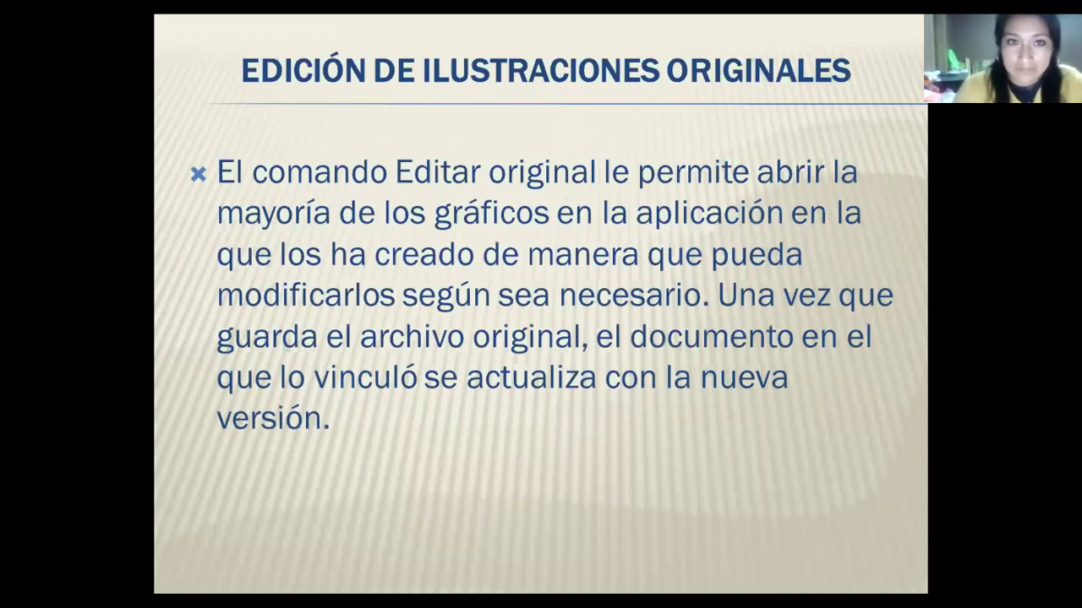
key("Right")
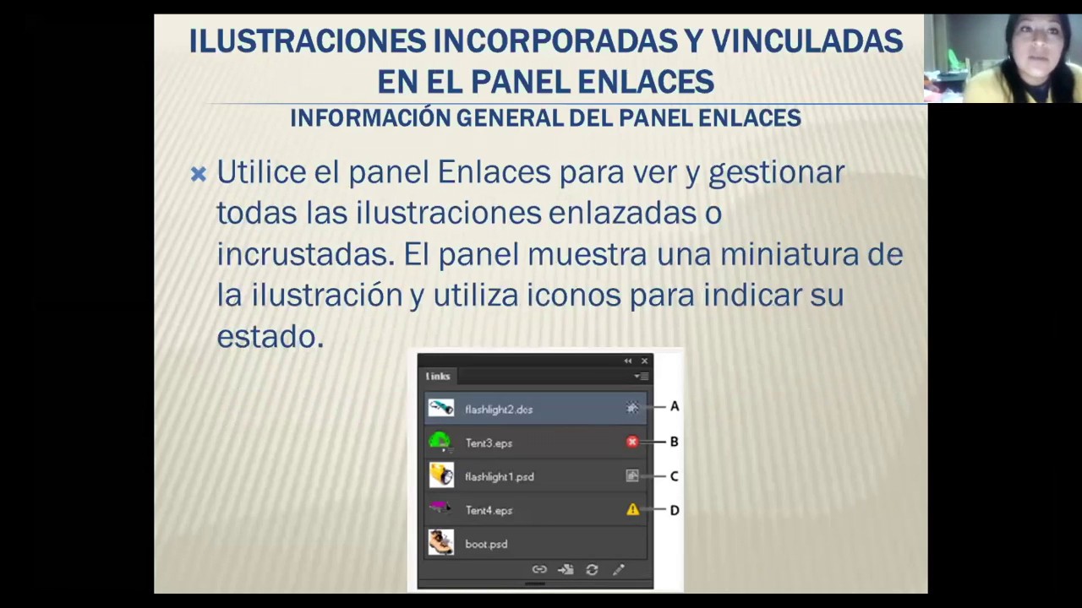
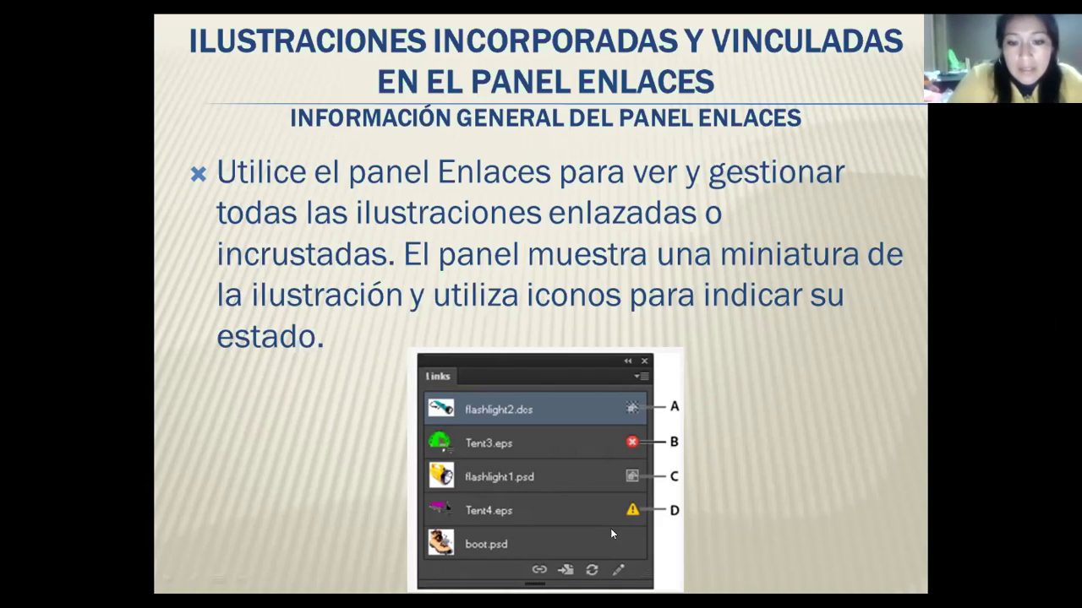
- End the PowerPoint slideshow and step back to the Links panel slide
left_click(721, 464)
key("Left")
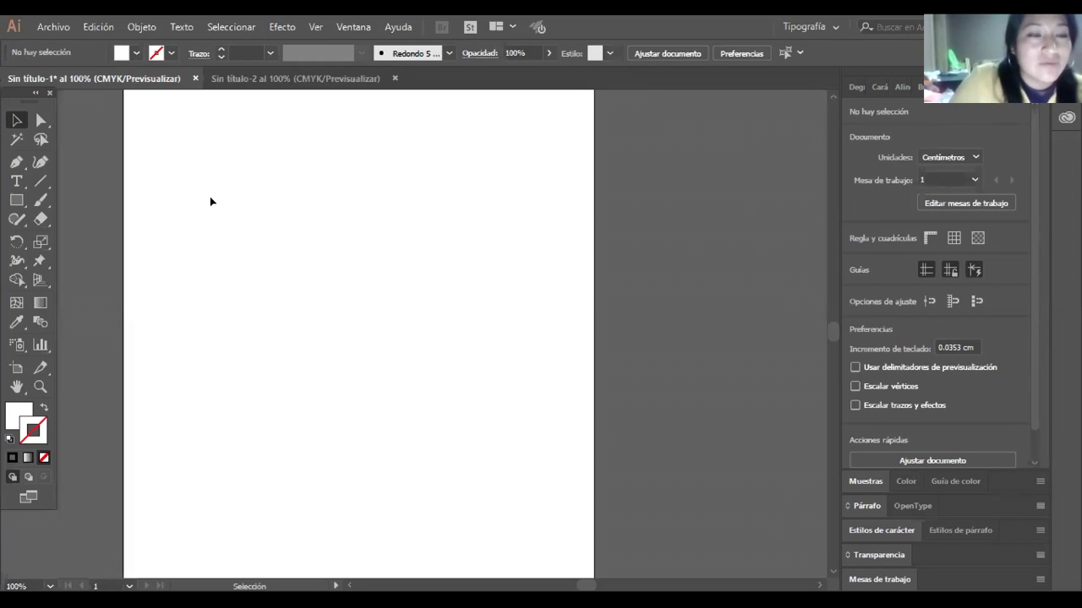
- Place natural.jpg from the fotos 3 folder as an embedded image, with Enlazar unchecked
left_click(53, 27)
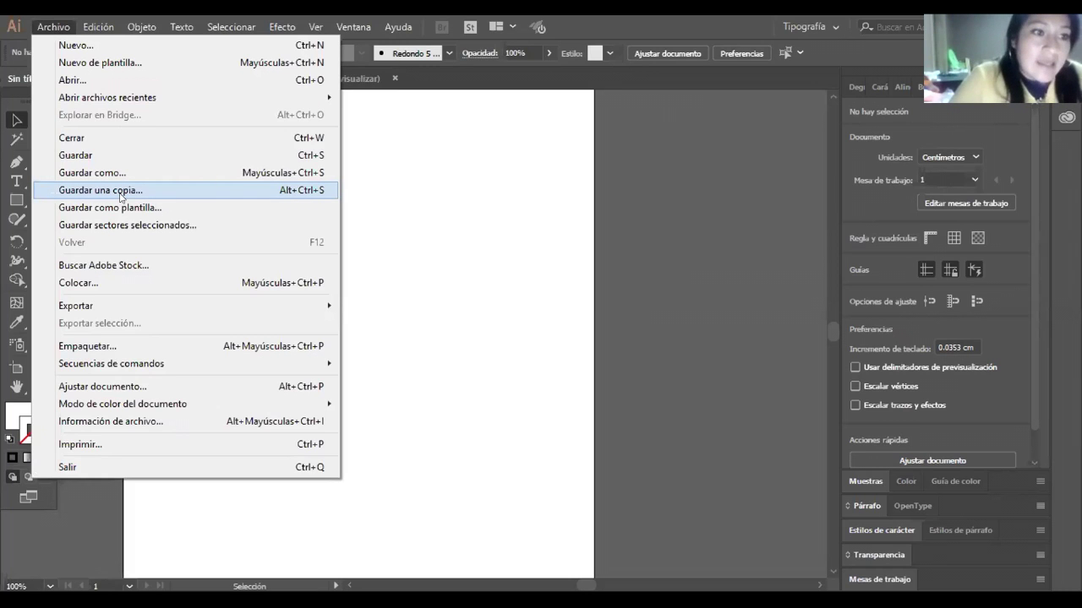
left_click(66, 284)
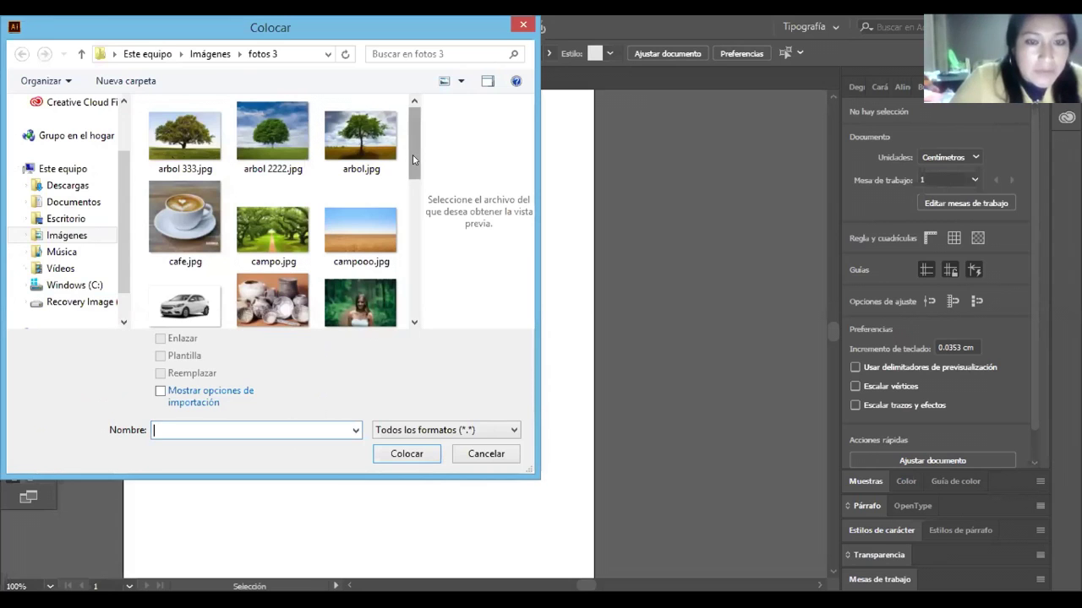
scroll(413, 155, "down", 1)
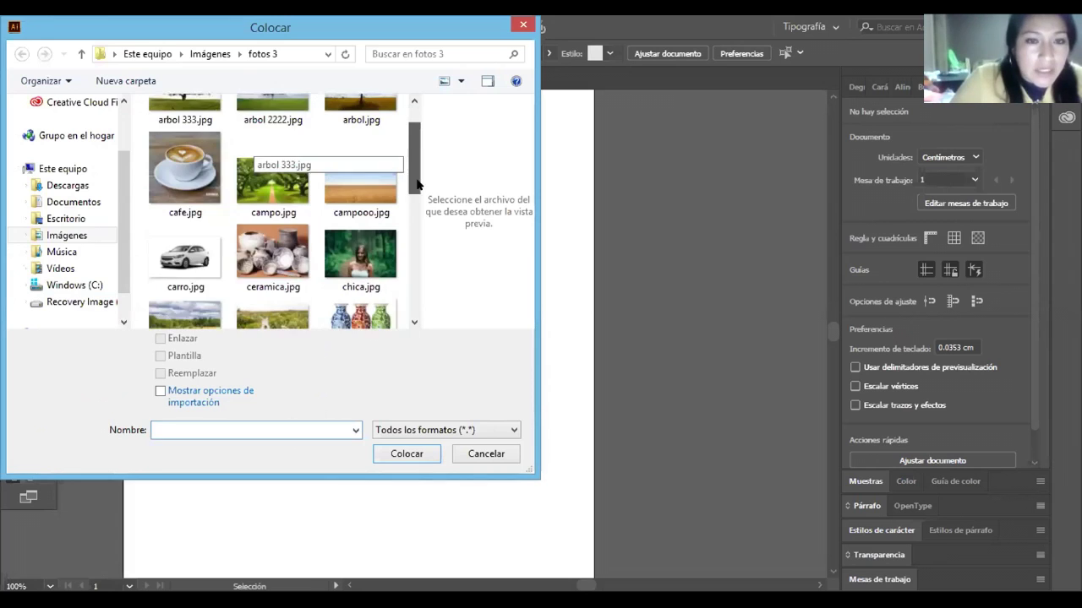
left_click(414, 321)
left_click(414, 322)
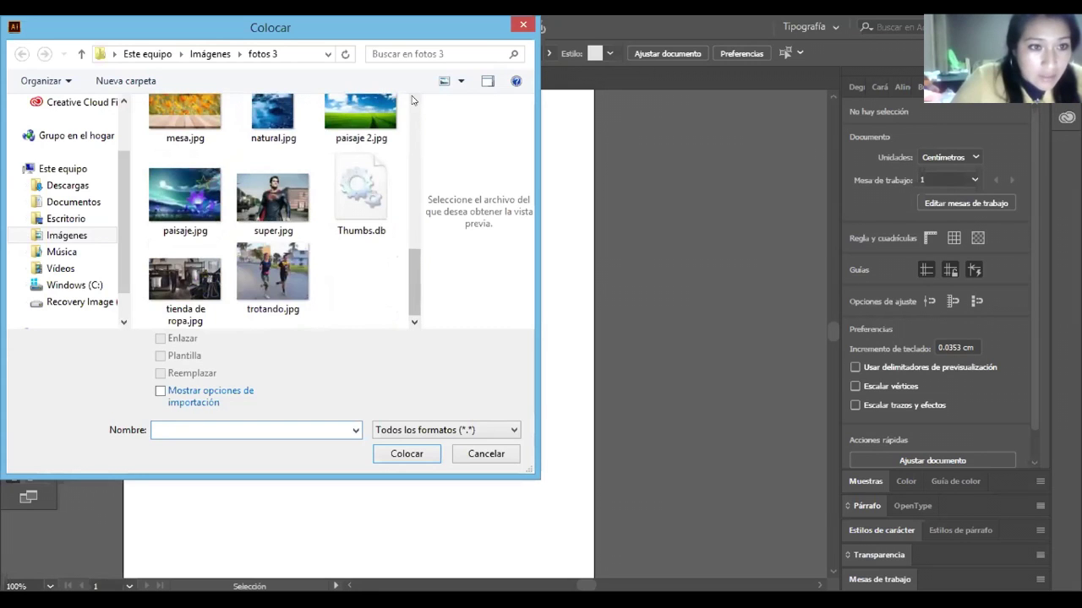
left_click(414, 101)
left_click(414, 101)
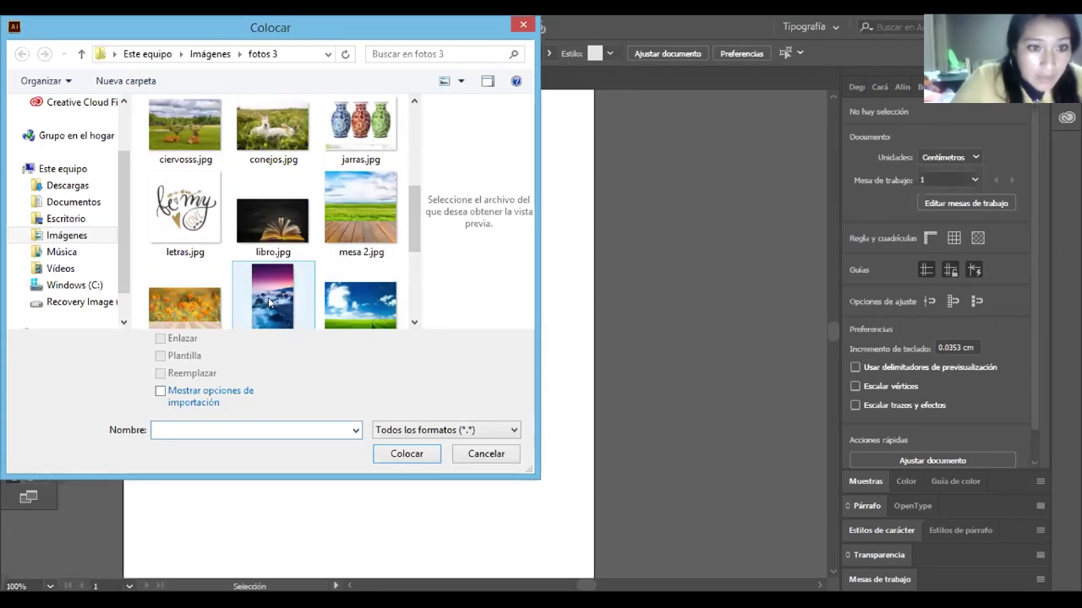
left_click(268, 298)
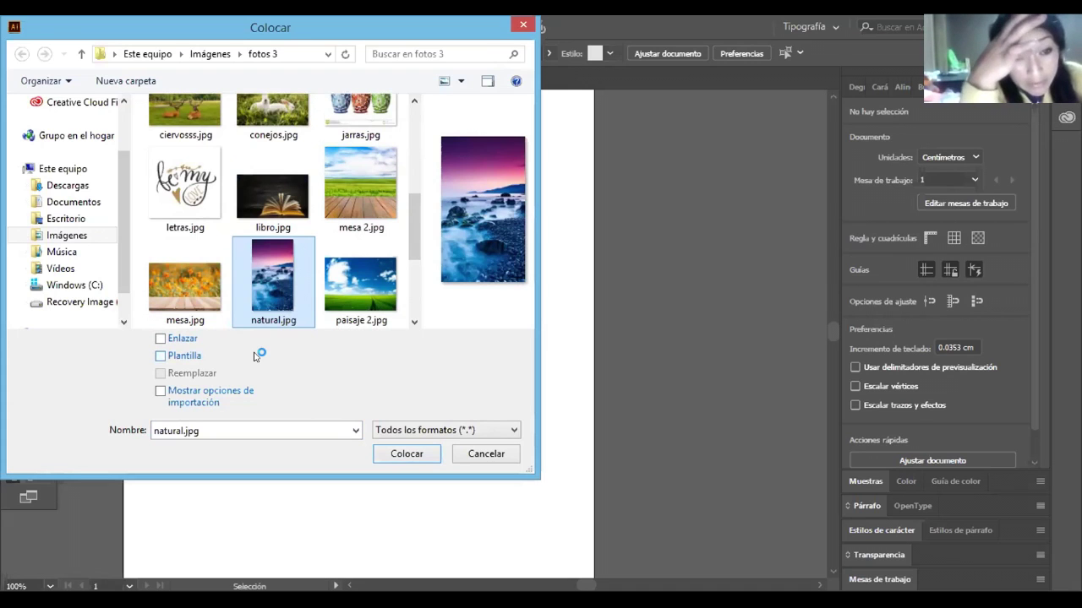
left_click(159, 339)
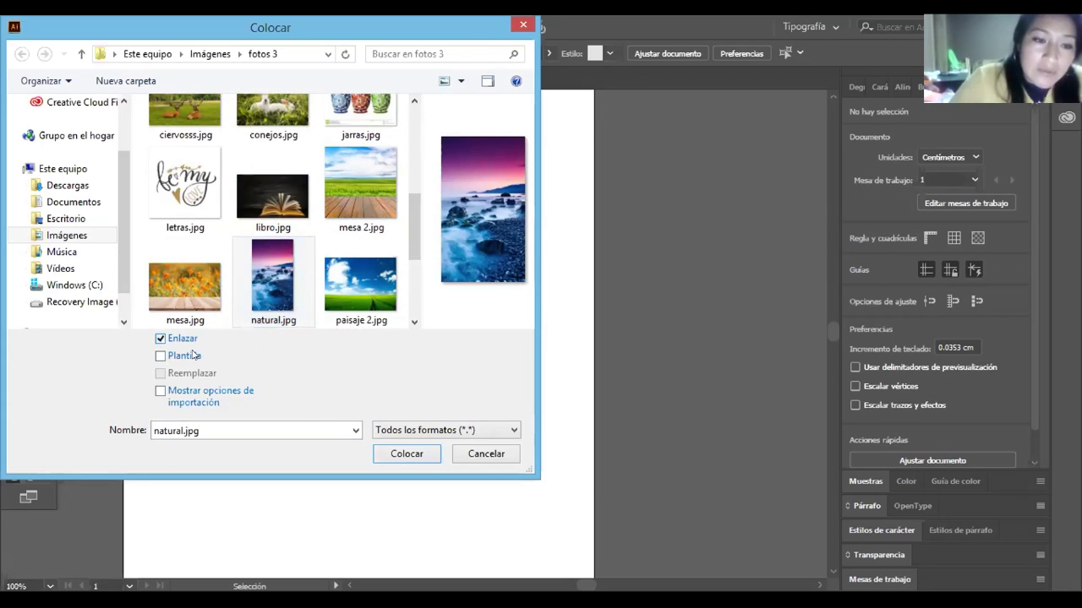
key("space")
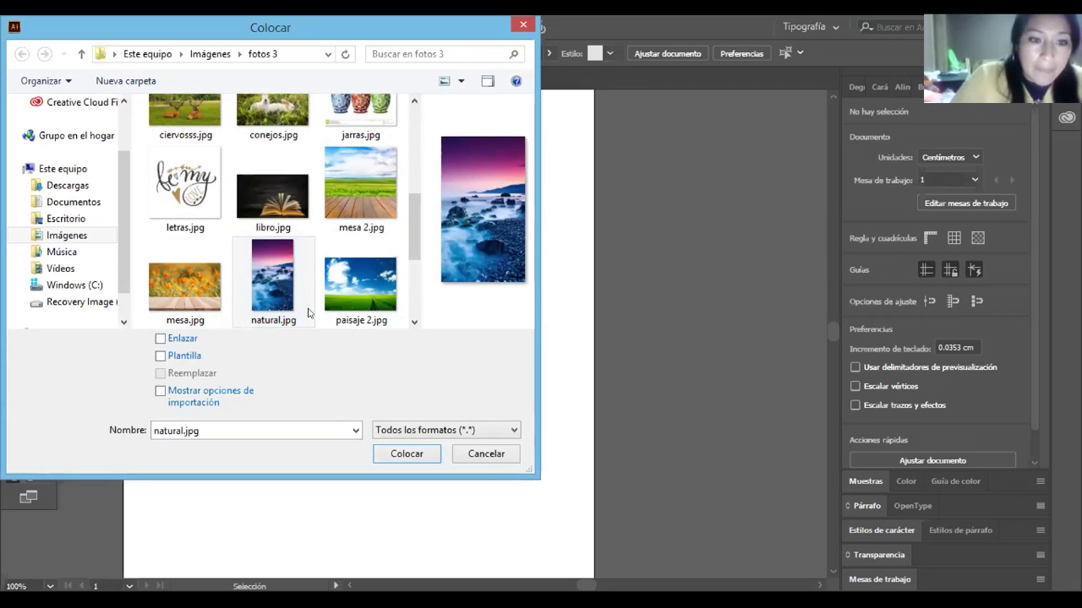
left_click(406, 454)
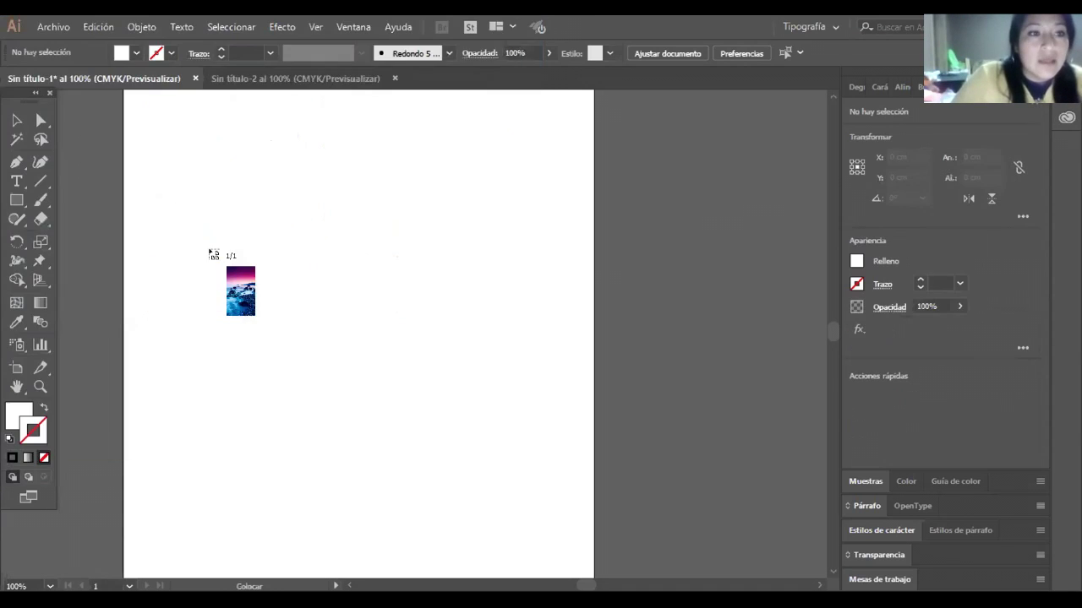
- Drag natural.jpg onto the artboard's left side at about 8.8 × 13.9 cm, then deselect
left_click_drag(162, 175, 411, 454)
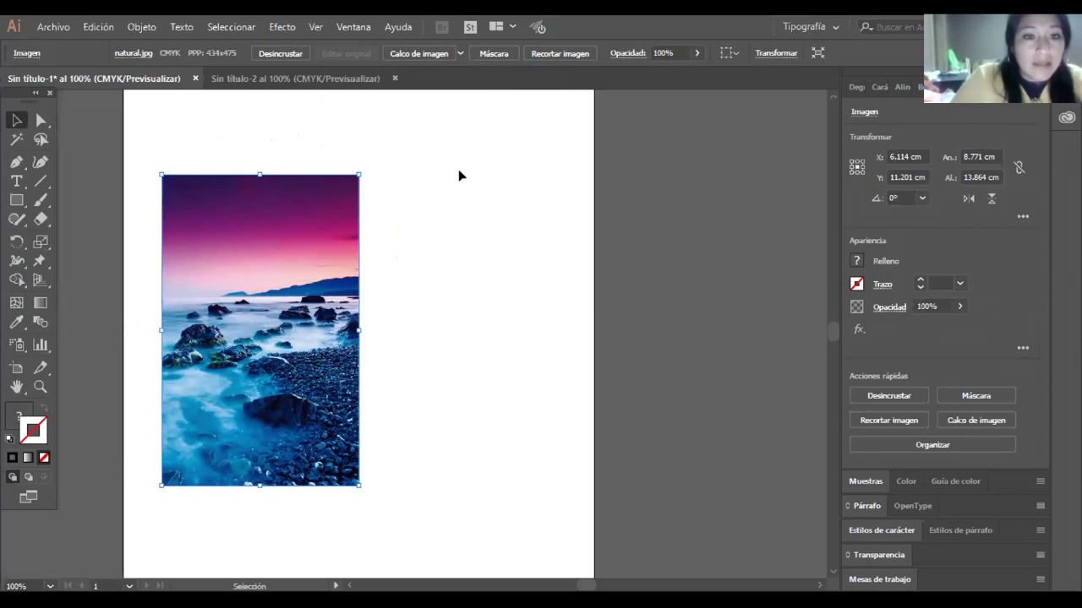
left_click(382, 299)
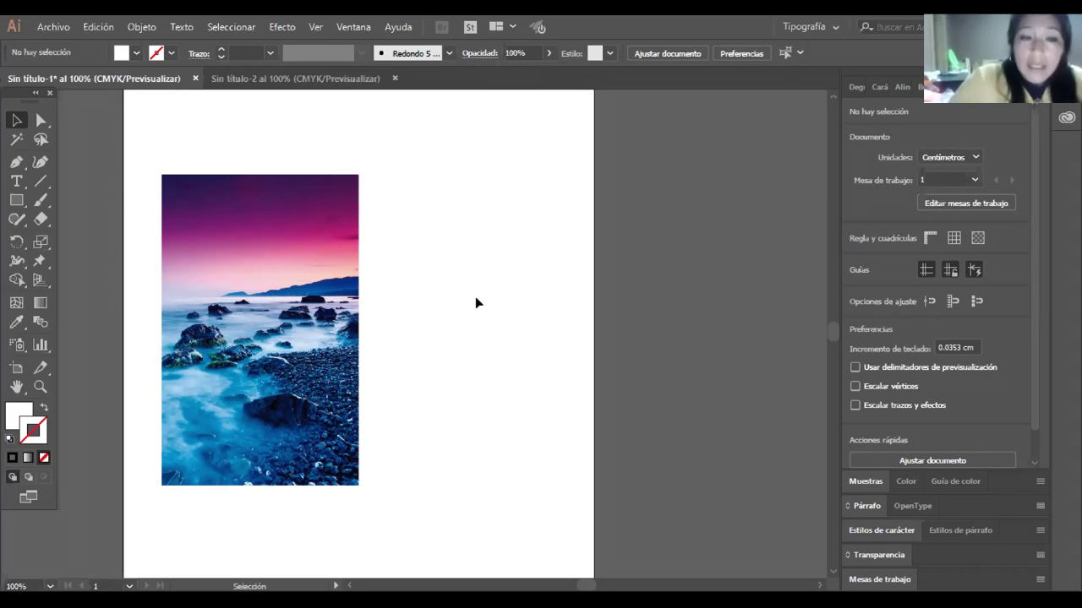
- Open the Enlaces panel from Ventana and click natural.jpg's embedded-status icon
left_click(346, 26)
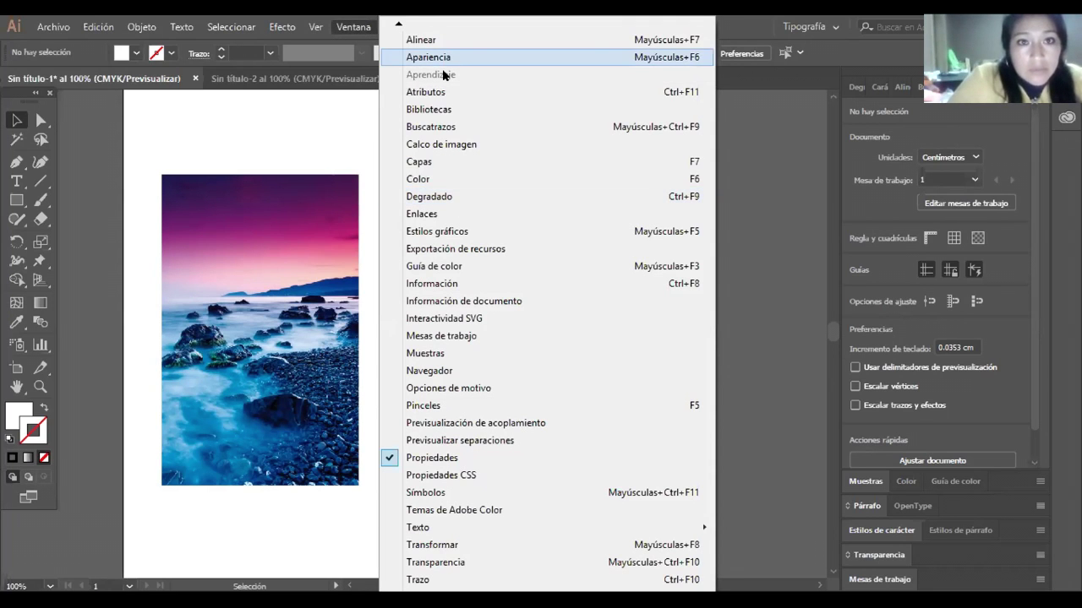
left_click(437, 215)
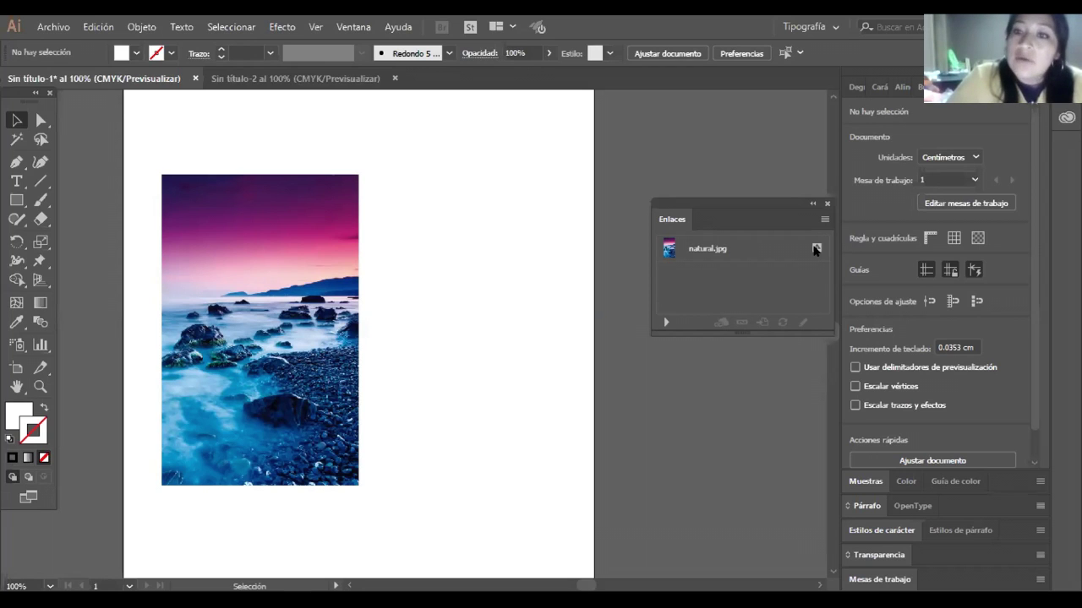
left_click(815, 247)
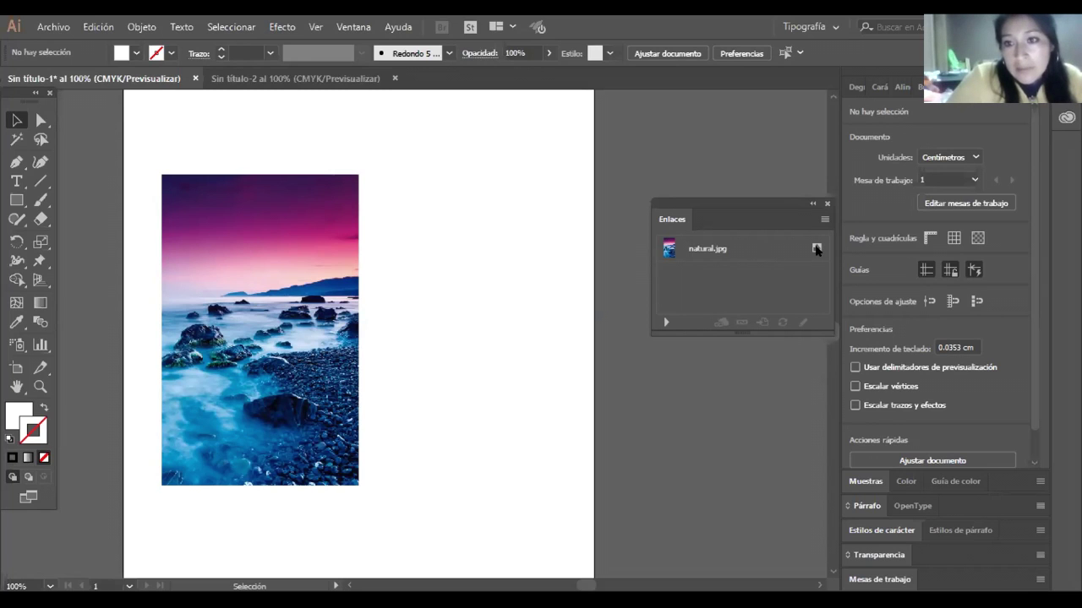
left_click(816, 248)
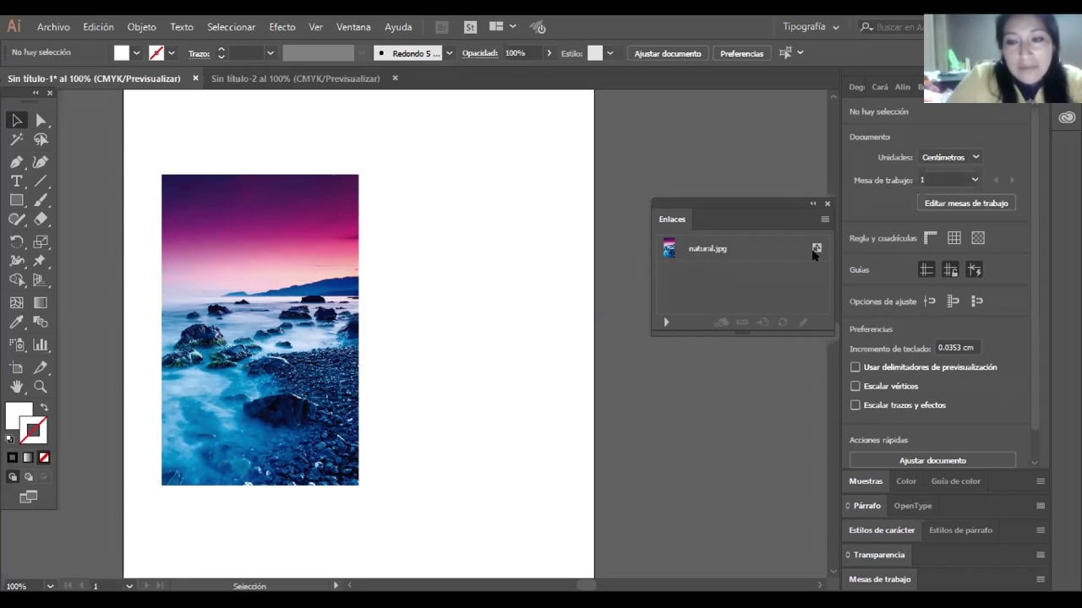
left_click(817, 251)
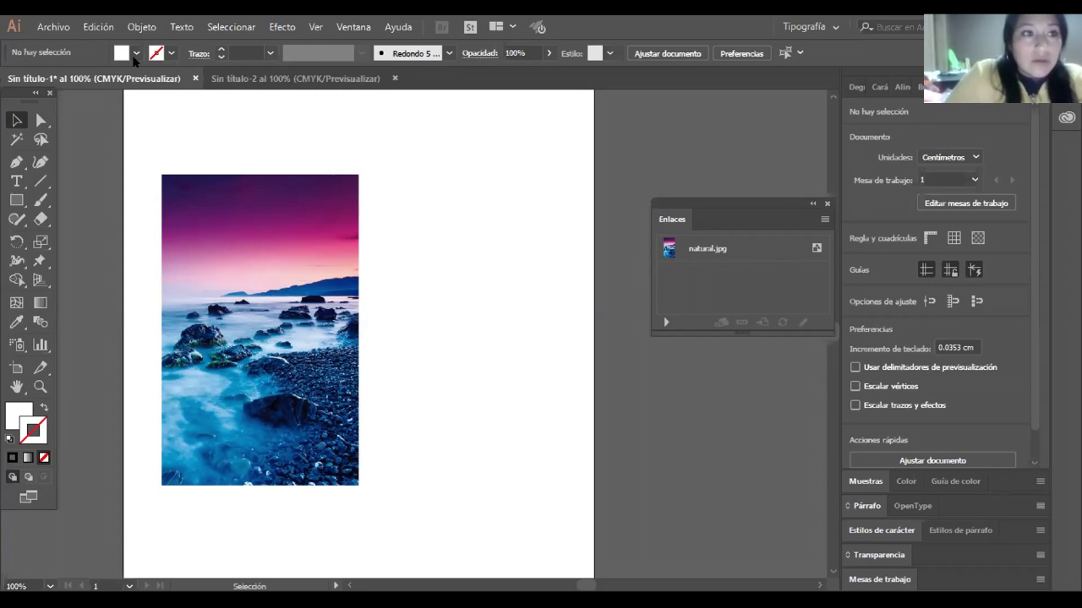
- Place natural.jpg again, this time with Enlazar checked so it is linked
left_click(53, 25)
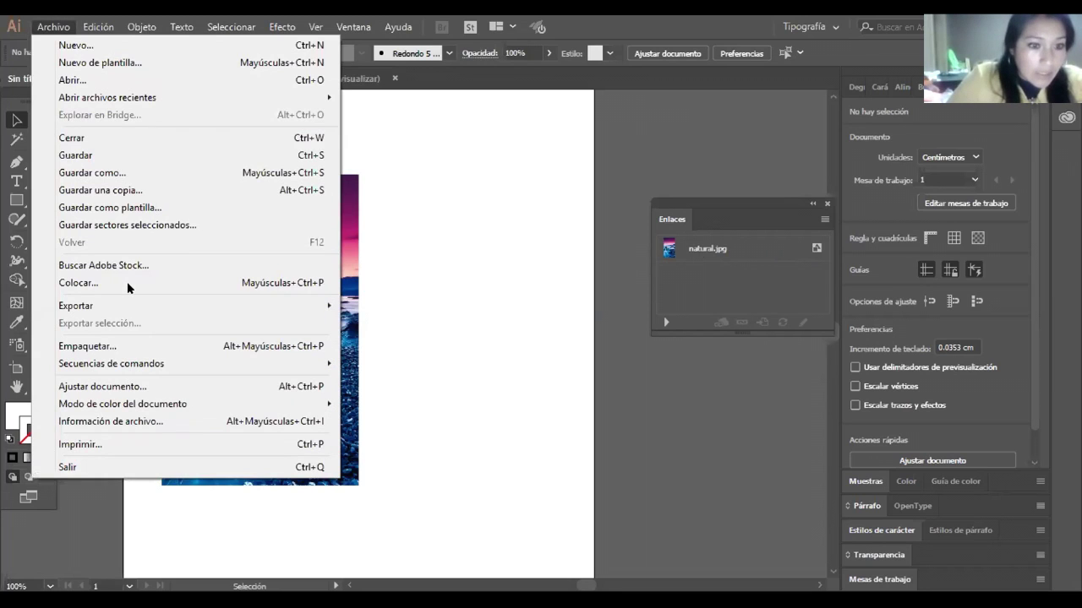
left_click(127, 286)
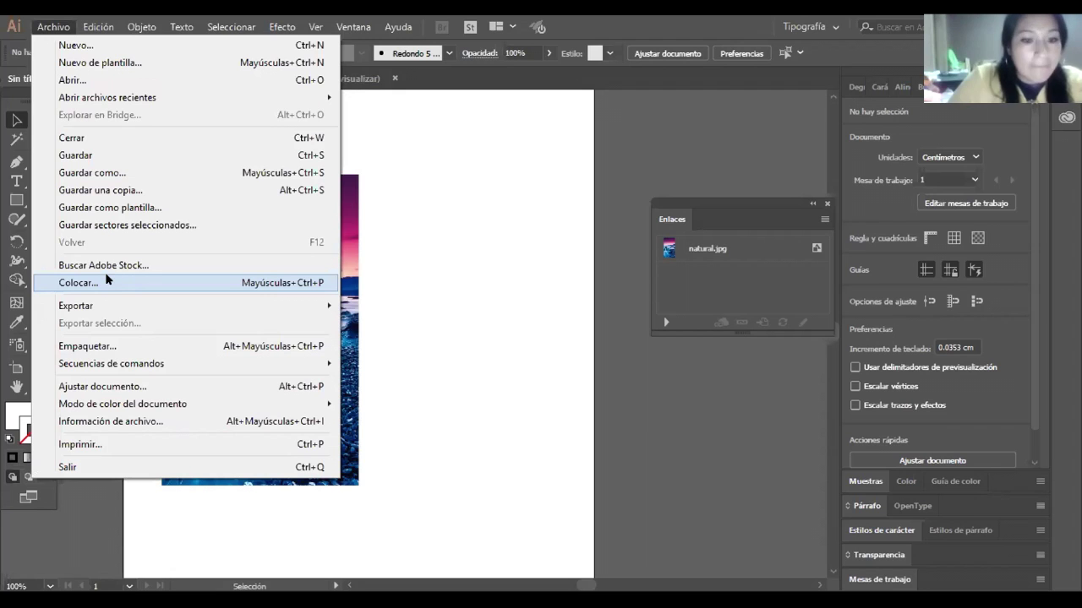
scroll(411, 253, "down", 5)
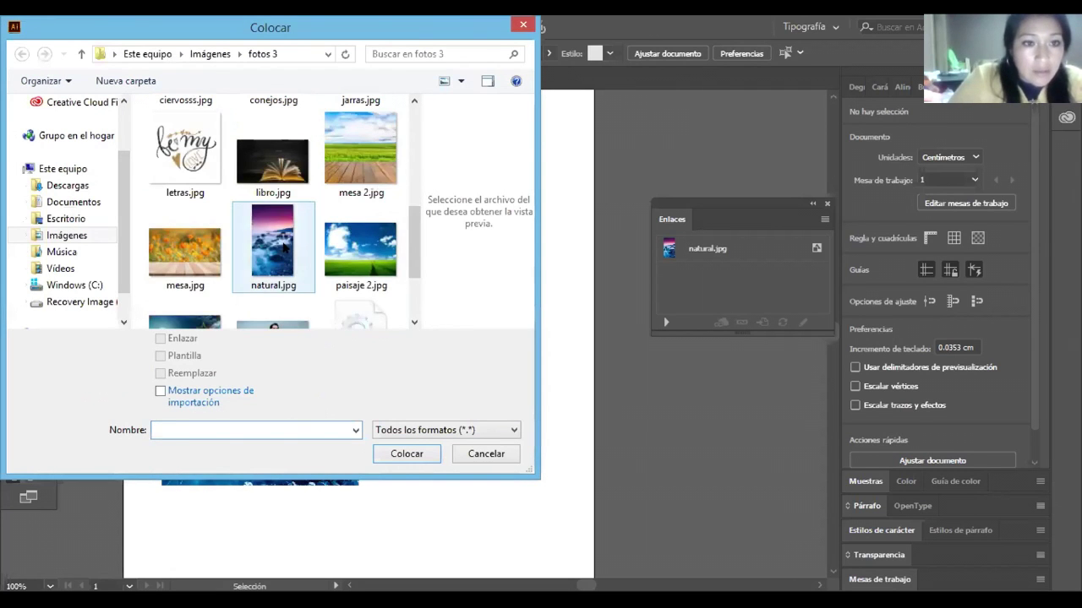
left_click(280, 249)
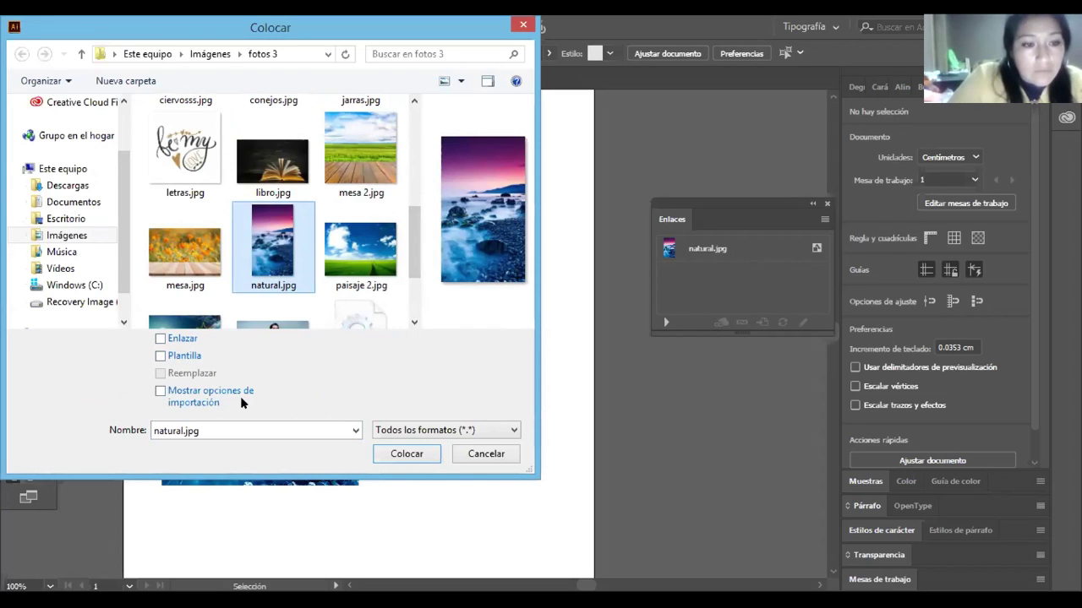
left_click(160, 339)
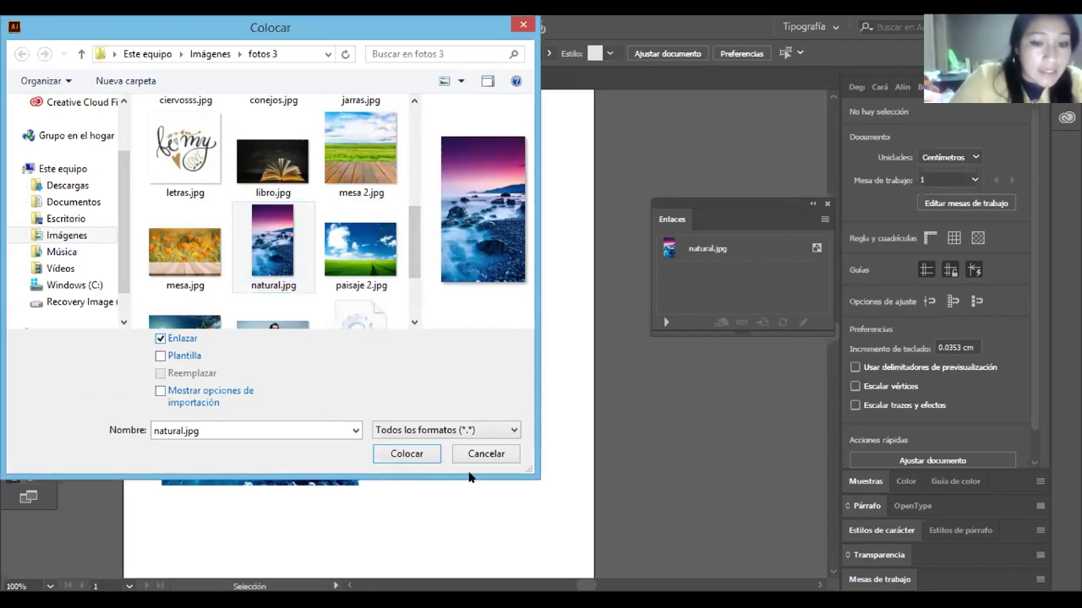
left_click(403, 456)
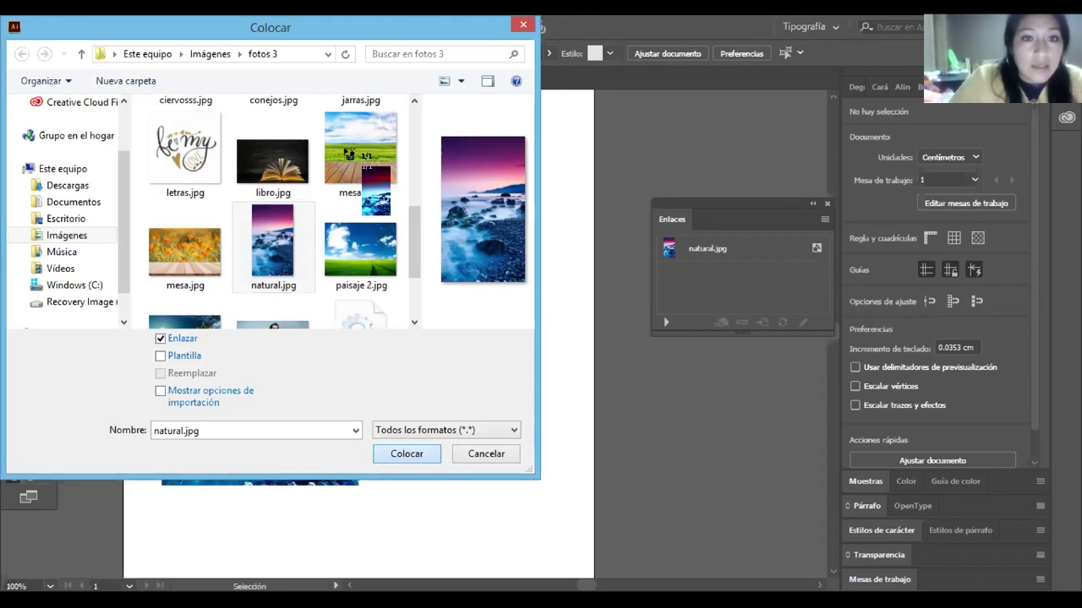
- Set the linked copy over the first photo's upper right and widen it to 7.408 × 9.313 cm
scroll(347, 165, "up", 1)
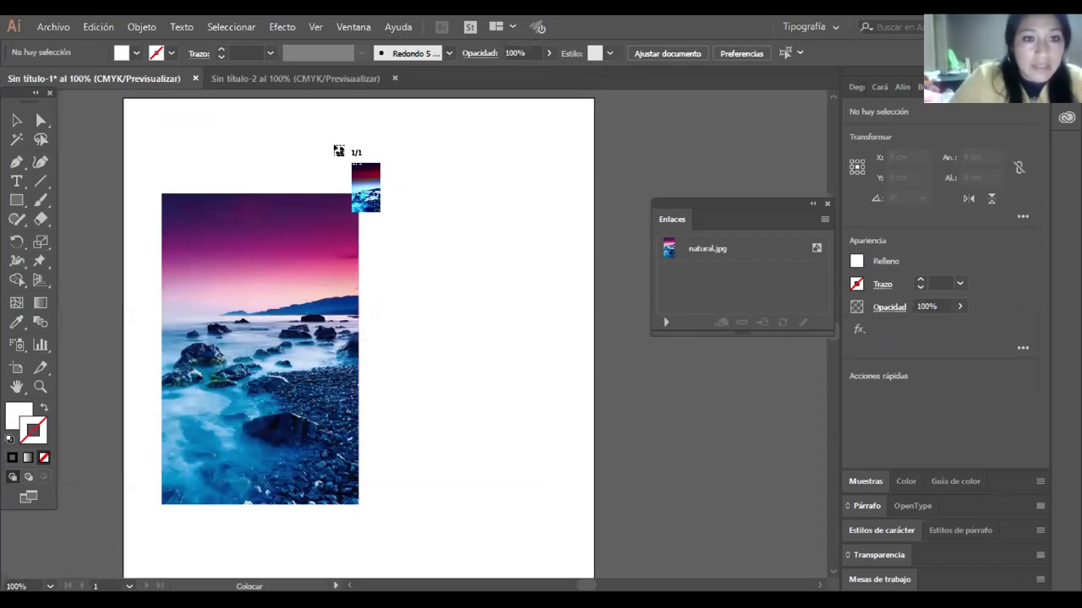
left_click_drag(337, 147, 644, 364)
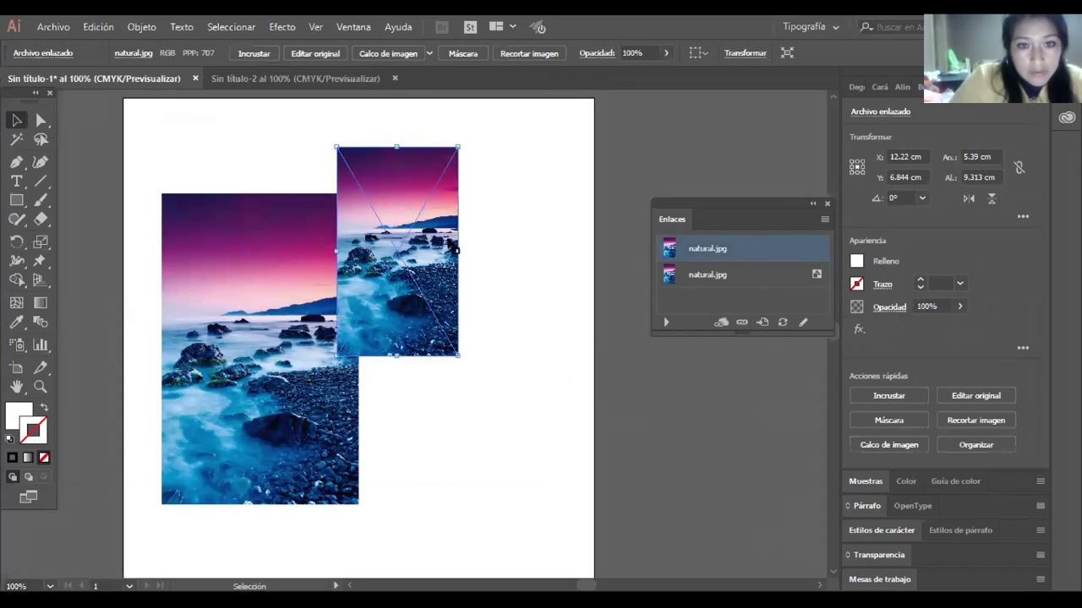
left_click_drag(460, 248, 498, 243)
left_click_drag(500, 241, 504, 243)
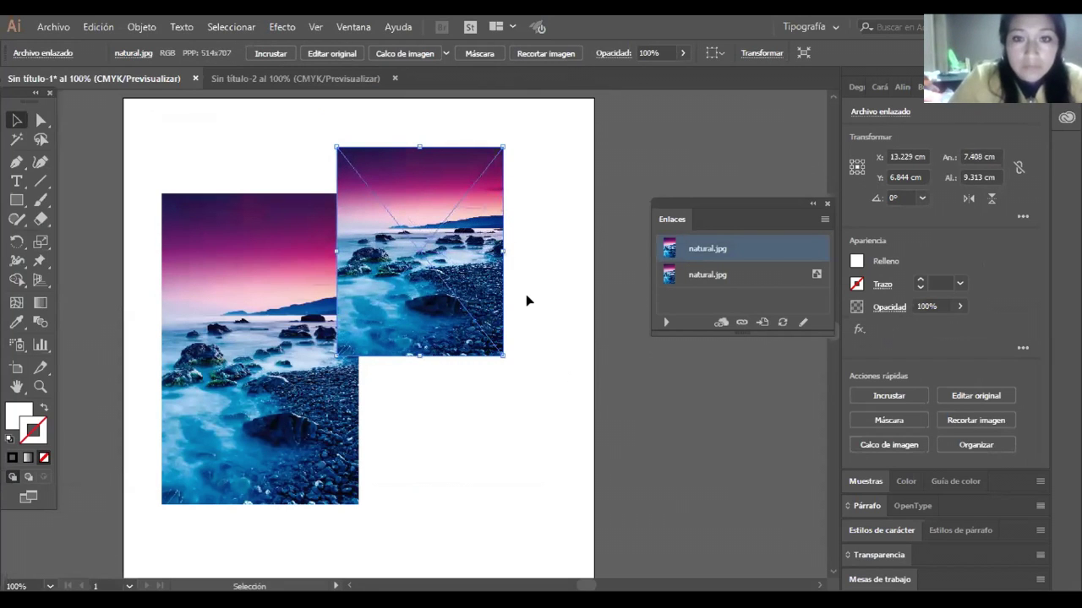
left_click(412, 505)
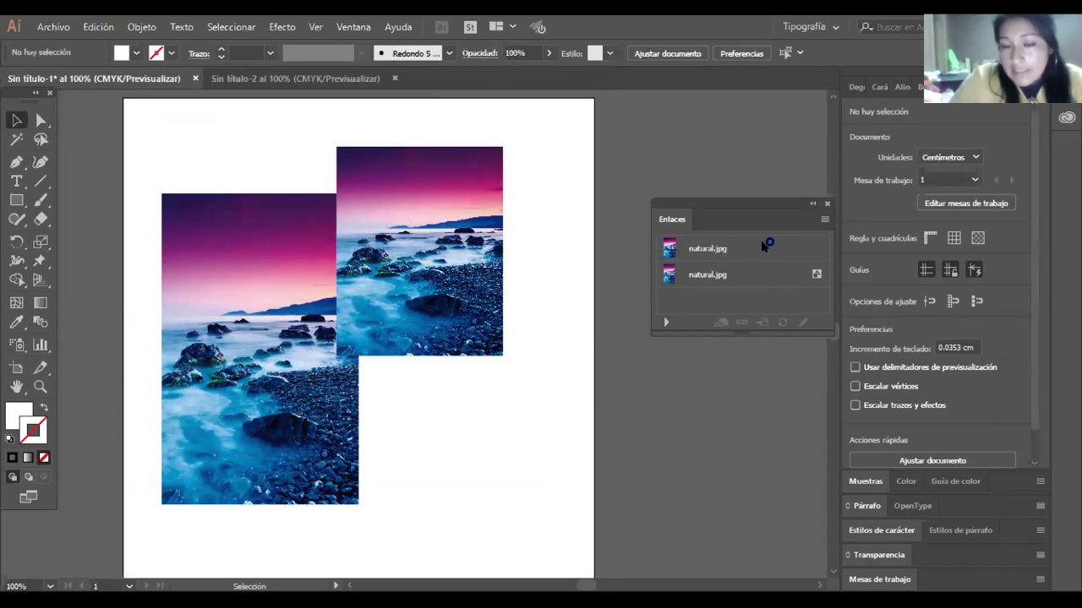
- Select the linked natural.jpg row in the Enlaces panel and bring up its panel menu
left_click(741, 248)
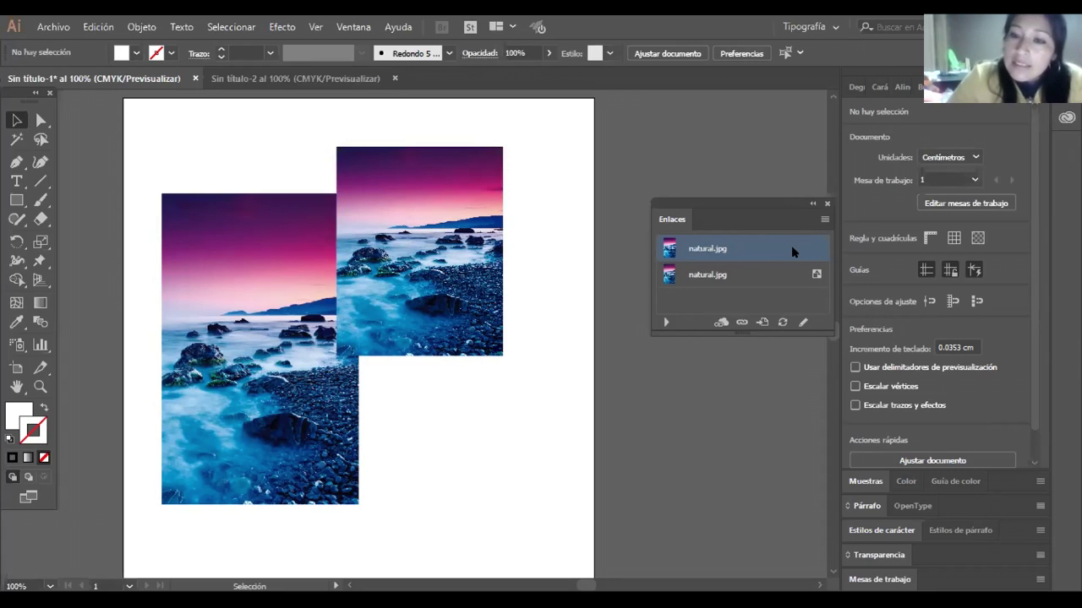
left_click(761, 246)
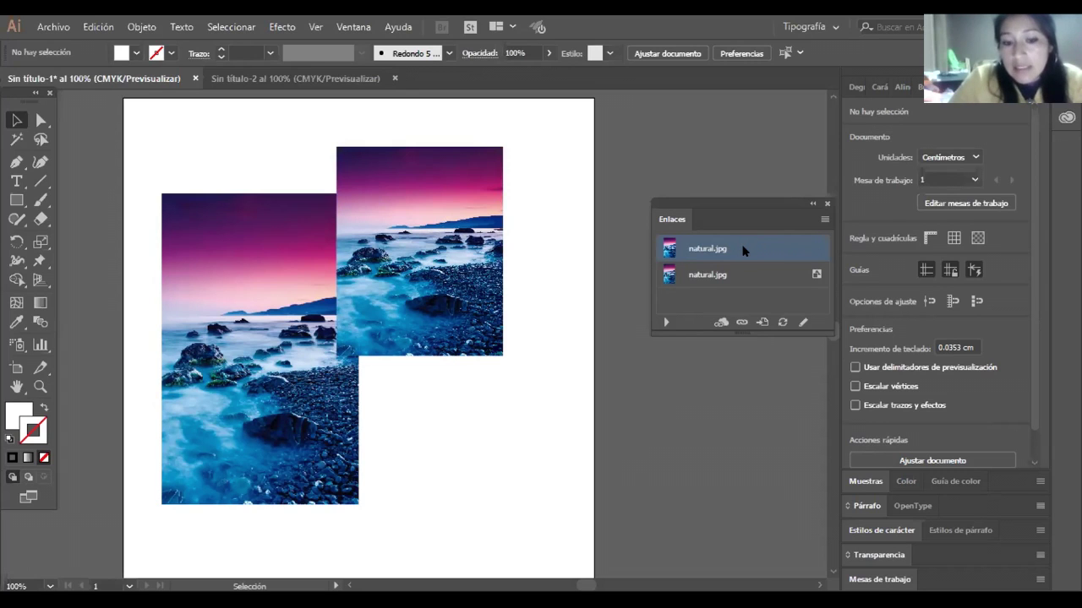
left_click(824, 220)
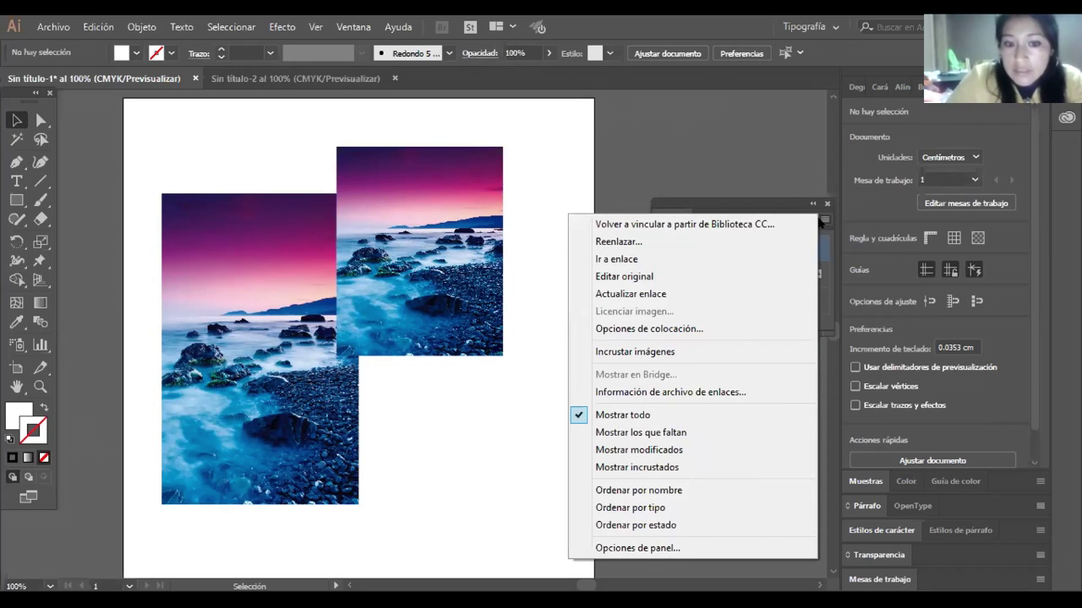
- Use Ir a enlace to jump to the linked image, then deselect everything
left_click(713, 251)
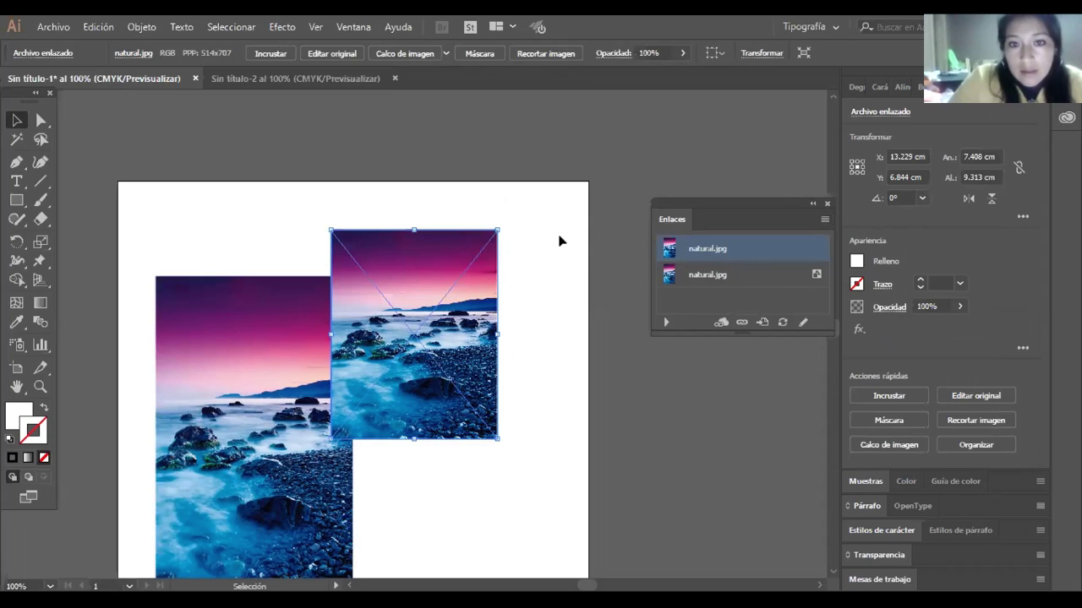
left_click_drag(453, 209, 801, 247)
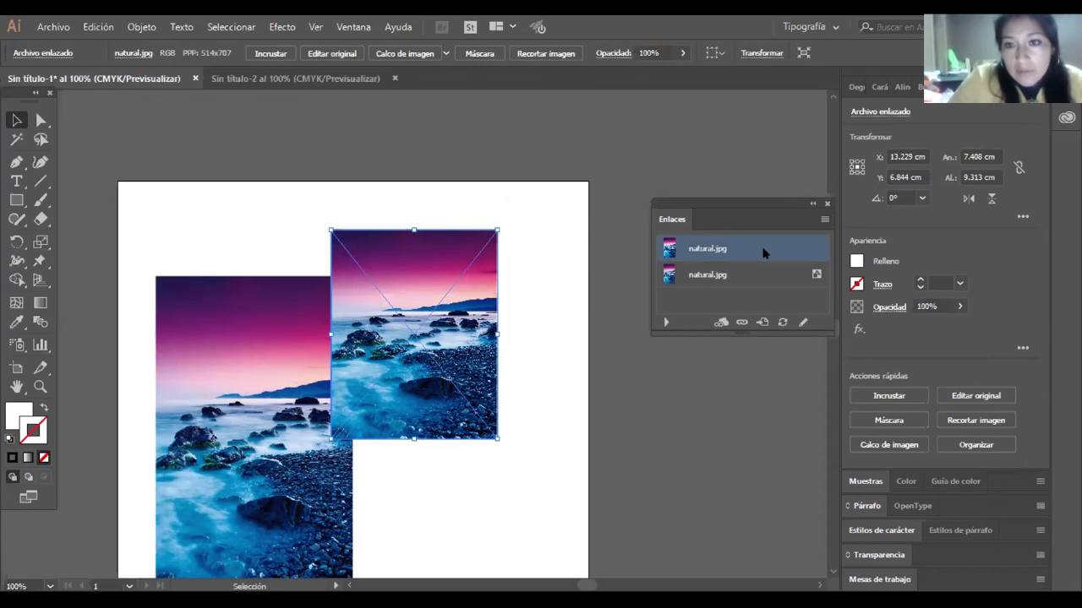
key("ctrl+shift+a")
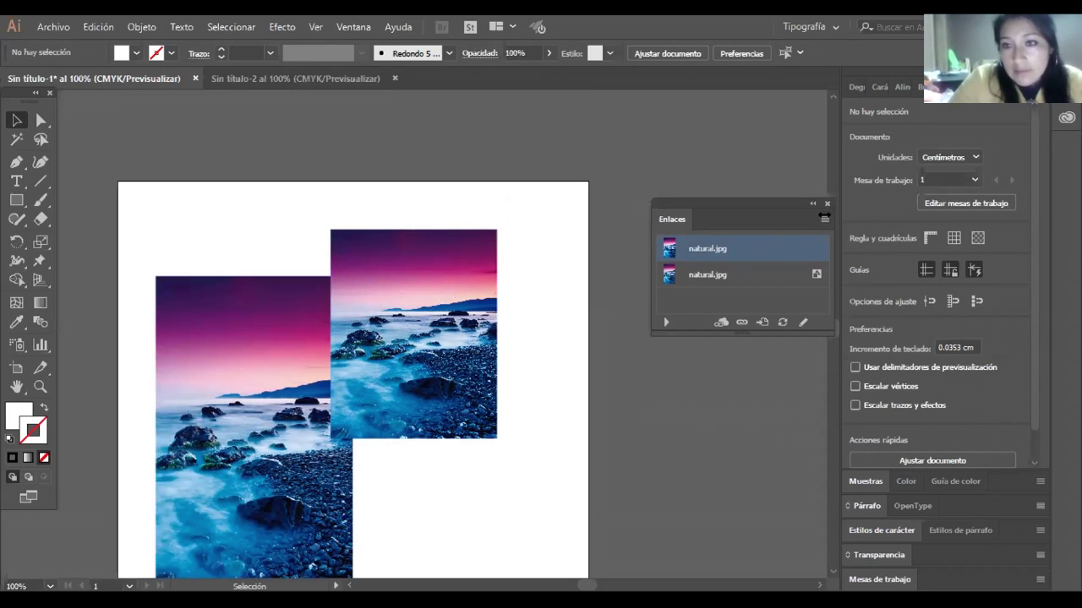
left_click(824, 219)
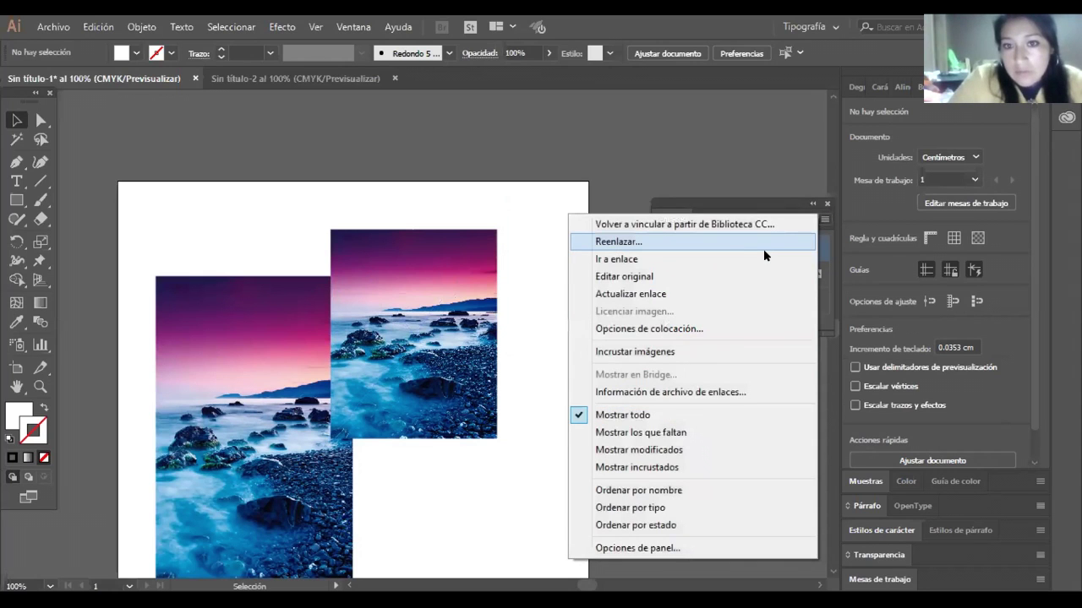
left_click(765, 256)
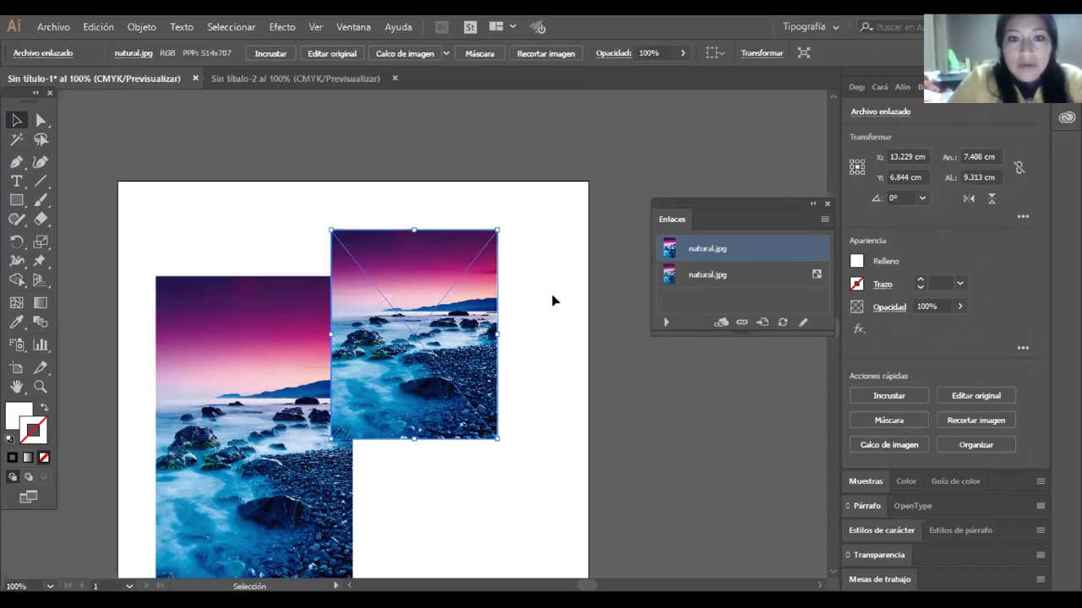
left_click(285, 229)
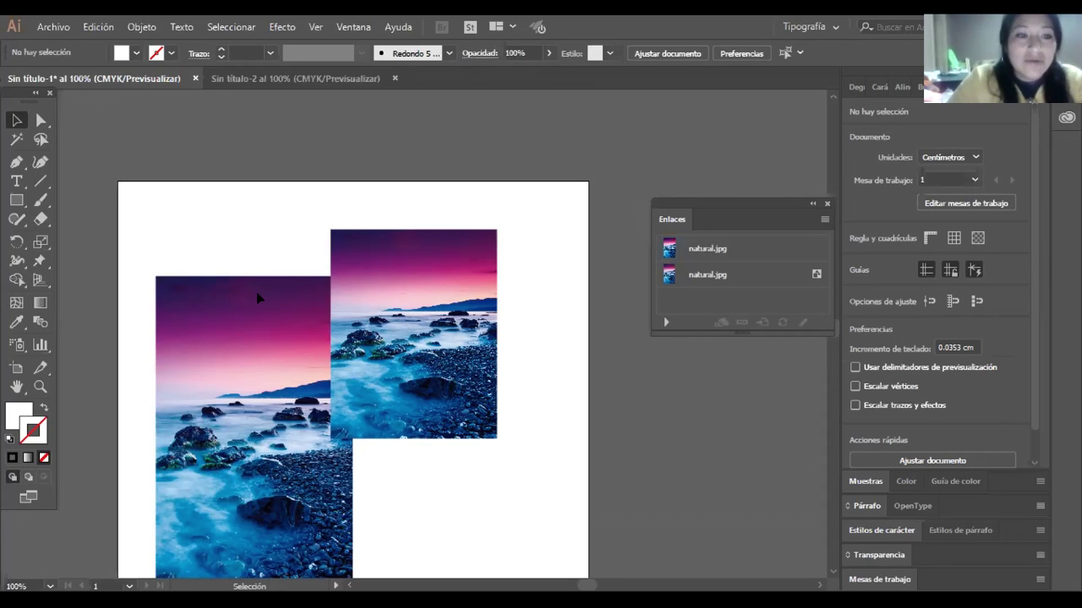
left_click(446, 278)
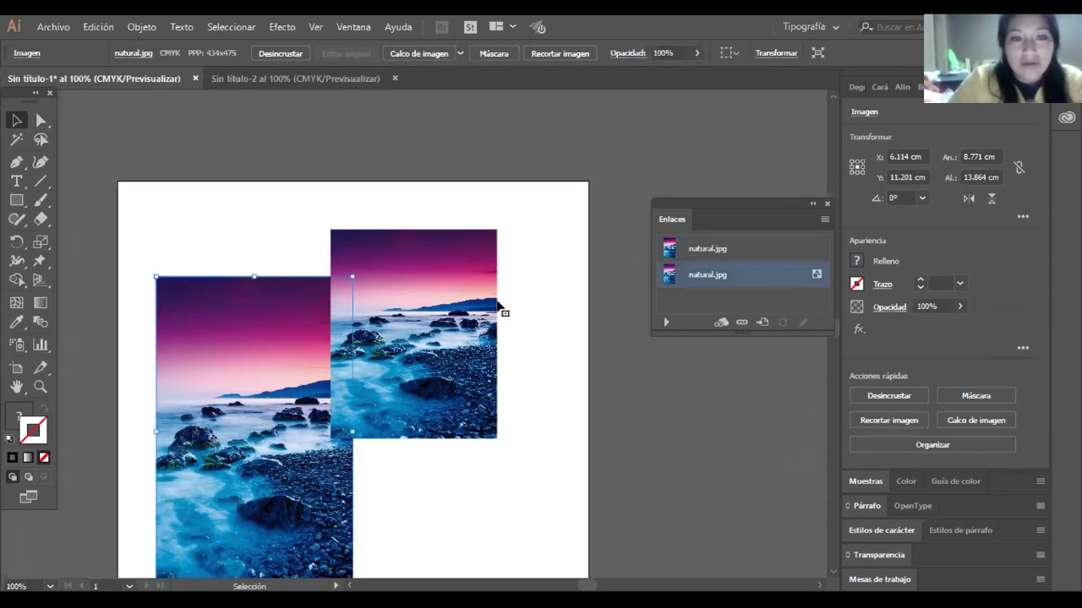
left_click(498, 308)
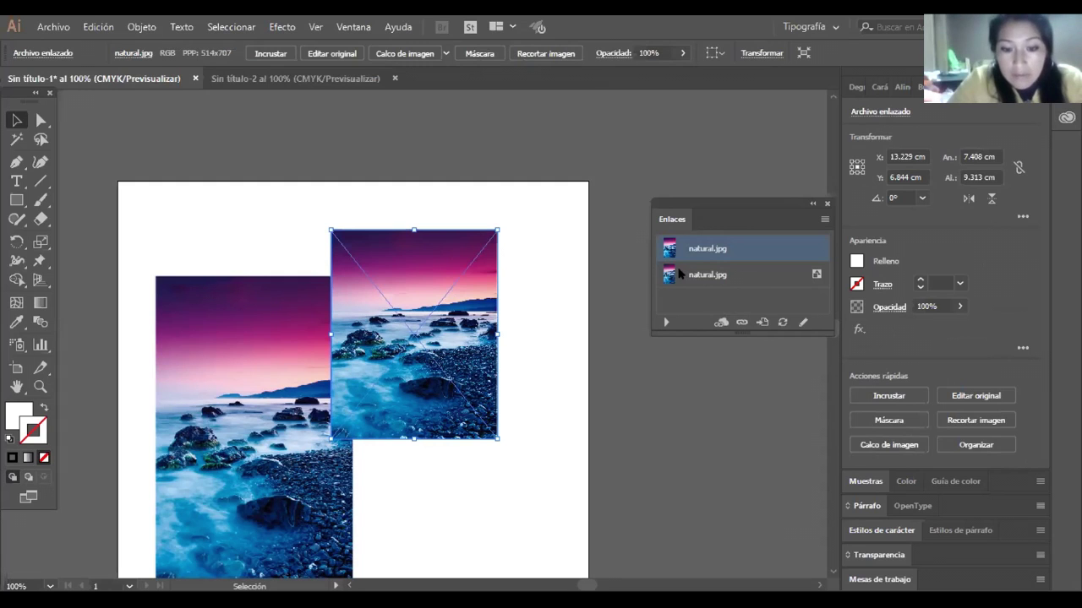
left_click(527, 261)
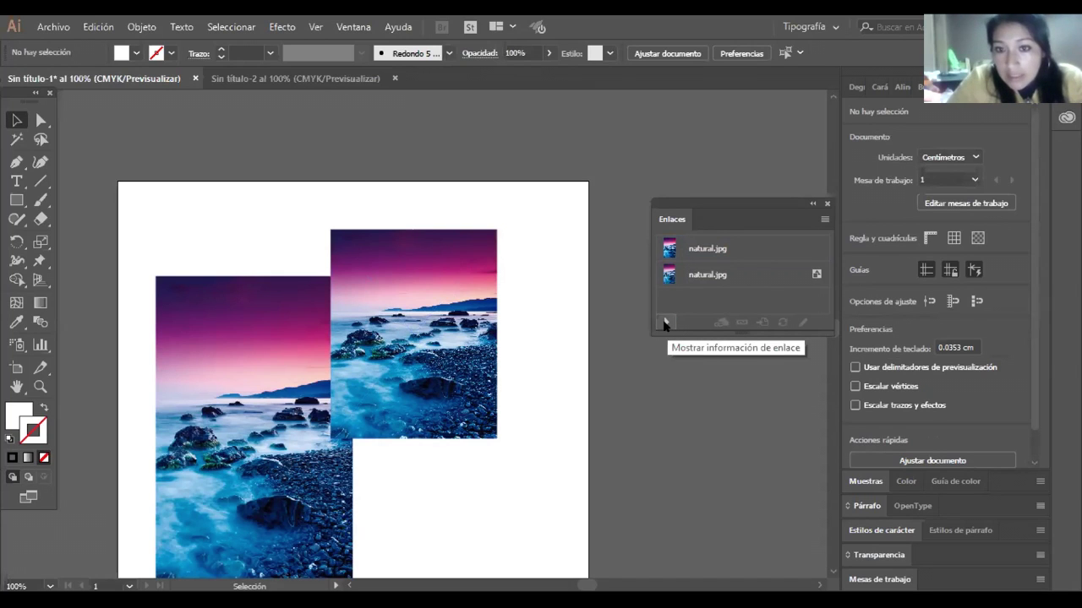
left_click(665, 323)
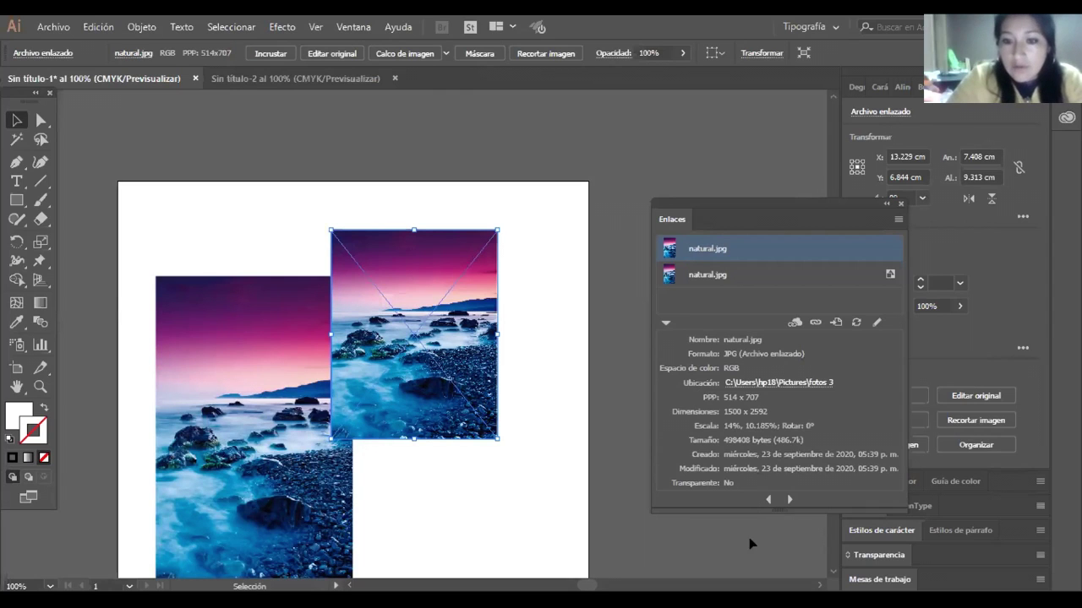
left_click(665, 320)
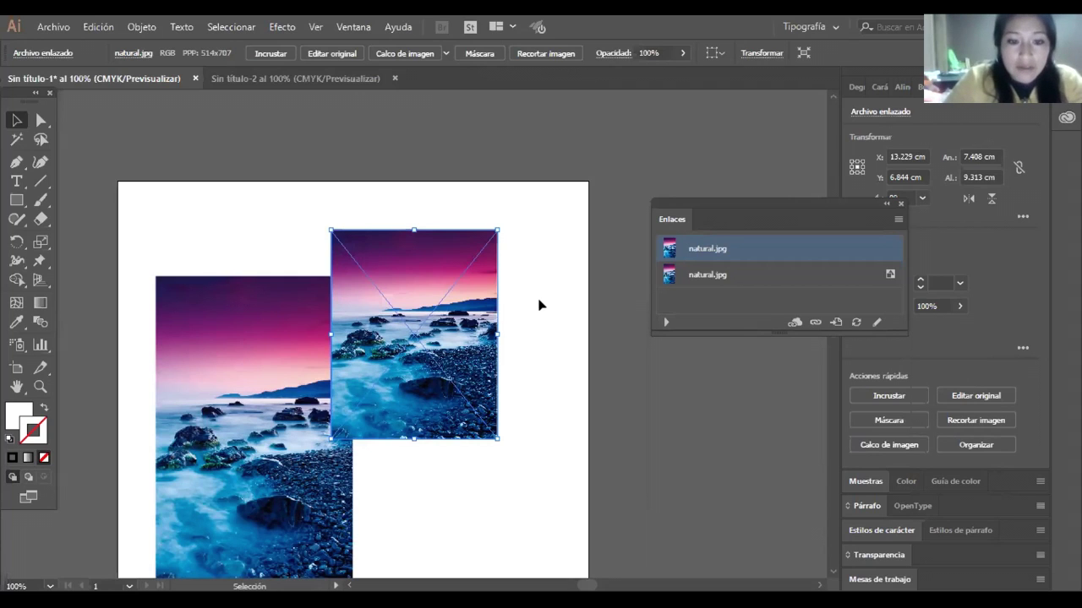
left_click(401, 211)
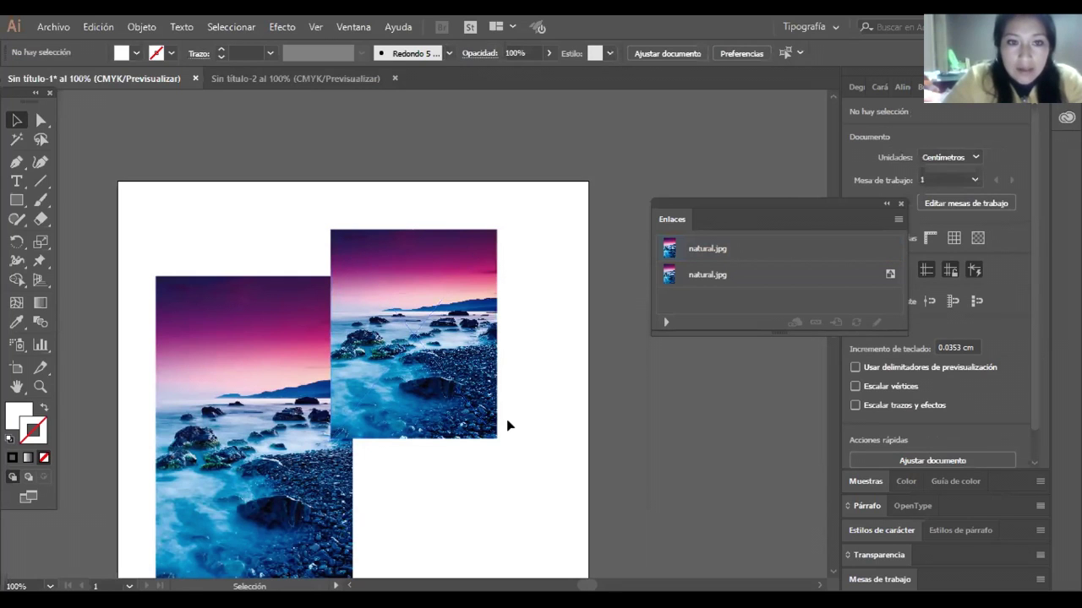
- Select the right-hand linked natural.jpg copy on the artboard with the Selection tool
left_click(497, 387)
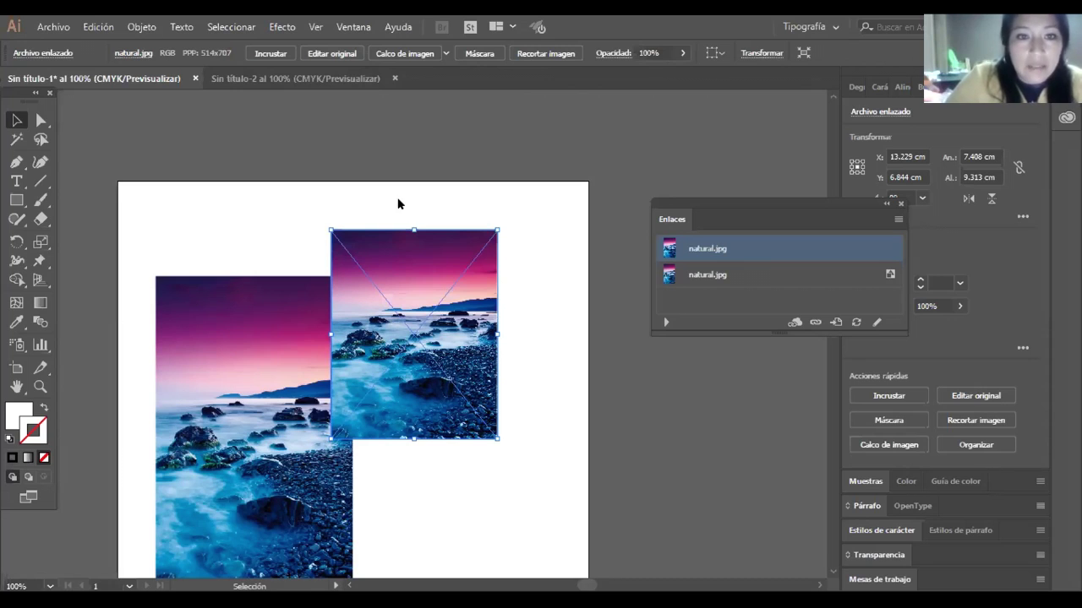
- Use Editar original to open the linked natural.jpg source in Paint
left_click(323, 54)
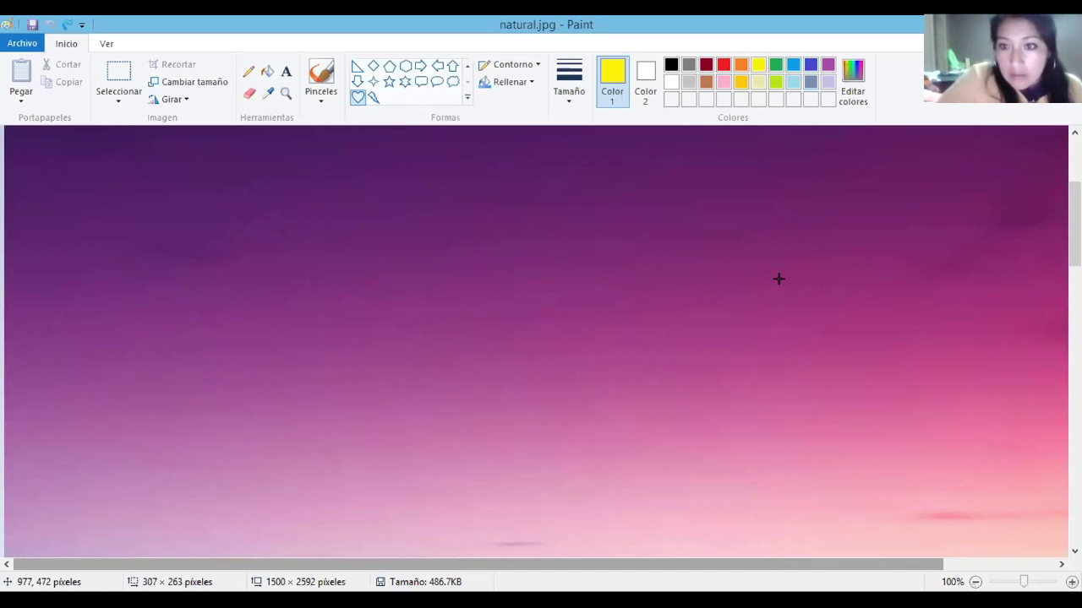
- Draw a yellow heart outline on natural.jpg's pink sky, then close Paint to bring up the save prompt
mouse_move(773, 285)
left_mouse_down()
mouse_move(845, 367)
mouse_move(938, 405)
mouse_move(1042, 479)
left_mouse_up()
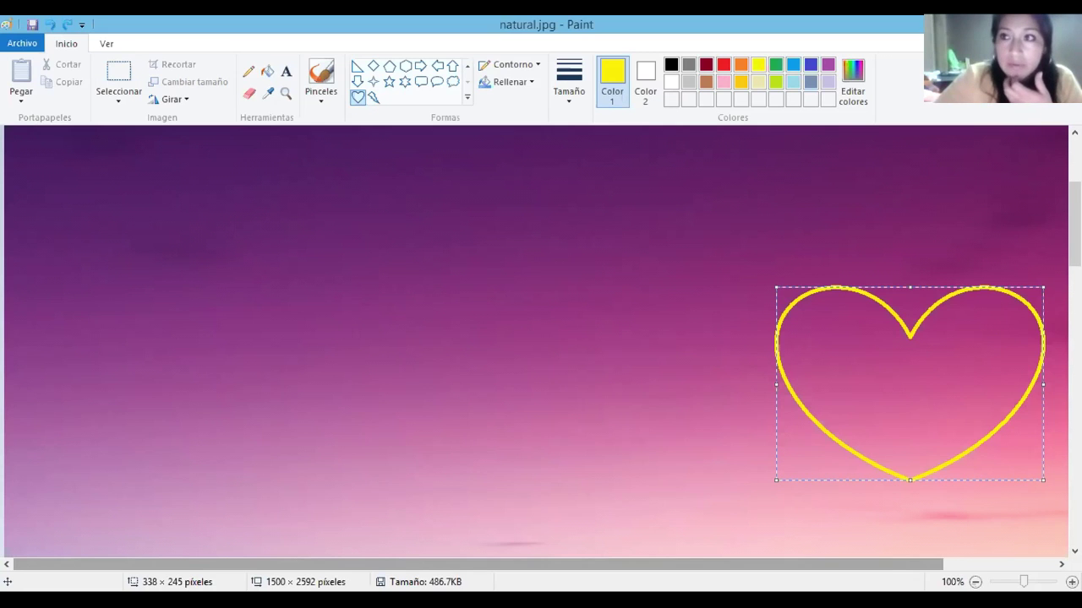
key("alt+F4")
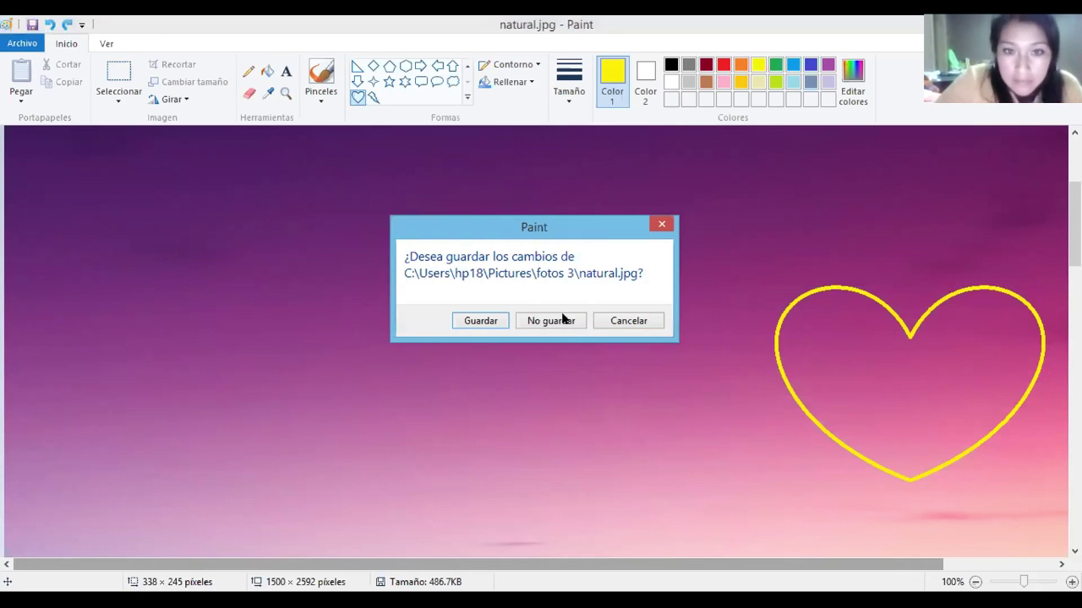
- Save natural.jpg in Paint (Guardar) and accept updating the modified links in Illustrator (Sí)
left_click(495, 322)
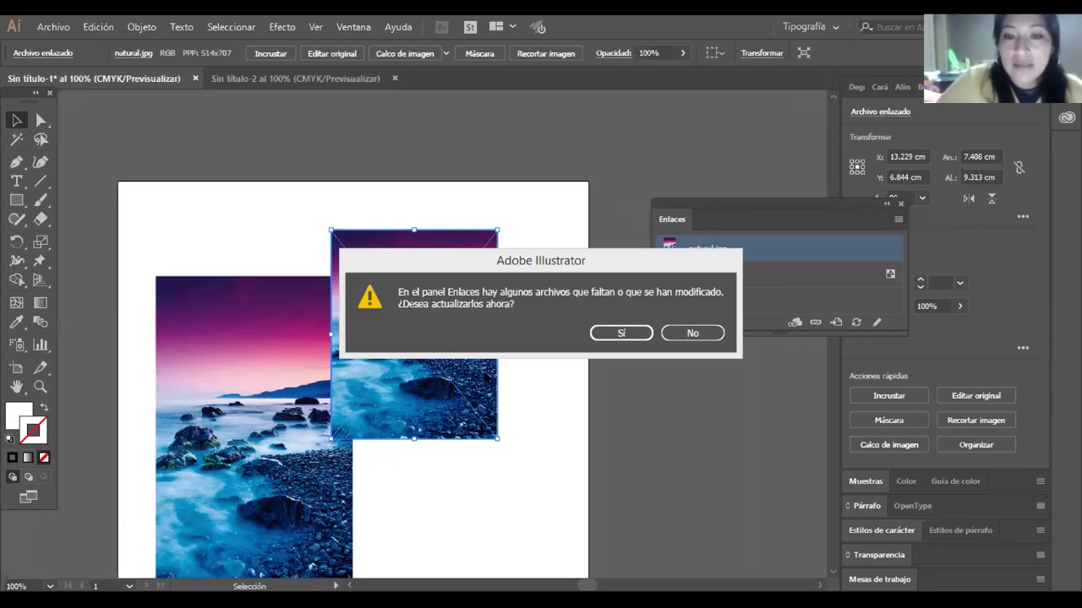
left_click(623, 334)
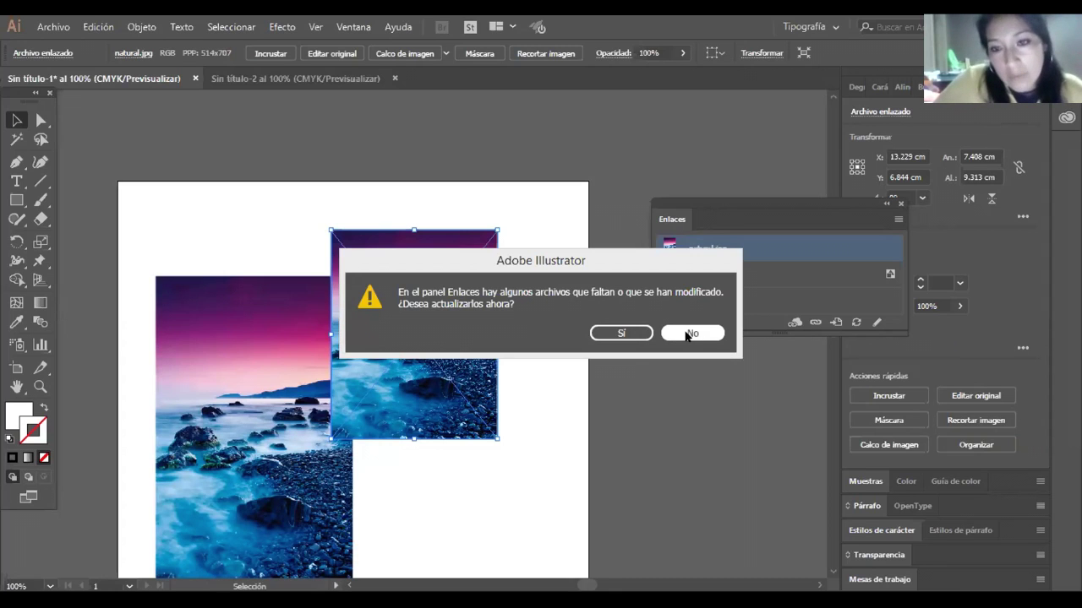
left_click(617, 335)
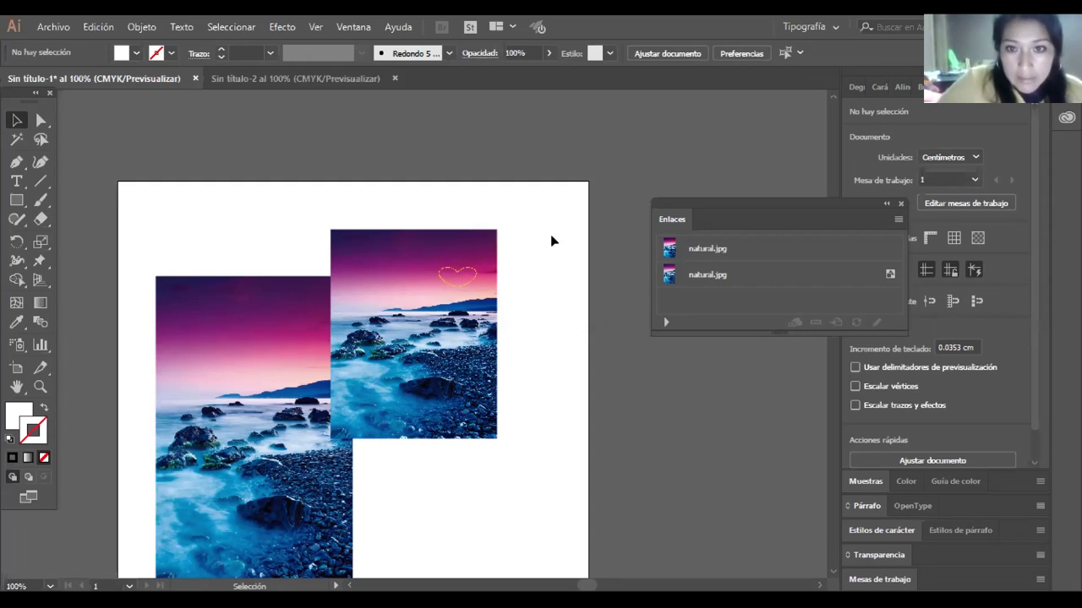
left_click(440, 314)
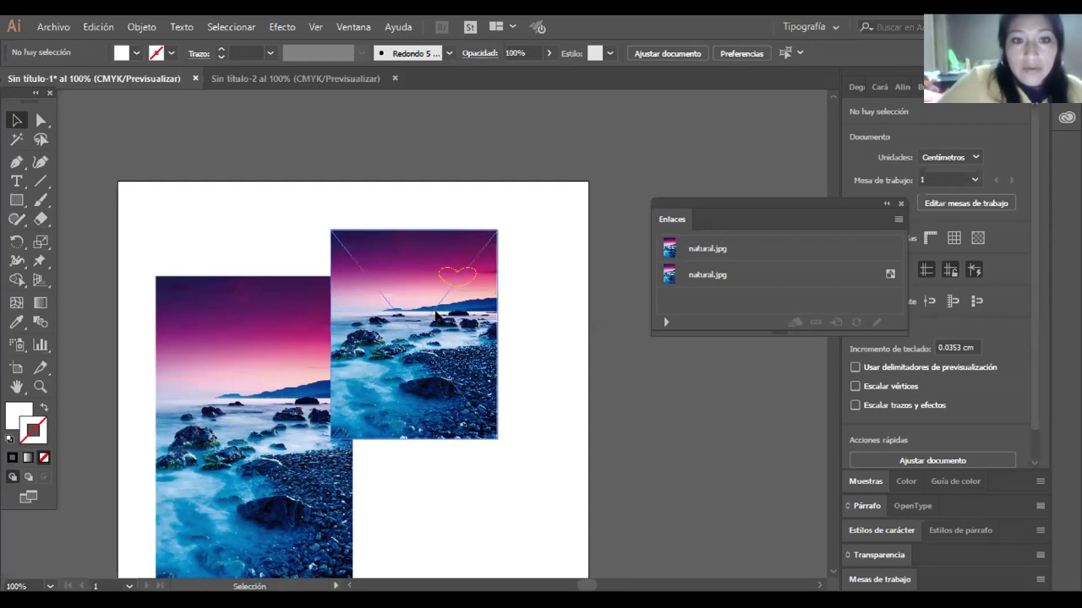
scroll(439, 314, "down", 3)
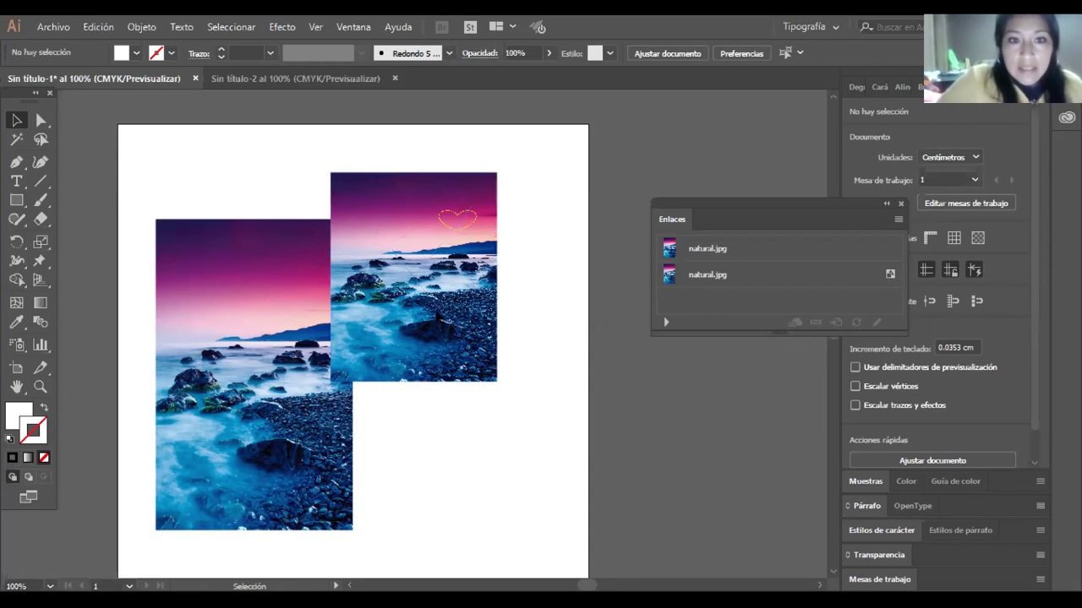
- Select the left natural.jpg copy so its entry highlights in the Enlaces panel, then marquee both images
left_click(234, 346)
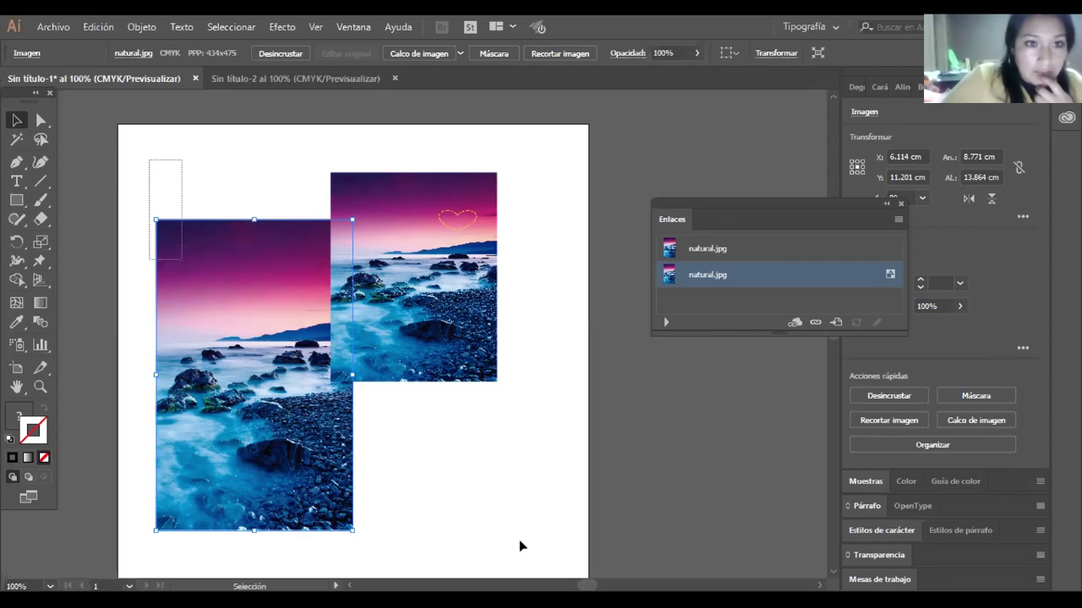
left_click_drag(520, 546, 522, 545)
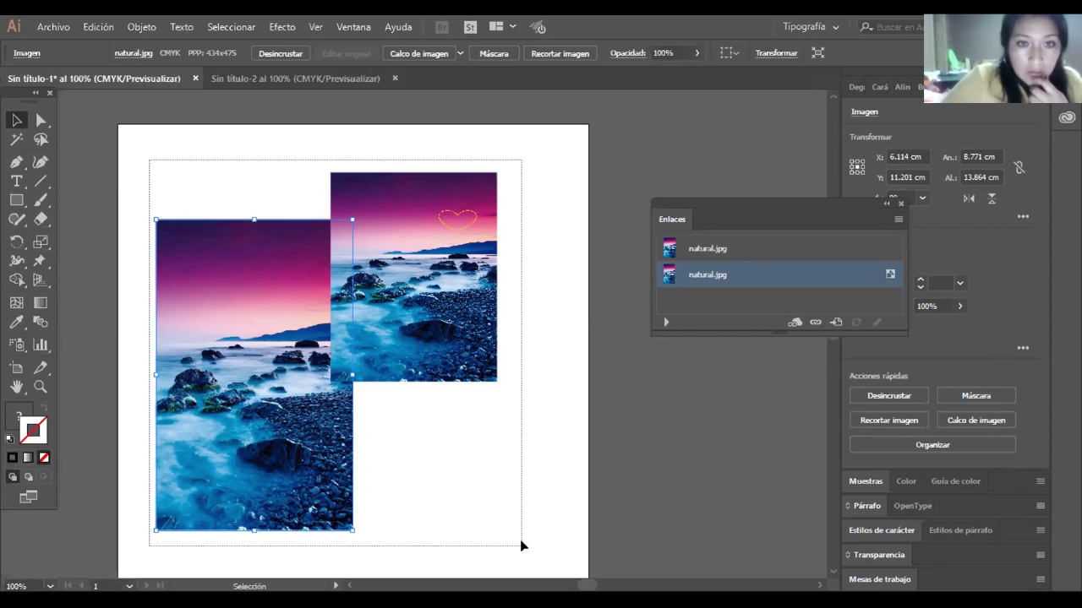
- Switch to the blank Sin título-2 document and close the floating Enlaces panel
left_click(332, 79)
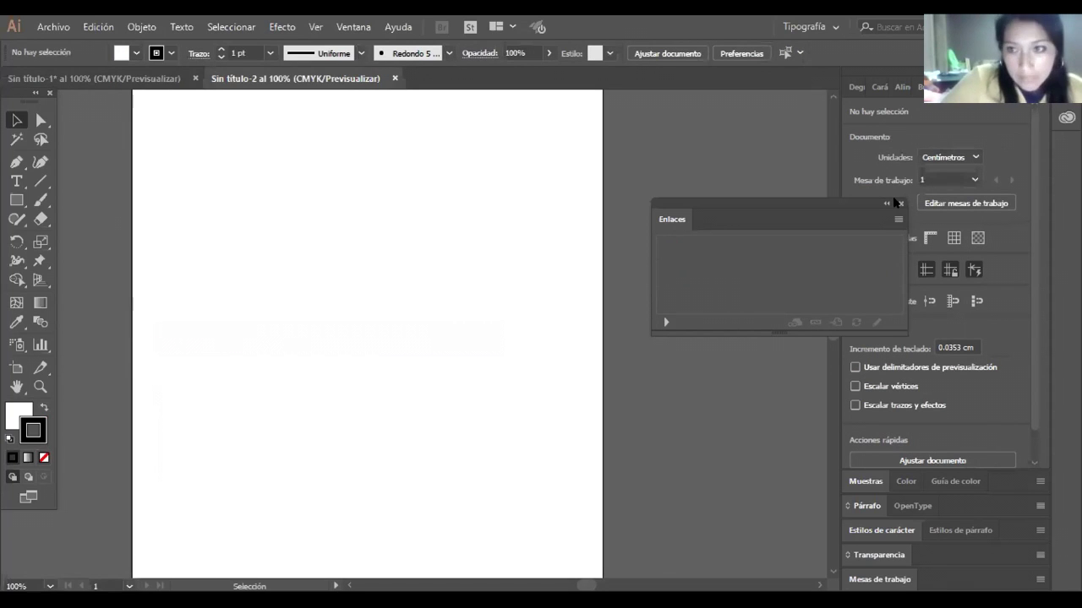
left_click(900, 204)
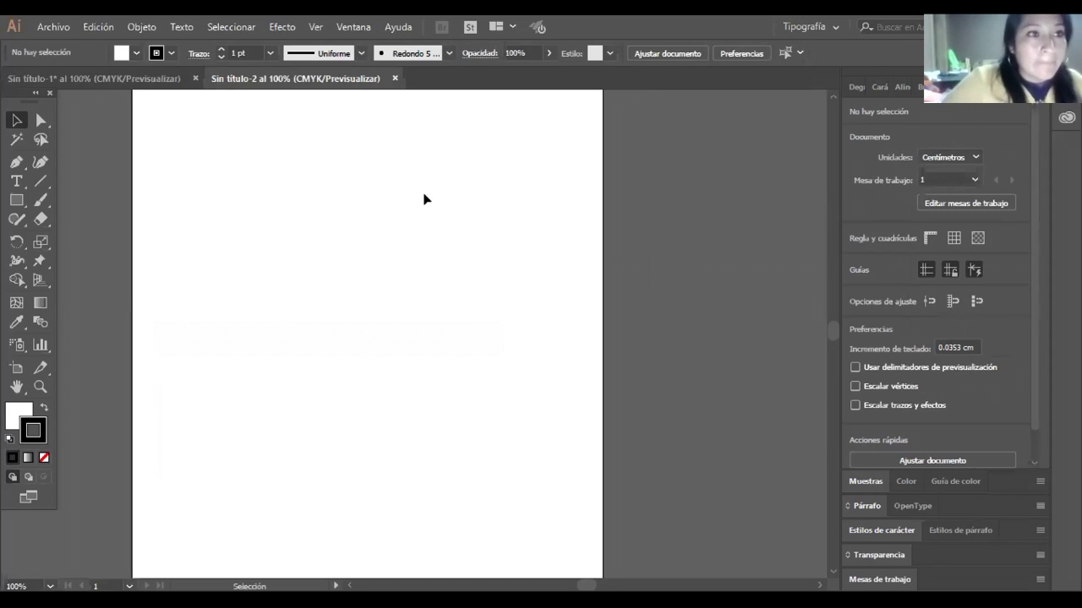
scroll(356, 216, "up", 1)
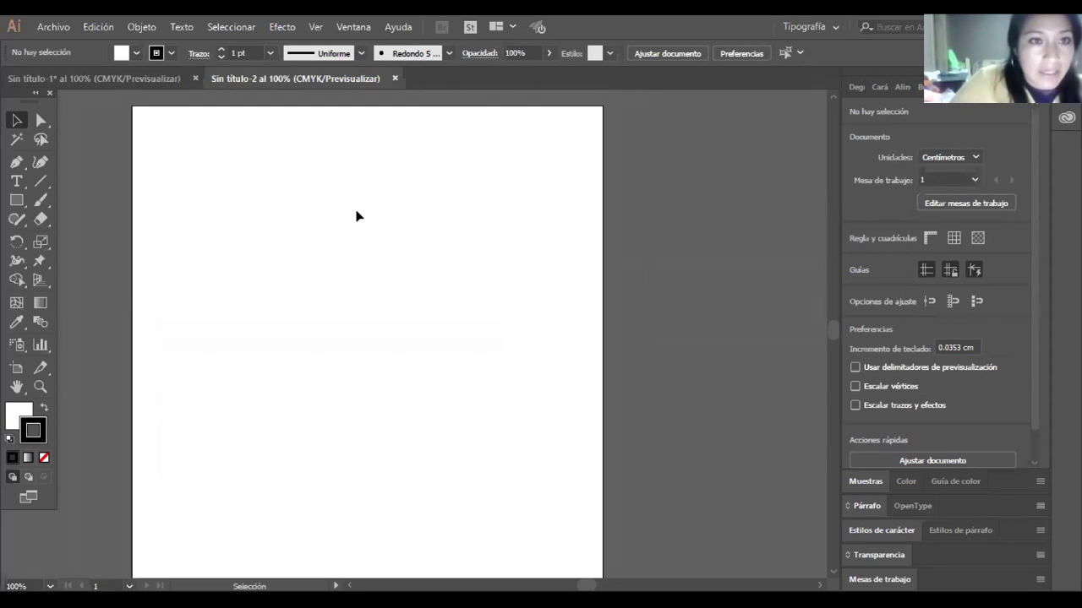
scroll(105, 90, "down", 1)
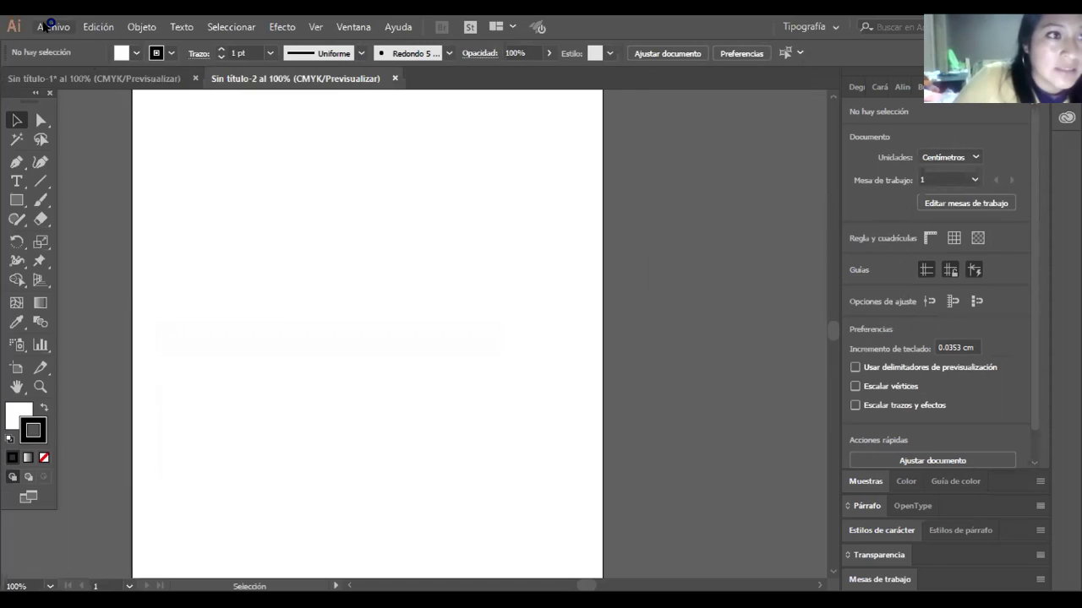
- Through Archivo > Colocar, choose trotando.jpg with Enlazar unchecked and confirm Colocar
left_click(50, 25)
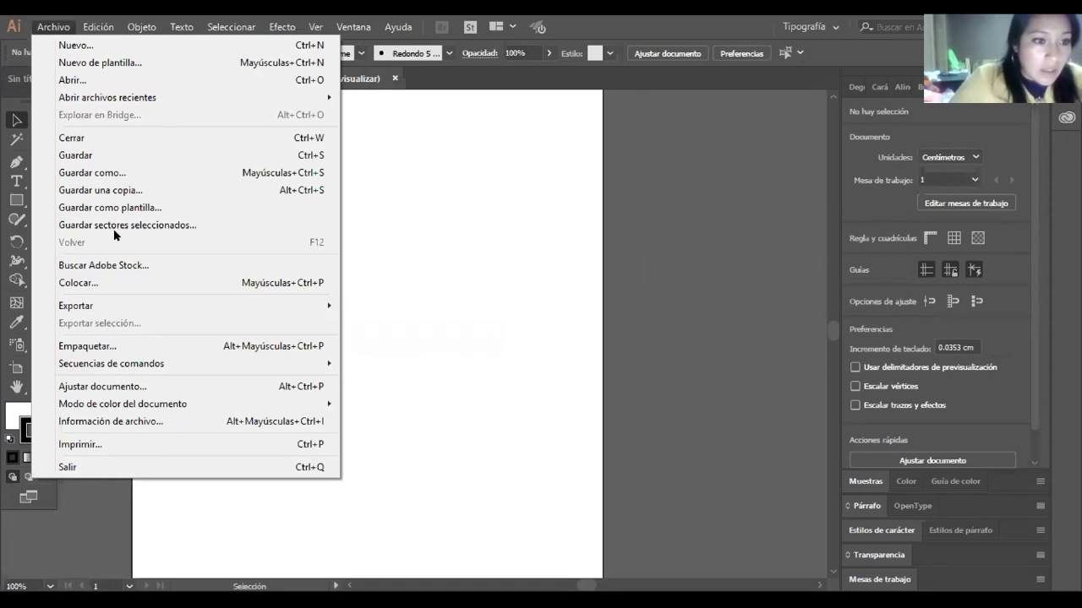
left_click(104, 284)
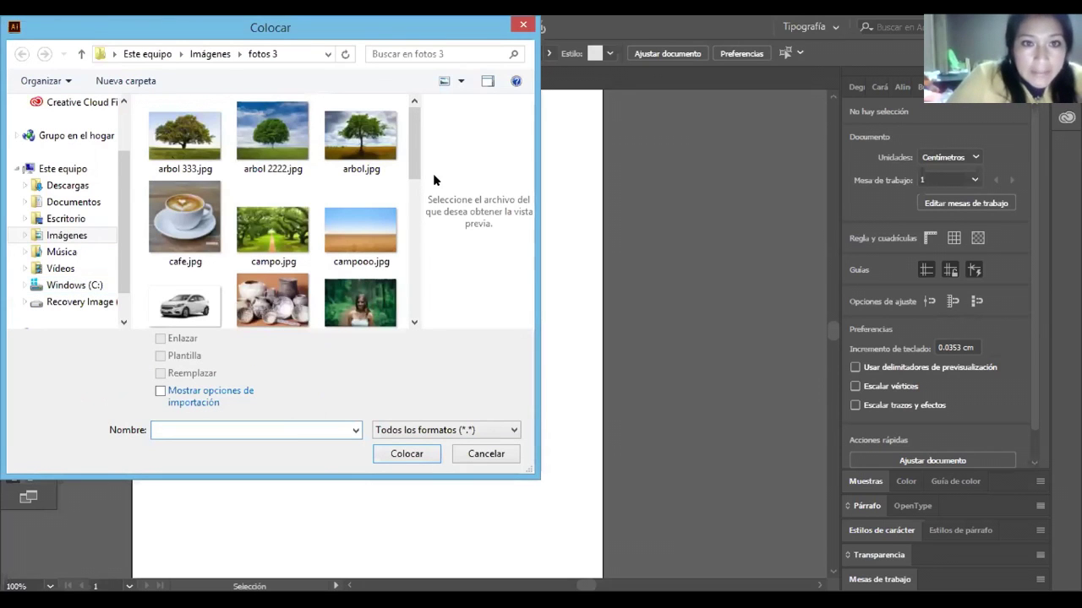
left_click(415, 228)
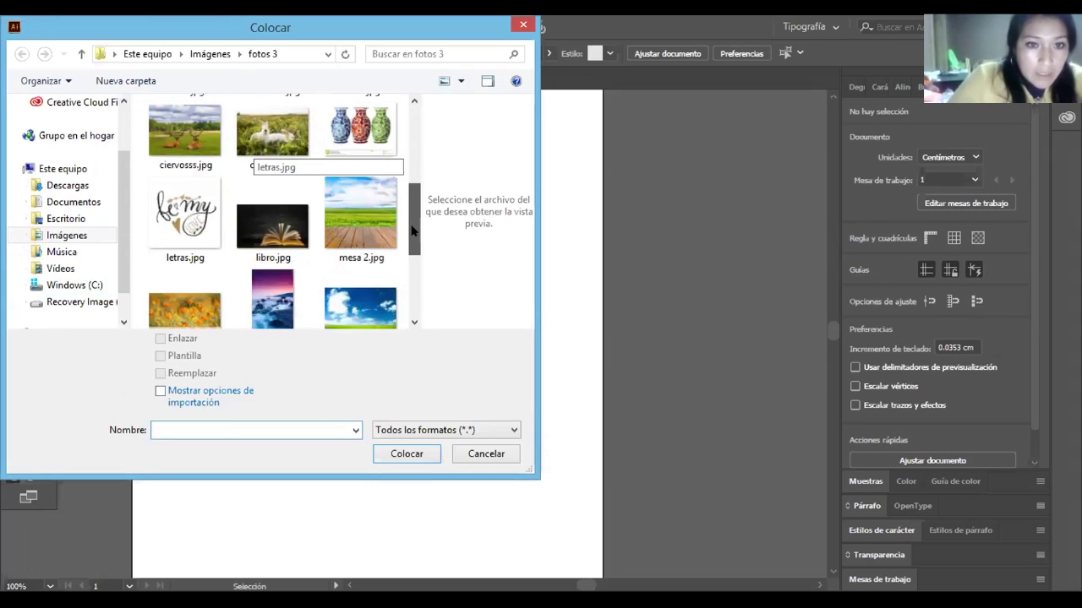
left_click(416, 286)
scroll(413, 264, "down", 1)
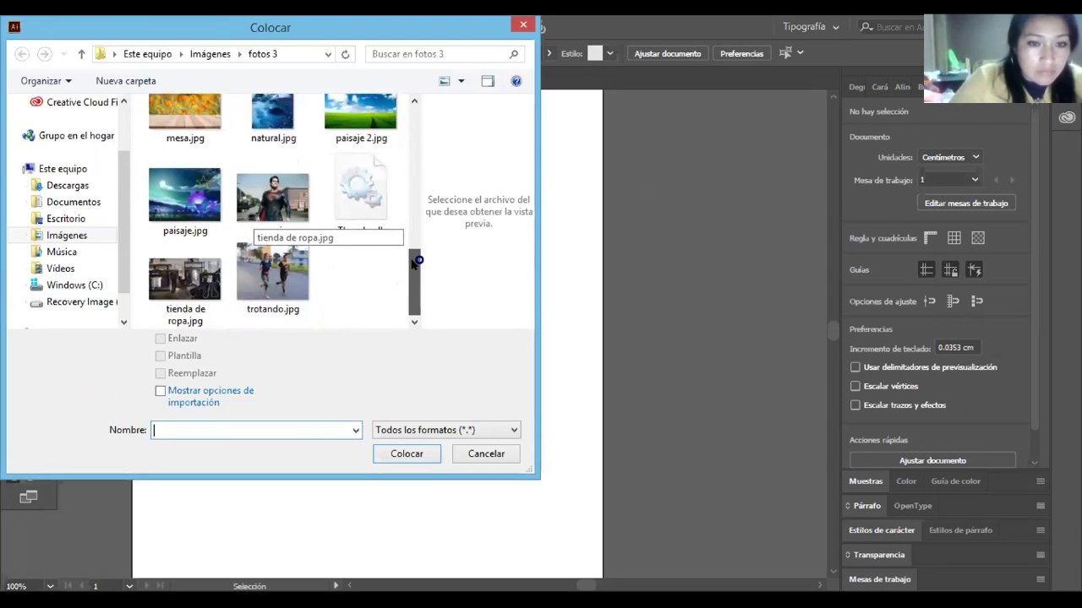
scroll(414, 264, "up", 2)
scroll(414, 305, "down", 1)
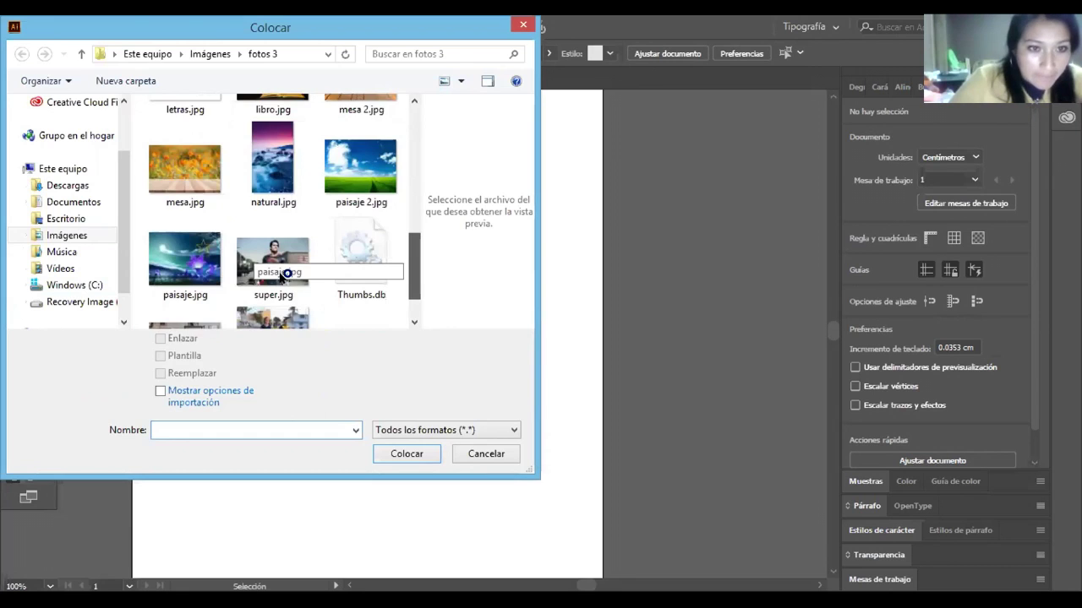
scroll(281, 275, "down", 1)
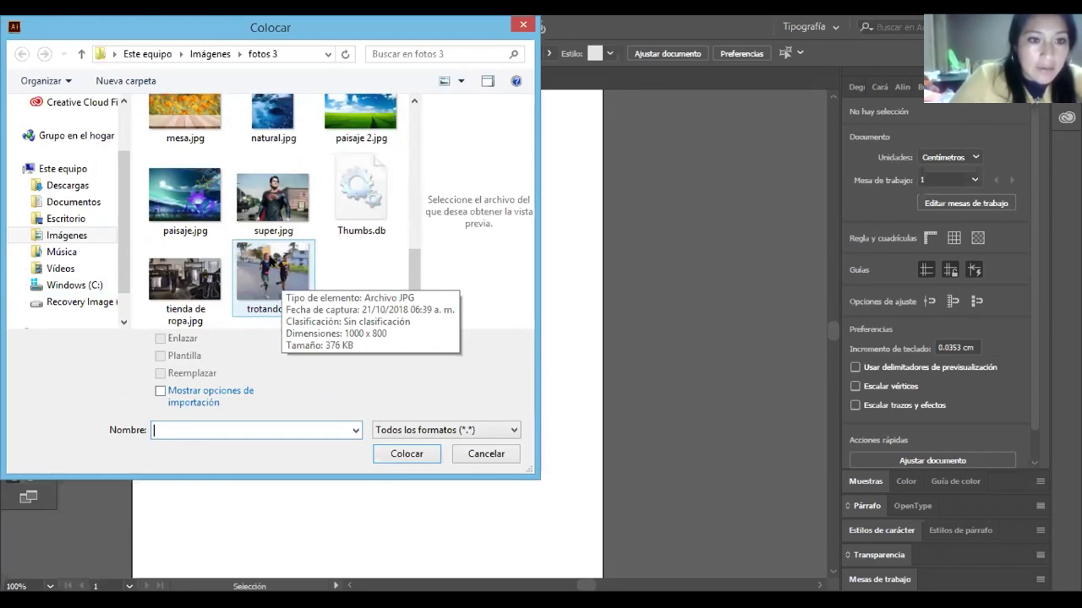
left_click(275, 262)
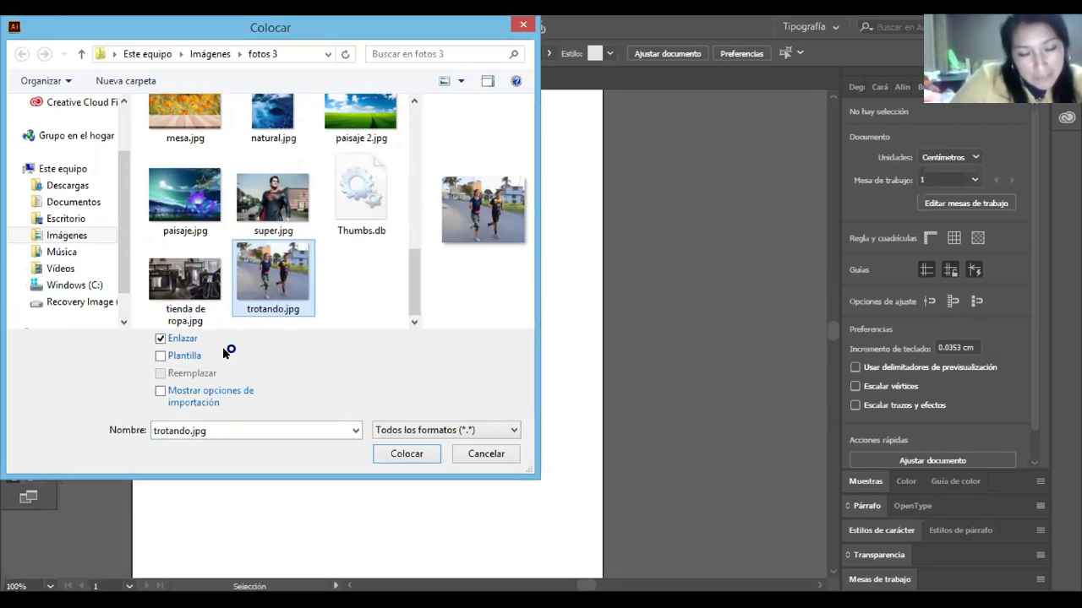
left_click(160, 339)
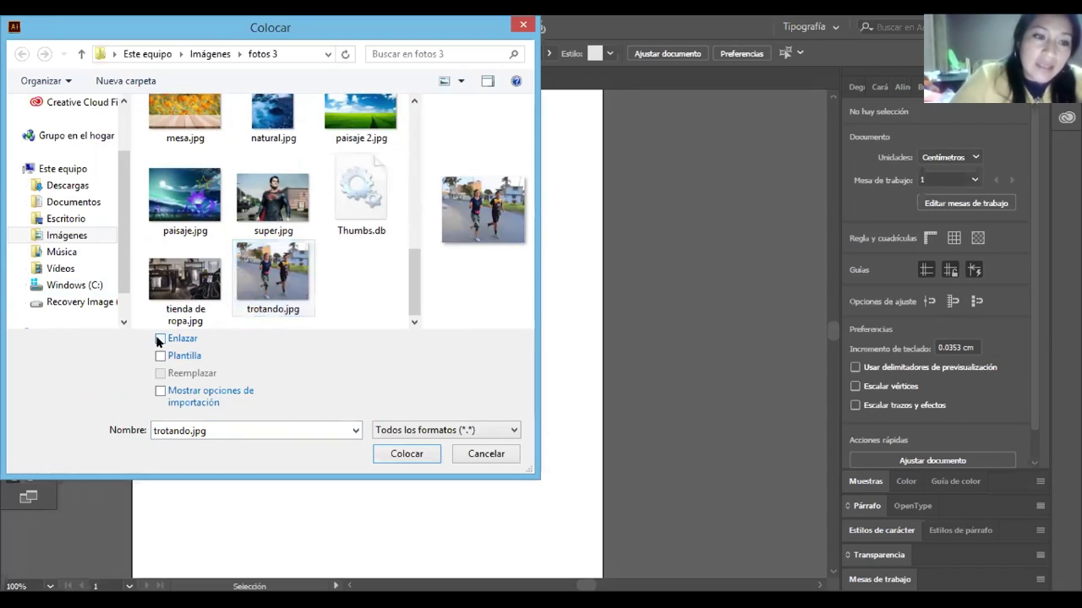
left_click(407, 454)
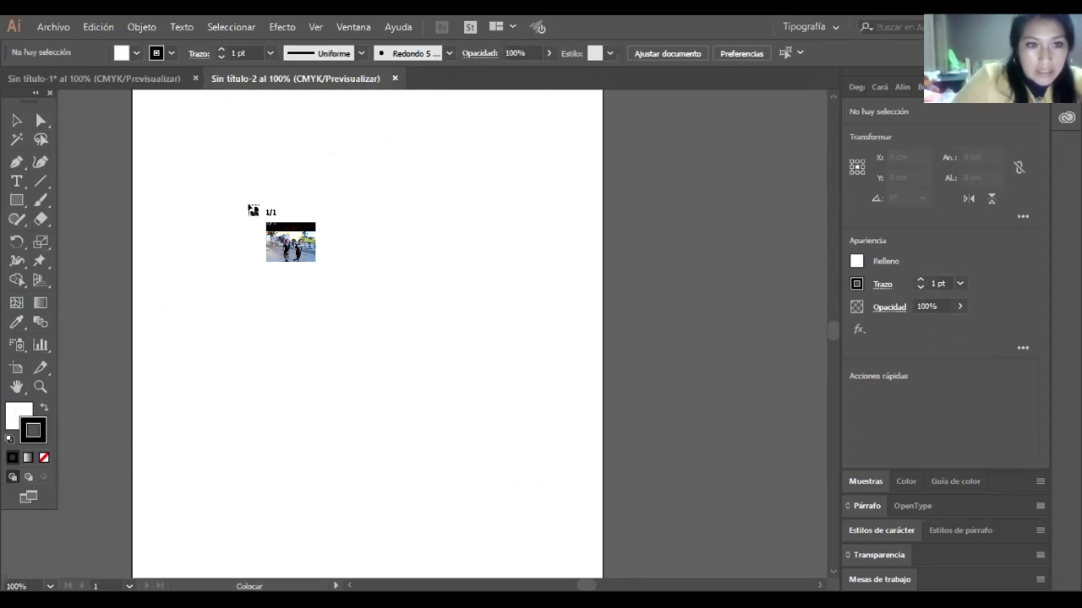
- Set down and delete the unlinked photo, then reopen the Place dialog with Shift+Ctrl+P
left_click(253, 207)
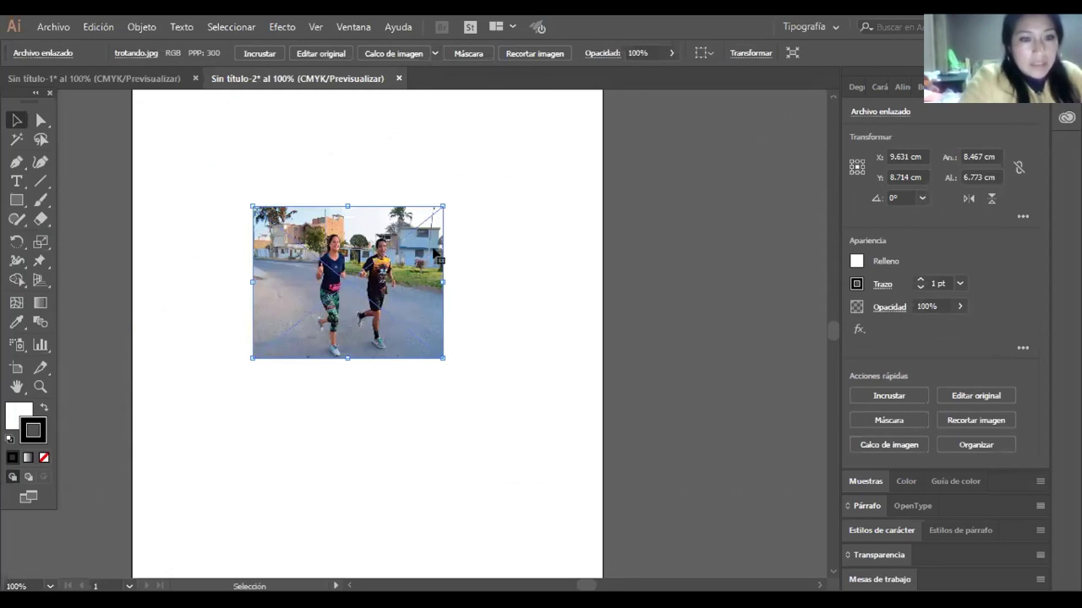
key("Delete")
left_click(57, 26)
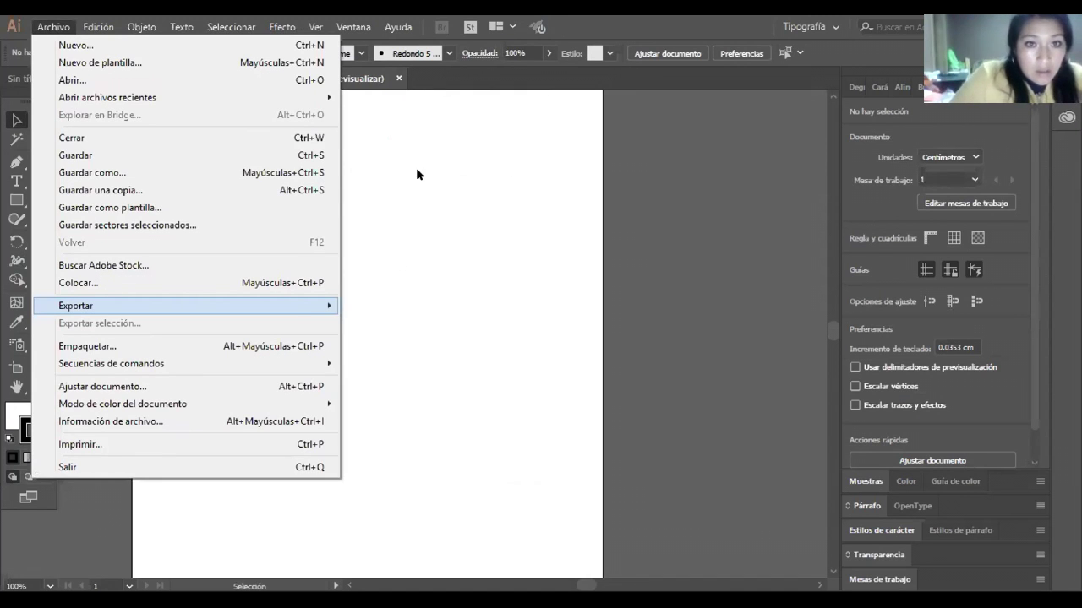
key("ctrl+shift+p")
scroll(419, 222, "down", 2)
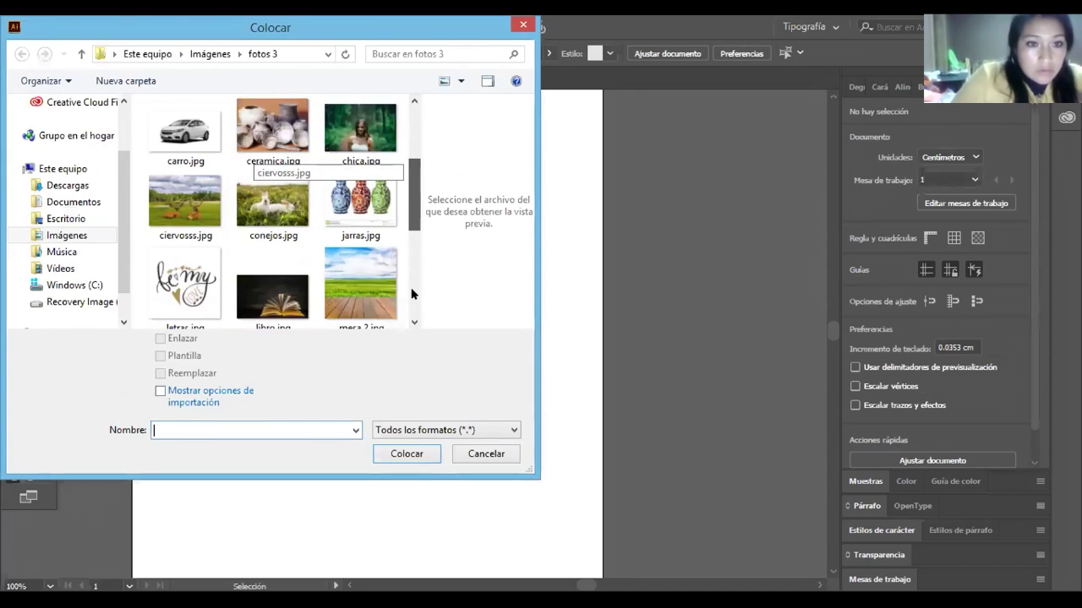
scroll(411, 289, "down", 4)
- Place trotando.jpg as a linked image, sized at the artboard's upper left, then deselect it
left_click(275, 315)
left_click(160, 338)
left_click(429, 454)
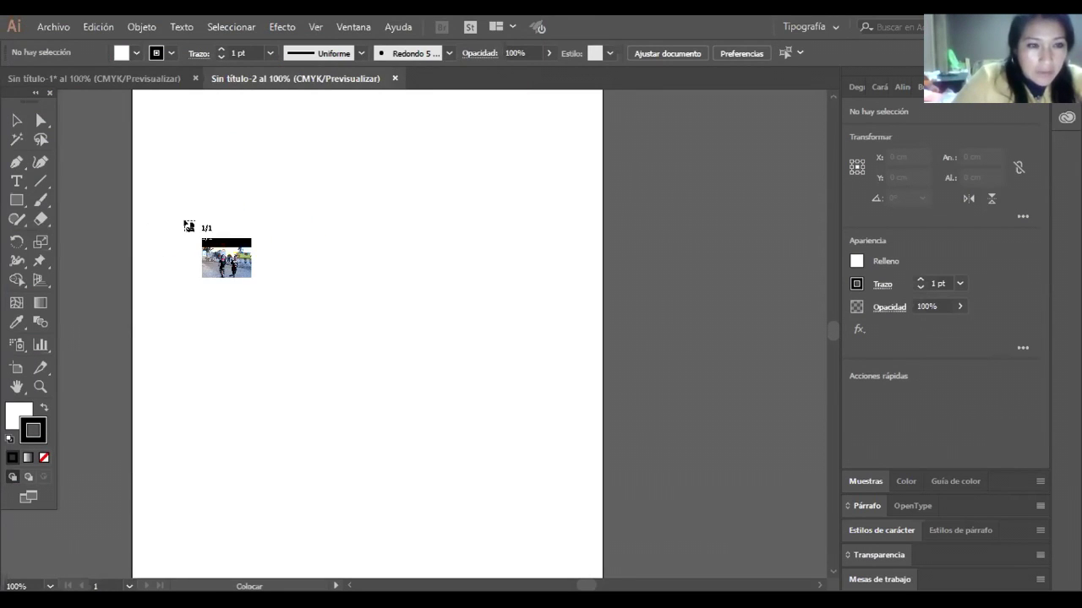
left_click_drag(177, 173, 403, 352)
left_click_drag(410, 451, 420, 316)
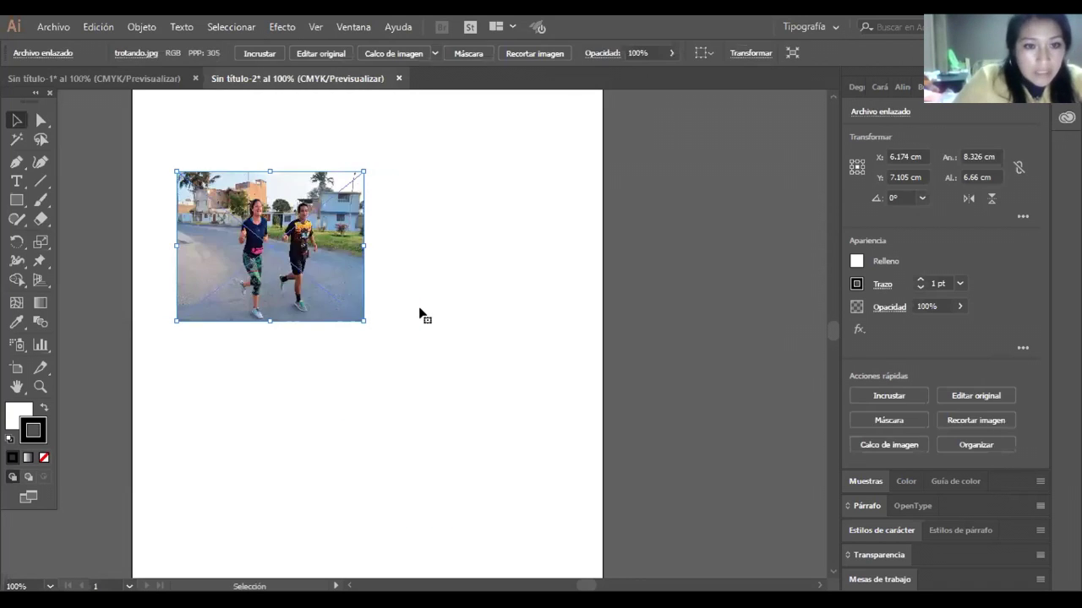
left_click(423, 245)
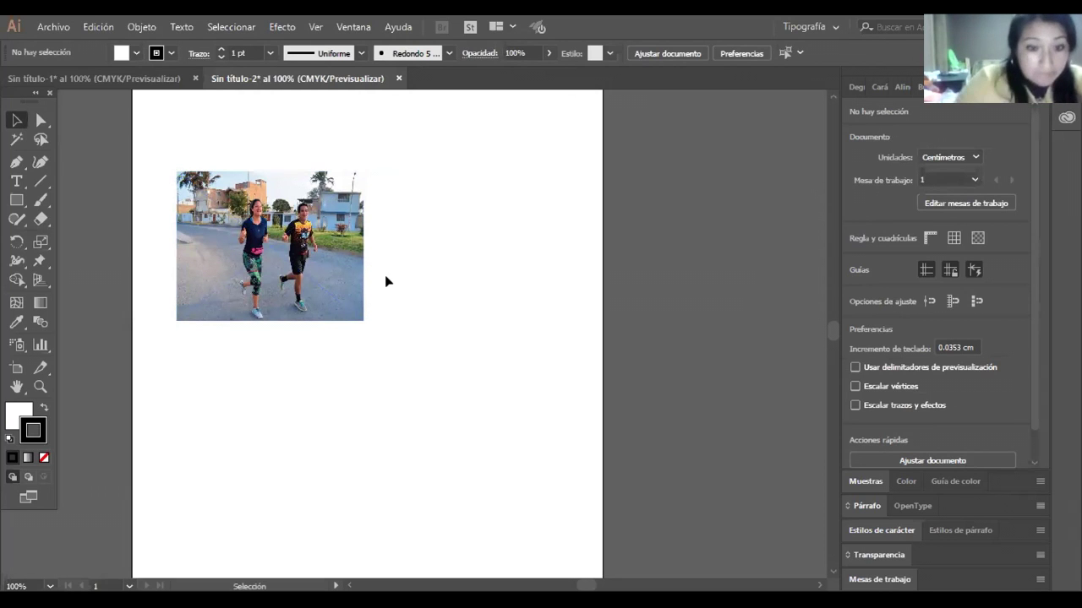
left_click(51, 27)
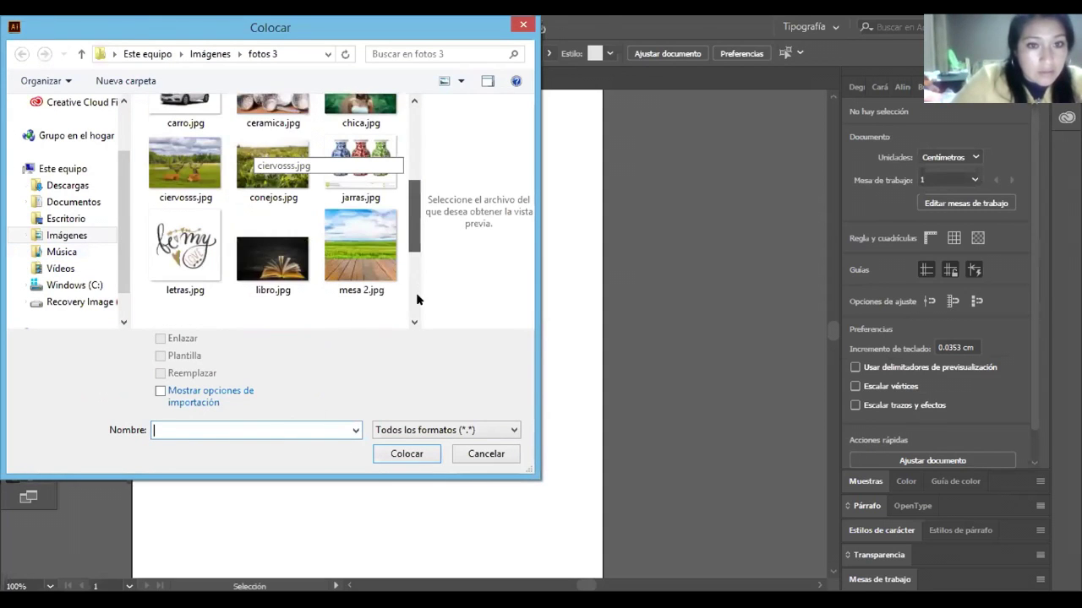
- Place an unlinked trotando.jpg copy to the right of the first photo, then deselect it
scroll(283, 285, "down", 3)
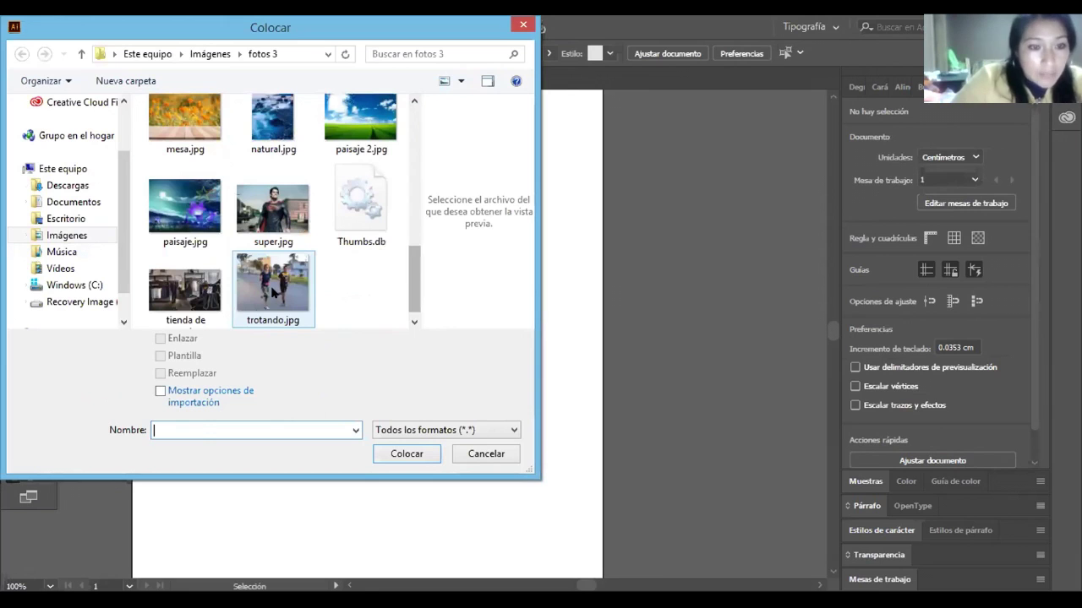
left_click(275, 292)
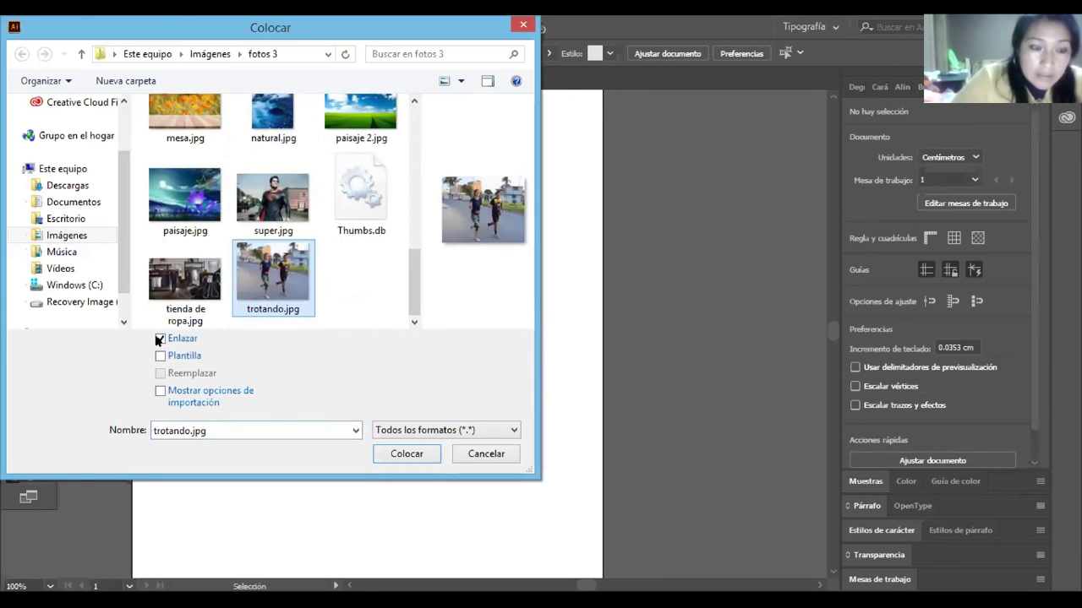
left_click(159, 339)
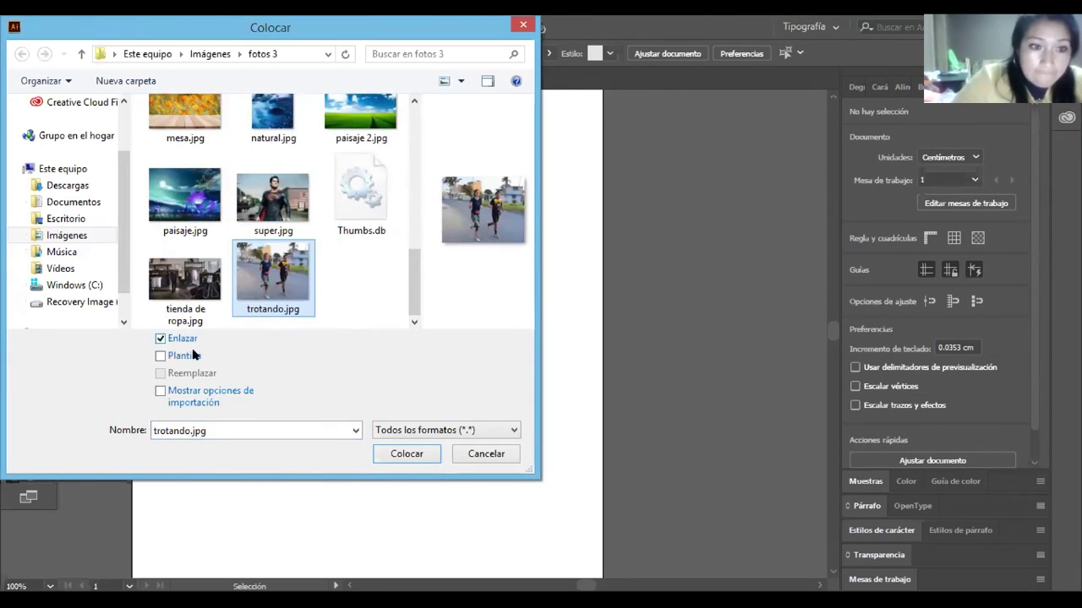
left_click(406, 454)
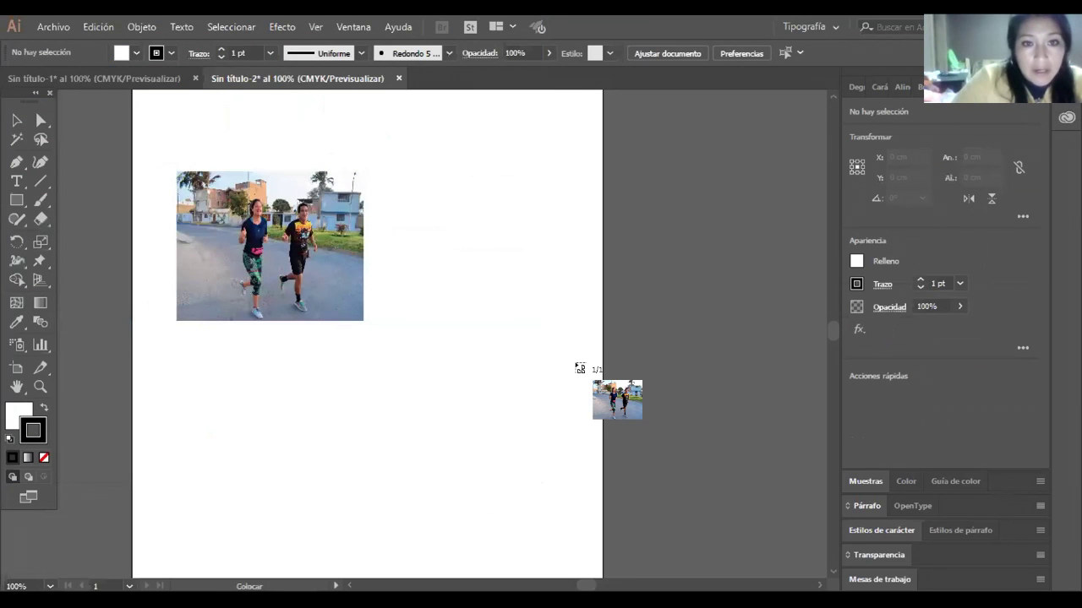
left_click(581, 363)
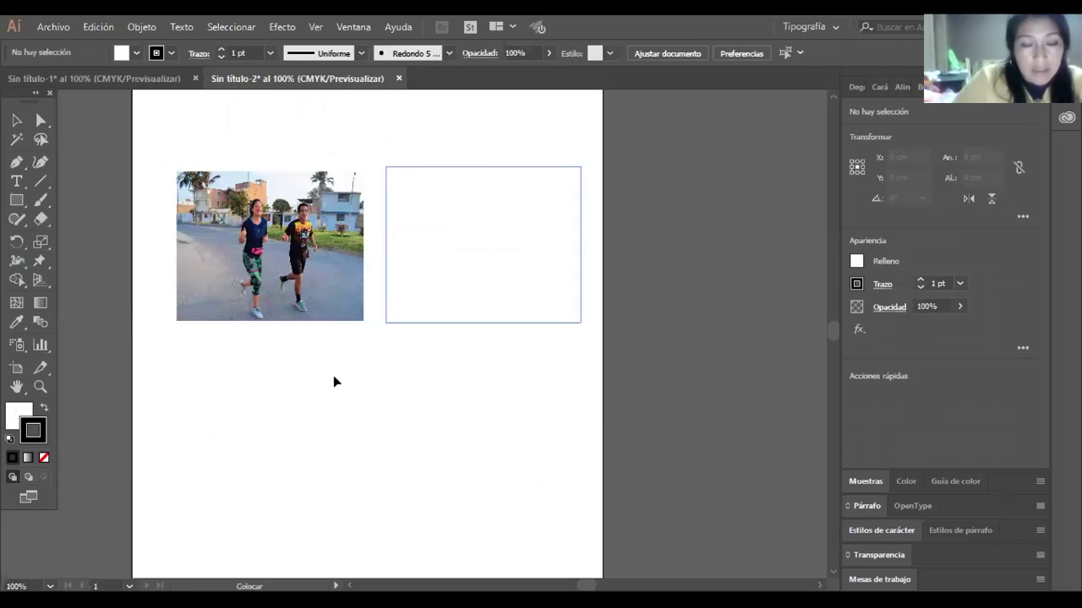
left_click(222, 138)
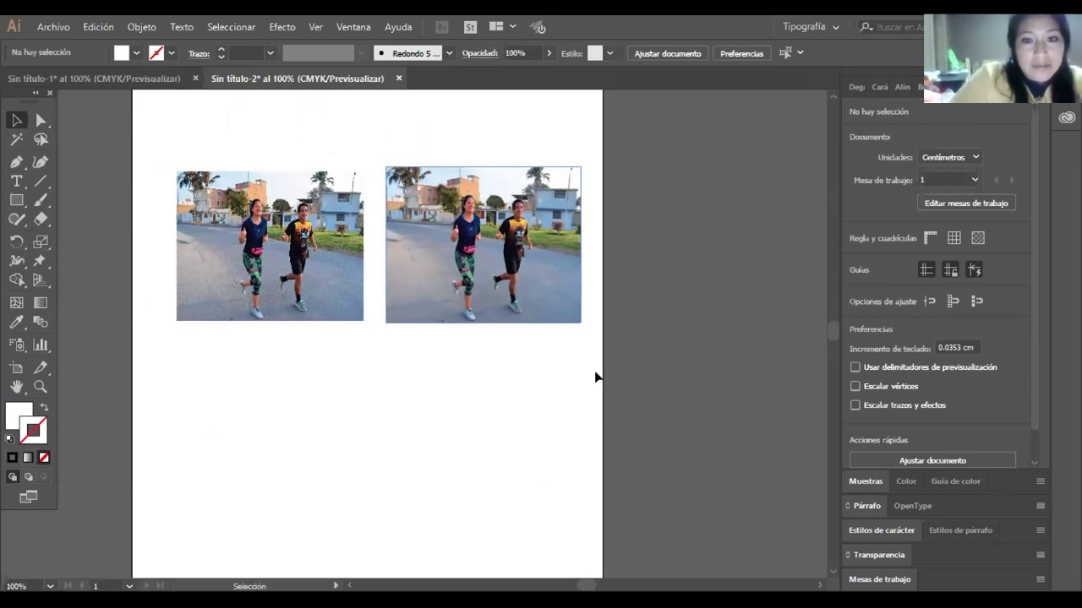
key("ctrl+a")
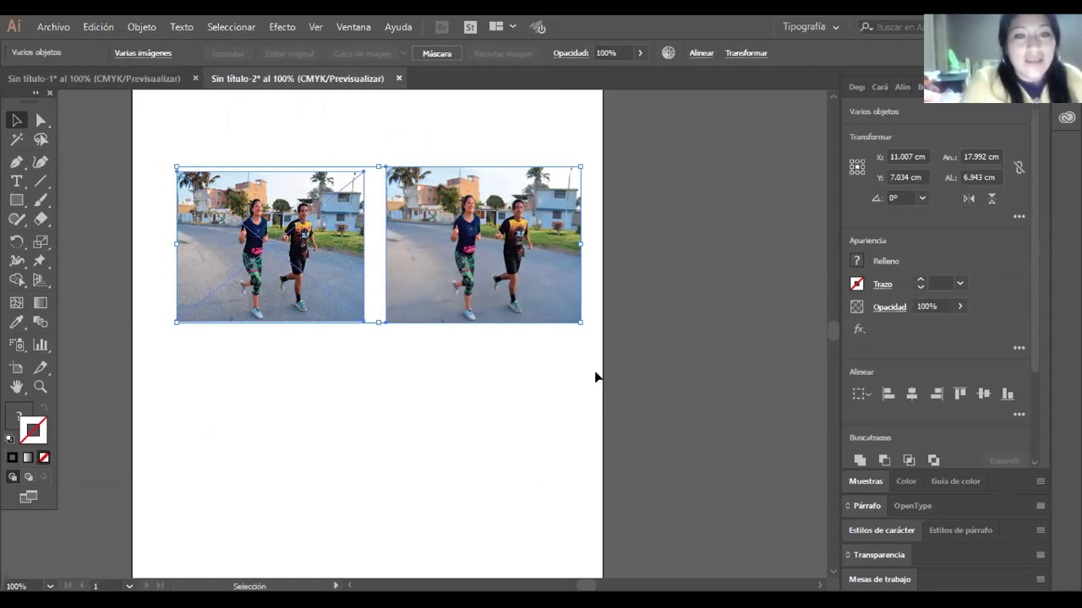
key("ctrl+y")
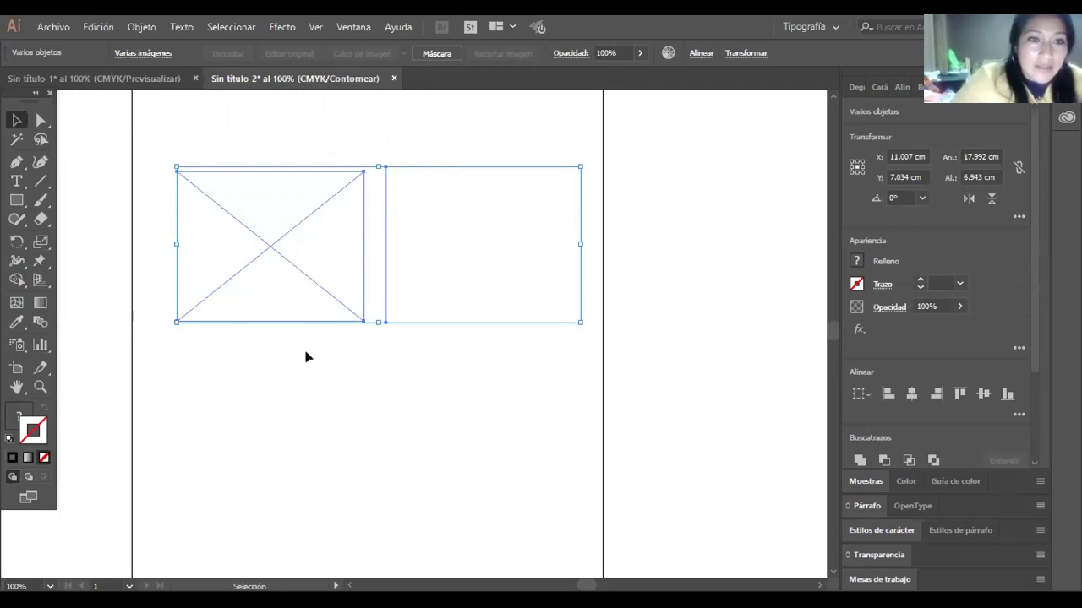
left_click(243, 214)
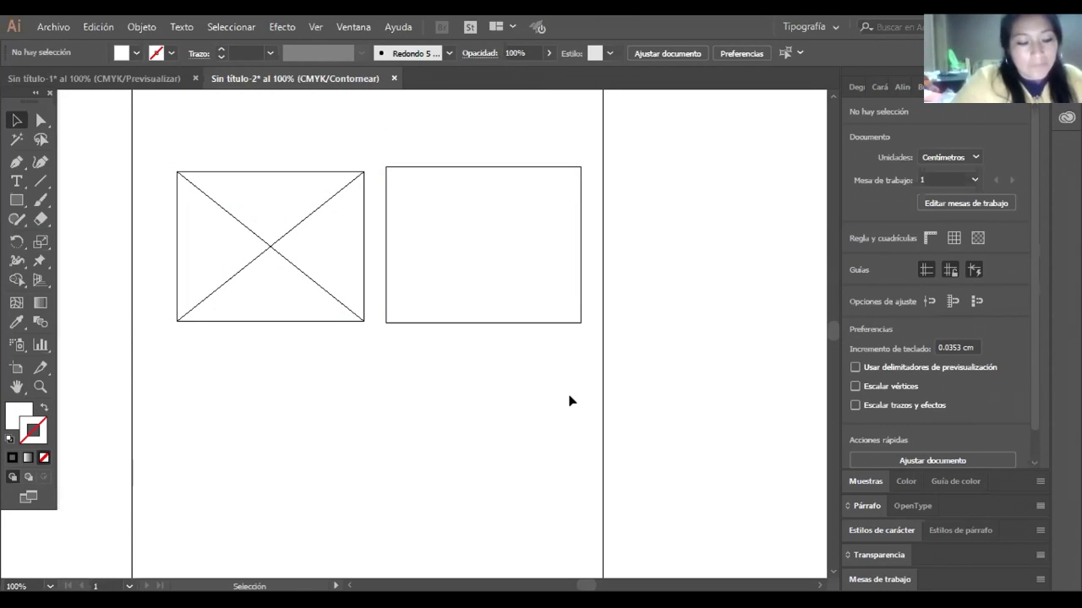
key("a")
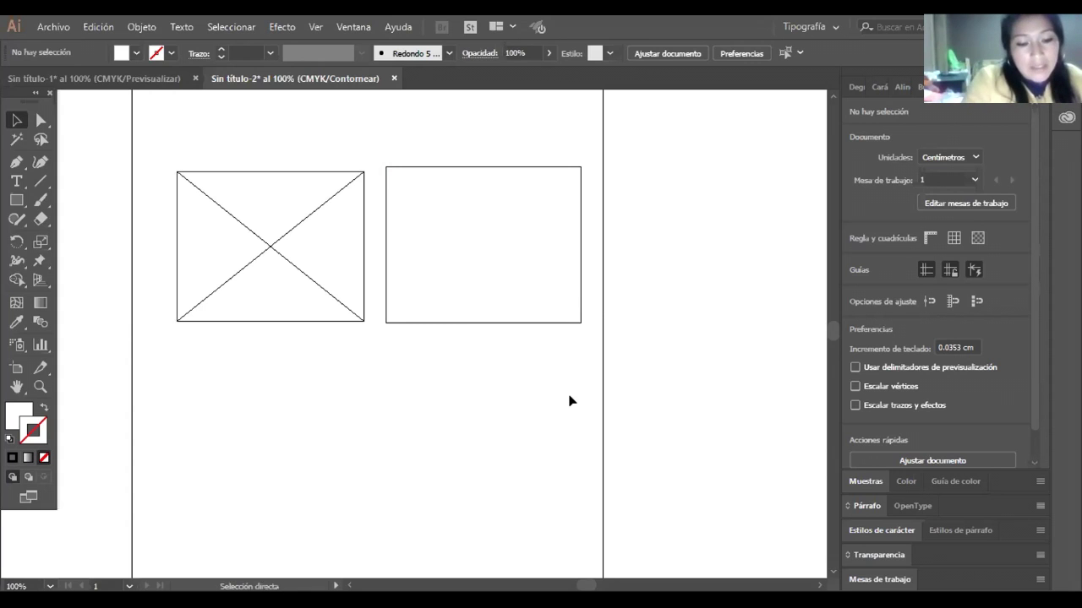
key("ctrl+y")
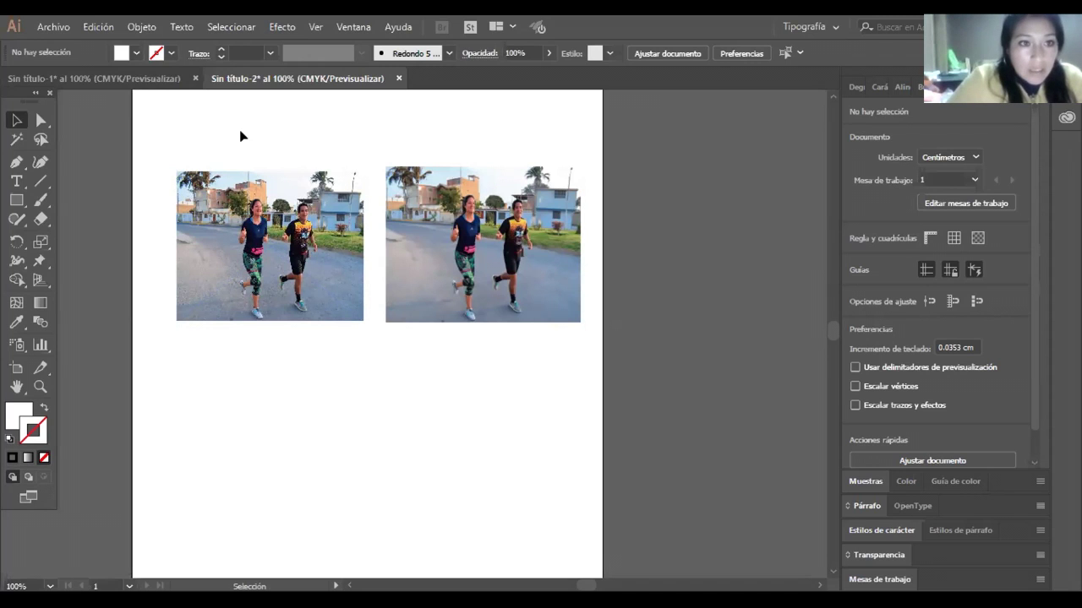
- Marquee-select the left linked trotando.jpg photo, 8.326 × 6.66 cm
left_click_drag(350, 352, 279, 239)
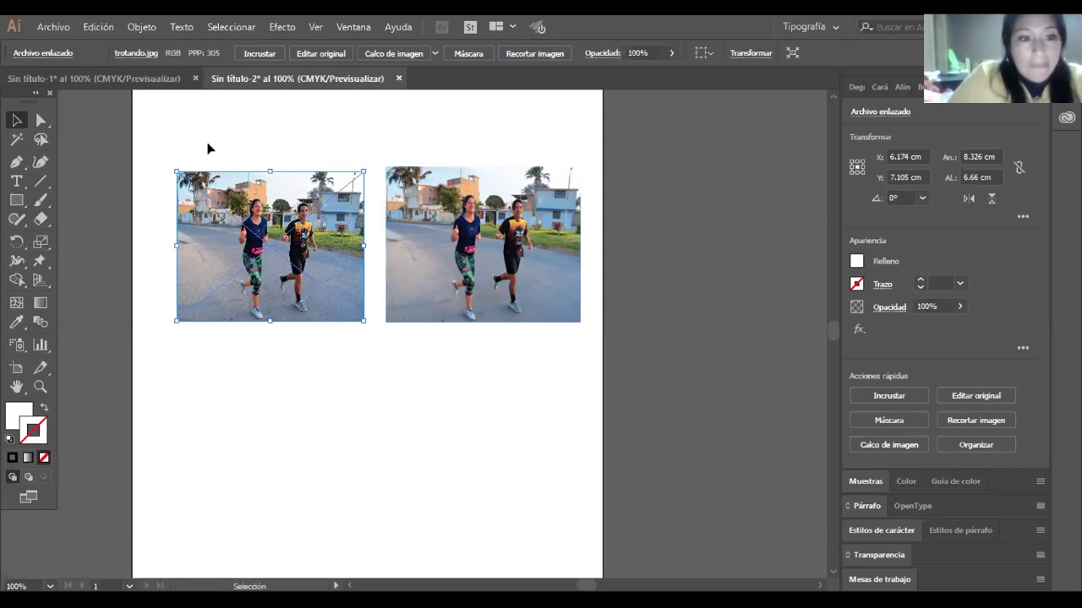
left_click(330, 344)
left_click_drag(189, 135, 330, 343)
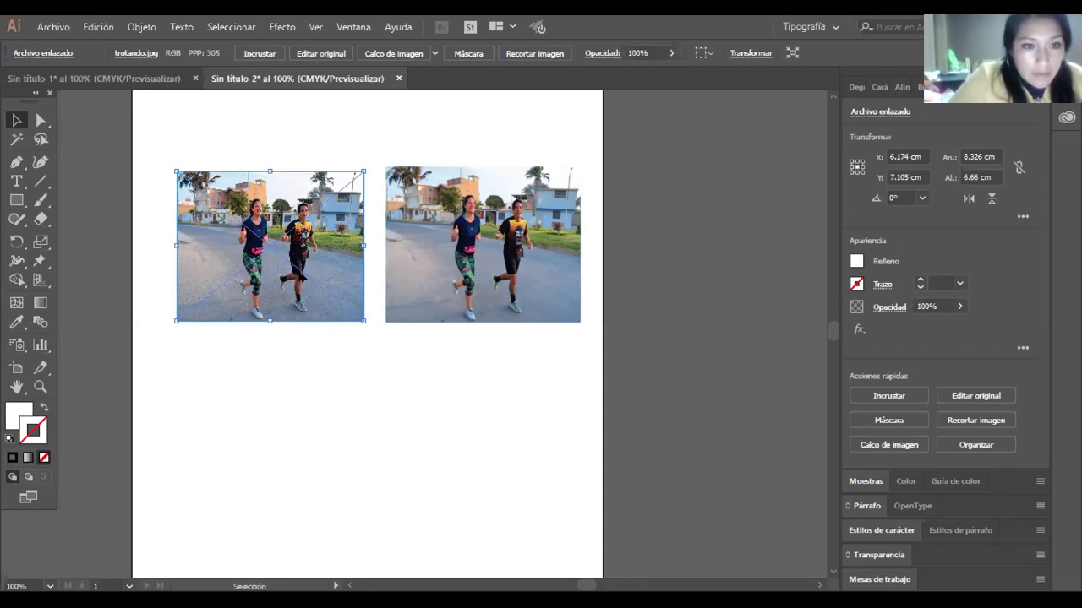
key("ctrl+c")
left_click_drag(297, 450, 297, 457)
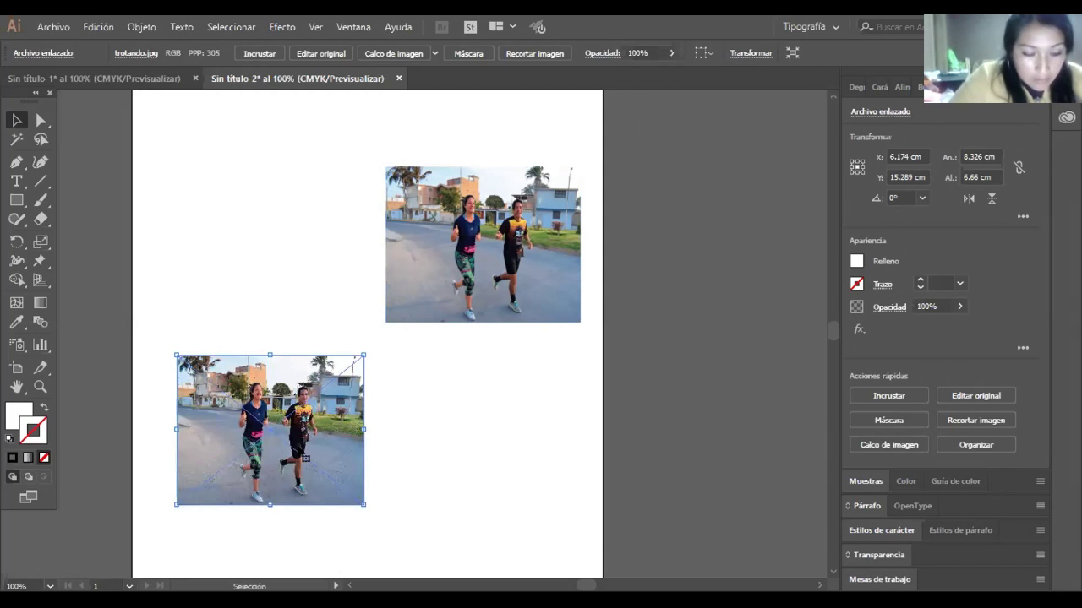
key("ctrl+z")
left_click_drag(309, 306, 313, 422)
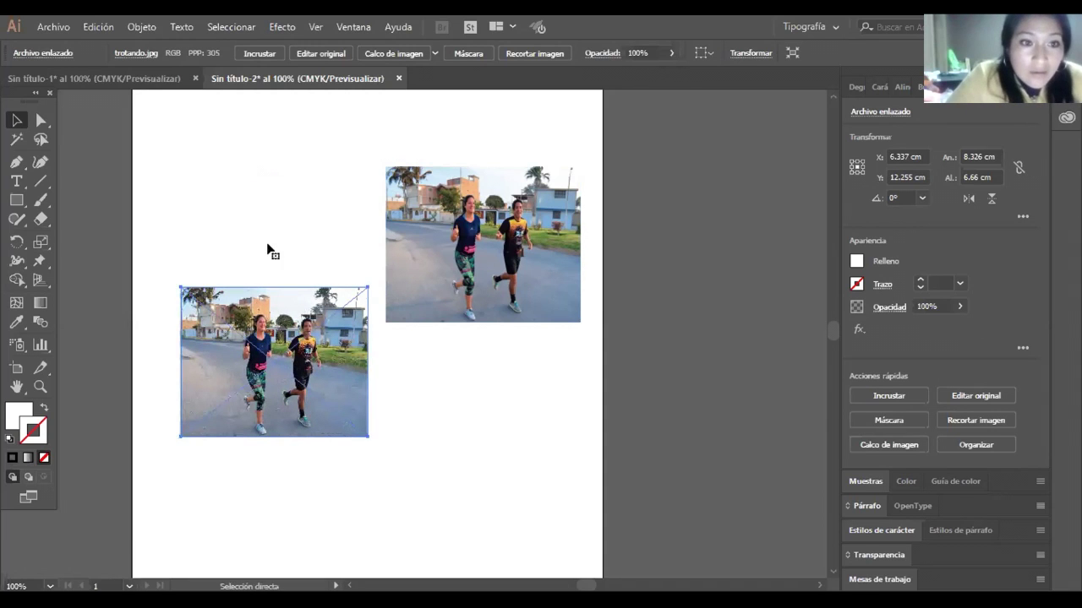
key("ctrl+z")
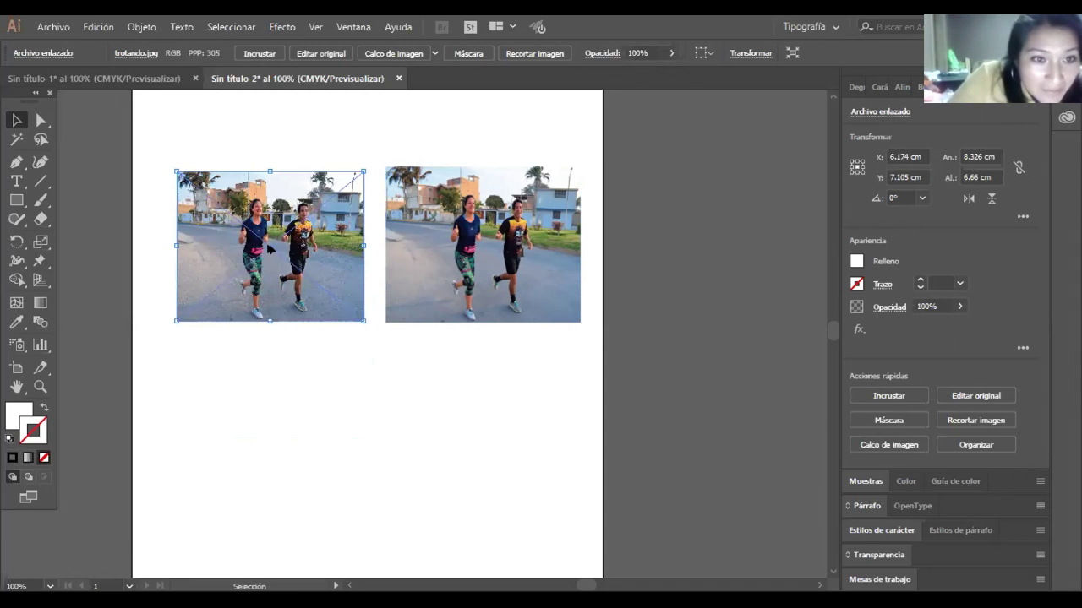
left_click_drag(269, 252, 273, 445)
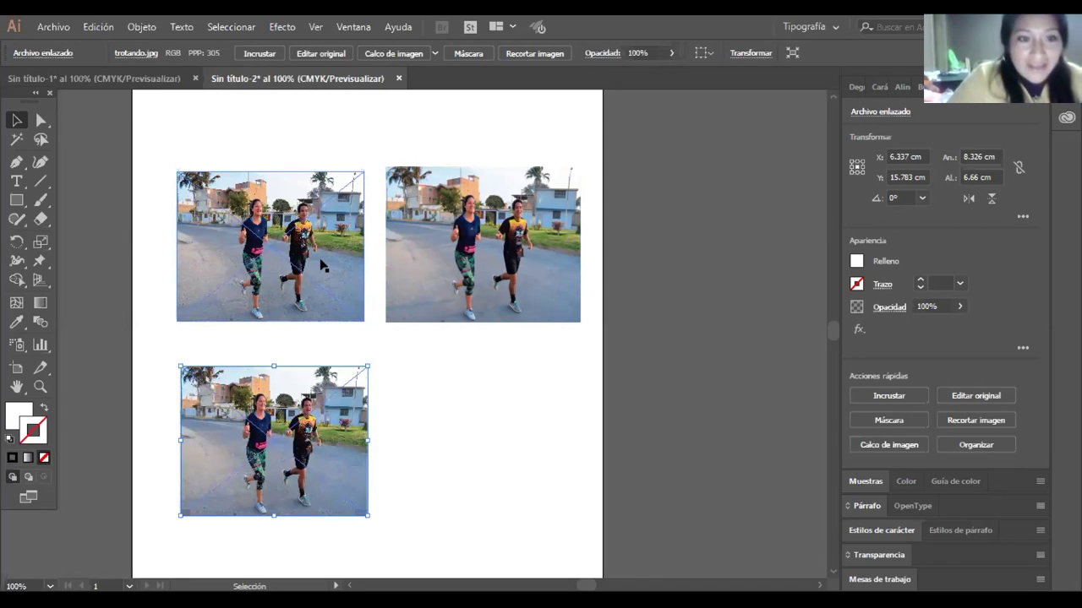
- Nudge the right photo rightward, then embed the top-left photo with Incrustar
left_click(278, 237)
left_click_drag(494, 237, 504, 237)
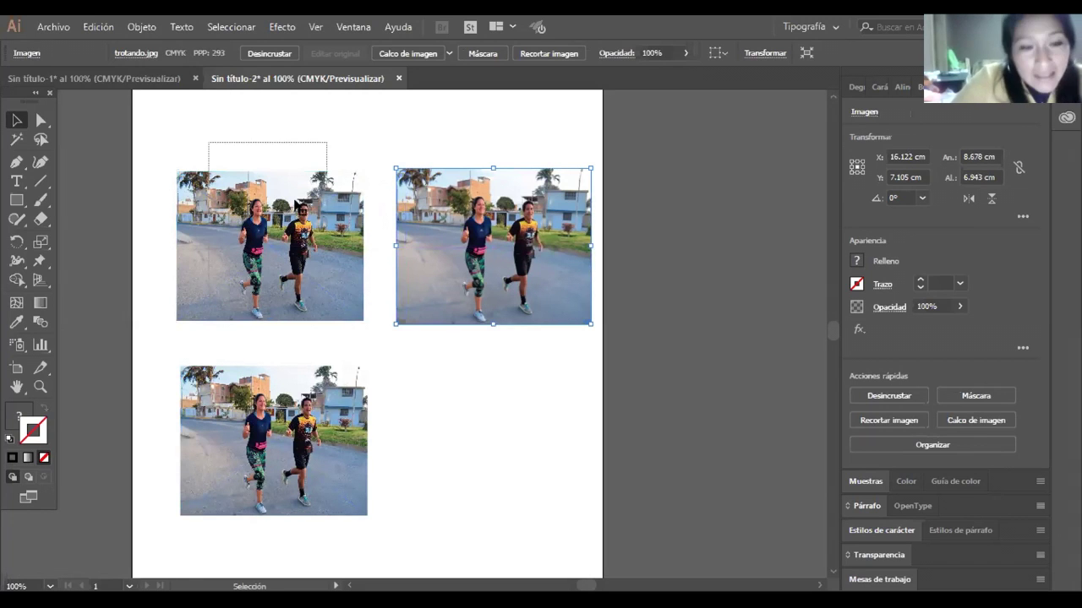
left_click(297, 206)
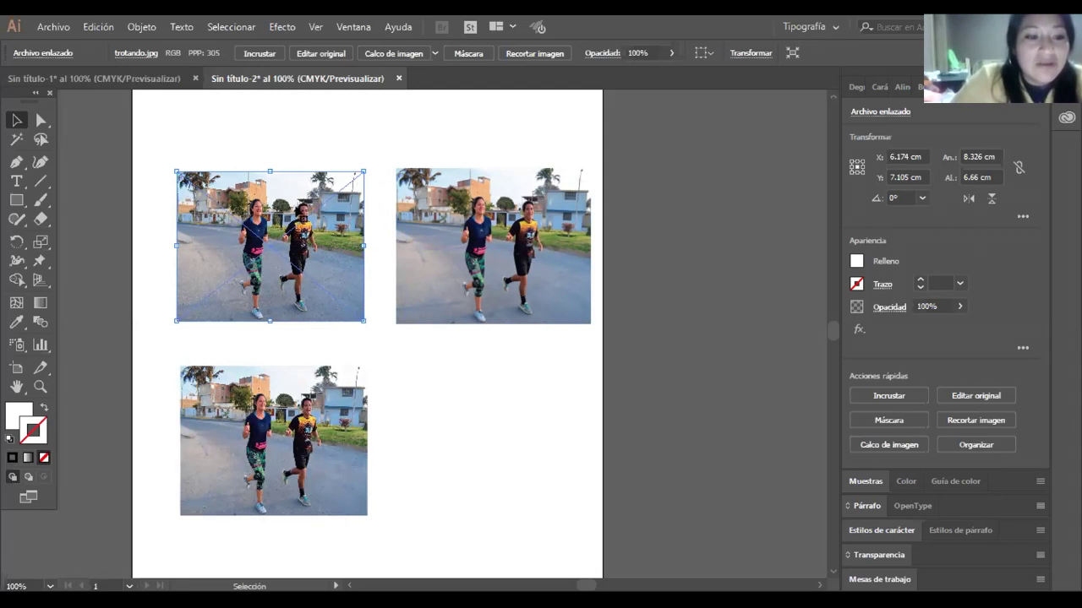
left_click_drag(273, 335, 285, 338)
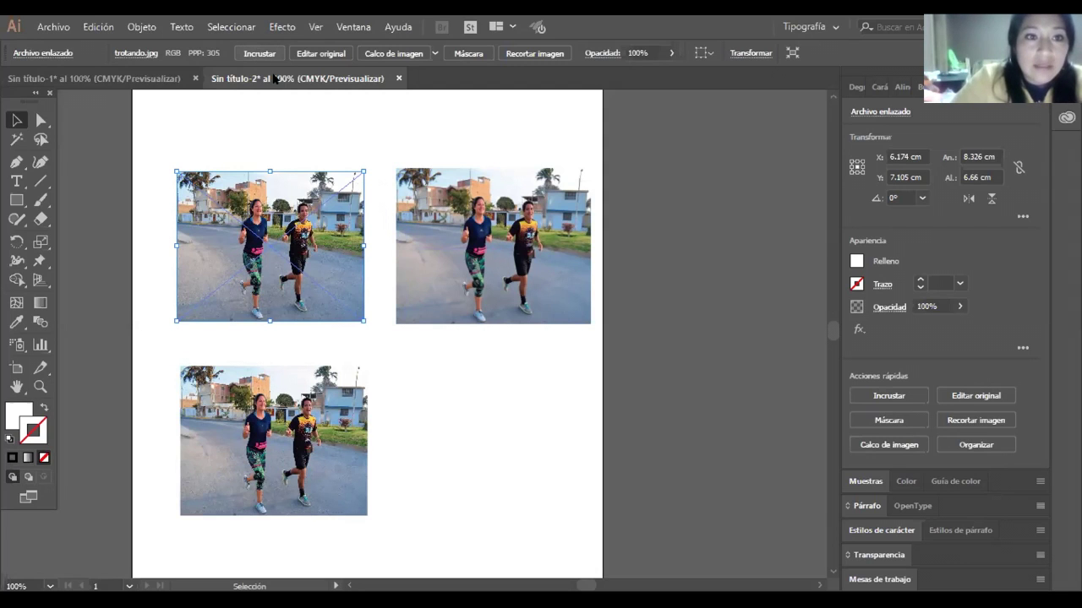
left_click(257, 52)
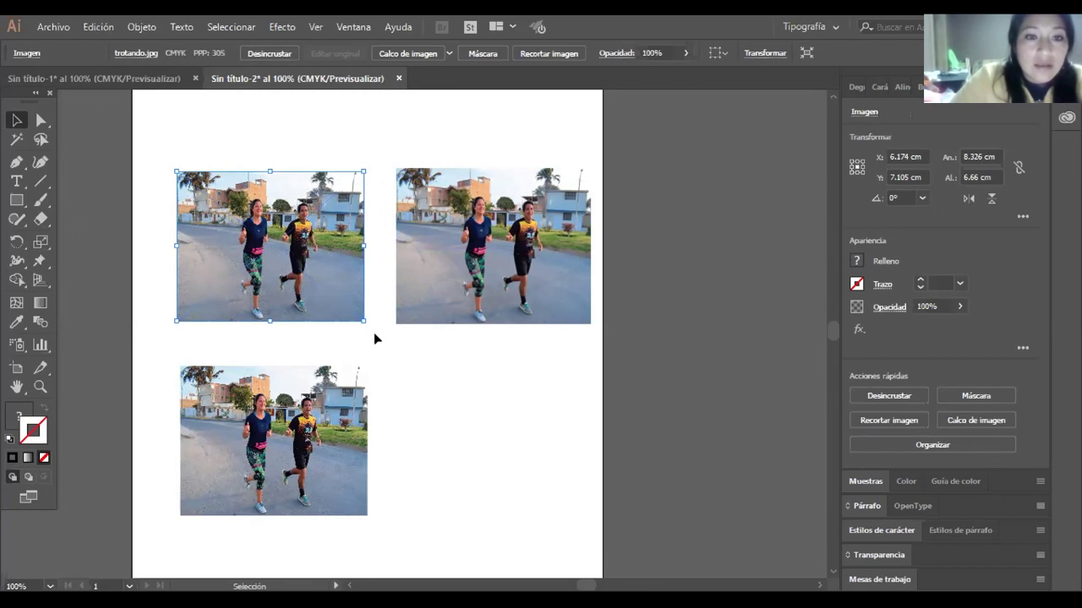
left_click_drag(207, 144, 274, 211)
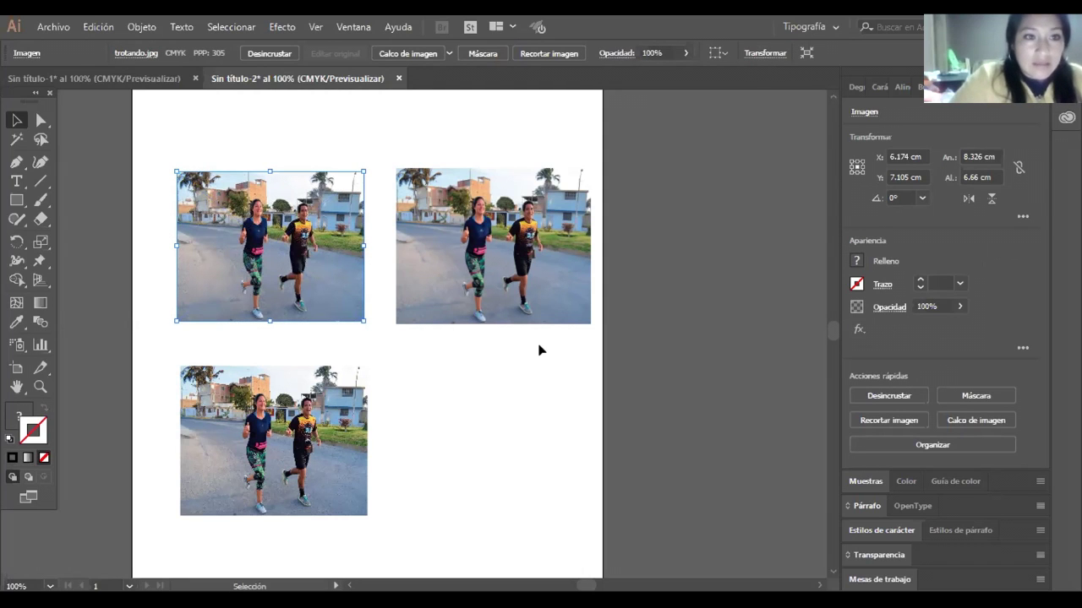
- Toggle Outline view on and off with Ctrl+Y, then make the top-left trotando.jpg linked again
mouse_move(559, 338)
left_mouse_down()
mouse_move(575, 326)
mouse_move(577, 337)
left_mouse_up()
key("ctrl+y")
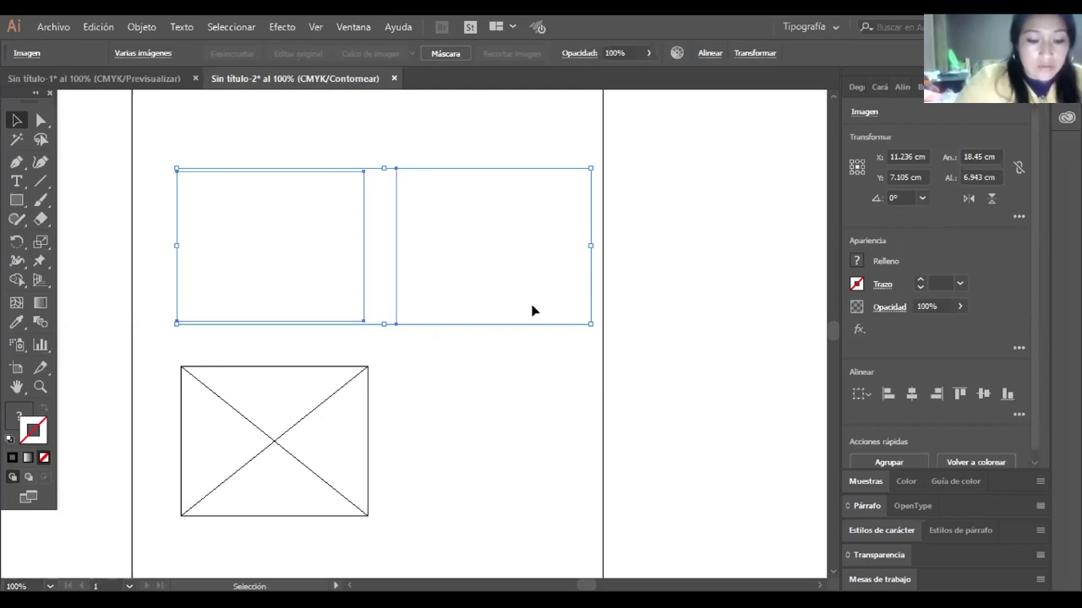
key("ctrl+y")
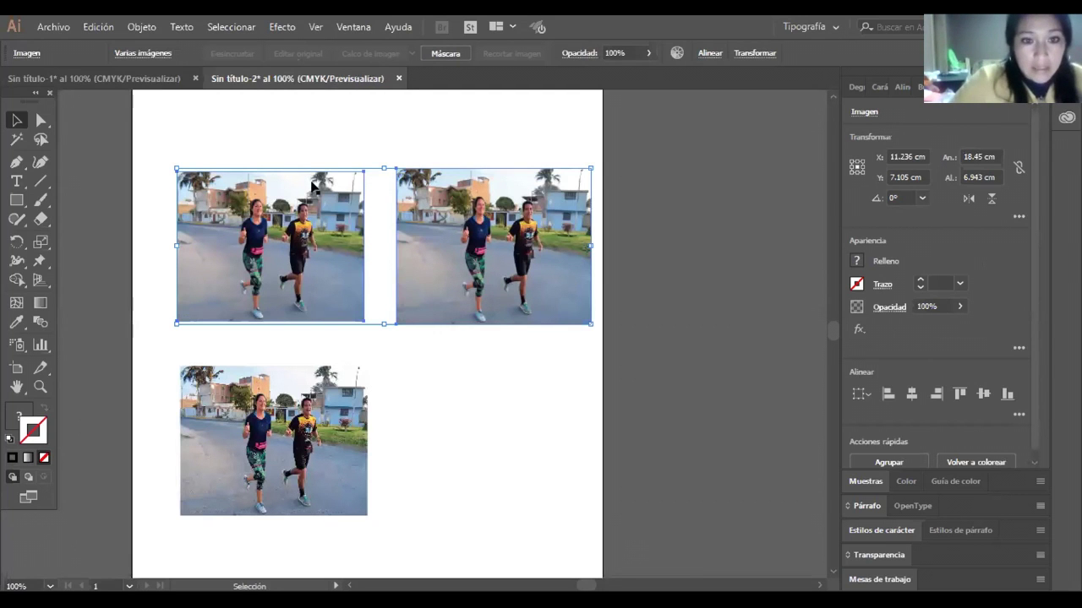
key("a")
key("v")
left_click_drag(203, 145, 297, 318)
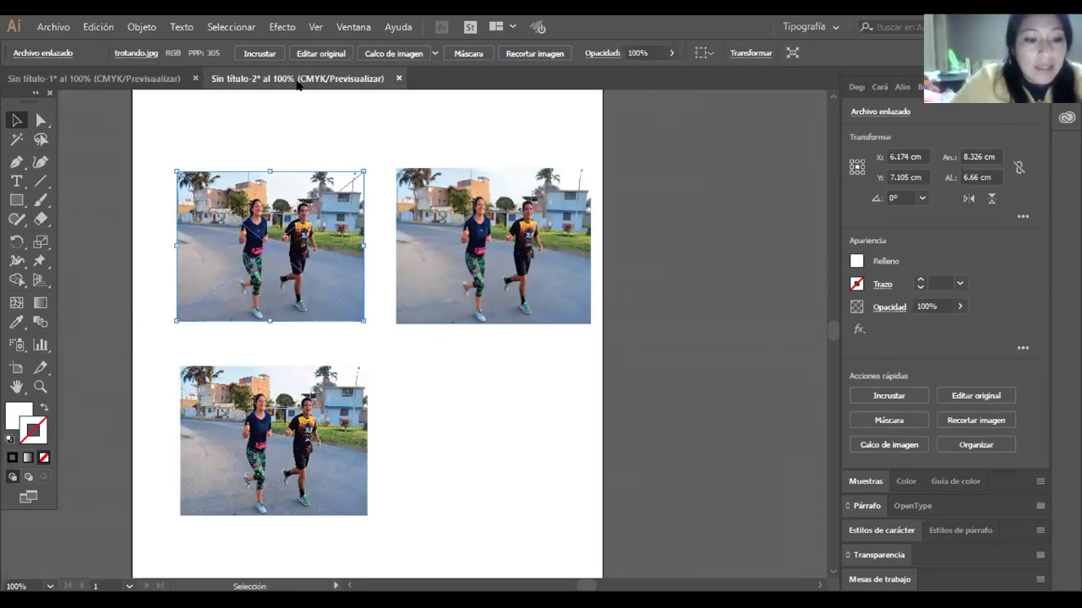
- Open Objeto > Rasterizar for the top-left trotando.jpg photo
left_click(143, 27)
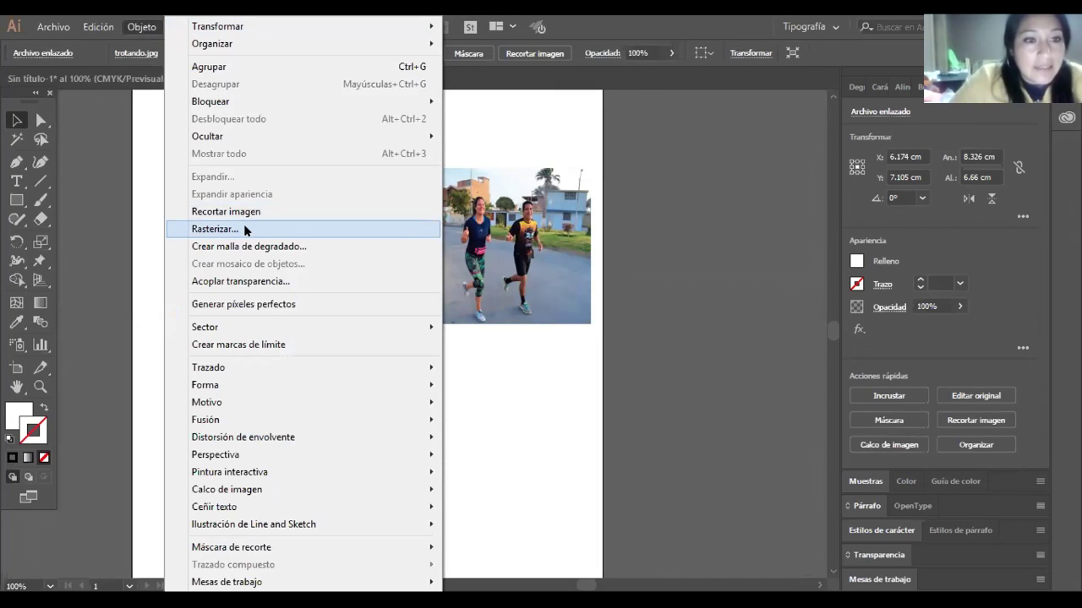
left_click(245, 229)
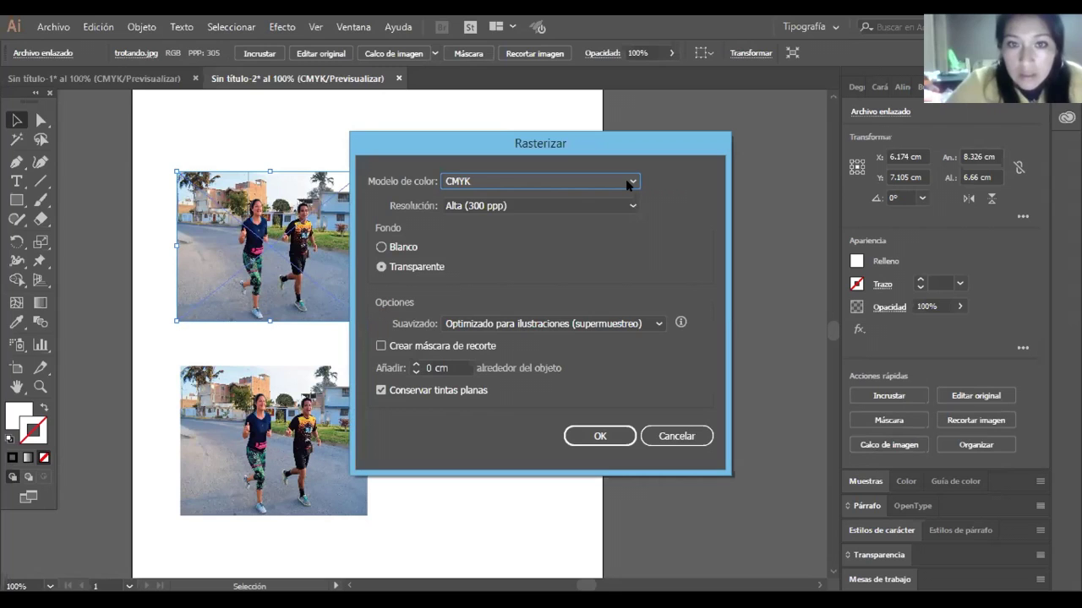
- Keep the CMYK colour model and set a custom resolution of 300 ppi
left_click(627, 181)
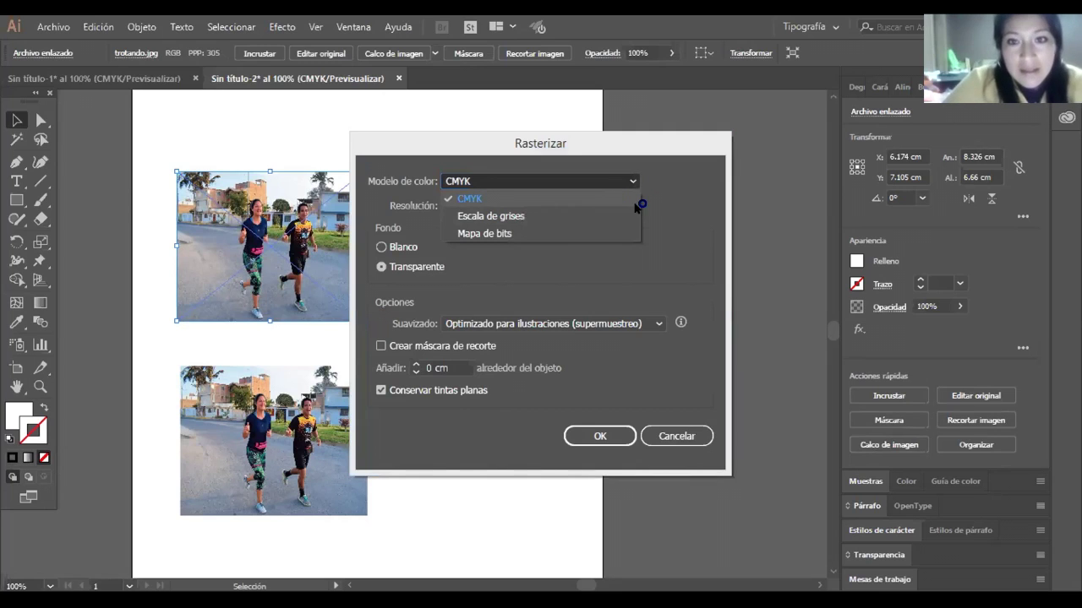
left_click(637, 205)
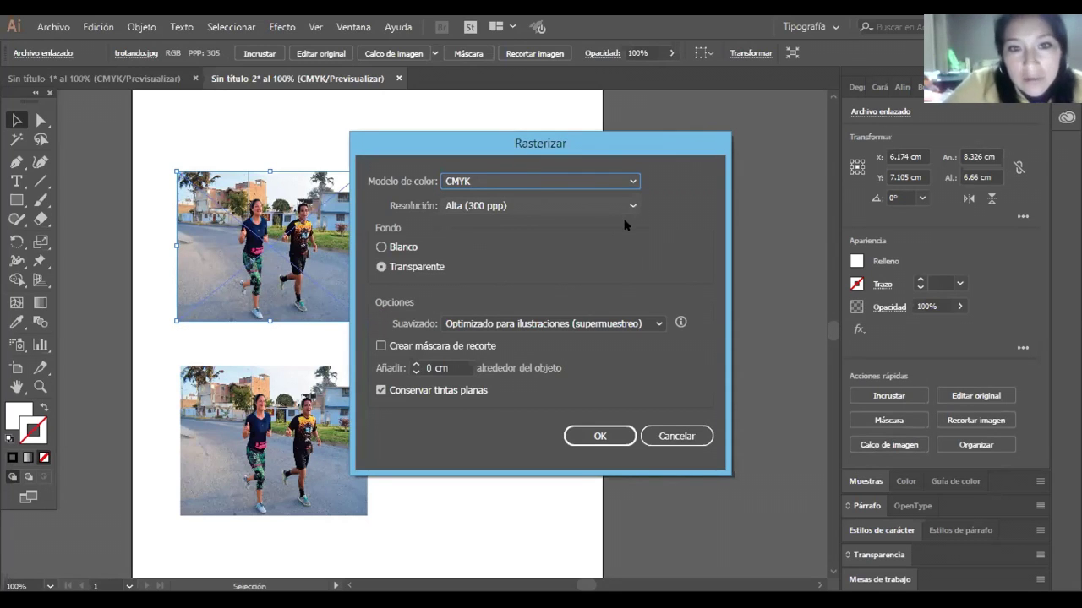
left_click(625, 218)
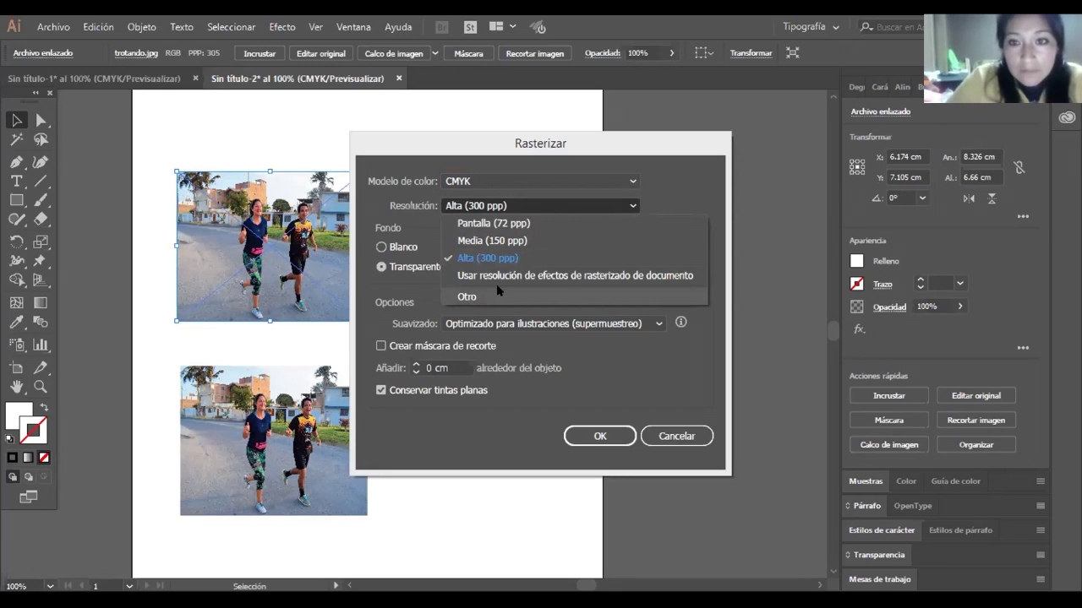
key("Return")
type("452")
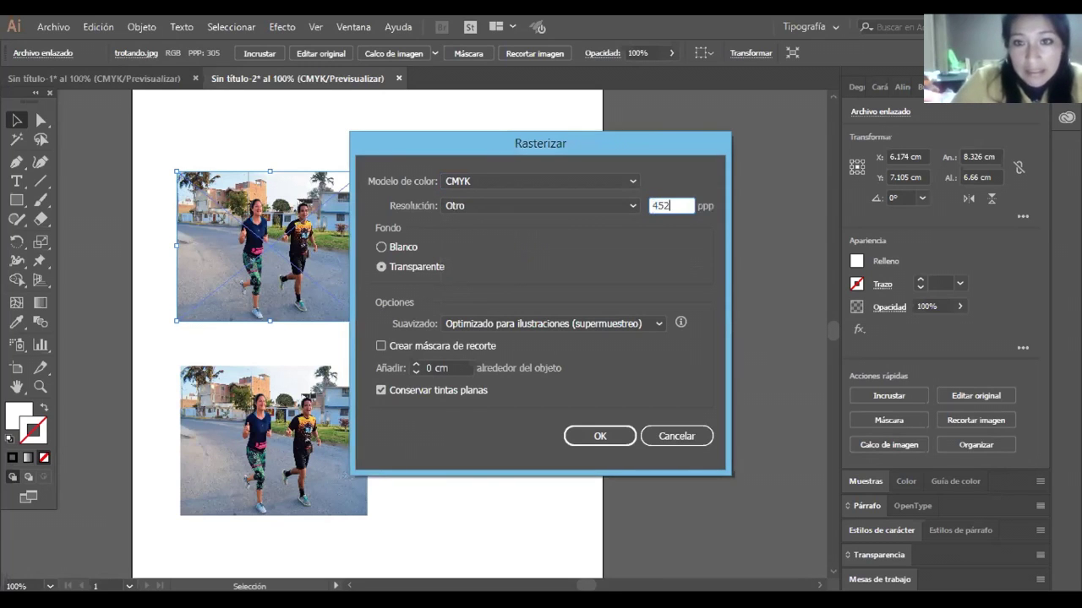
key("BackSpace")
key("BackSpace")
key("BackSpace")
type("300")
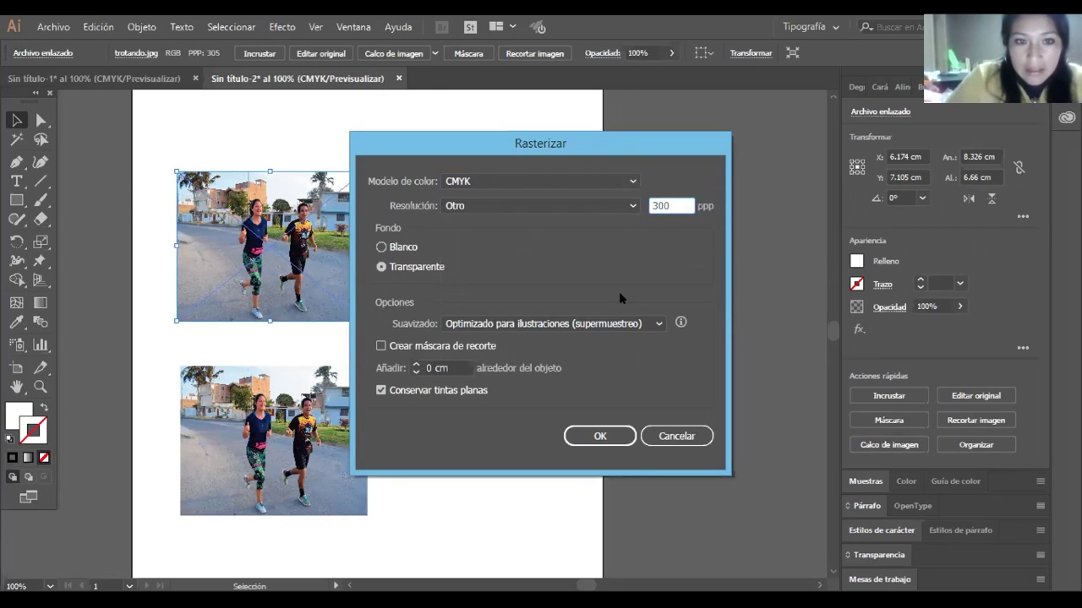
- Choose a white background, keep anti-aliasing optimised for artwork, and rasterize the photo
left_click(381, 247)
left_click(381, 267)
left_click(381, 247)
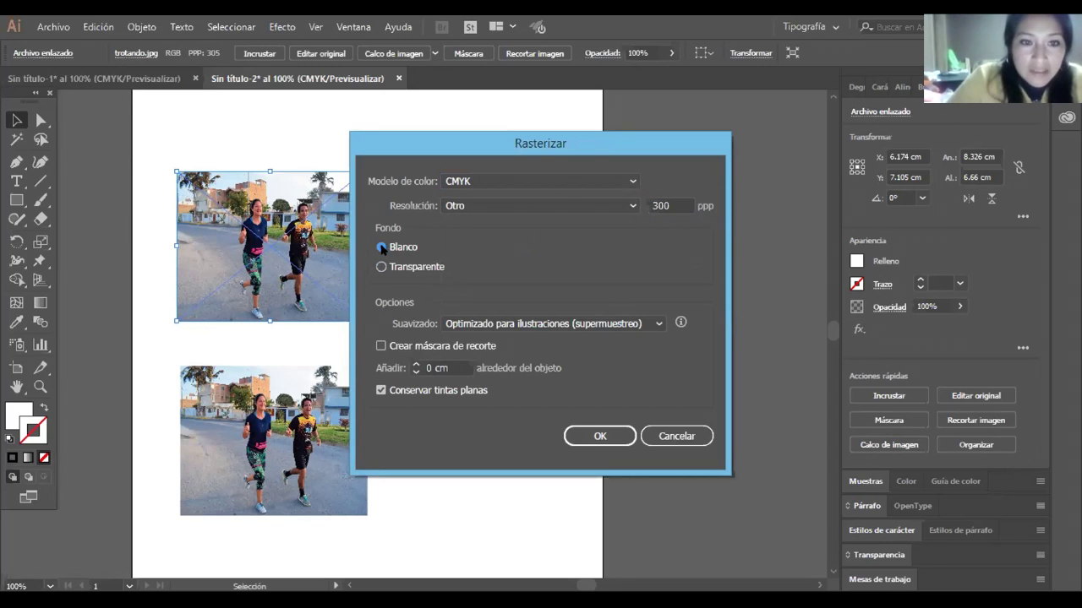
left_click(382, 266)
left_click(386, 246)
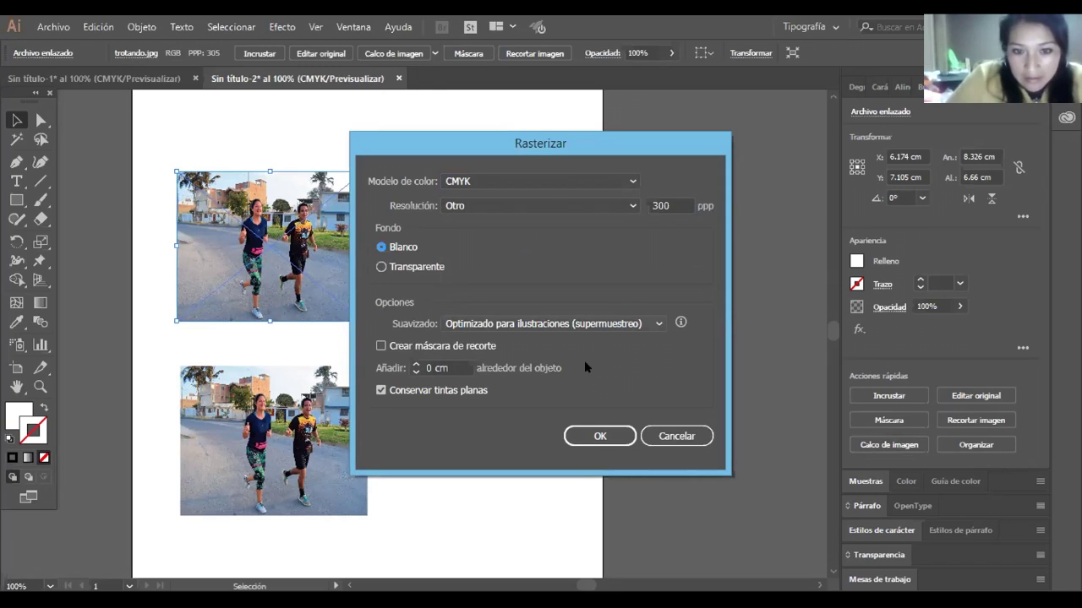
key("alt+Down")
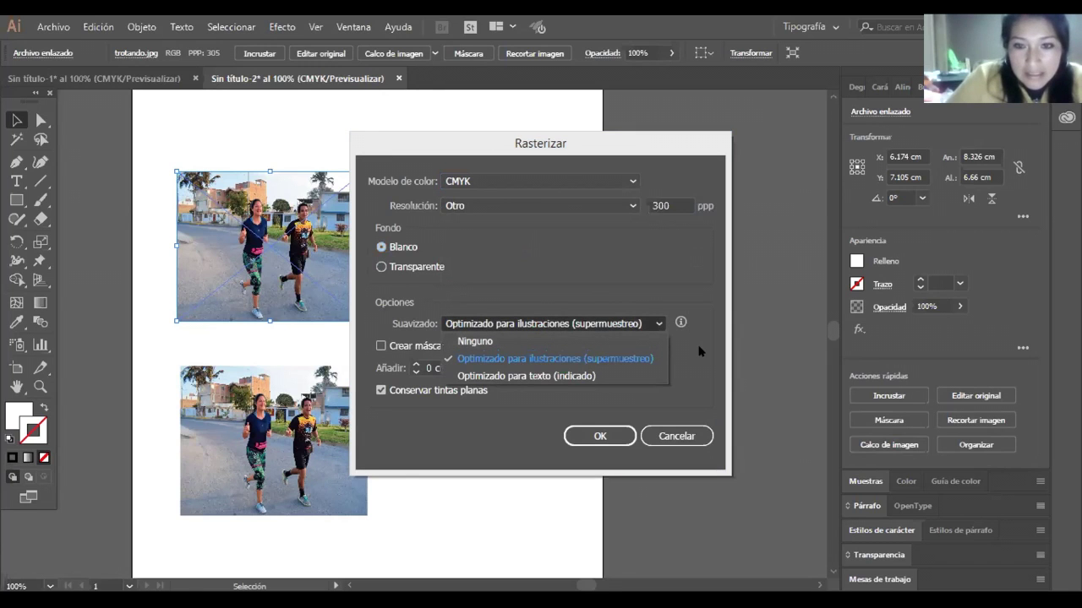
left_click(509, 354)
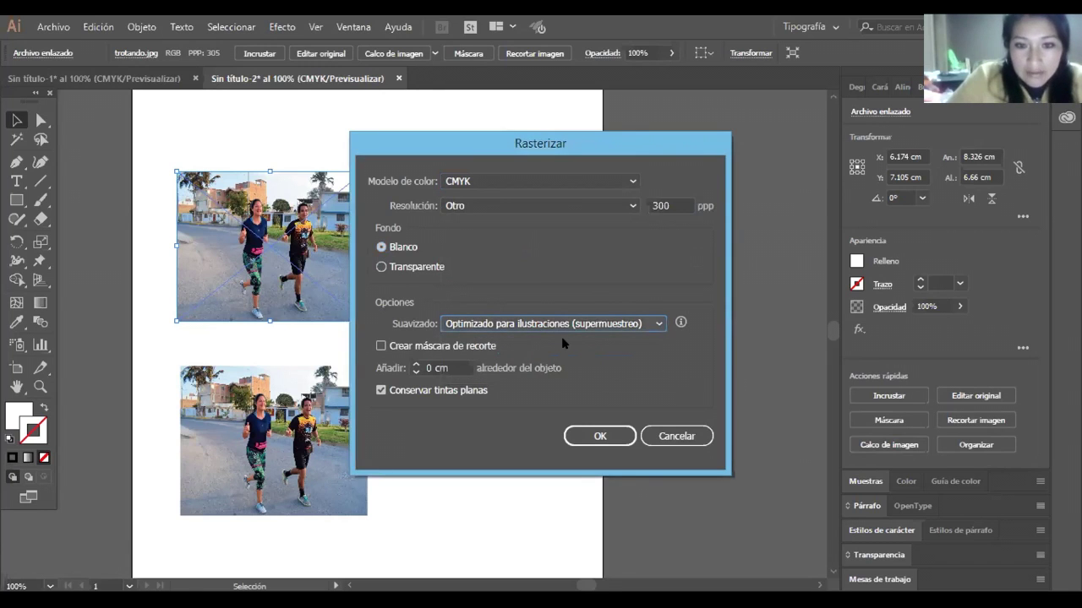
left_click(600, 437)
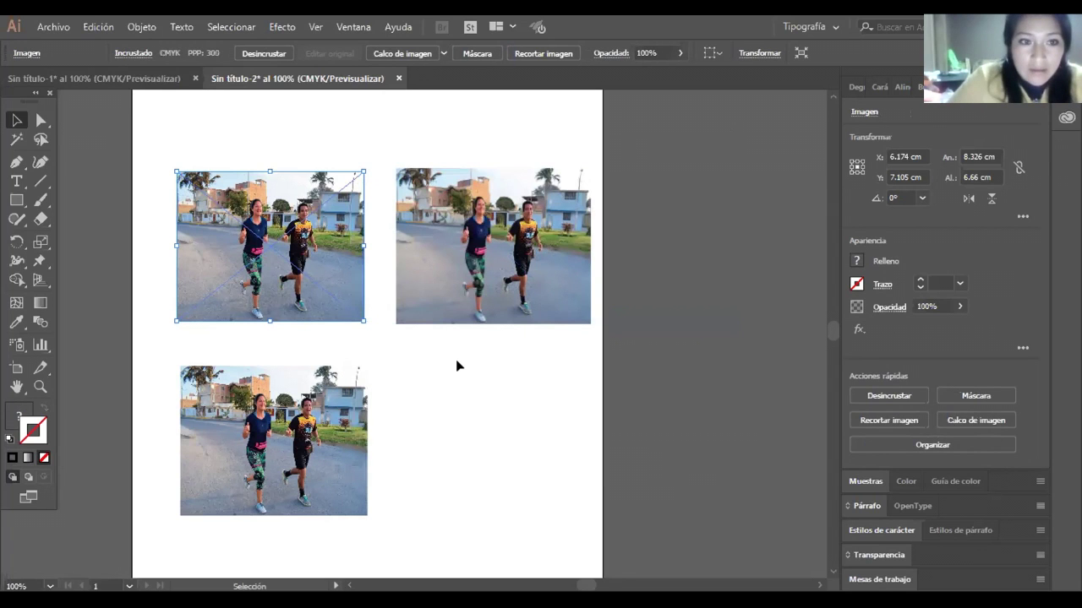
left_click_drag(202, 151, 310, 338)
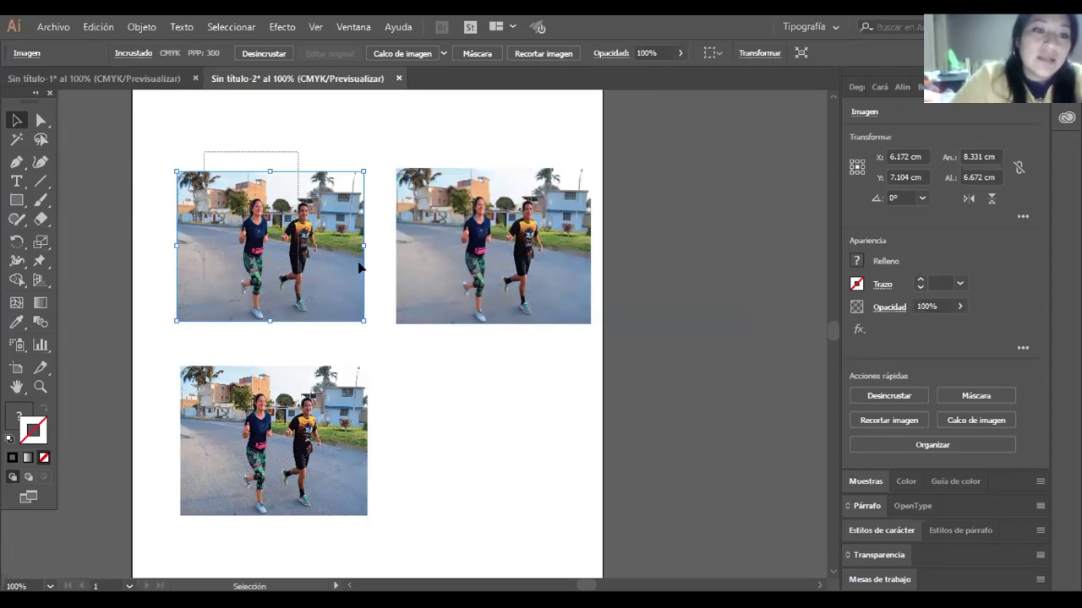
left_click(552, 319, "shift")
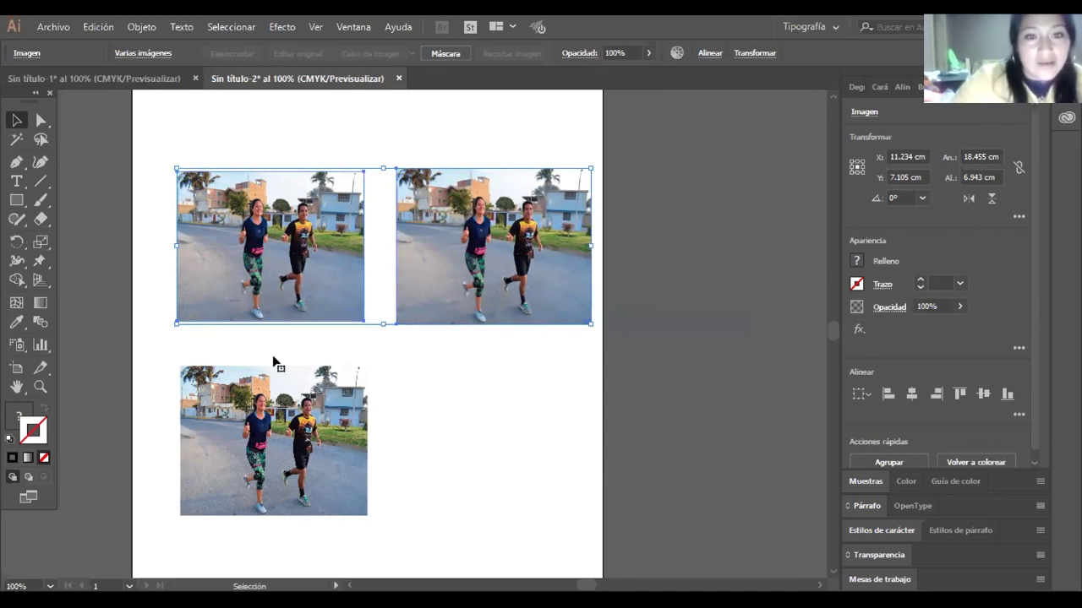
key("ctrl+y")
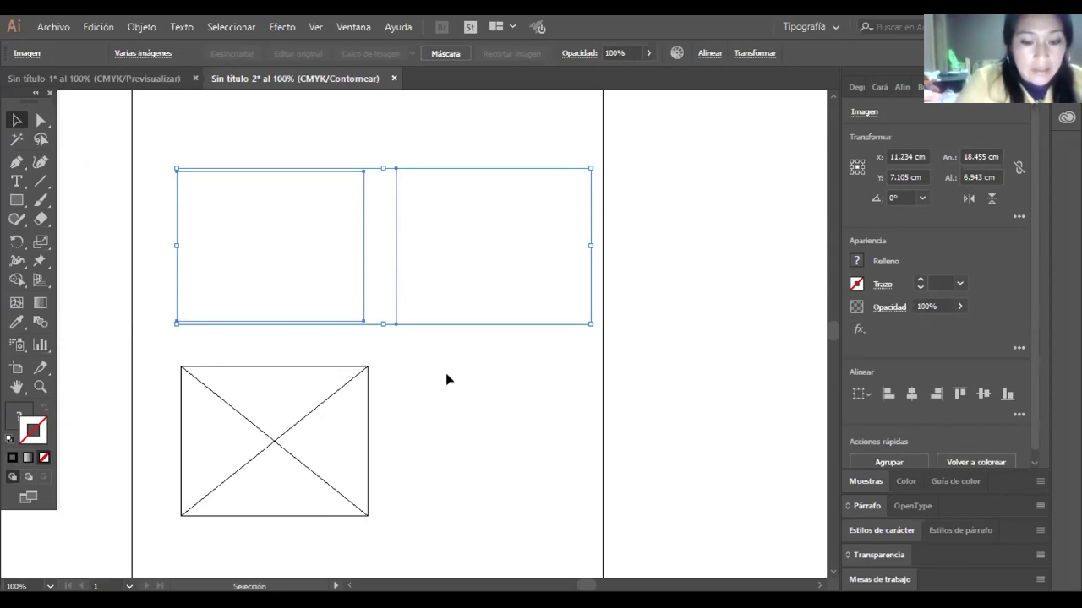
key("ctrl+y")
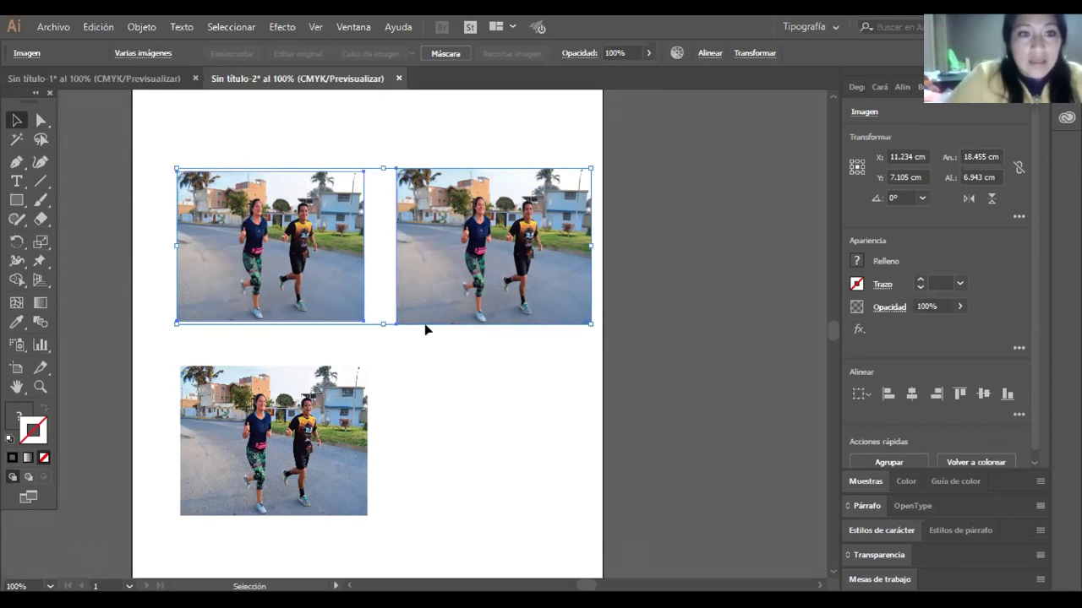
left_click(365, 228)
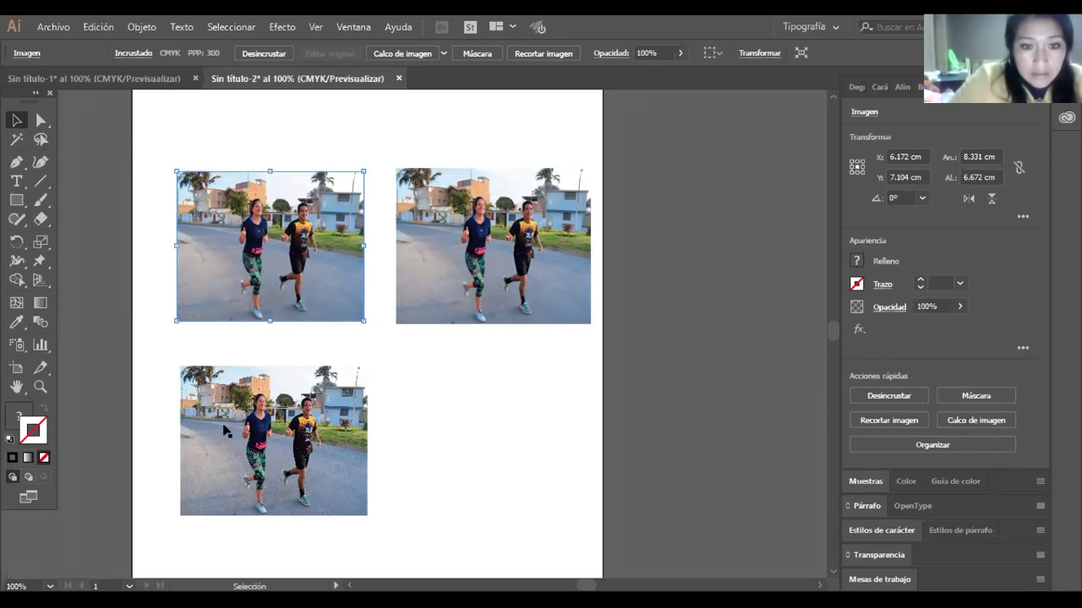
- Move the rasterized photo to the lower right and the bottom-left photo up to the top-left
left_click_drag(309, 239, 520, 423)
left_click_drag(273, 426, 301, 241)
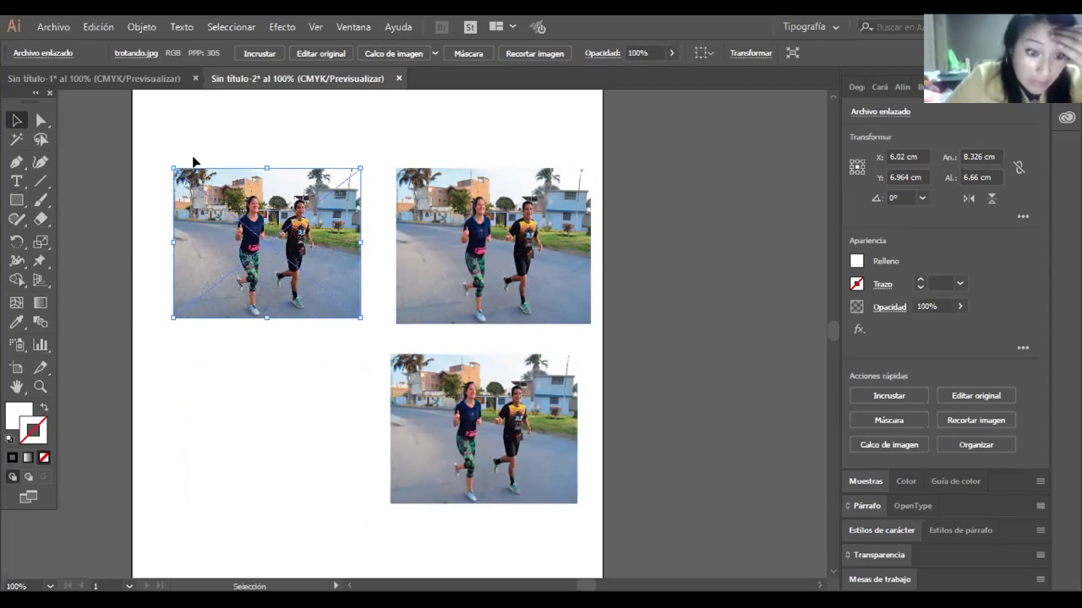
left_click_drag(205, 146, 323, 320)
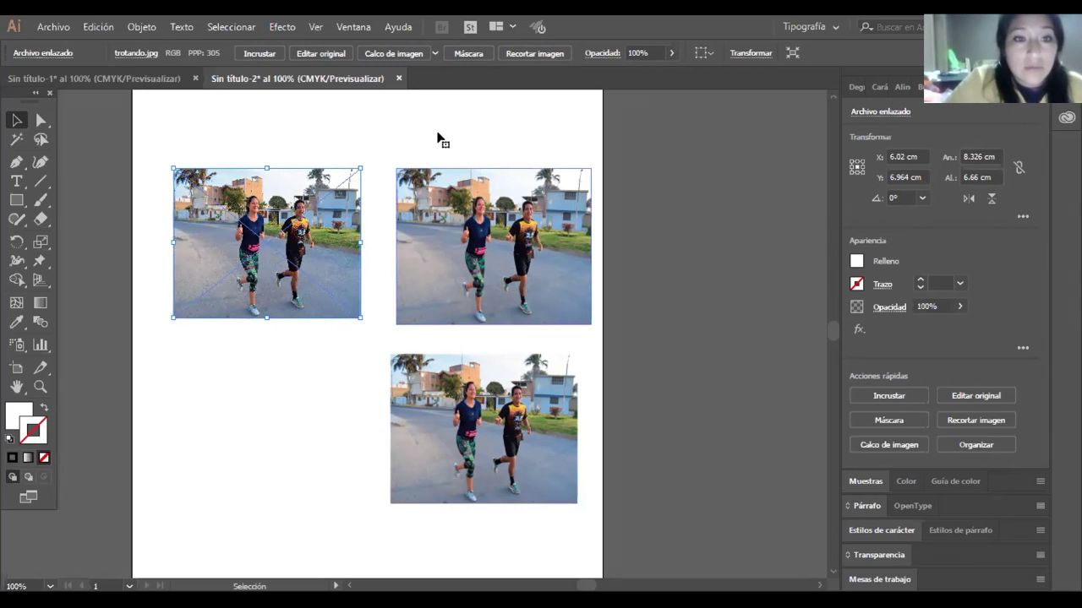
left_click(494, 245)
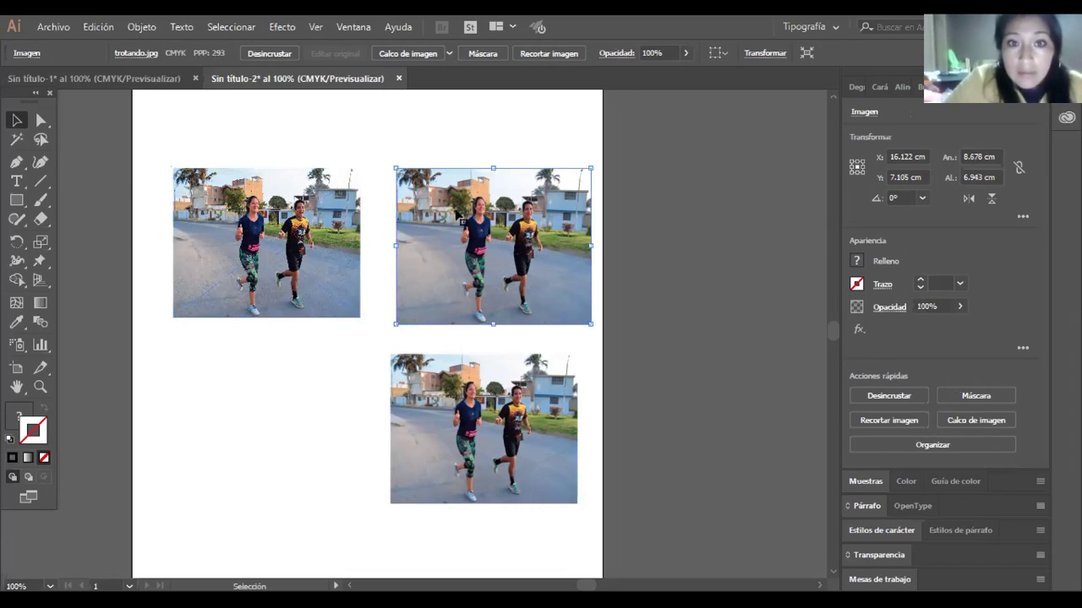
- Fade the top-right photo with the Opacidad slider, then drag it back up to its final opacity
left_click(685, 52)
mouse_move(686, 74)
left_mouse_down()
mouse_move(638, 74)
mouse_move(665, 75)
left_mouse_up()
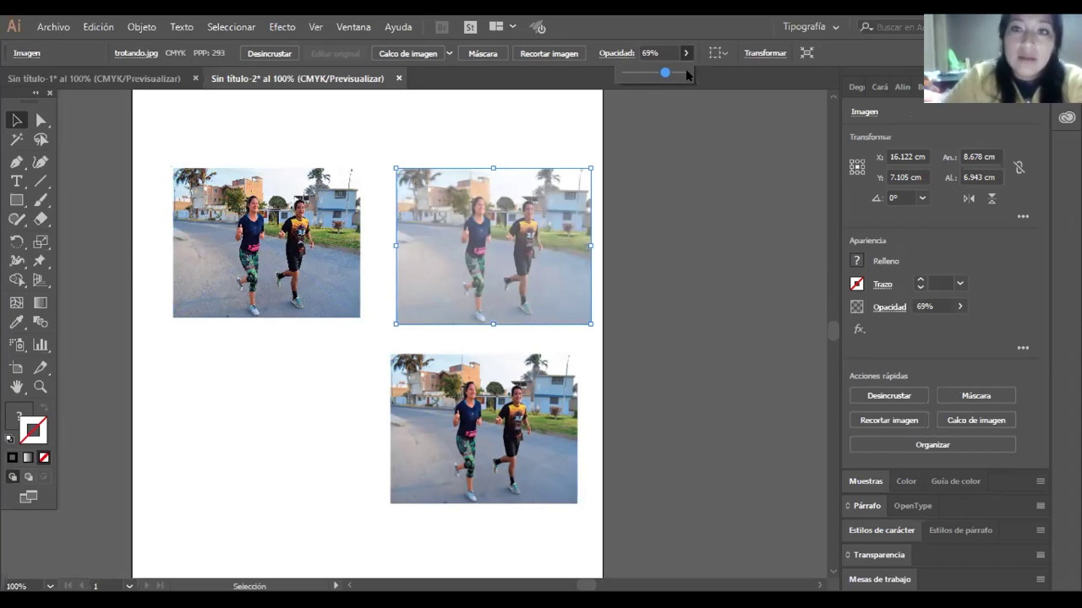
left_click_drag(660, 76, 685, 75)
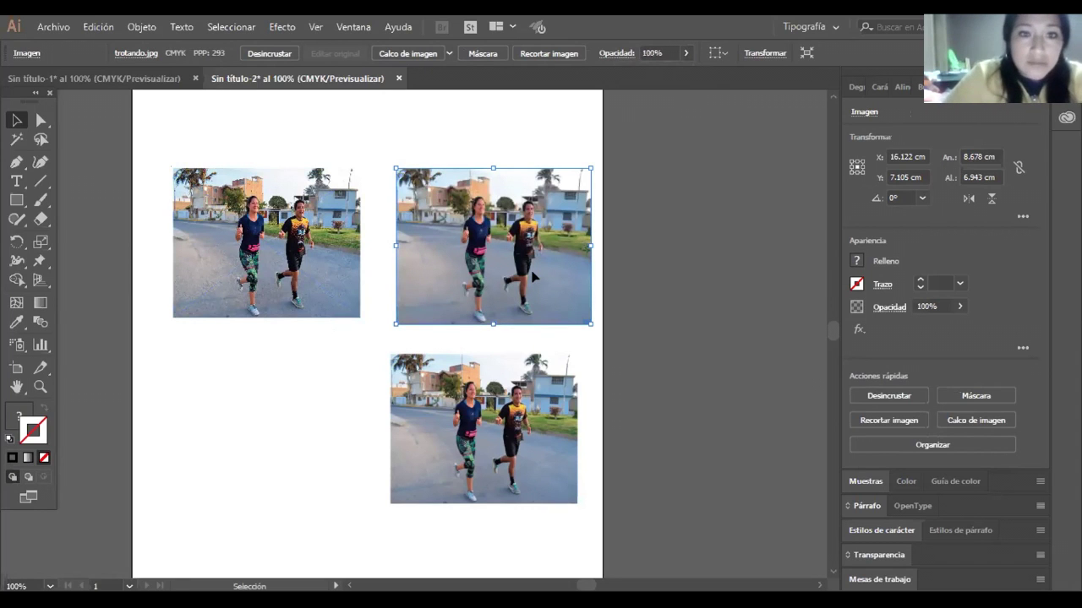
- Crop the top-right photo's top, left and right edges to about 5.97 × 5.82 cm
left_click_drag(490, 141, 406, 168)
left_click(557, 262)
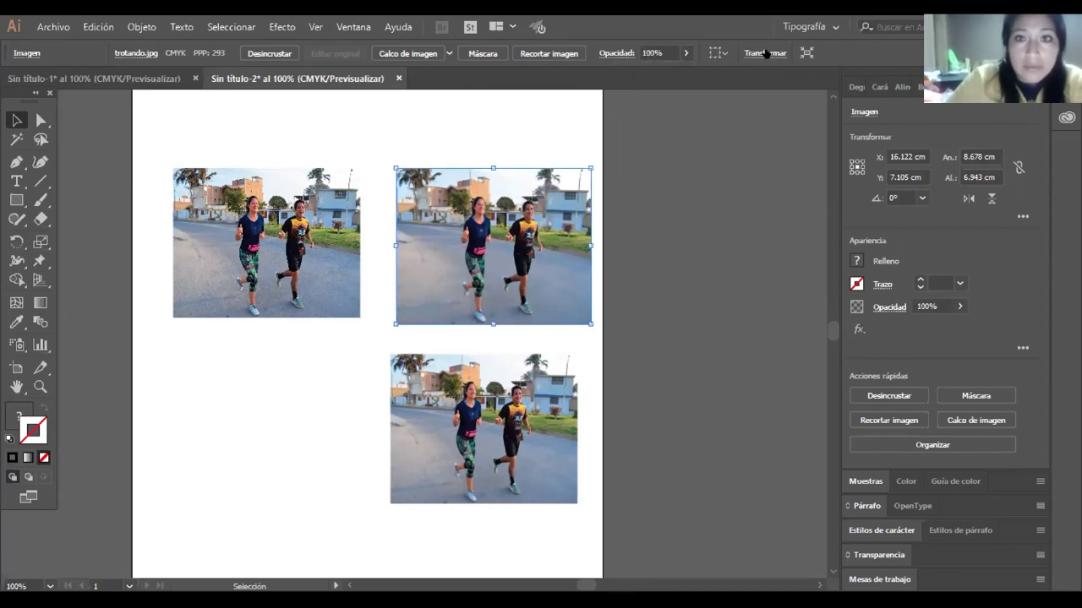
left_click(557, 54)
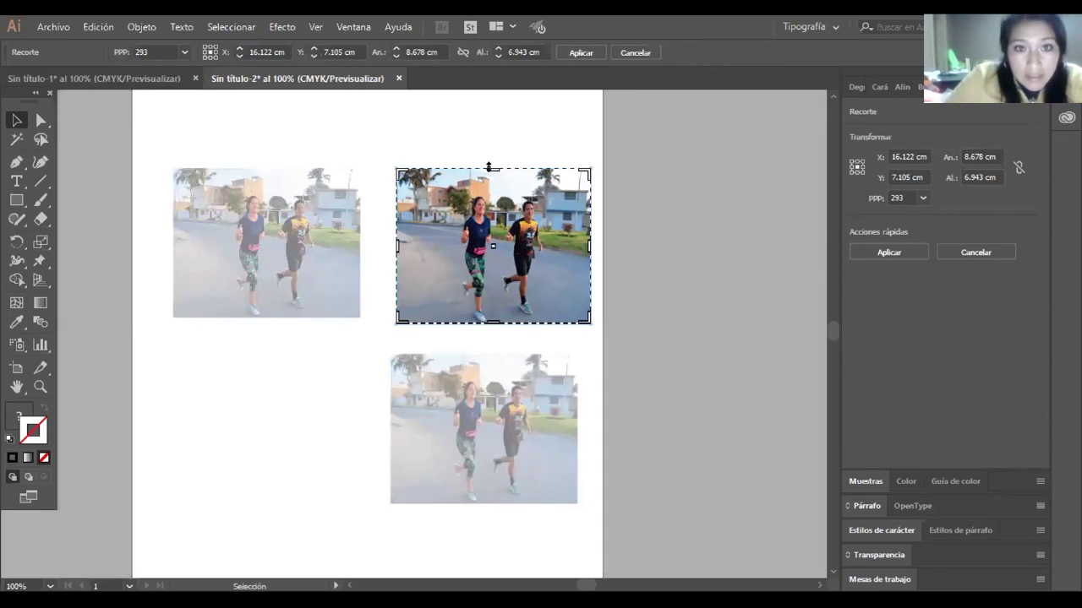
left_click_drag(490, 166, 491, 200)
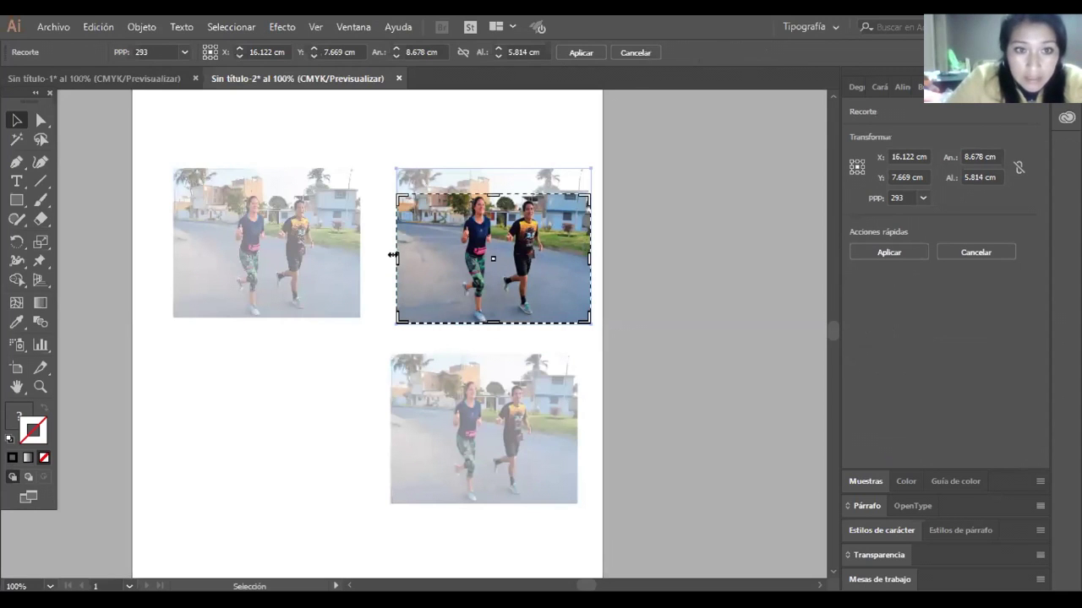
left_click_drag(394, 255, 436, 255)
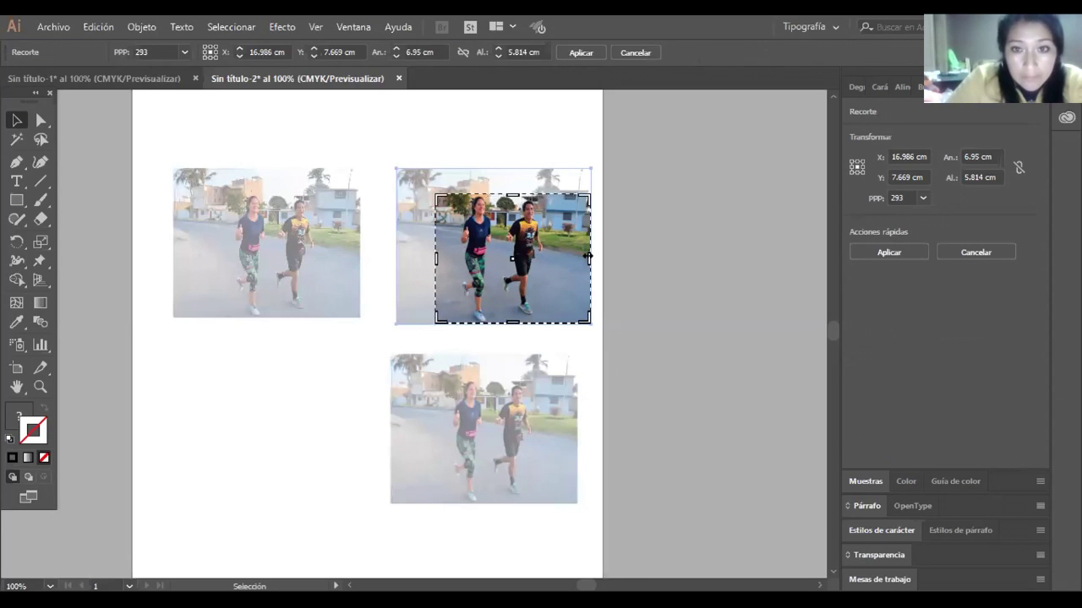
left_click_drag(582, 255, 563, 260)
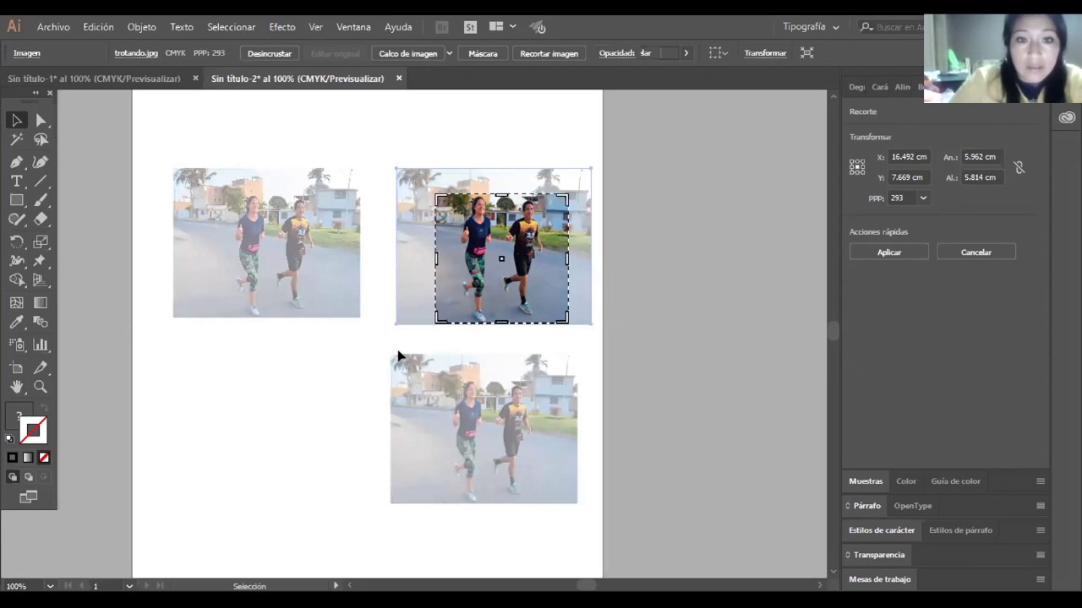
key("Return")
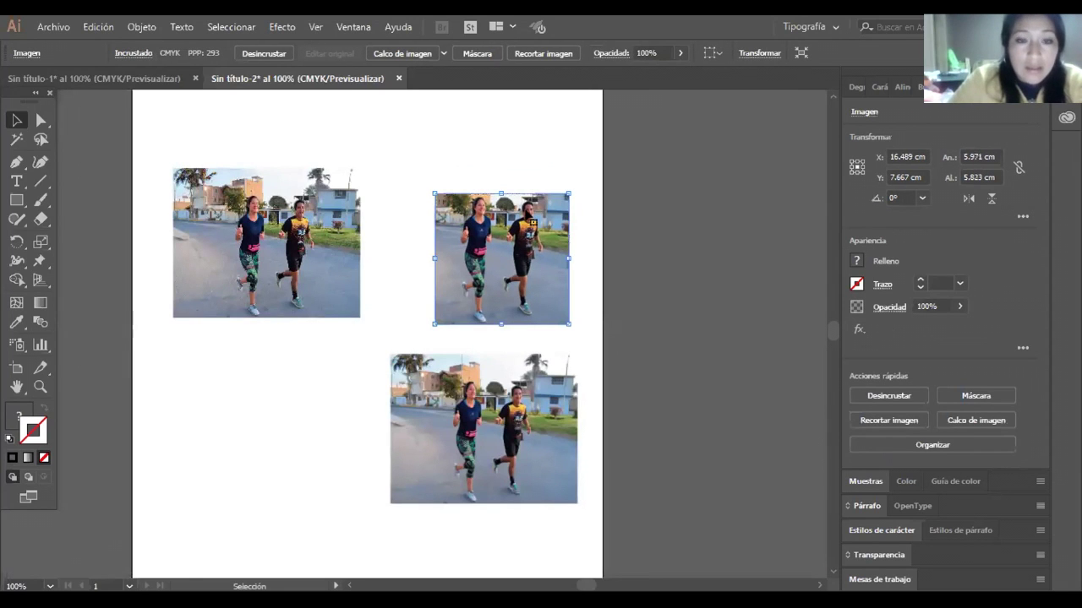
left_click(763, 52)
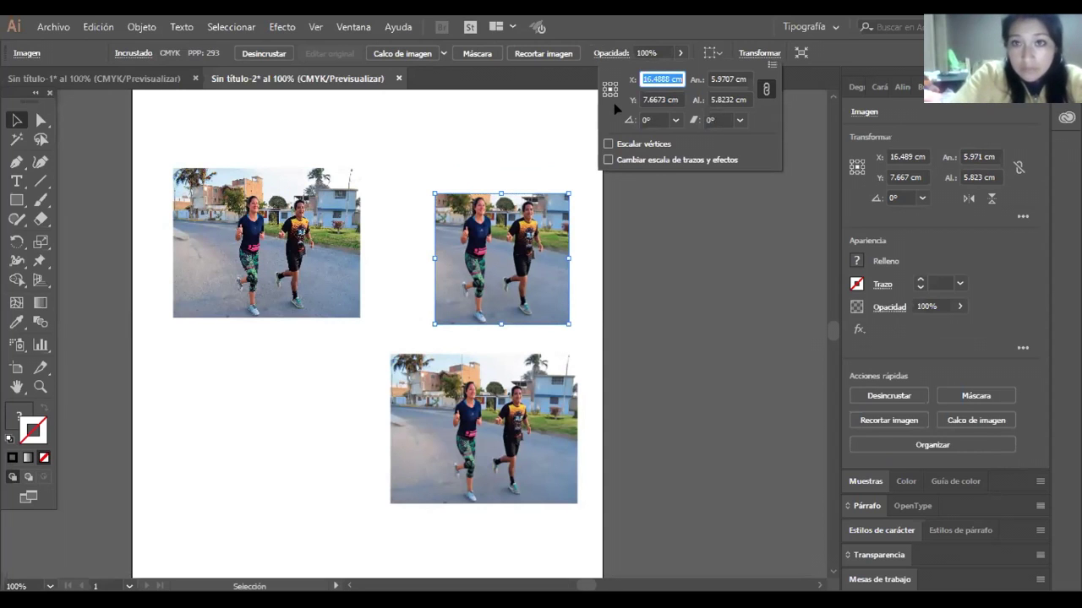
- Shrink the left photo to about 7.209 × 5.503 cm and move the cropped photo up and left
key("Escape")
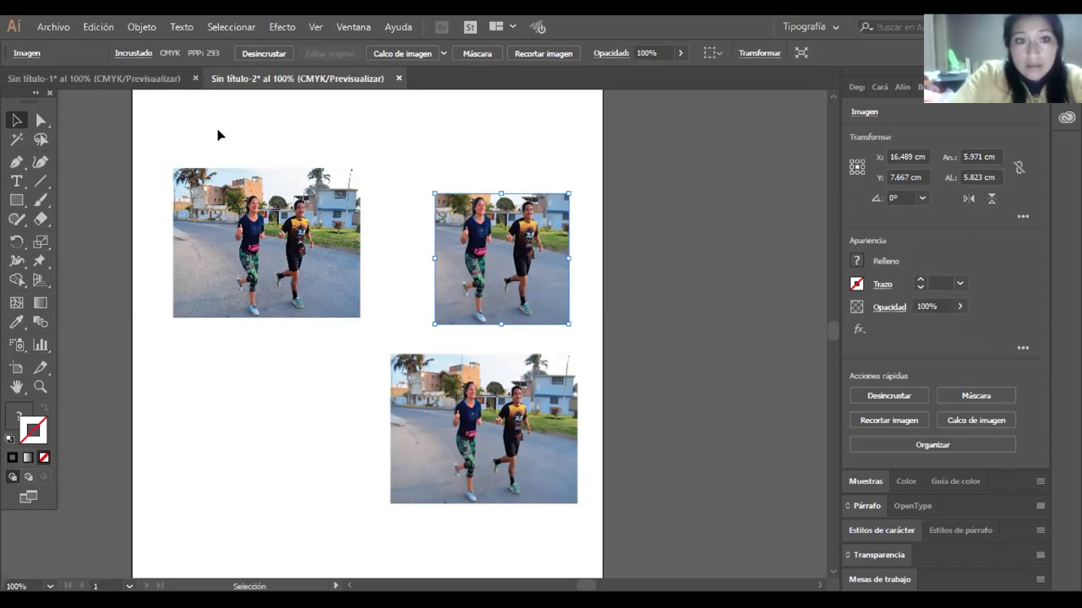
left_click(338, 258)
left_click_drag(358, 315, 336, 291)
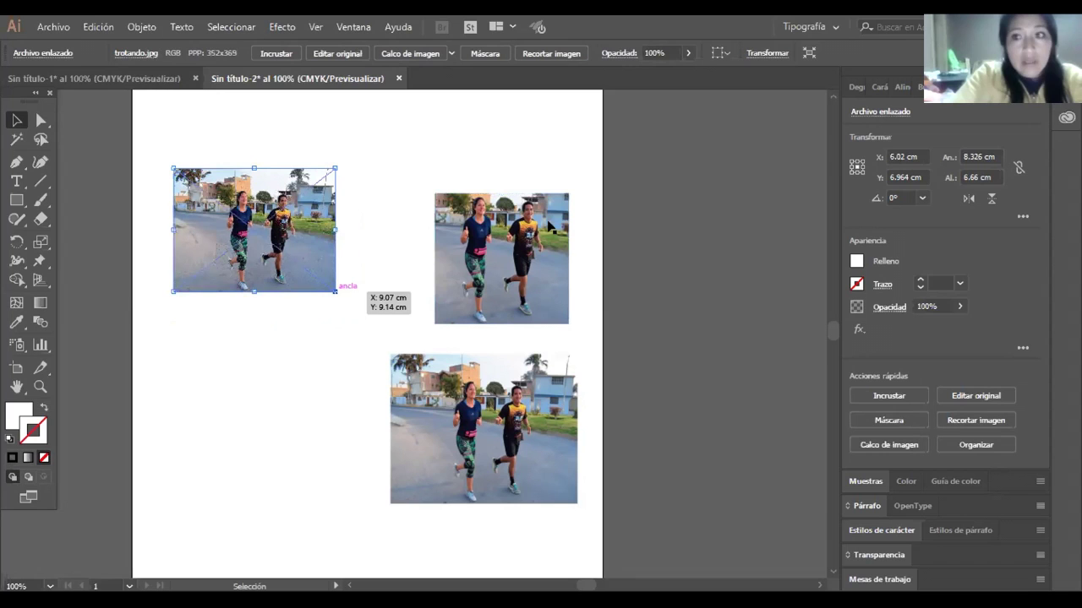
left_click_drag(529, 262, 485, 230)
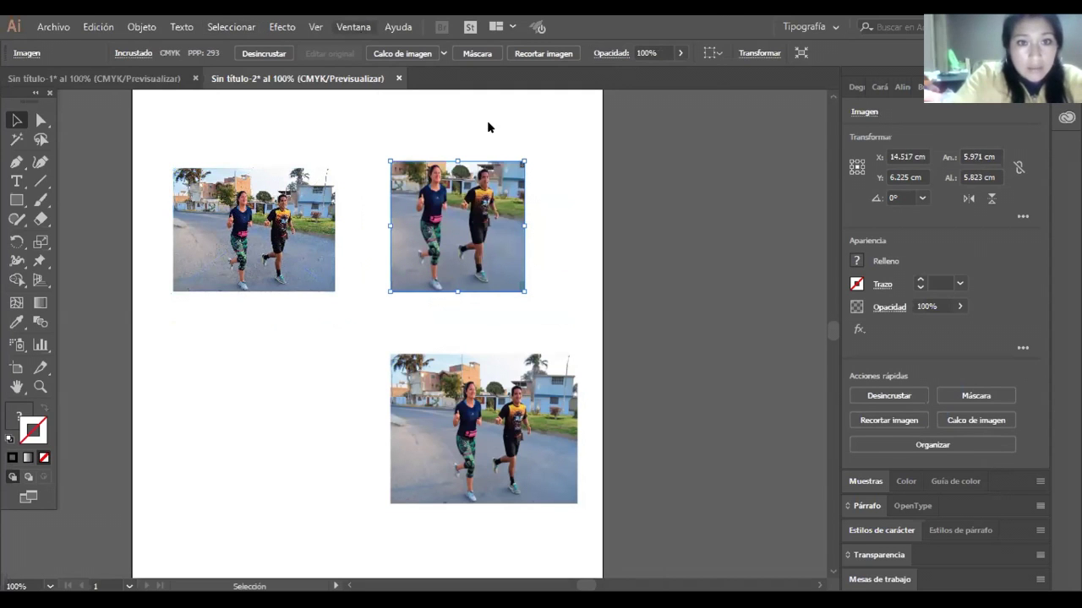
left_click(354, 27)
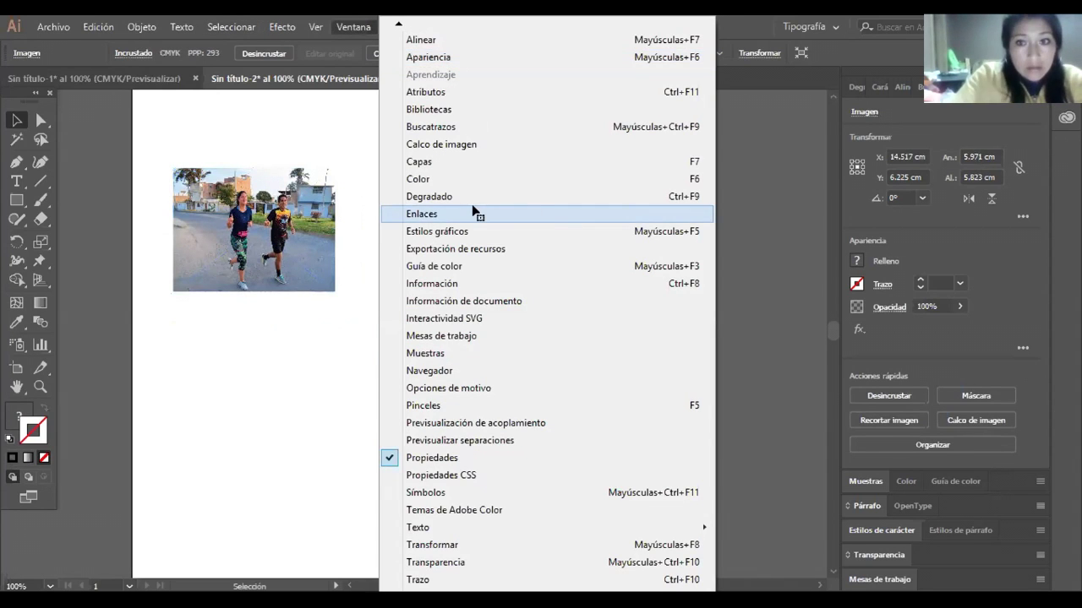
- Show the Enlaces panel, delete the bottom photo, and enlarge the cropped photo to about 7.4 × 6.1 cm
left_click(534, 213)
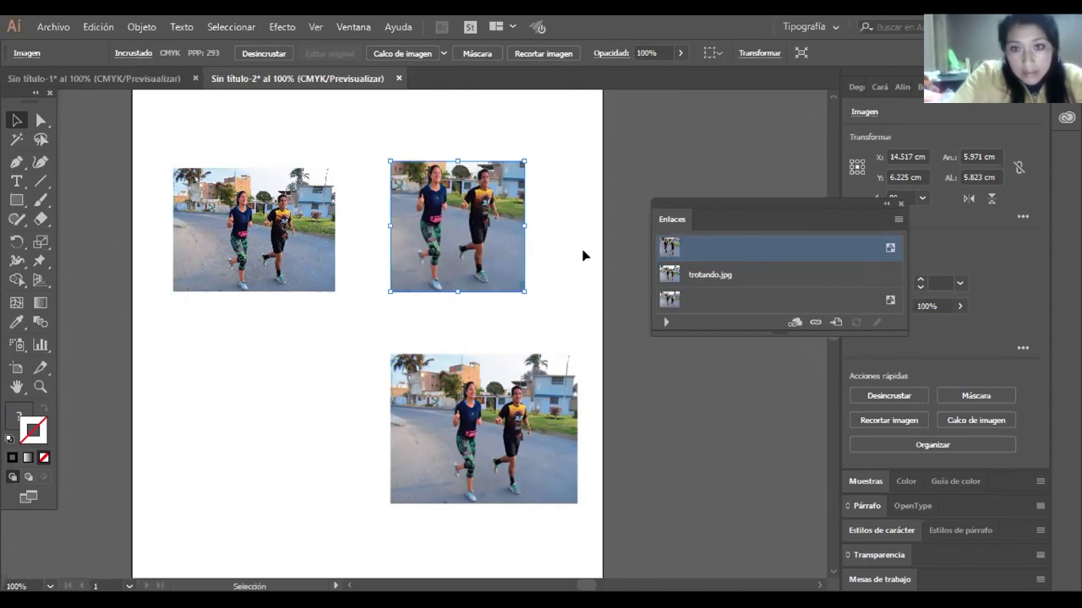
left_click(512, 391)
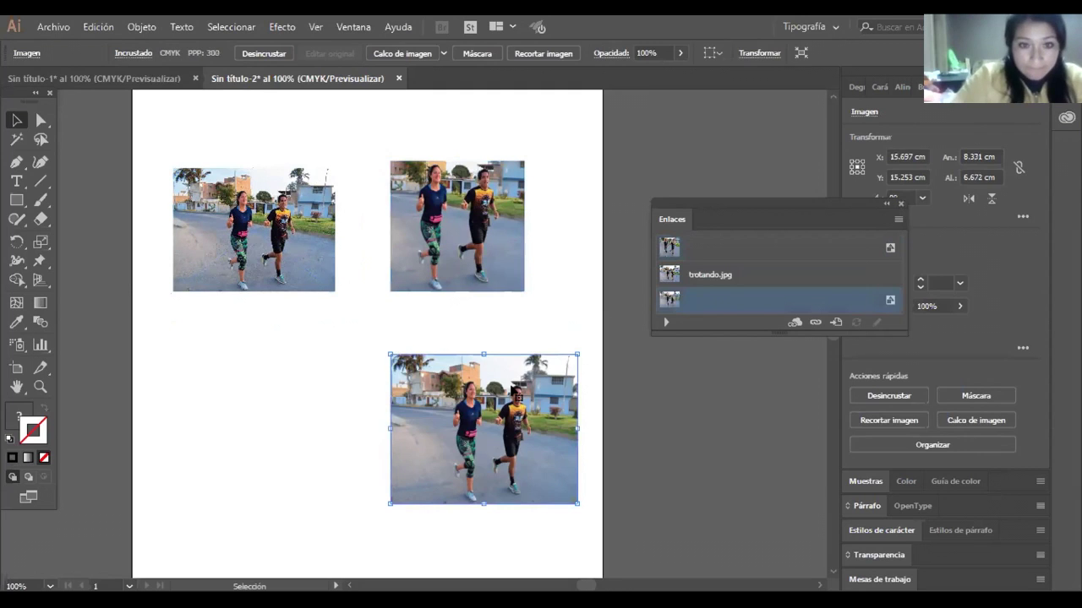
key("Delete")
left_click(549, 251)
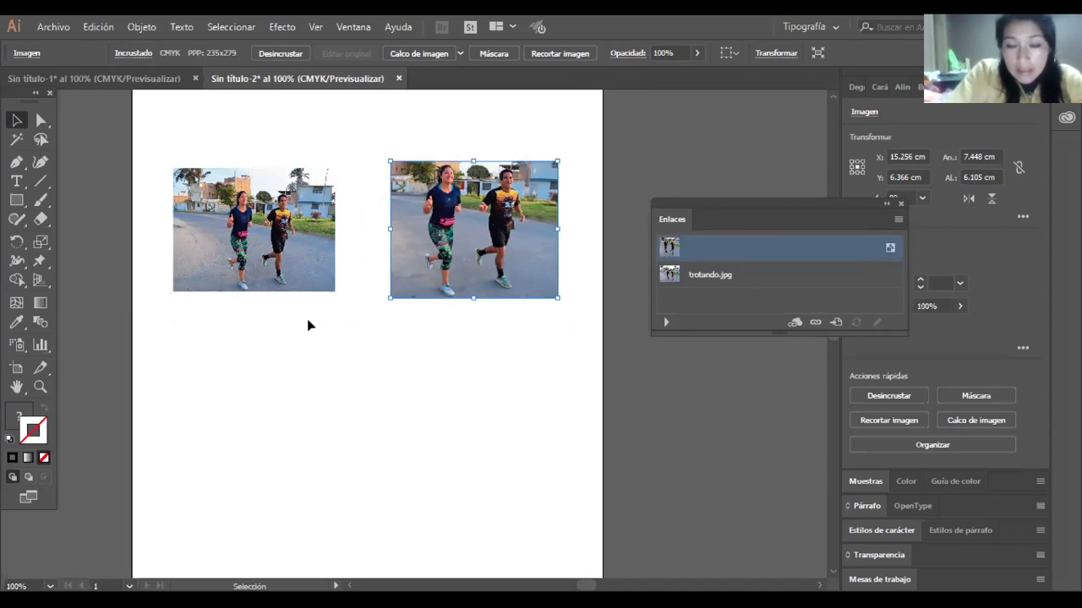
left_click_drag(306, 318, 200, 175)
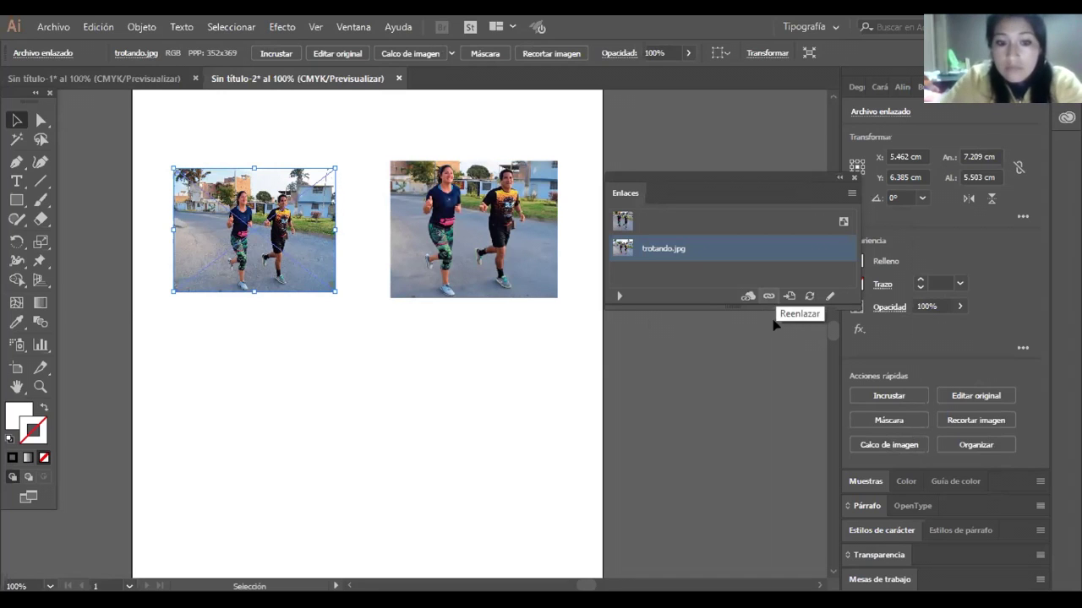
left_click(755, 296)
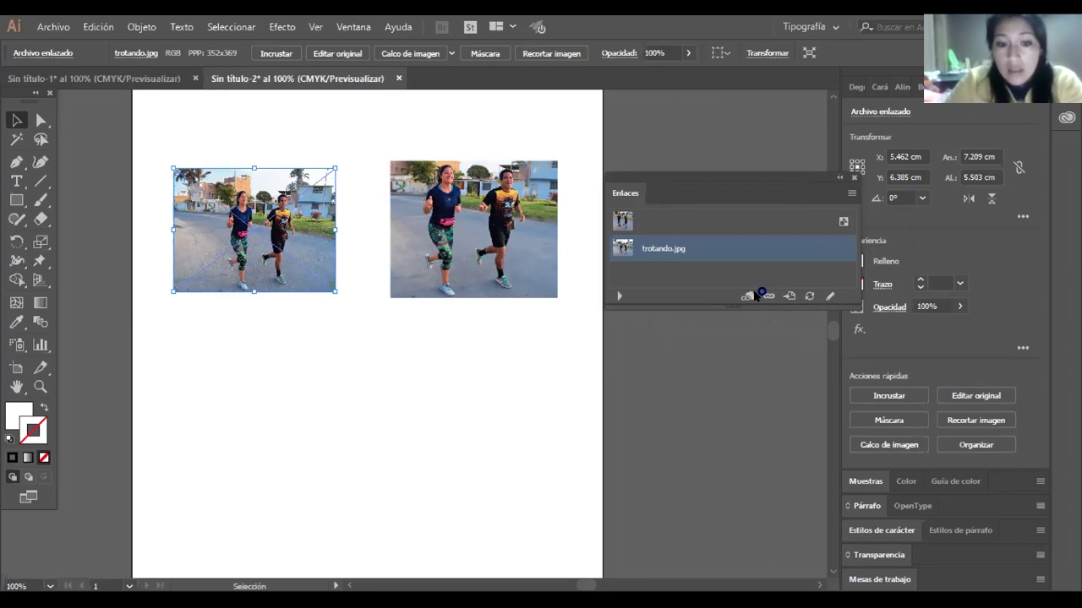
left_click(618, 295)
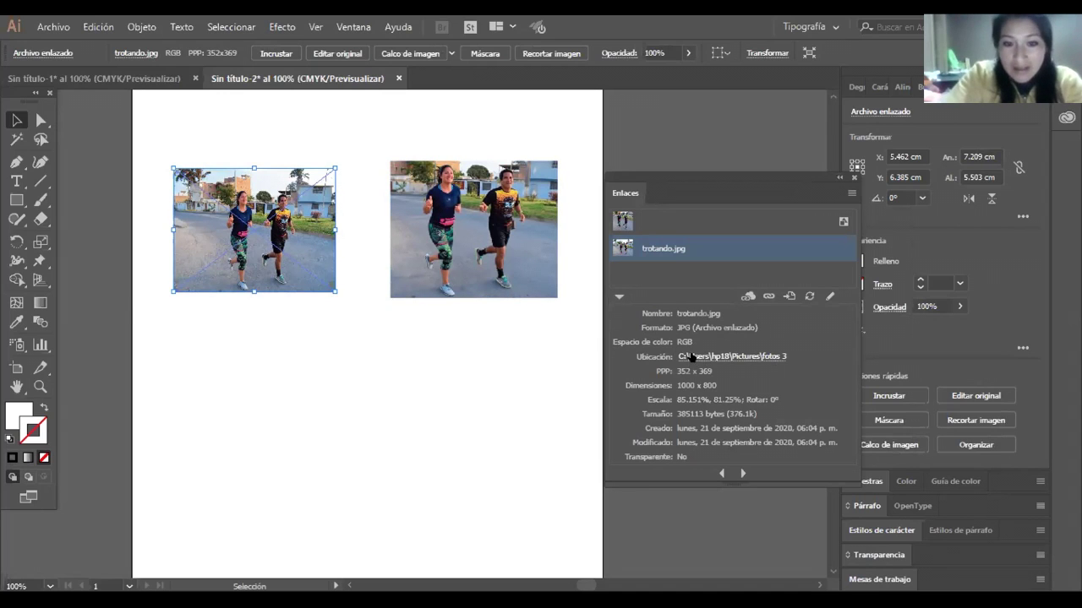
left_click(749, 297)
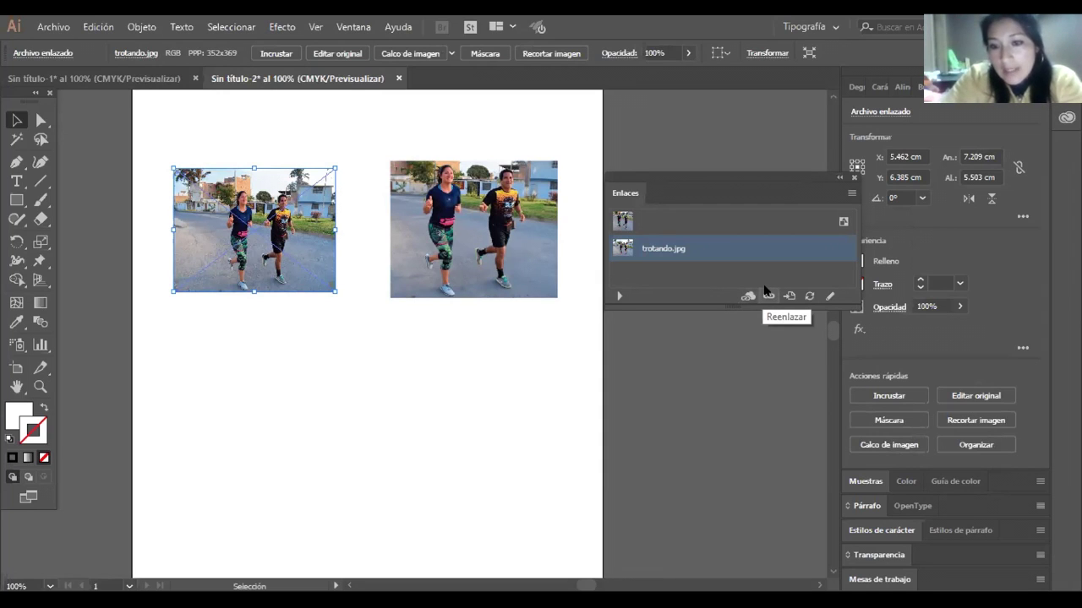
left_click(828, 296)
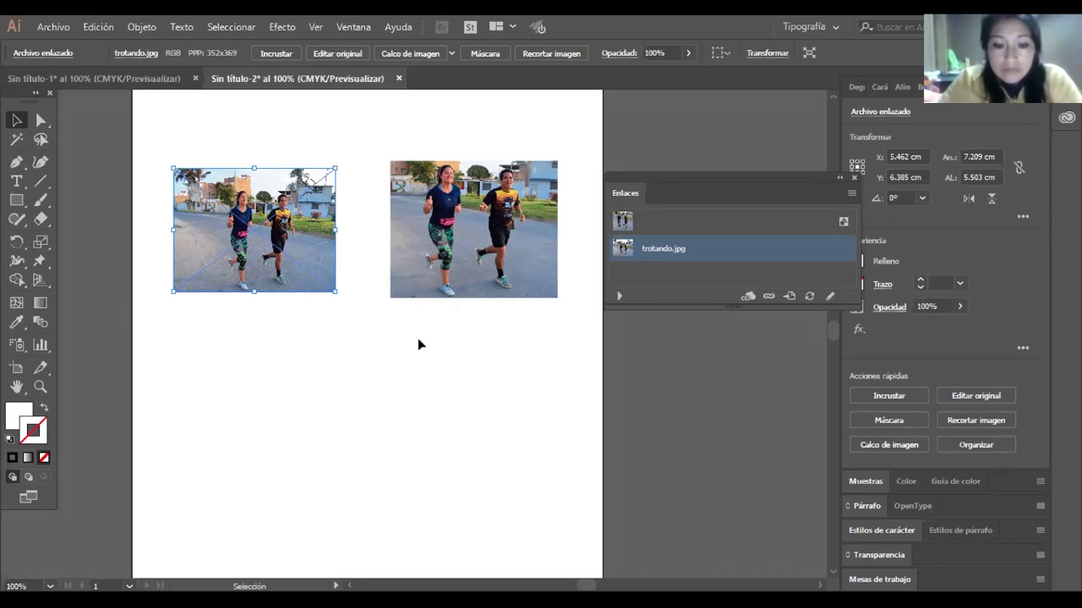
- Refresh the trotando.jpg link with Actualizar enlace in the Enlaces panel
left_click(809, 296)
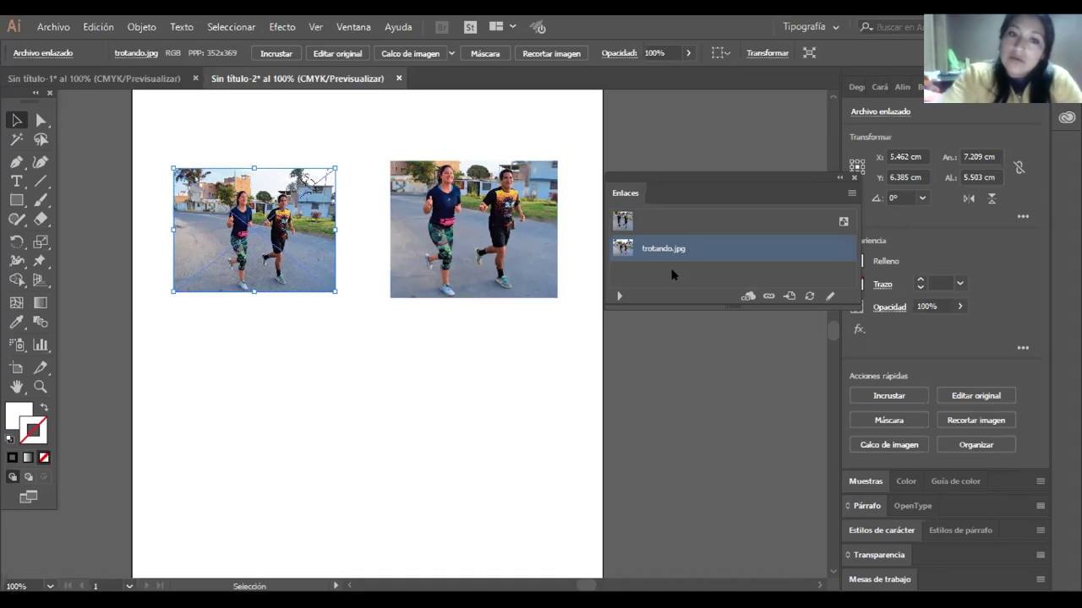
left_click(807, 296)
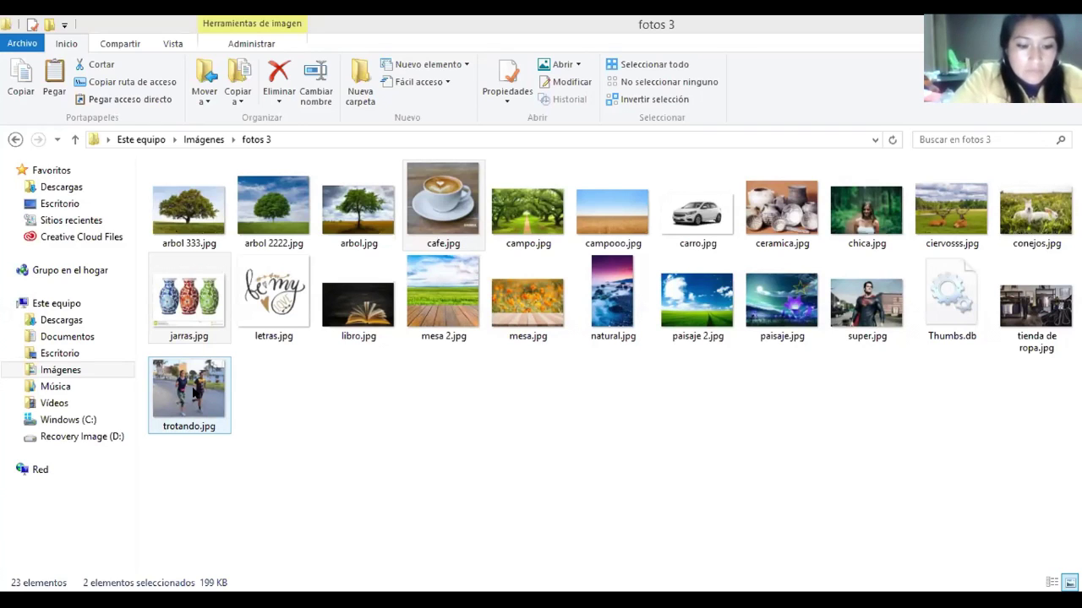
- Open trotando.jpg from the fotos 3 folder in Adobe Photoshop CC 2017 via Abrir con
double_click(193, 402)
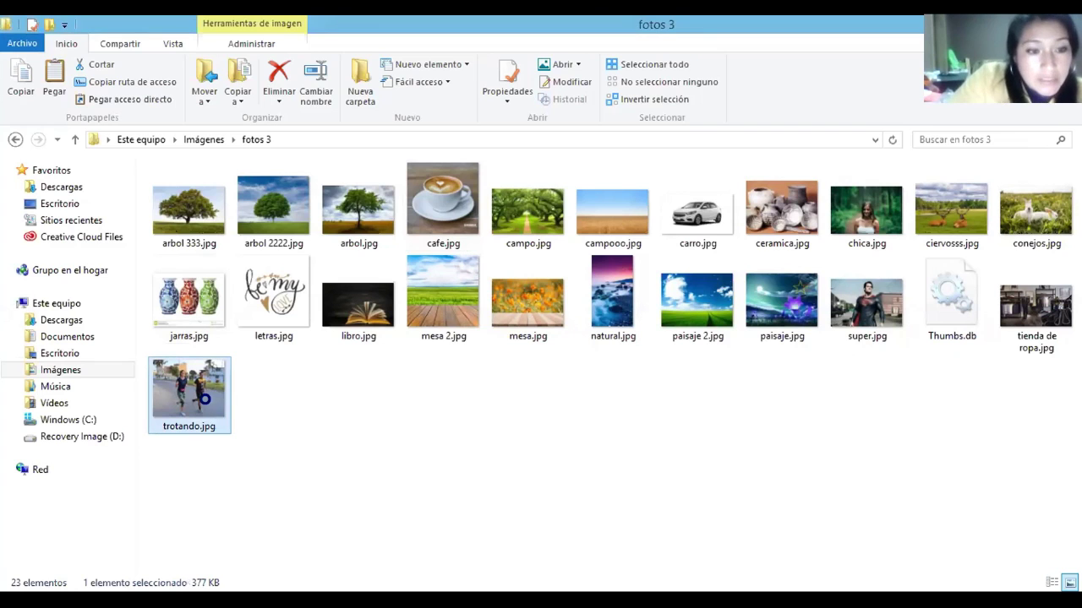
right_click(201, 395)
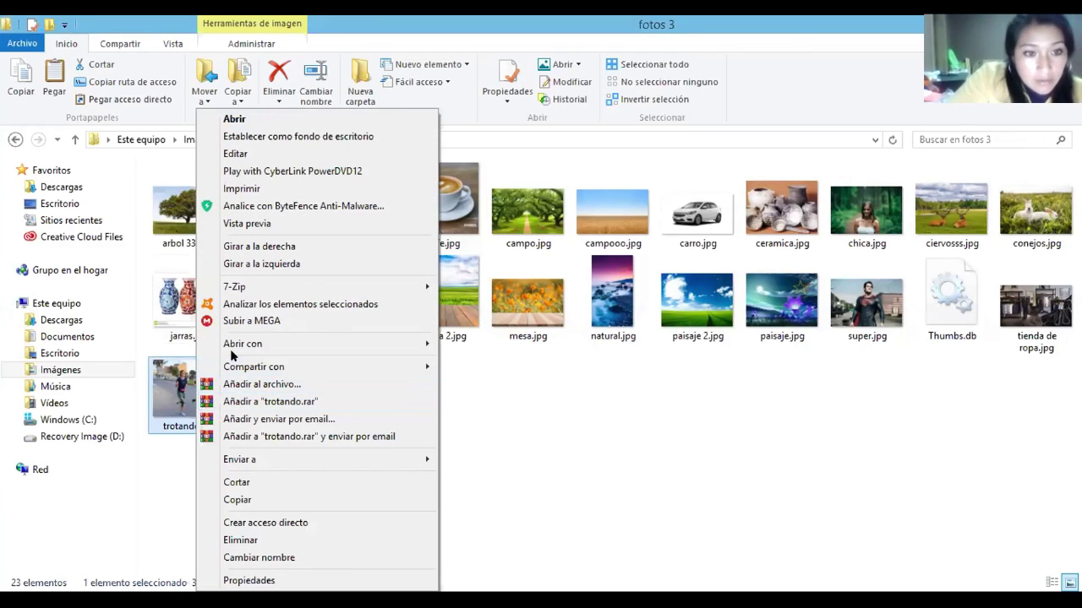
mouse_move(238, 349)
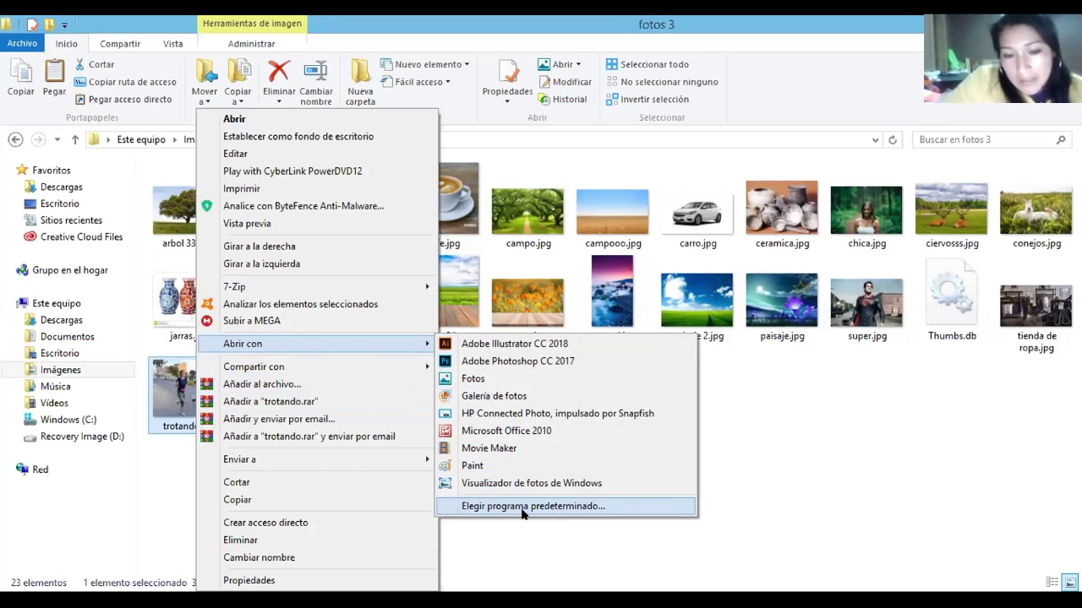
left_click(498, 361)
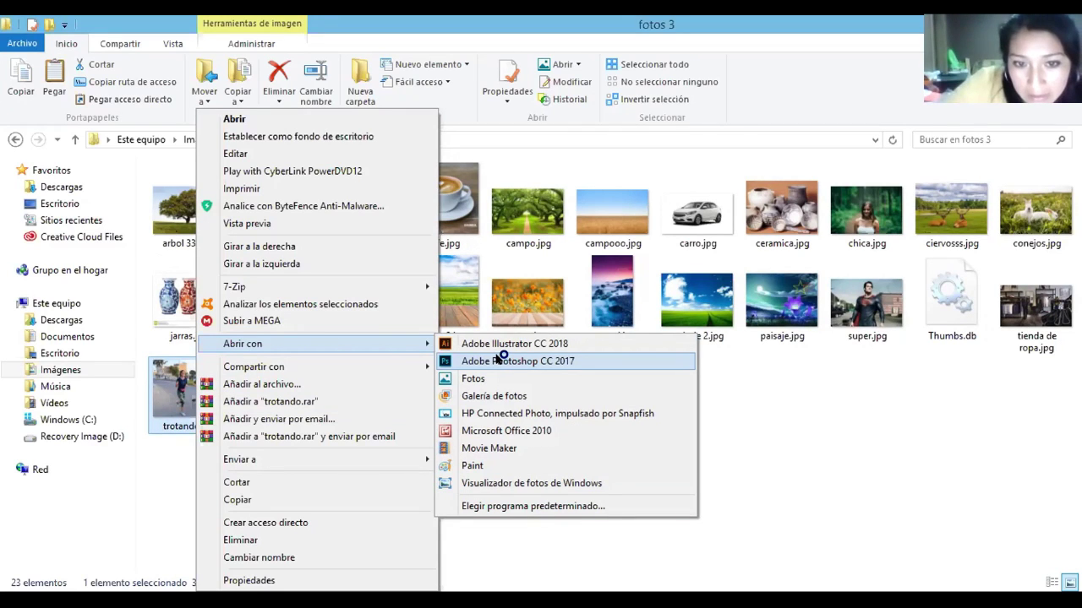
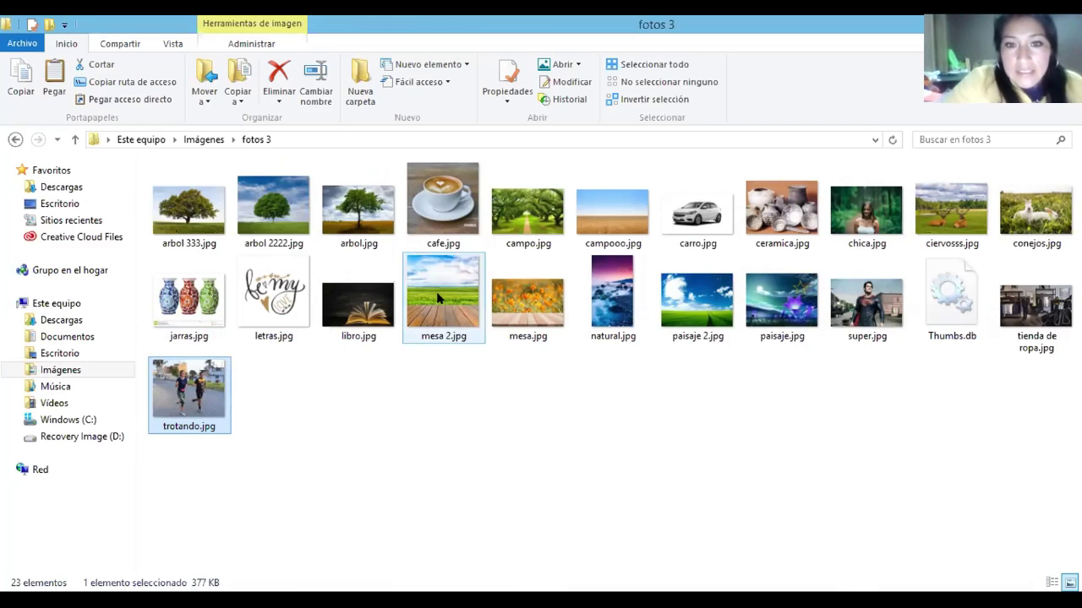
- Look through the fotos 3 images, then return to the Illustrator document with the two jogging photos
mouse_move(439, 296)
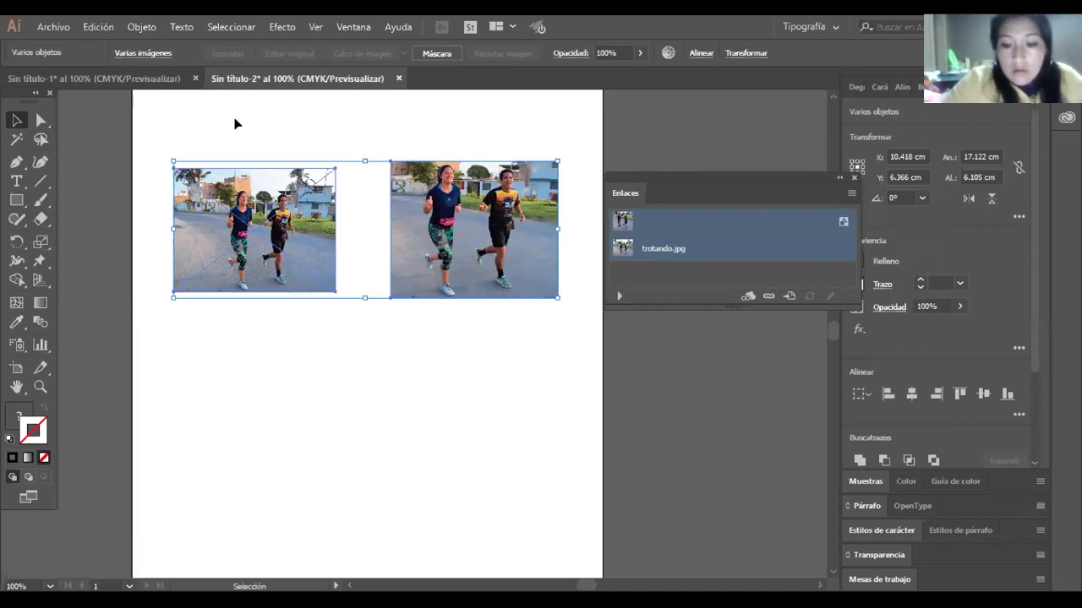
- Delete the two jogging photos and place letras.jpg on the artboard's upper-left area
key("Delete")
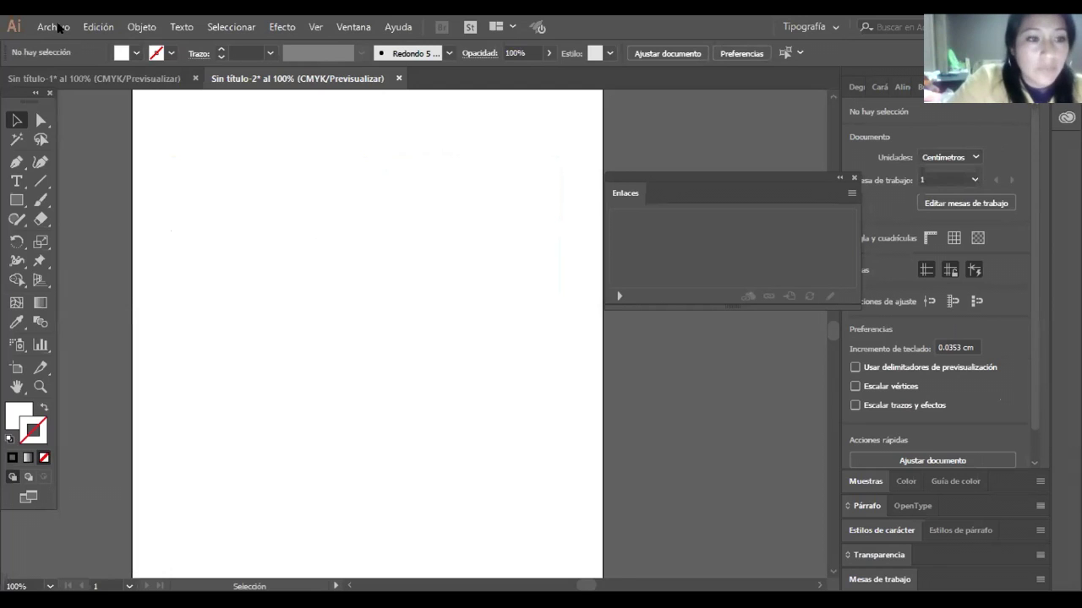
left_click(59, 28)
mouse_move(117, 309)
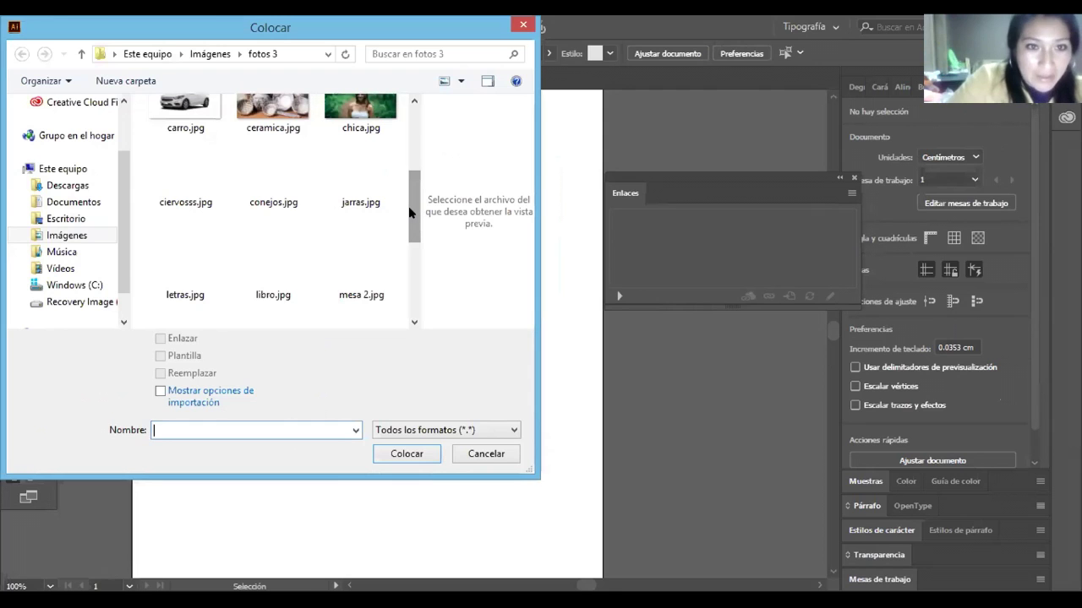
left_click_drag(409, 218, 409, 187)
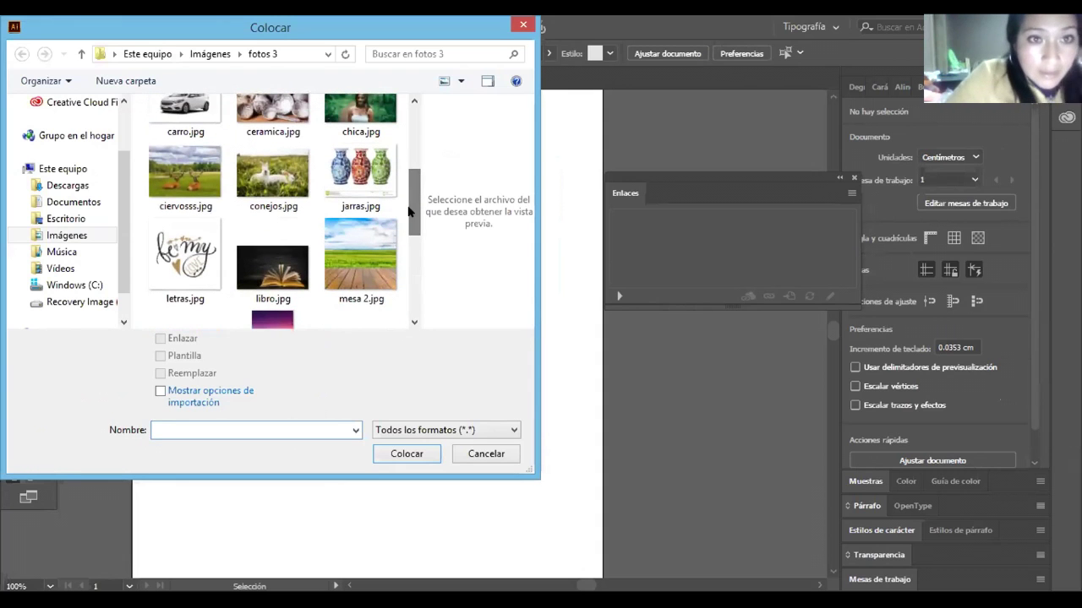
left_click(186, 257)
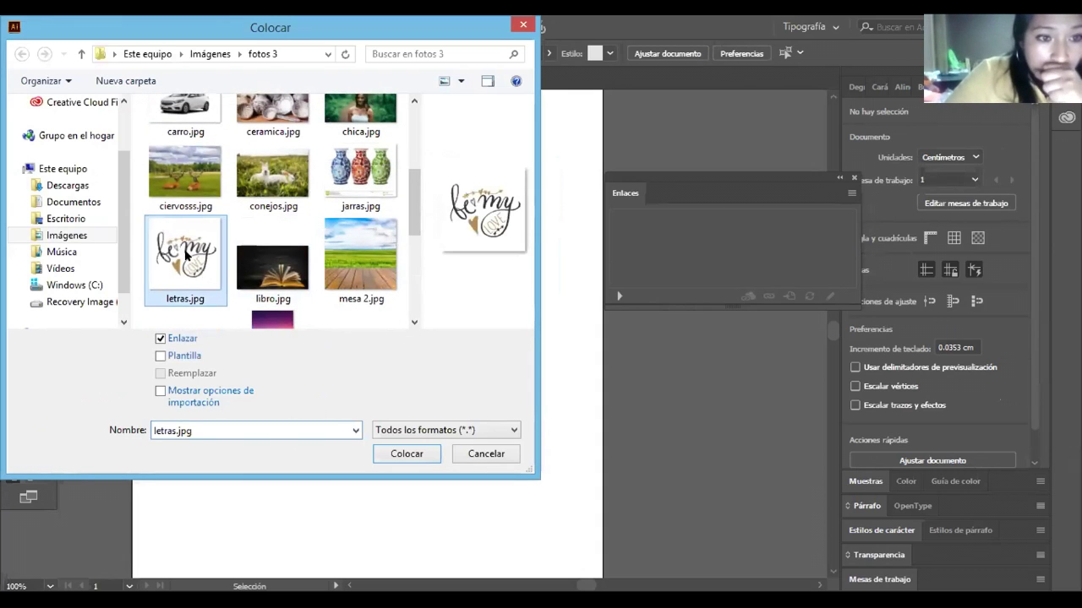
left_click(401, 455)
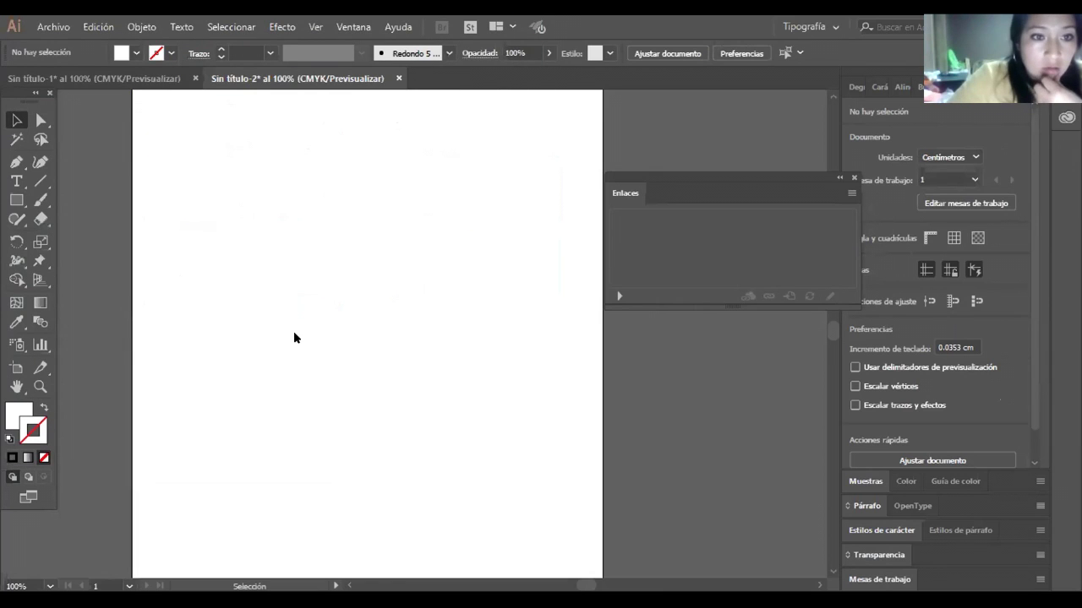
left_click_drag(194, 164, 432, 457)
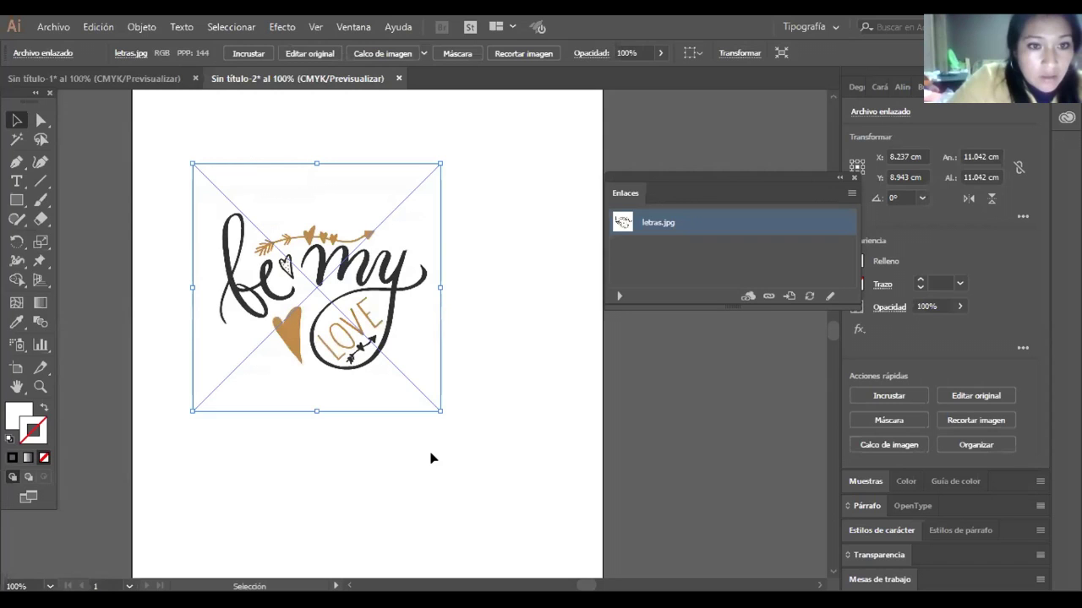
left_click(509, 230)
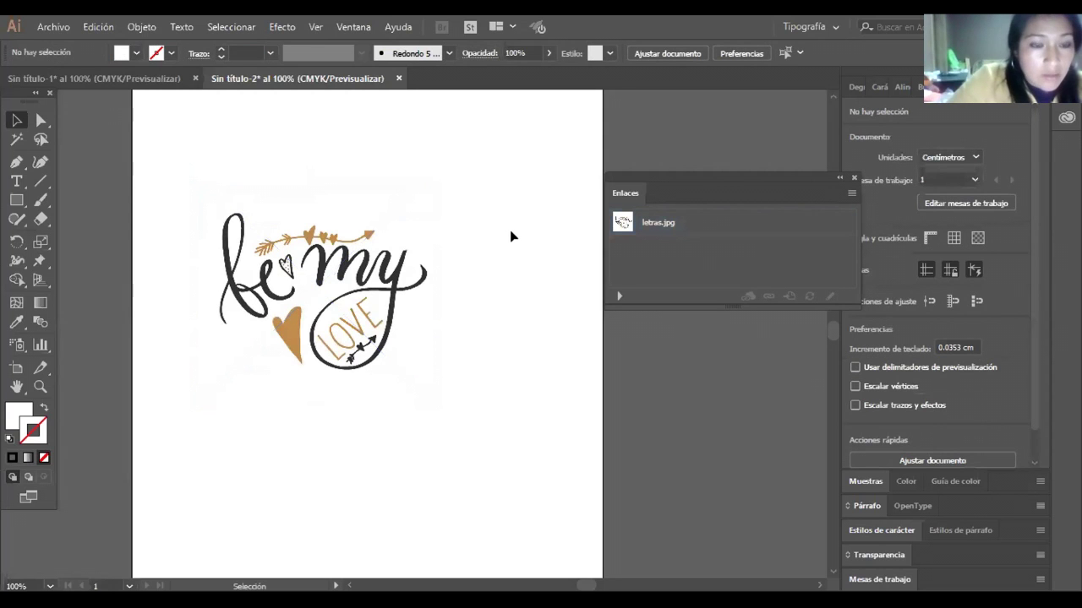
- Place libro.jpg as a 15.452 × 9.429 cm linked image across the lower artboard
left_click(53, 26)
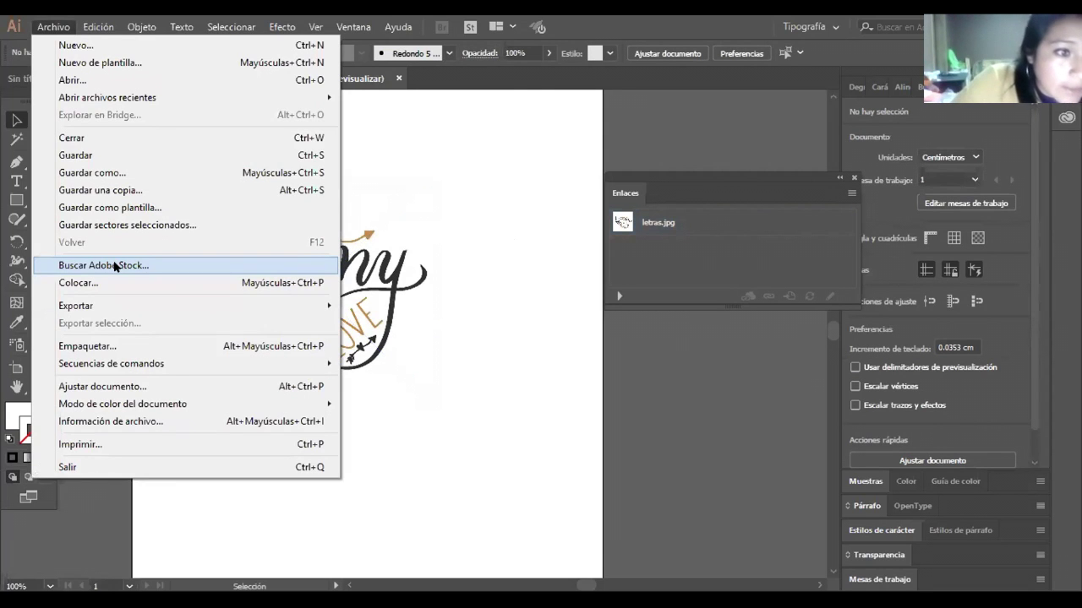
left_click(116, 282)
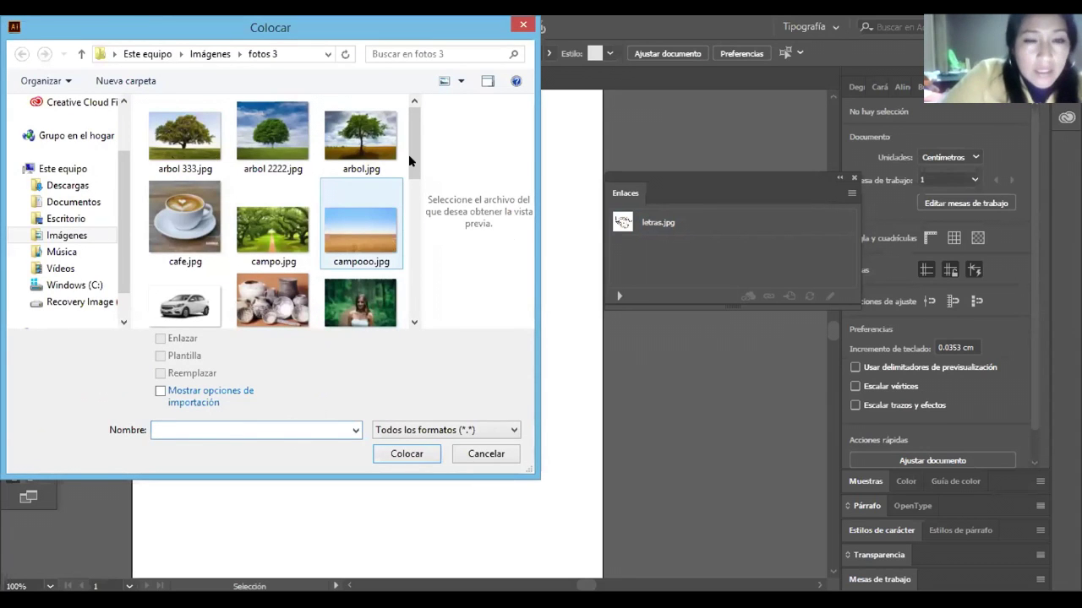
scroll(186, 142, "down", 1)
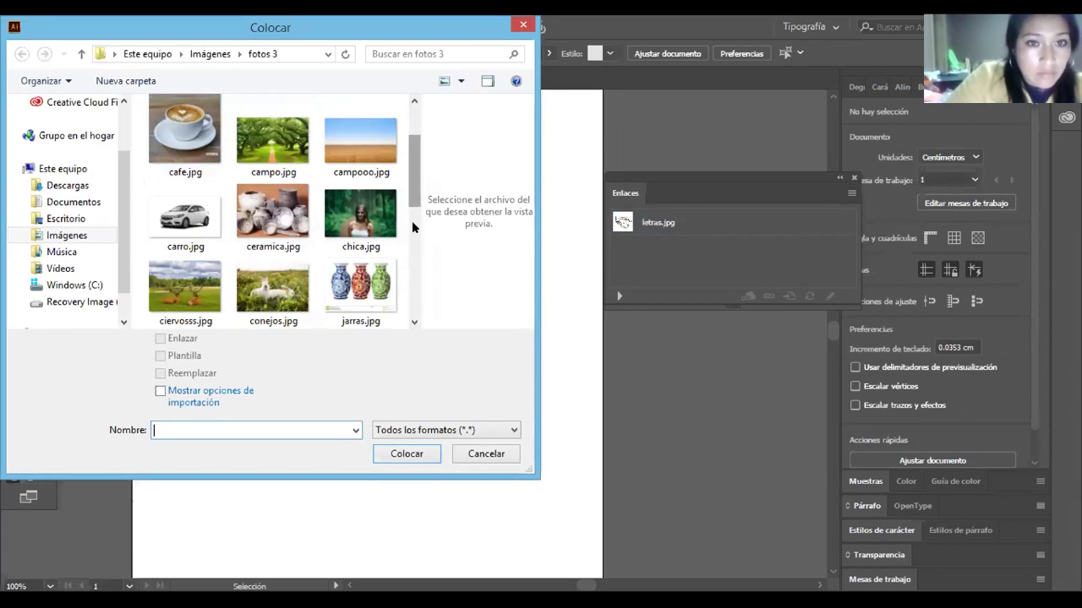
scroll(414, 169, "down", 2)
scroll(281, 241, "down", 1)
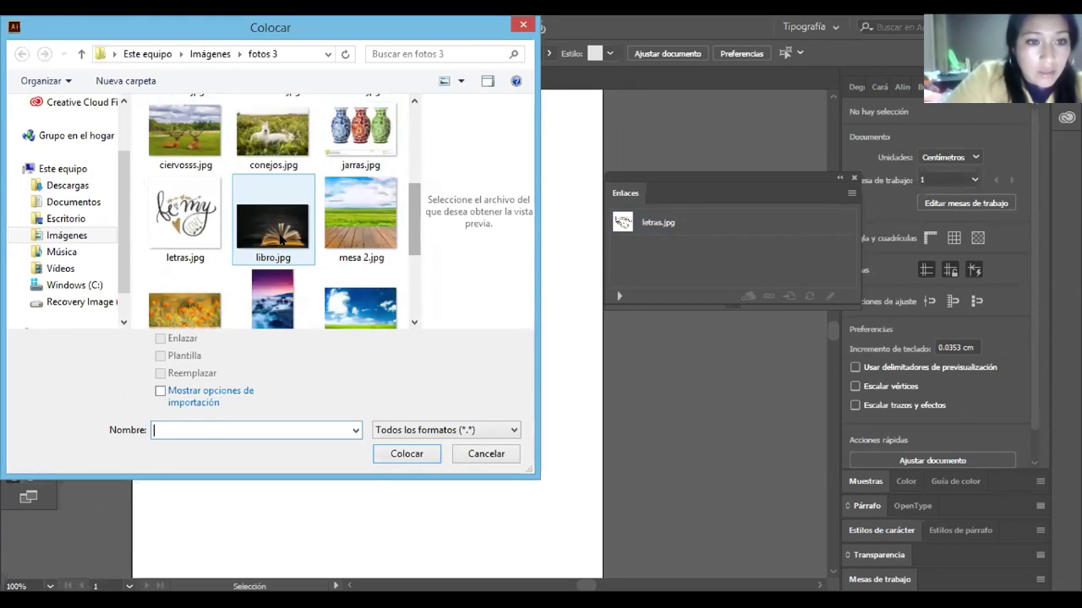
left_click(280, 241)
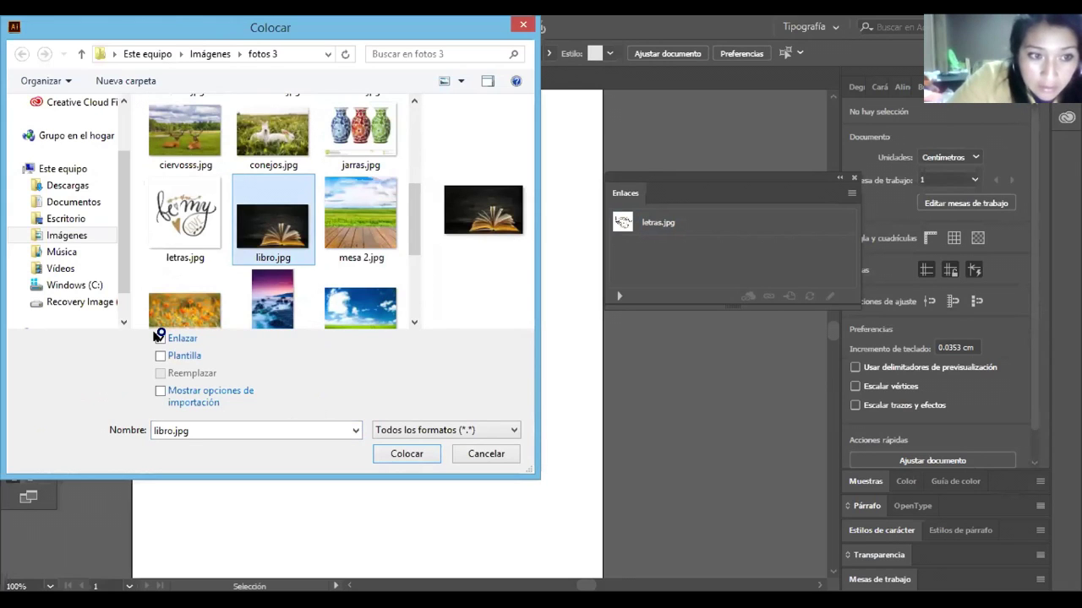
key("Return")
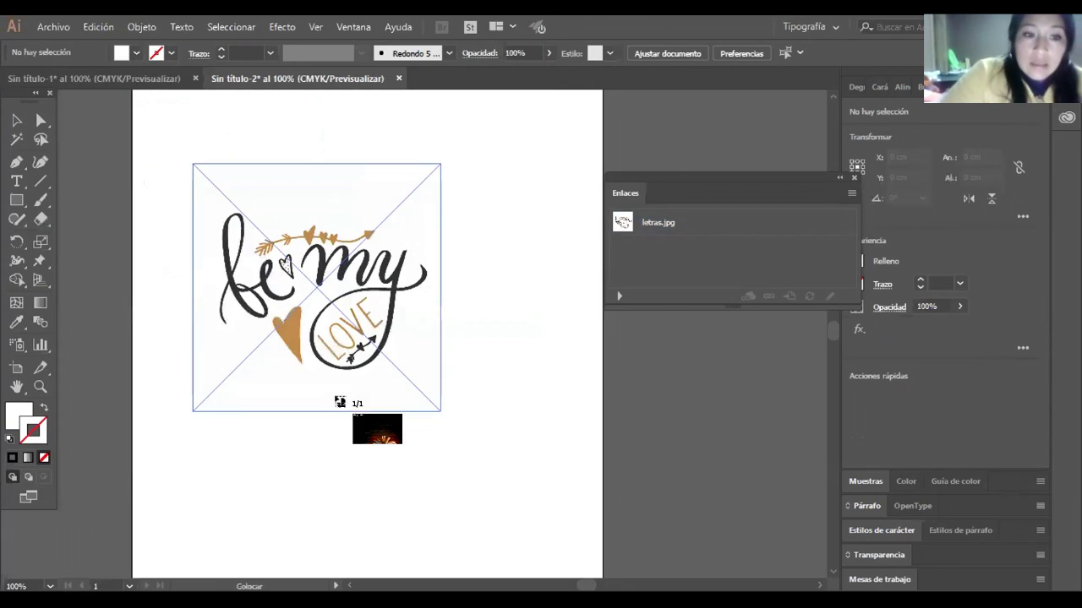
left_click_drag(202, 289, 510, 279)
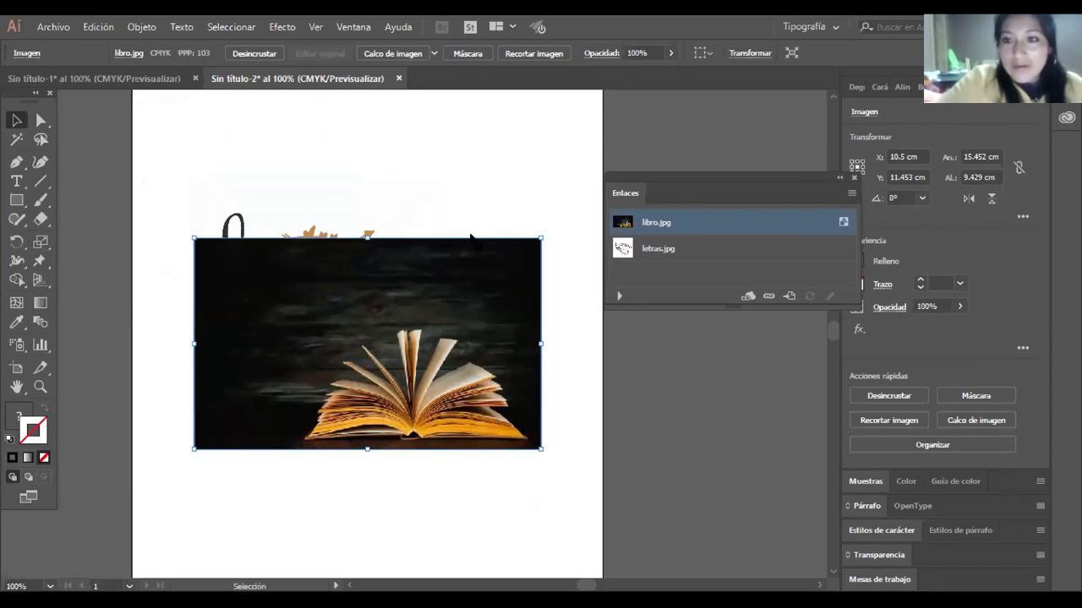
- Move the book photo up and stretch the lettering image over it to about 13.95 cm wide
left_click_drag(470, 244, 464, 350)
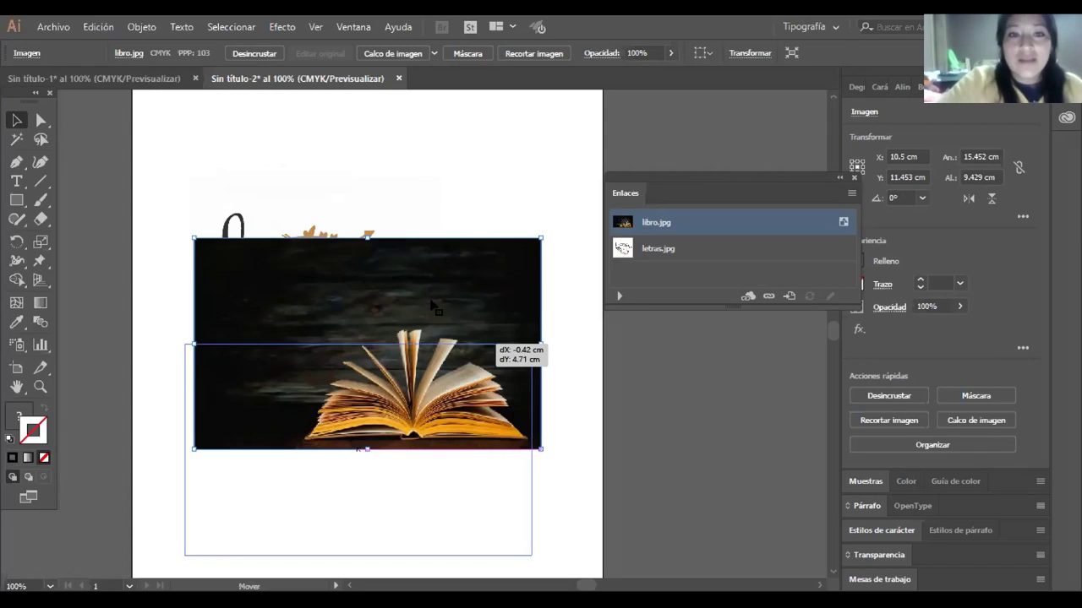
left_click(431, 306)
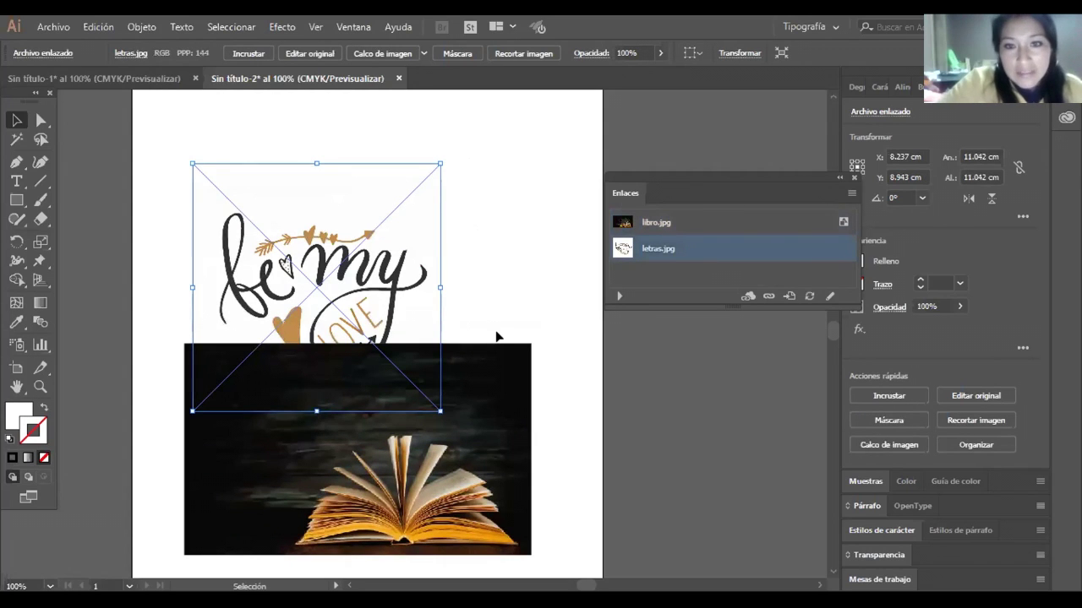
left_click_drag(390, 355, 406, 305)
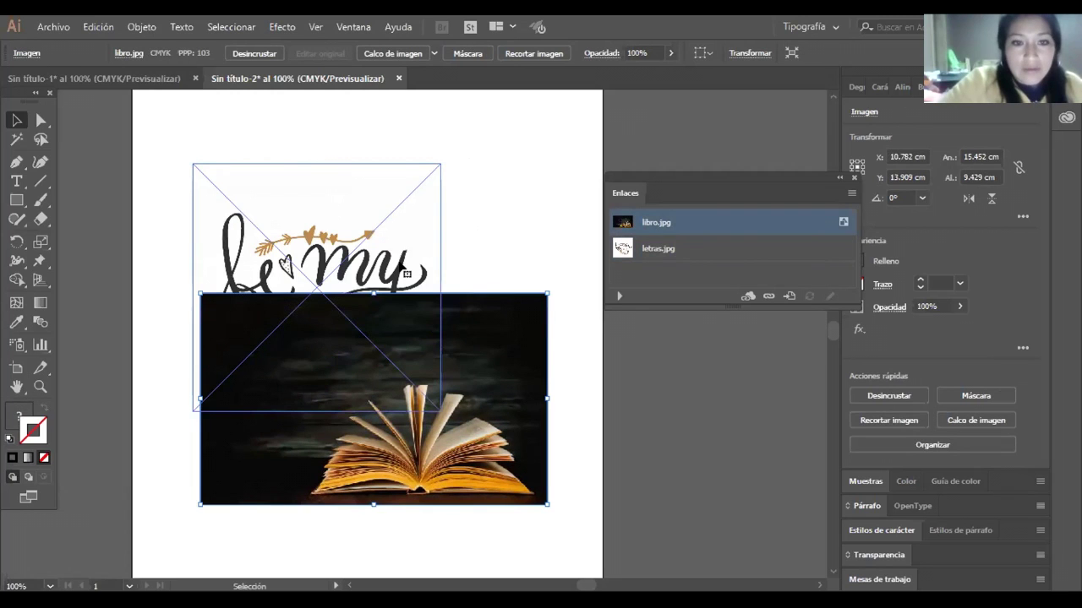
left_click(347, 163)
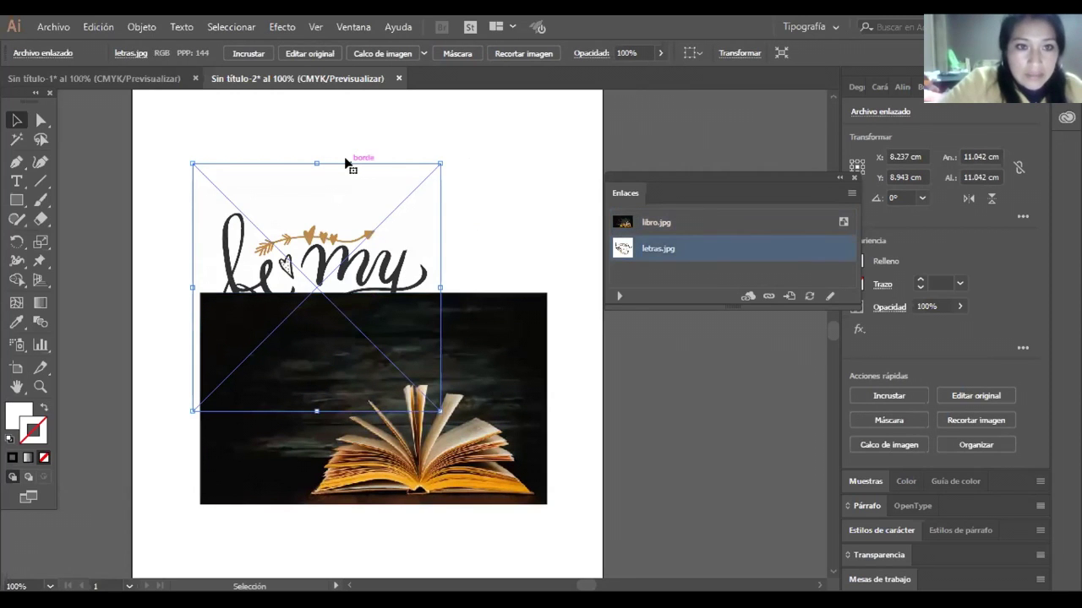
left_click_drag(346, 163, 354, 254)
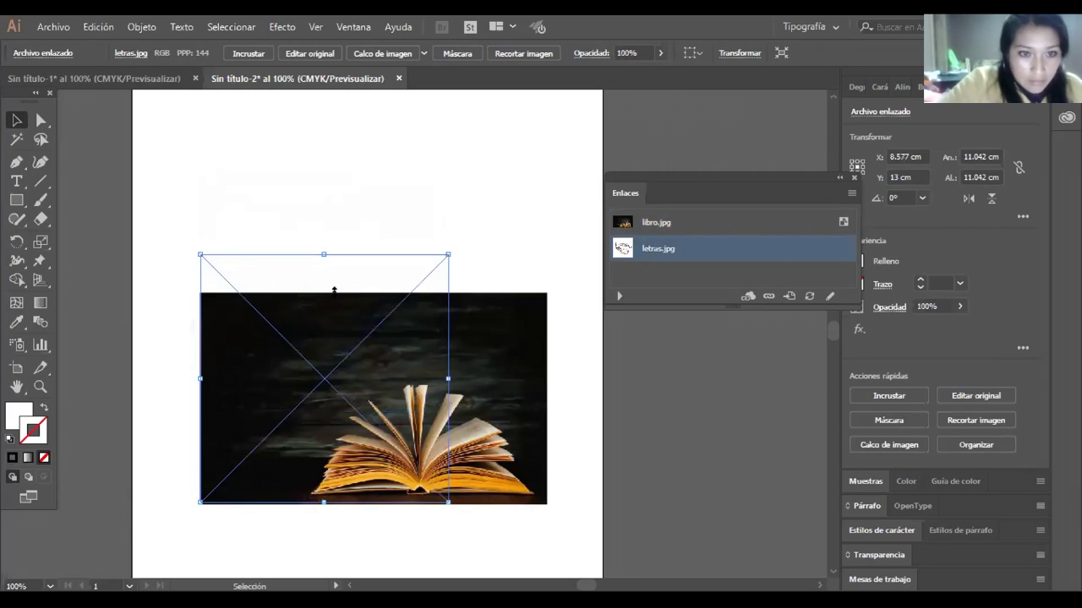
left_click_drag(334, 290, 334, 293)
left_click_drag(442, 394, 536, 407)
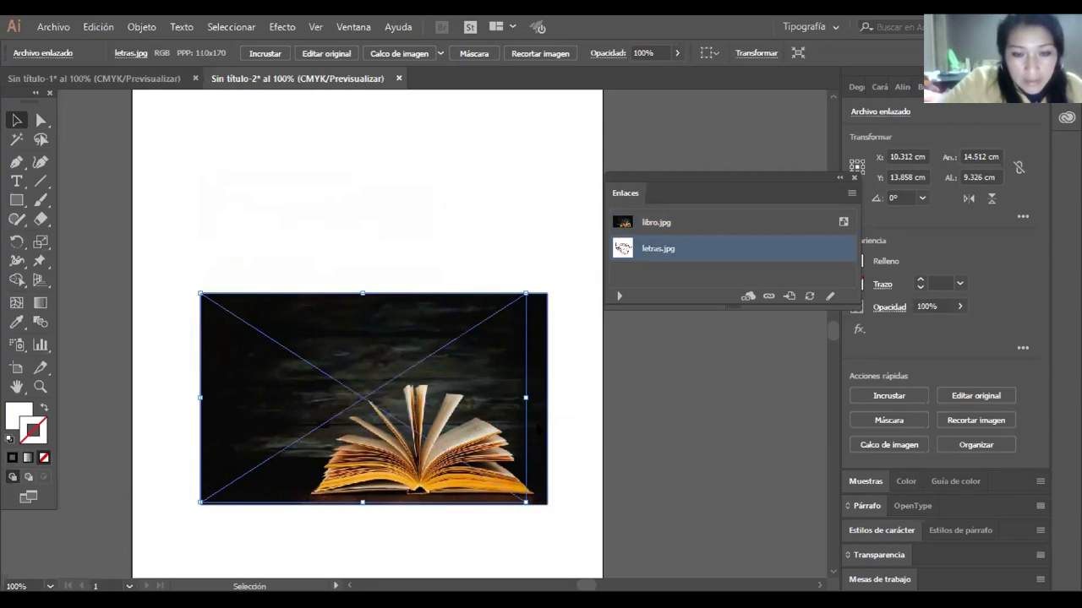
right_click(537, 429)
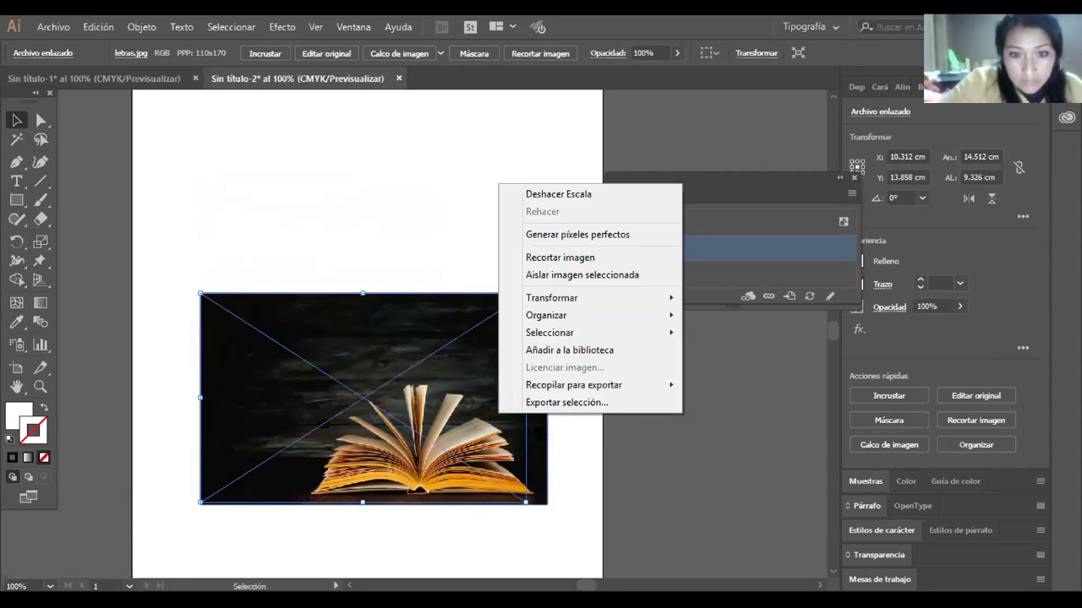
- Send the book photo behind the lettering image
left_click(452, 399)
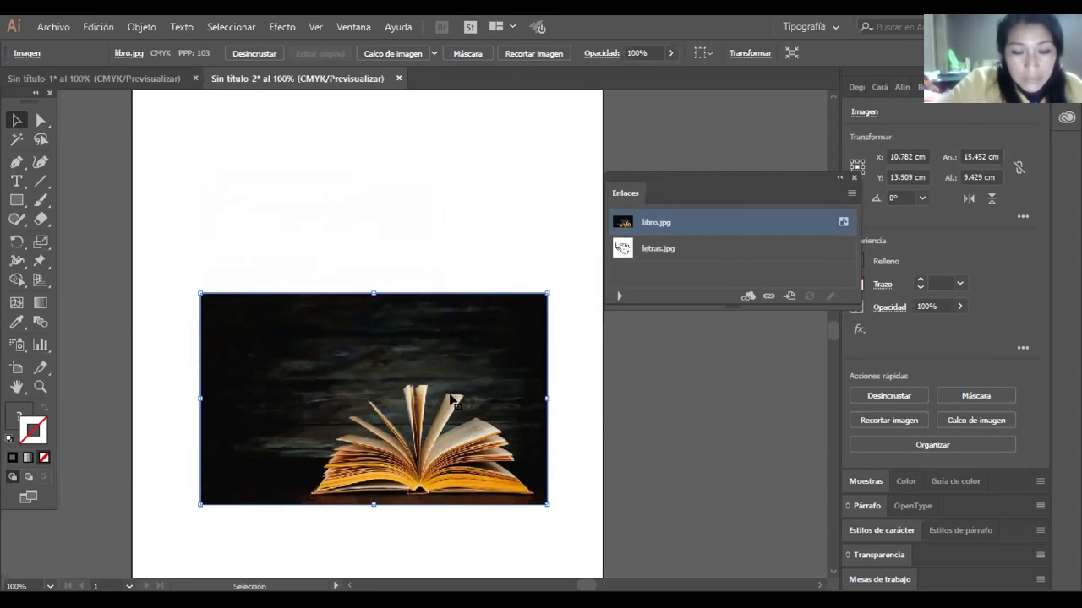
left_click(386, 467)
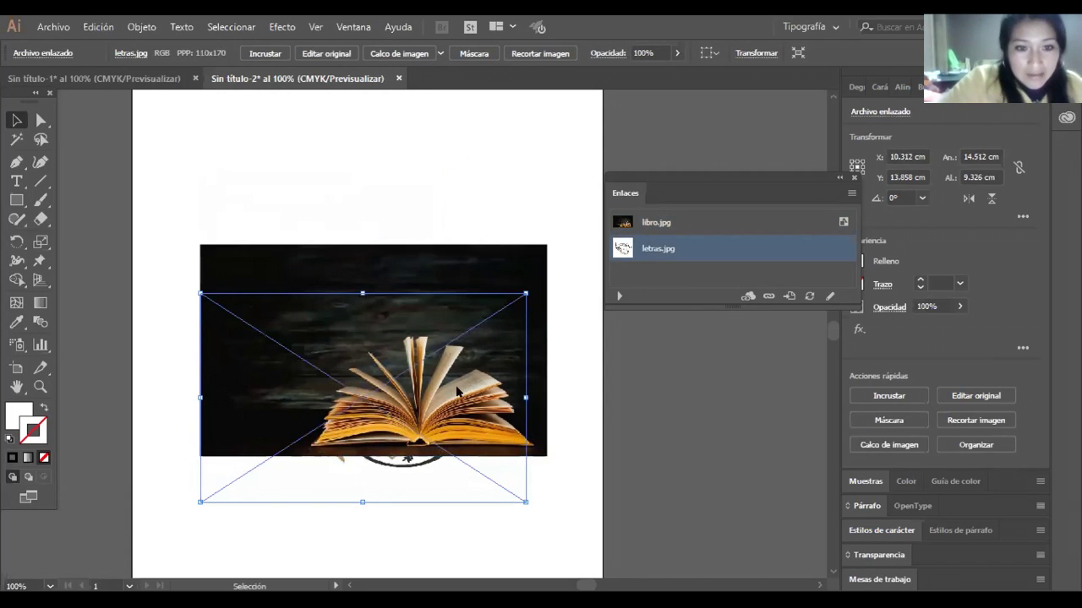
right_click(368, 316)
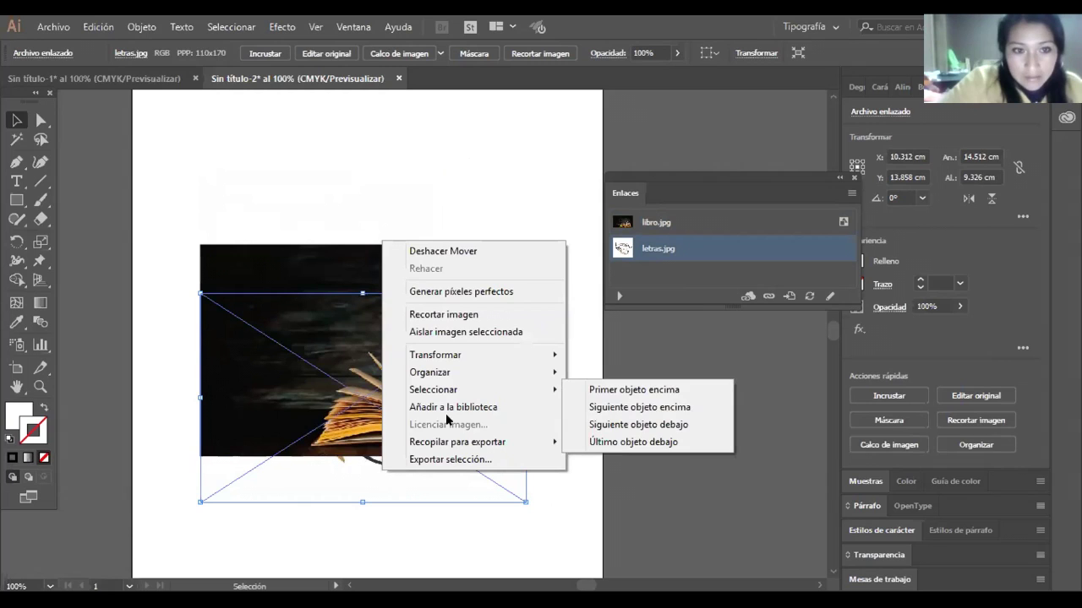
right_click(445, 413)
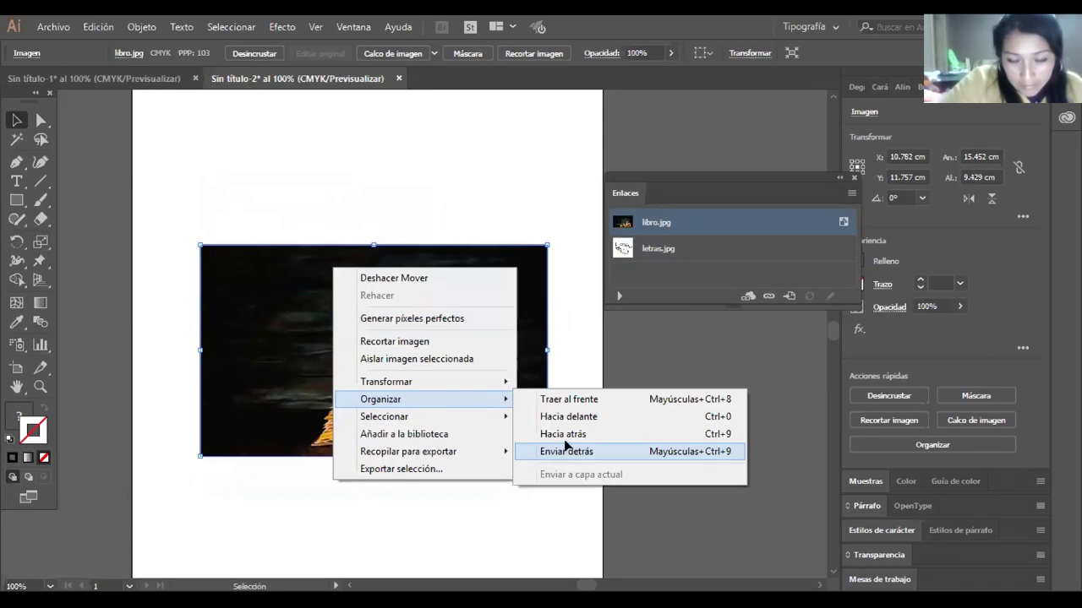
left_click(566, 451)
- Widen letras.jpg to the book's 15.452 cm width and nudge it upward
left_click_drag(499, 272, 499, 272)
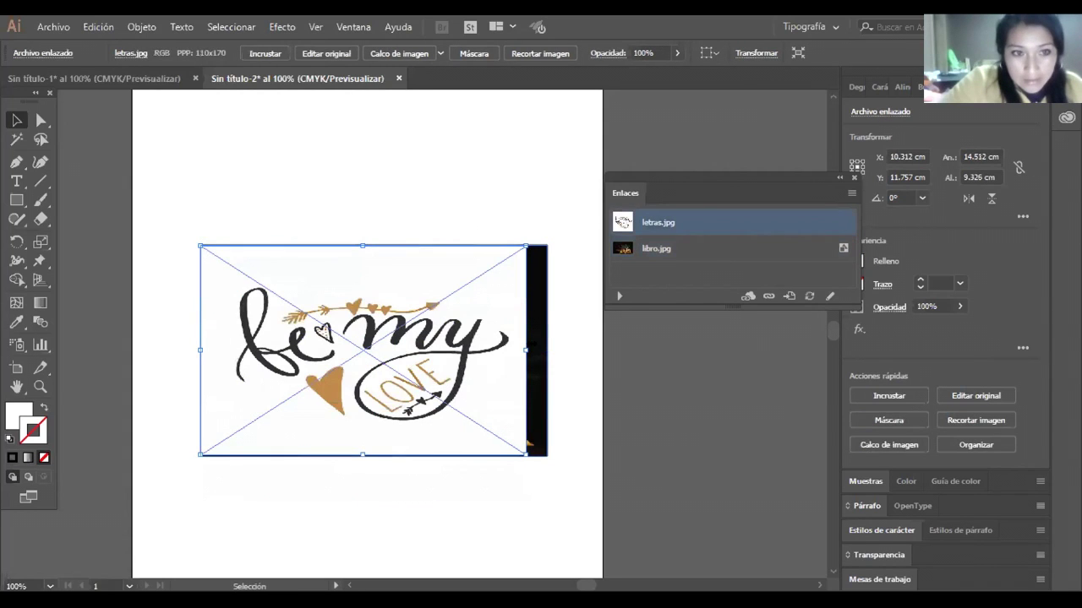
left_click_drag(527, 349, 546, 358)
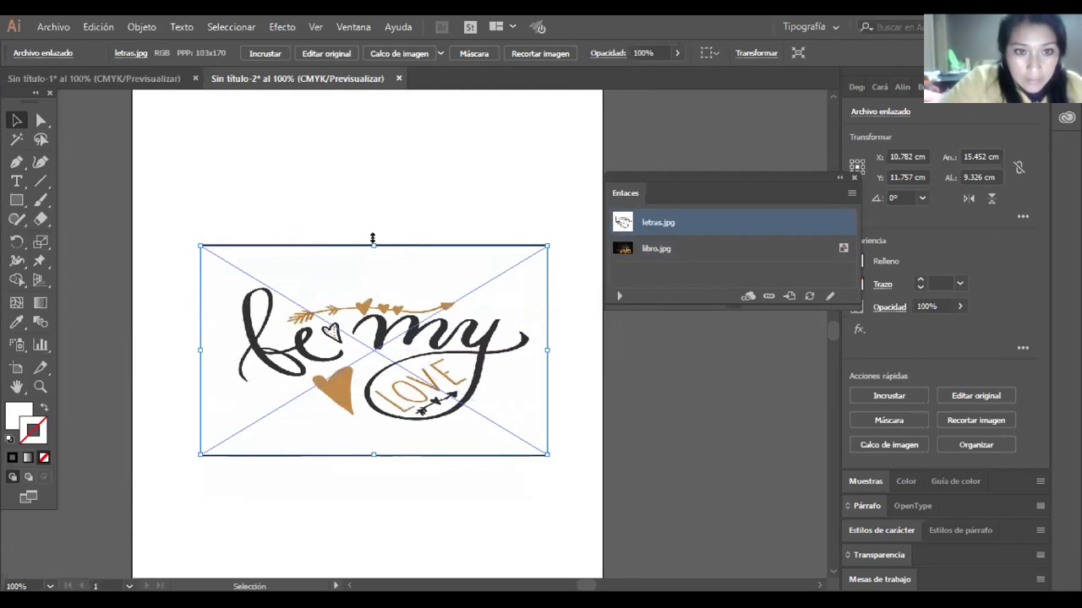
left_click_drag(373, 239, 373, 235)
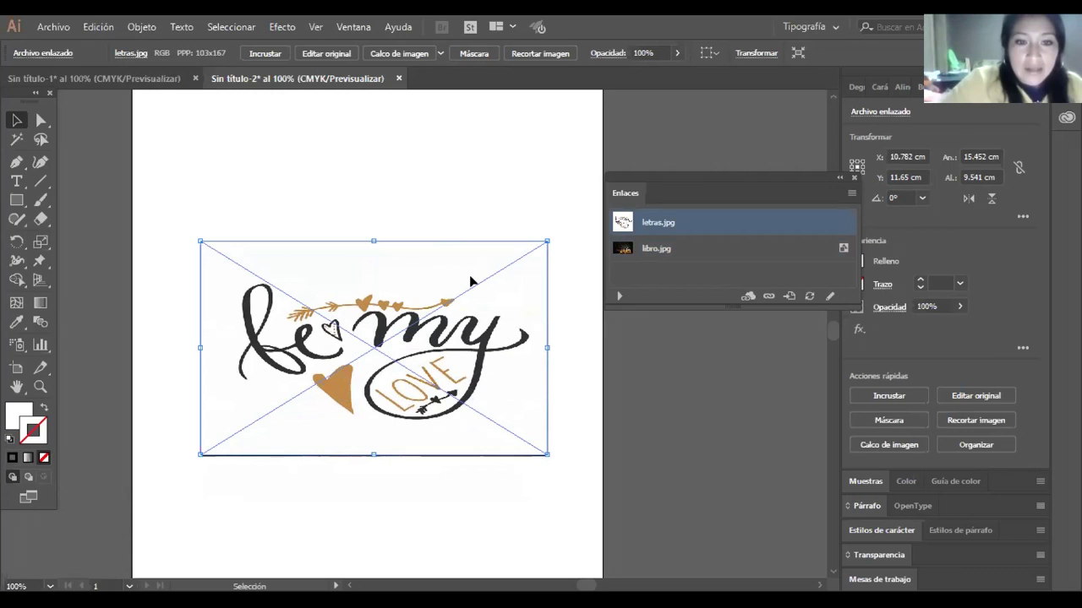
key("ctrl+z")
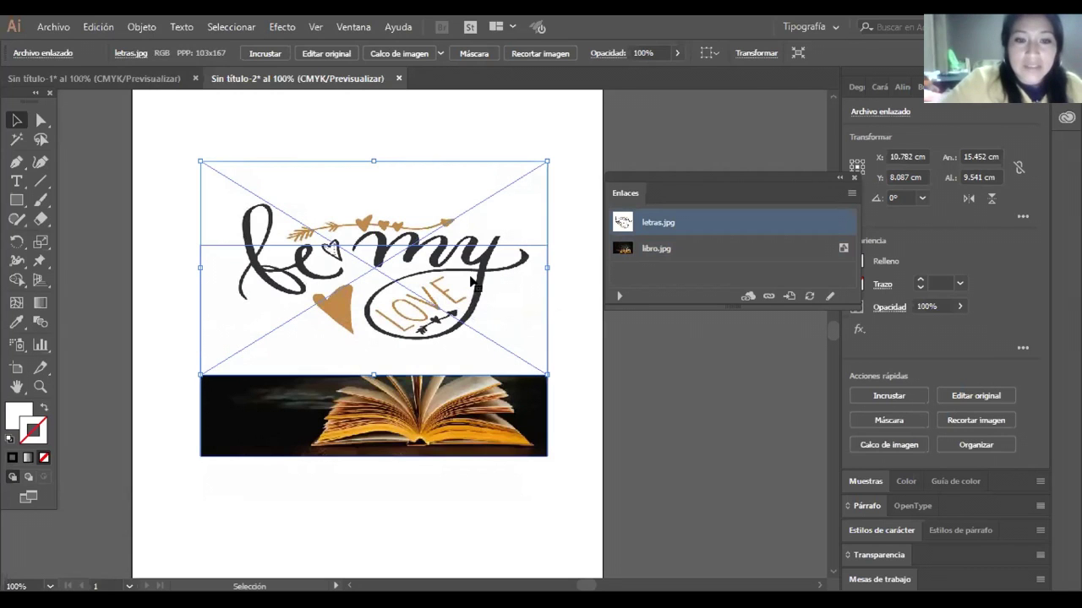
left_click(423, 349)
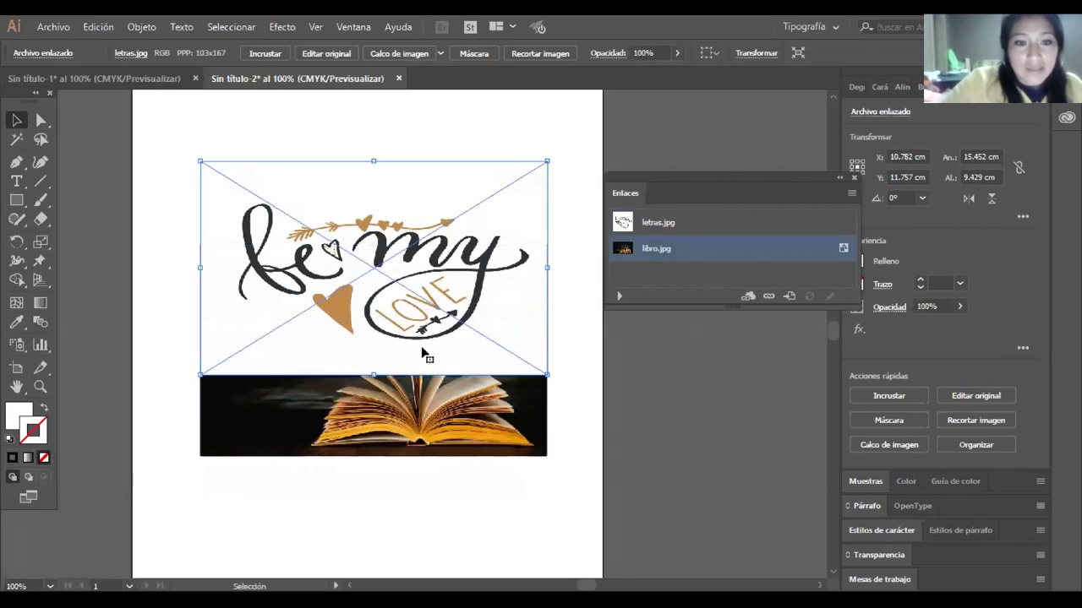
- Bring the book photo in front of the lettering and nudge it slightly upward
right_click(414, 394)
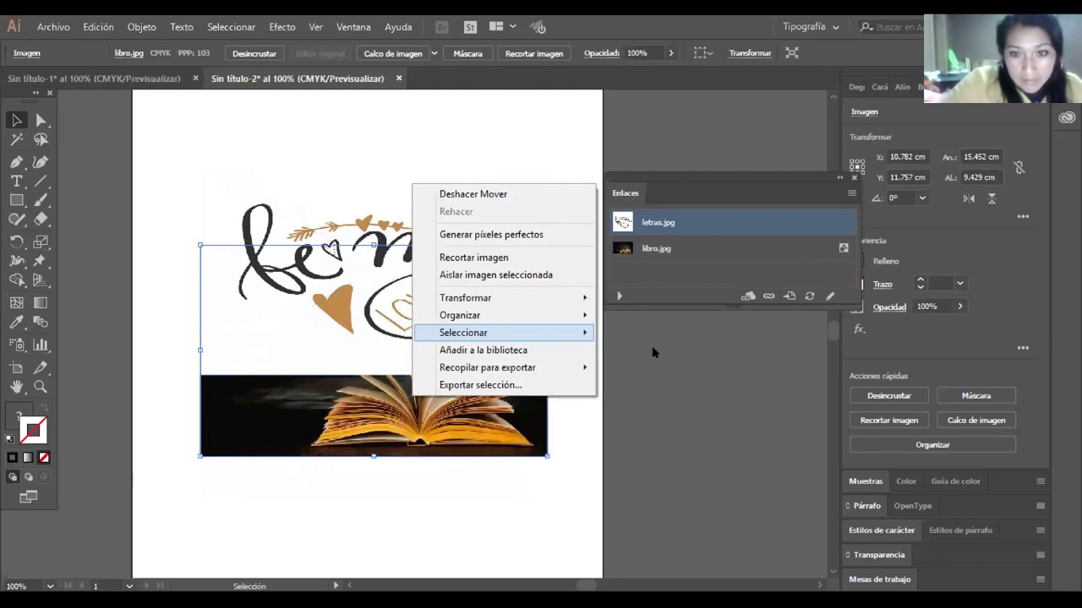
mouse_move(507, 315)
left_click(651, 332)
left_click_drag(477, 281, 478, 257)
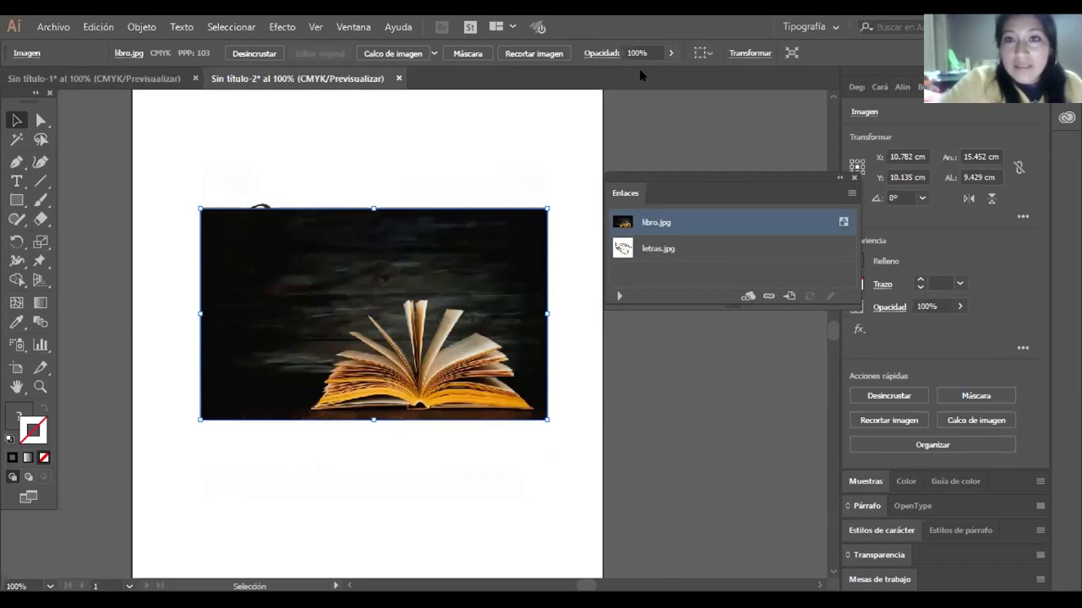
- Stretch the book photo slightly taller and set its opacity to 67%
left_click(670, 52)
left_click_drag(672, 74, 642, 76)
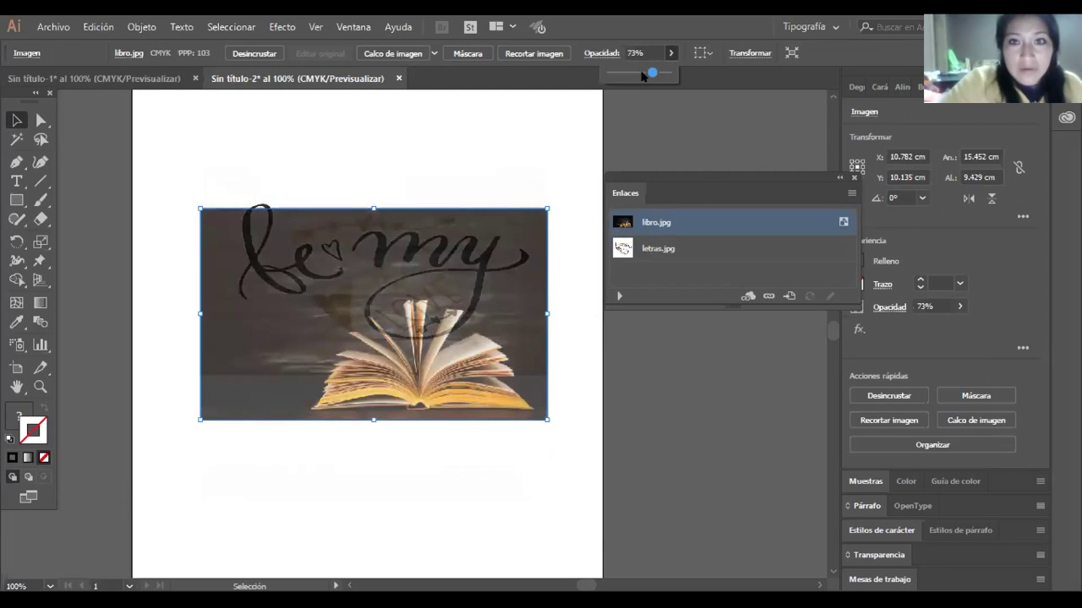
left_click(642, 76)
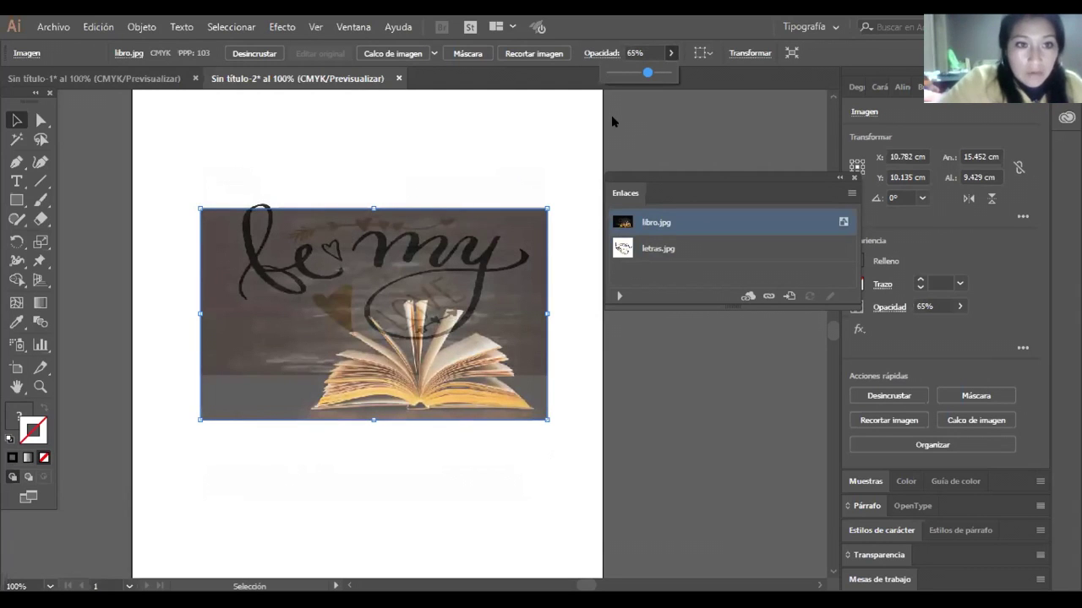
left_click_drag(515, 207, 516, 199)
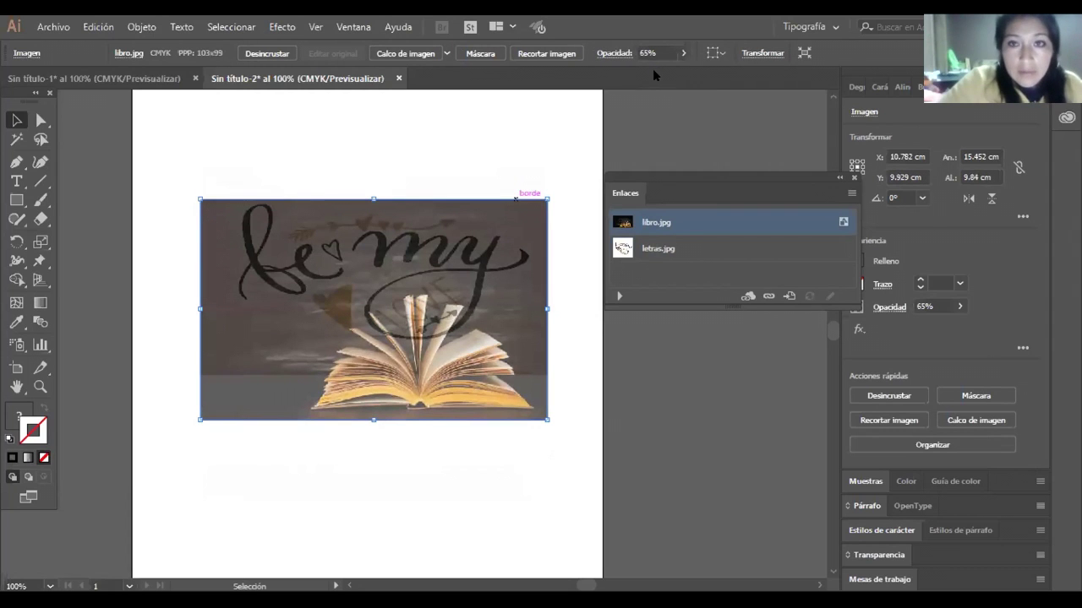
left_click(683, 52)
left_click_drag(659, 72, 666, 86)
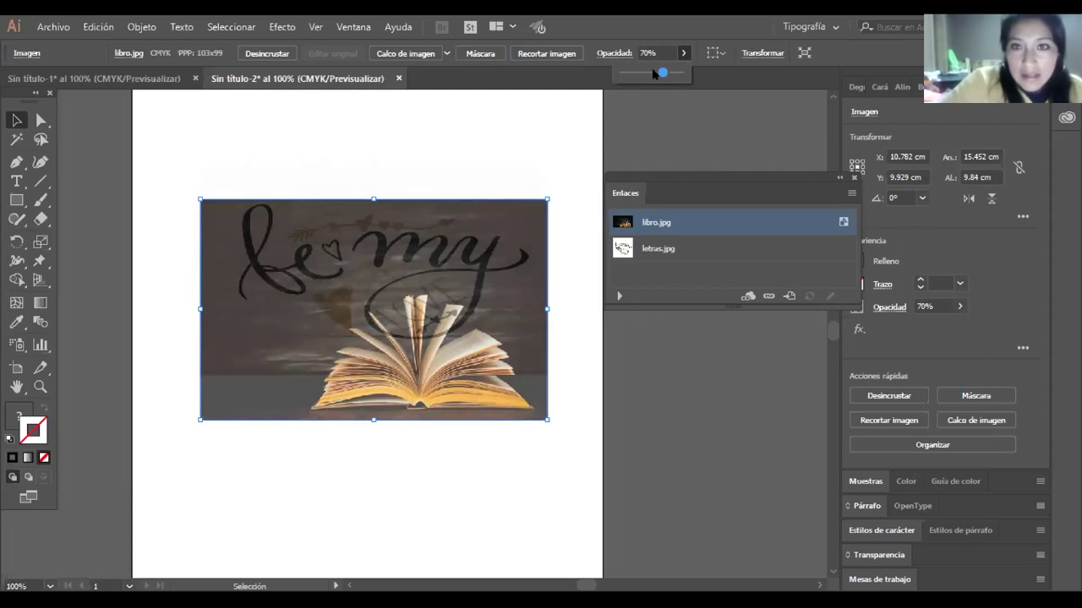
left_click_drag(661, 73, 650, 73)
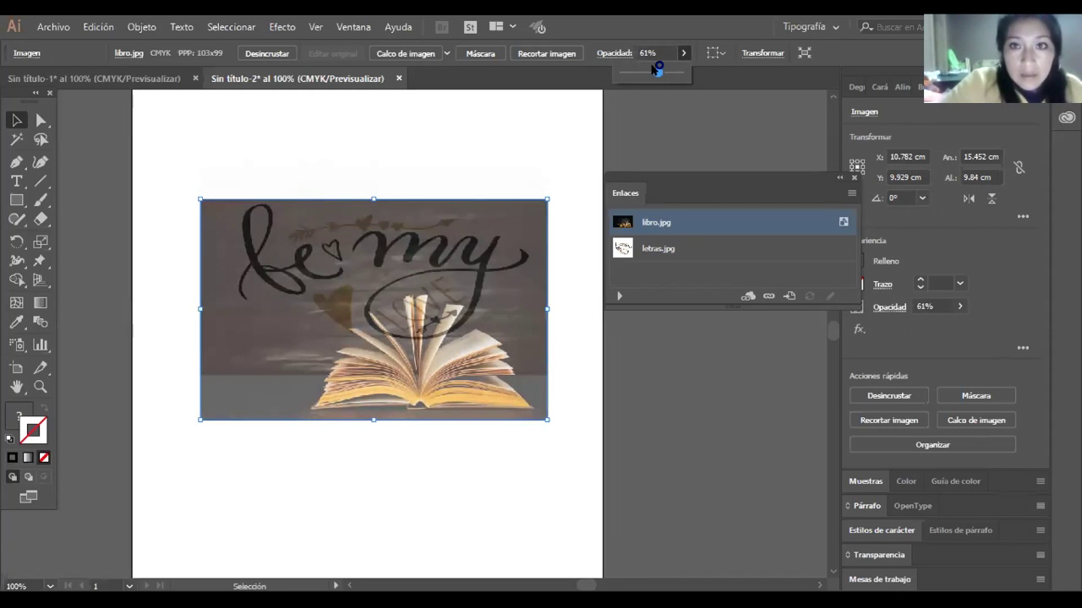
left_click_drag(656, 70, 649, 73)
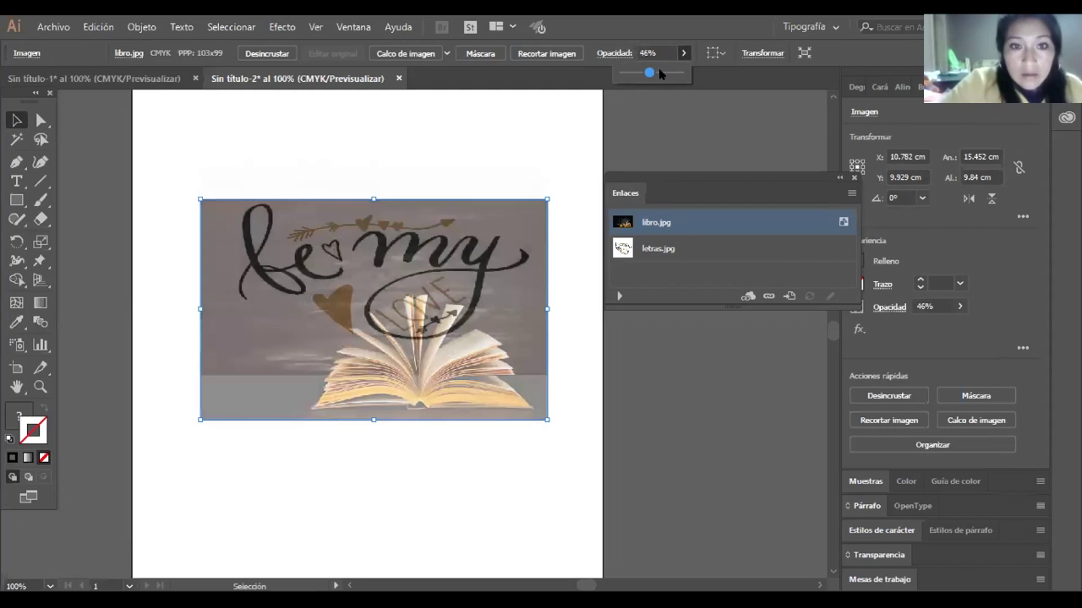
left_click(660, 74)
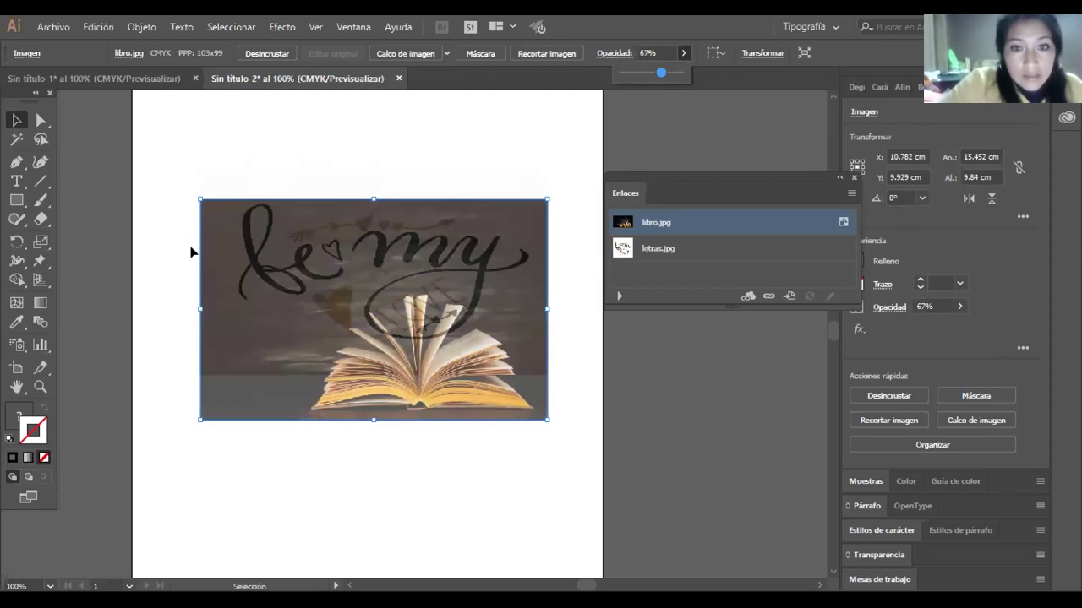
left_click(307, 465)
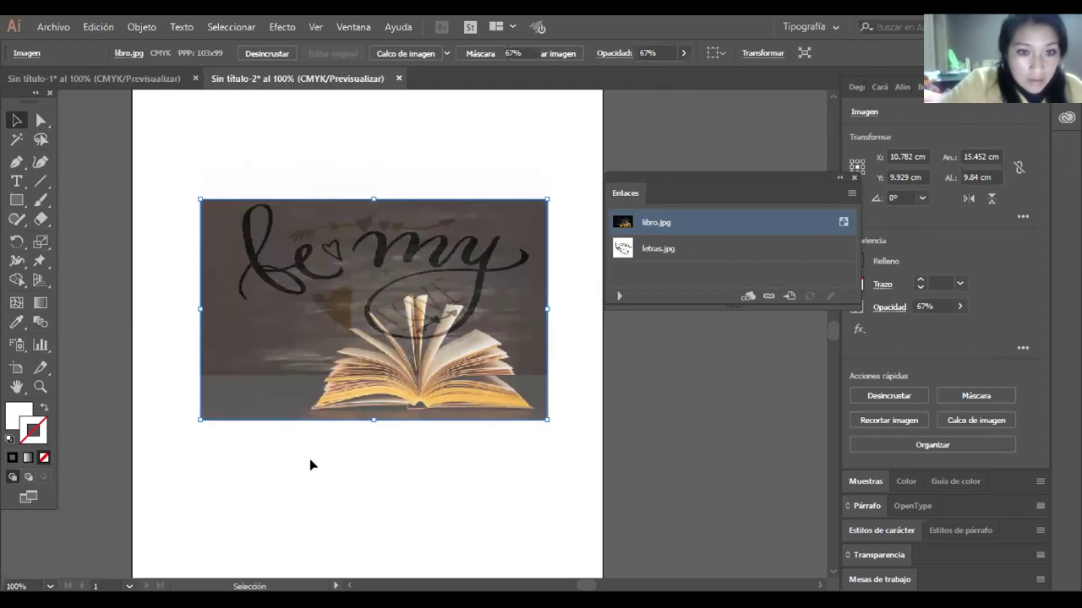
left_click(310, 465)
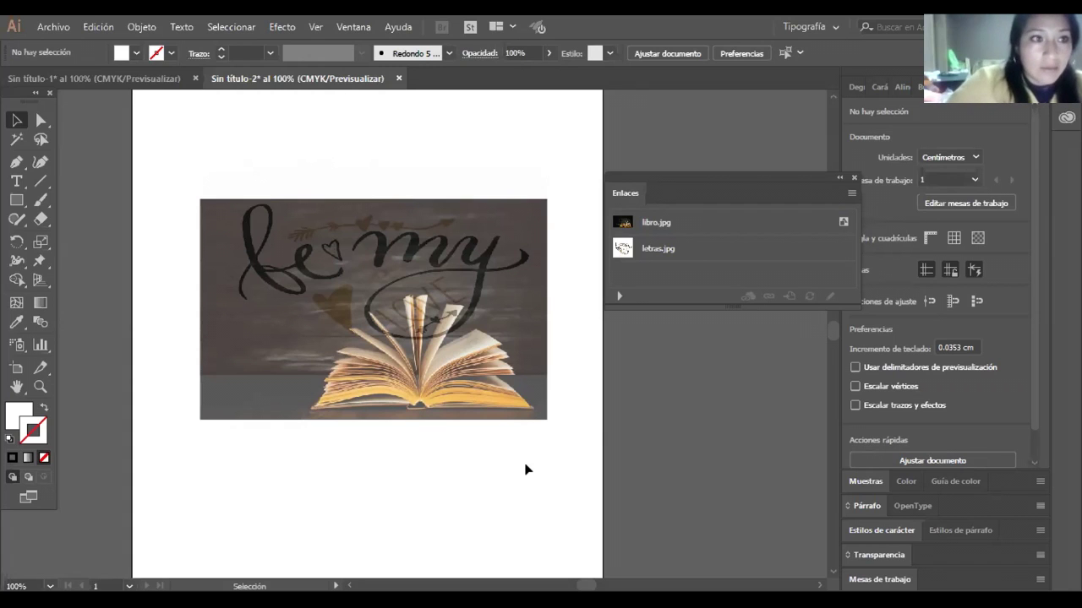
key("ctrl+a")
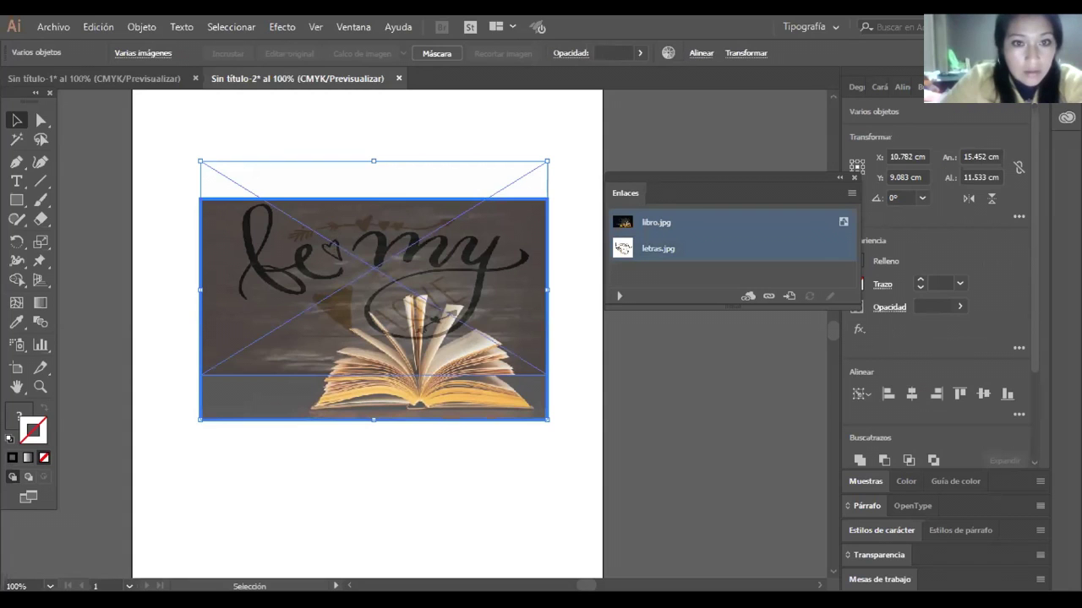
- Delete both the libro.jpg and letras.jpg images from the artboard
key("Delete")
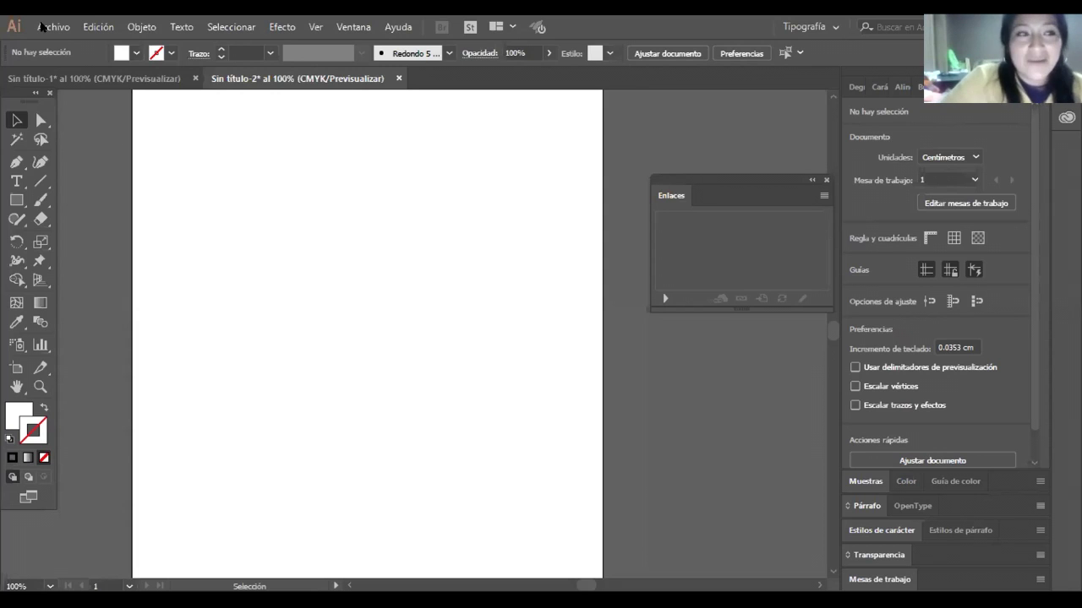
- Place cafe.jpg at the artboard's upper left
key("alt+a")
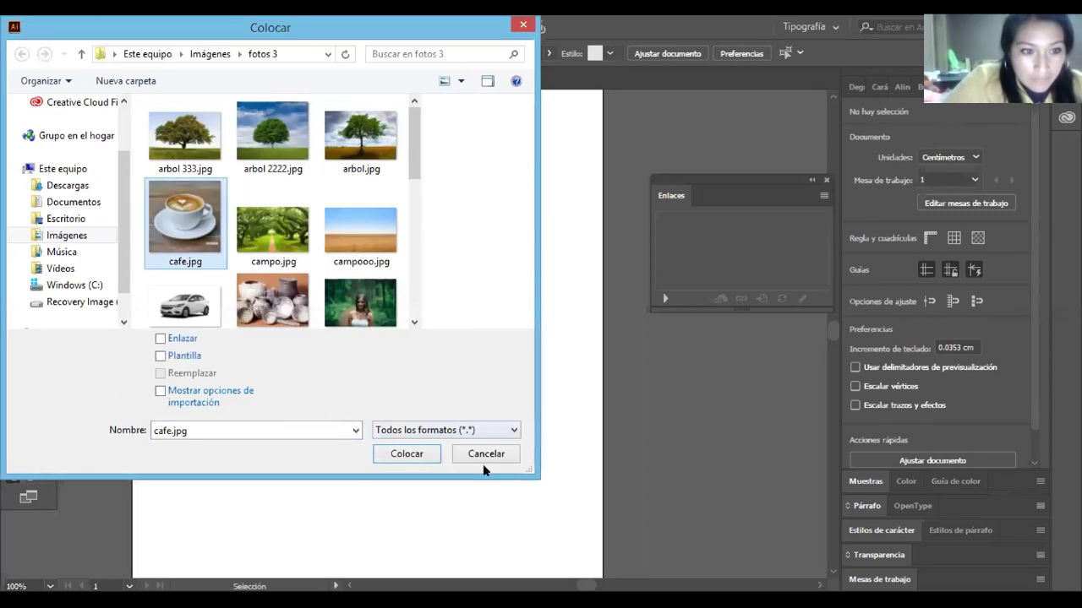
left_click(406, 453)
left_click(197, 172)
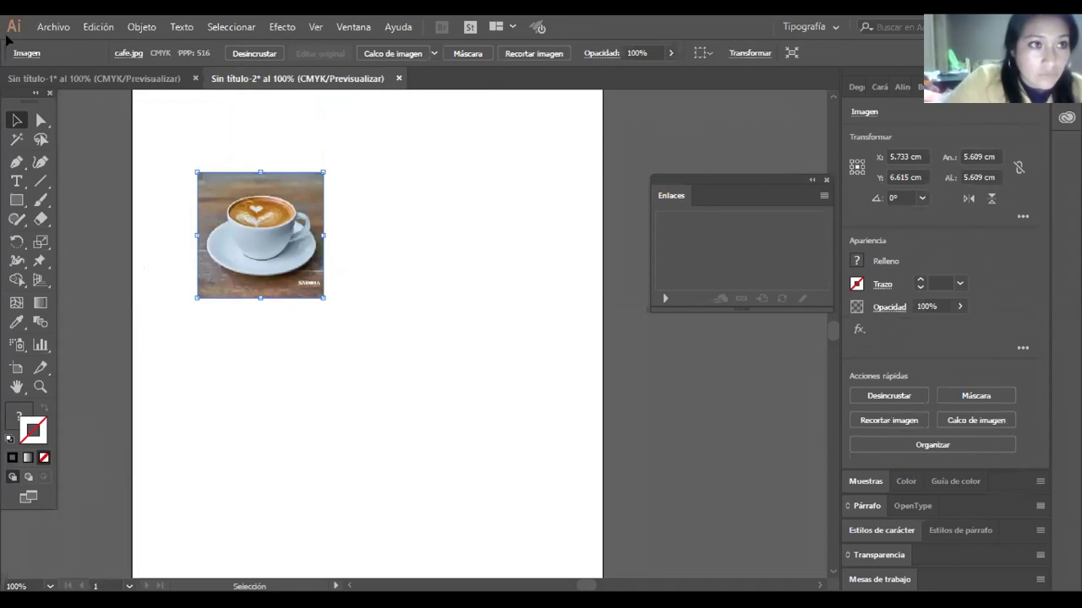
left_click(151, 253)
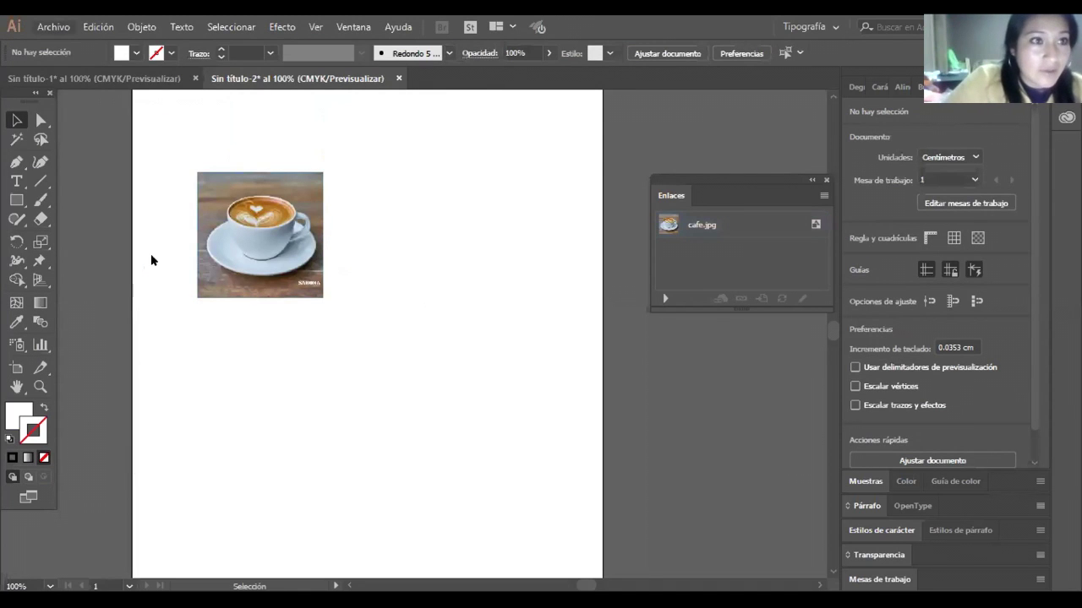
- Place jarras.jpg beside the coffee cup photo
key("alt+a")
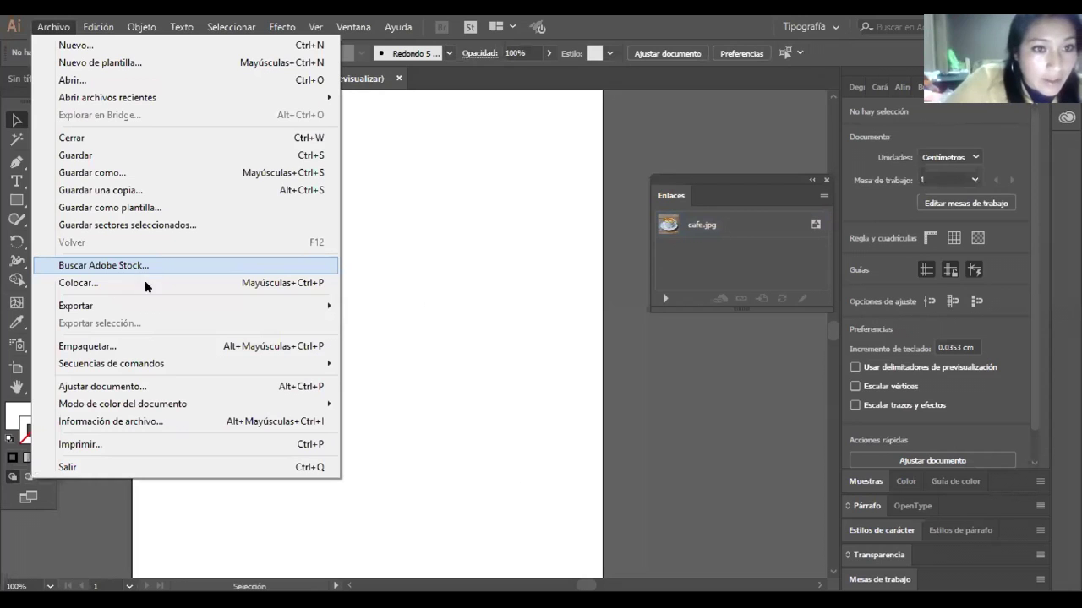
key("Down")
key("Return")
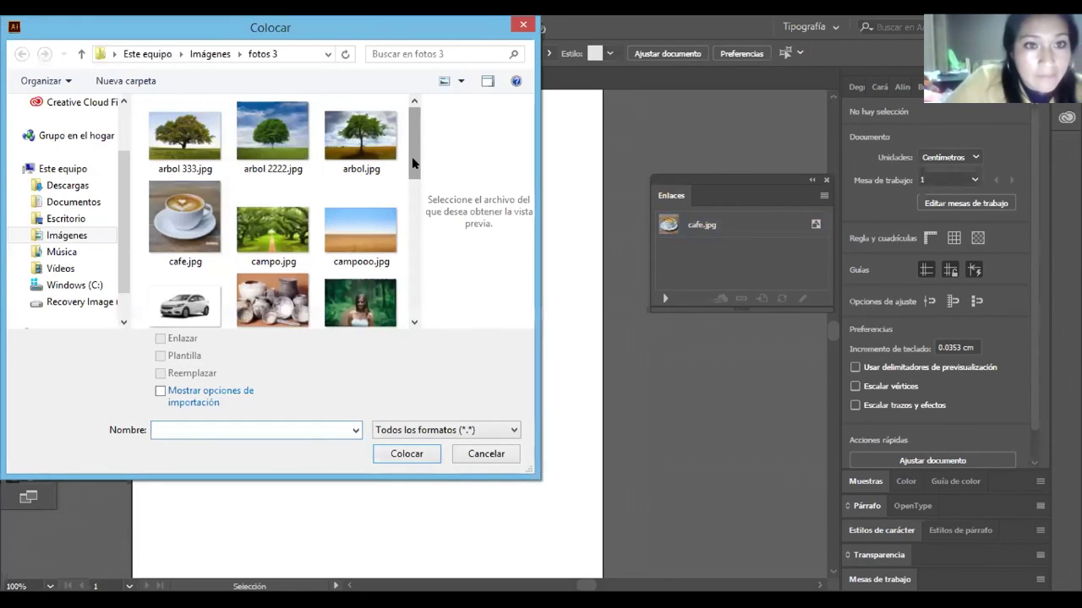
scroll(409, 203, "down", 2)
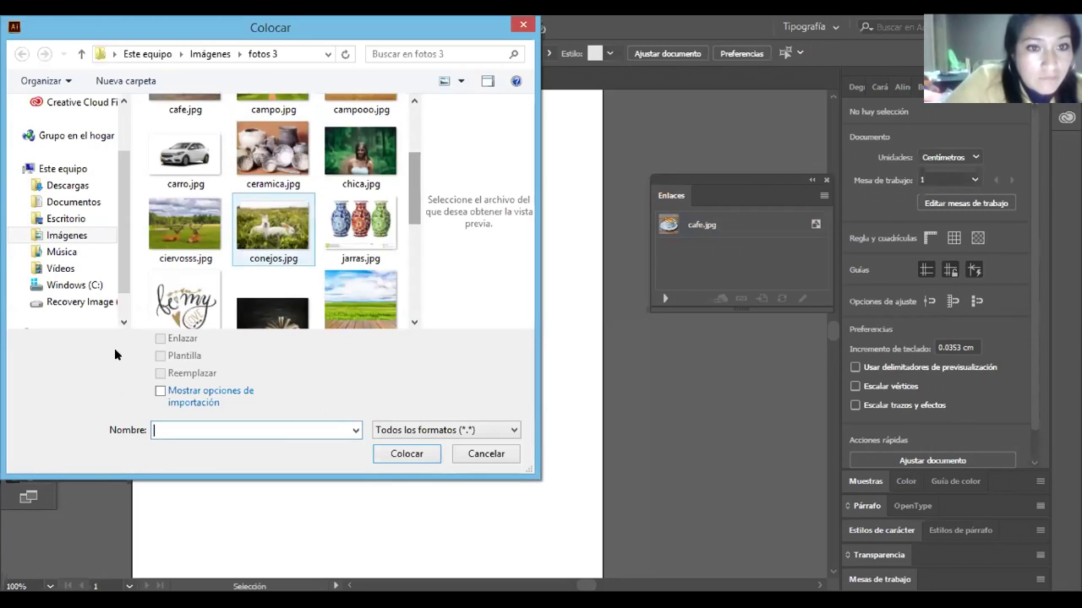
left_click(160, 339)
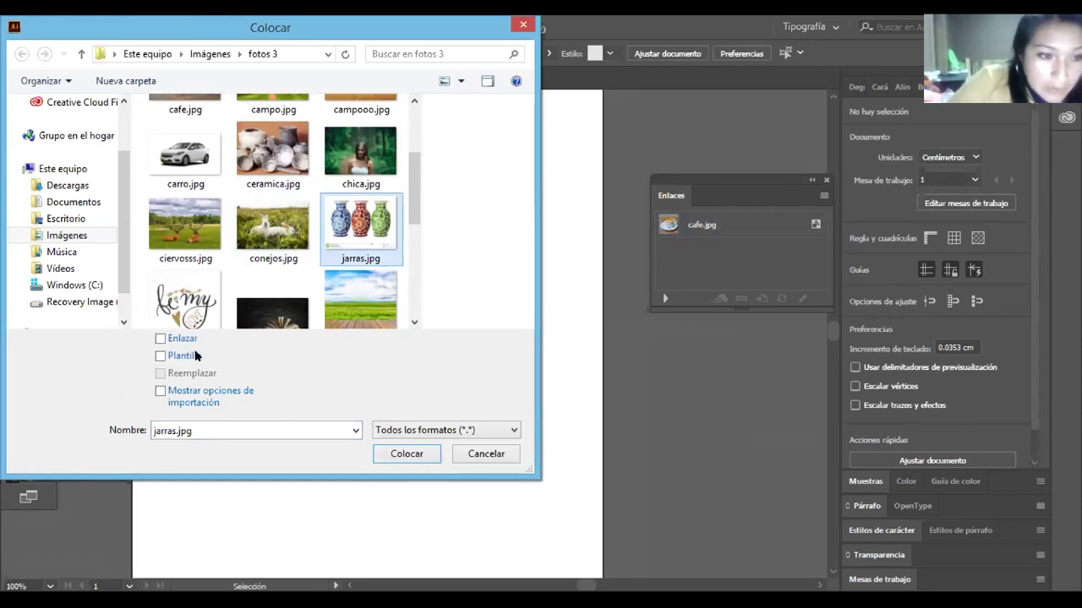
left_click(401, 456)
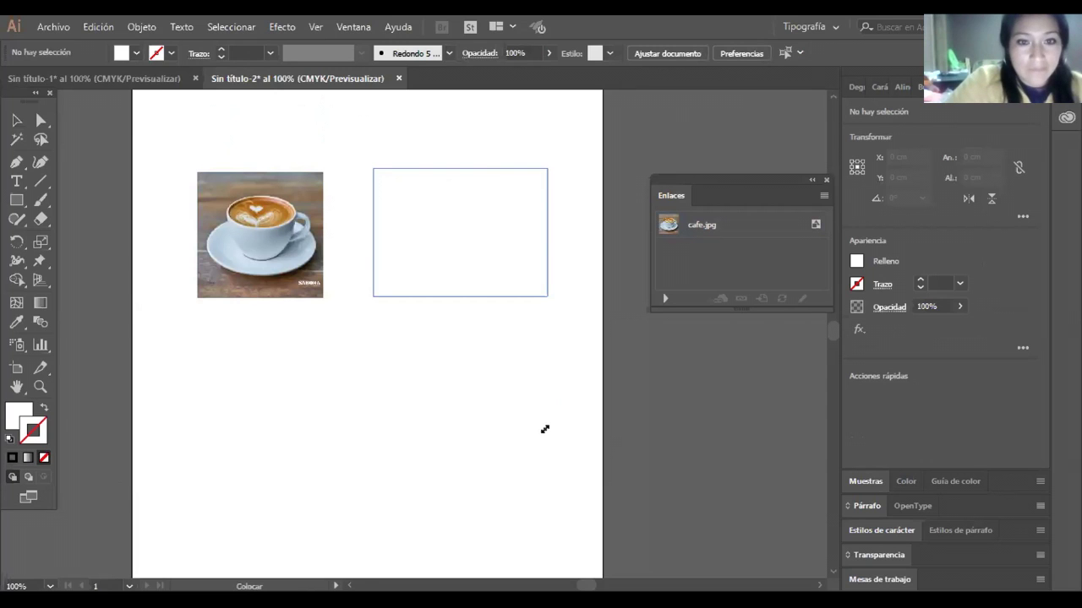
left_click(334, 149)
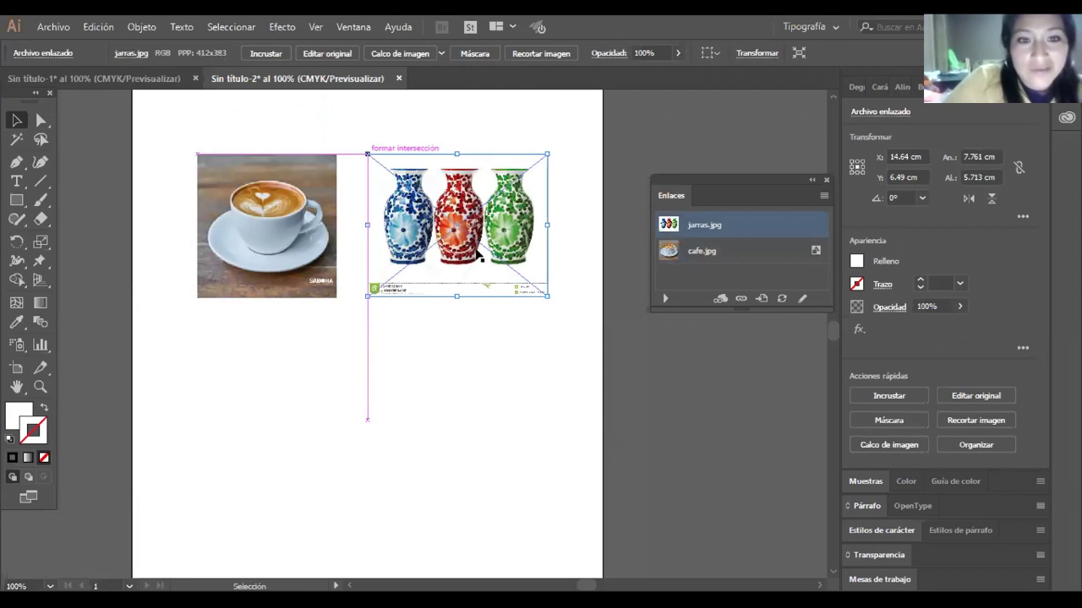
left_click(380, 311)
- Marquee-select both photos and switch to the other untitled document
left_click(478, 255)
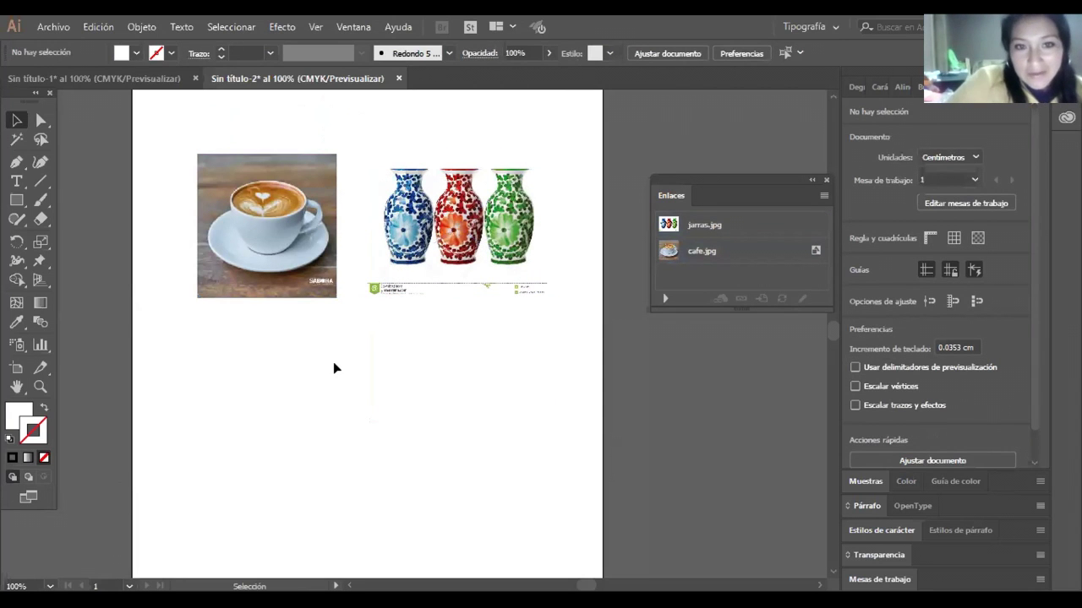
left_click(192, 137)
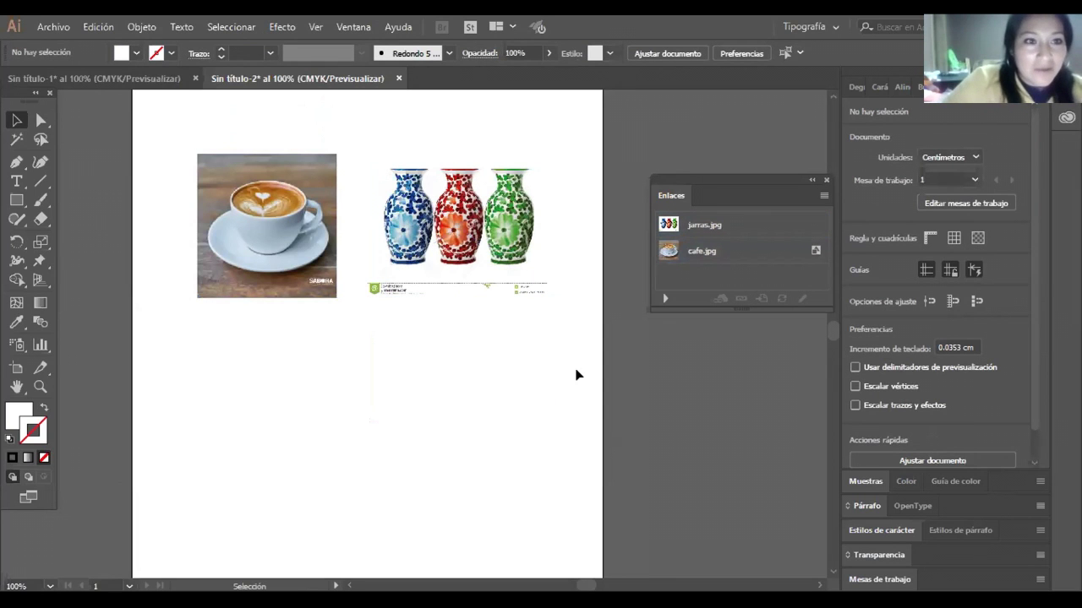
left_click_drag(587, 372, 196, 80)
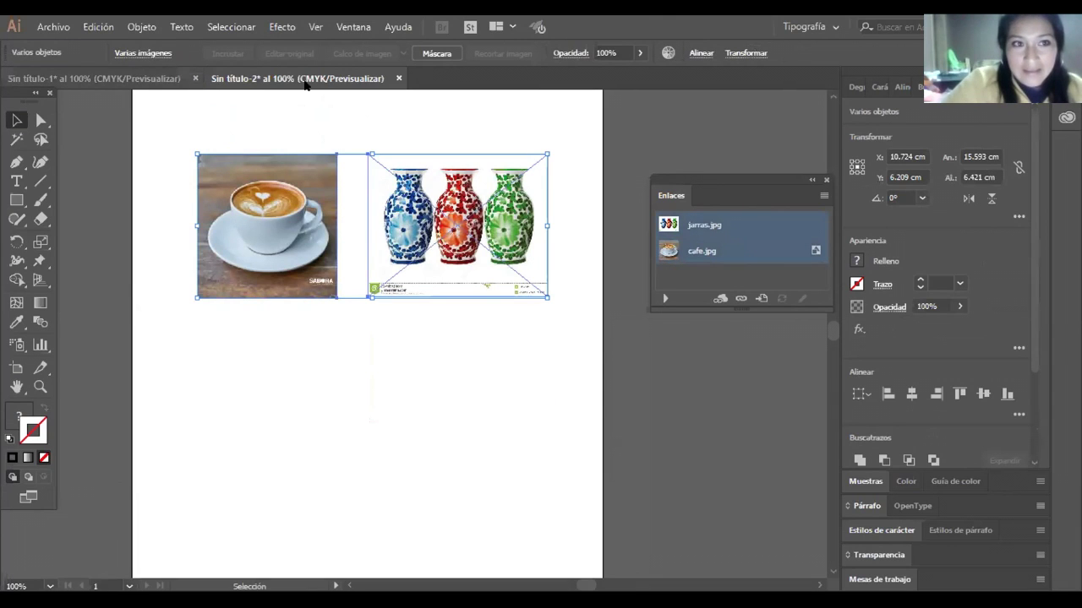
key("ctrl+Tab")
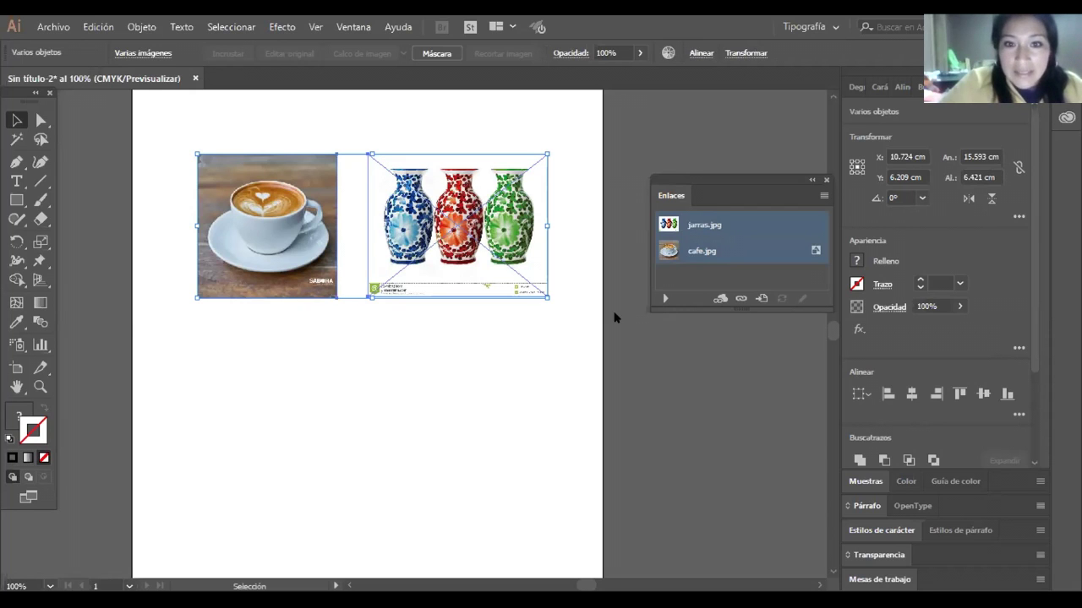
- Close the document, saving it to the Desktop as enlaze.ai with default Illustrator options
key("ctrl+w")
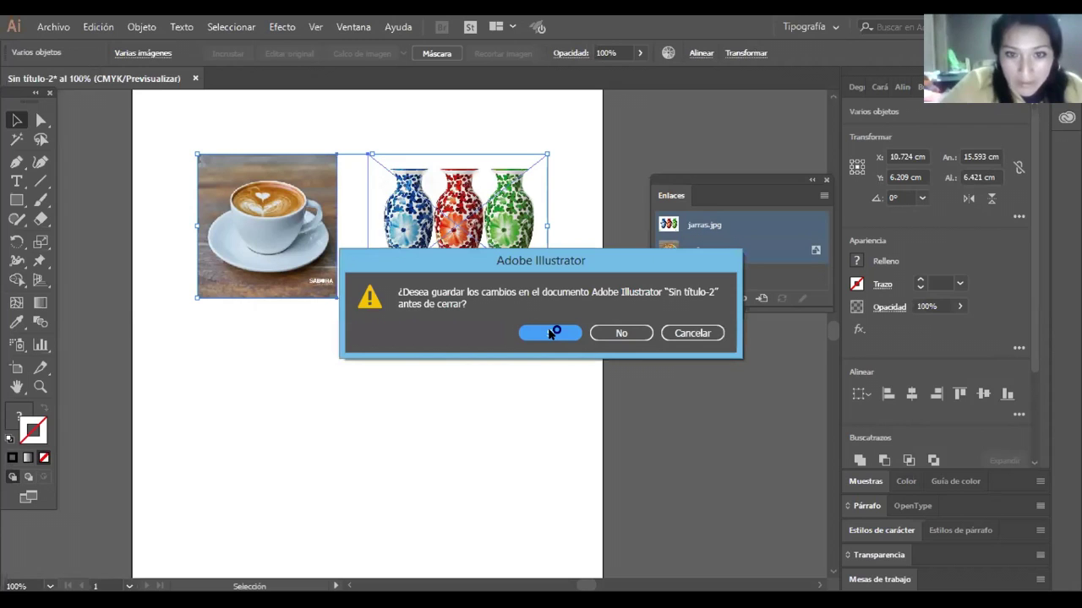
left_click(550, 333)
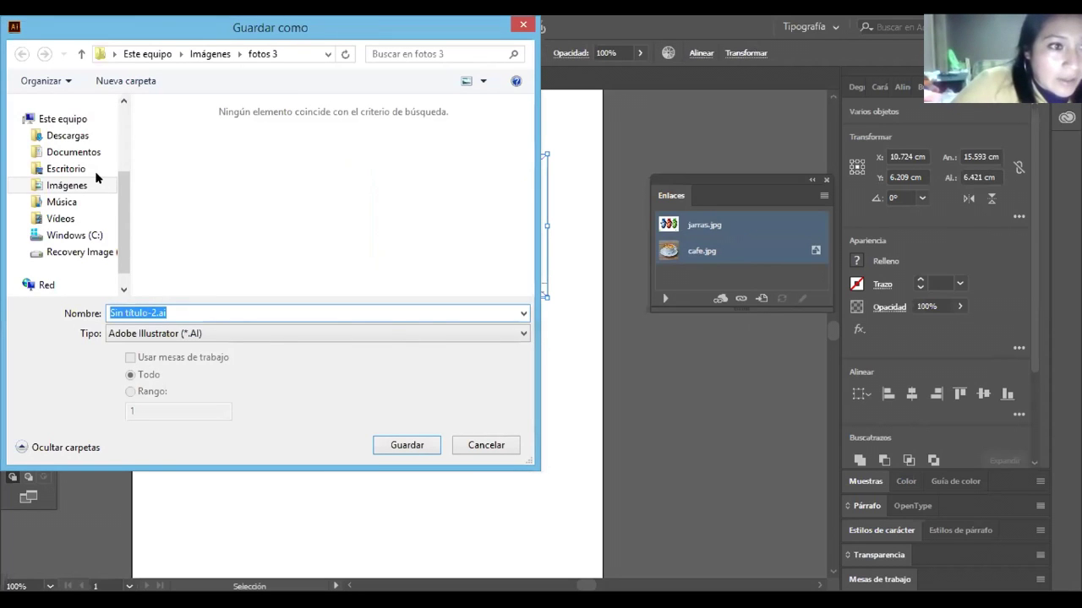
left_click(96, 173)
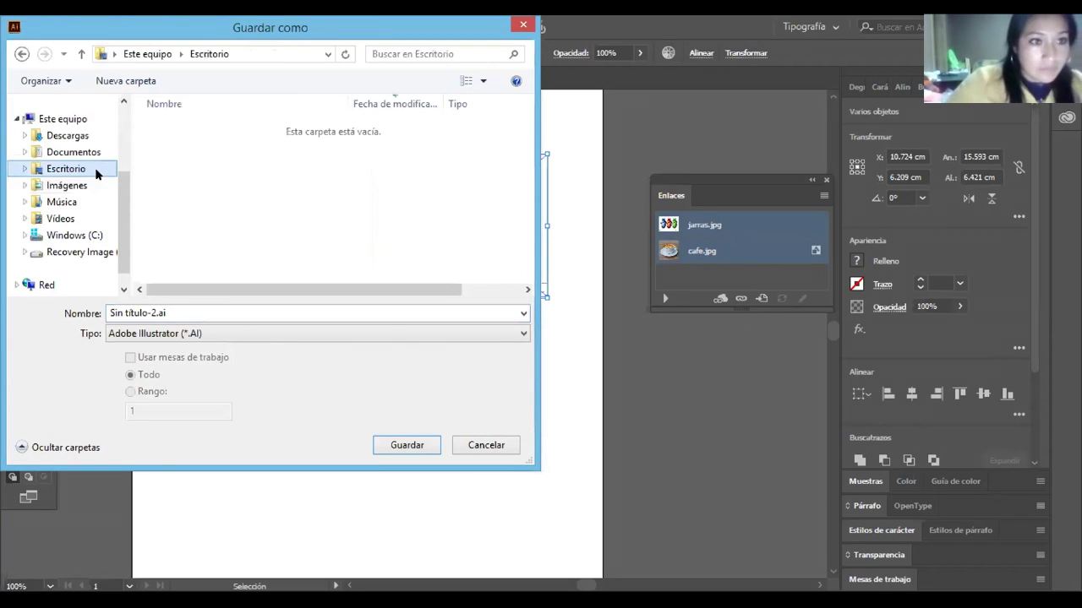
left_click(81, 312)
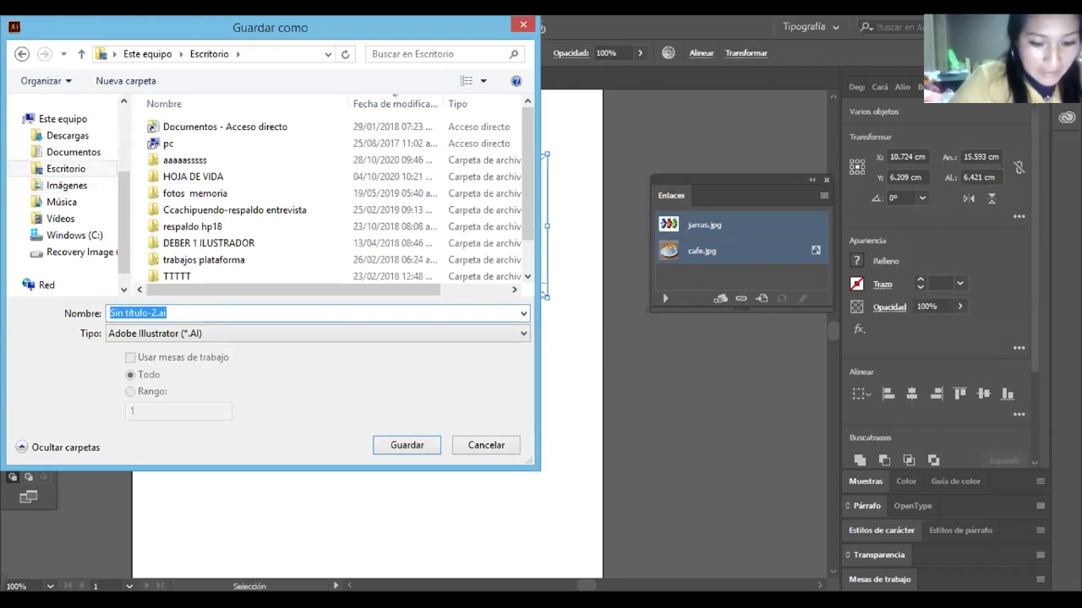
type("en")
type("l")
type("ase")
key("BackSpace")
key("BackSpace")
type("ze")
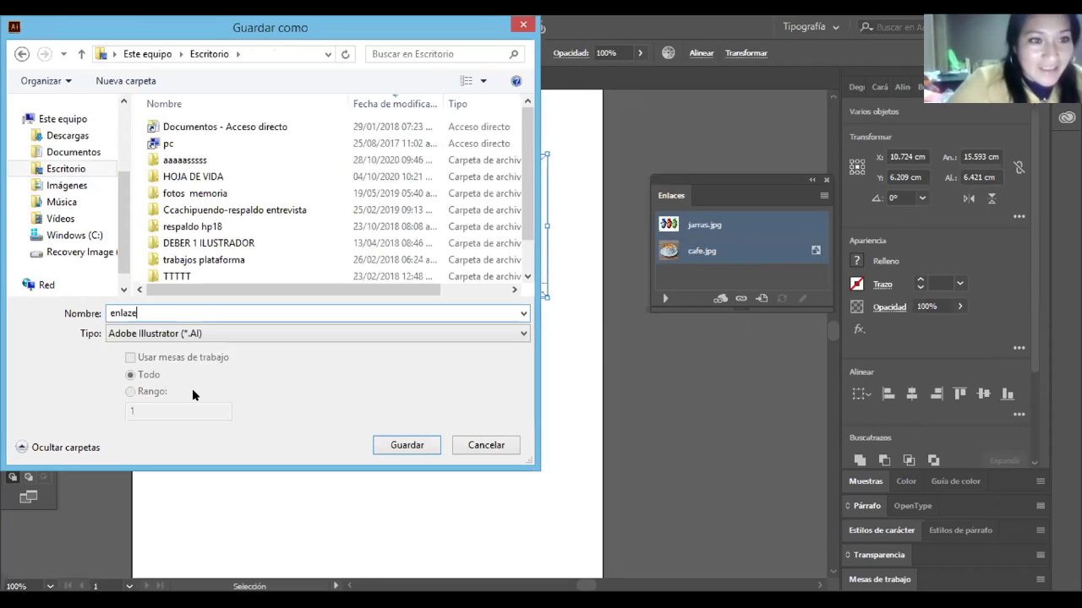
left_click(100, 169)
left_click(419, 447)
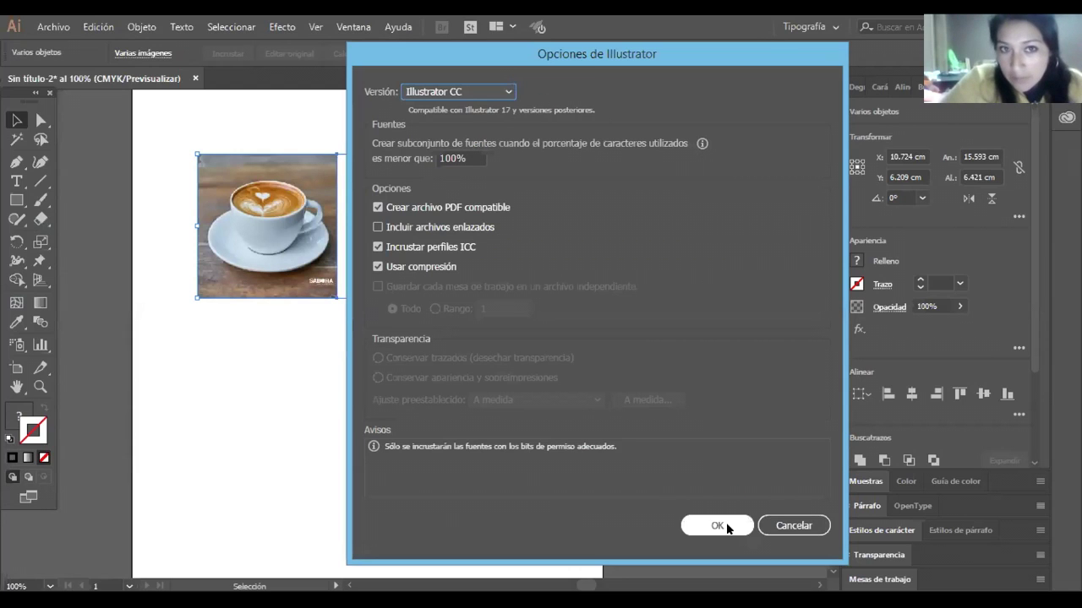
left_click(726, 528)
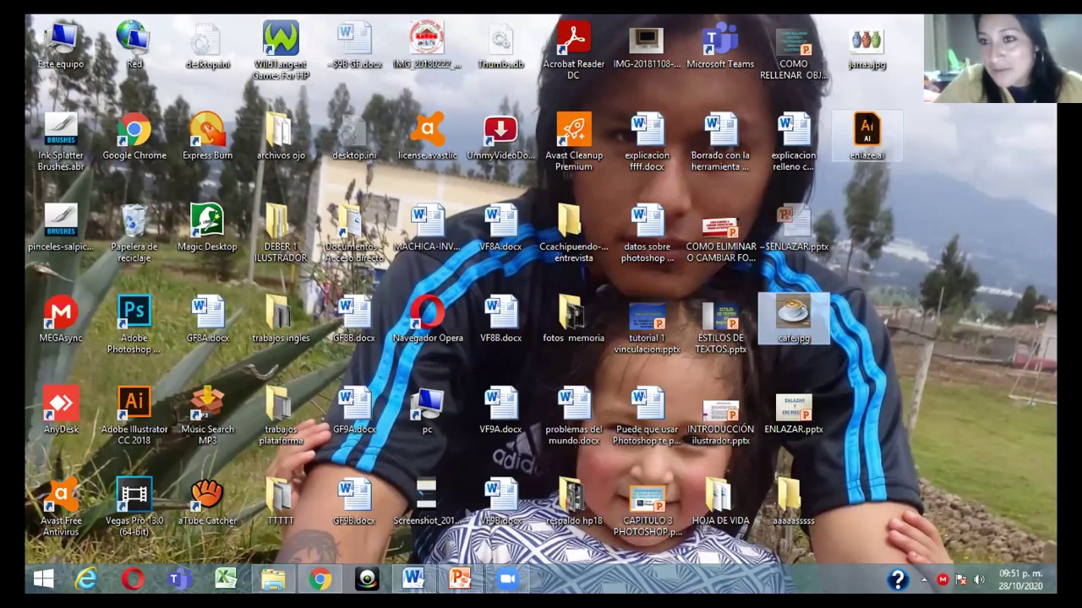
- Cut cafe.jpg and jarras.jpg from the desktop and paste them into fotos 3, replacing existing copies
left_click(874, 50)
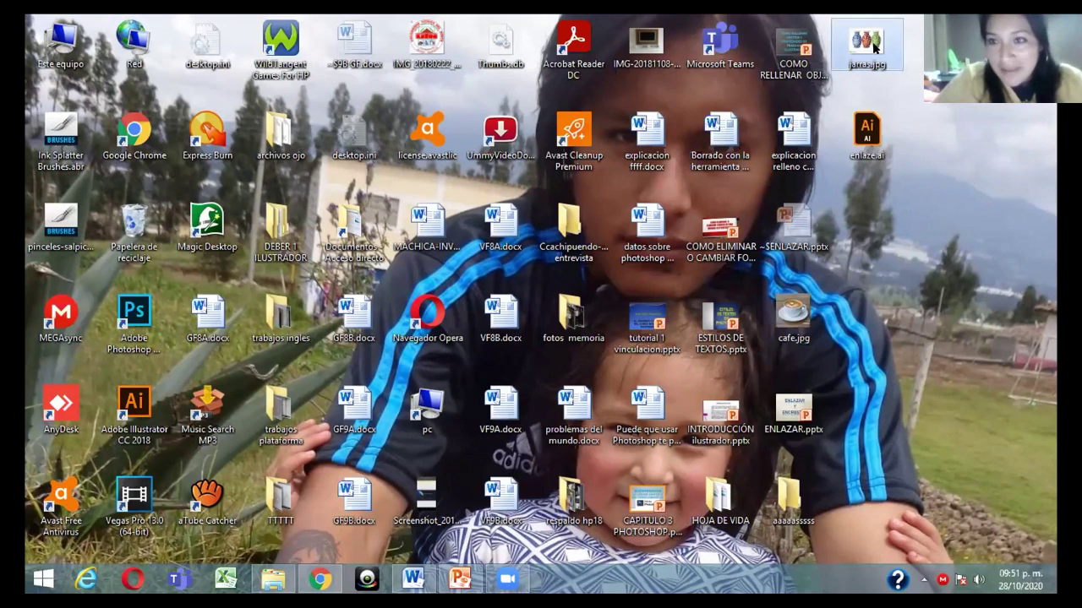
right_click(813, 309)
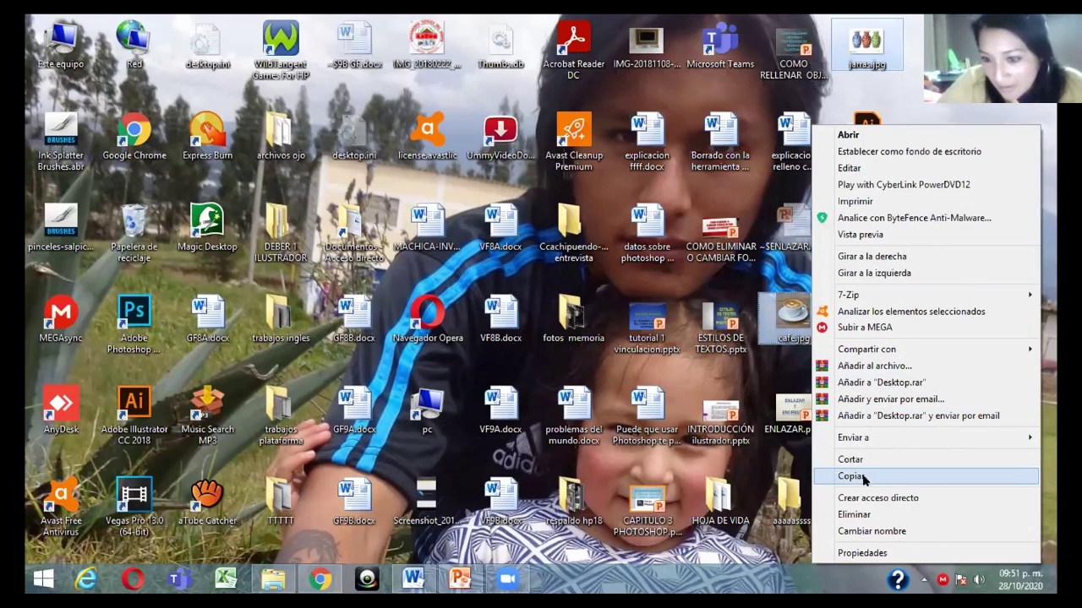
left_click(852, 461)
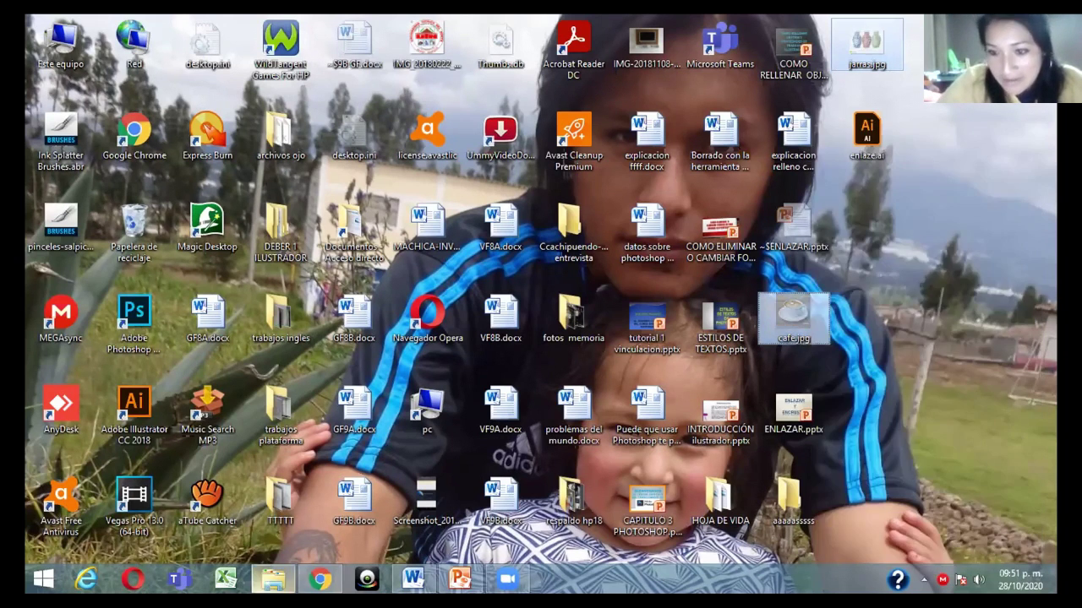
key("alt+Tab")
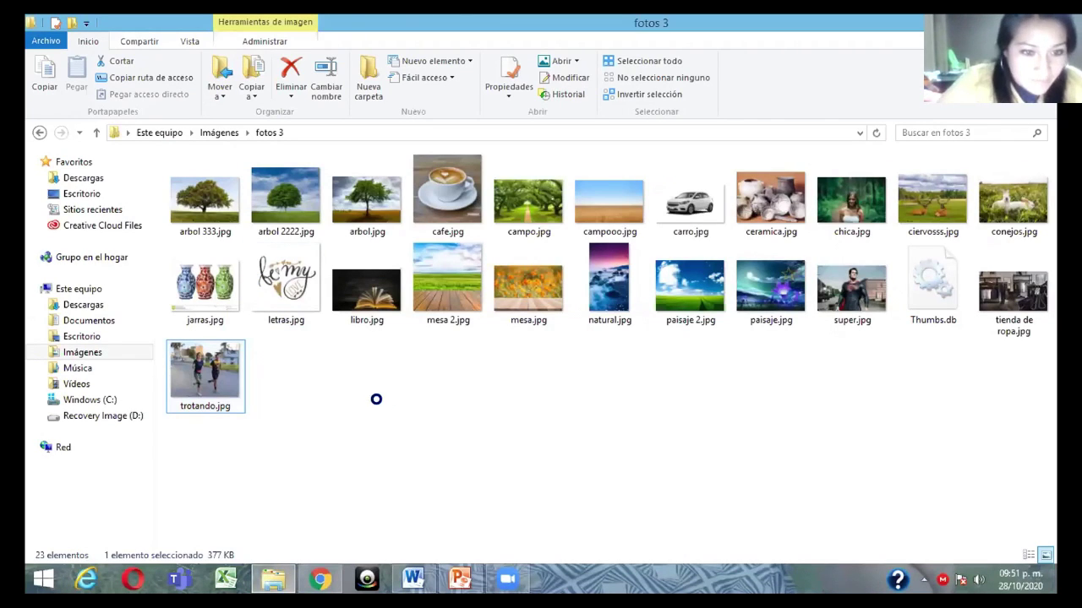
right_click(397, 402)
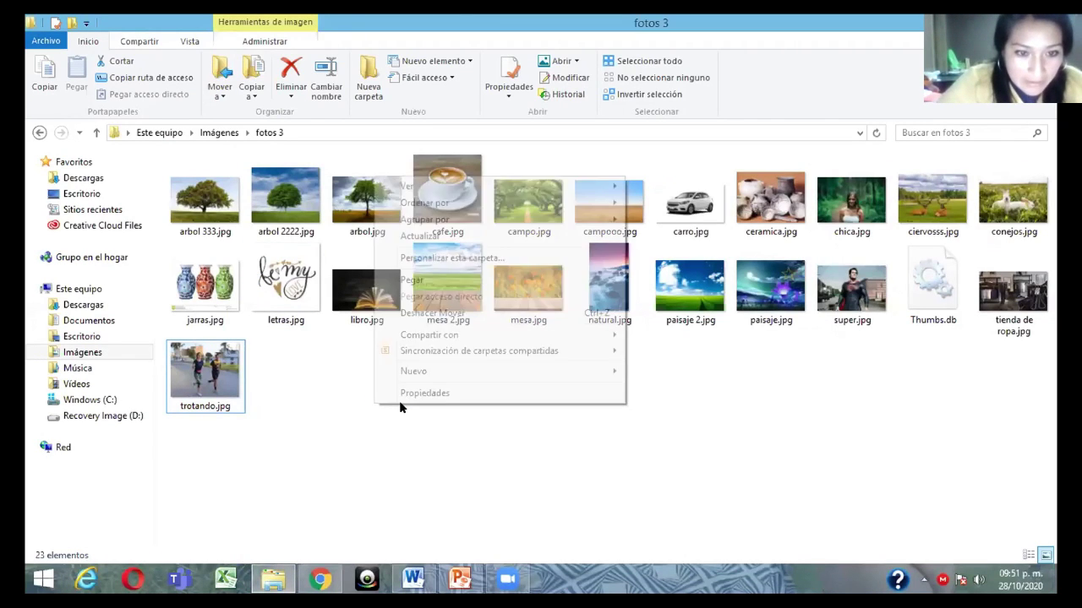
left_click(457, 283)
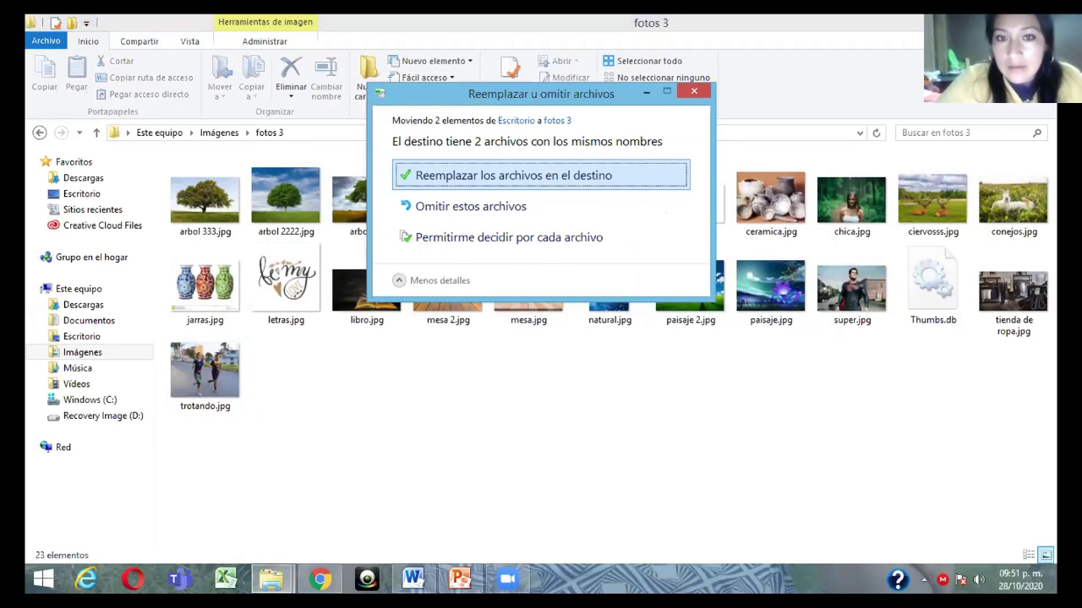
left_click(549, 176)
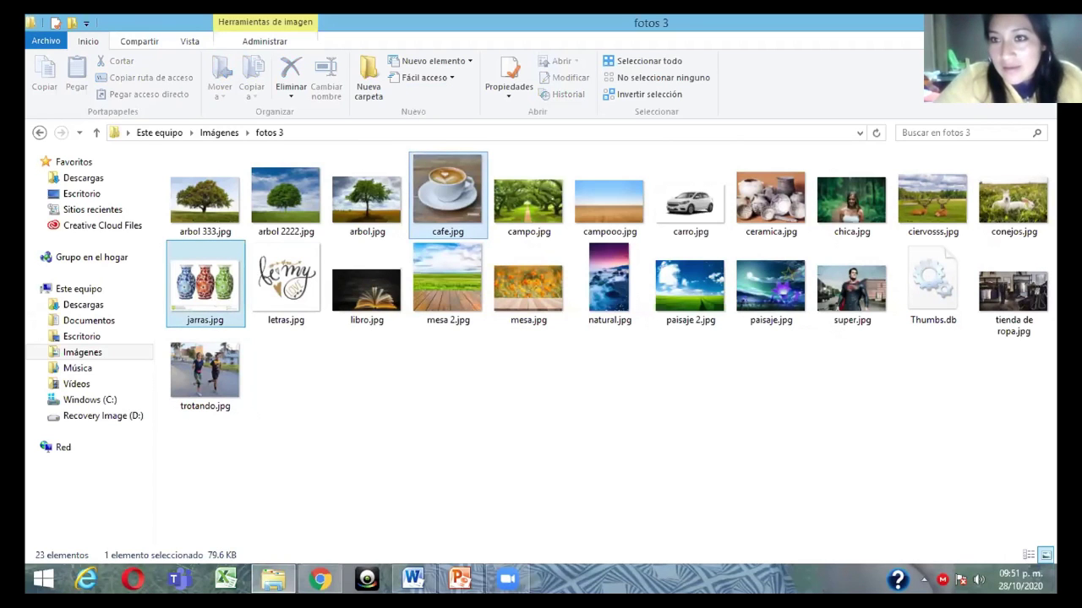
key("super+d")
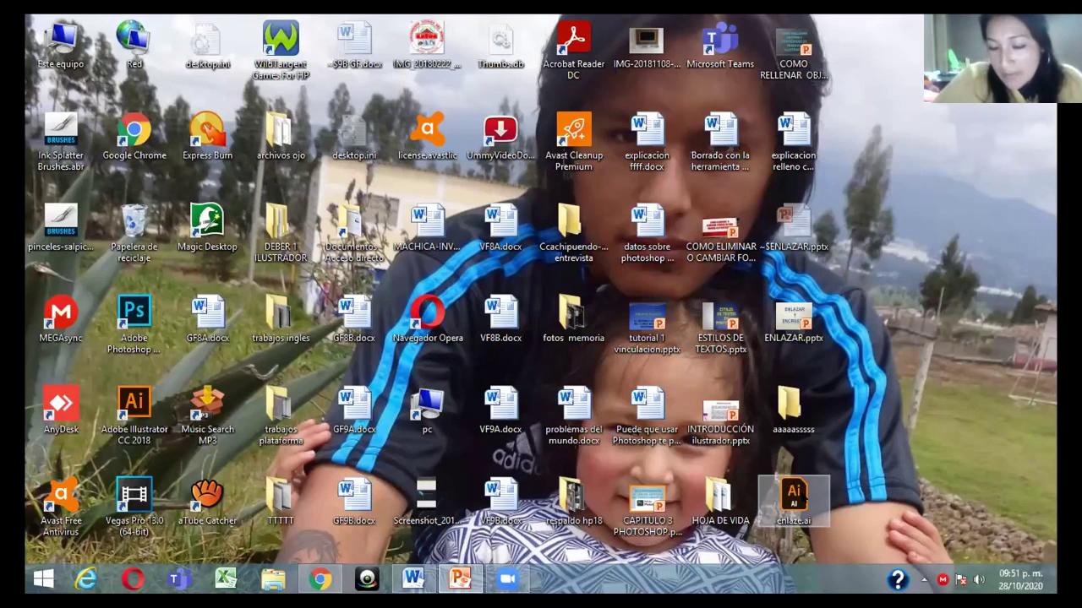
- Open enlaze.ai from the desktop in Illustrator using its Abrir command
double_click(809, 493)
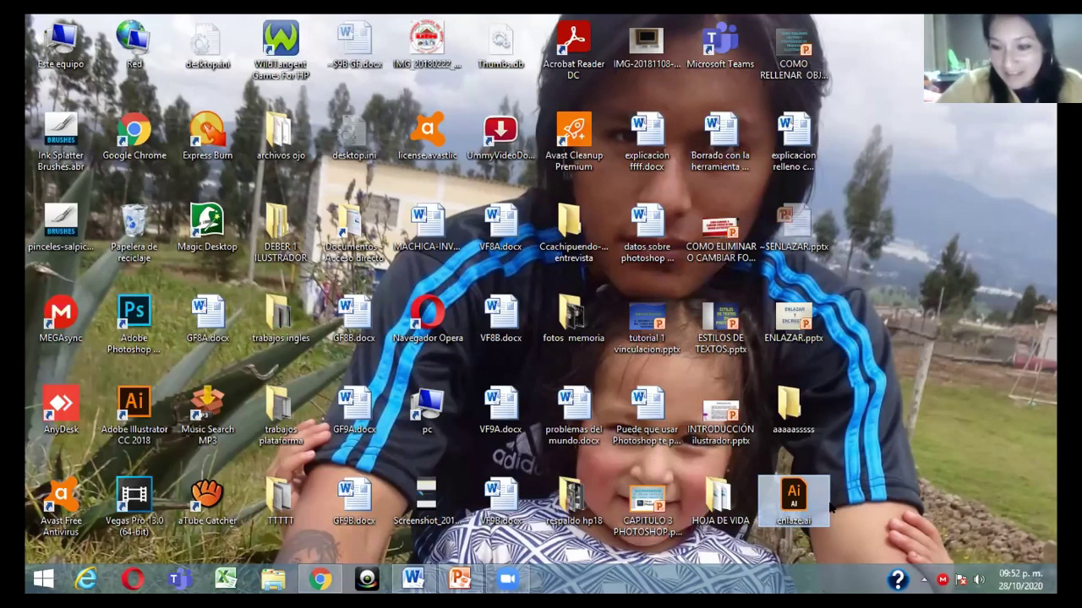
double_click(776, 485)
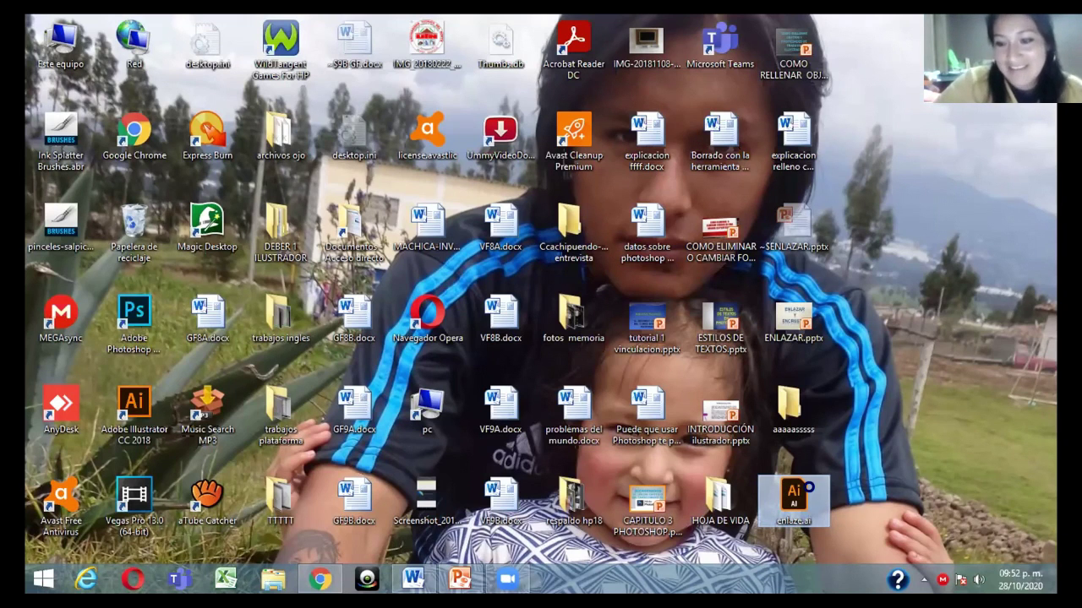
right_click(845, 148)
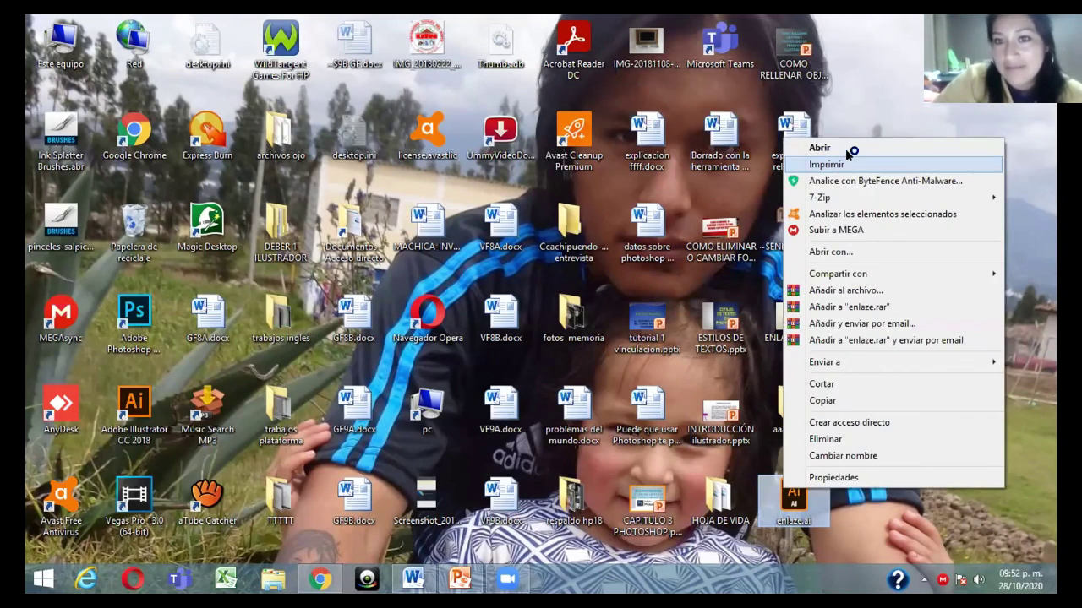
left_click(850, 148)
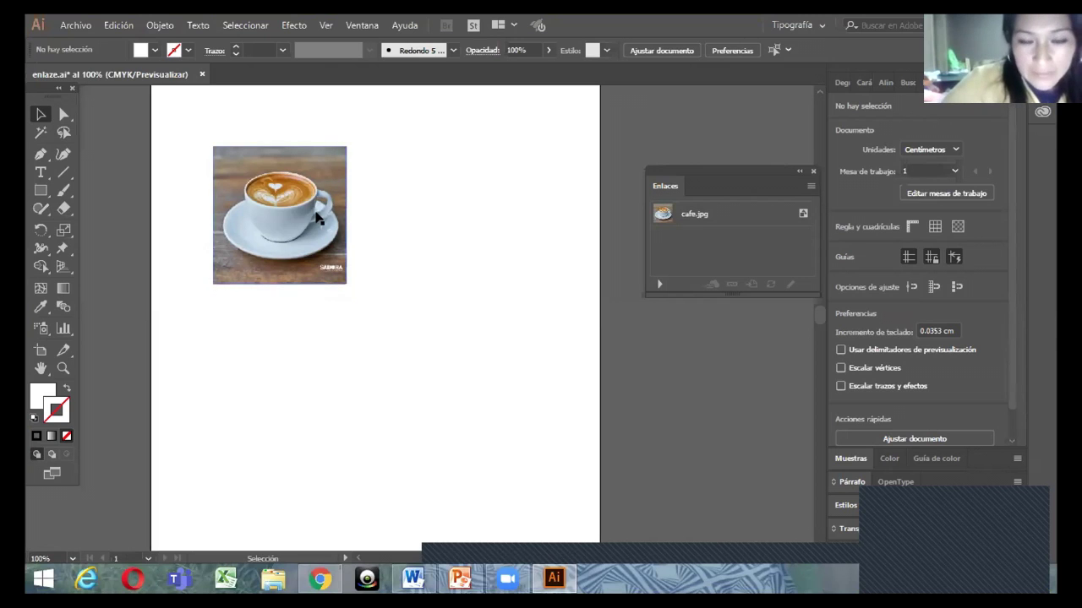
- Nudge the linked coffee cup image a couple of pixels down and right, then deselect it
left_click_drag(318, 241, 320, 243)
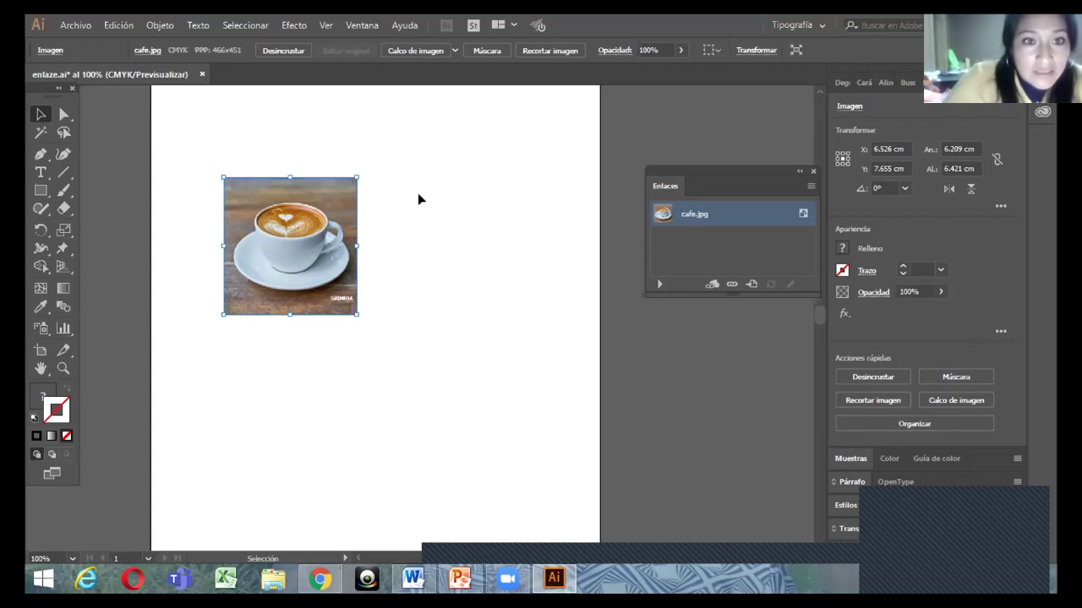
left_click(429, 211)
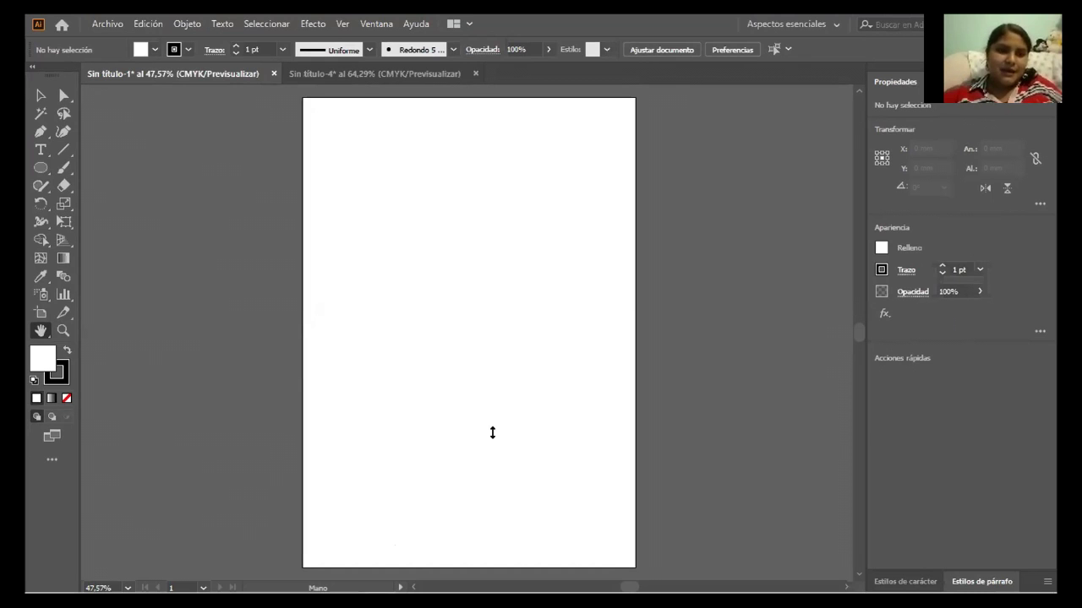
- Drop the placed Mario PNG onto the Sin título-1 artboard
left_click(243, 217)
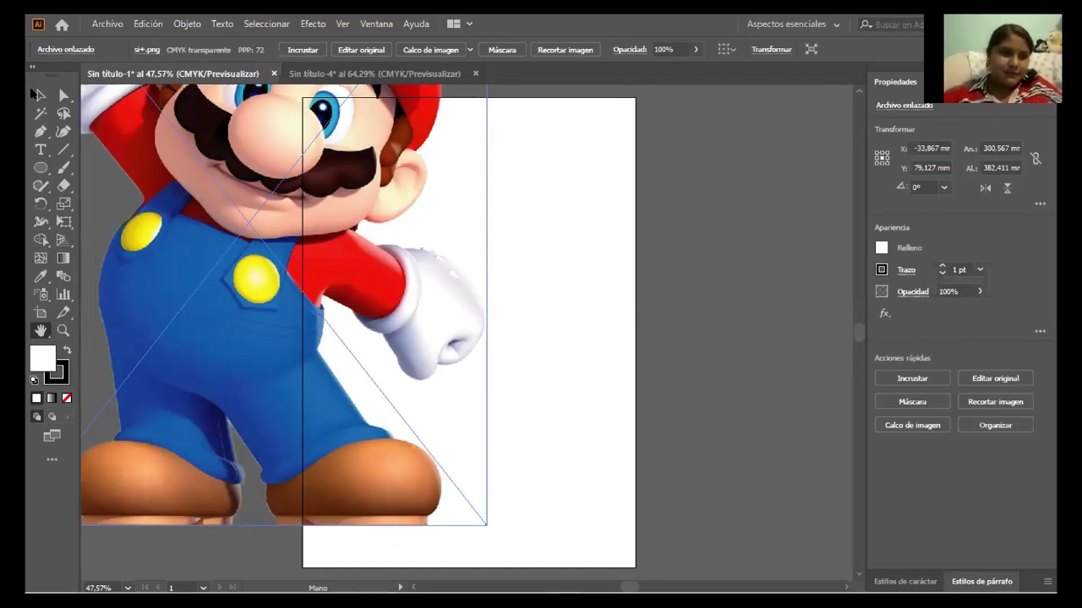
- Shrink the oversized Mario image and bring it onto the artboard
left_click(40, 95)
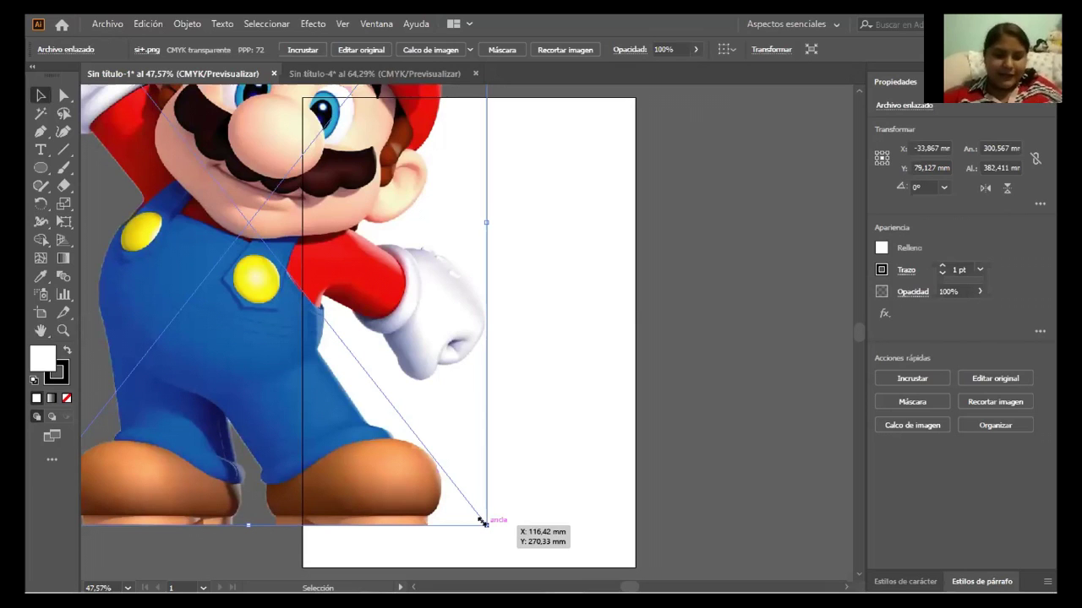
left_click_drag(483, 522, 242, 314)
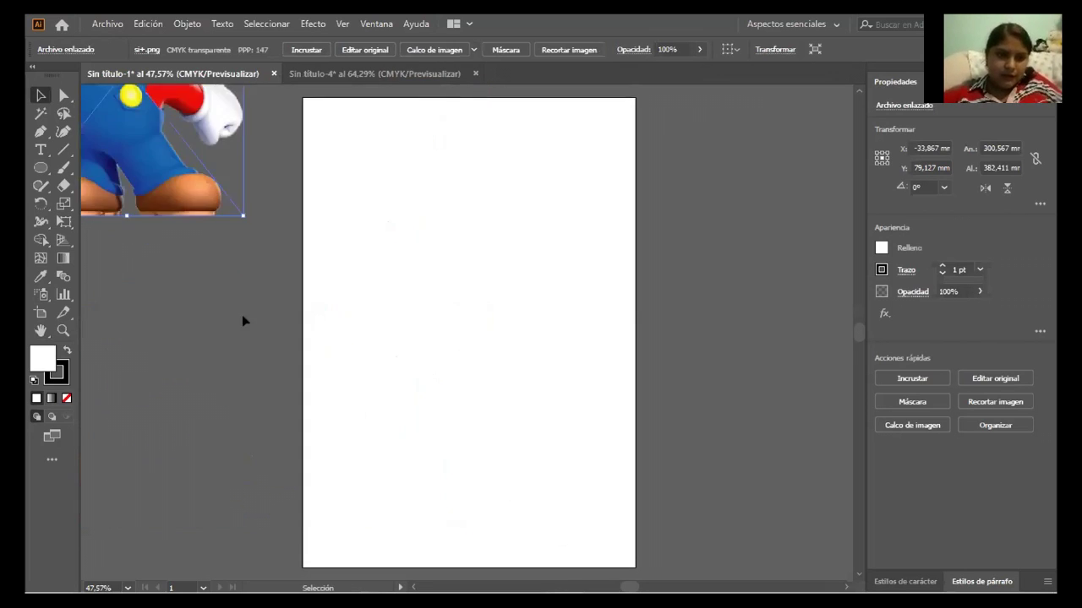
left_click_drag(145, 152, 476, 381)
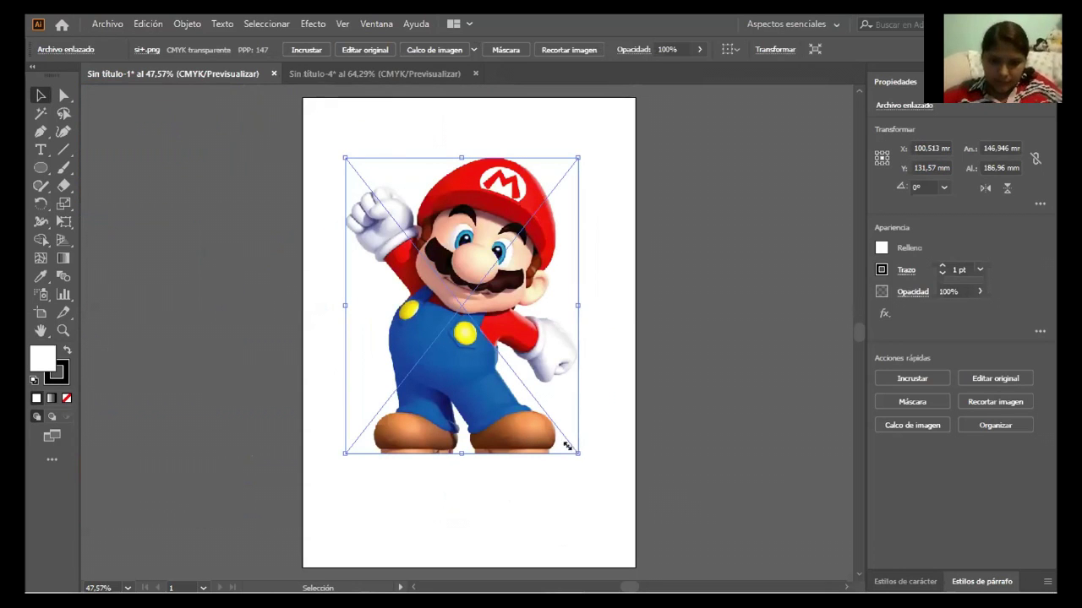
left_click_drag(575, 450, 507, 363)
left_click_drag(504, 260, 587, 261)
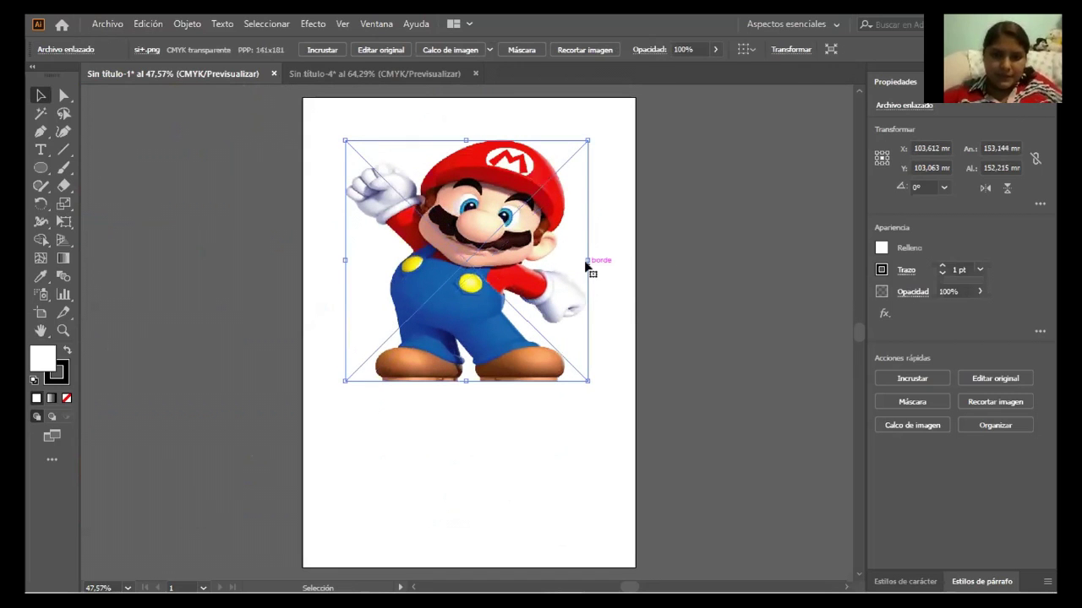
left_click_drag(588, 379, 607, 400)
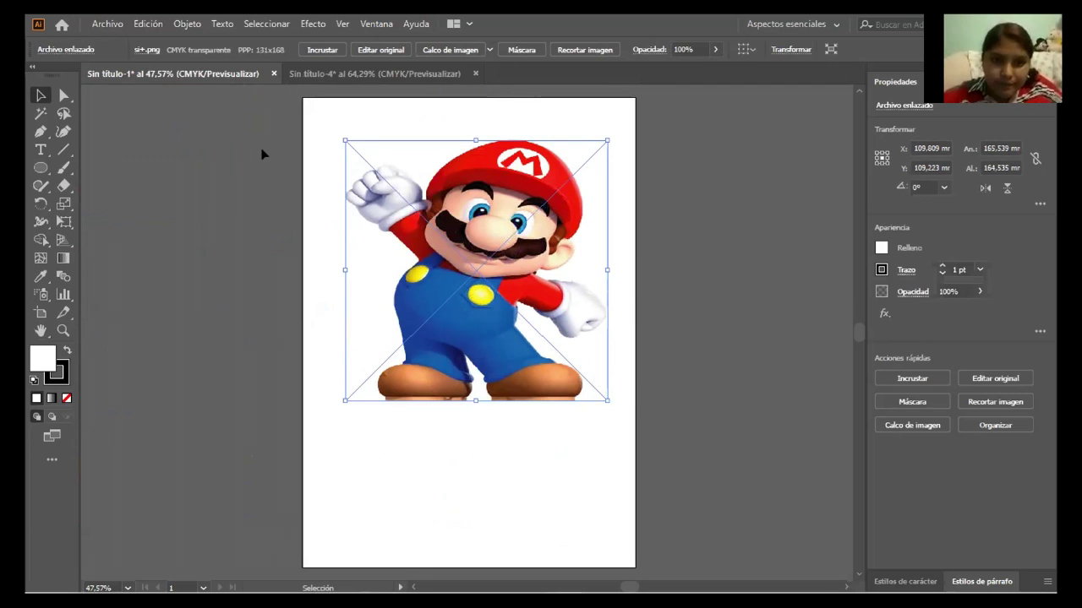
- Fine-tune Mario to about 128 × 145 mm and move him to the artboard's top centre
left_click(262, 154)
left_click(470, 276)
left_click_drag(607, 270, 556, 272)
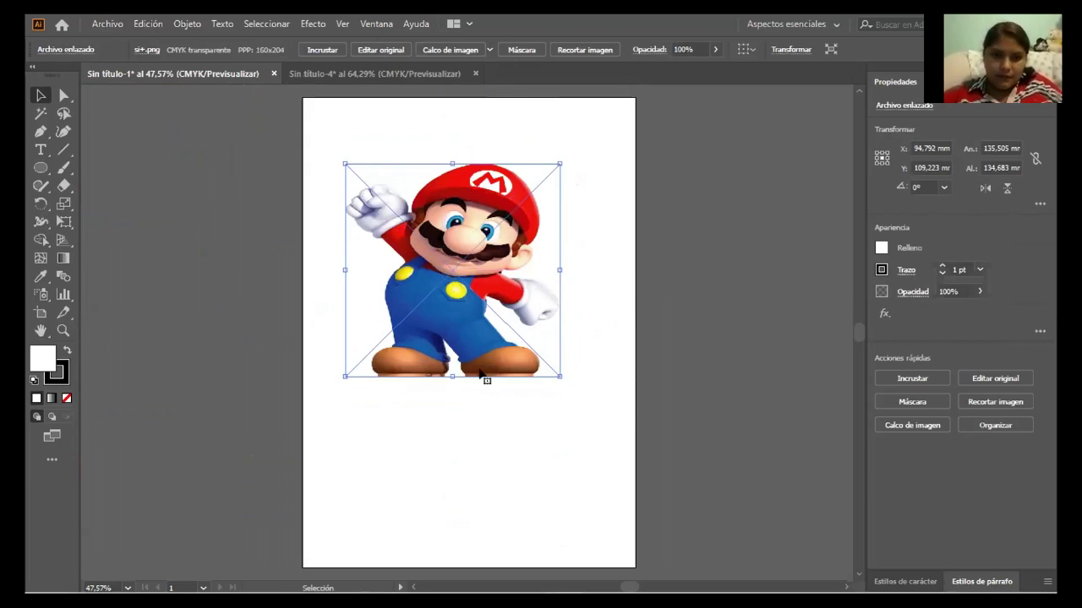
left_click_drag(452, 376, 451, 393)
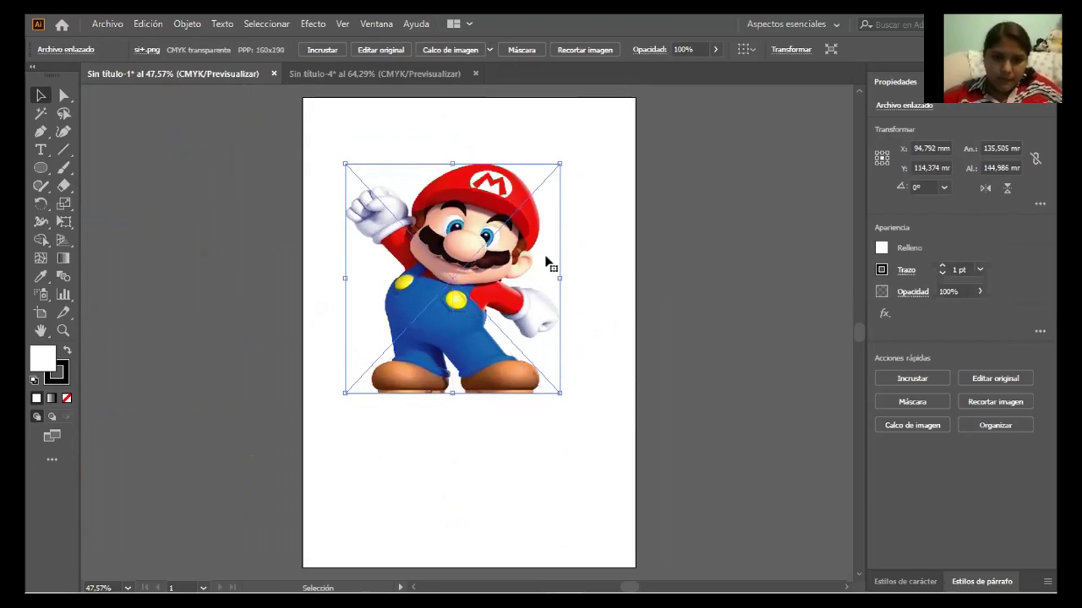
left_click_drag(557, 277, 549, 277)
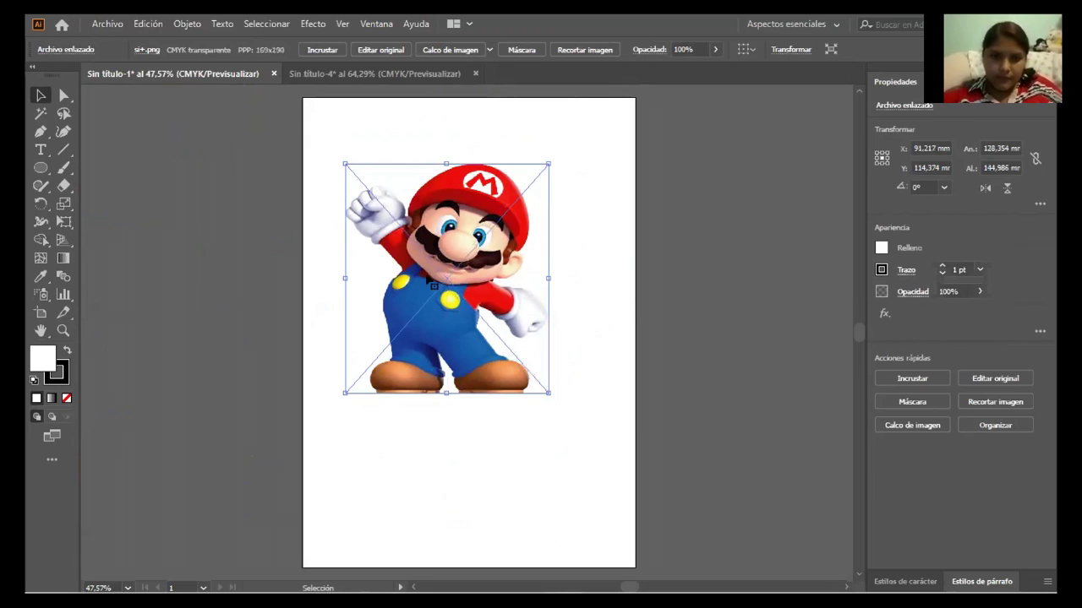
left_click_drag(445, 277, 467, 251)
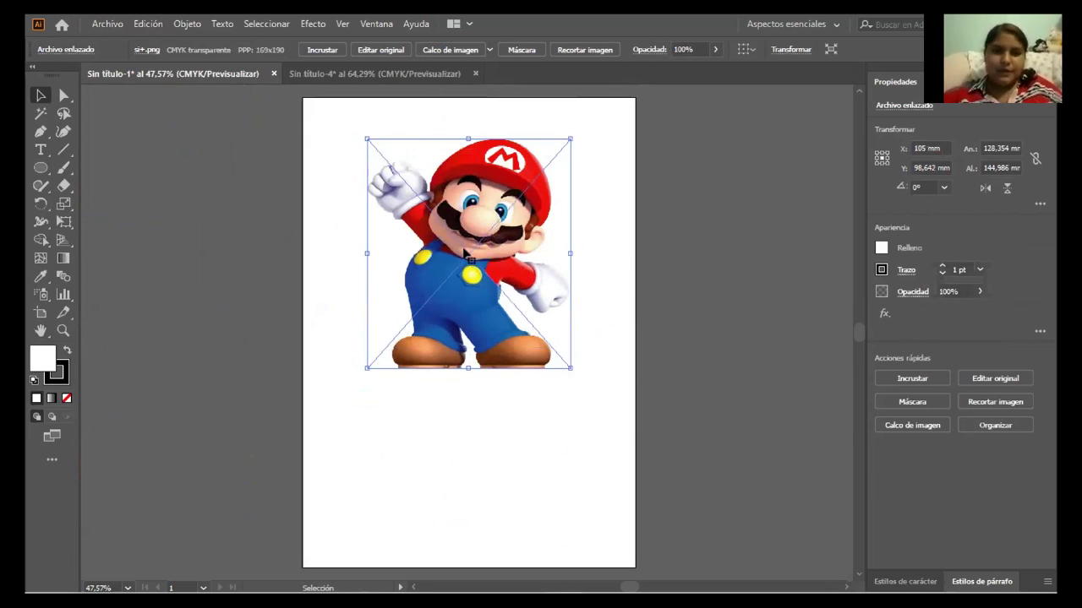
left_click(42, 167)
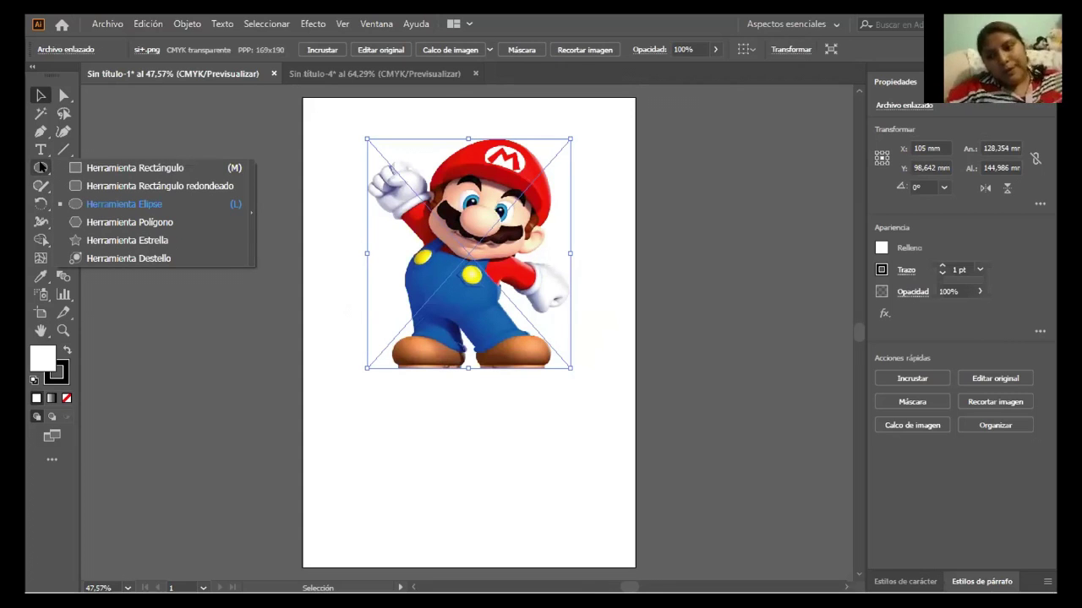
- Draw a small outline circle at the artboard's top-left corner
left_click(76, 204)
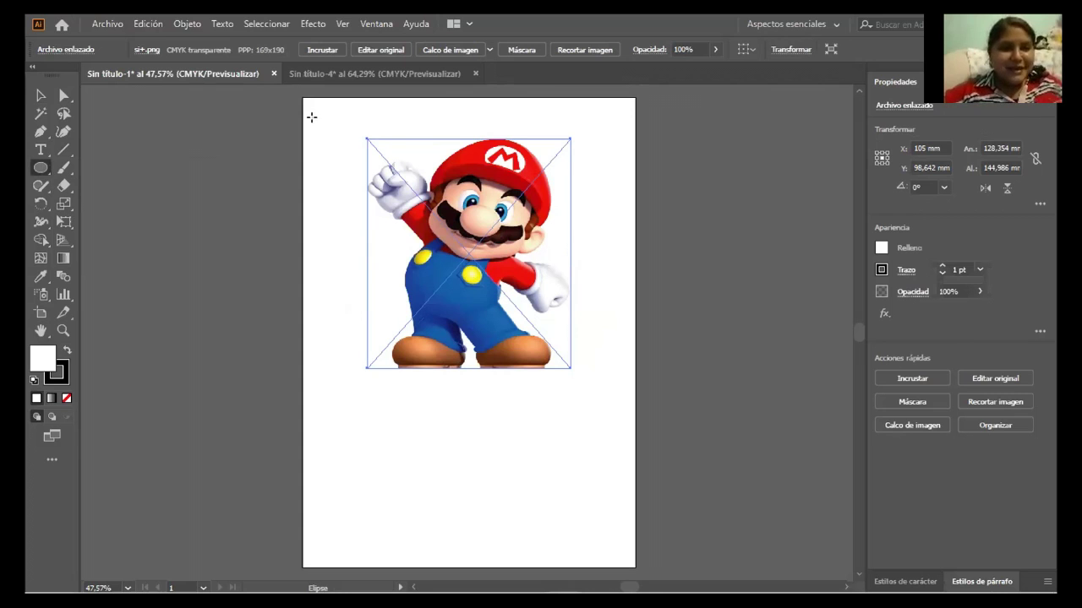
left_click_drag(307, 112, 339, 145)
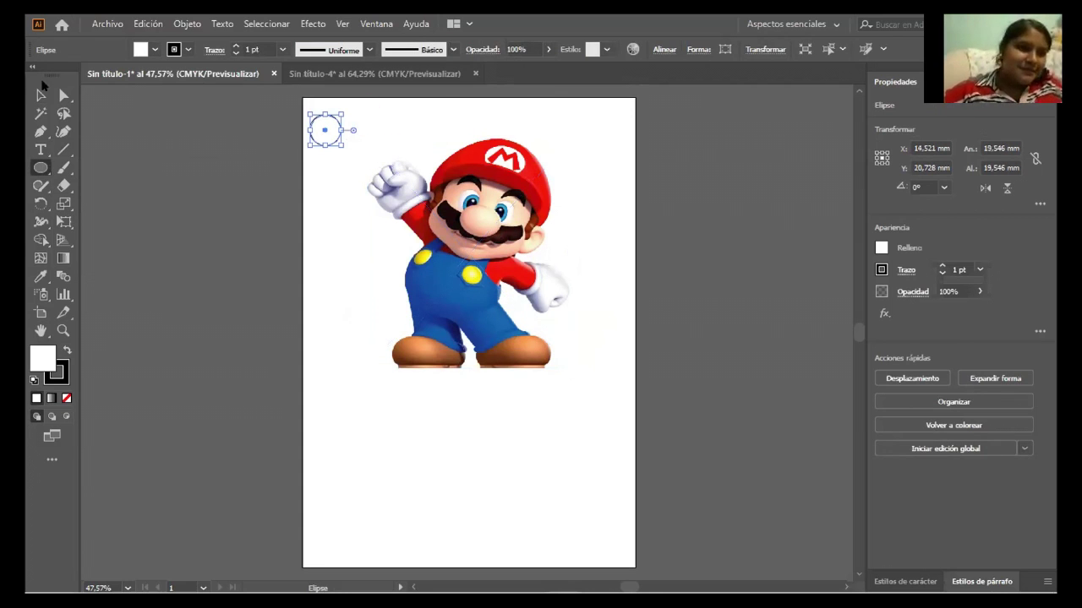
left_click(41, 95)
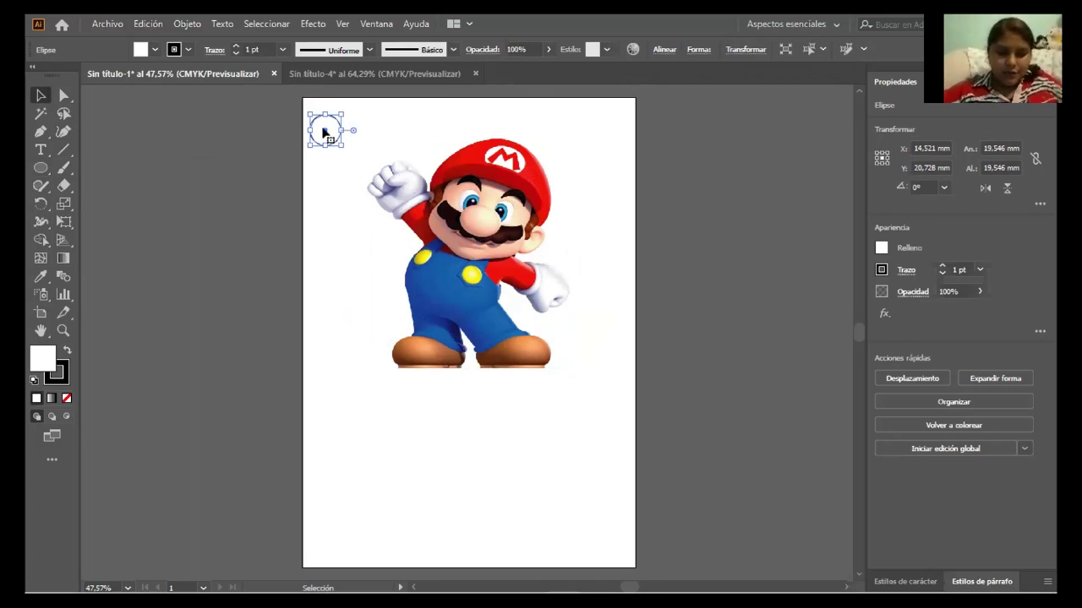
- Alt-drag copies of the circle rightward to form a row along the top edge
left_click_drag(324, 133, 373, 130)
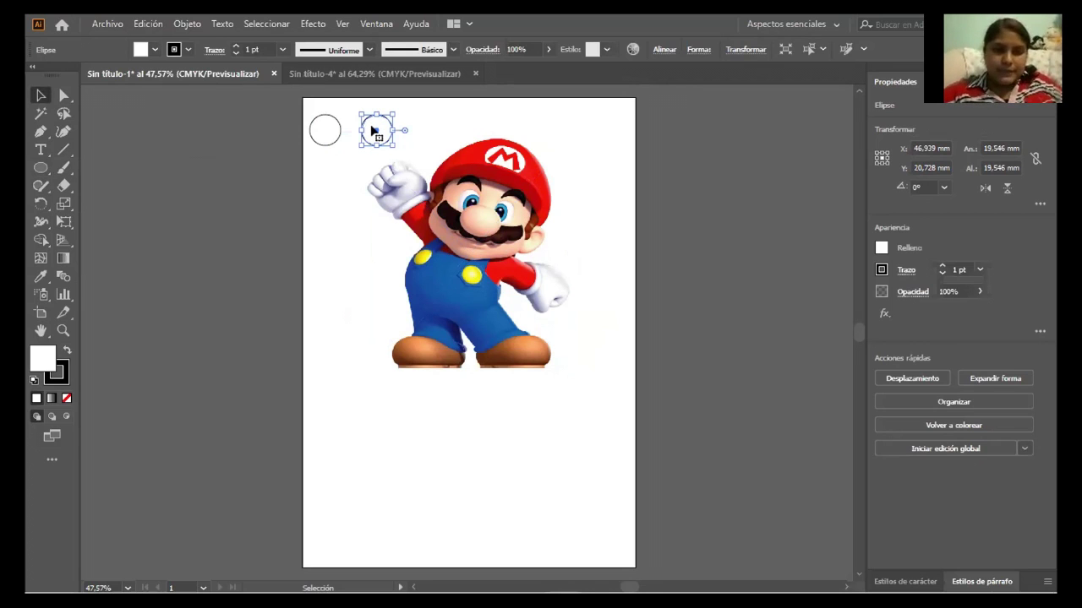
left_click(372, 131)
left_click_drag(372, 131, 519, 121)
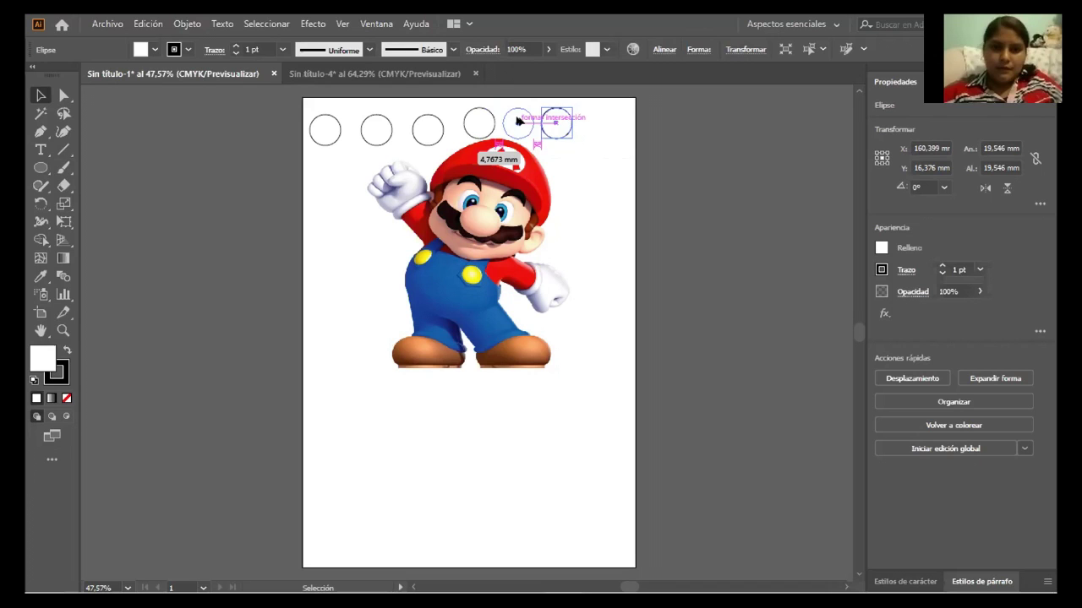
left_click(558, 123)
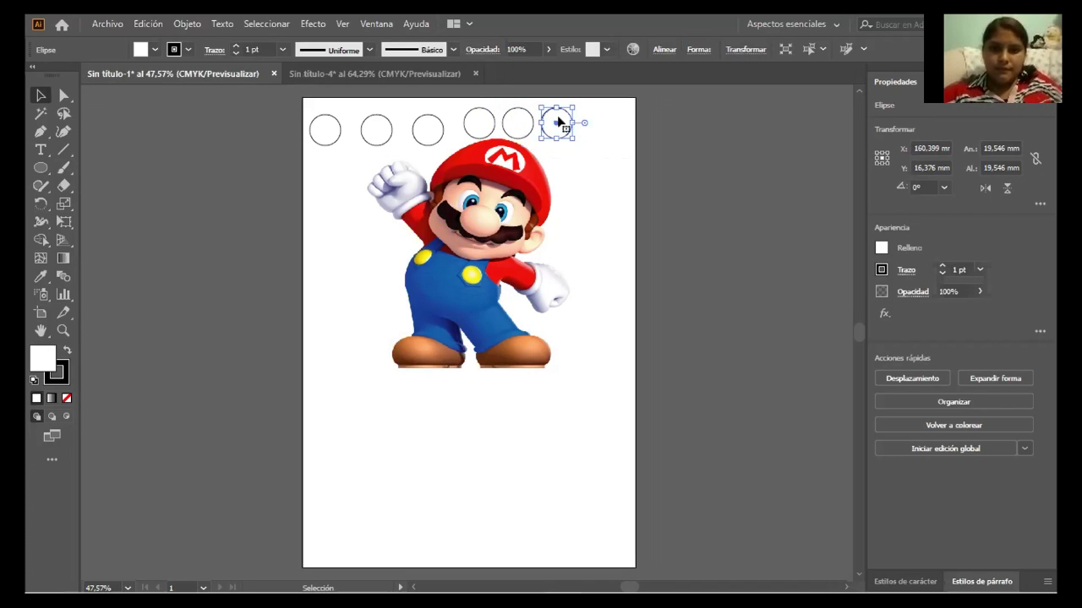
left_click_drag(558, 123, 590, 122)
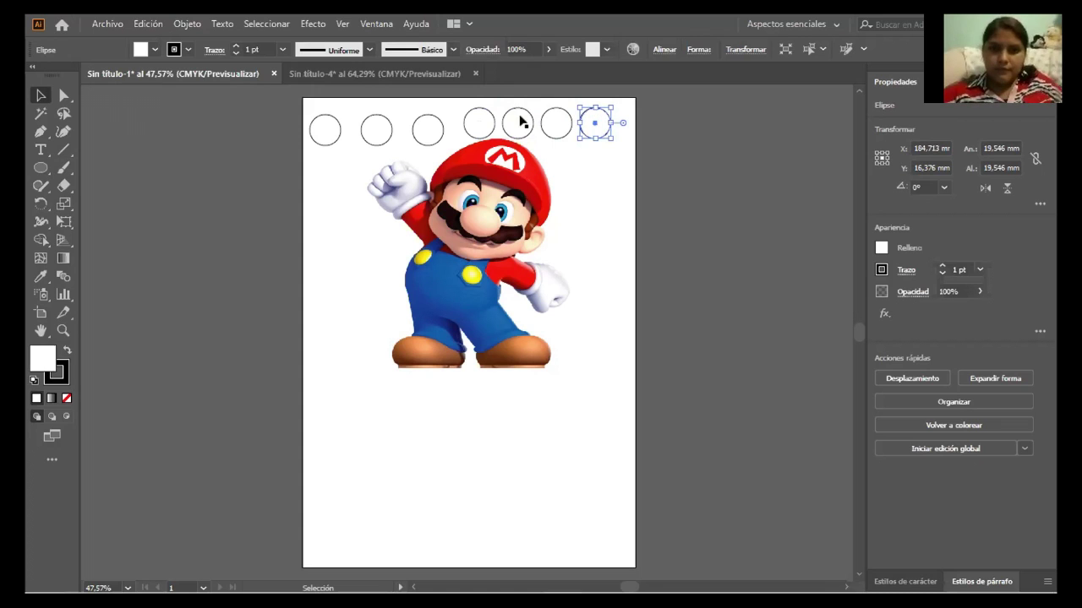
left_click_drag(476, 122, 403, 105)
- Drag alternate circles up and down and even their spacing into a high-low zigzag
left_click_drag(337, 130, 329, 118)
left_click_drag(352, 121, 382, 108)
left_click_drag(466, 113, 423, 121)
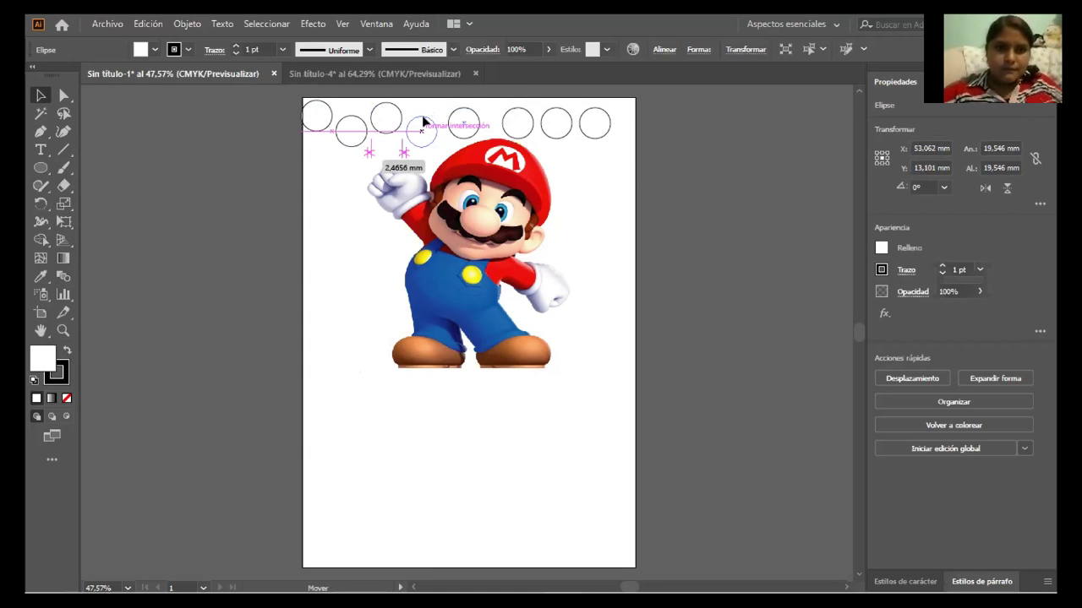
left_click_drag(423, 122, 422, 125)
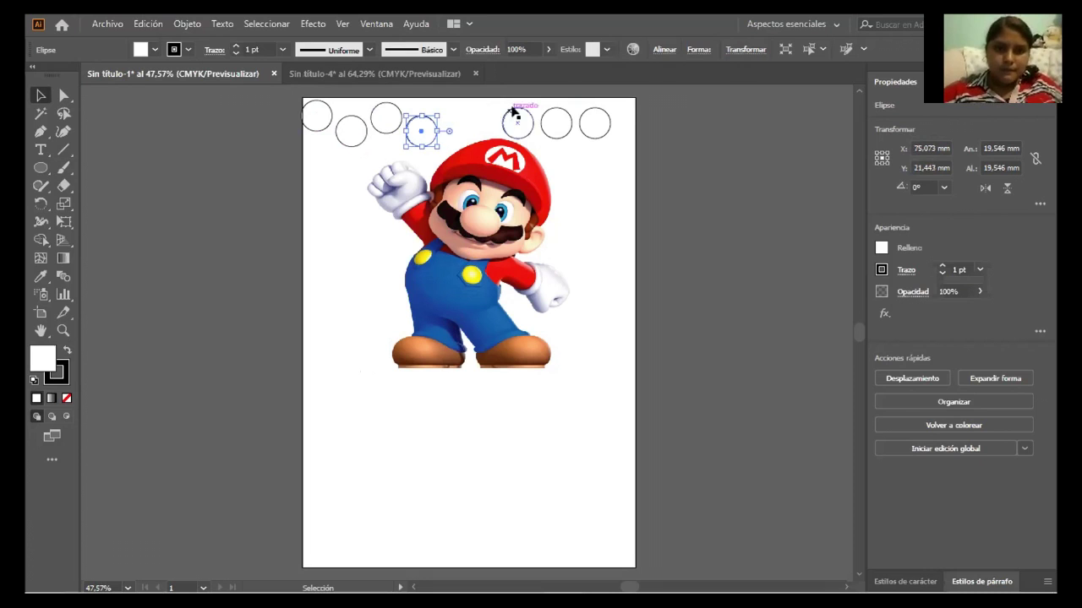
left_click_drag(517, 114, 453, 106)
left_click_drag(561, 116, 490, 110)
left_click_drag(592, 120, 617, 139)
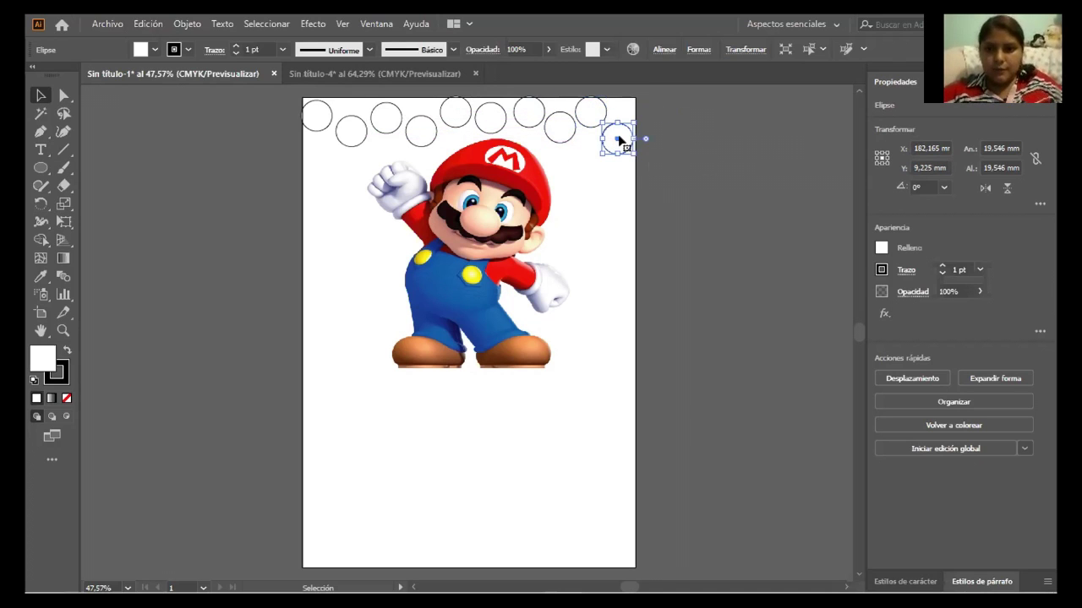
left_click(683, 166)
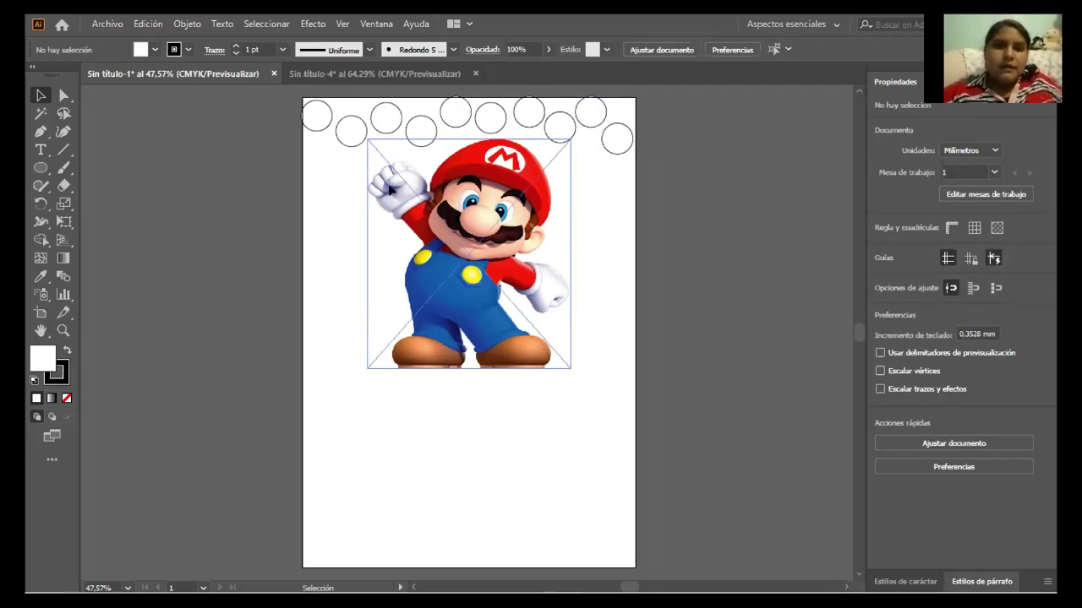
- Nudge the top-left corner circle slightly right into line with the wave
left_click_drag(329, 107, 331, 109)
left_click(330, 109)
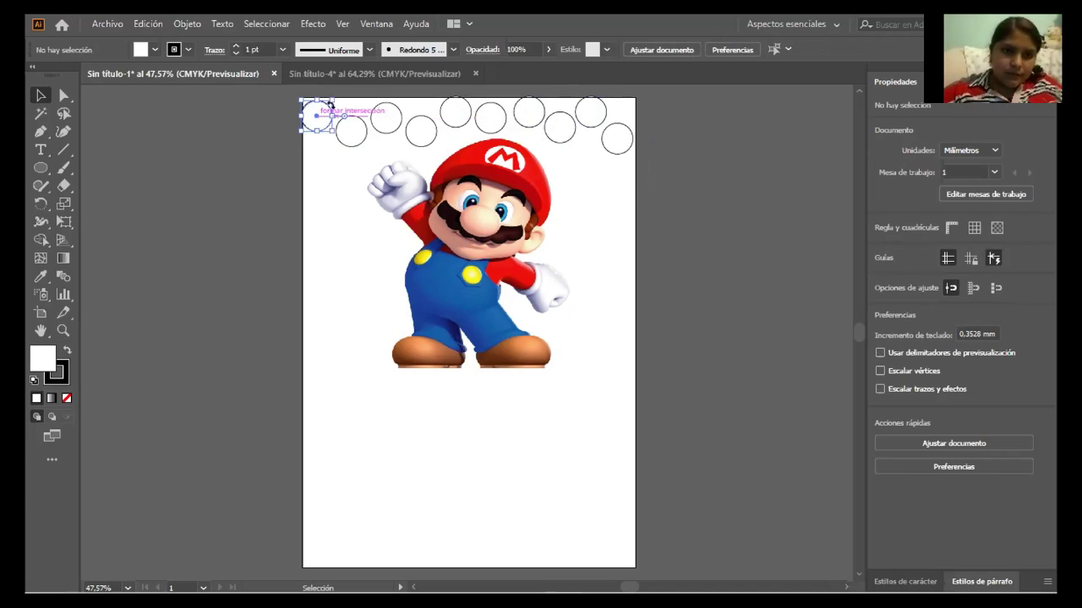
left_click_drag(313, 113, 320, 116)
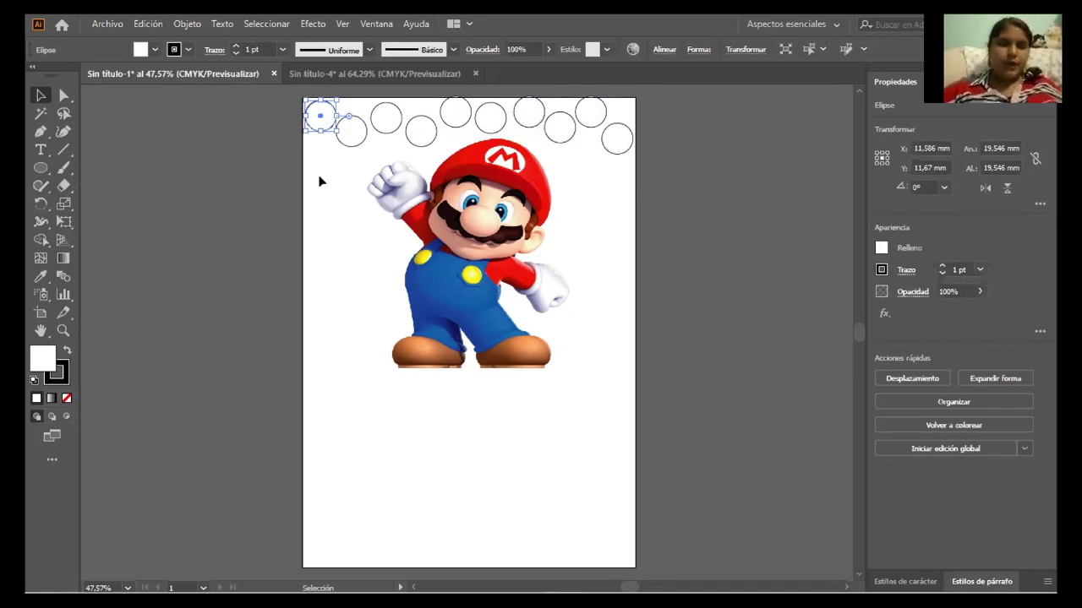
left_click(319, 178)
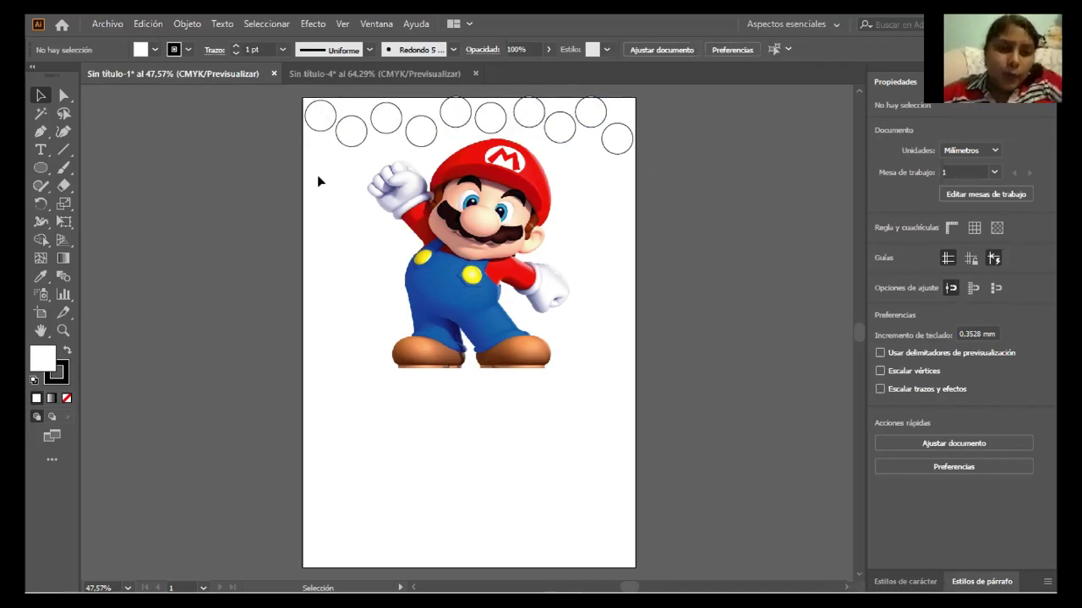
left_click(318, 121)
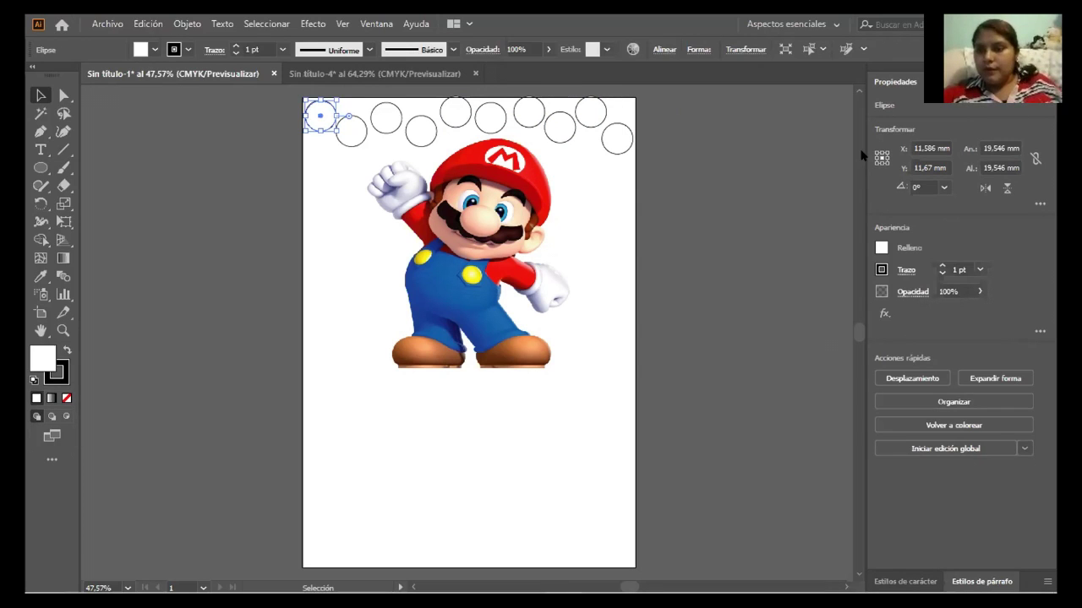
- Fill the corner circle with Azul CMYK dark blue and remove its outline
left_click(946, 81)
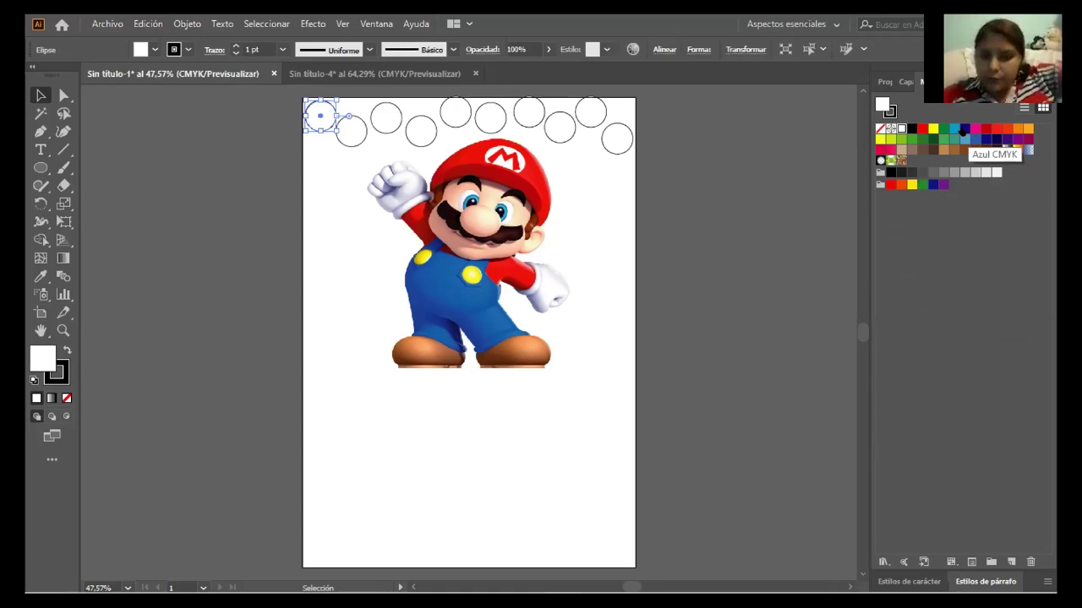
left_click(964, 129)
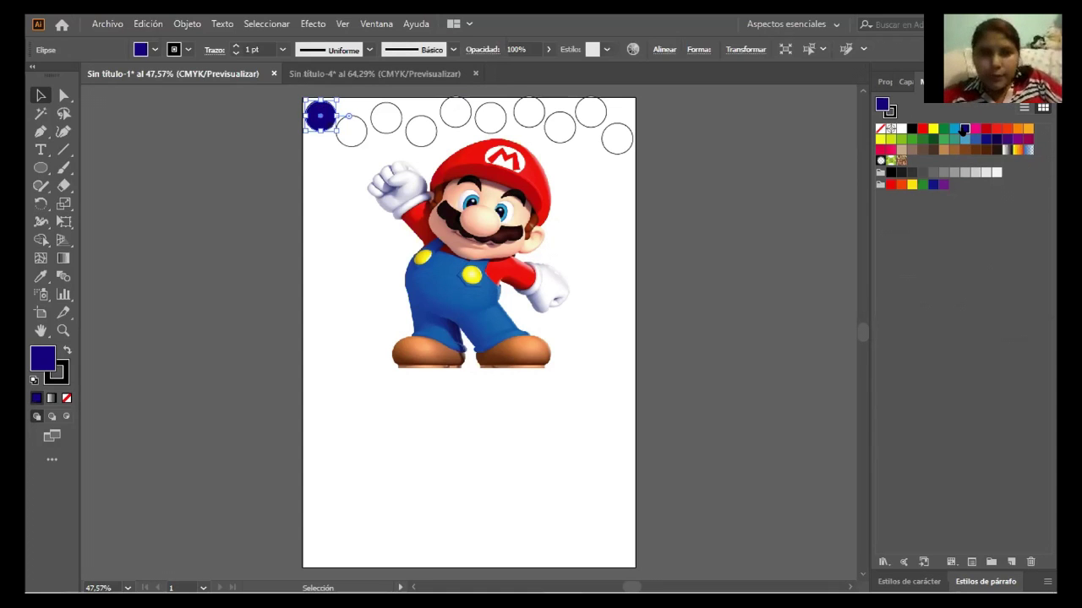
left_click(56, 374)
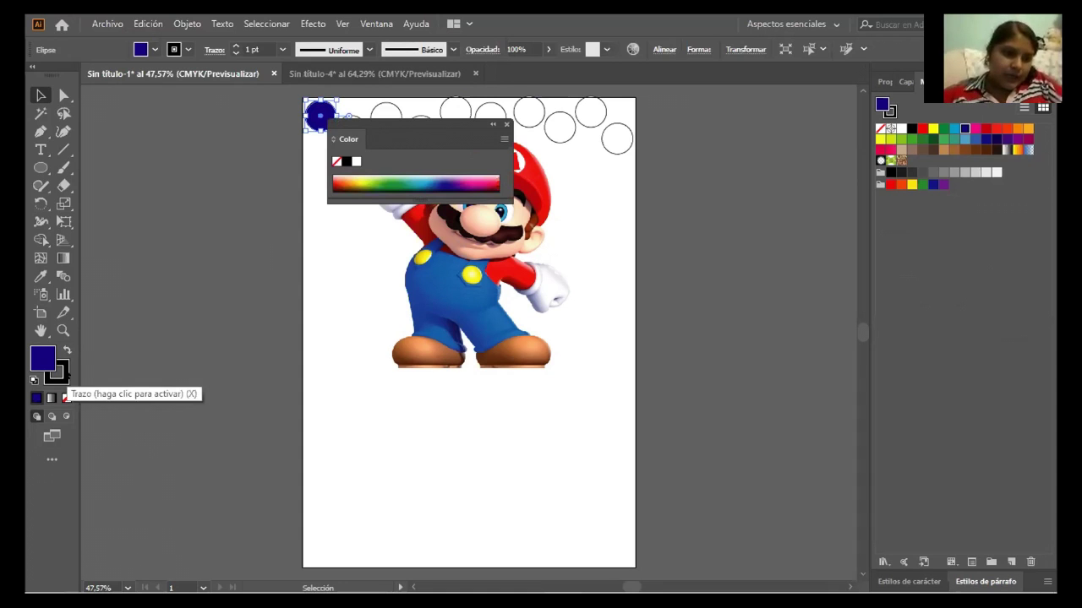
left_click(67, 398)
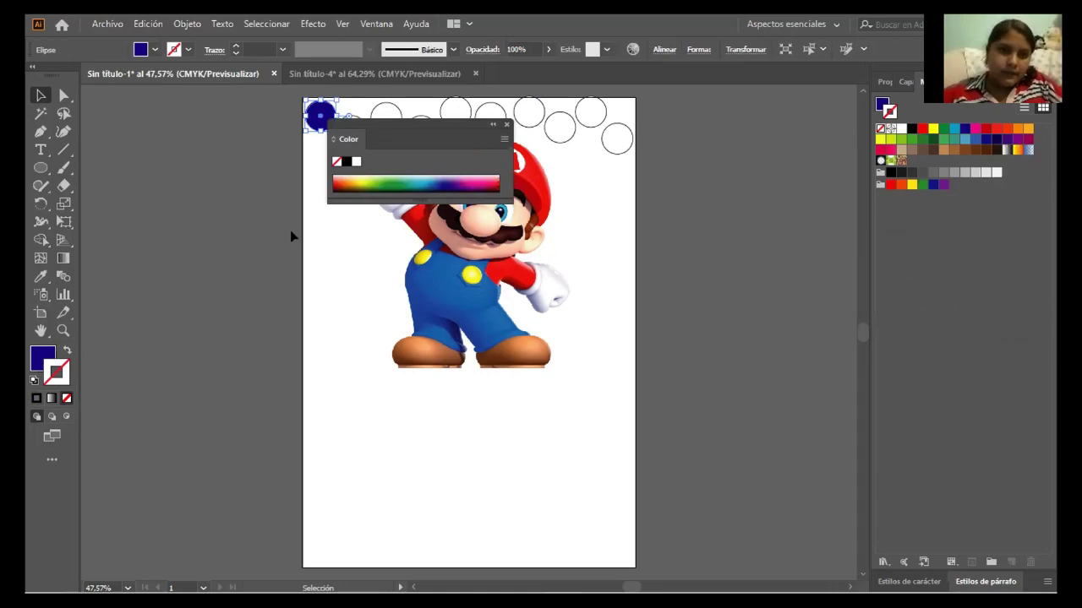
left_click(340, 205)
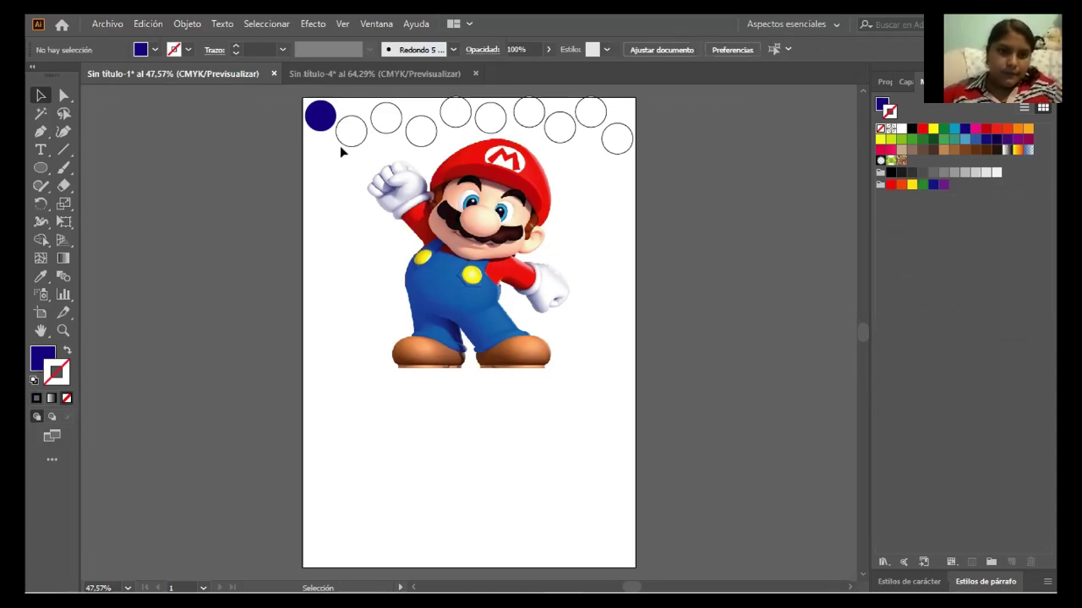
- Make the four upper wave circles solid dark blue with no outline
left_click(389, 108)
left_click(459, 109, "shift")
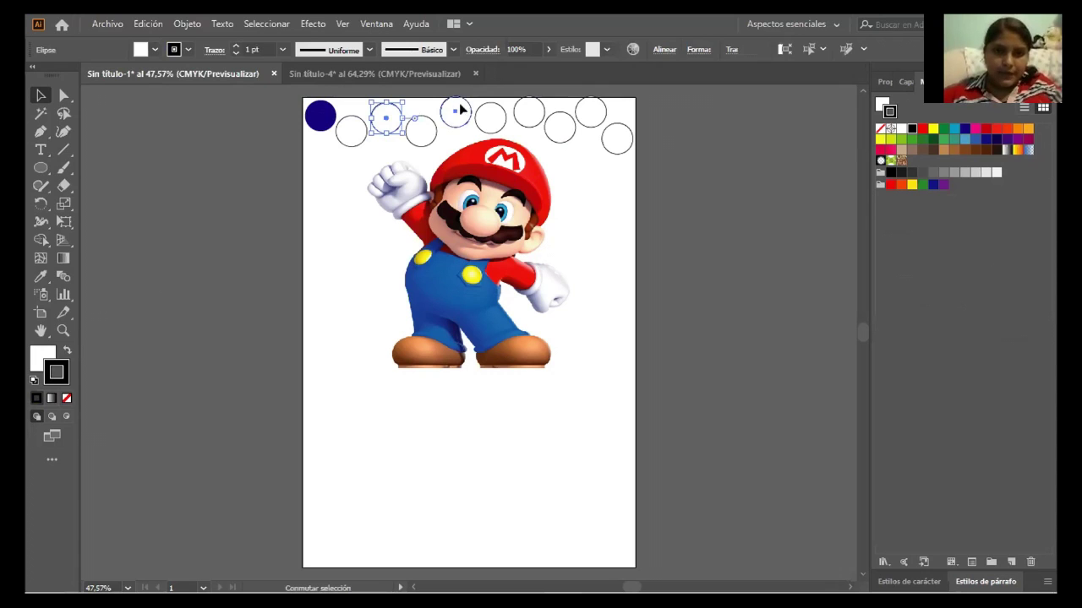
left_click(528, 110, "shift")
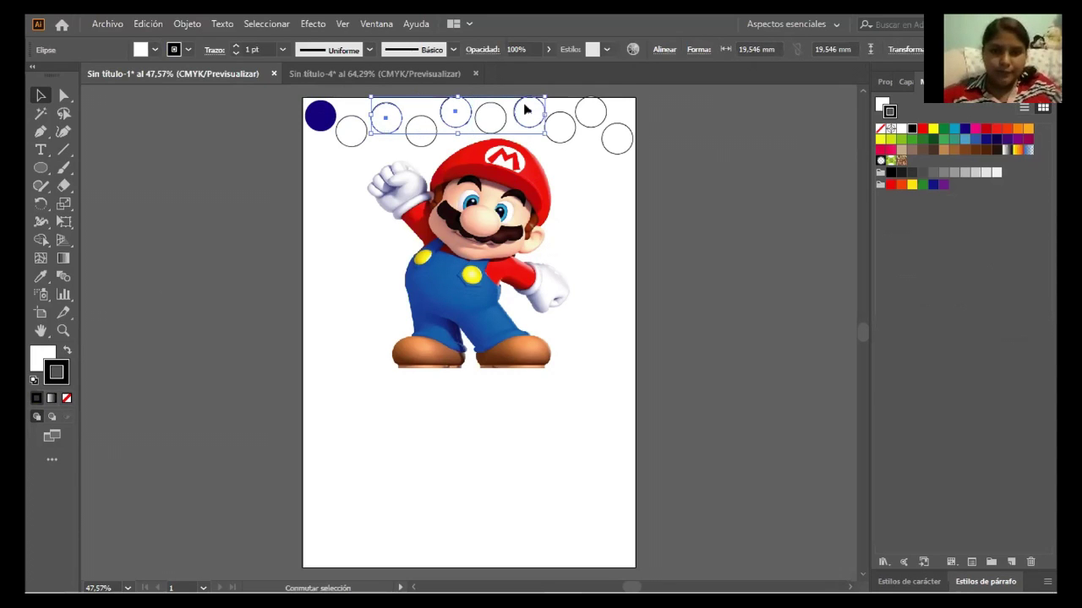
left_click(589, 110, "shift")
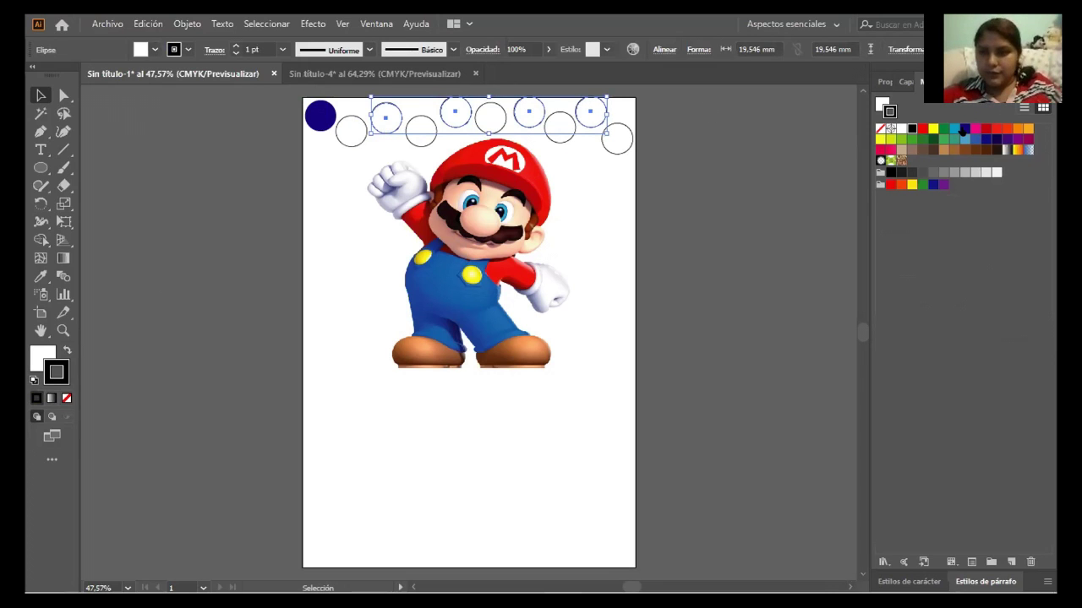
left_click(964, 130)
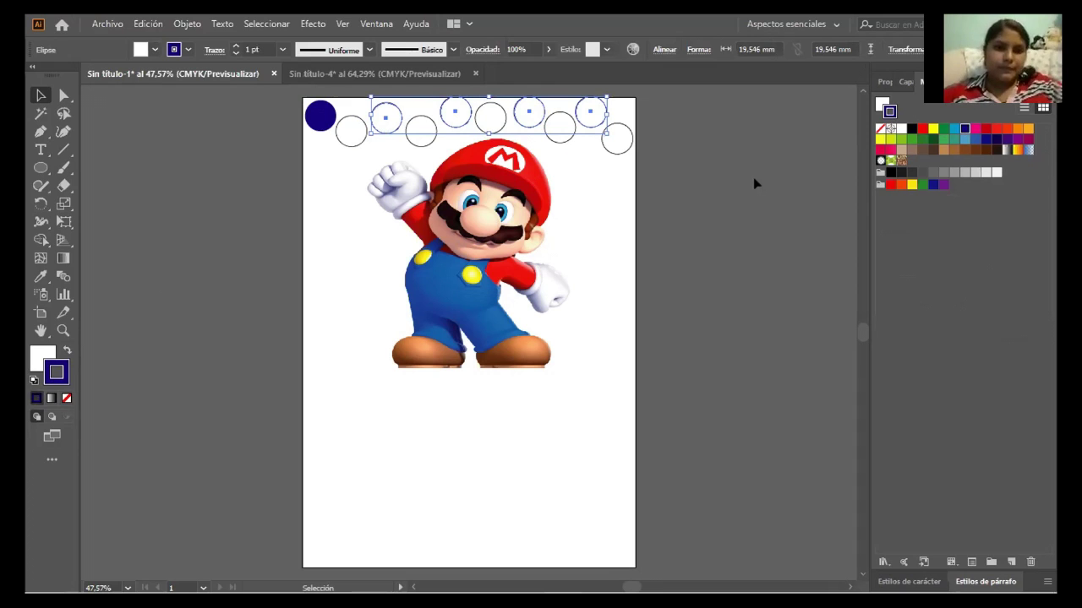
left_click(66, 349)
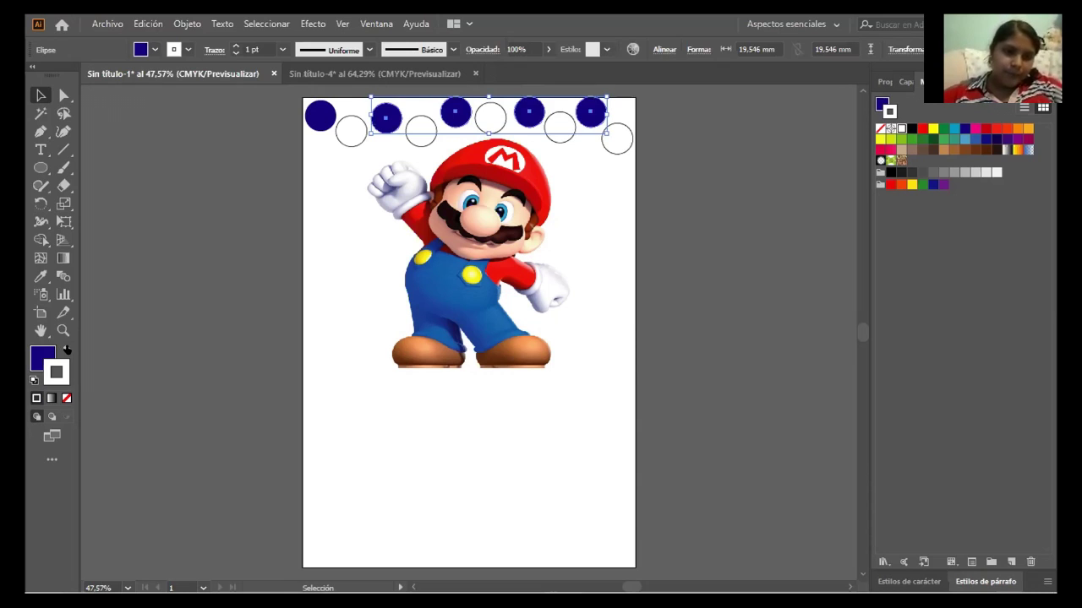
left_click(66, 398)
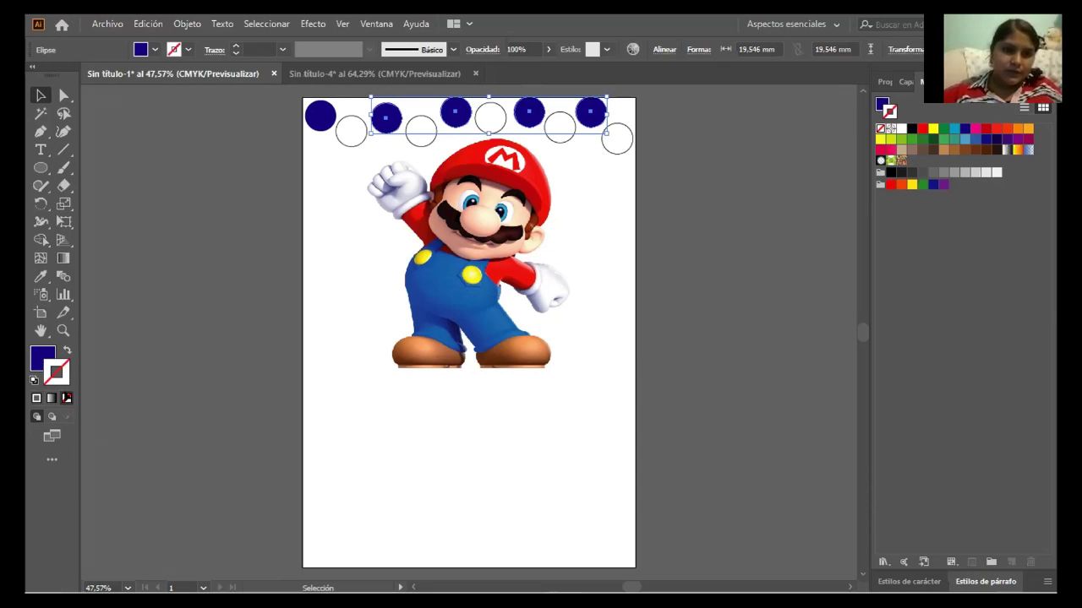
left_click(202, 311)
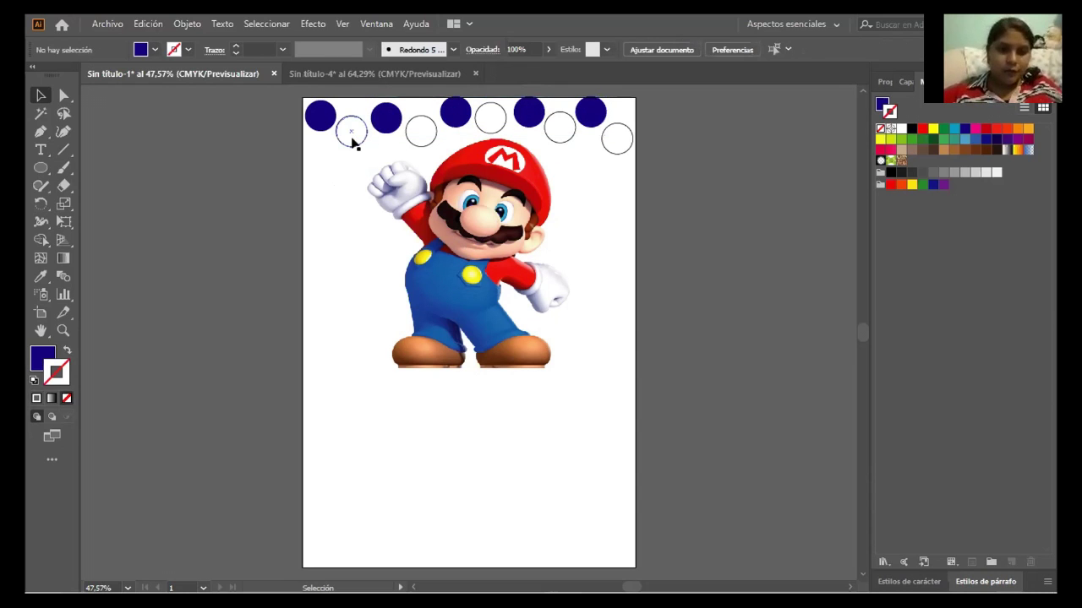
- Fill the five lower wave circles solid red with the stroke set to None
left_click(352, 140)
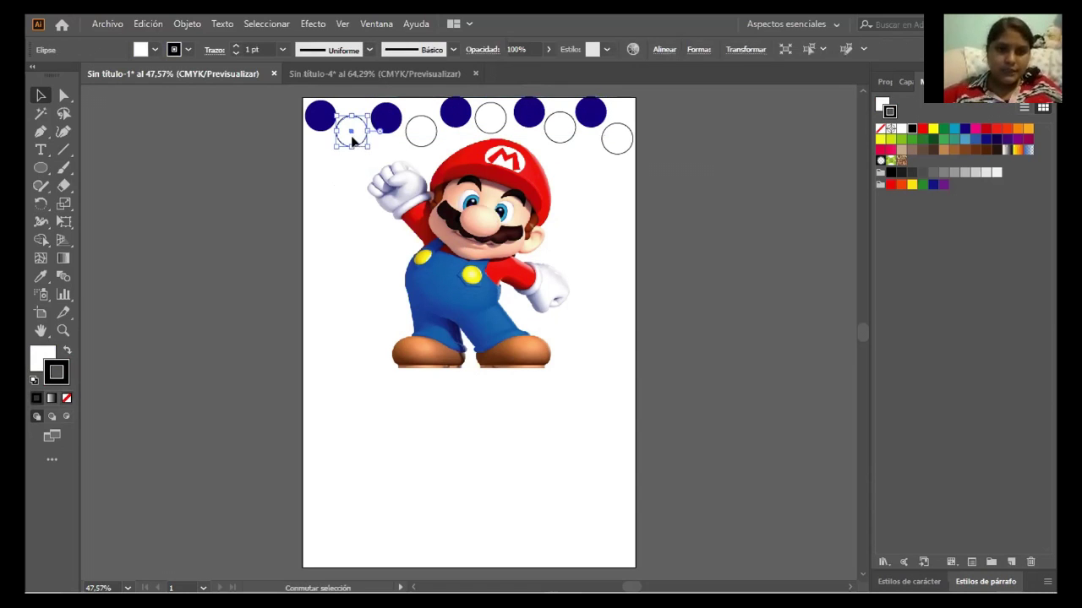
left_click(421, 130, "shift")
left_click(490, 116, "shift")
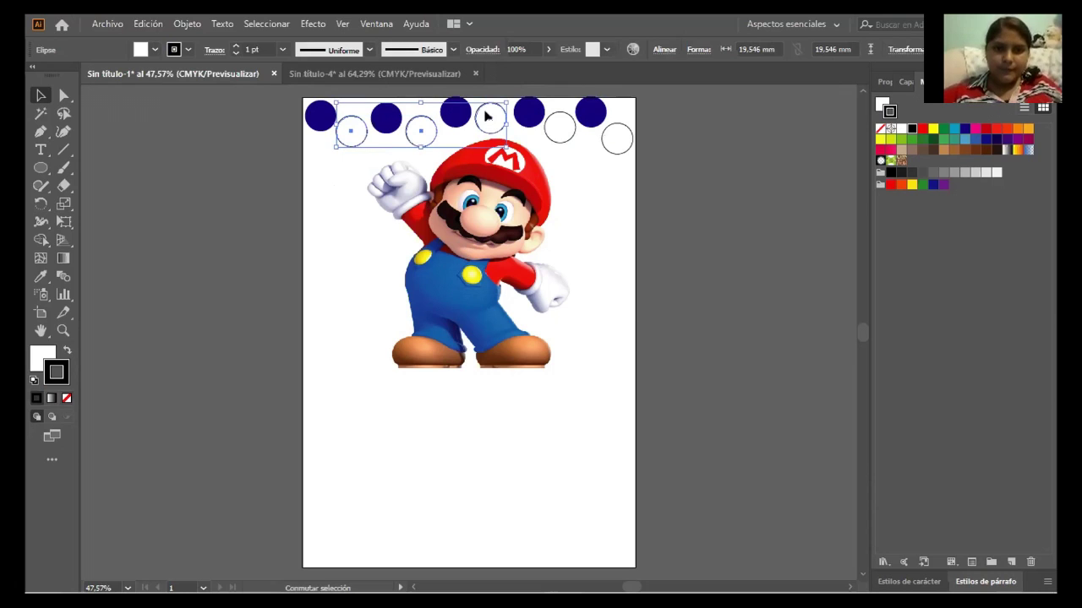
left_click(559, 123, "shift")
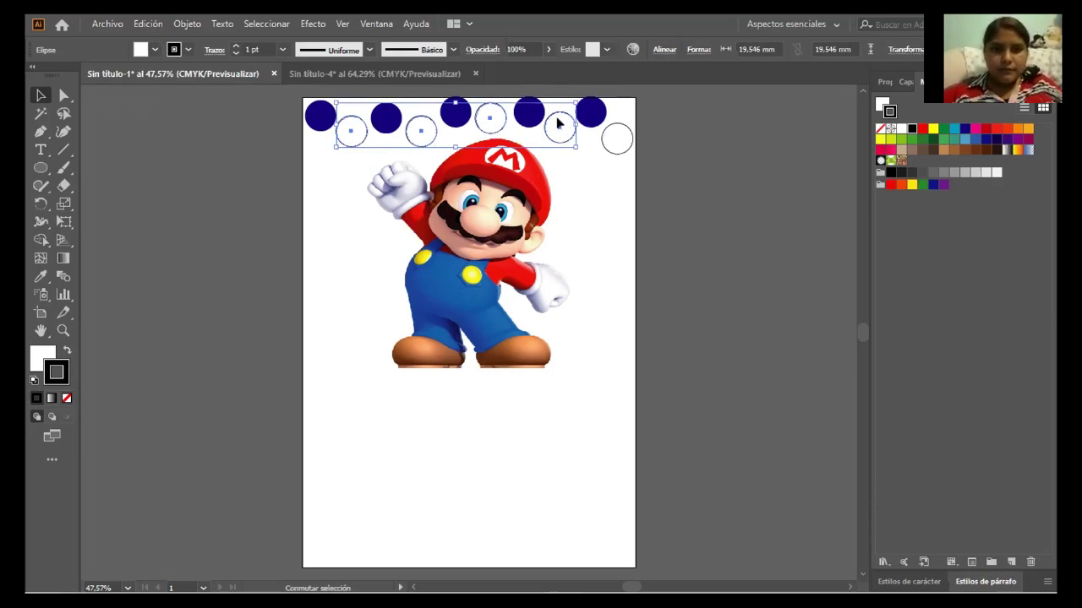
left_click(619, 139, "shift")
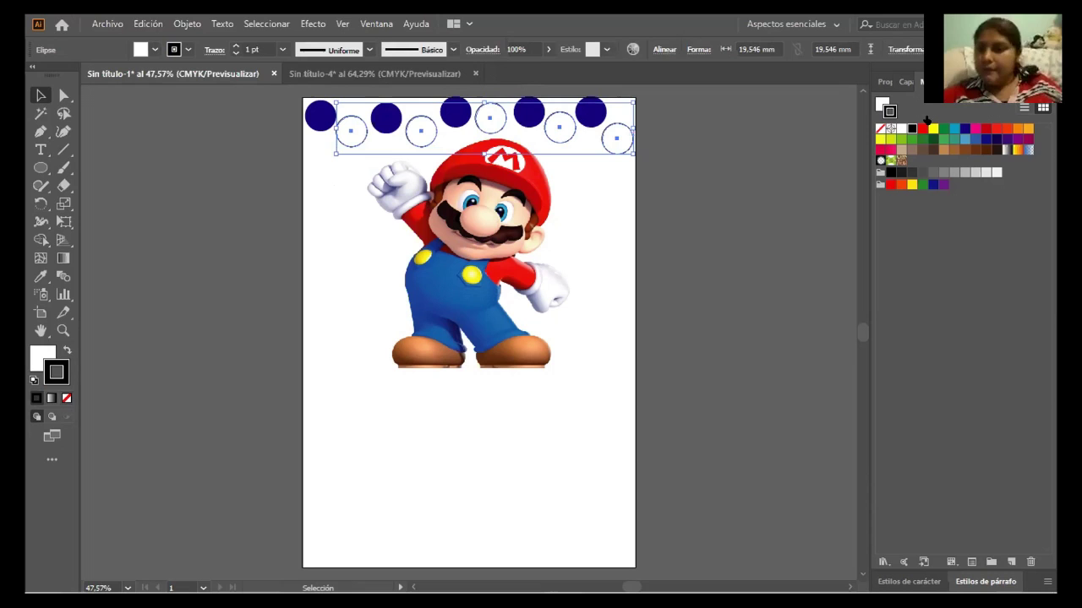
left_click(922, 129)
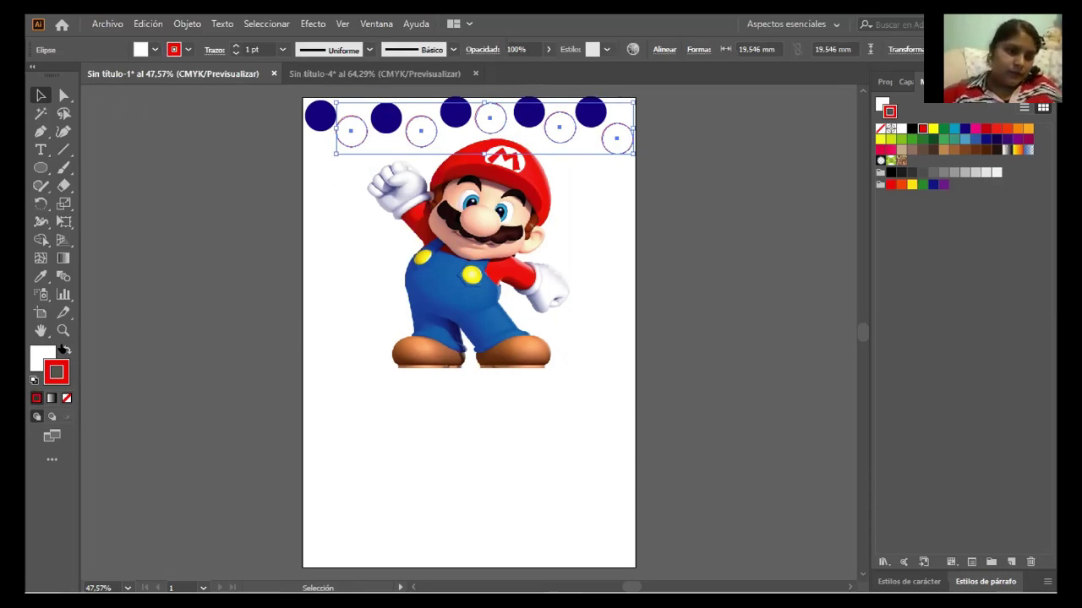
left_click(64, 349)
left_click(66, 398)
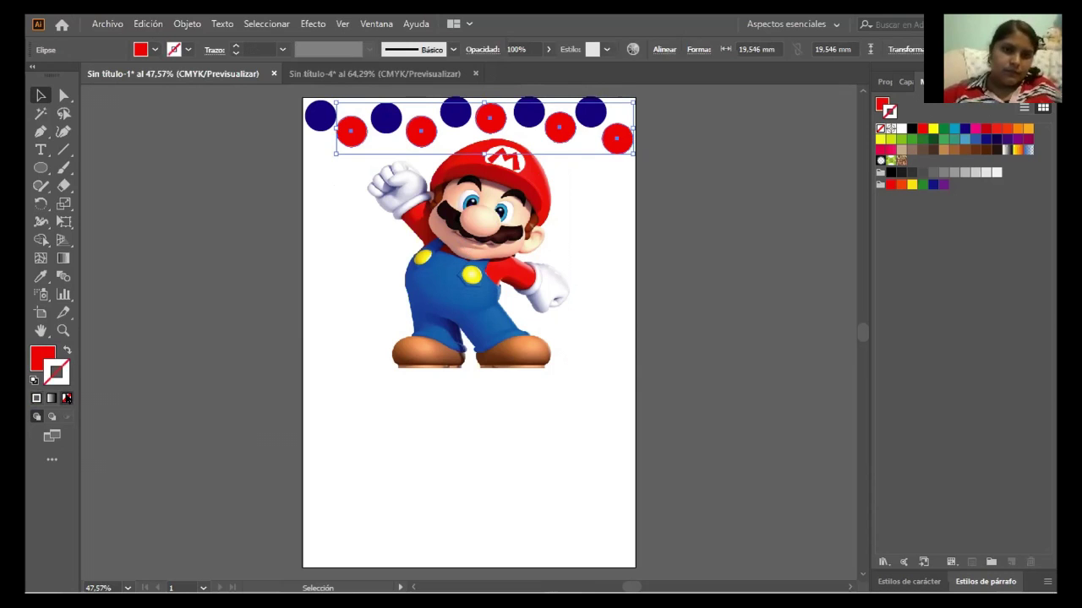
- Draw a small star below the border's top-left corner and nudge it right
left_click(152, 146)
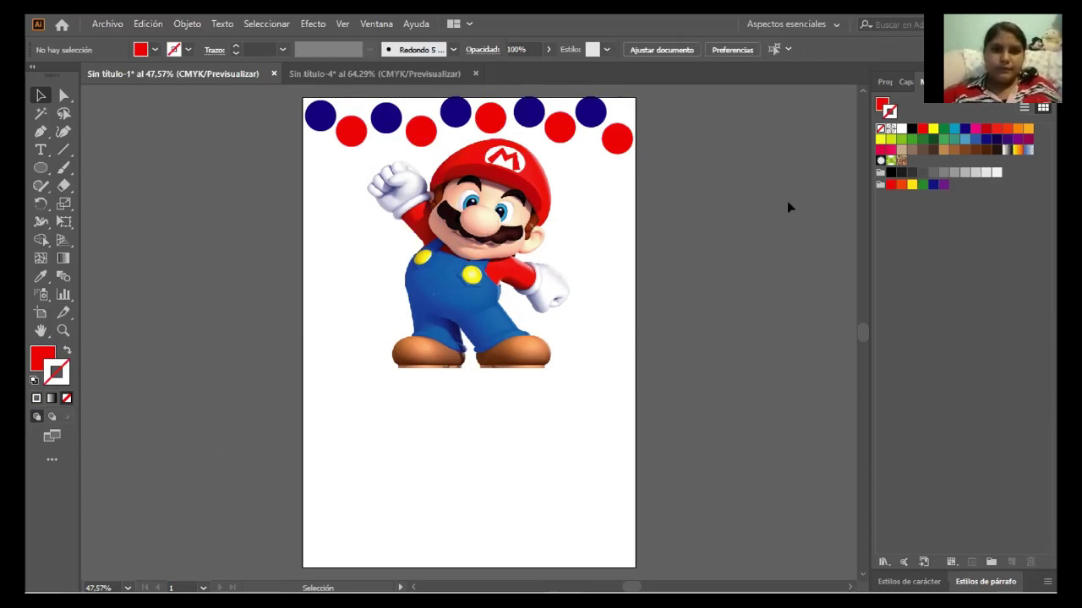
scroll(864, 332, "down", 3)
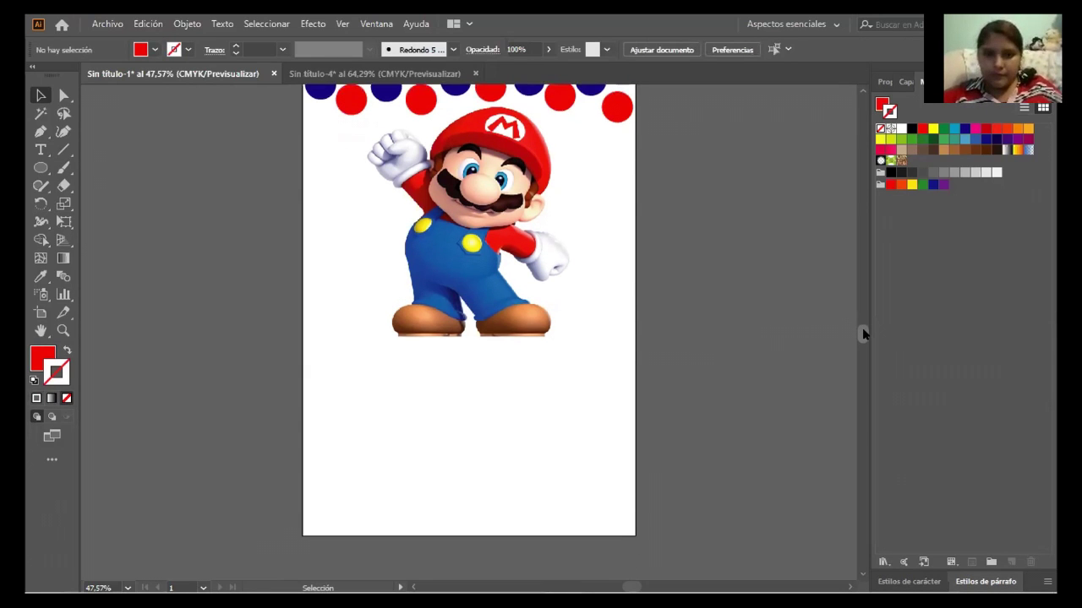
scroll(864, 332, "up", 4)
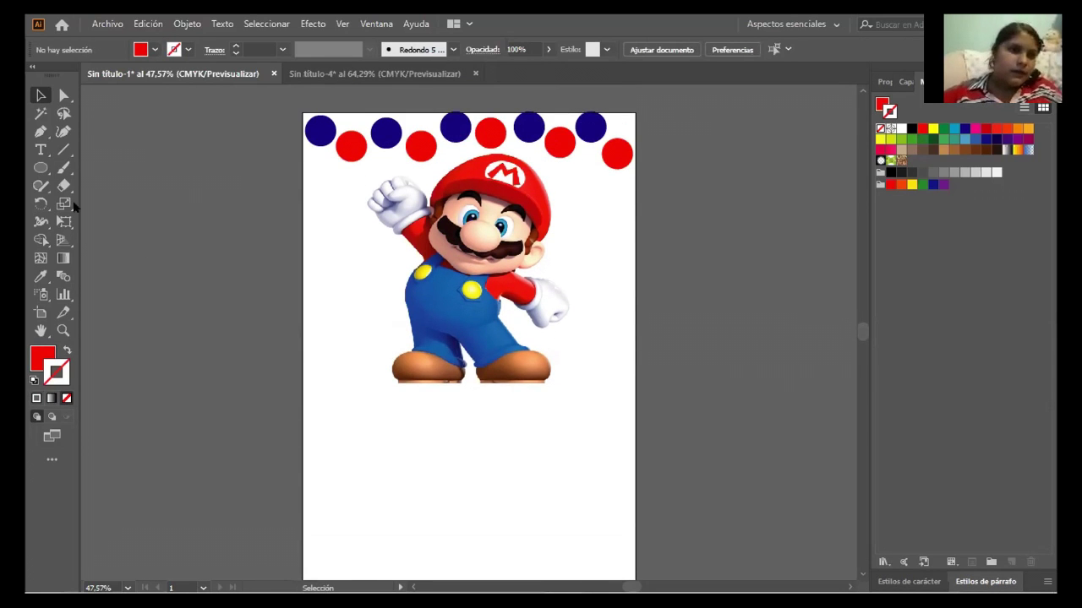
left_click(53, 175)
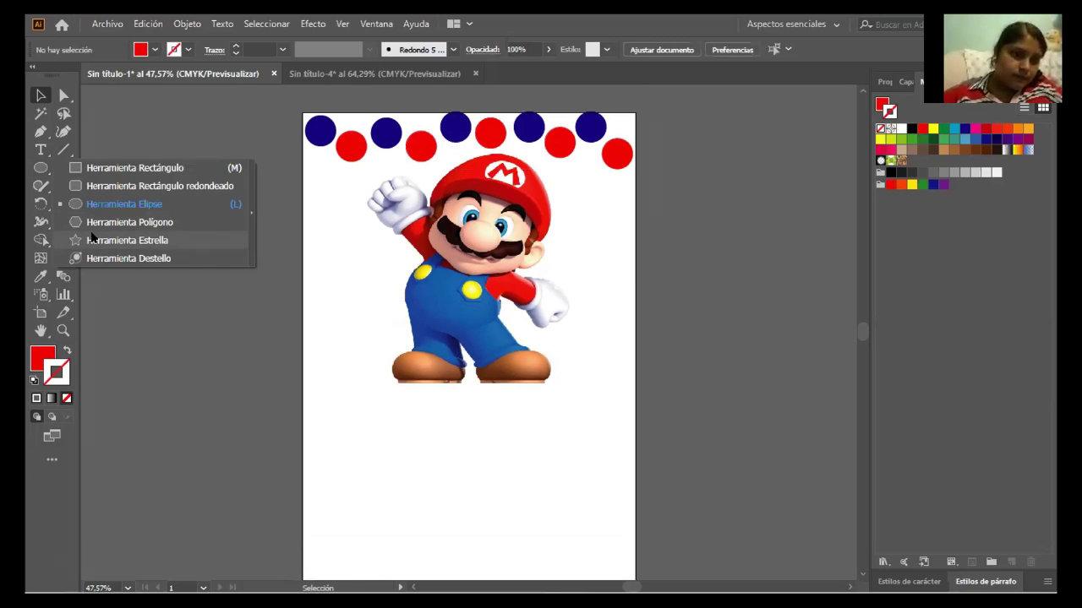
left_click(92, 228)
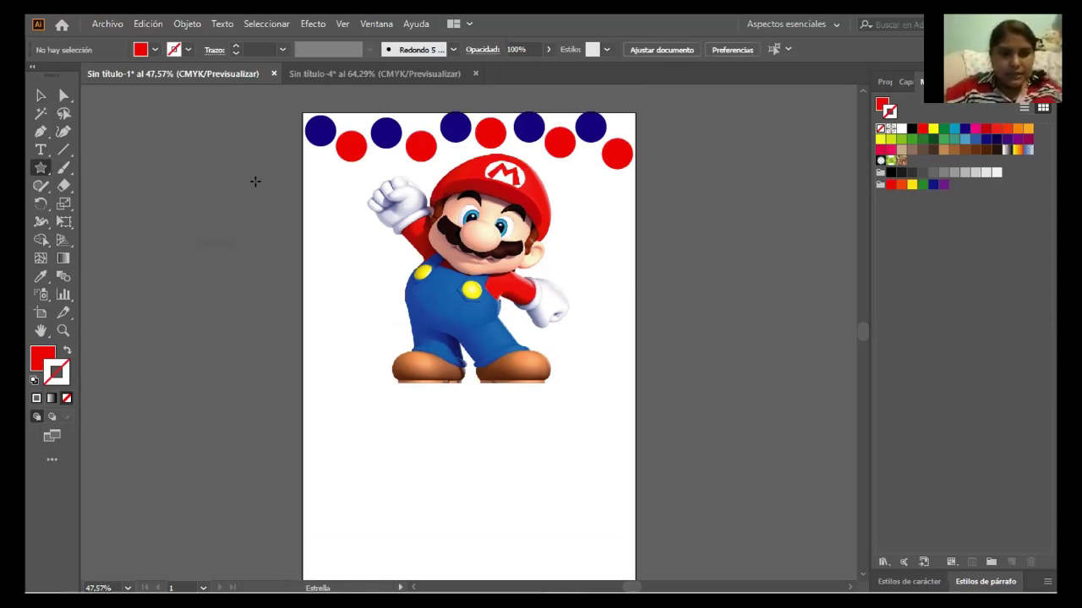
left_click_drag(310, 180, 324, 196)
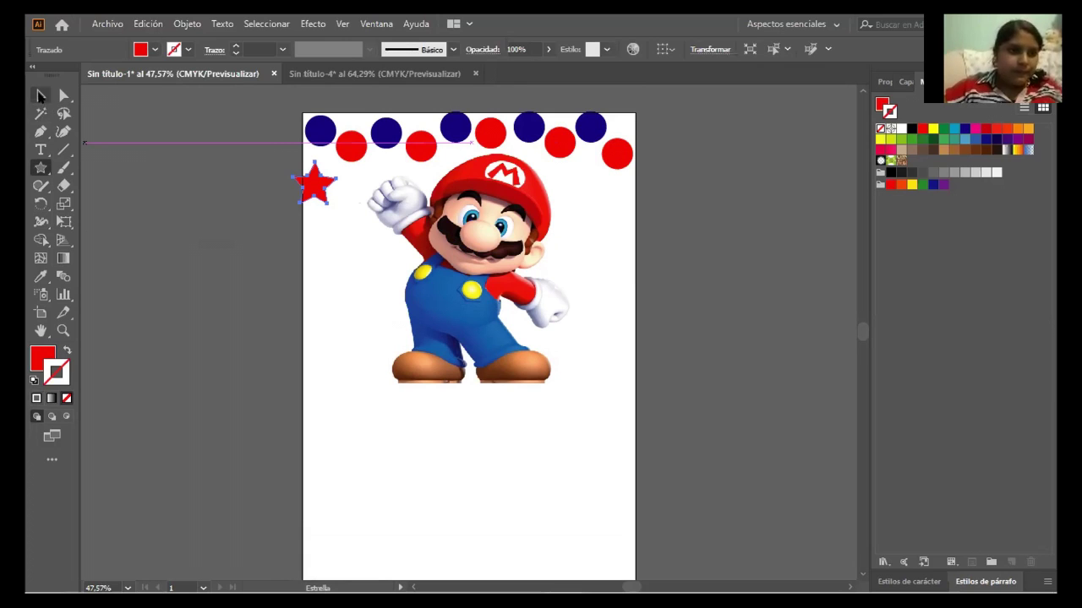
left_click(39, 95)
left_click_drag(322, 185, 336, 187)
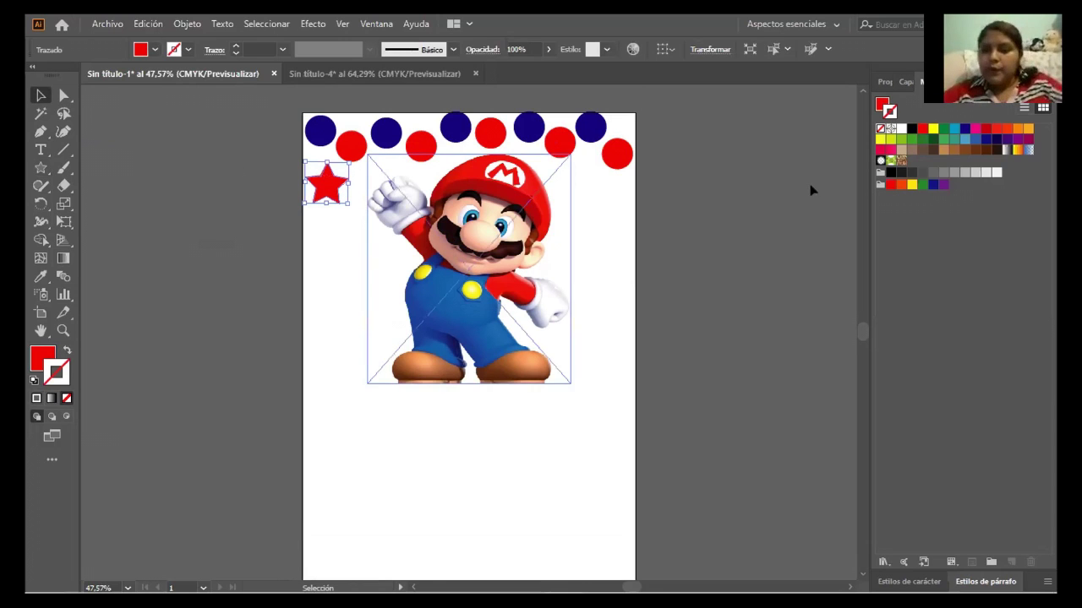
- Make the star solid yellow with no outline
key("x")
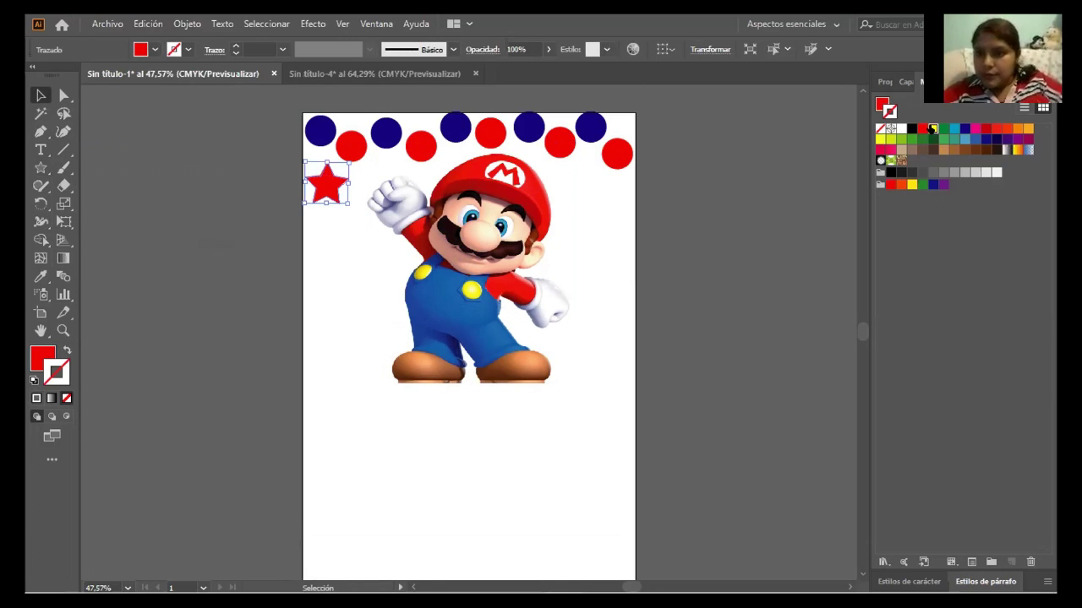
left_click(930, 128)
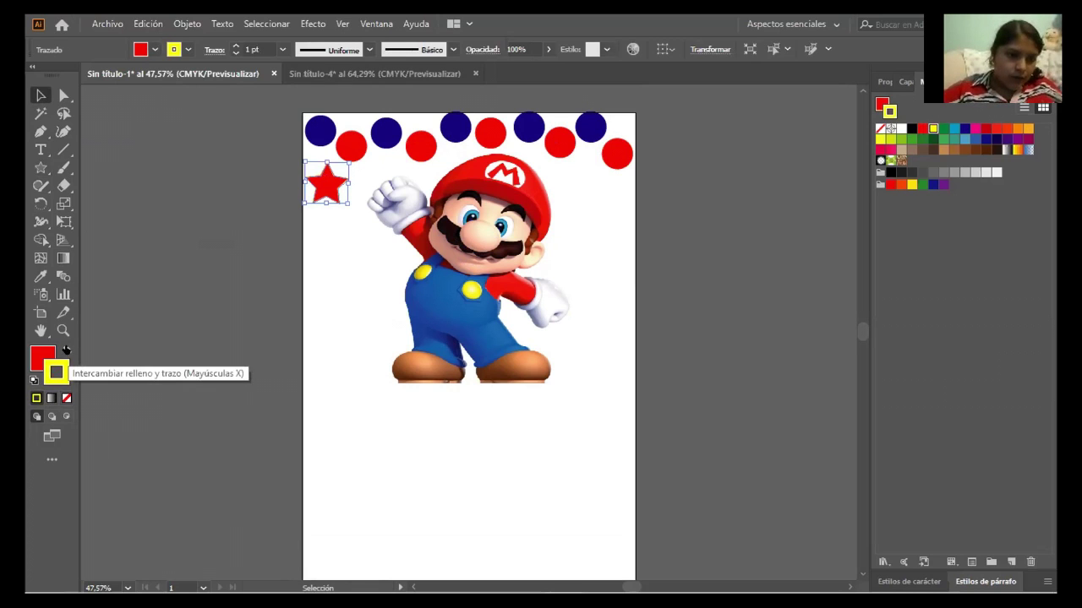
left_click(67, 349)
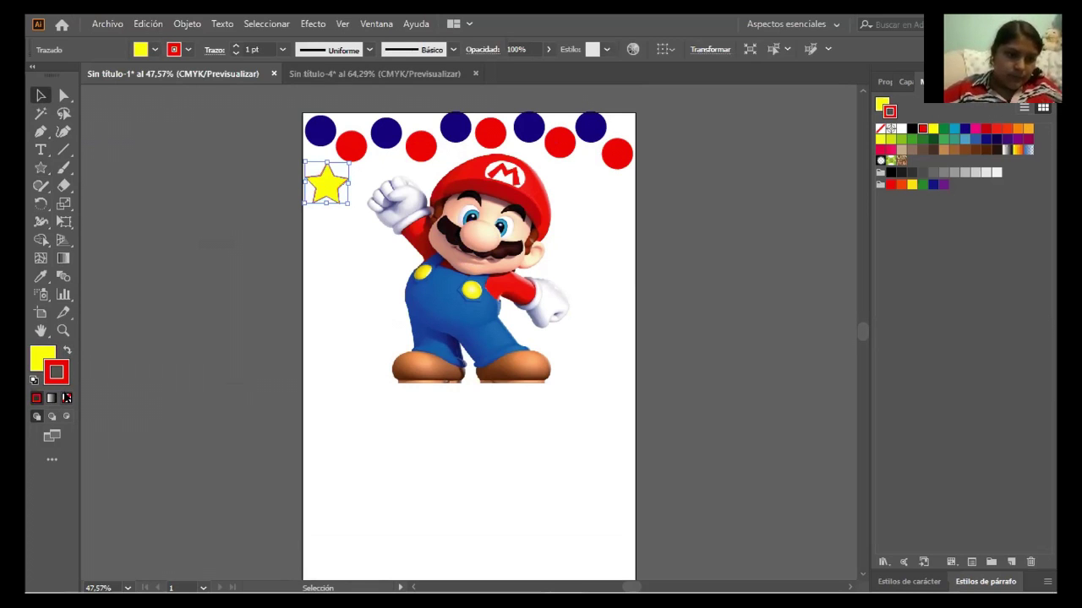
left_click(66, 398)
left_click(175, 261)
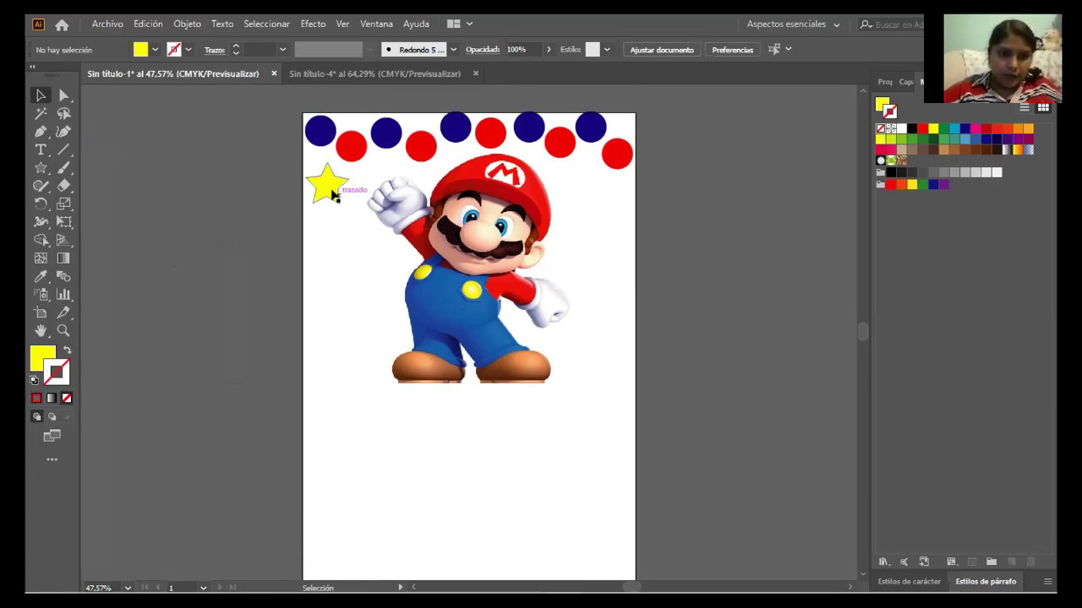
left_click(332, 194)
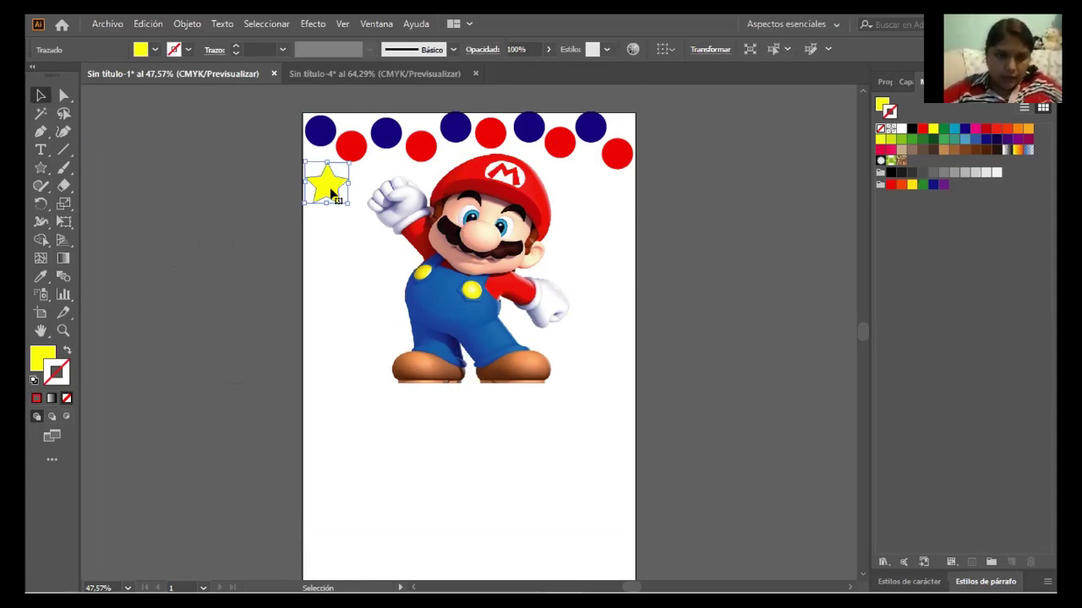
- Alt-drag copies of the star repeatedly down the left edge of the page
left_click_drag(332, 194, 331, 269)
left_click(309, 165)
left_click_drag(309, 165, 334, 258)
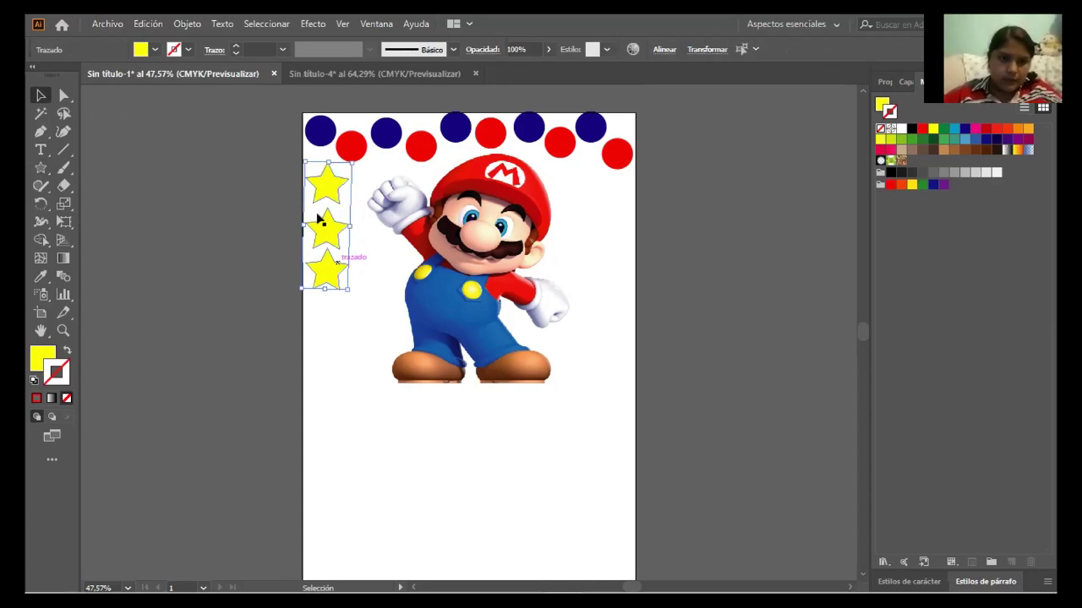
left_click_drag(318, 218, 321, 354)
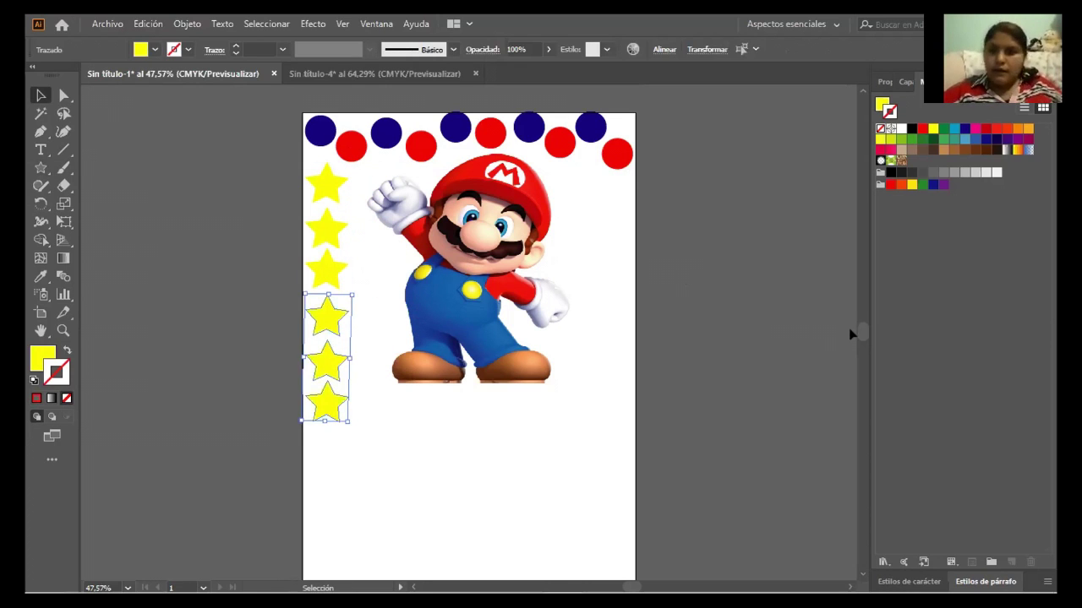
scroll(858, 332, "down", 5)
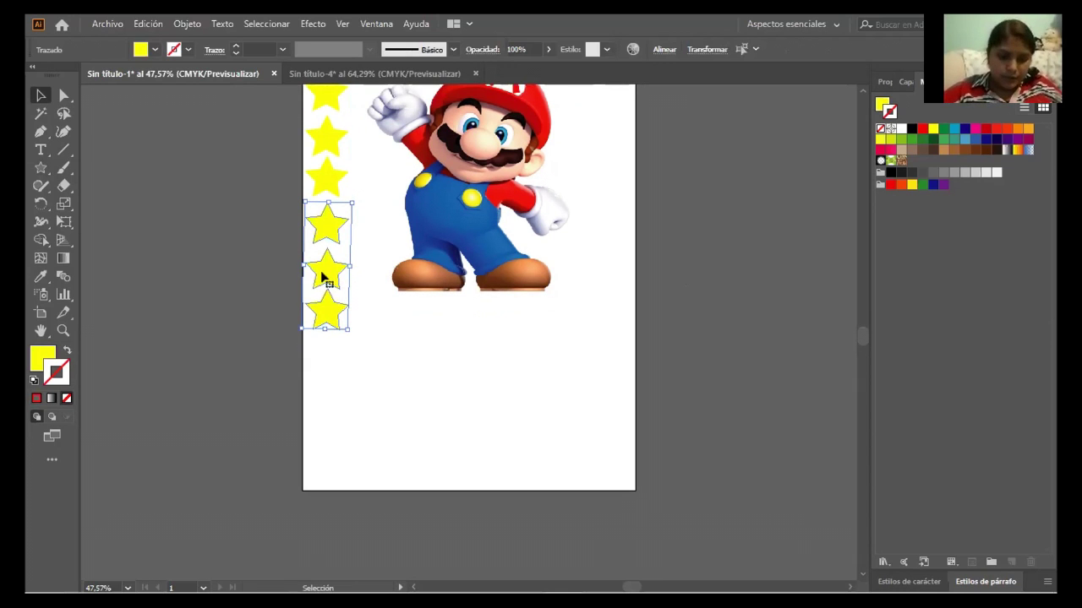
left_click_drag(322, 277, 323, 404)
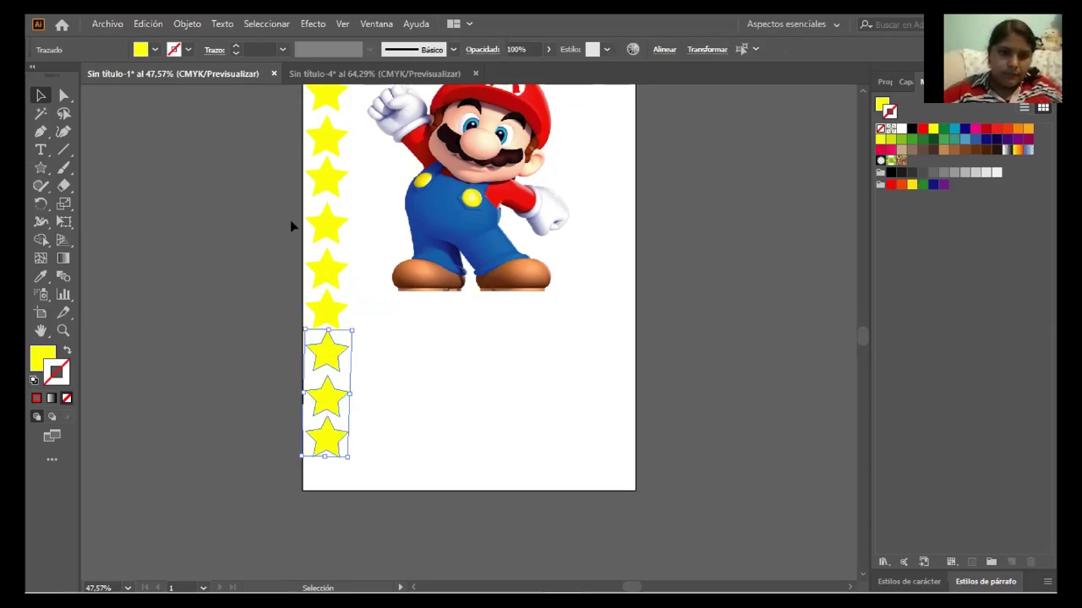
- Shift the middle and bottom star groups up to even the column's spacing
left_click(345, 315)
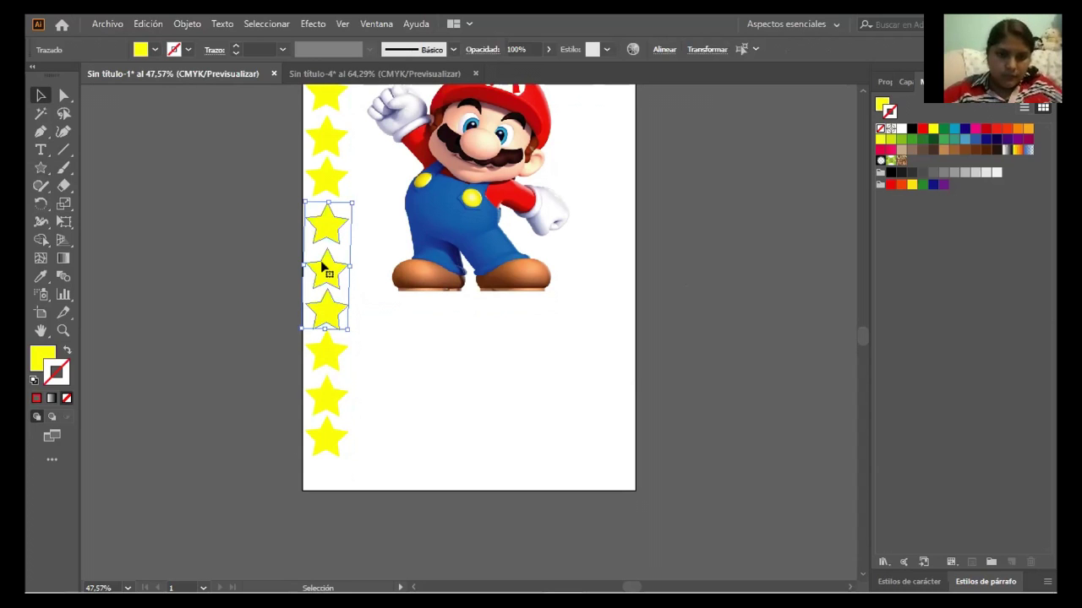
mouse_move(323, 261)
left_mouse_down()
mouse_move(324, 249)
mouse_move(321, 258)
left_mouse_up()
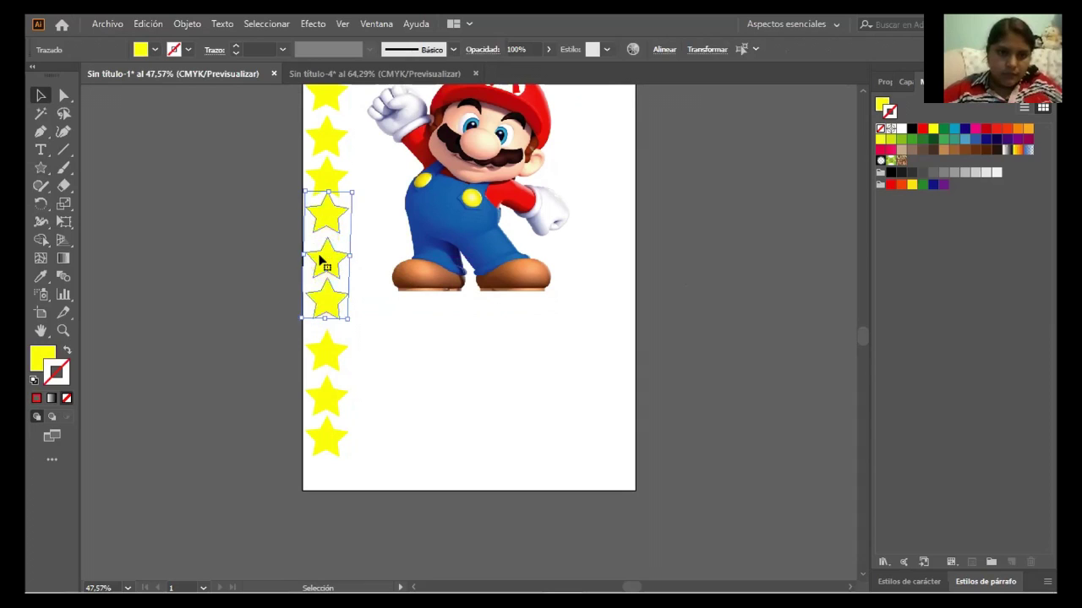
left_click(329, 336)
left_click(362, 444)
left_click_drag(346, 454, 324, 337)
left_click(381, 396)
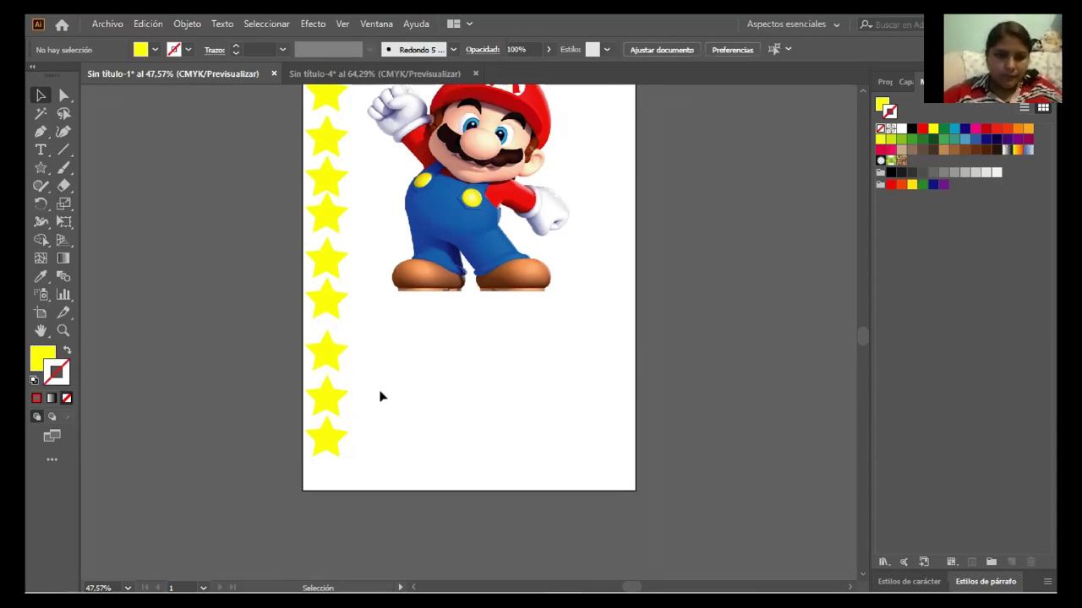
left_click(343, 433)
left_click_drag(321, 348, 320, 339)
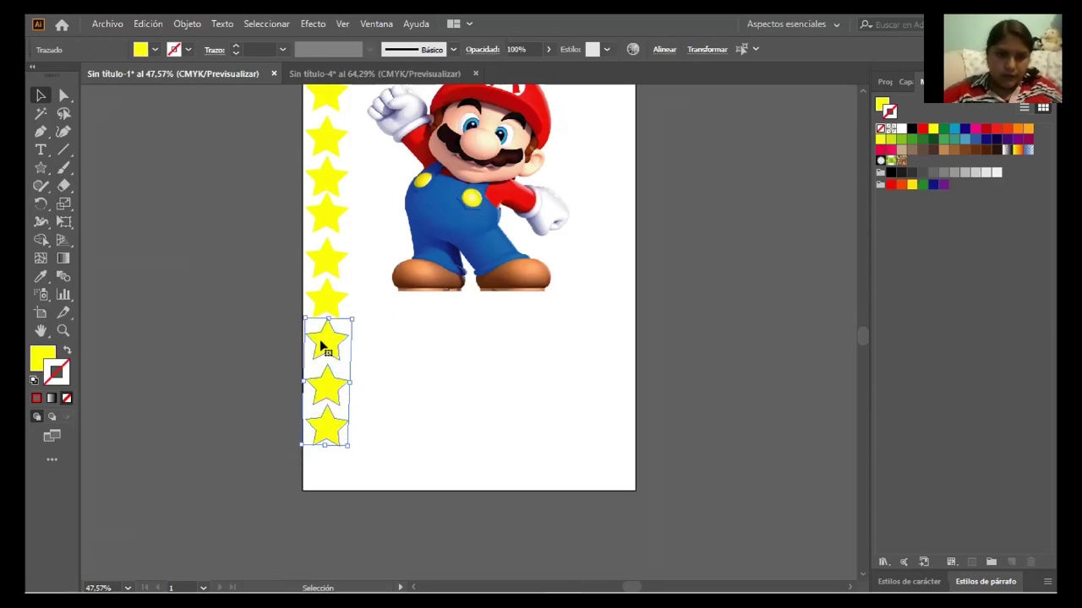
left_click(685, 369)
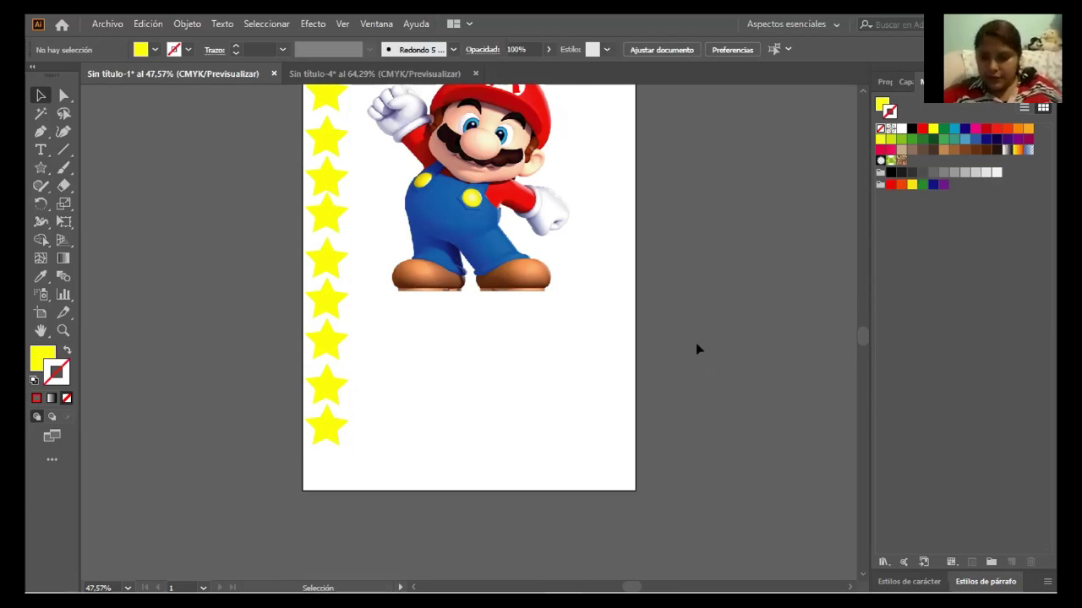
- Zoom out and Alt-drag a copy of the left star column to the artboard's right edge
key("ctrl+minus")
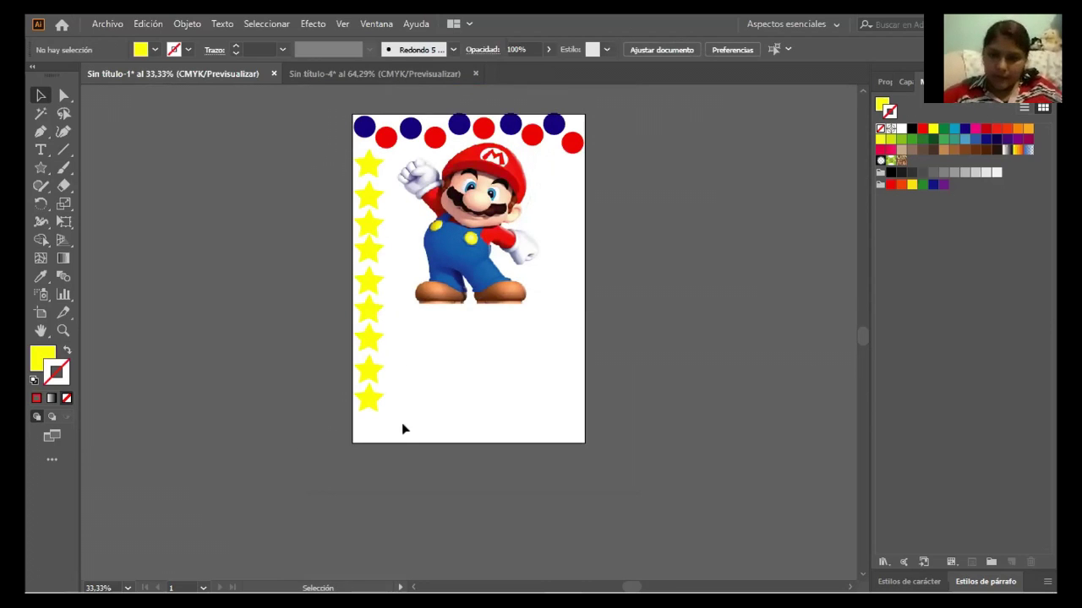
left_click_drag(379, 417, 330, 148)
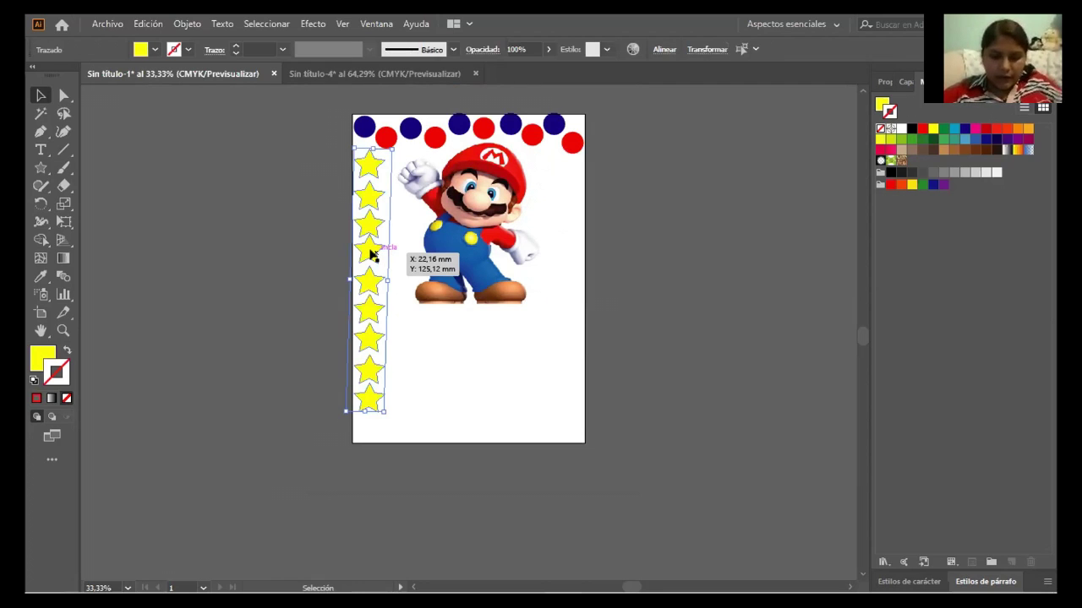
left_click_drag(372, 256, 563, 265)
left_click(624, 335)
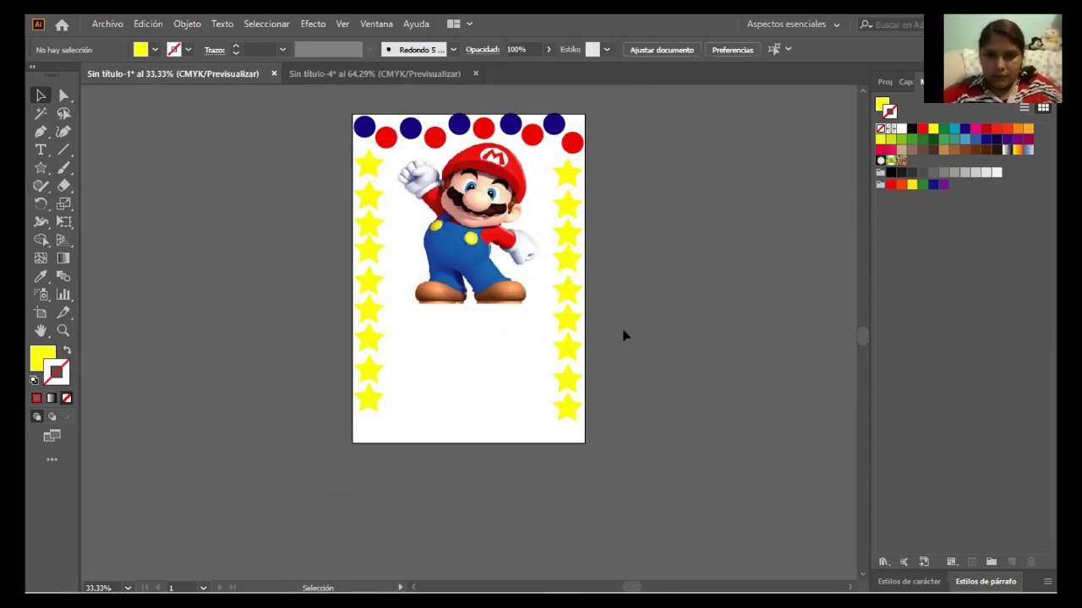
left_click_drag(588, 146, 363, 97)
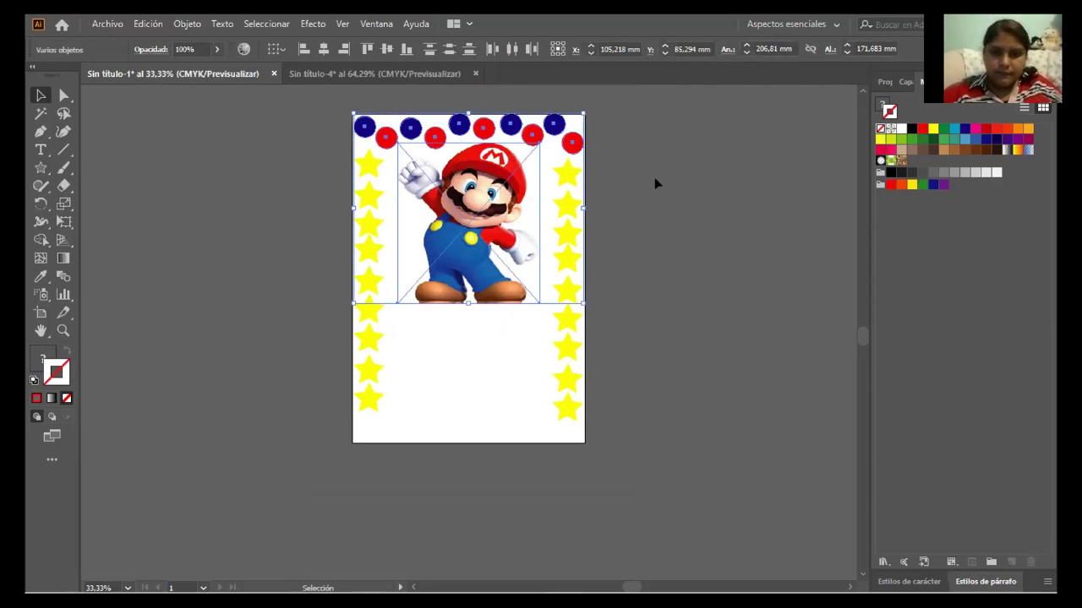
- Nudge Mario down and copy the top blue-and-red circle row to the page bottom
left_click(490, 191)
left_click_drag(470, 218, 469, 245)
left_click_drag(343, 118, 580, 133)
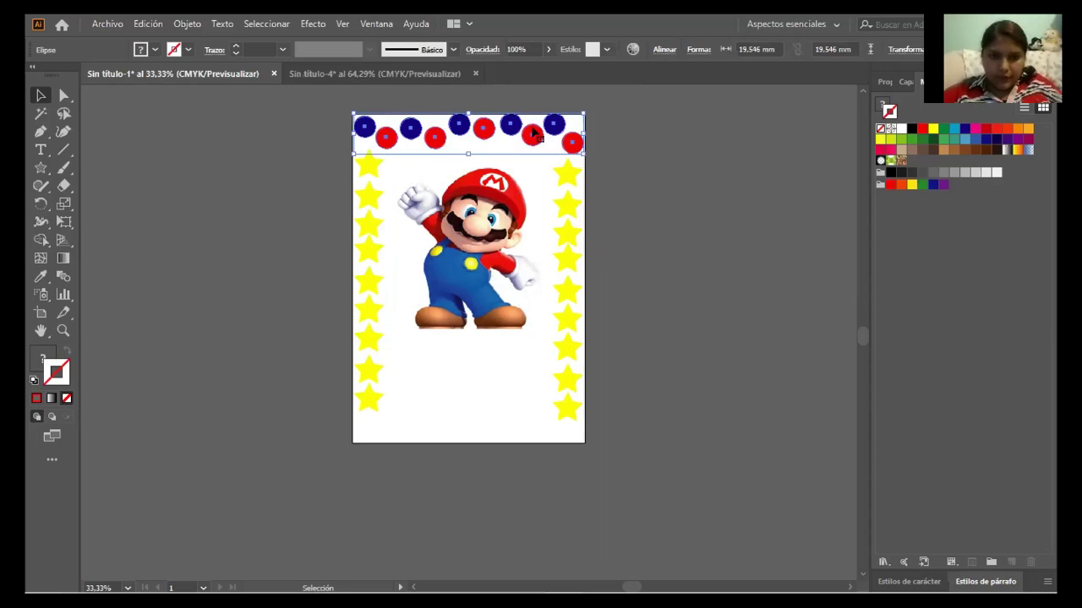
left_click_drag(534, 132, 527, 425)
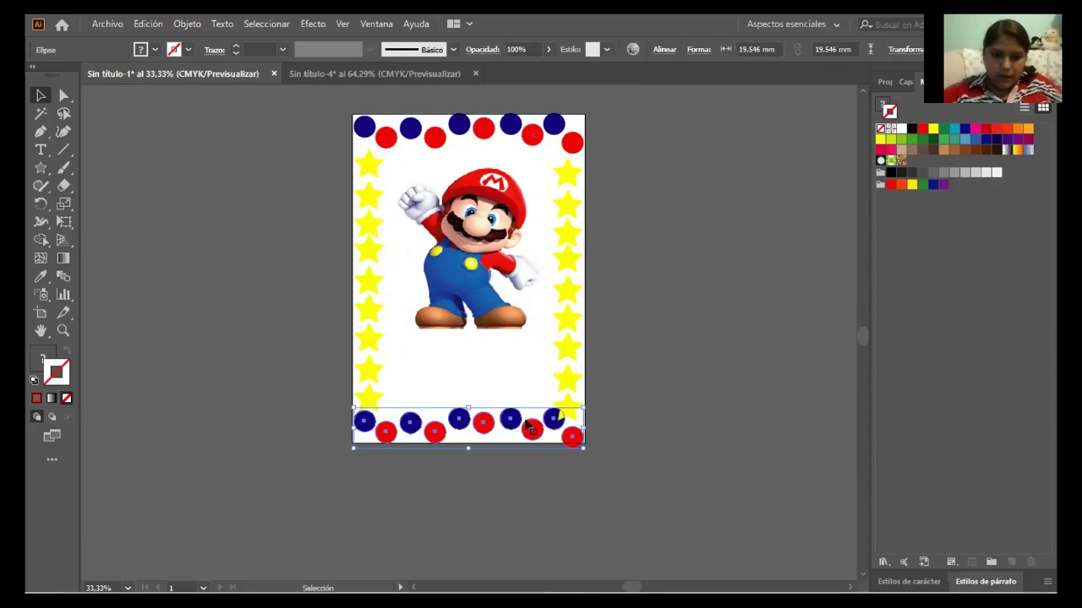
left_click(646, 424)
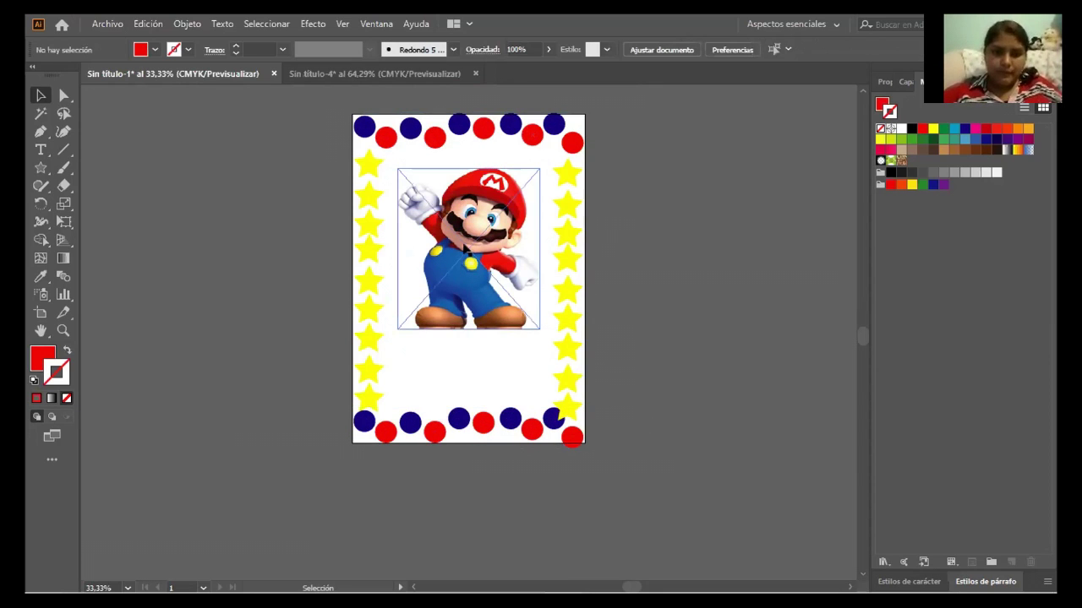
mouse_move(462, 242)
left_mouse_down()
mouse_move(466, 289)
mouse_move(458, 246)
left_mouse_up()
- Start a straight-edged zigzag path below Mario, placing its first three peaks
left_click(618, 246)
left_click(272, 242)
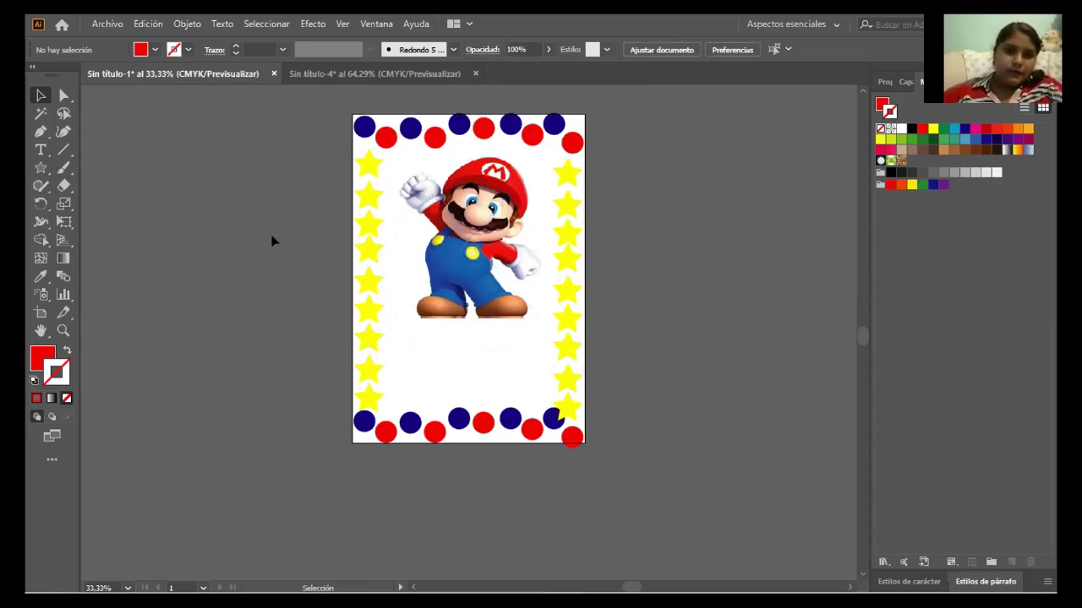
left_click(40, 132)
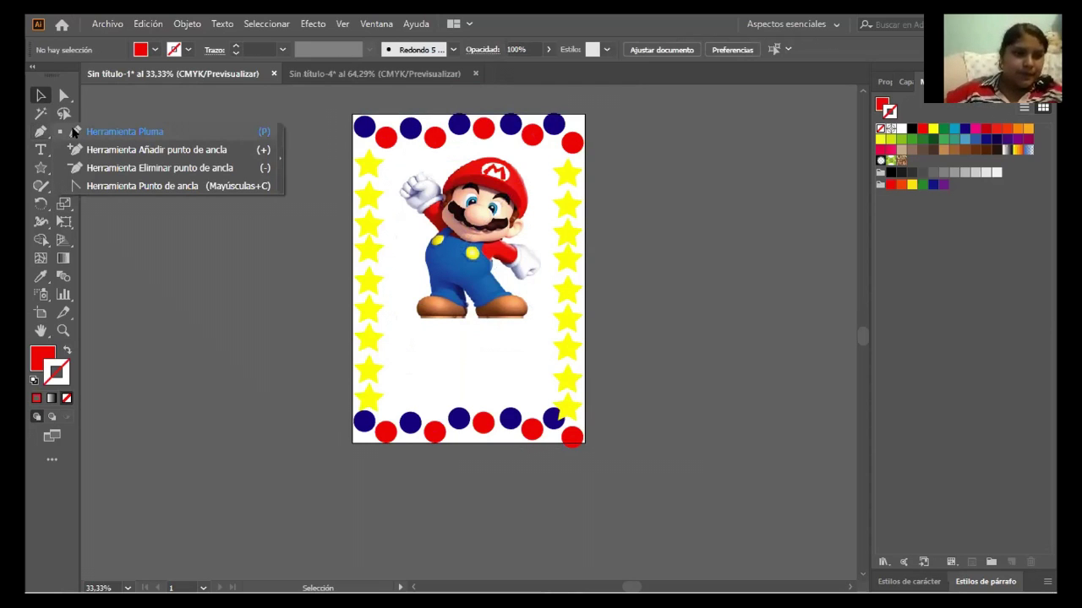
left_click(75, 132)
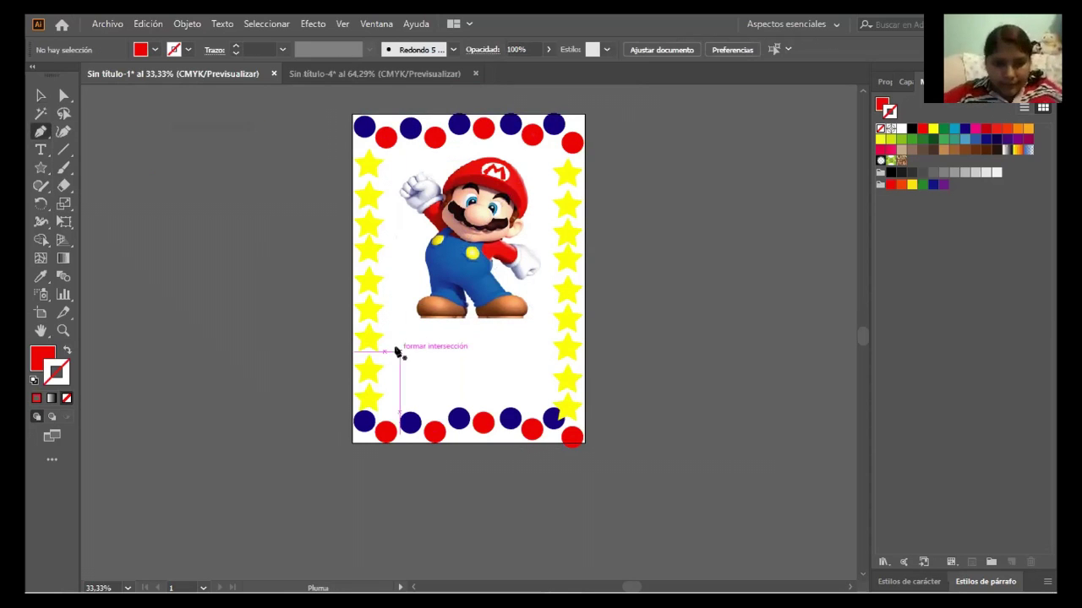
left_click(390, 373)
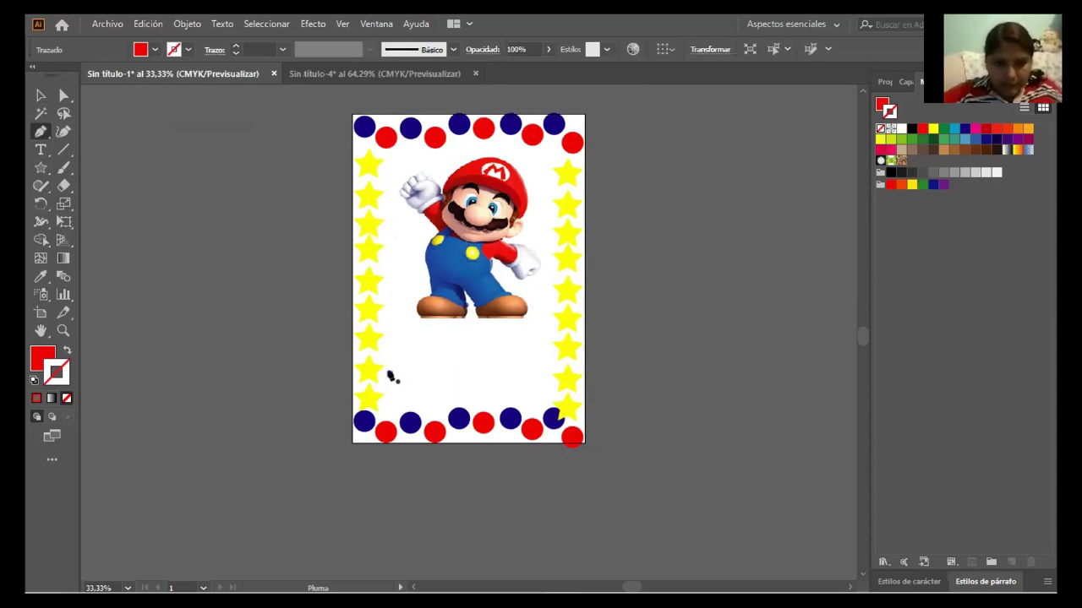
left_click(410, 338)
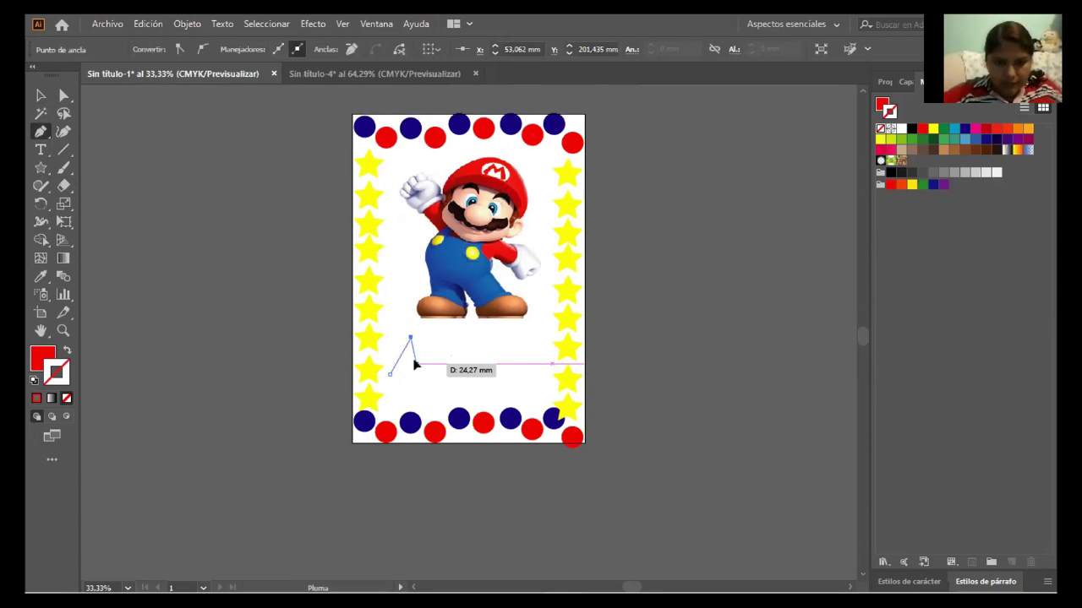
left_click(415, 364)
left_click(423, 341)
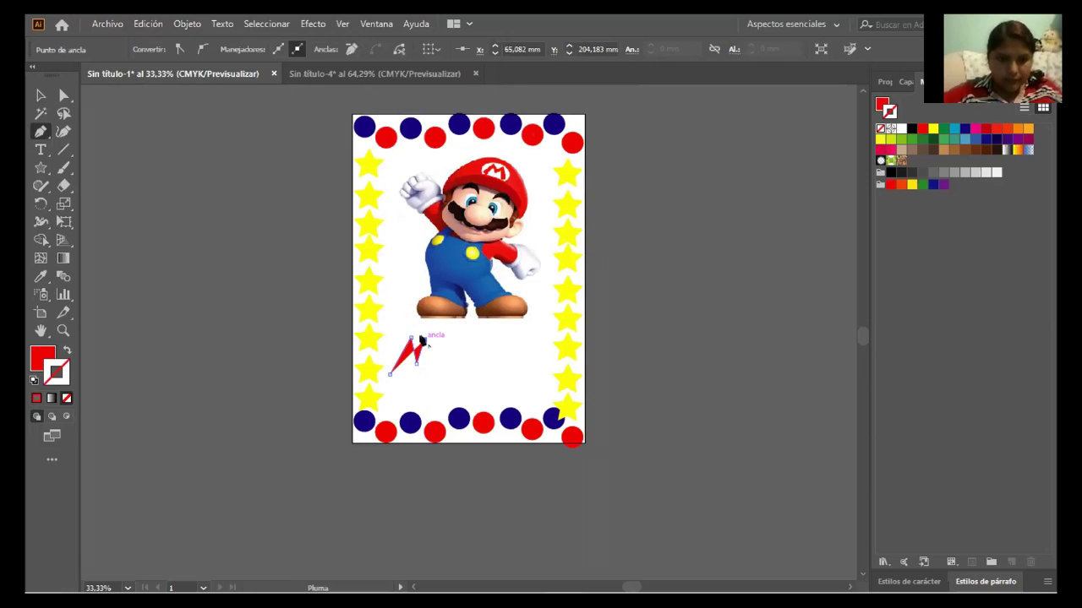
left_click(442, 373)
left_click(445, 339)
left_click(468, 361)
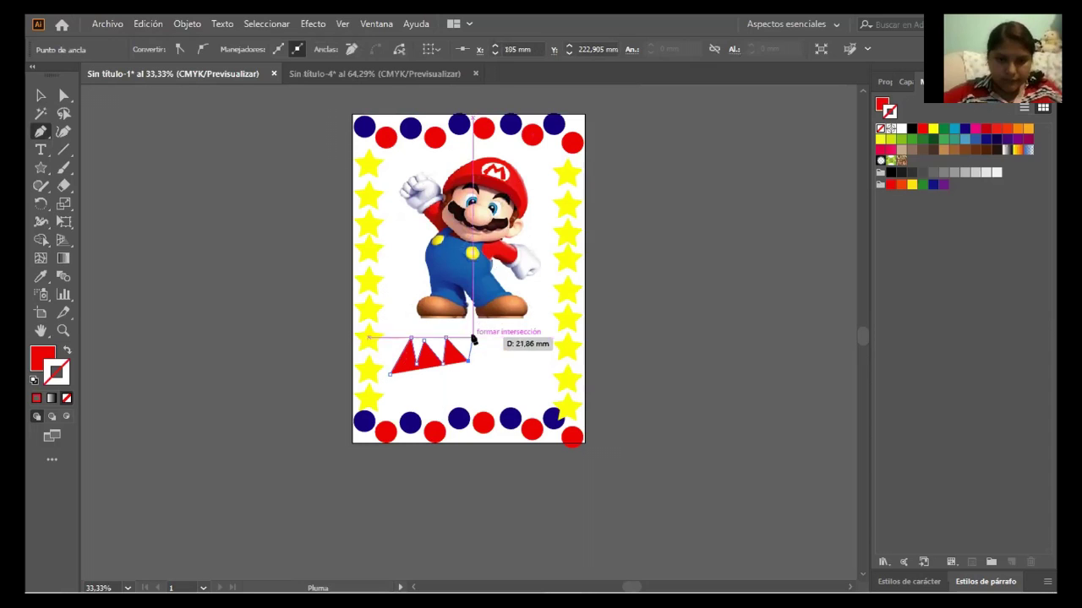
- Extend the zigzag rightward with fourth, fifth and extra peaks
left_click(474, 336)
left_click(488, 357)
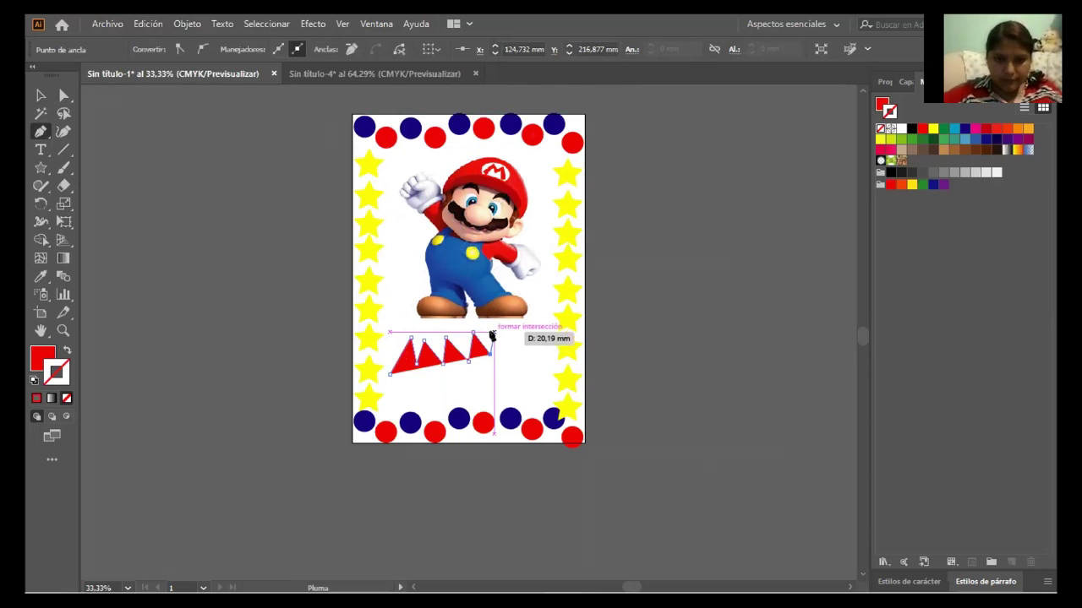
left_click(494, 334)
left_click(516, 352)
left_click(517, 329)
left_click(516, 327, "ctrl")
left_click(517, 327)
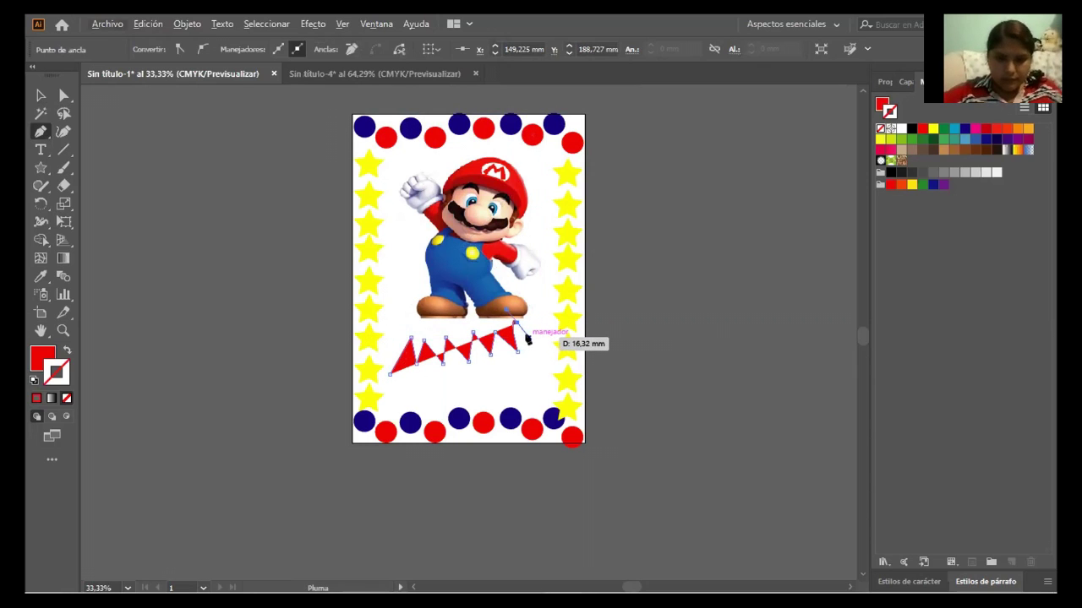
left_click(527, 339)
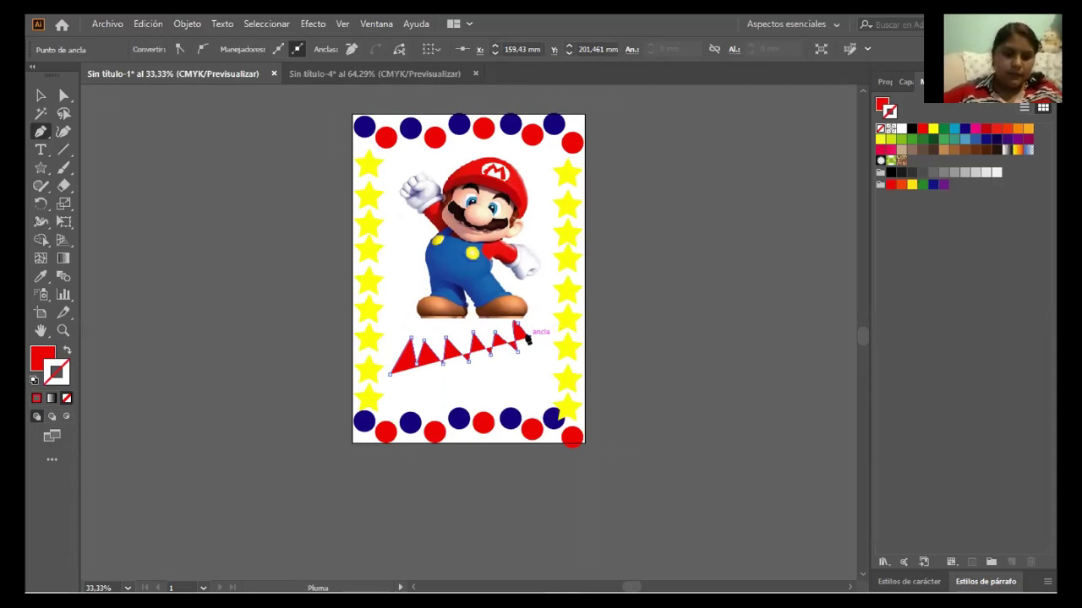
- Turn the zigzag into an unfilled line with a dark green stroke
key("v")
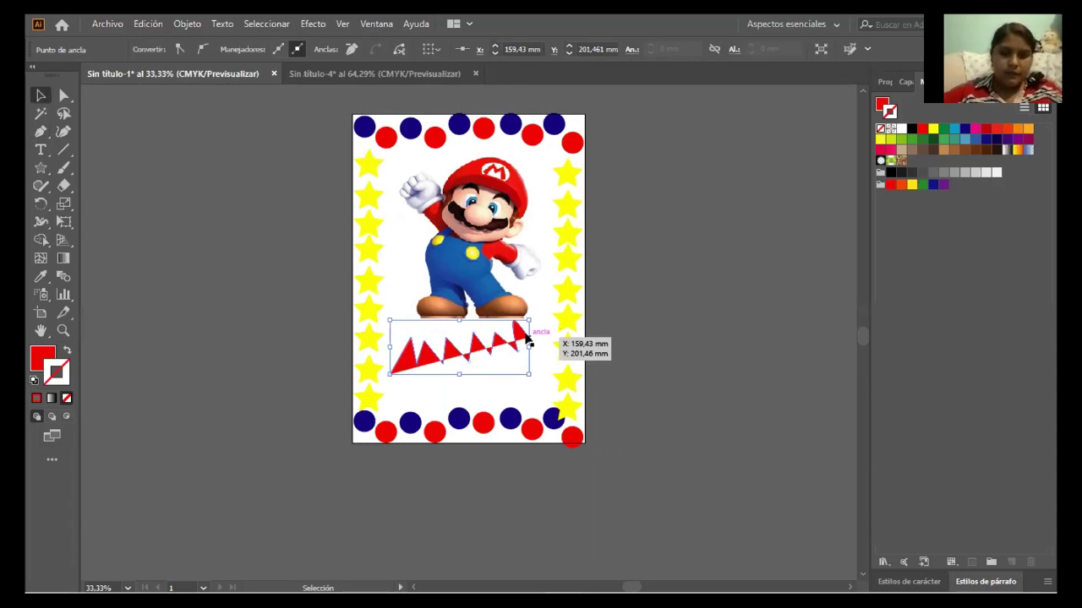
left_click(66, 351)
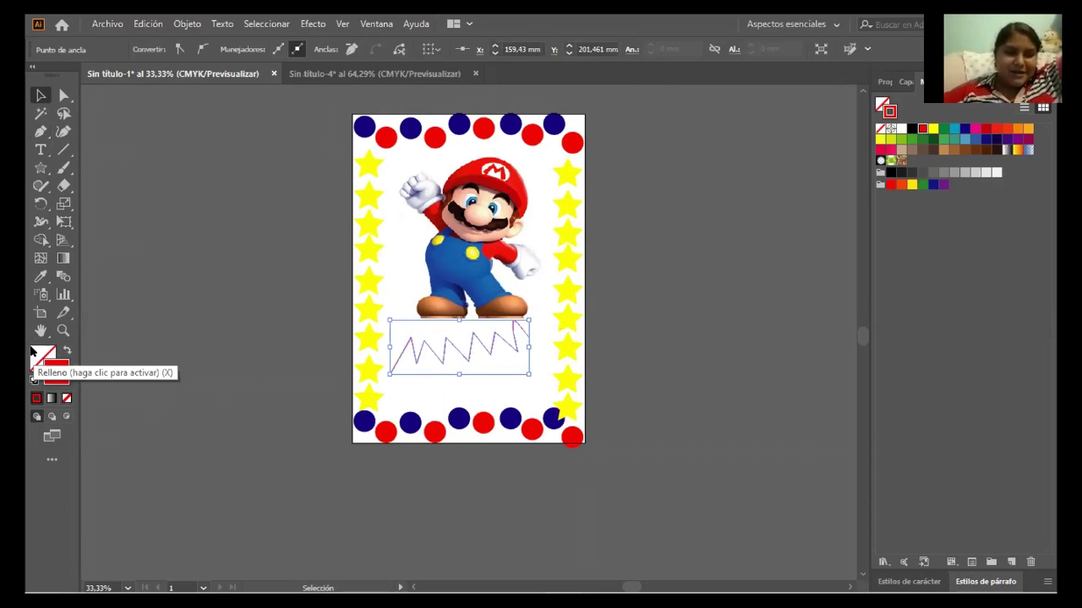
key("x")
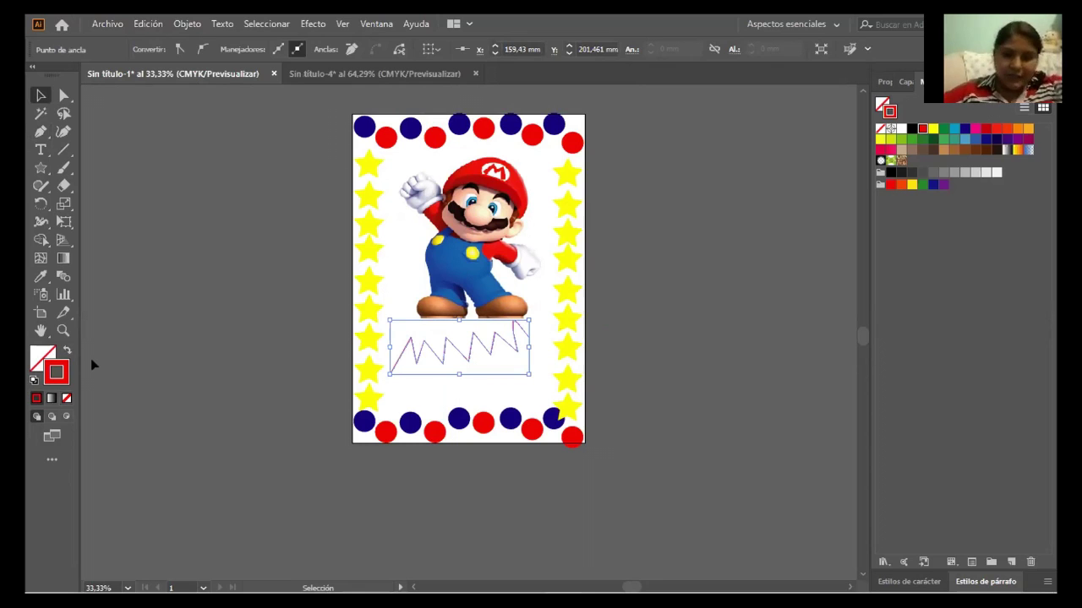
left_click(940, 127)
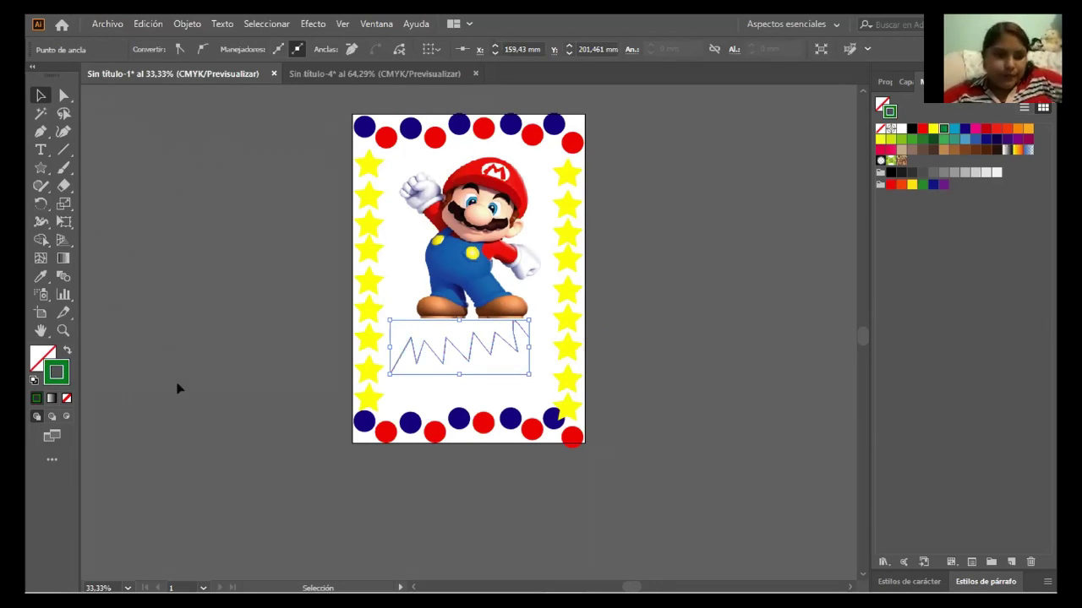
- Thicken the zigzag's stroke to 16 pt, passing through 8 pt
left_click(328, 335)
left_click(489, 350)
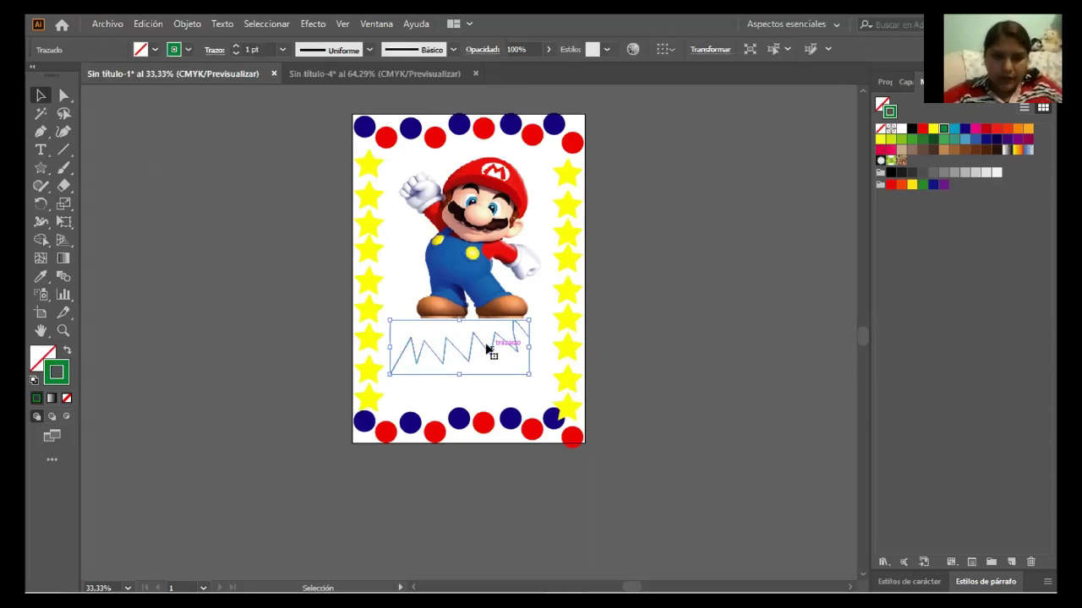
left_click(283, 50)
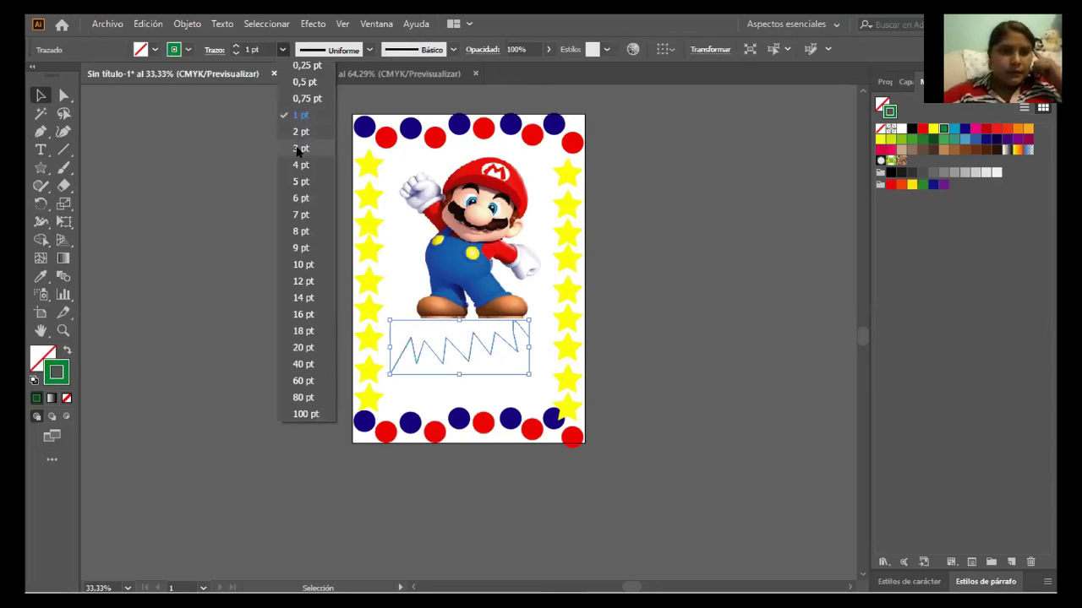
left_click(301, 231)
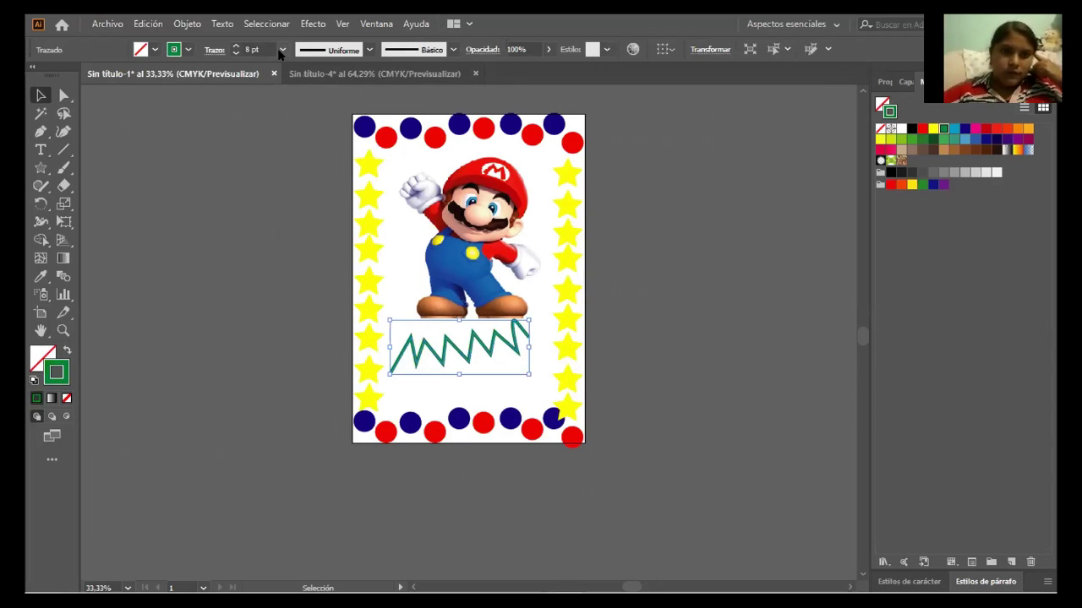
left_click(280, 49)
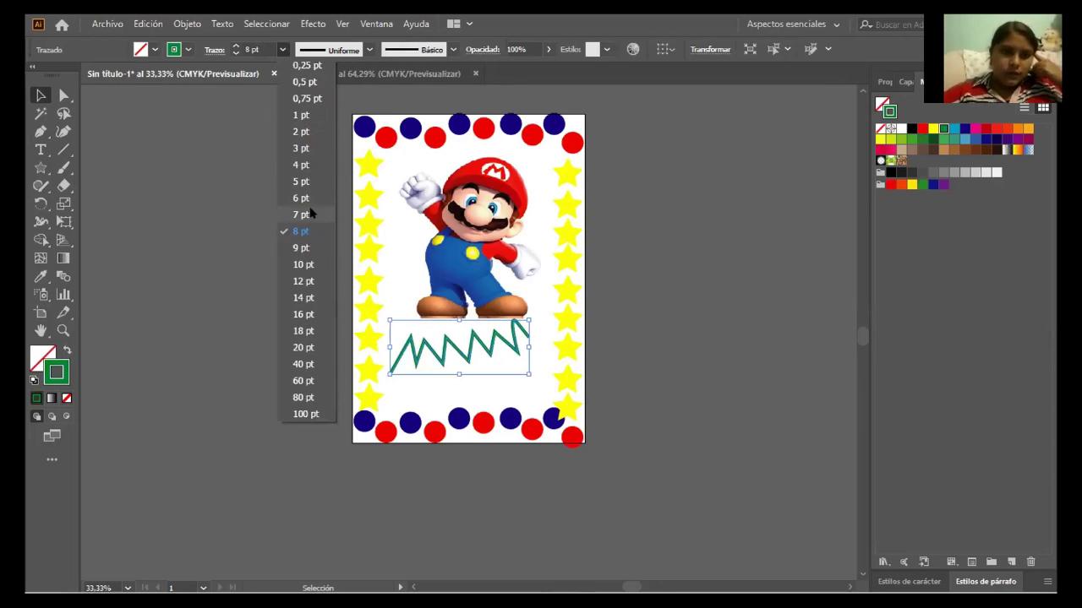
left_click(304, 315)
- Raise the zigzag under Mario's feet and stretch it wider
left_click(423, 380)
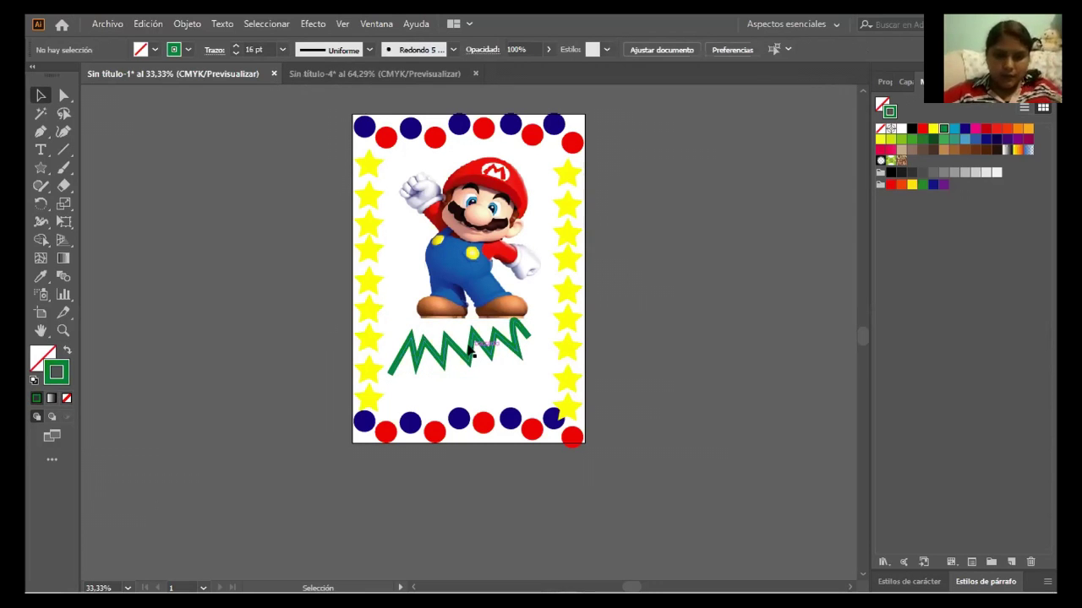
left_click_drag(465, 339, 467, 321)
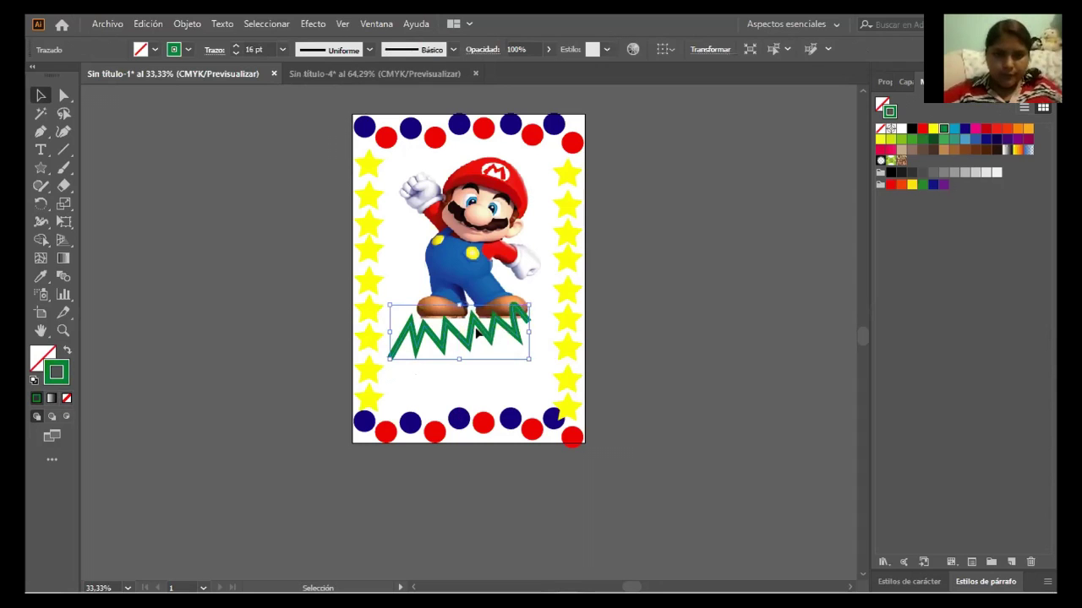
left_click_drag(533, 332, 555, 330)
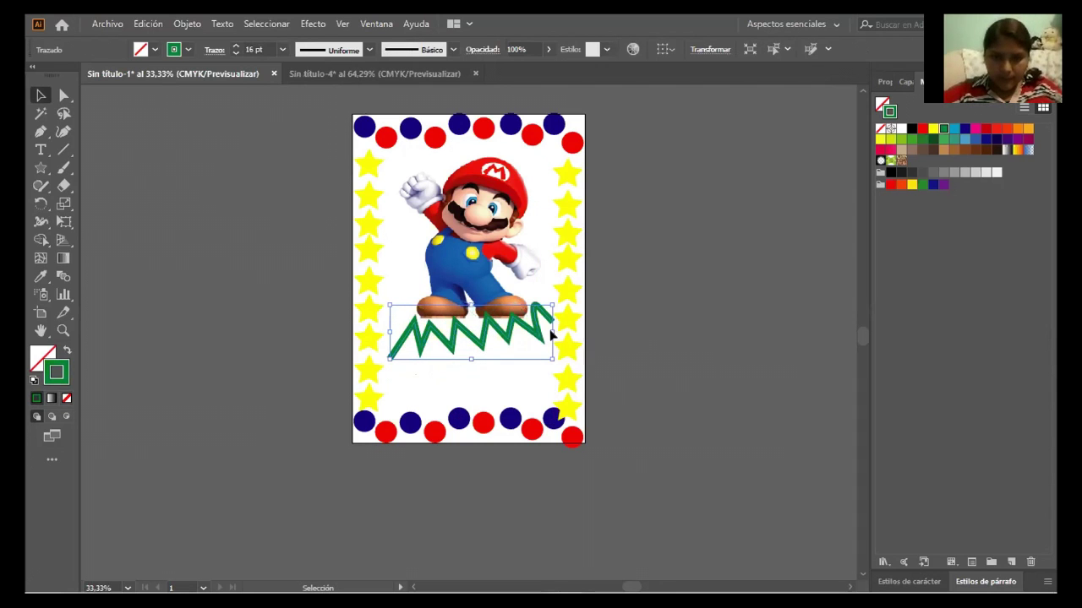
left_click(386, 301)
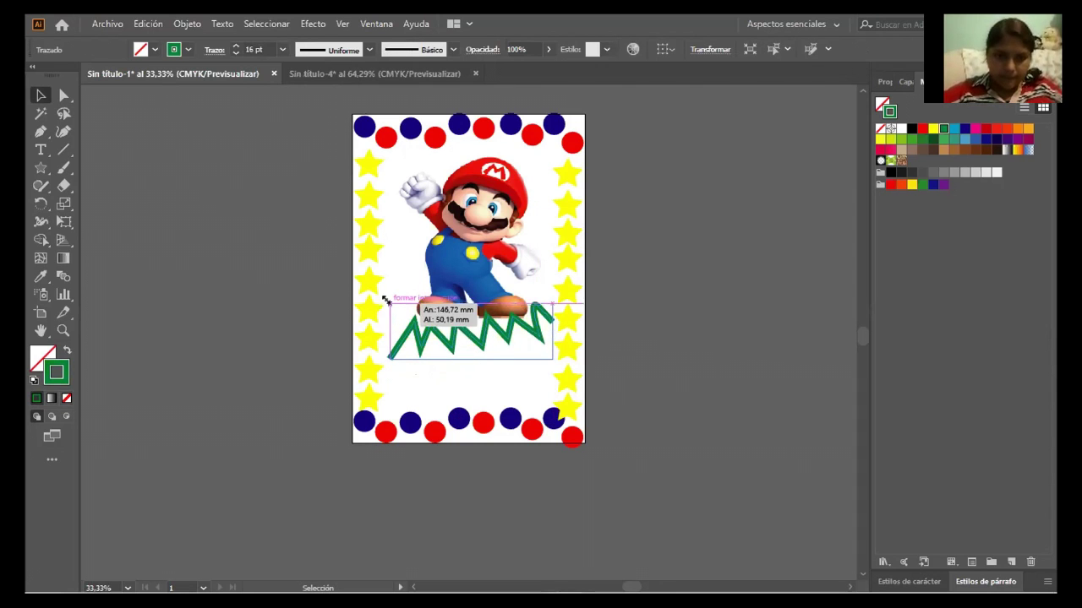
left_click_drag(479, 342, 476, 342)
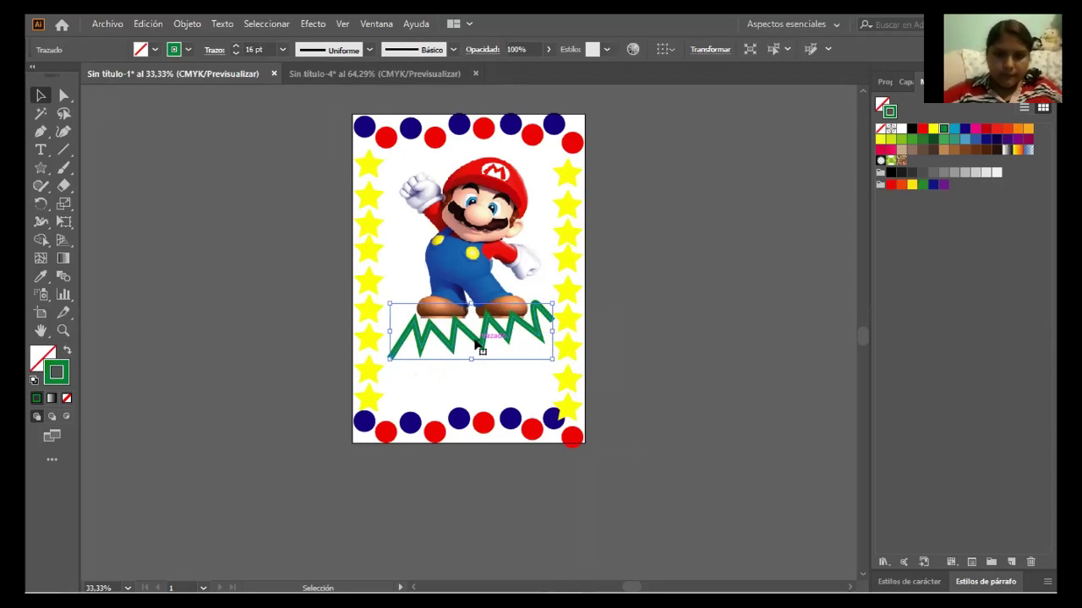
left_click(695, 362)
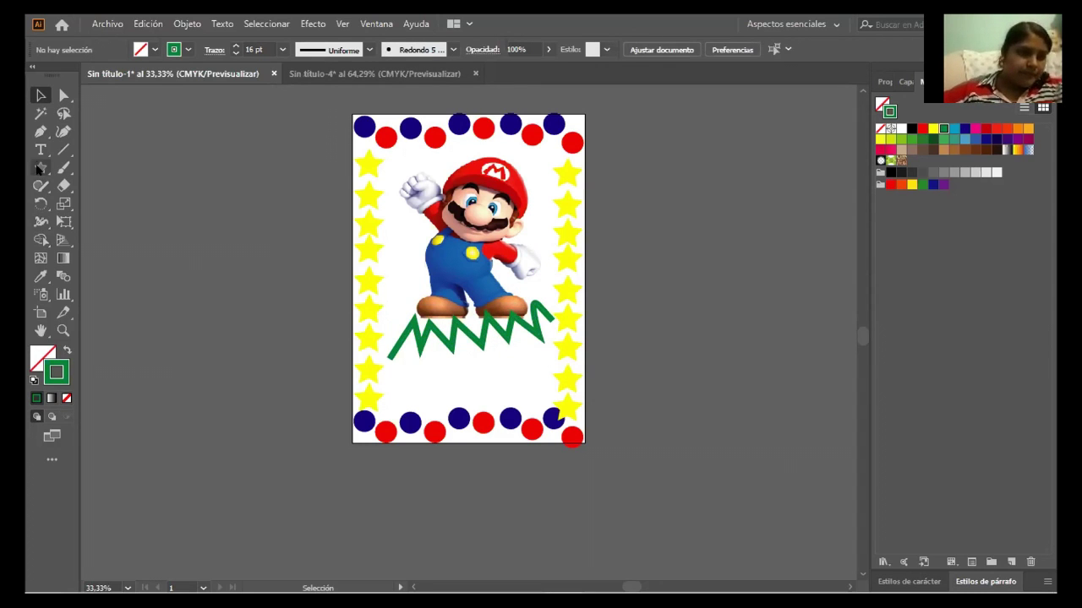
- Draw a second zigzag line with the Pen tool over the existing grass
left_click(39, 131)
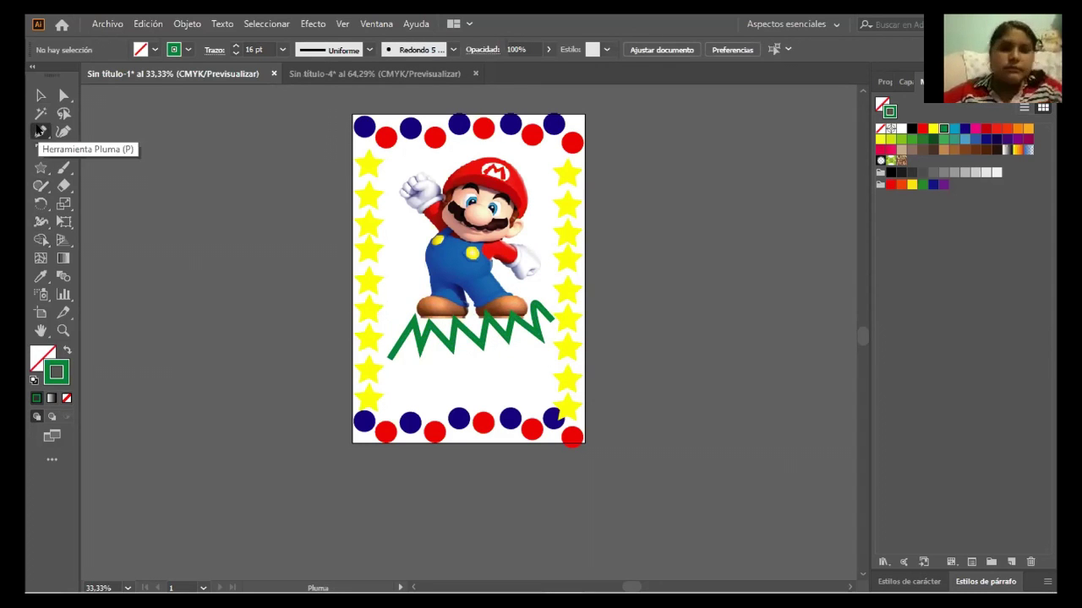
left_click(401, 356)
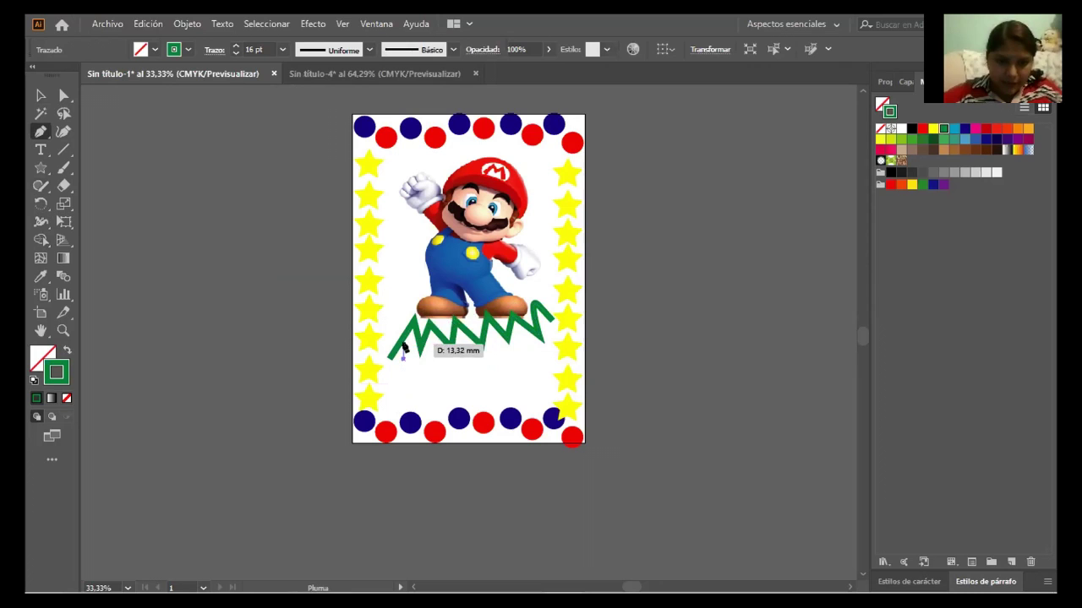
left_click(411, 338)
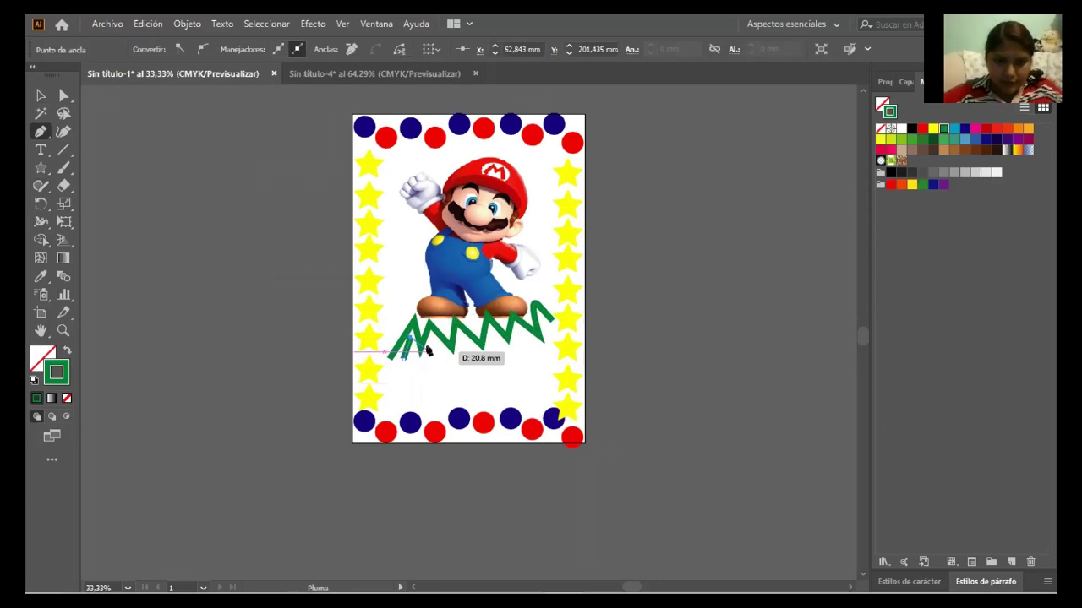
left_click(415, 363)
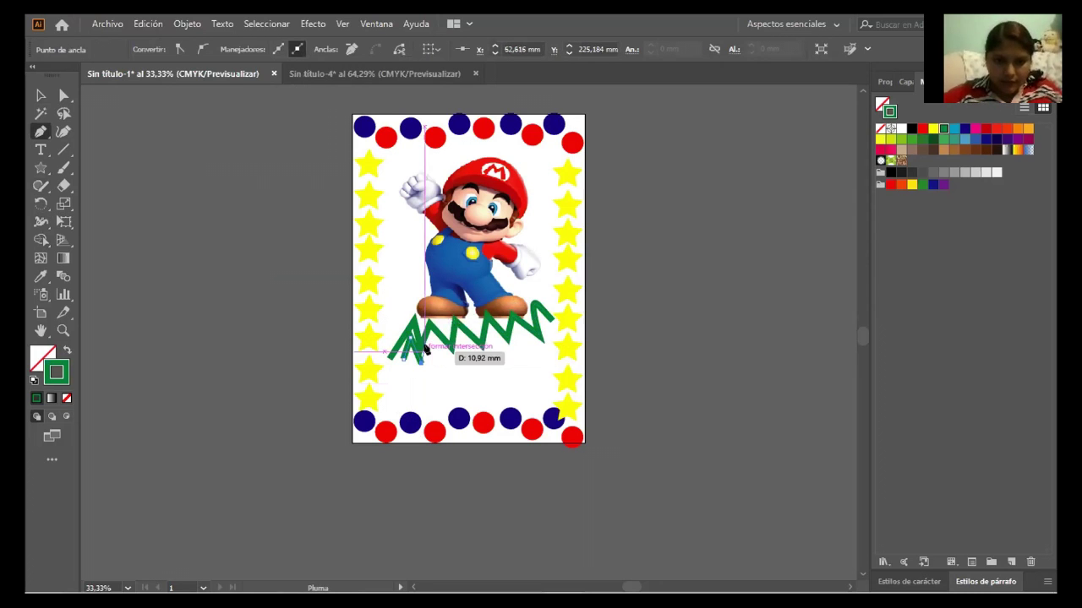
left_click(435, 342)
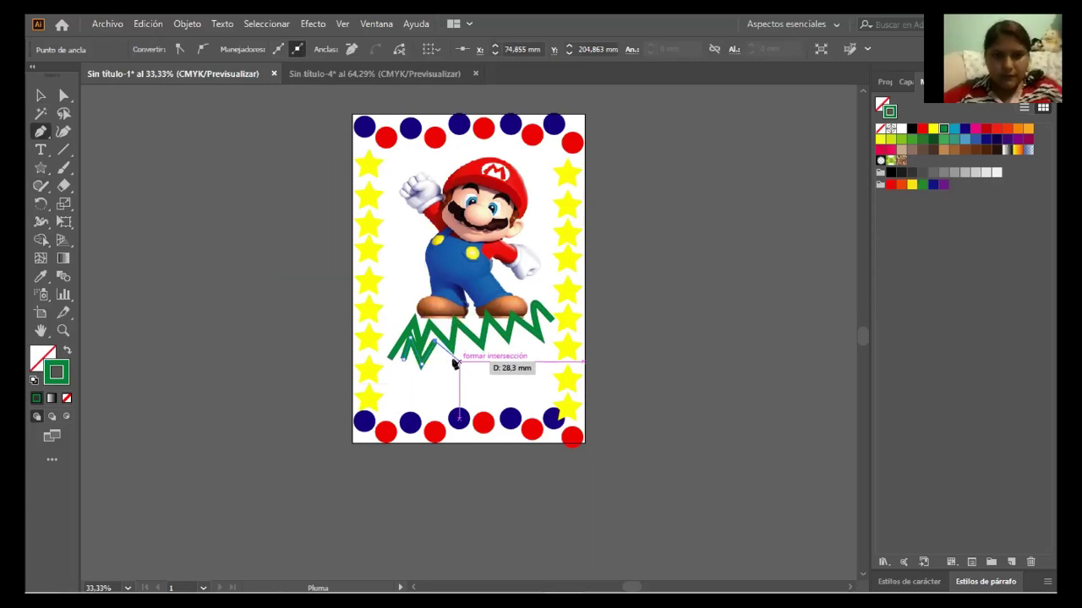
left_click(450, 361)
left_click(475, 359)
left_click_drag(511, 359, 286, 284)
- Shift the new zigzag slightly so it overlaps the grass beneath Mario
key("v")
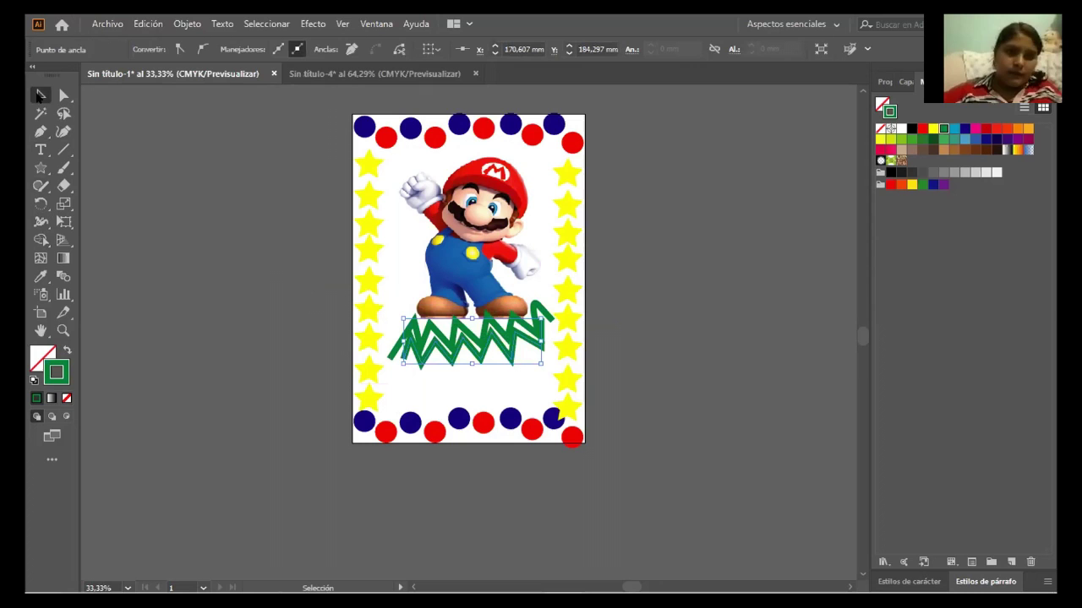
left_click(417, 336)
mouse_move(467, 340)
left_mouse_down()
mouse_move(467, 353)
mouse_move(474, 336)
left_mouse_up()
left_click(713, 333)
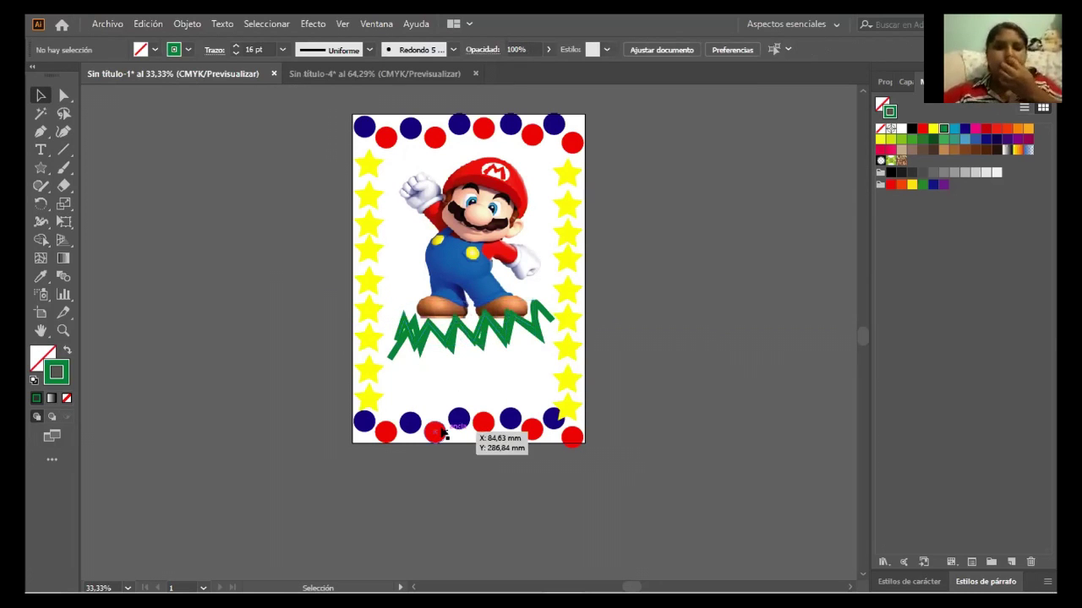
left_click(397, 345)
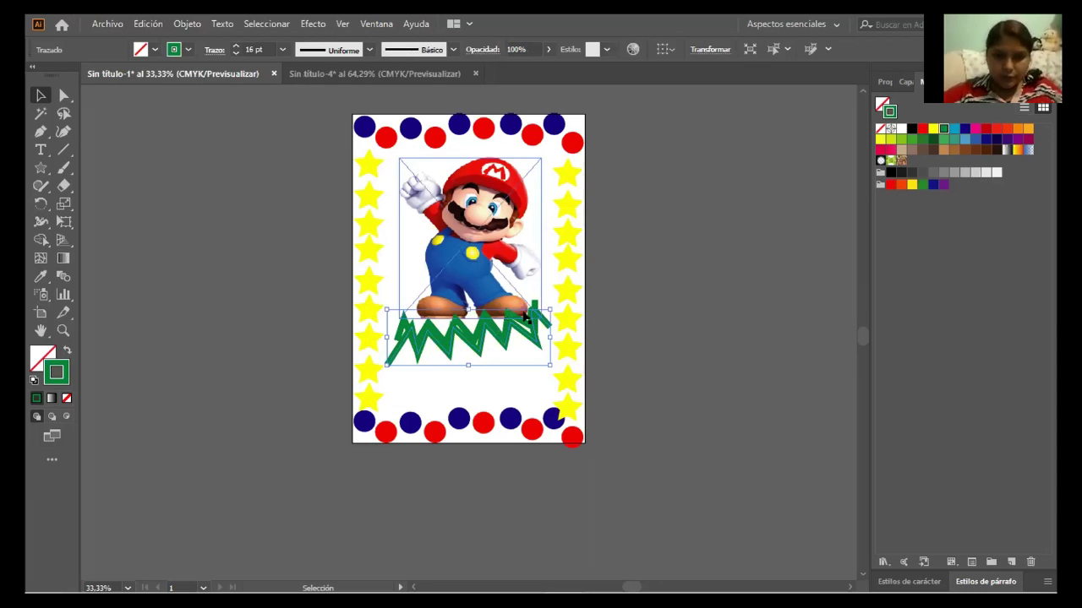
left_click(589, 310)
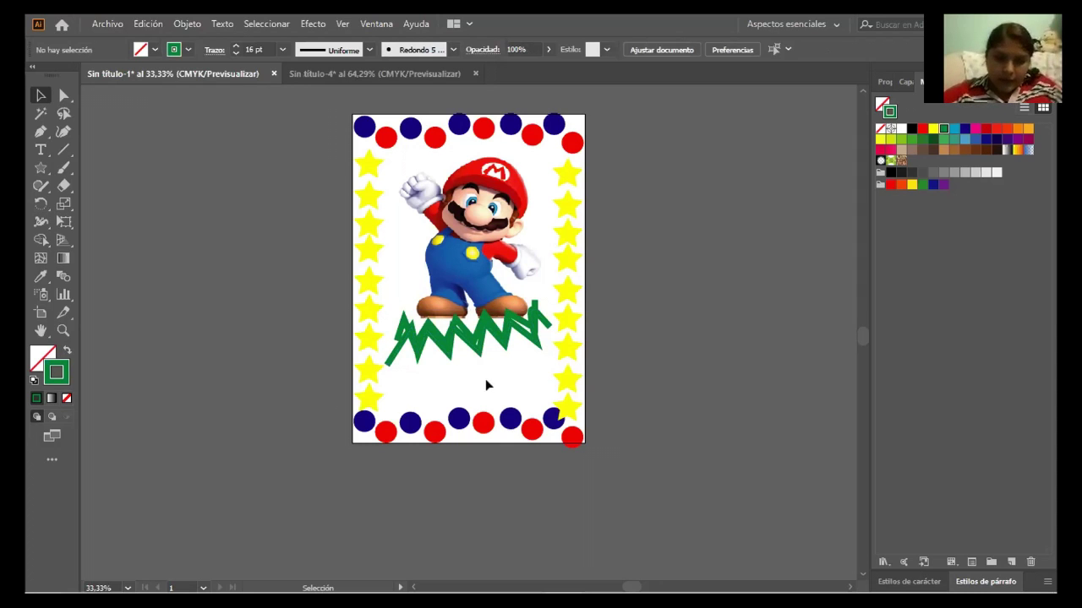
- Draw a wide rectangle below the green grass
left_click(39, 172)
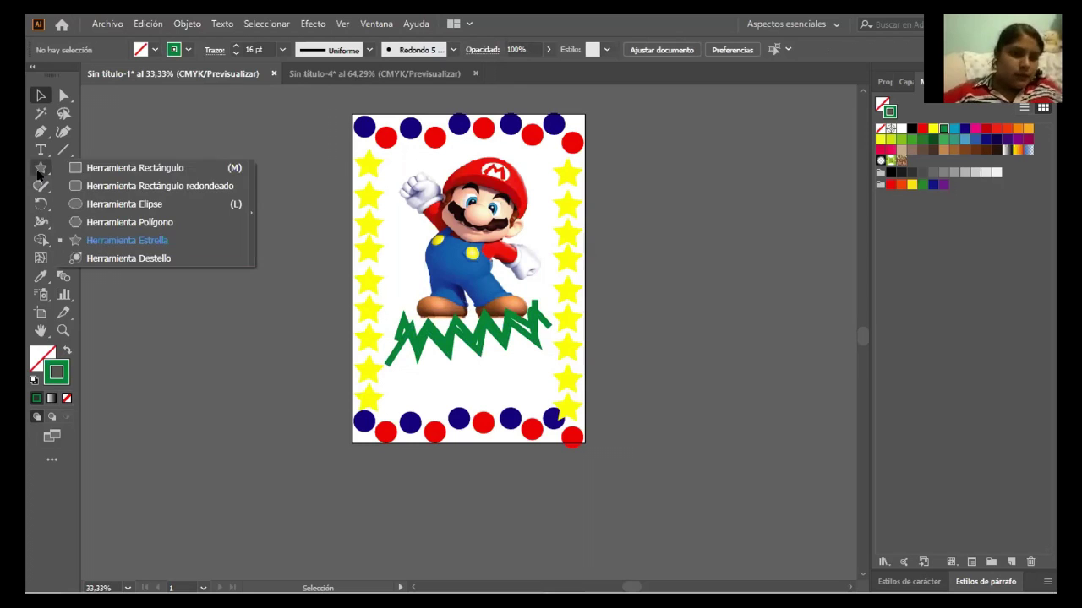
left_click(98, 169)
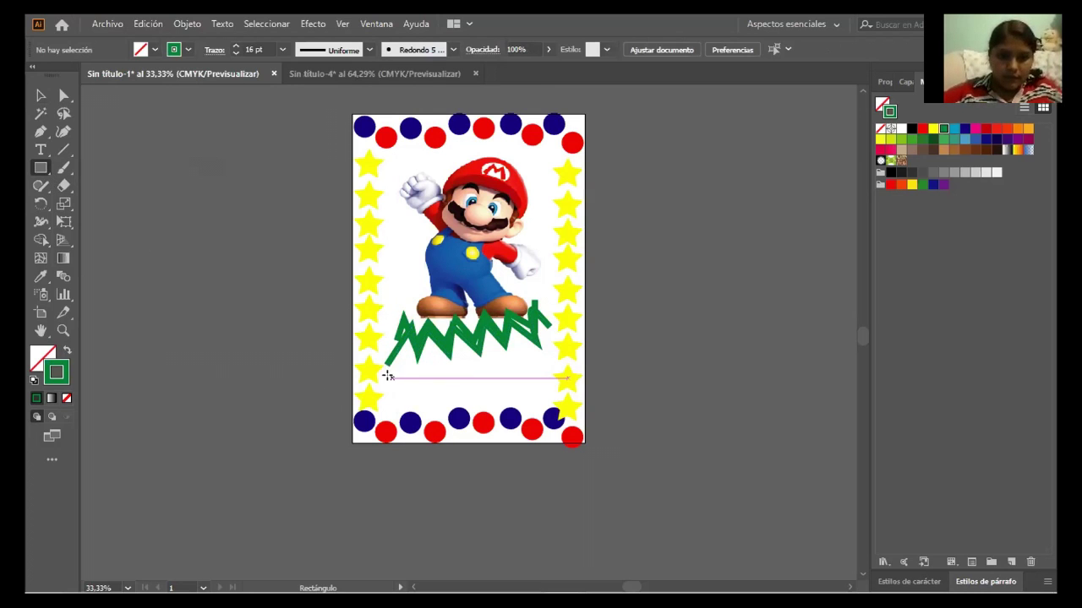
left_click_drag(394, 370, 545, 398)
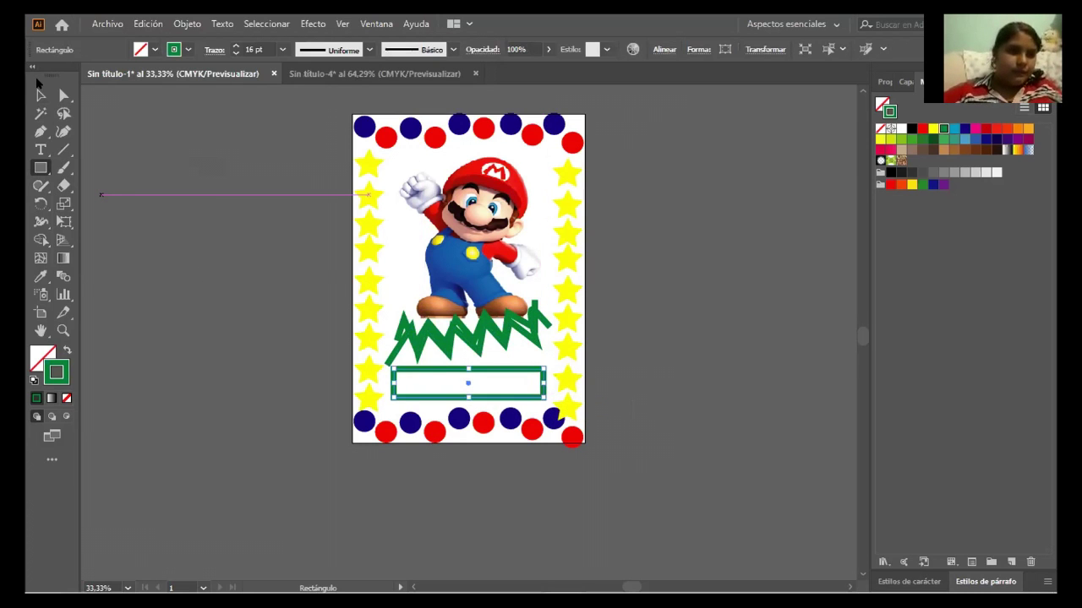
- Give the rectangle a 1 pt black outline
left_click(41, 96)
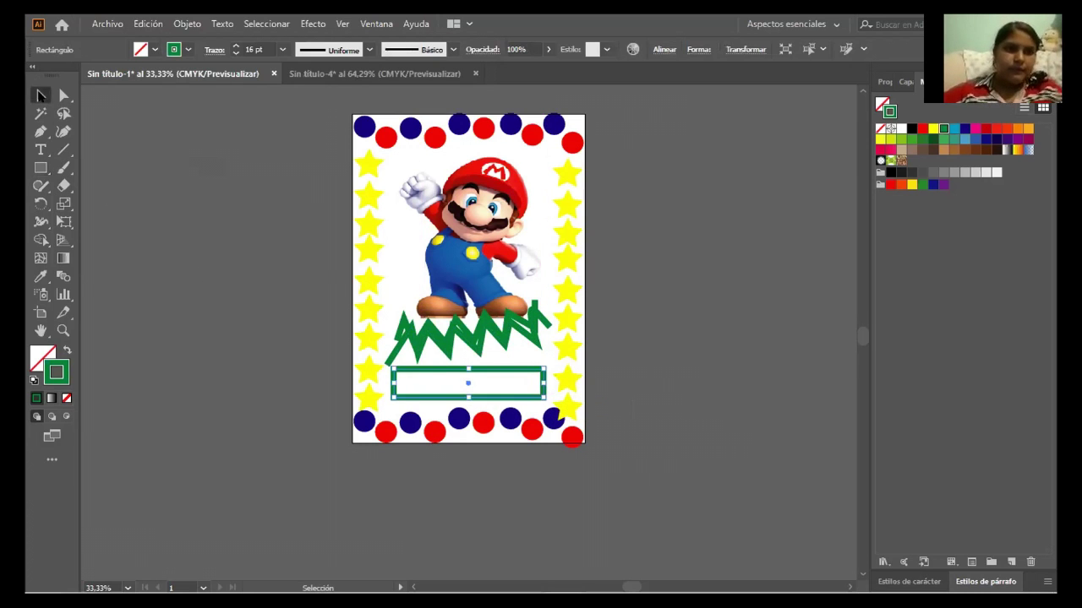
left_click(282, 49)
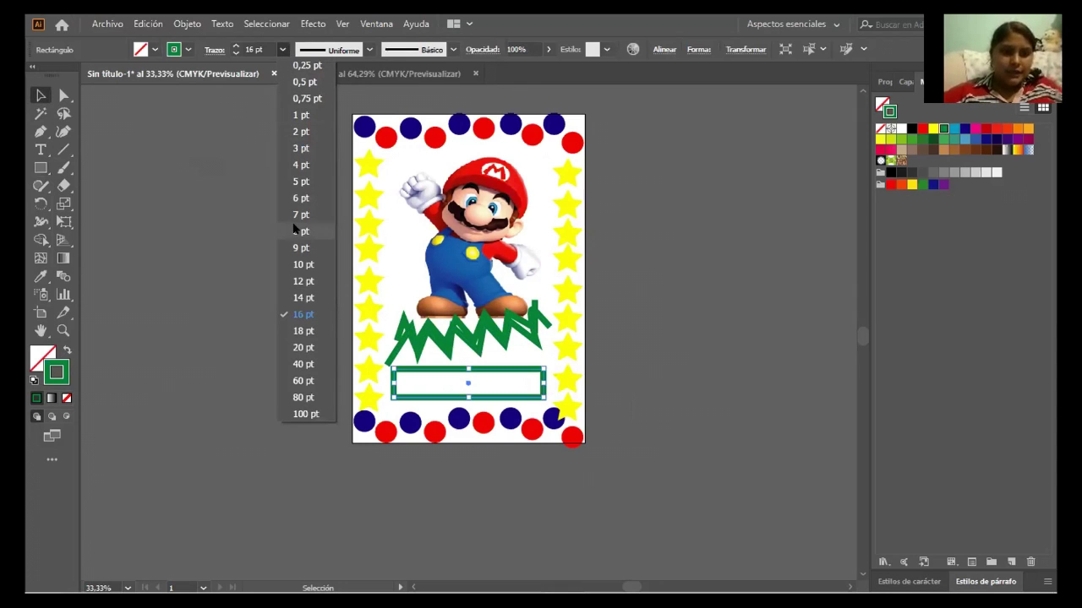
left_click(298, 115)
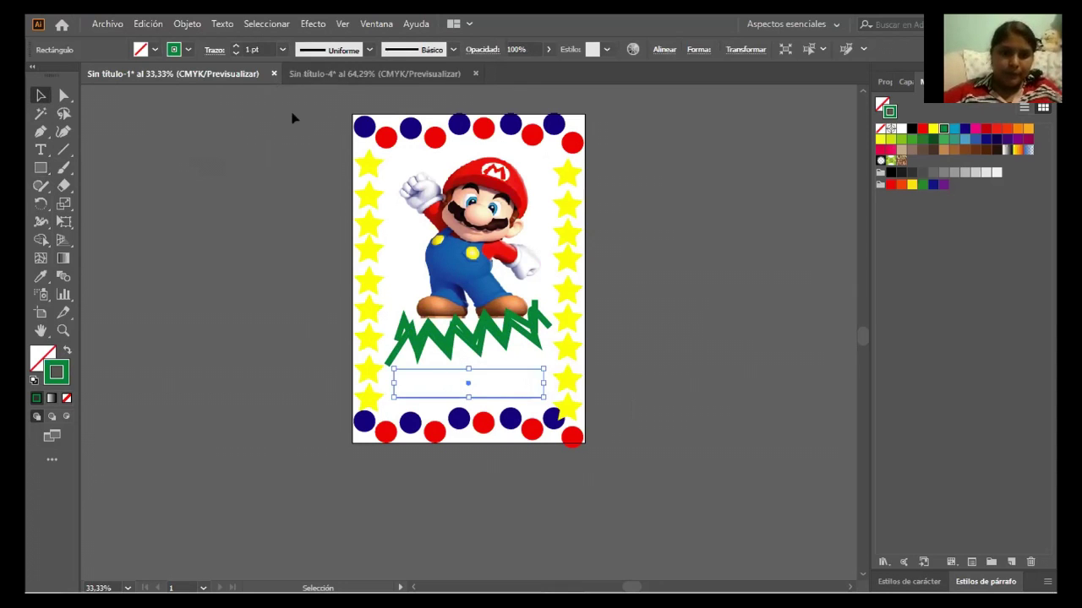
left_click(908, 129)
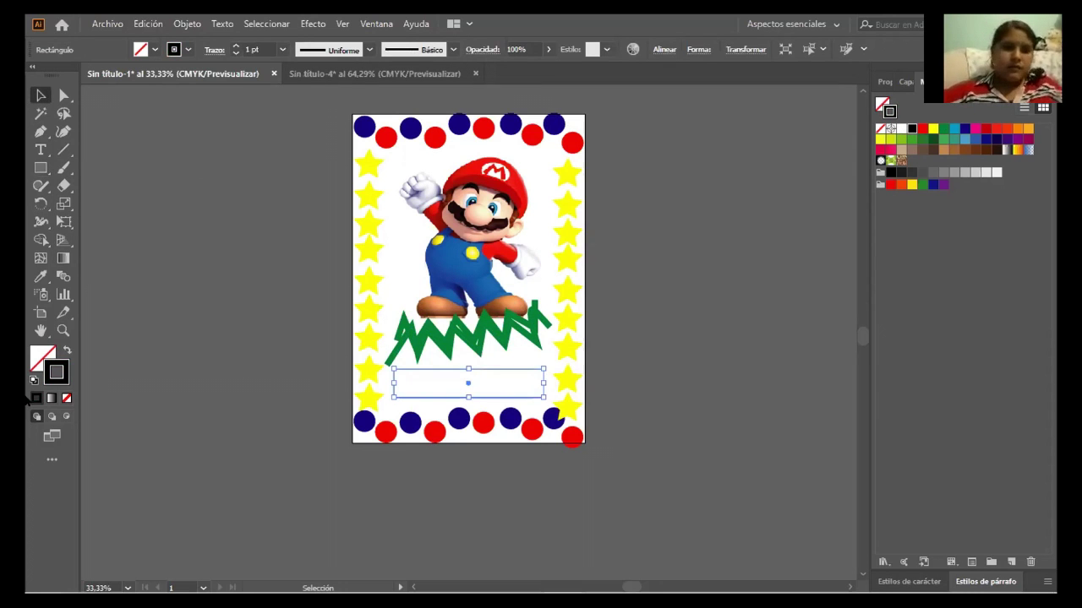
- Replace the rectangle's Lorem ipsum placeholder with the text 'SUPER MARIO'
left_click(40, 150)
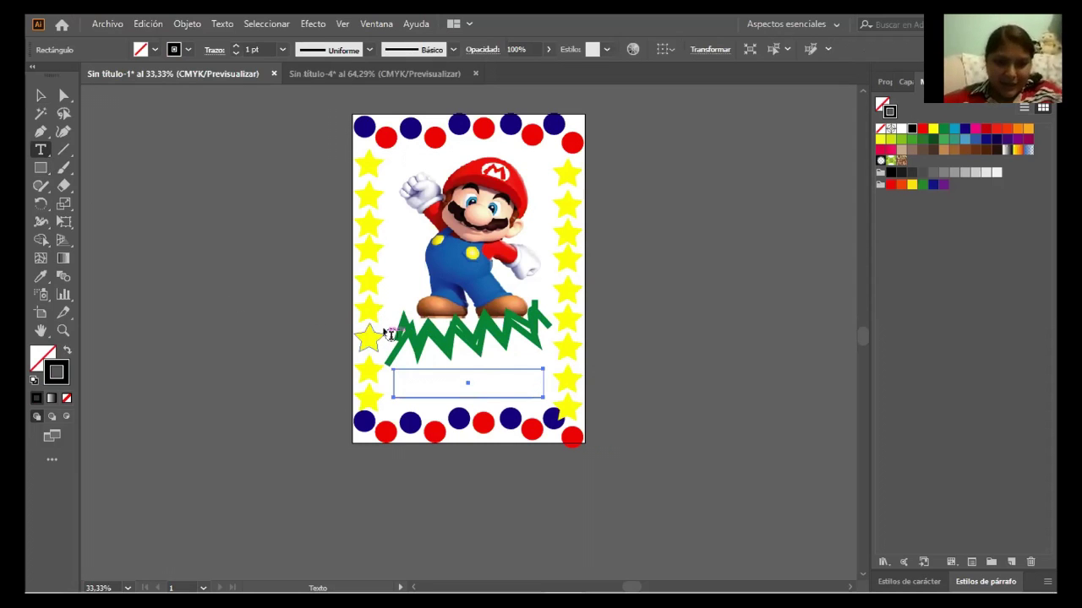
left_click(401, 379)
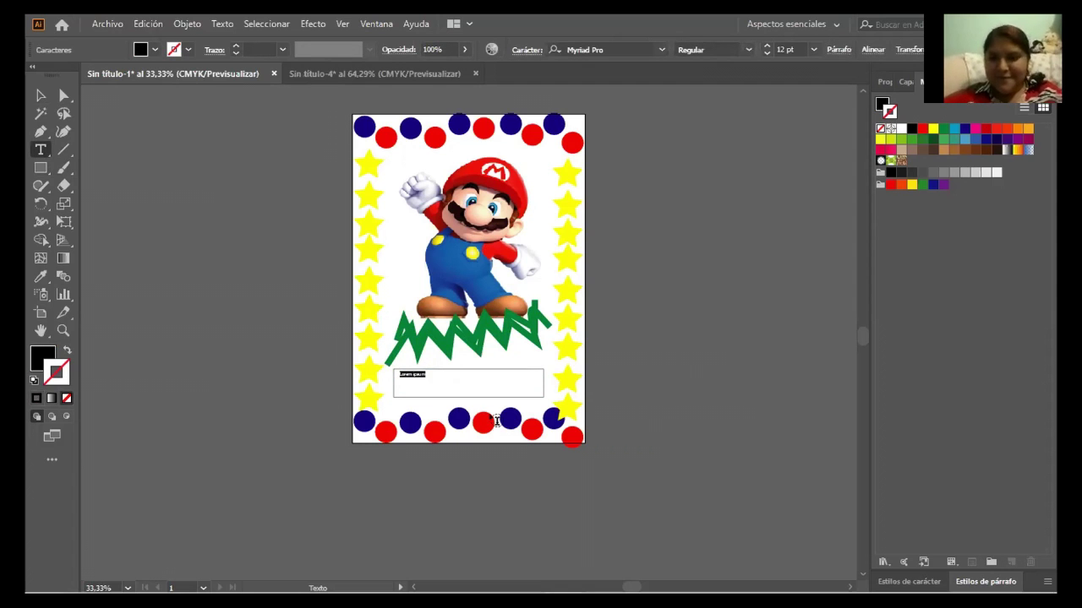
key("BackSpace")
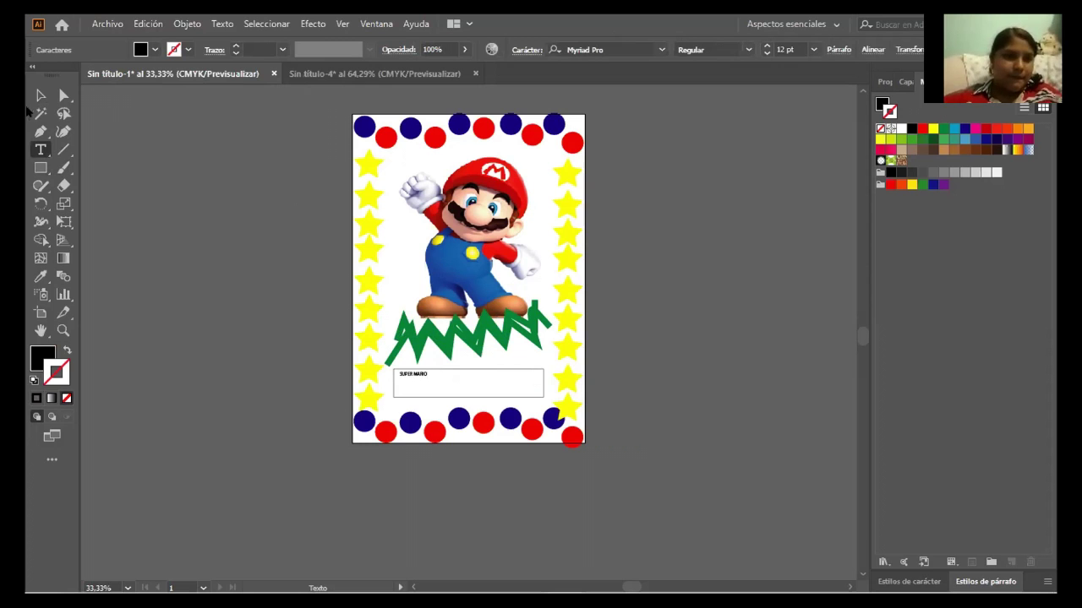
left_click(40, 95)
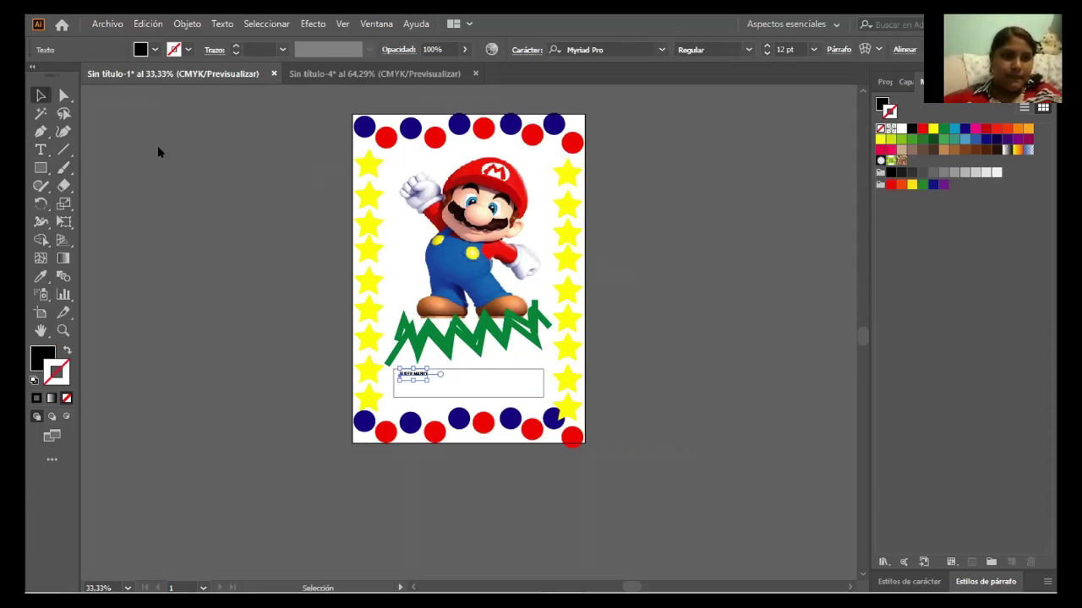
left_click(589, 267)
key("ctrl+plus")
key("ctrl+plus")
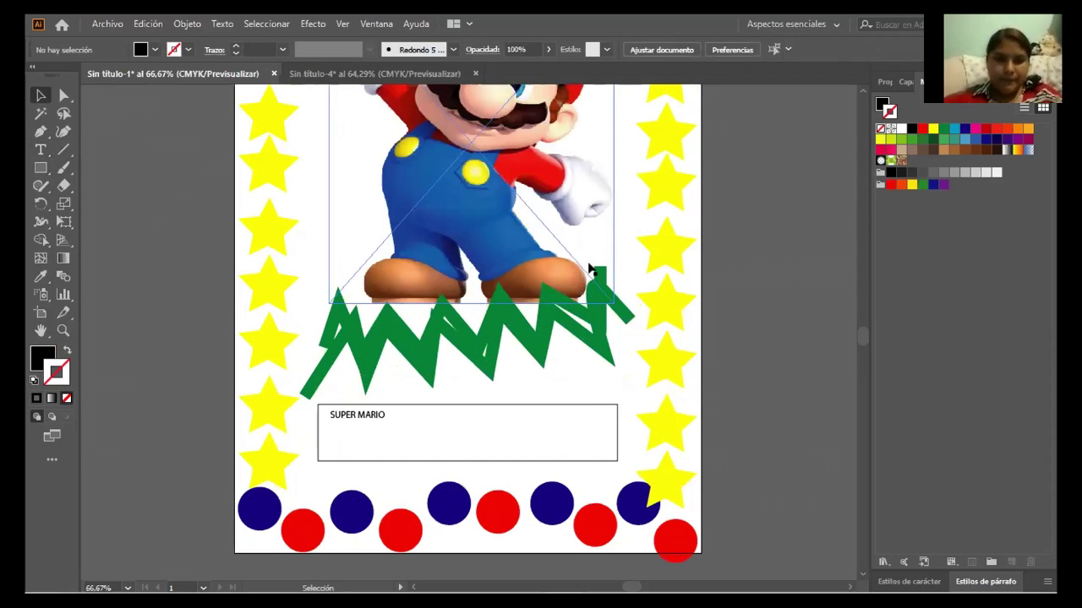
- Preview fonts on the SUPER MARIO text and apply Bernard MT Condensed
left_click(380, 413)
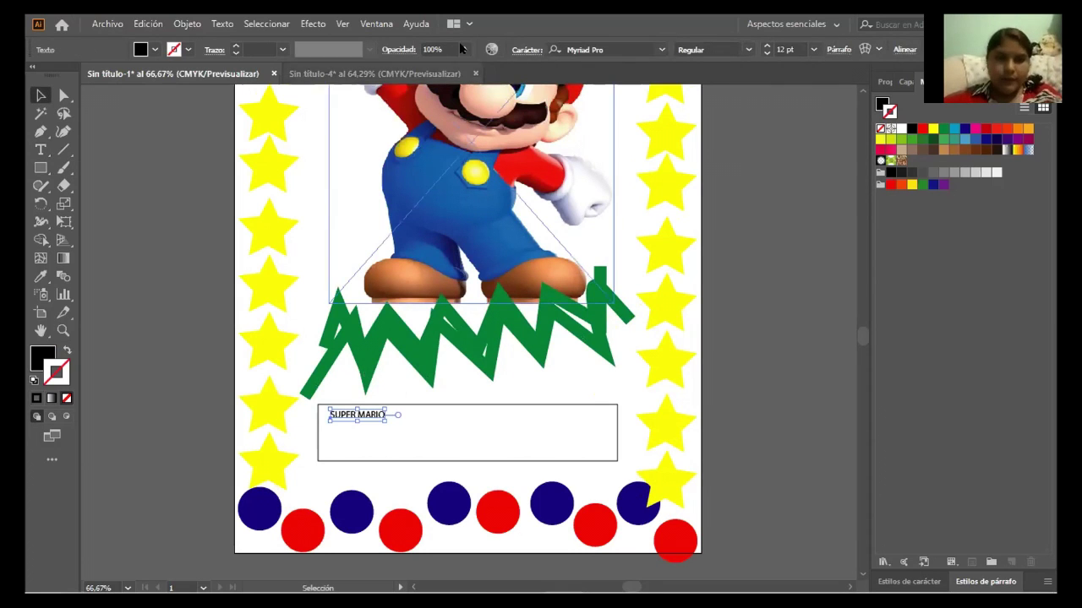
left_click(659, 45)
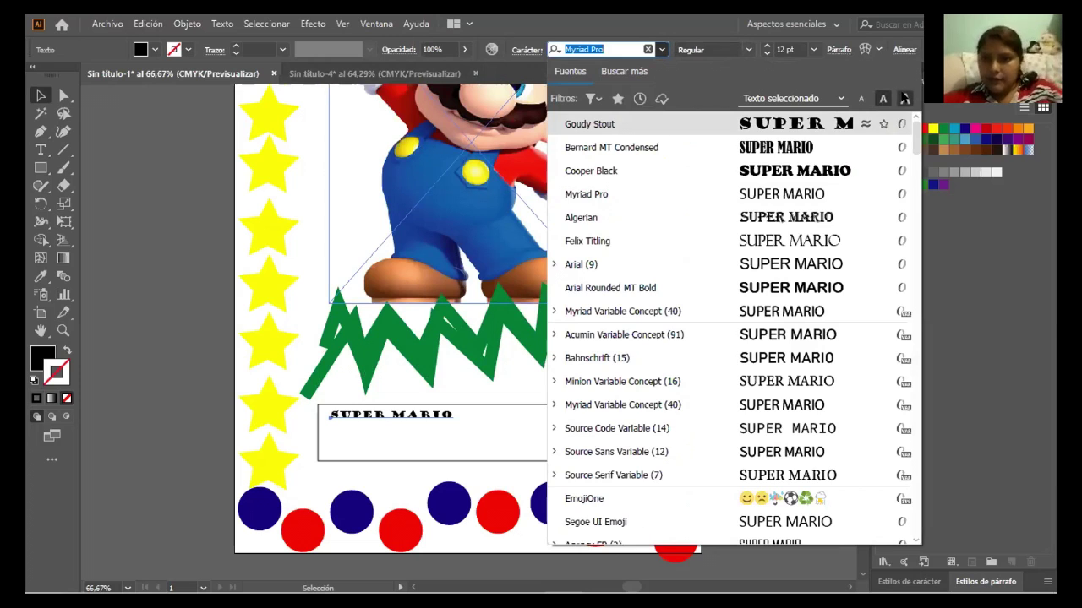
left_click(905, 99)
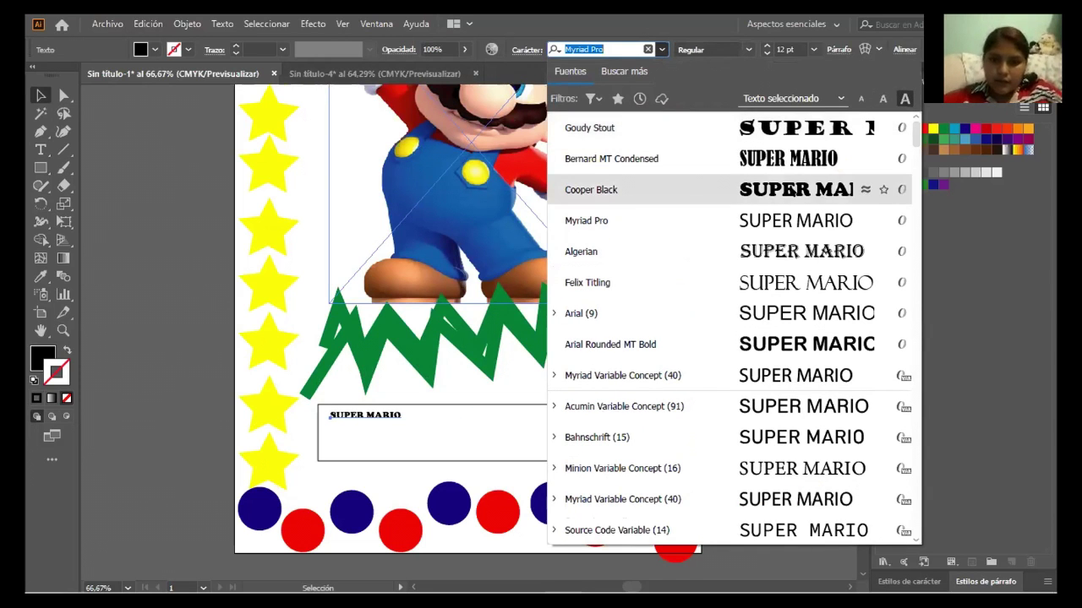
key("Down")
key("Down")
key("Down")
key("Down")
key("Down")
key("Down")
key("Down")
key("Down")
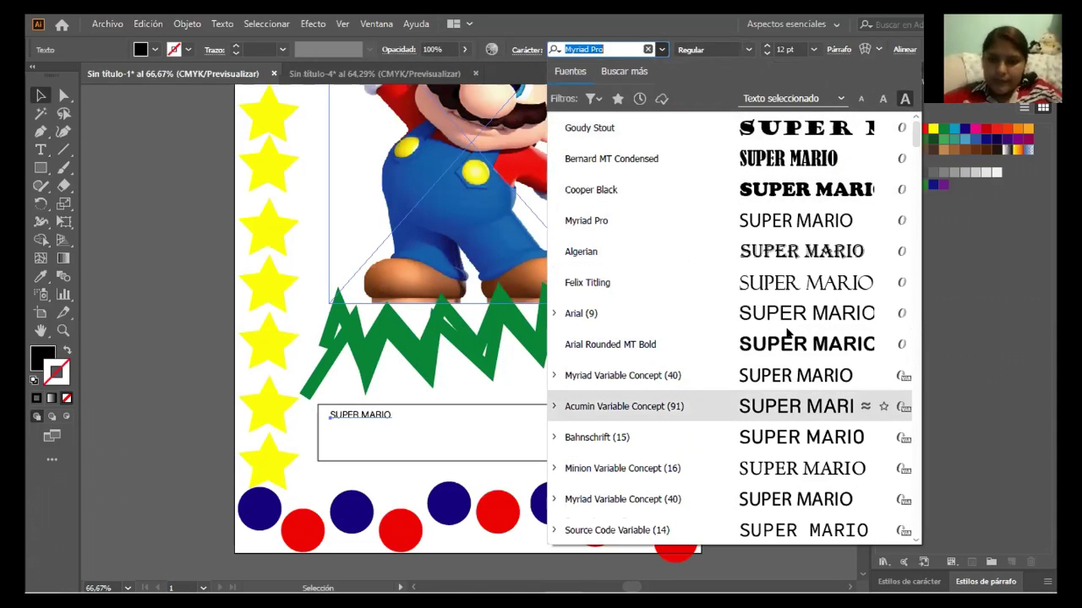
key("Down")
key("Down")
key("Down")
key("Down")
key("Down")
key("Down")
key("Down")
key("Down")
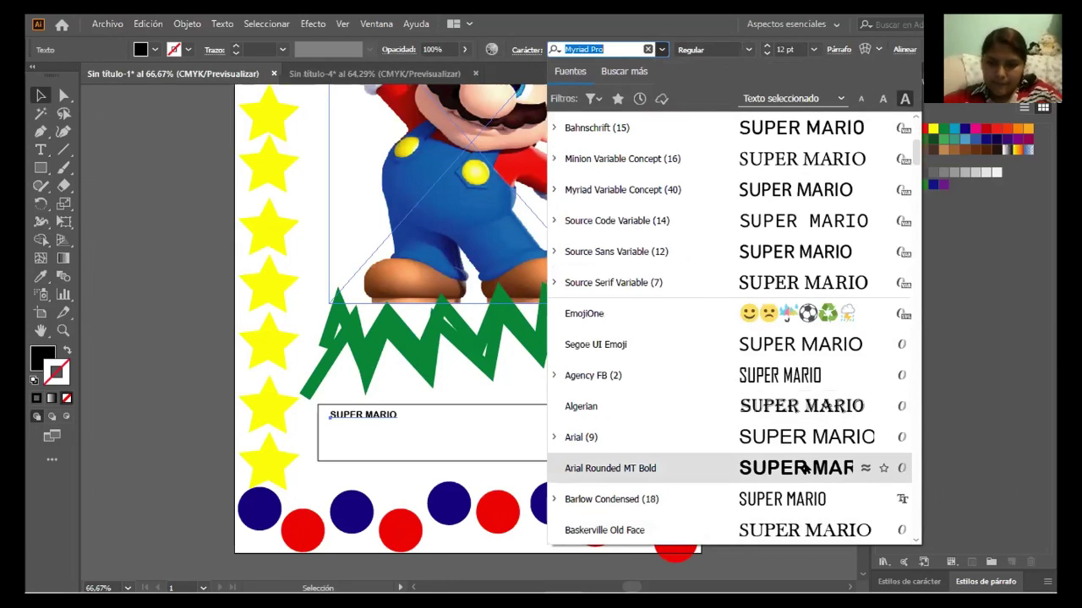
key("Down")
key("Down")
key("Down")
key("Down")
key("Down")
key("Down")
key("Down")
key("Down")
key("Down")
key("Down")
key("Down")
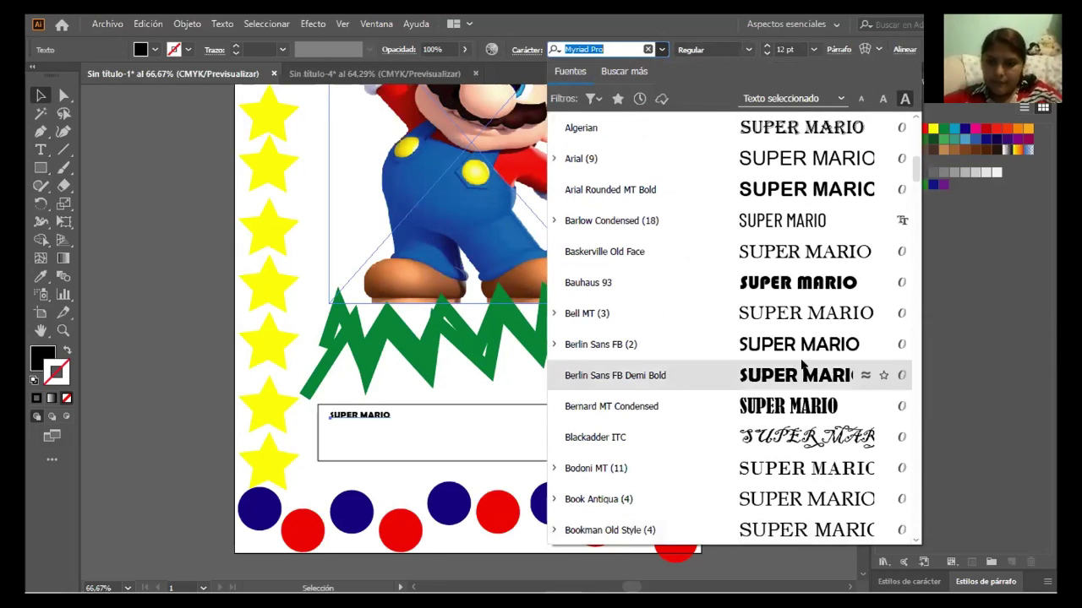
left_click(814, 397)
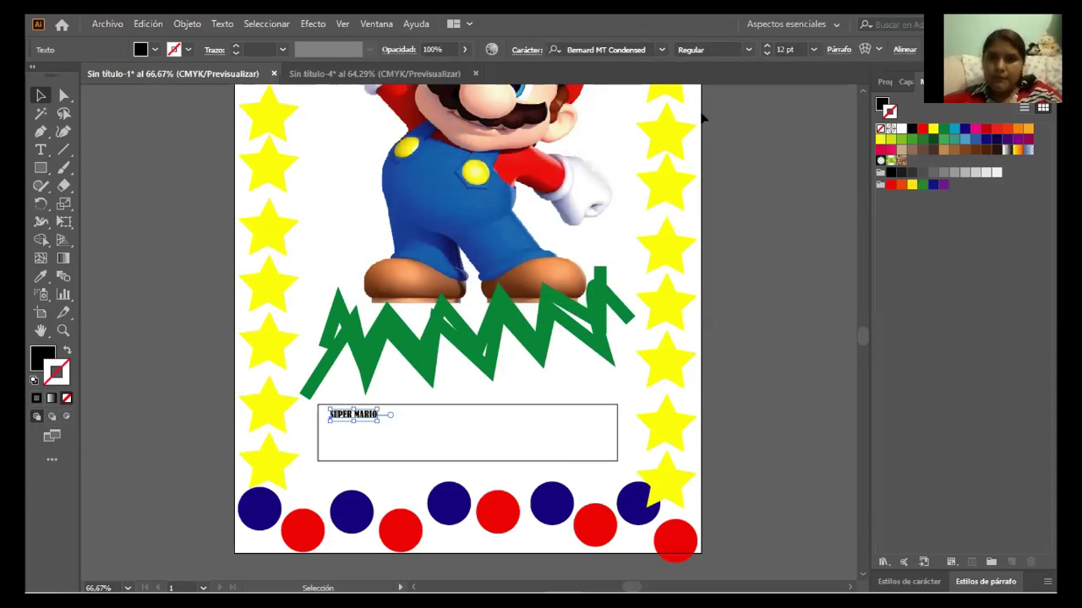
- Change the SUPER MARIO font to Broadway
left_click(662, 50)
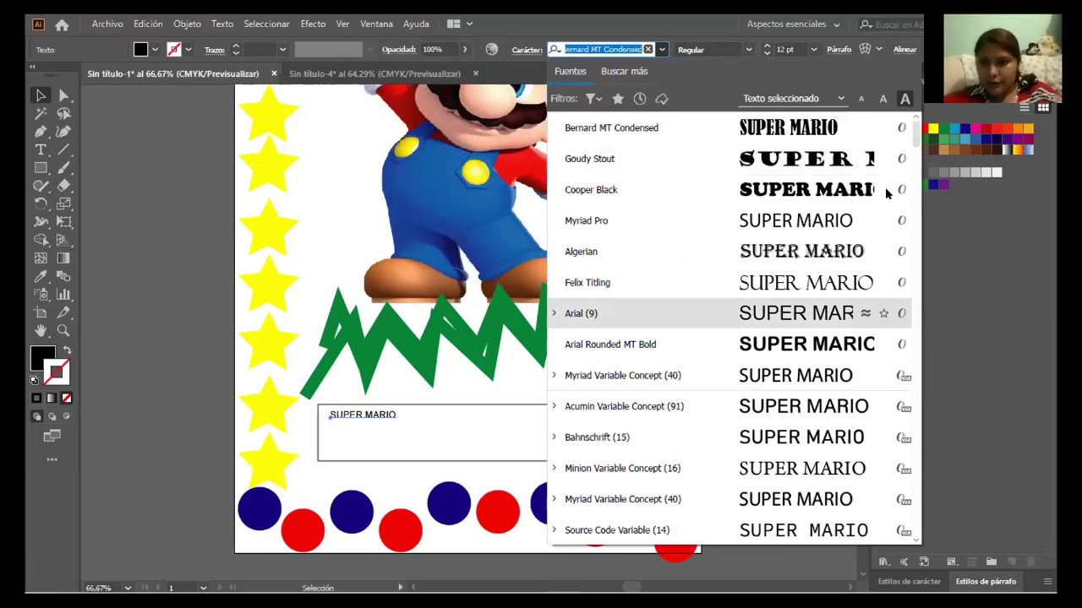
left_click_drag(914, 140, 914, 193)
scroll(839, 155, "down", 5)
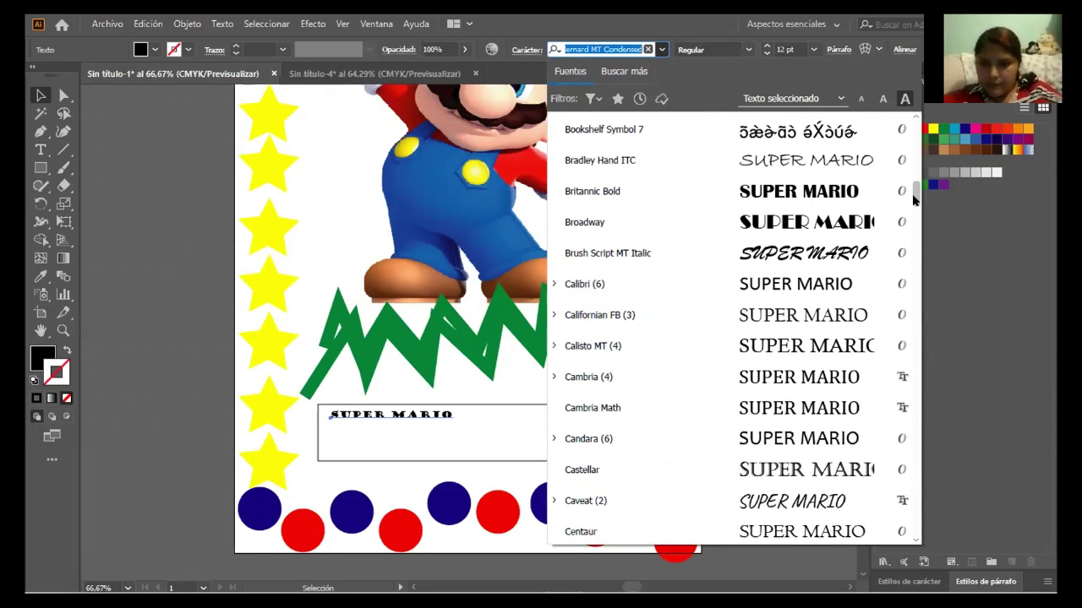
left_click(837, 147)
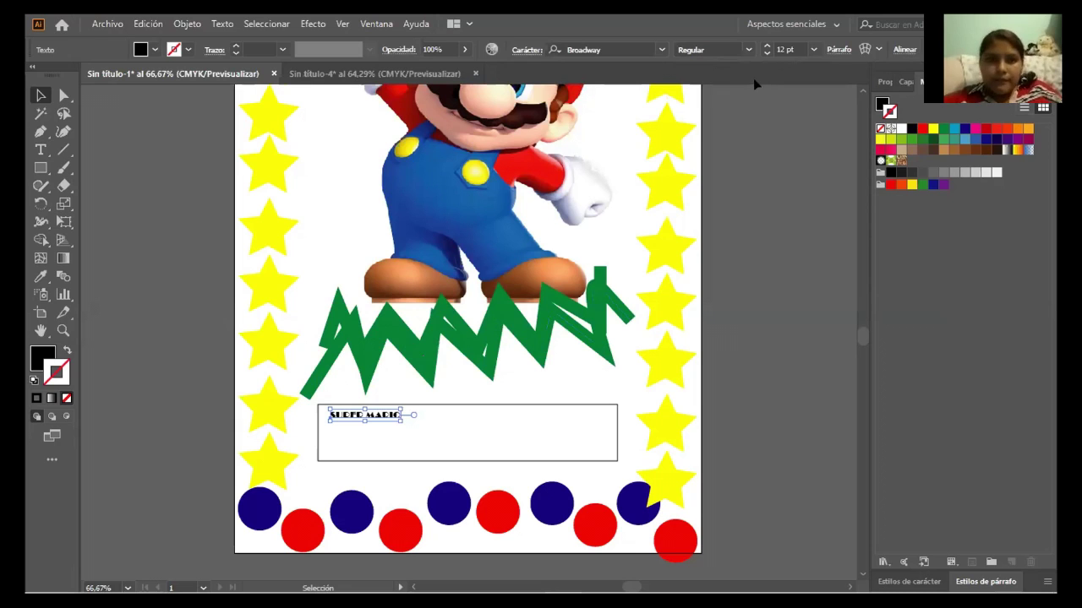
- Set SUPER MARIO to 48 pt and move it down into the rectangle
left_click(904, 82)
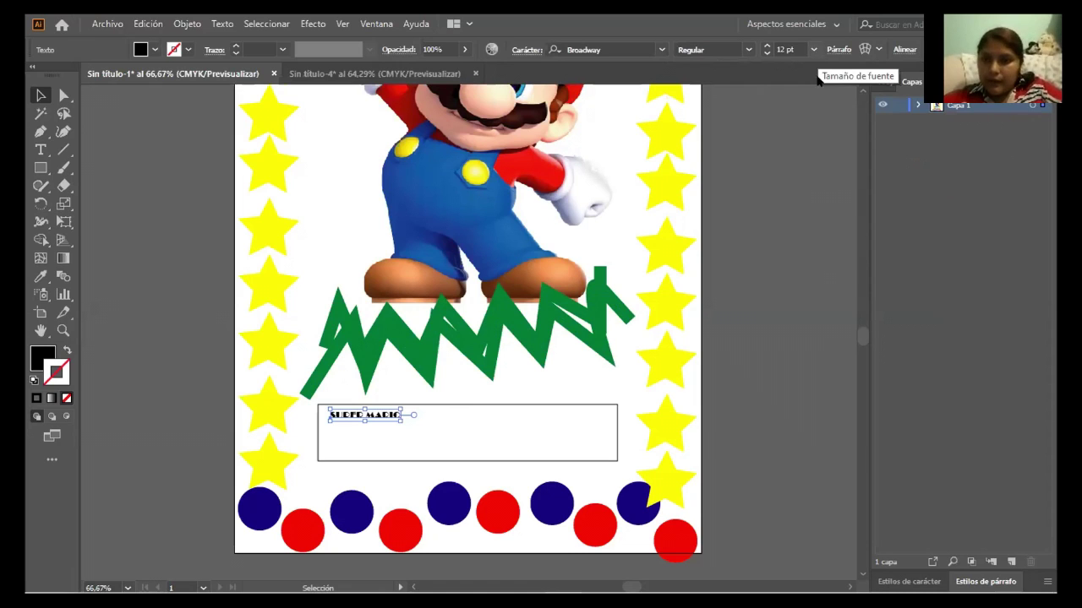
left_click(814, 49)
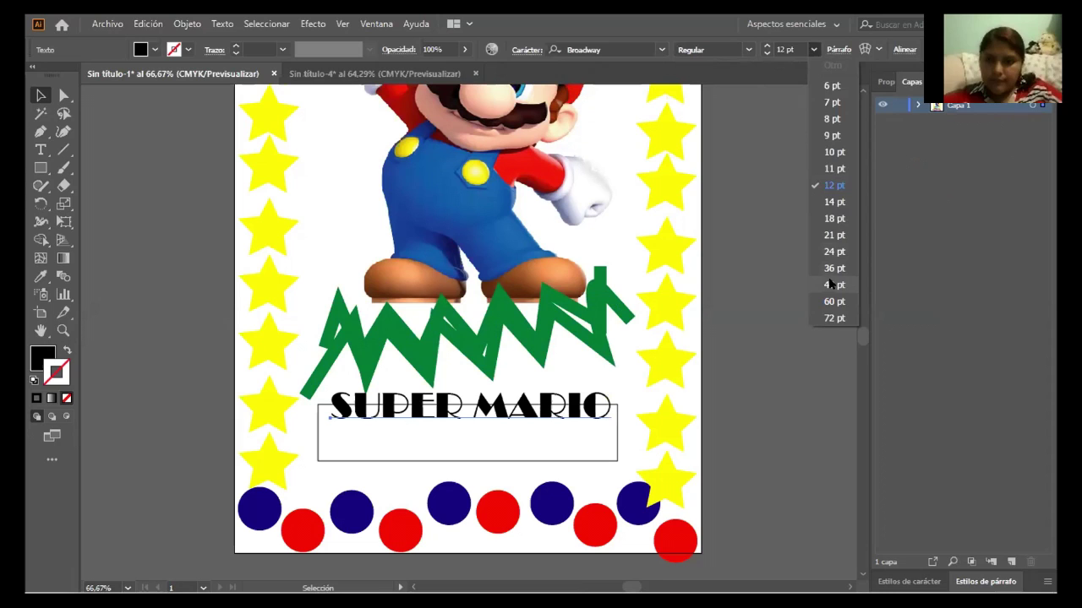
left_click(832, 285)
left_click_drag(496, 418, 507, 442)
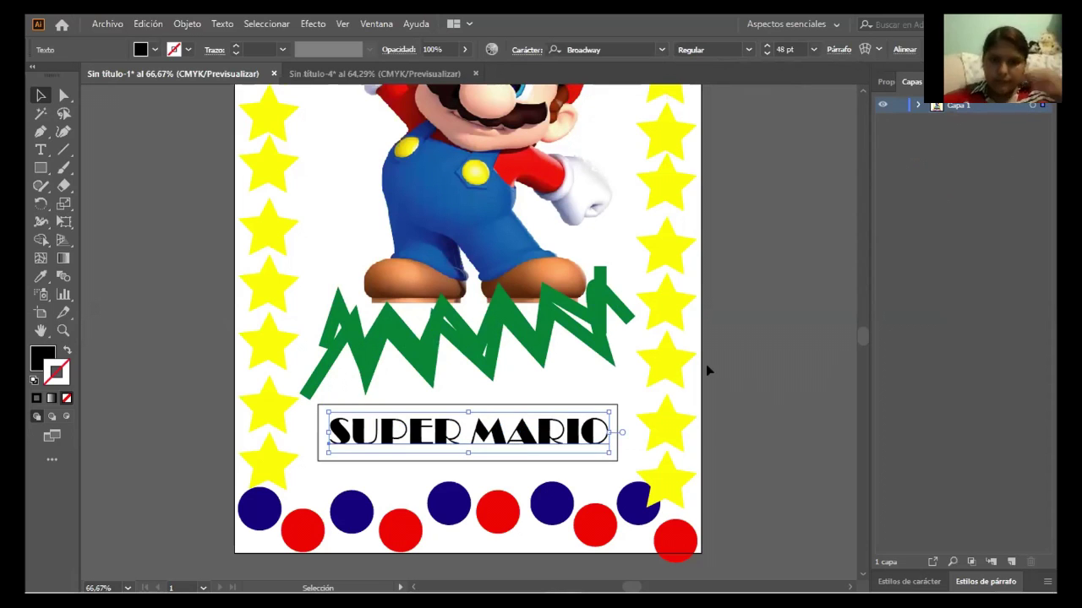
left_click(884, 82)
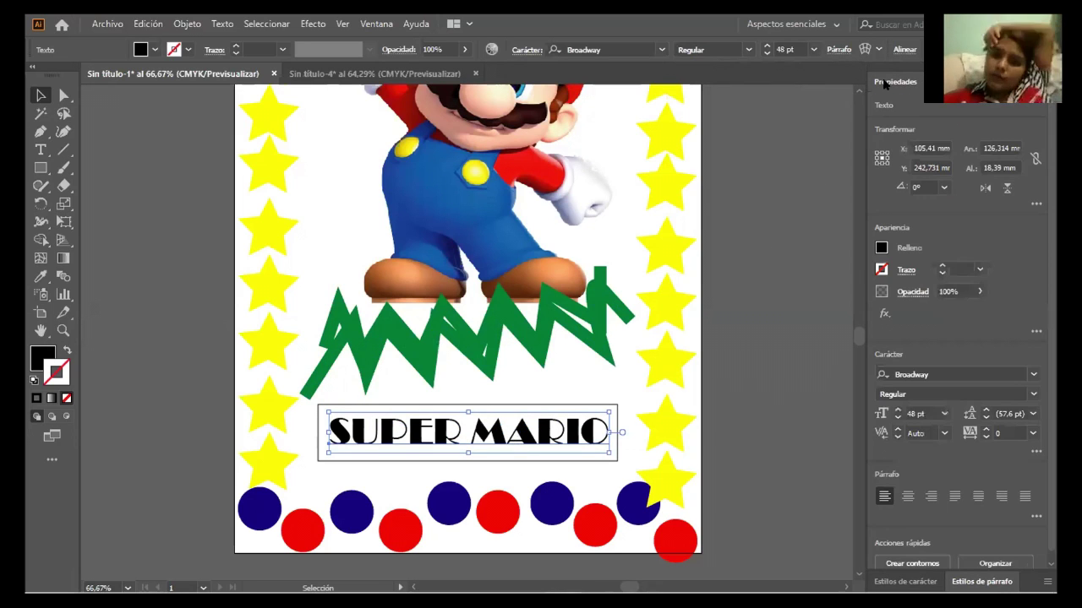
left_click(753, 297)
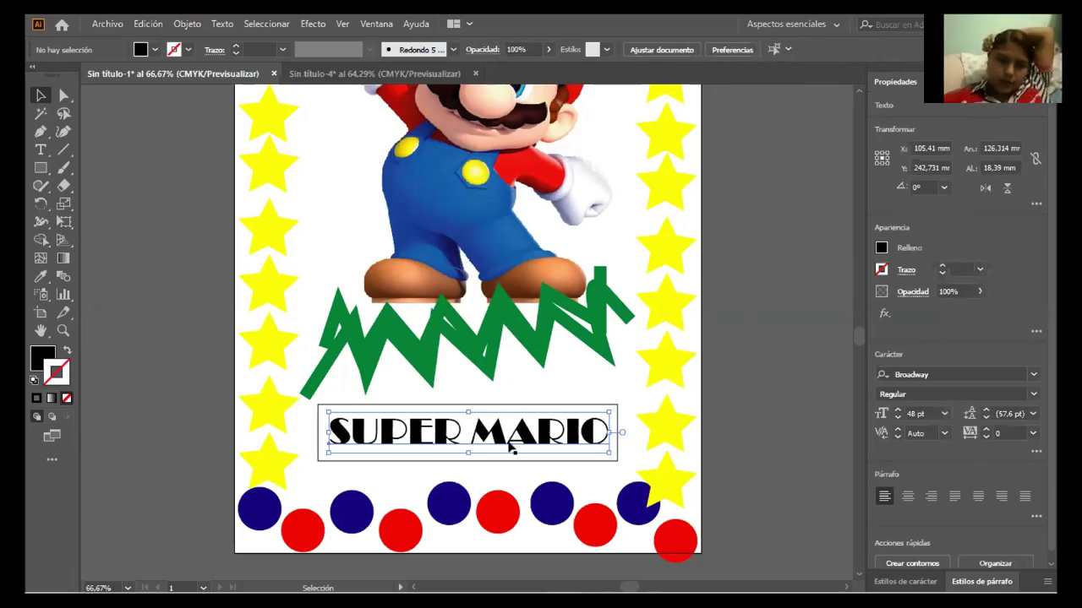
left_click(469, 403)
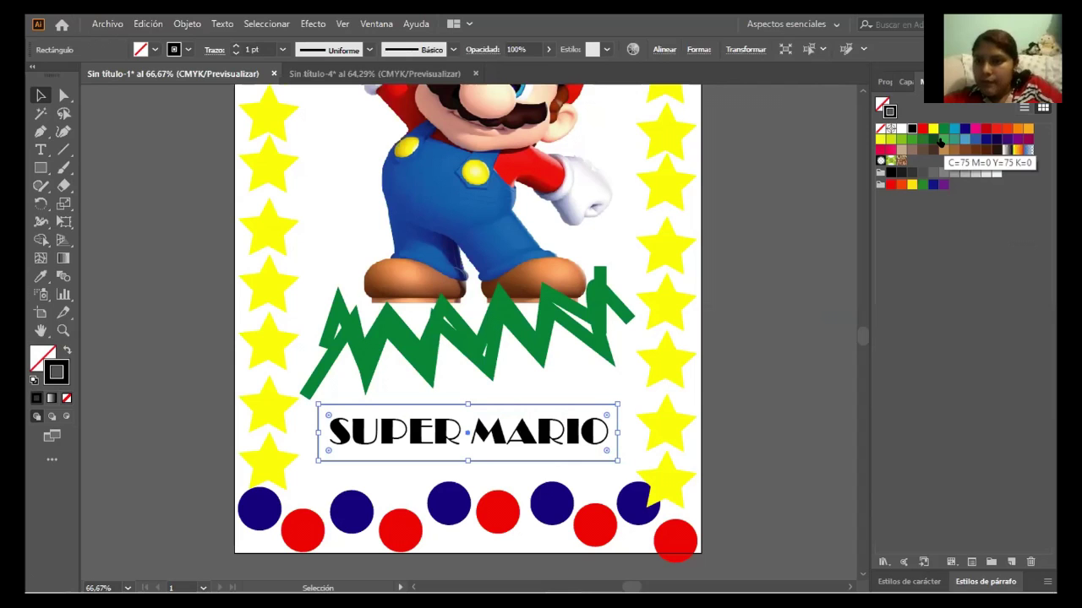
- Make the rectangle solid green with no outline
left_click(943, 139)
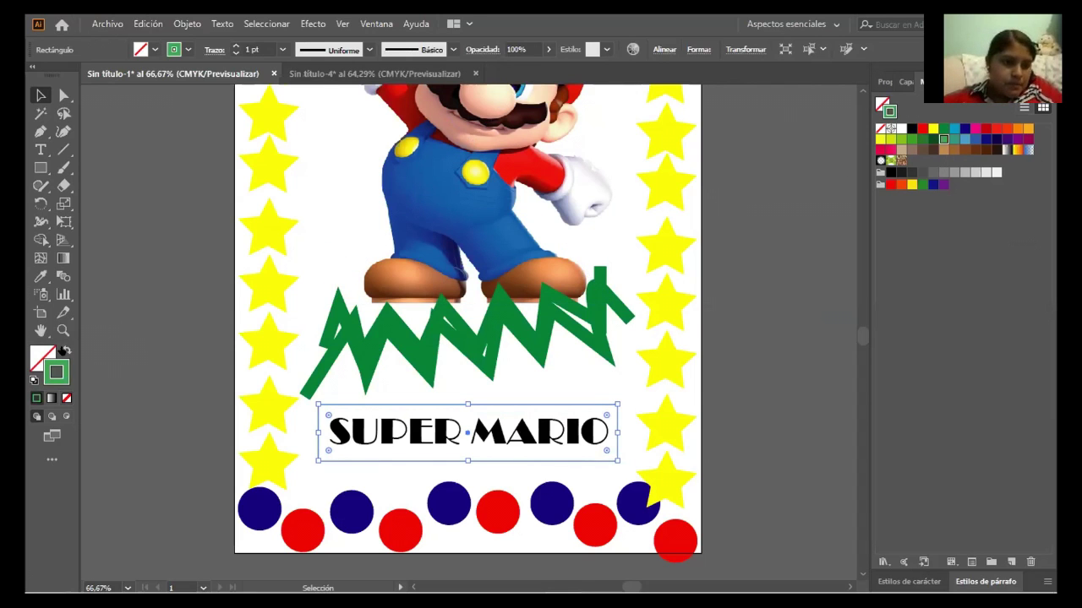
left_click(64, 349)
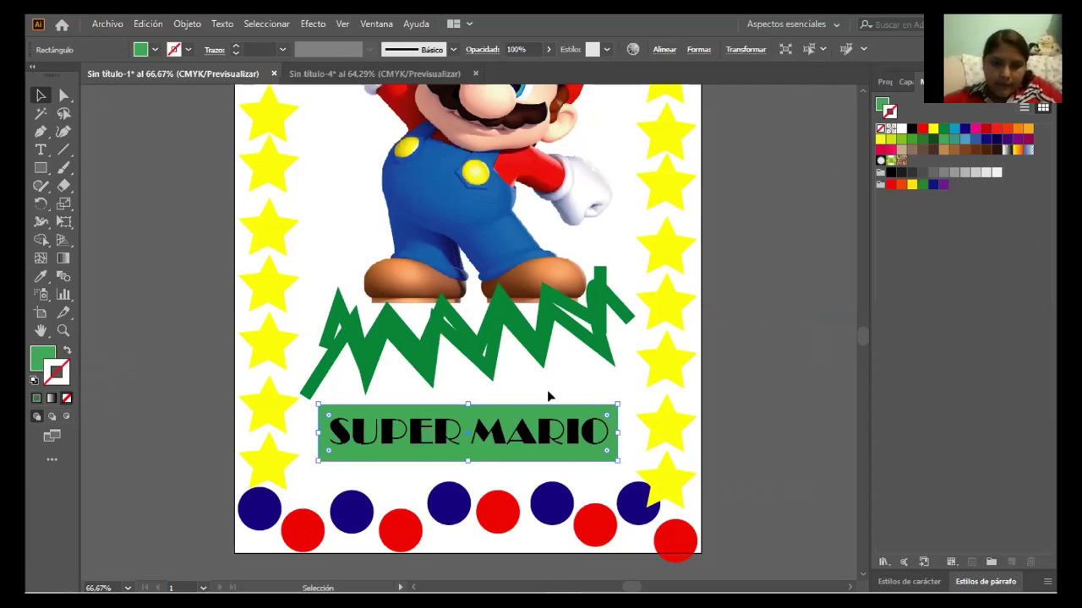
left_click(784, 403)
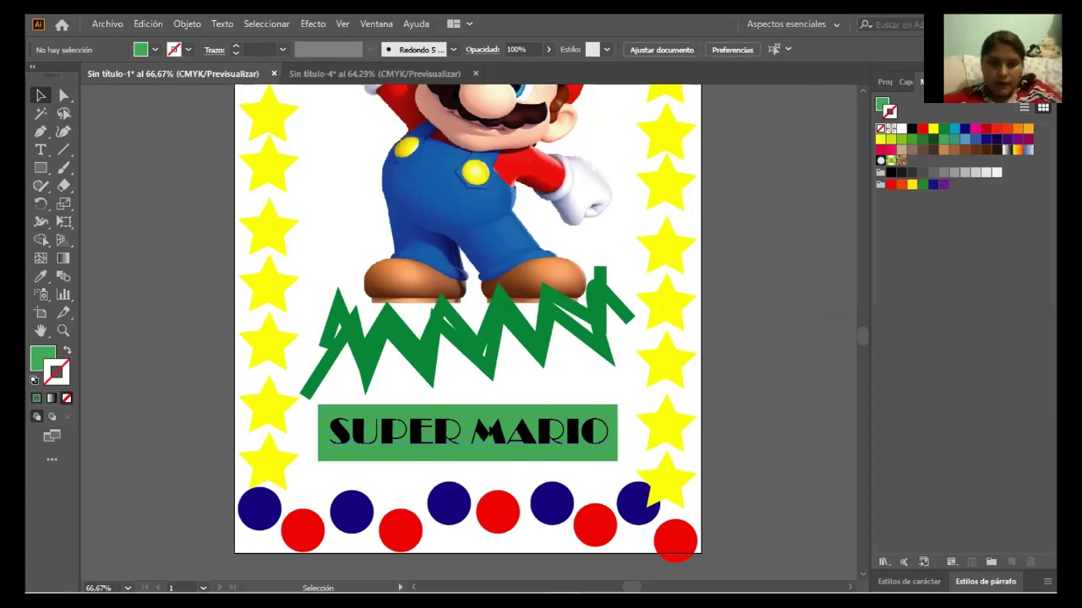
- Fill the SUPER MARIO lettering dark blue and remove its outline
left_click(487, 417)
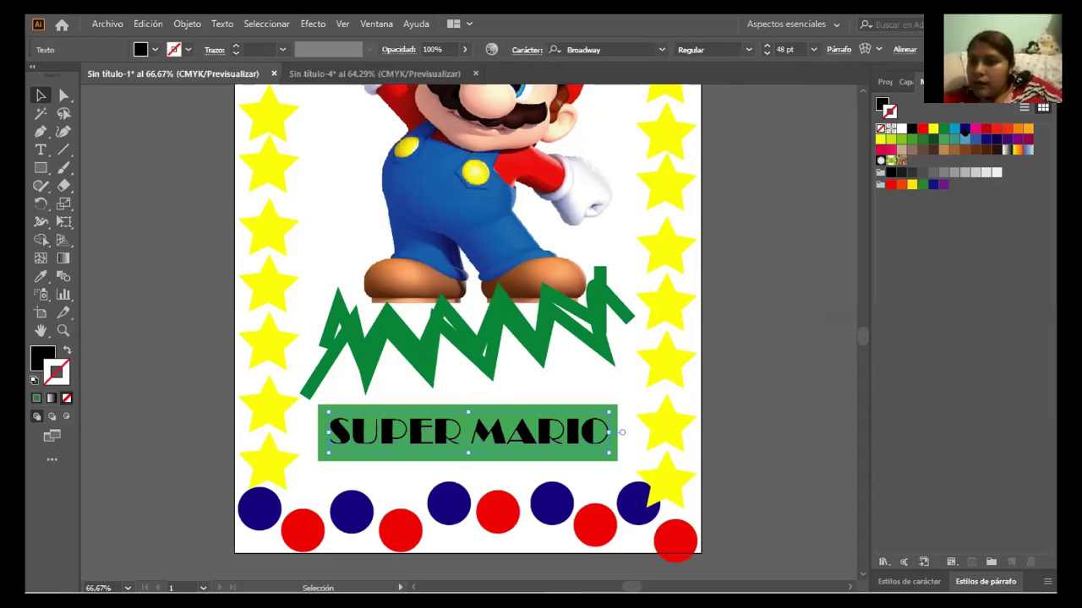
left_click(985, 140)
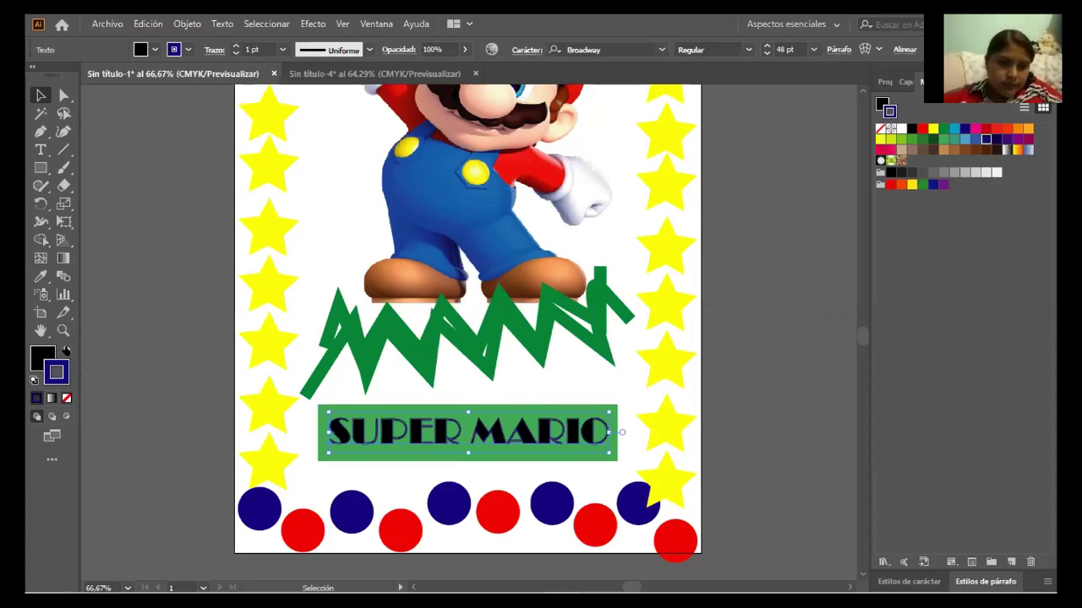
left_click(66, 351)
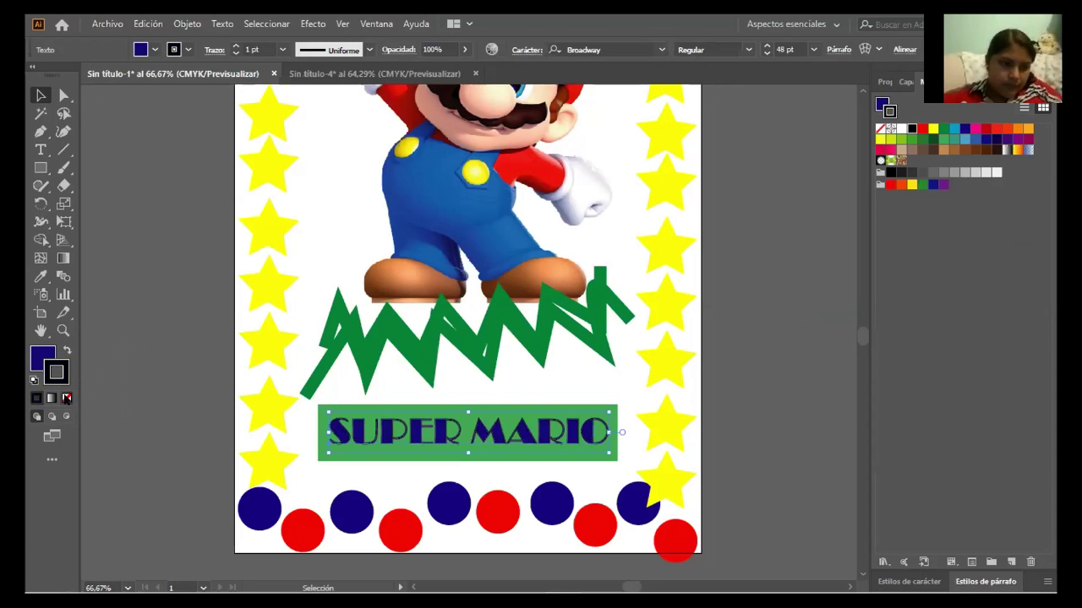
left_click(67, 398)
left_click(440, 408)
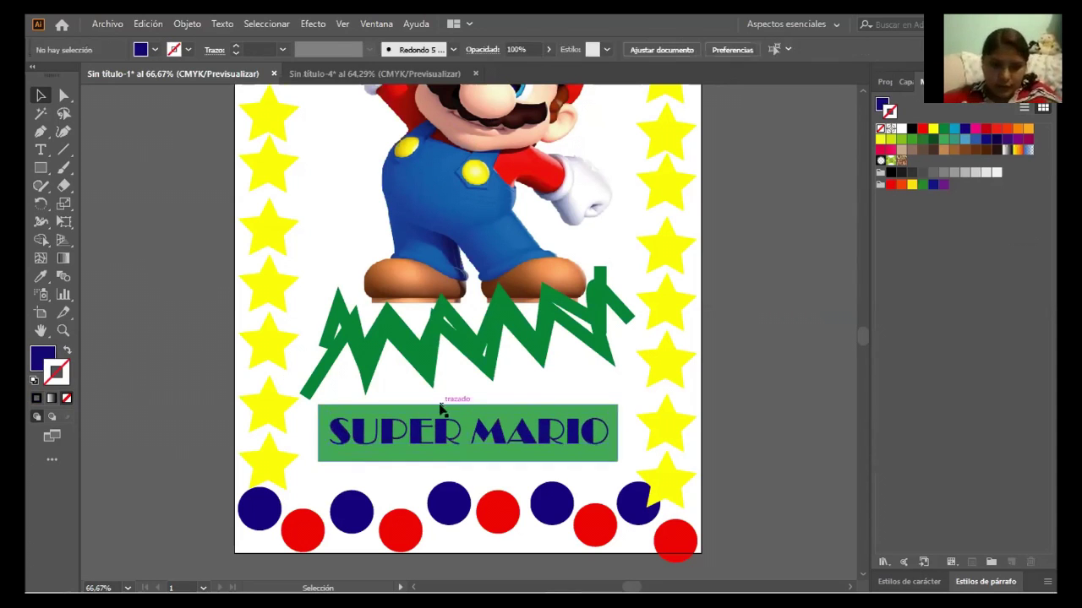
left_click(491, 418)
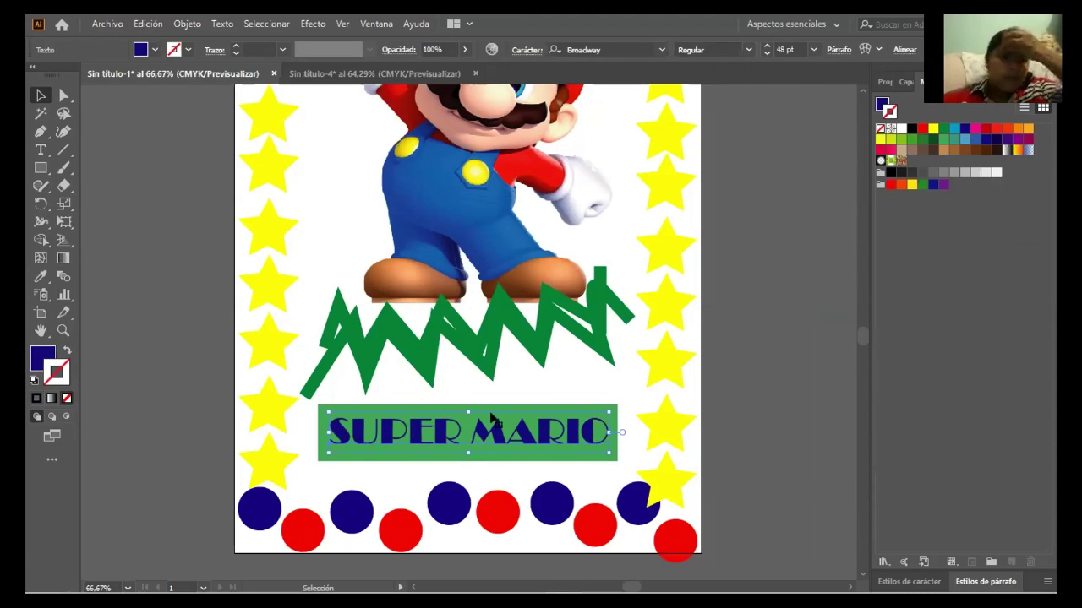
left_click(594, 384)
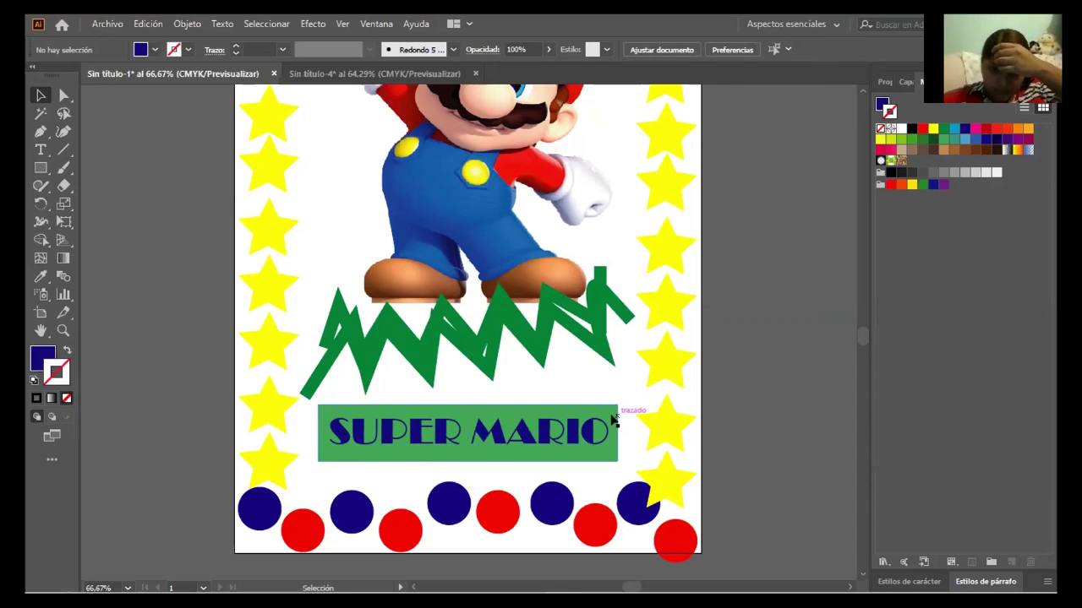
left_click(615, 410)
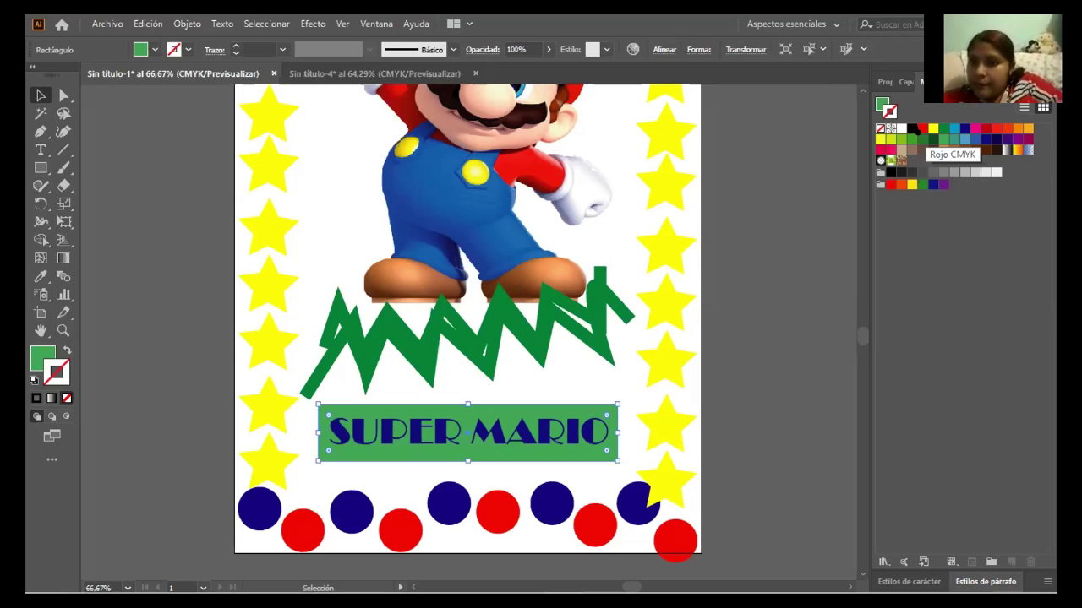
- Fill the title box light salmon from the Color panel spectrum, with no outline
left_click(922, 129)
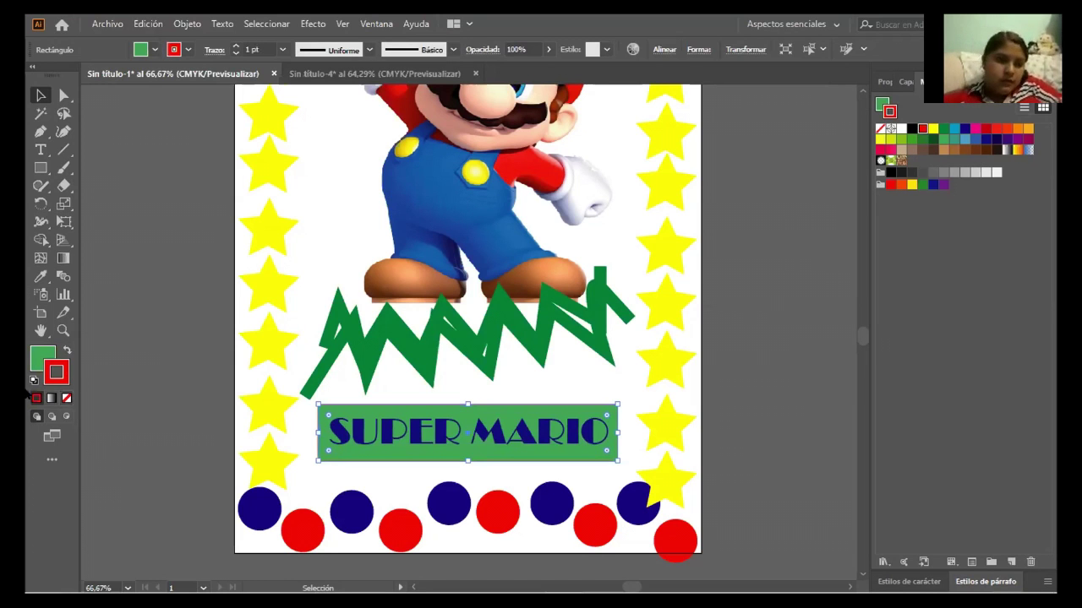
left_click(63, 347)
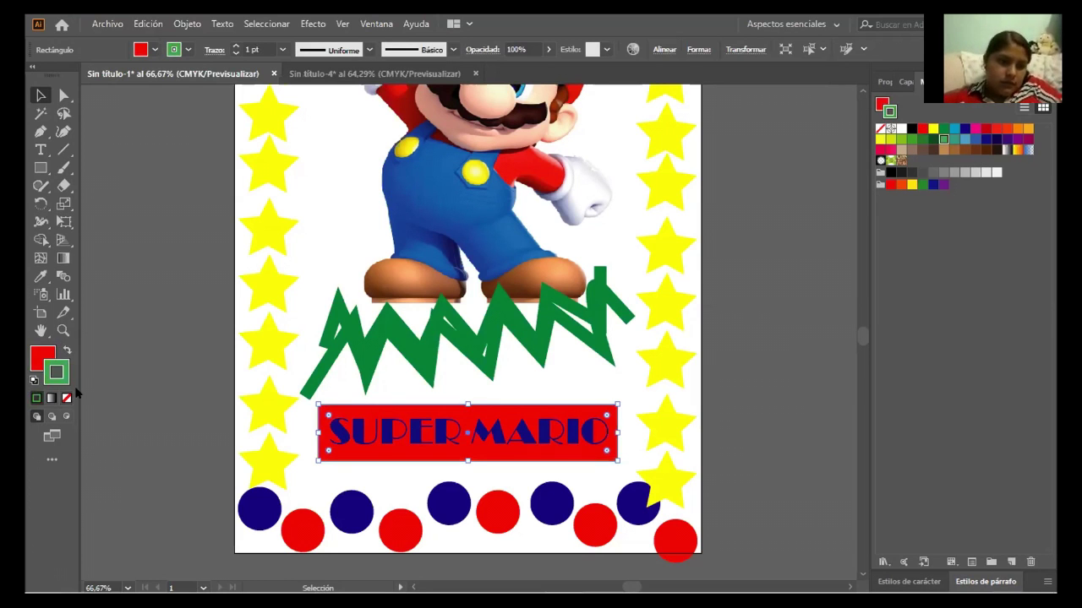
left_click(67, 397)
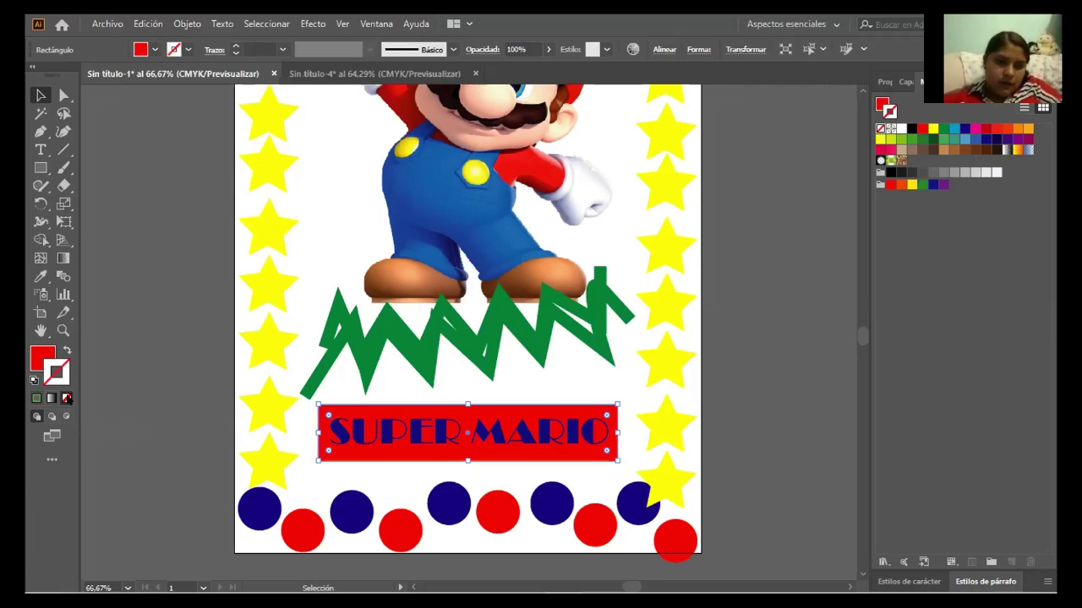
left_click(41, 352)
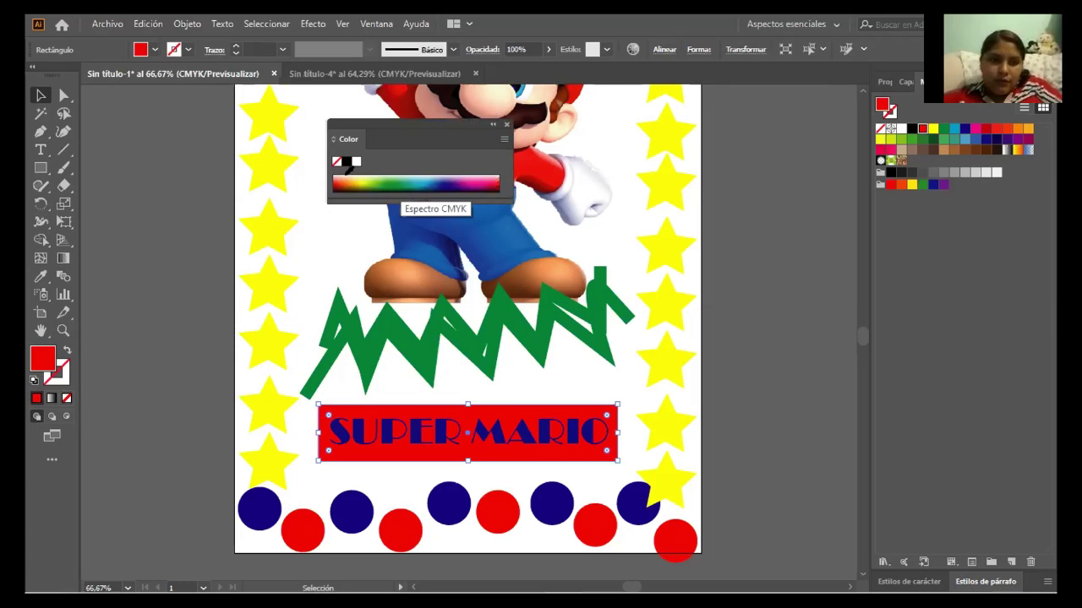
left_click(343, 179)
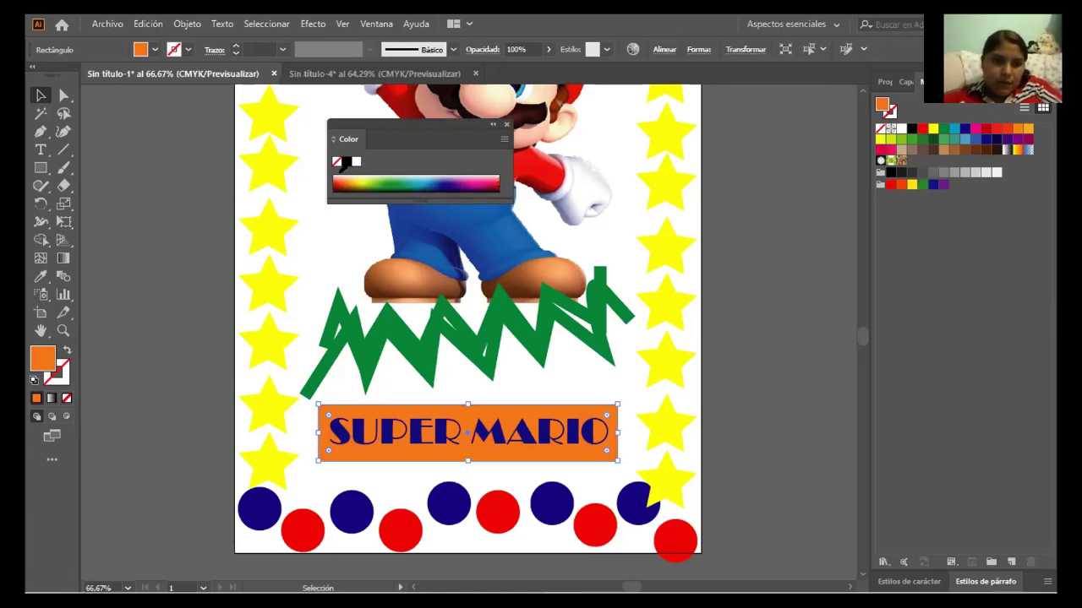
left_click(336, 178)
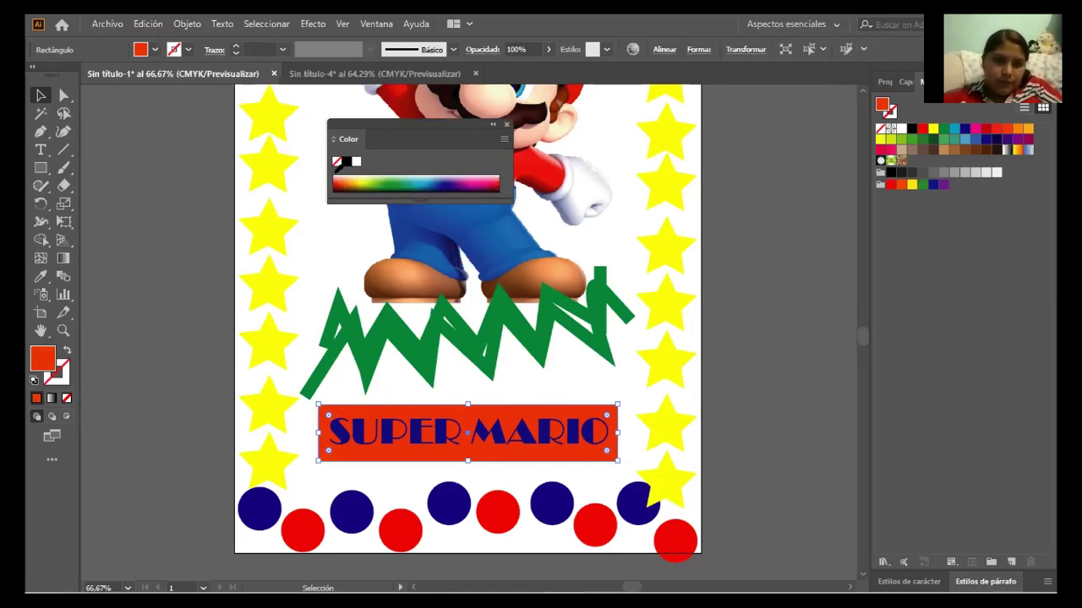
left_click(336, 182)
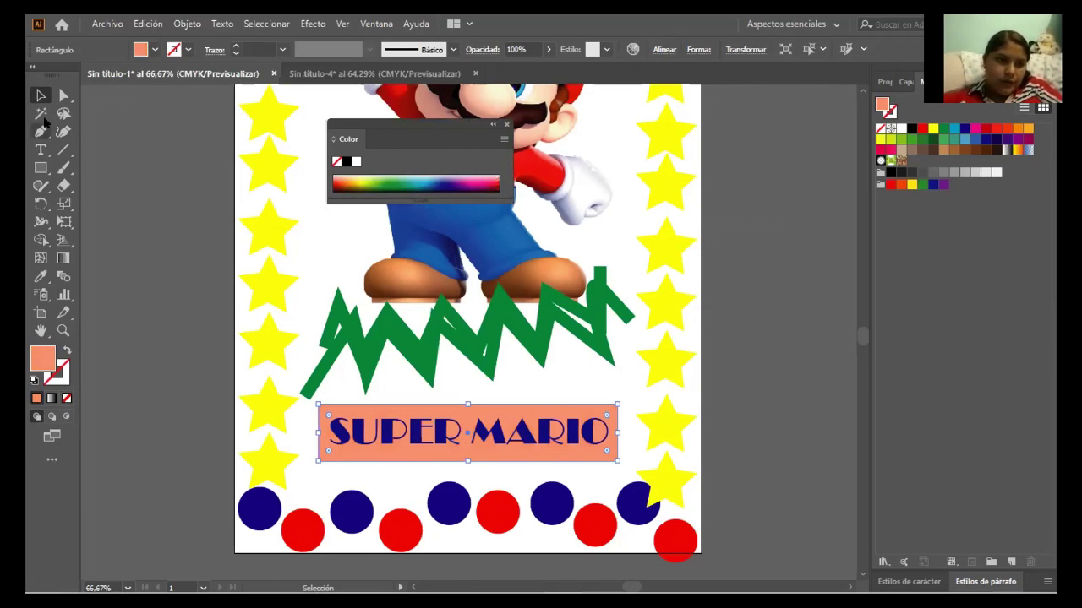
left_click(234, 297)
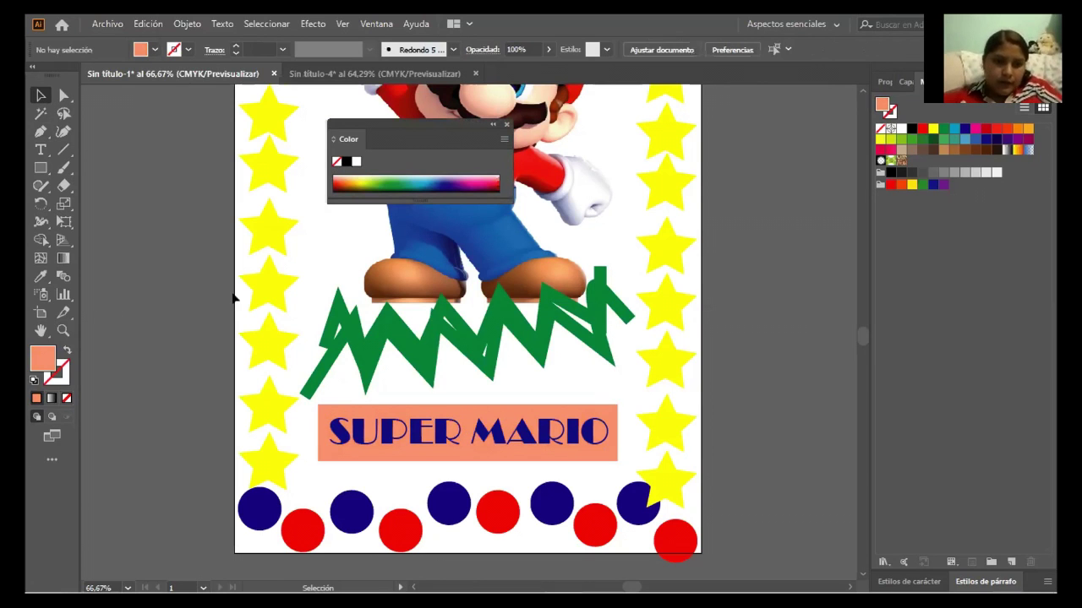
- Shift both green zigzag grass lines up and left so they interlock under Mario's feet
left_click_drag(596, 340, 602, 356)
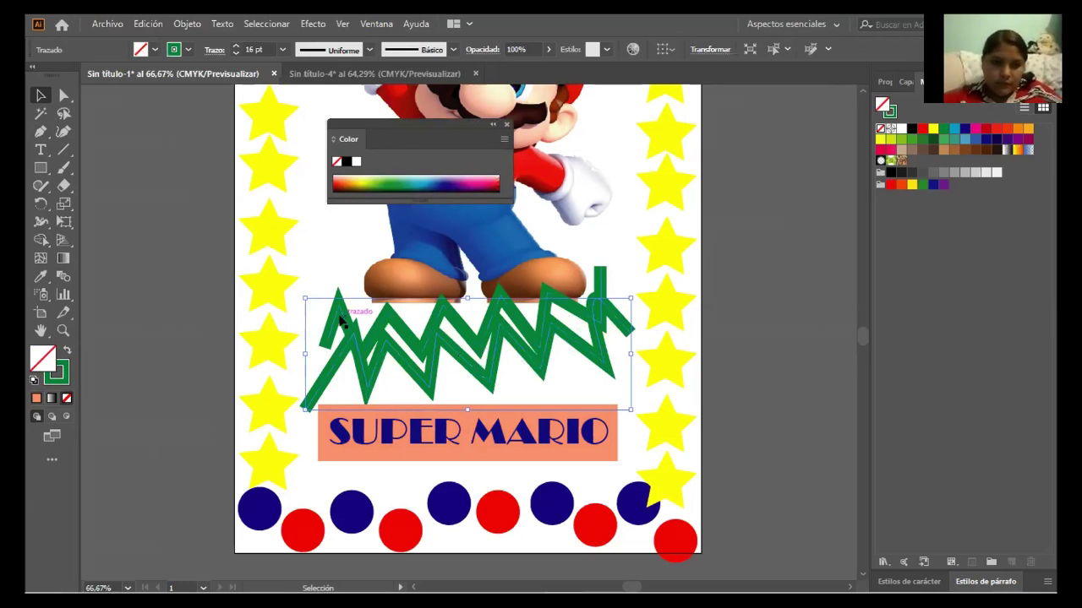
left_click_drag(336, 312, 318, 297)
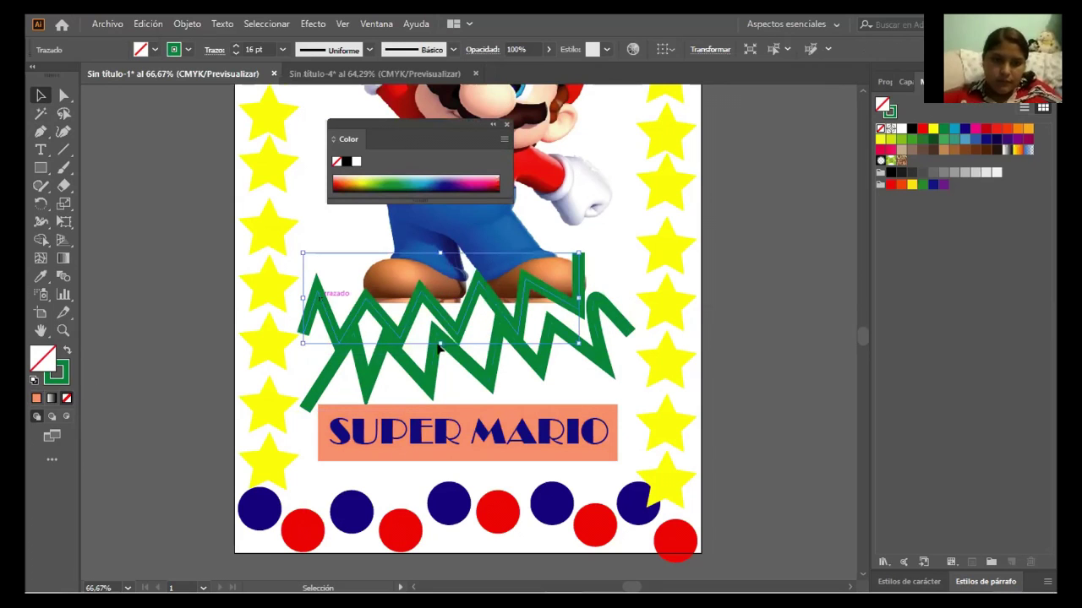
left_click(488, 360)
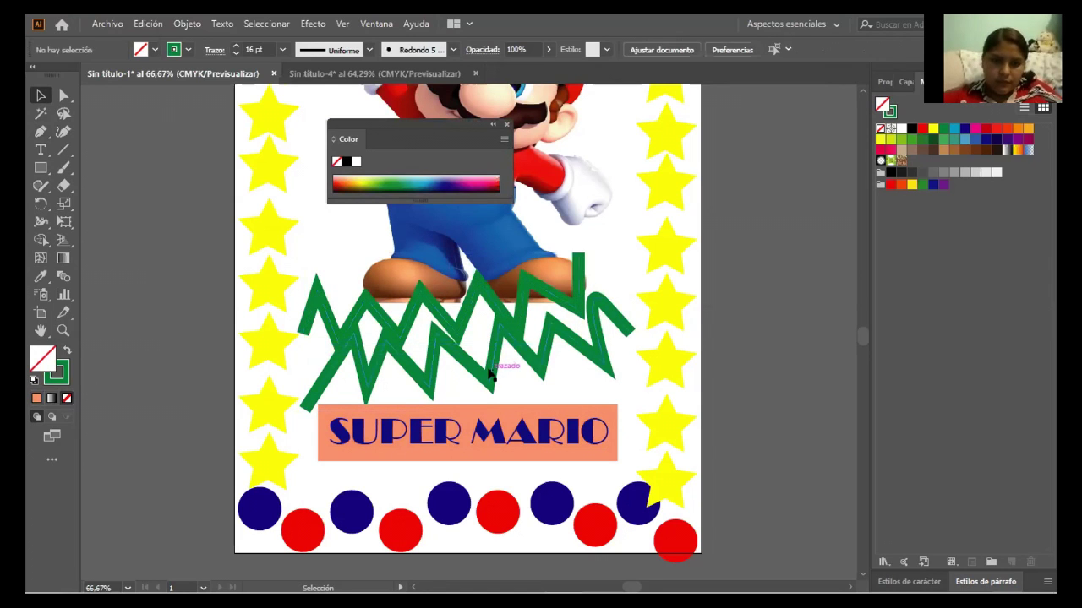
left_click_drag(489, 373, 476, 363)
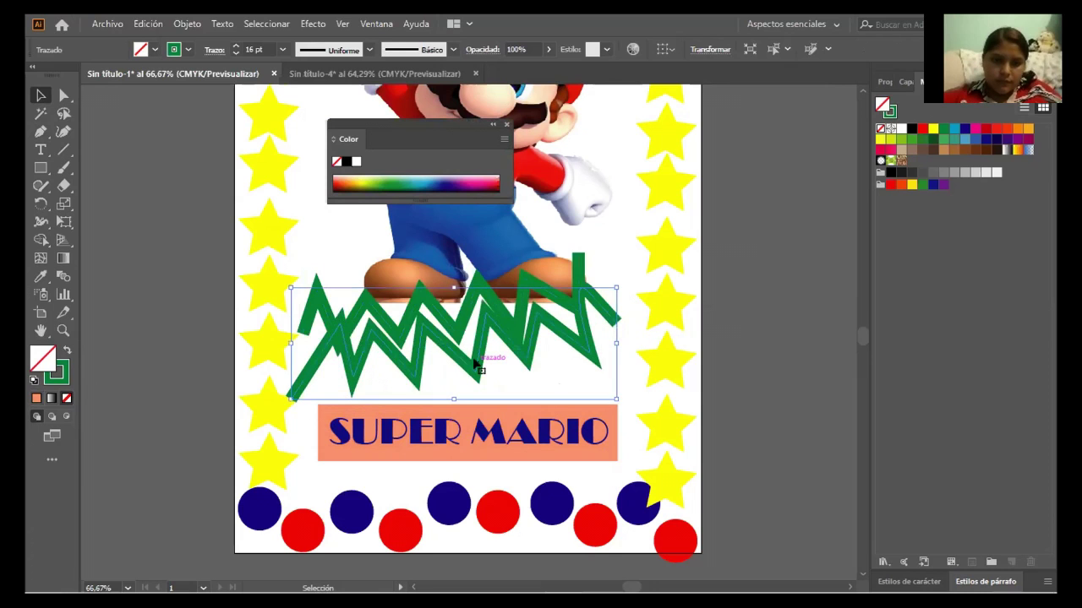
- Close the Color panel and draw a rectangle covering the whole page
left_click(778, 278)
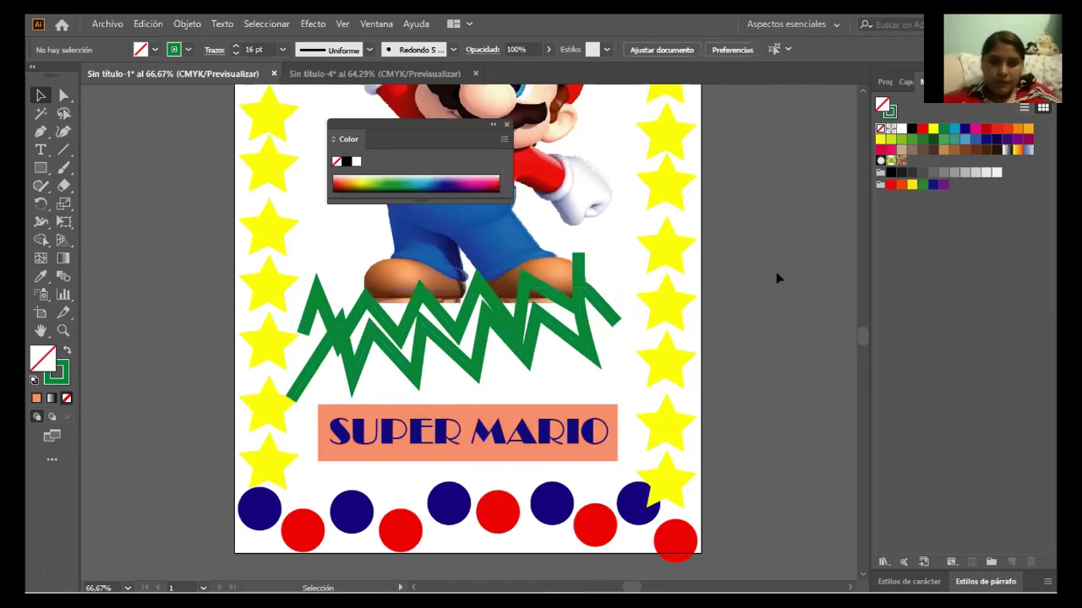
key("ctrl+minus")
key("ctrl+minus")
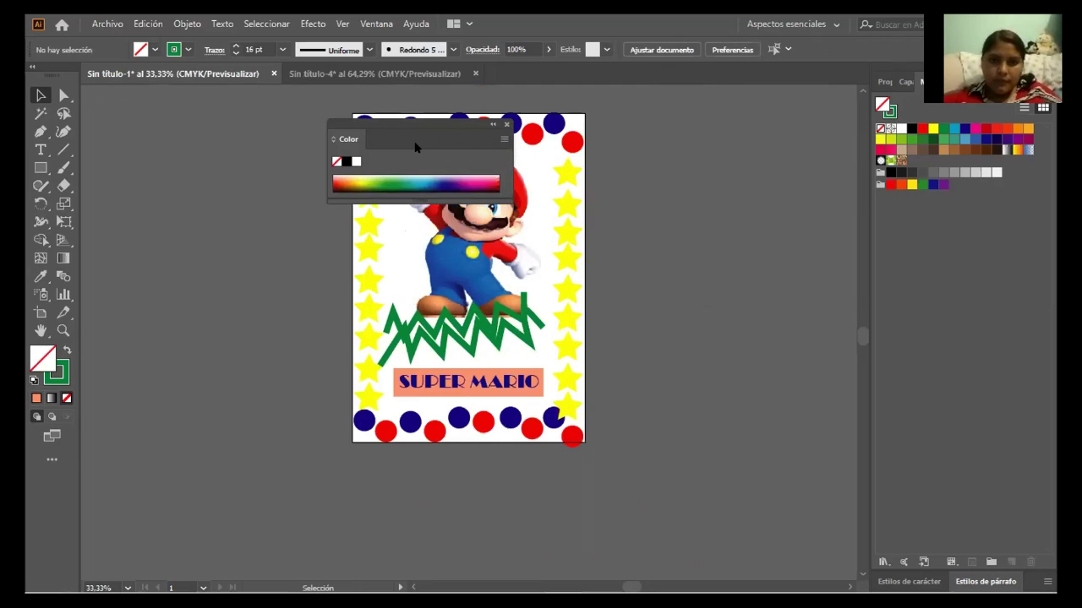
left_click(506, 125)
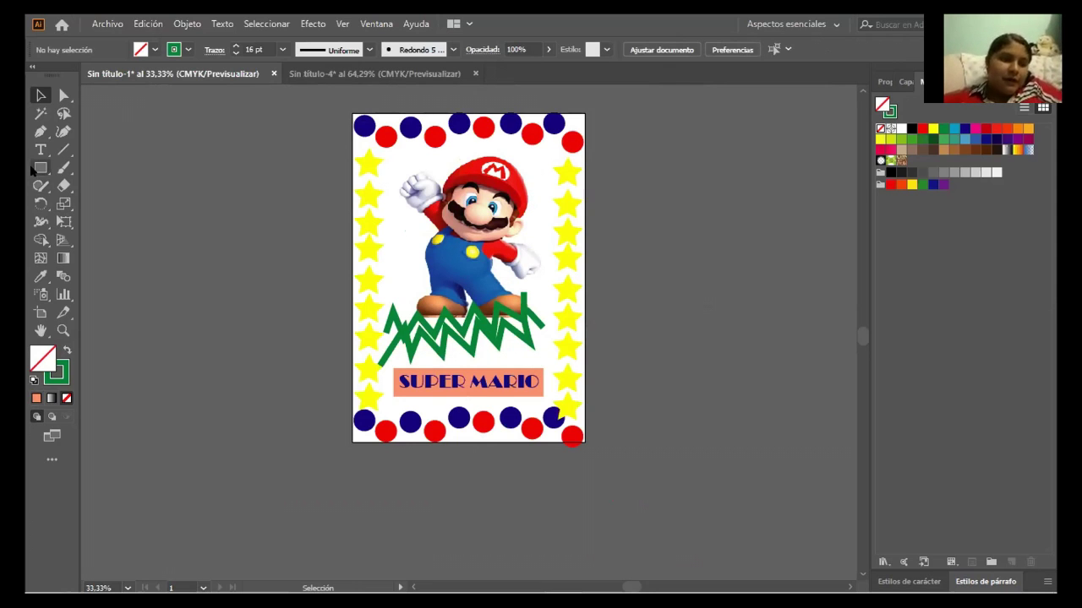
left_click_drag(34, 169, 100, 171)
left_click_drag(346, 110, 583, 445)
- Fill the page rectangle with grey from Swatches and send it behind all artwork
left_click(63, 349)
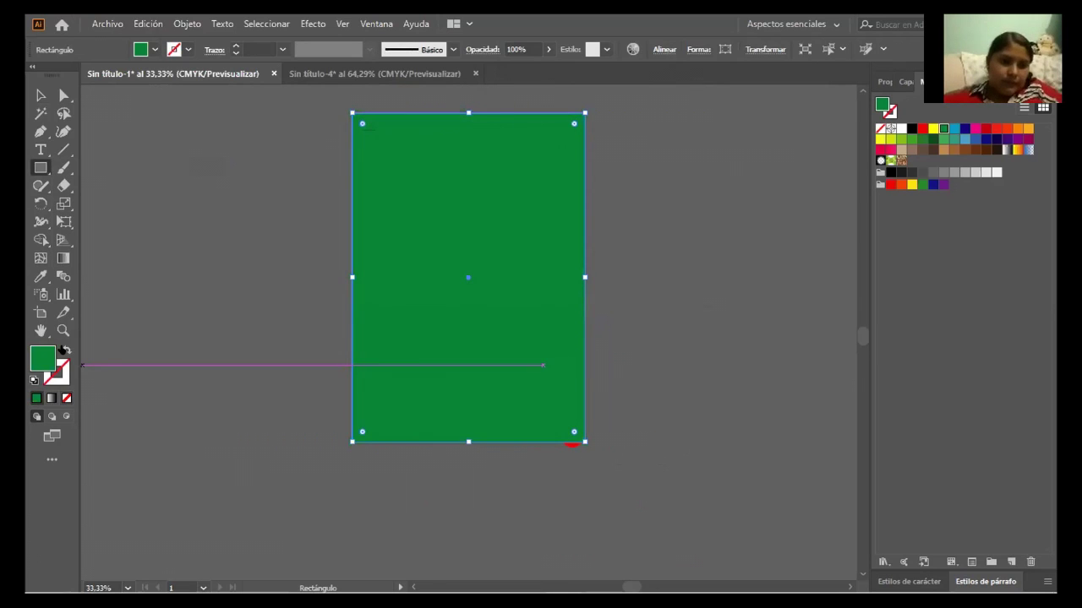
left_click(40, 94)
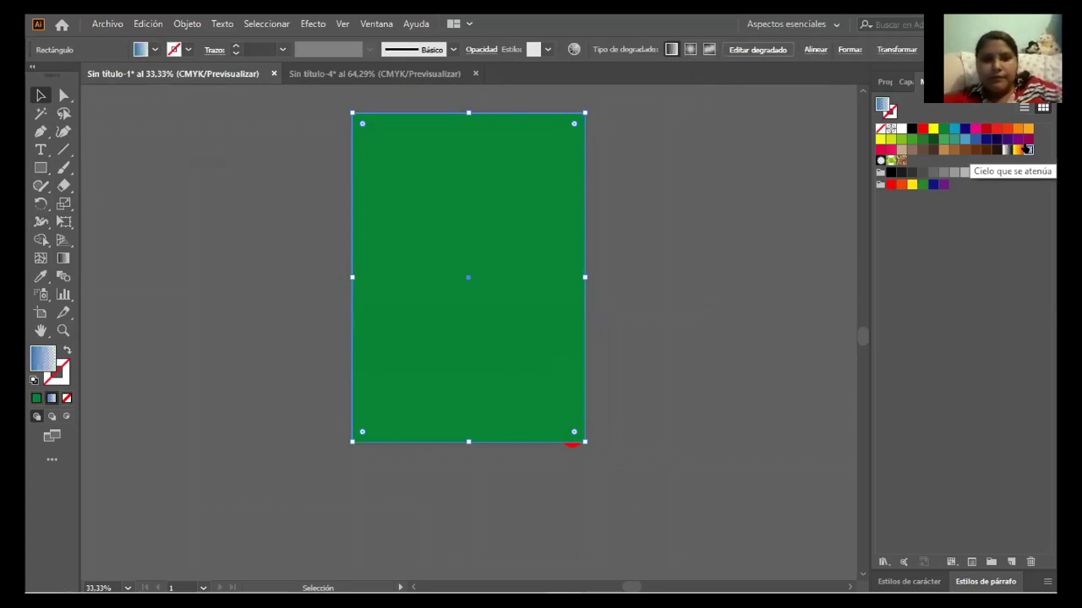
left_click(1026, 149)
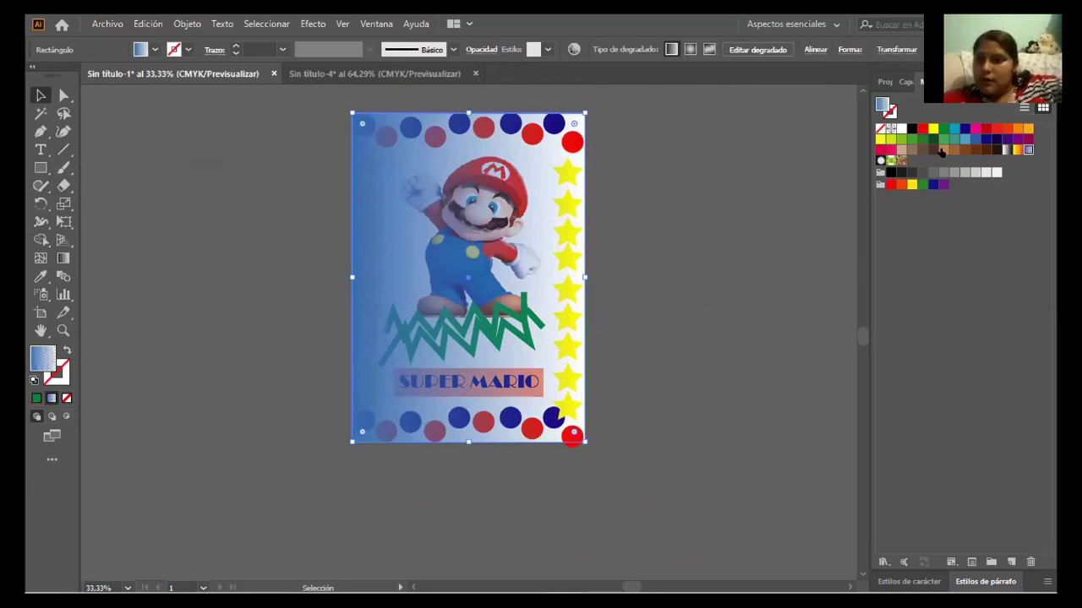
left_click(943, 150)
left_click(898, 151)
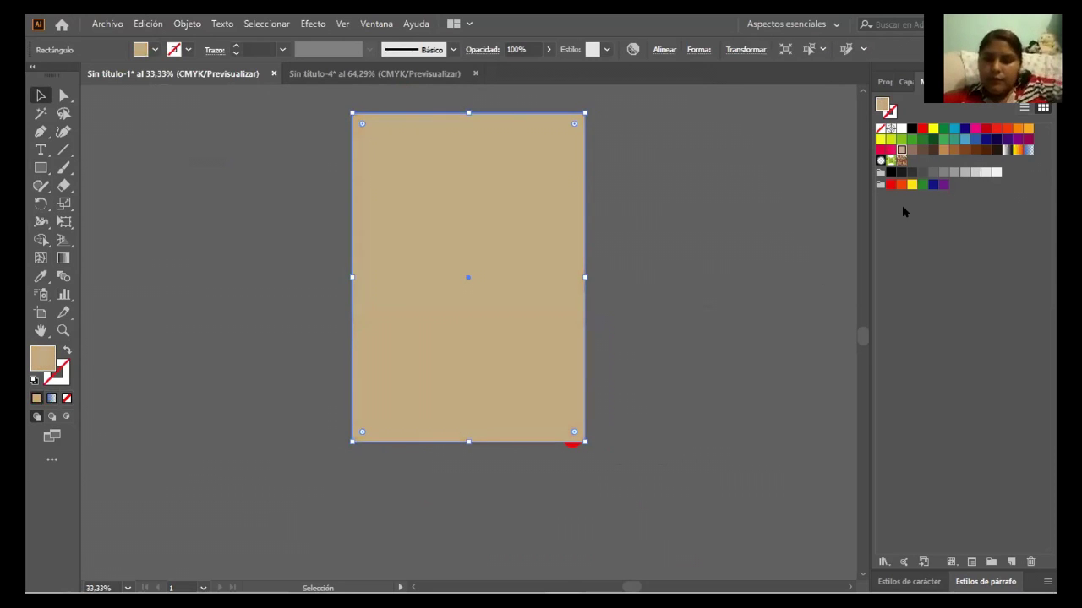
left_click(953, 174)
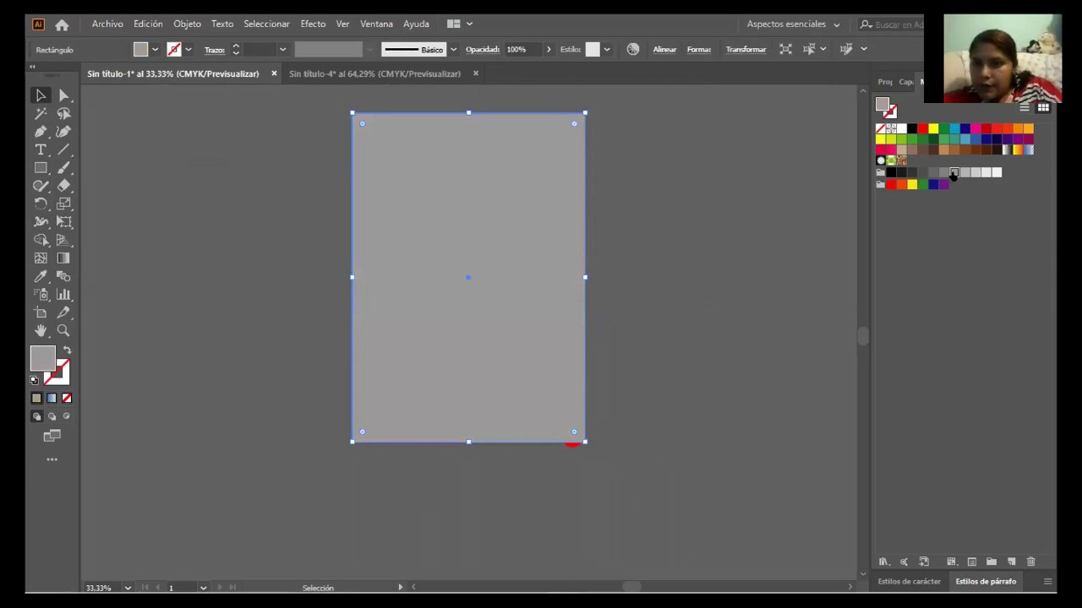
right_click(442, 207)
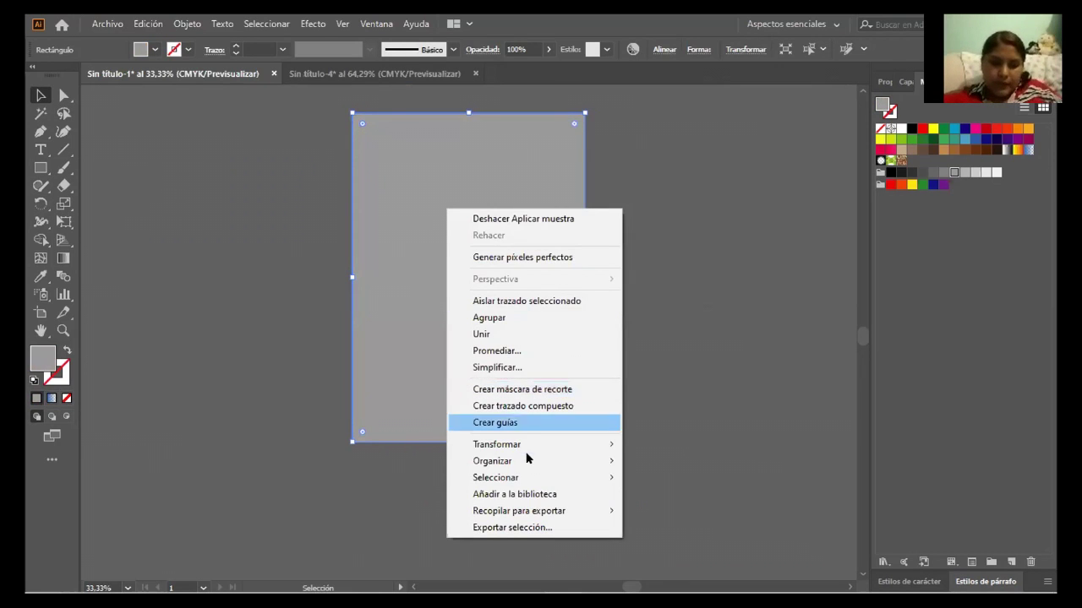
mouse_move(541, 461)
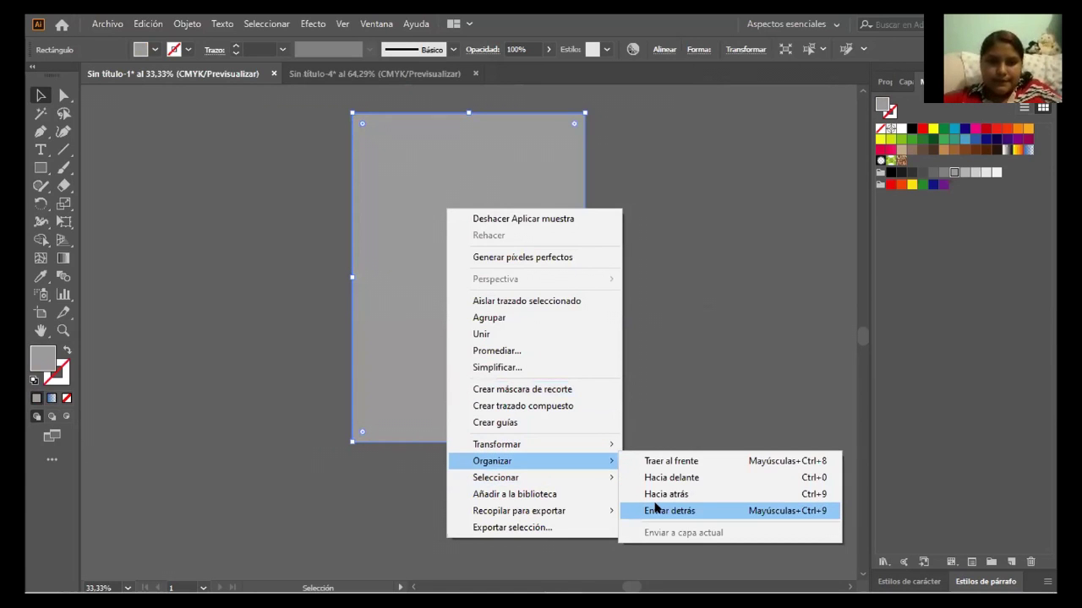
key("Return")
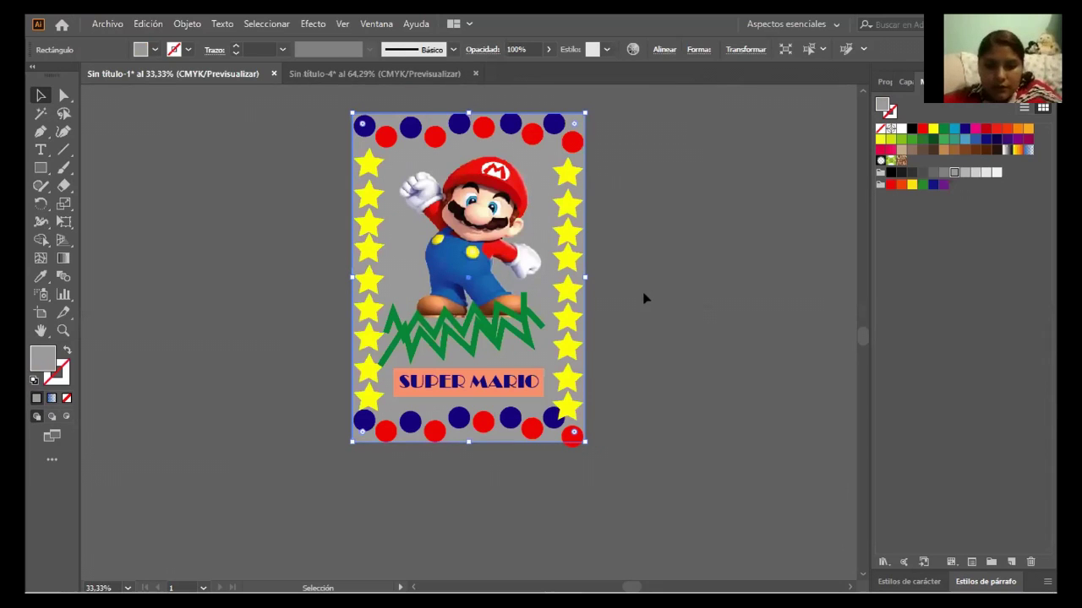
left_click(643, 298)
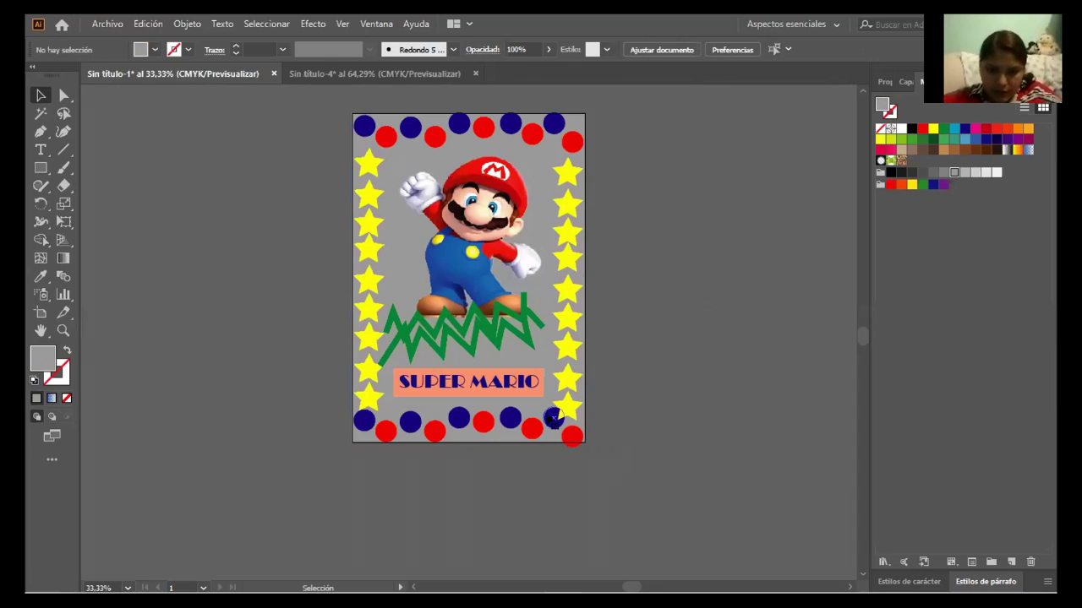
- Zoom in on the bottom circle row and move the first blue and red circles left
left_click(553, 417)
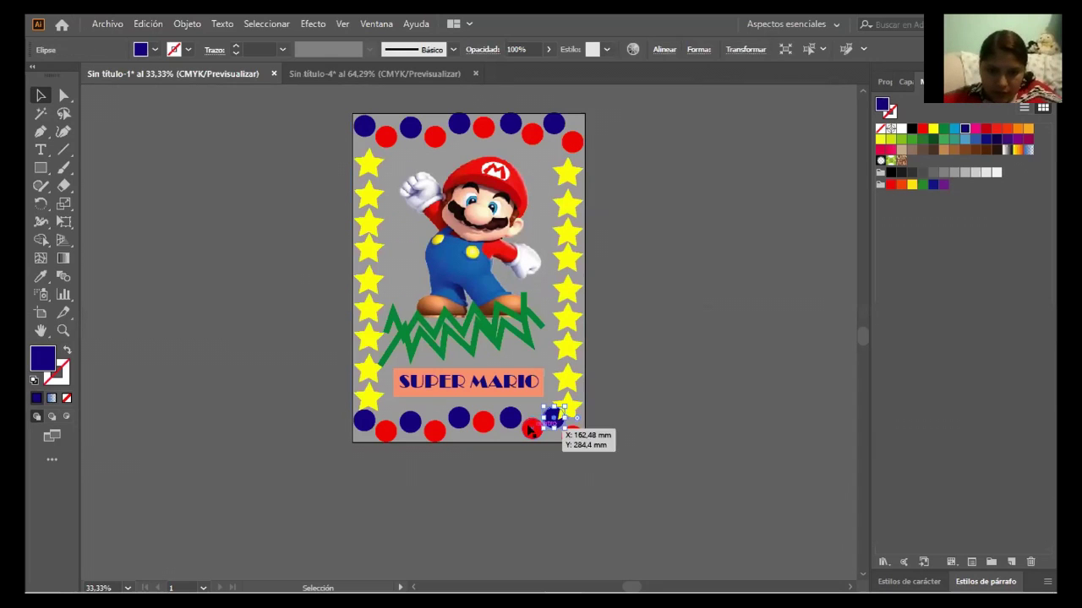
left_click(614, 432)
key("a")
key("ctrl+plus")
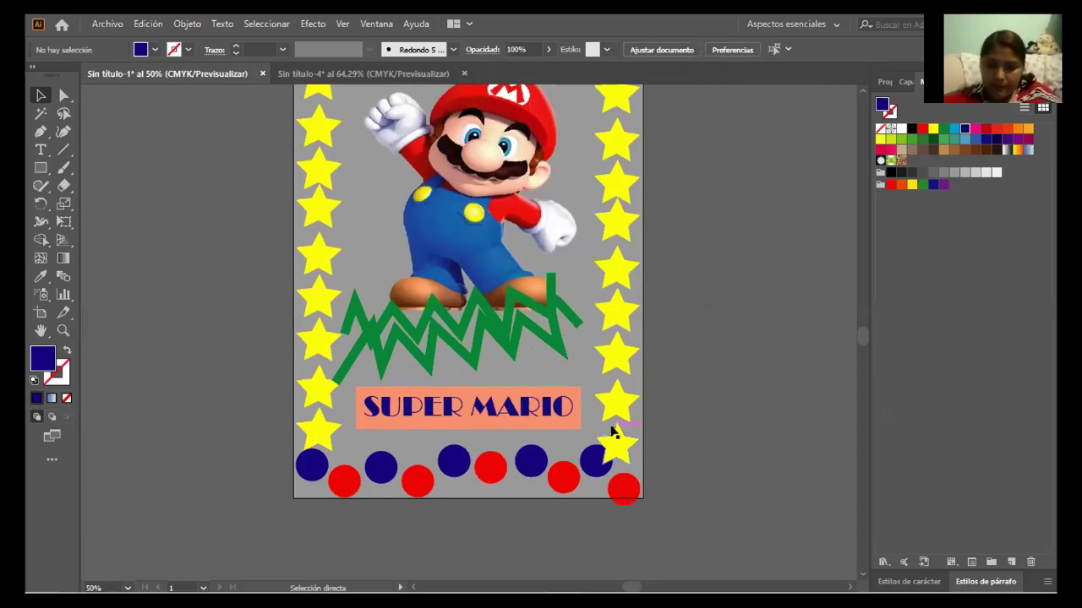
key("ctrl+plus")
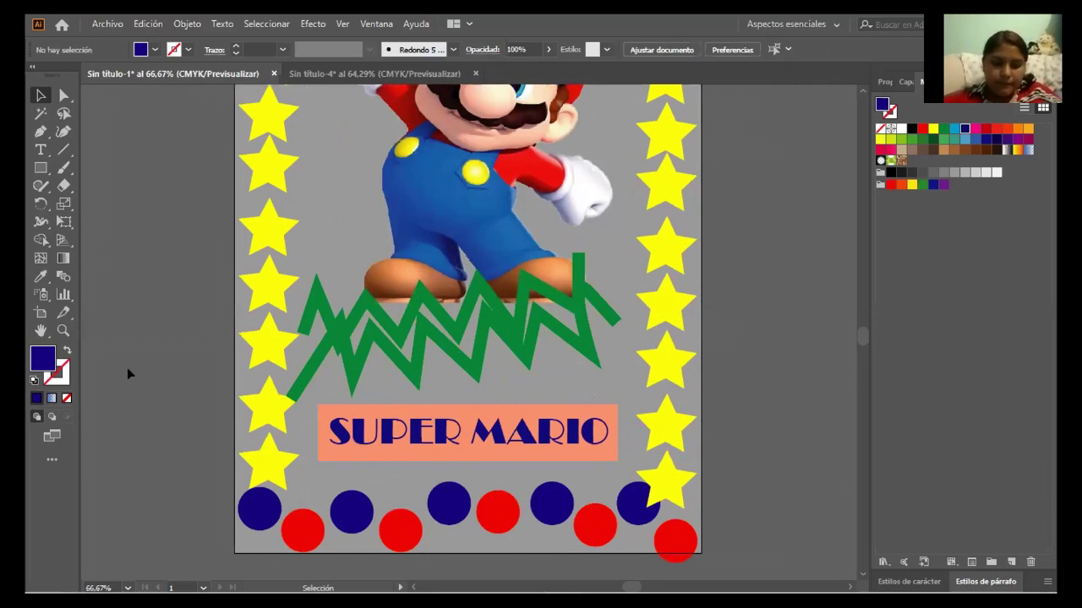
key("space")
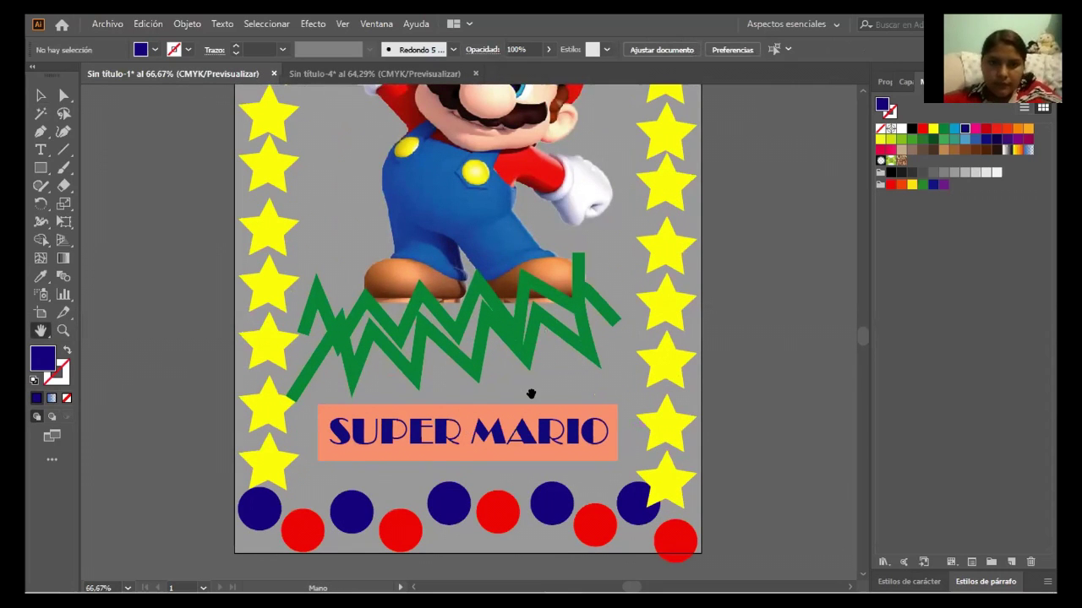
left_click_drag(531, 394, 477, 255)
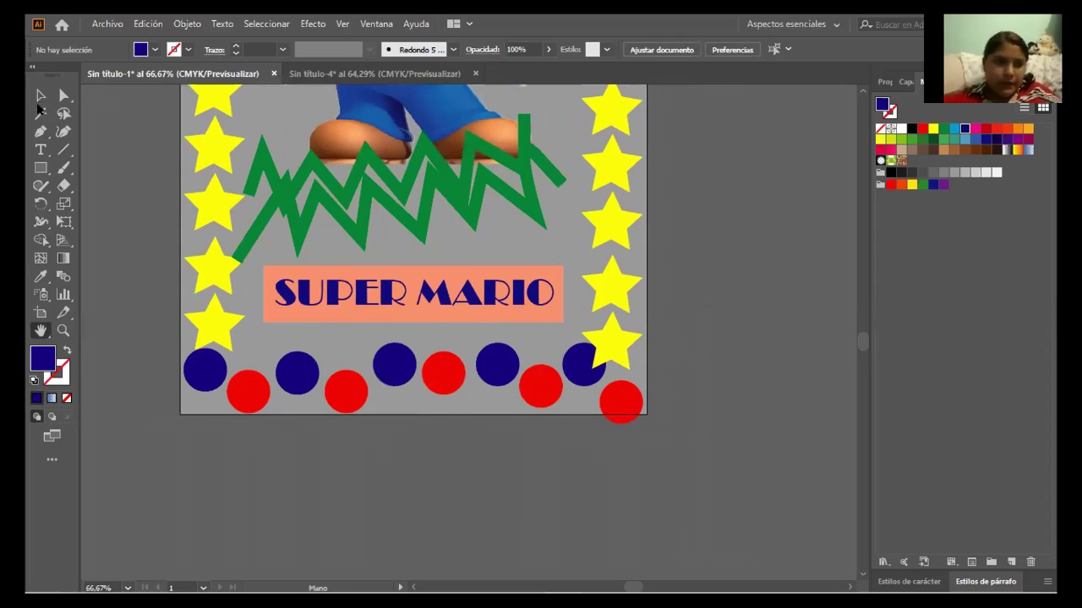
left_click(38, 99)
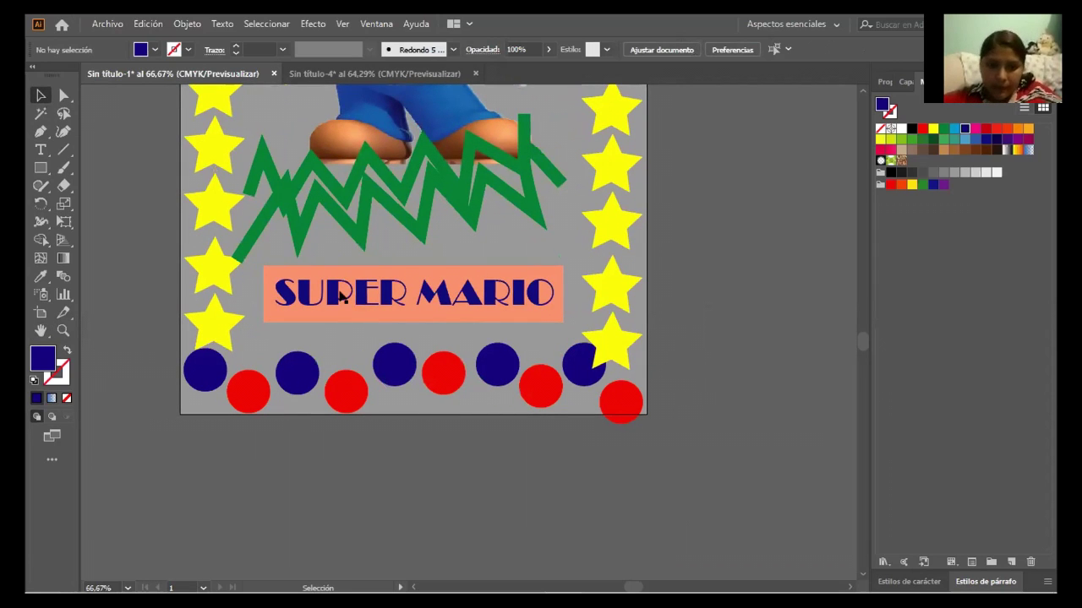
left_click_drag(292, 375, 331, 386)
left_click_drag(393, 363, 376, 368)
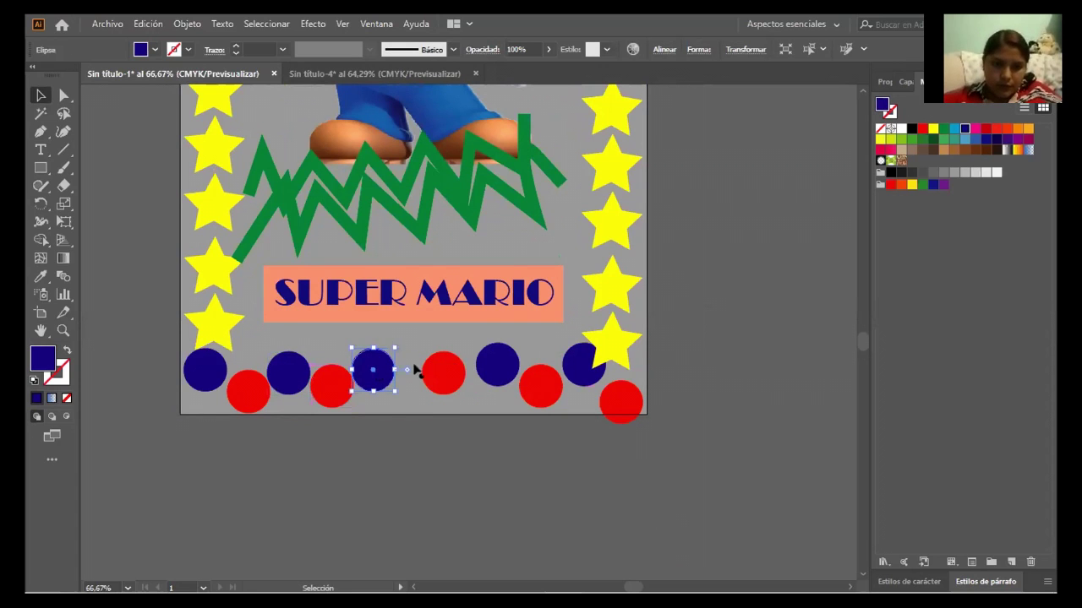
left_click_drag(445, 363, 417, 382)
- Move the remaining blue and red circles left so the row sits fully inside the page
left_click_drag(519, 363, 479, 363)
left_click_drag(546, 379, 499, 389)
left_click_drag(583, 365, 546, 364)
left_click_drag(608, 396, 589, 390)
left_click_drag(551, 360, 553, 363)
left_click(743, 410)
key("ctrl+minus")
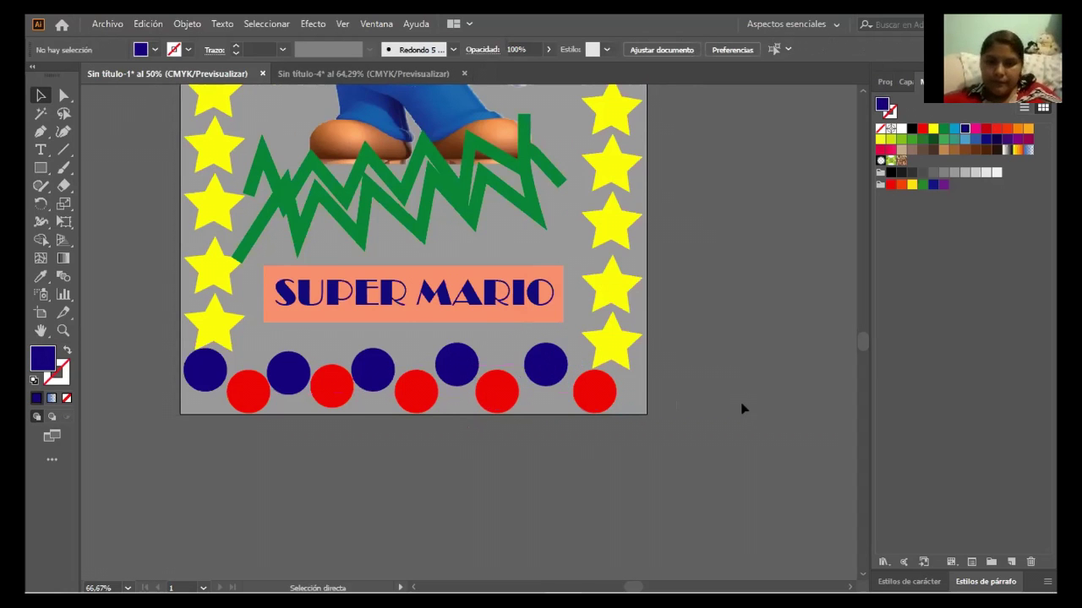
key("ctrl+minus")
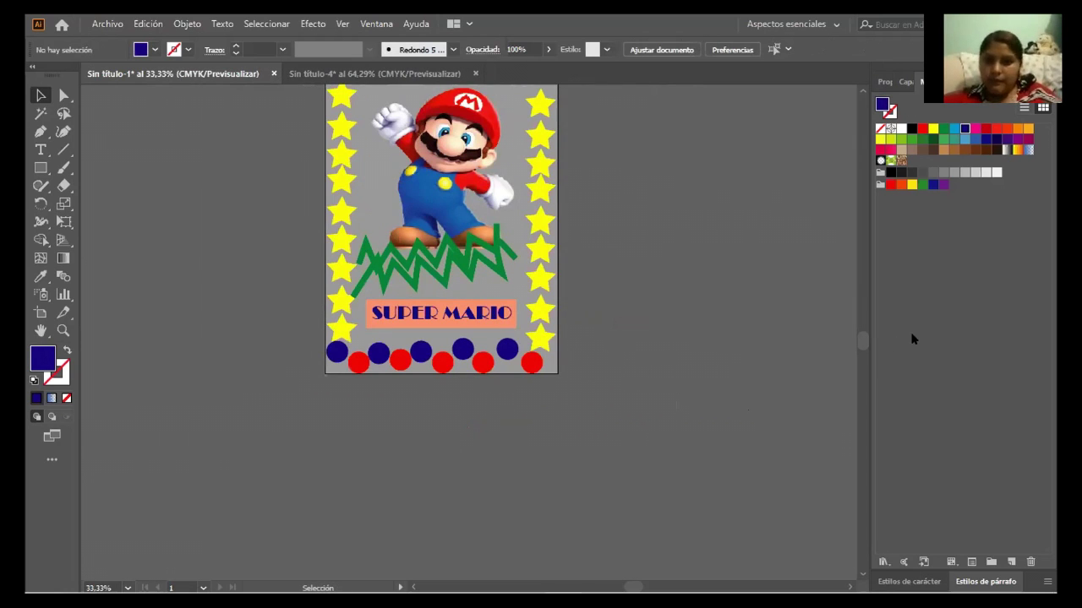
key("ctrl+plus")
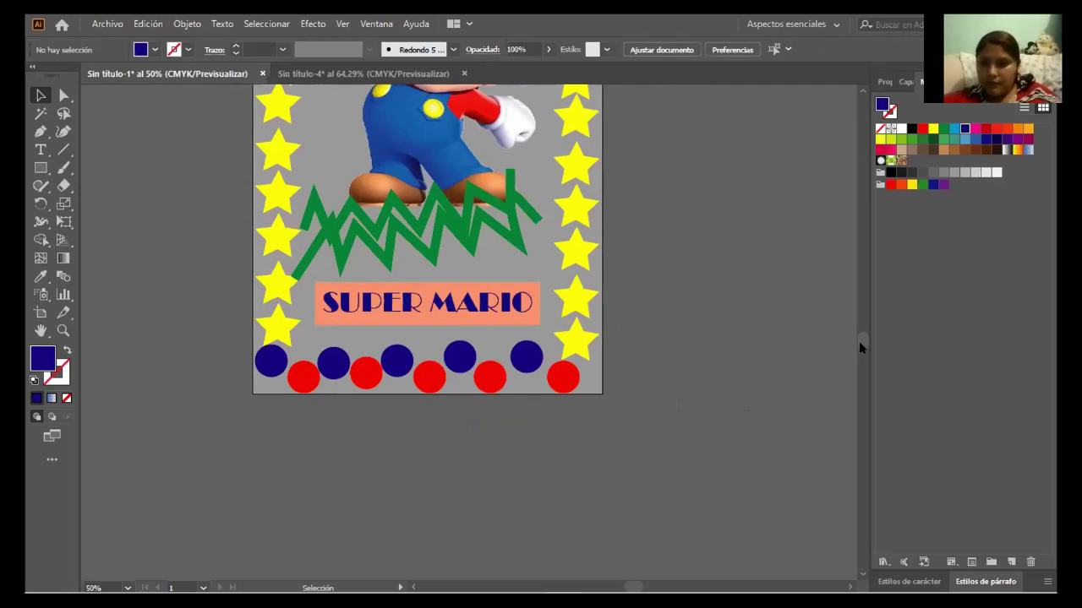
left_click_drag(859, 341, 852, 336)
scroll(851, 330, "up", 1)
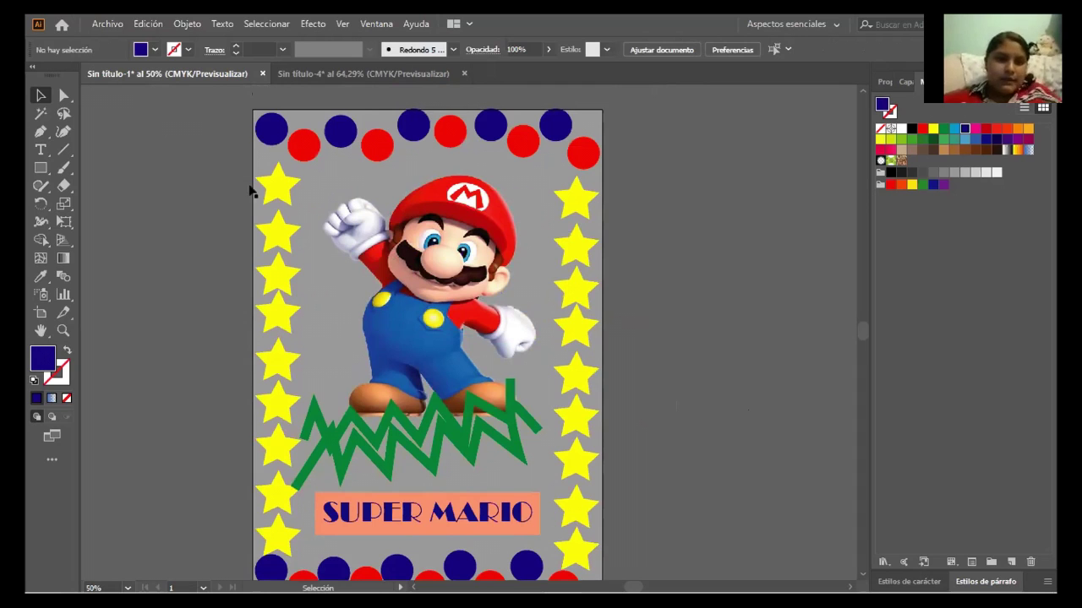
left_click_drag(357, 173, 223, 358)
key("ctrl+minus")
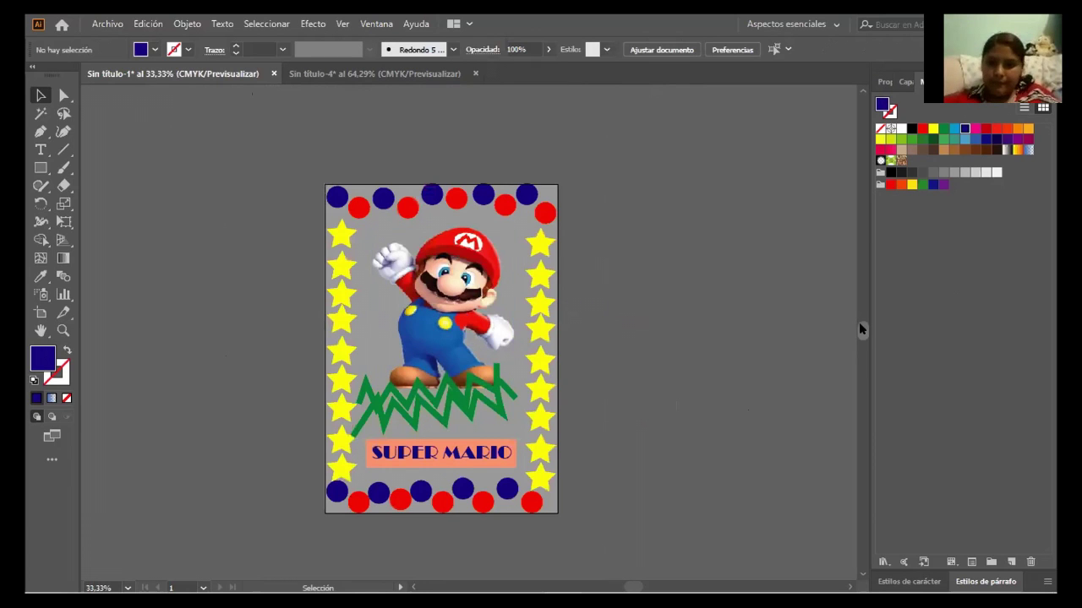
scroll(859, 330, "down", 3)
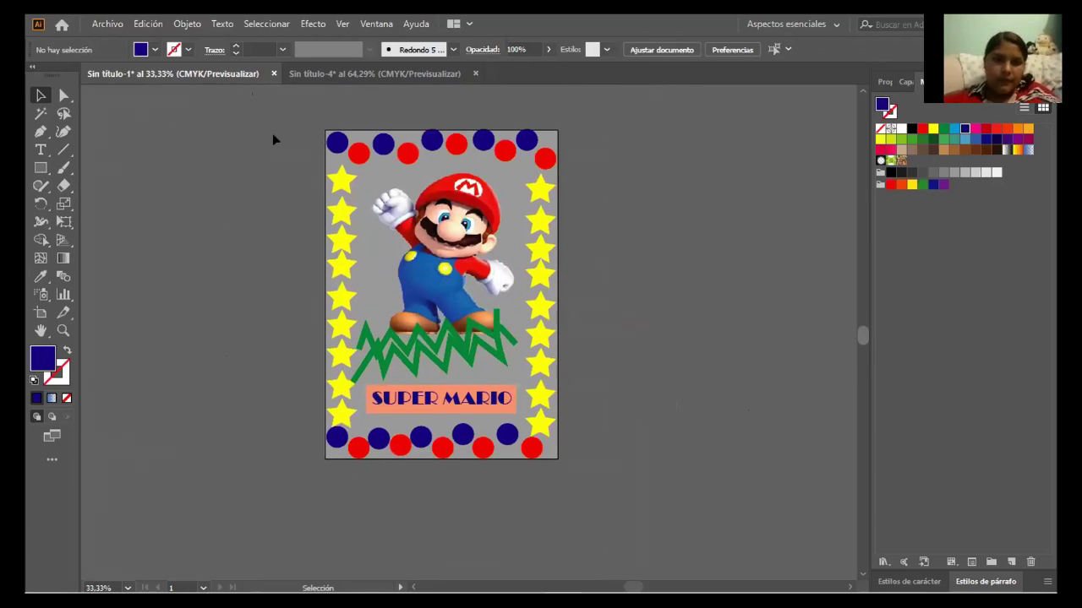
- Marquee-select all the poster artwork and group it with Objeto > Agrupar
left_click_drag(284, 123, 583, 477)
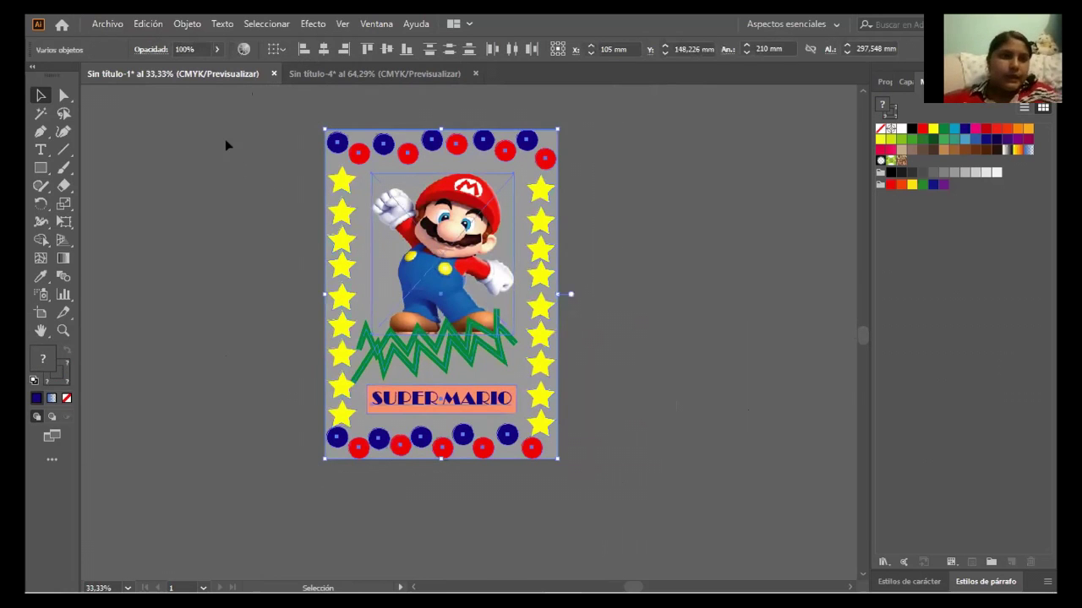
left_click(177, 23)
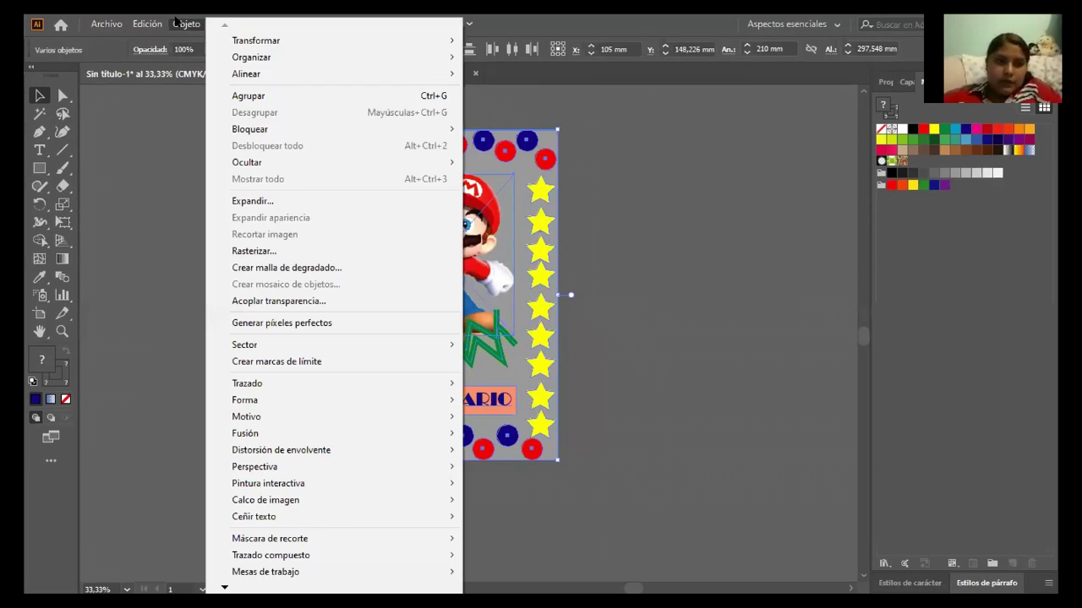
left_click(257, 103)
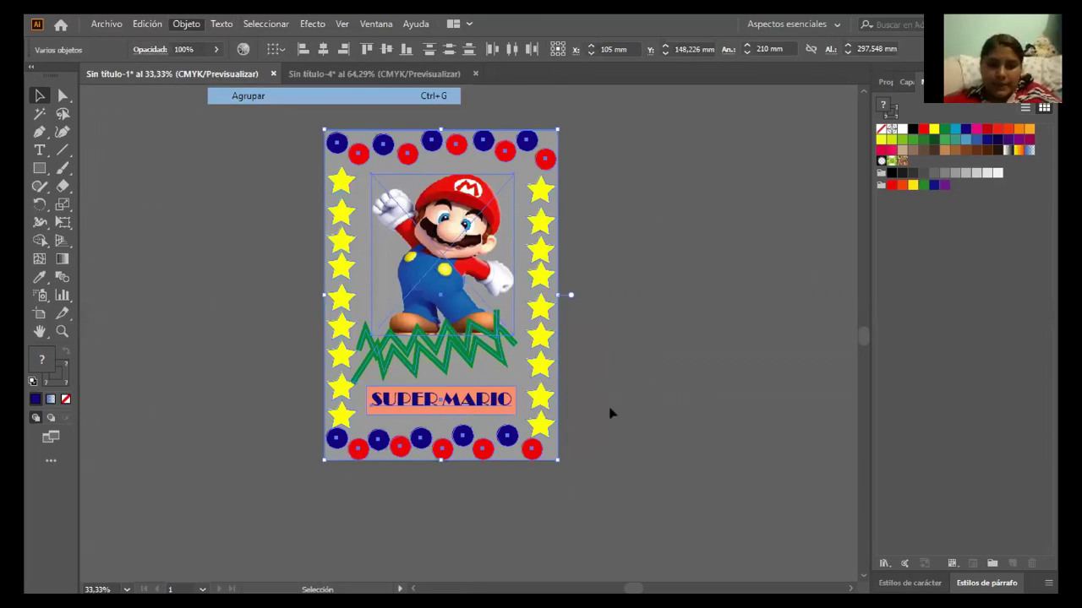
- Resize the group back to fill the 210 × 297.548 mm artboard, then select all
left_click_drag(554, 457, 459, 284)
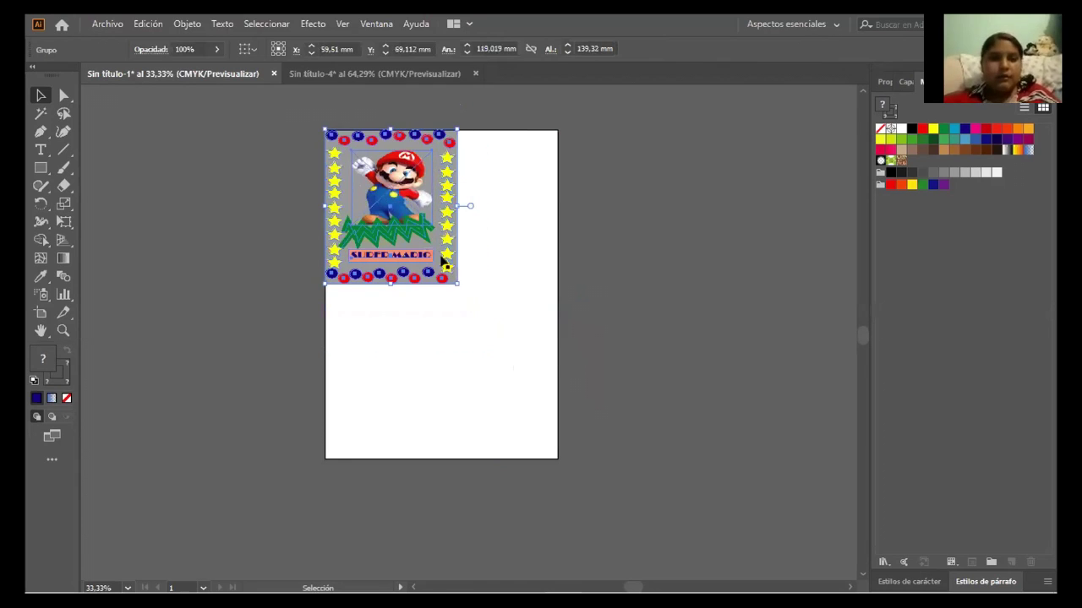
left_click(503, 253)
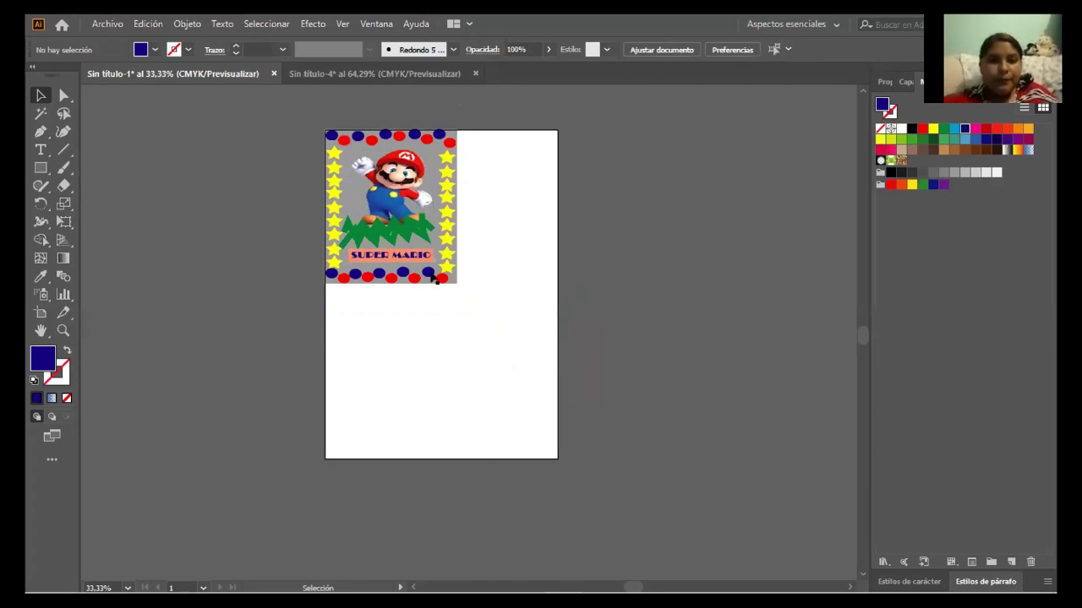
left_click(444, 277)
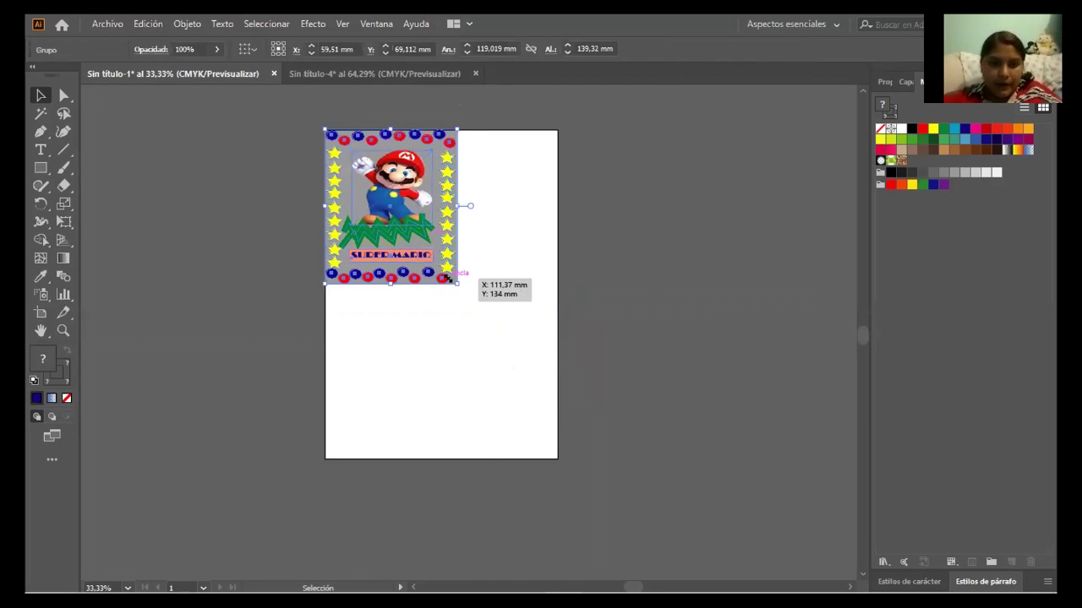
left_click_drag(455, 279, 558, 460)
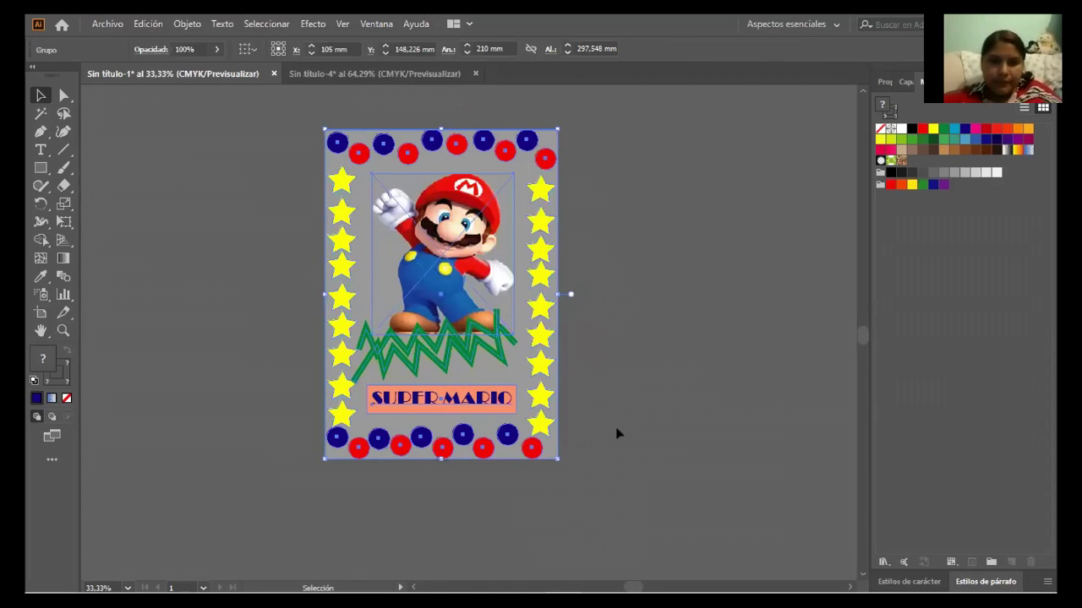
left_click(634, 425)
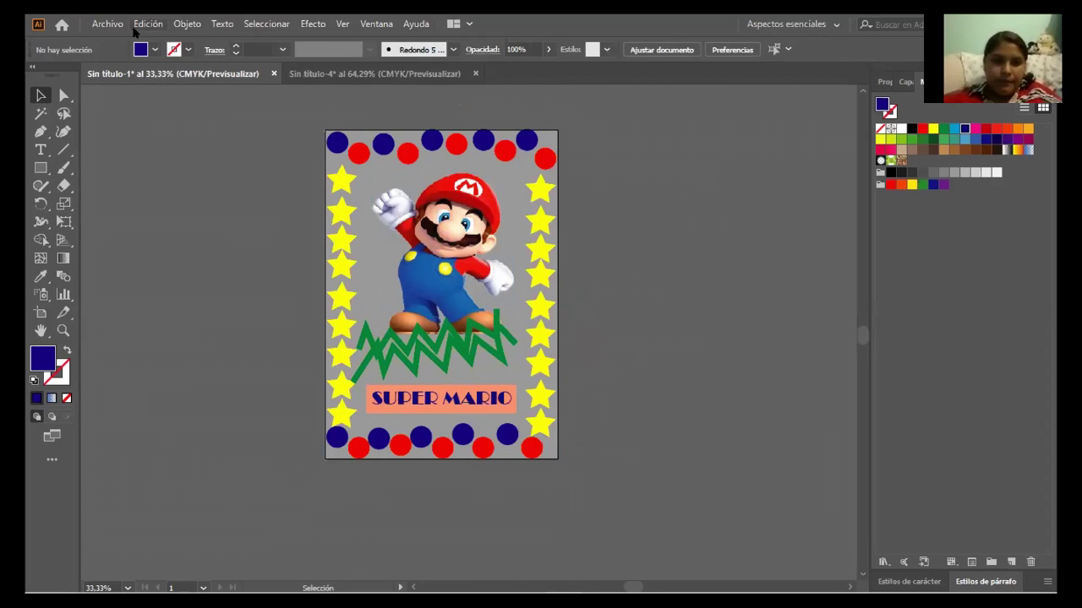
key("ctrl+plus")
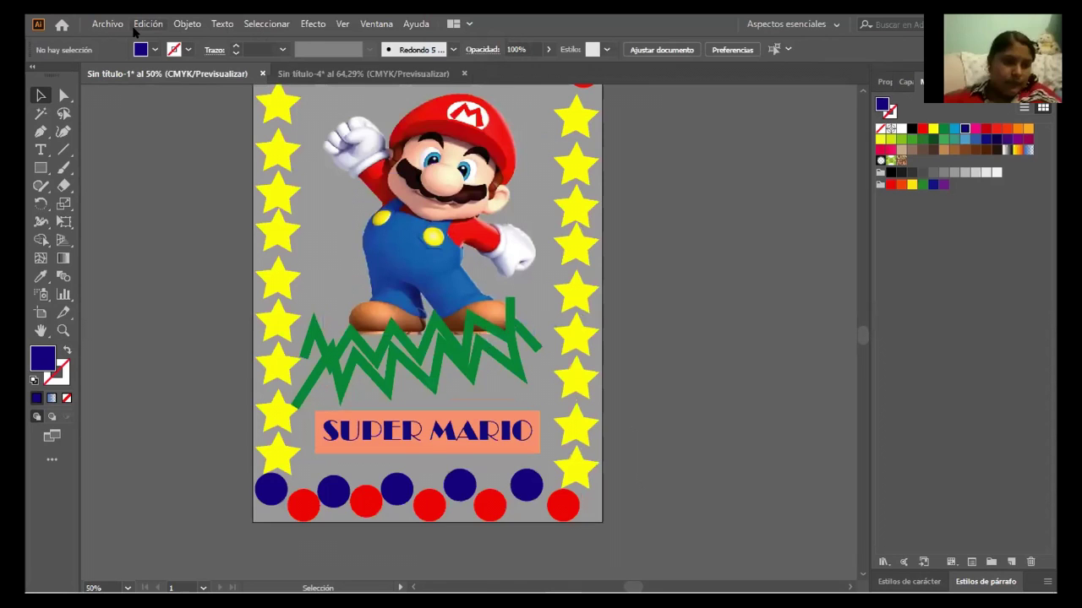
key("ctrl+plus")
key("ctrl+a")
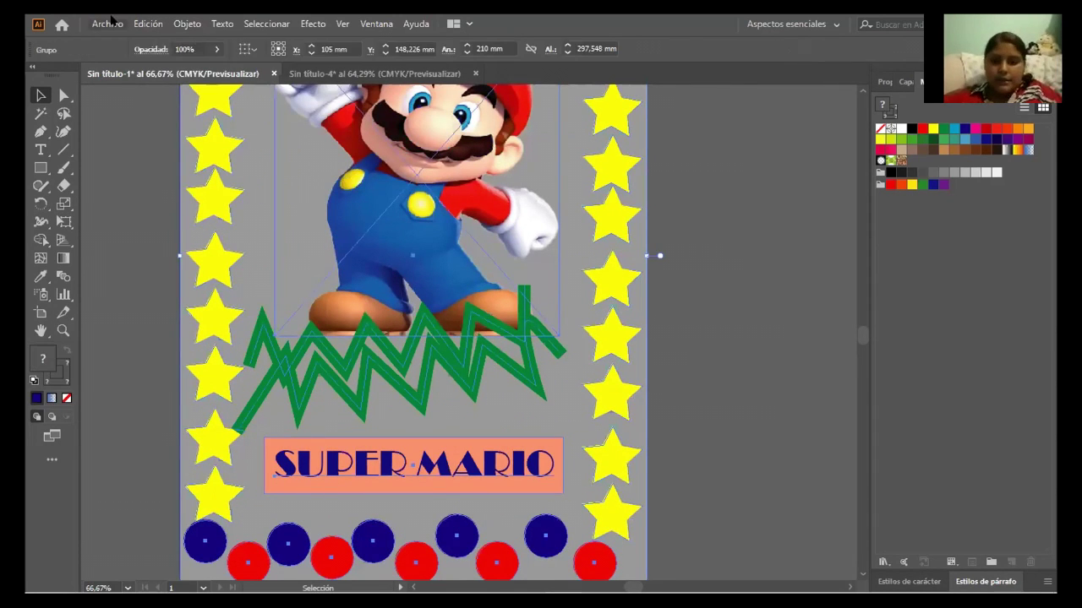
- Export the poster via Exportar como as a JPEG named 'Super mario'
left_click(107, 23)
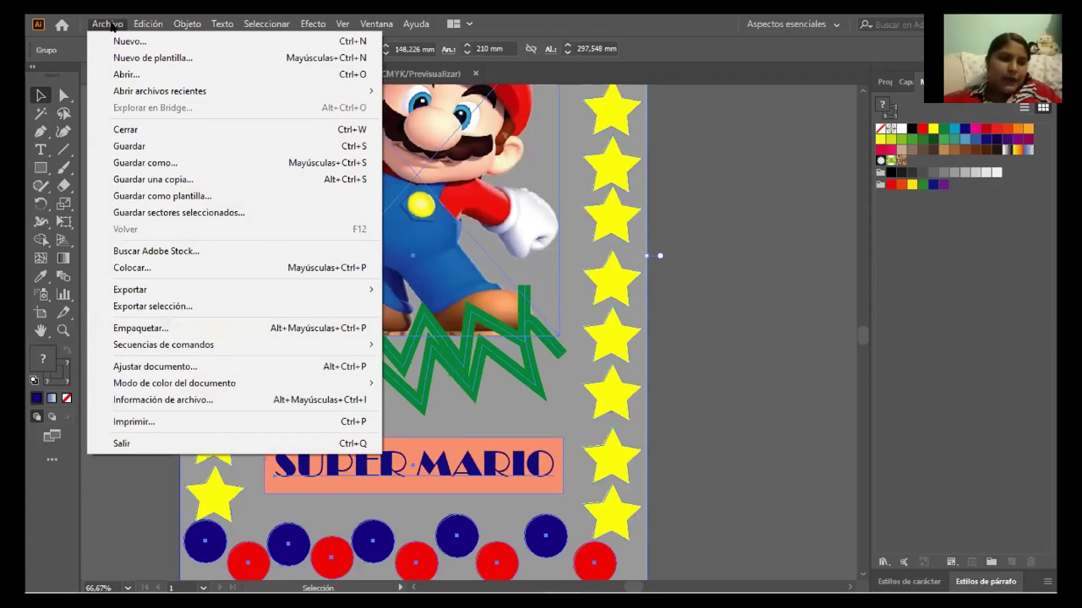
mouse_move(307, 287)
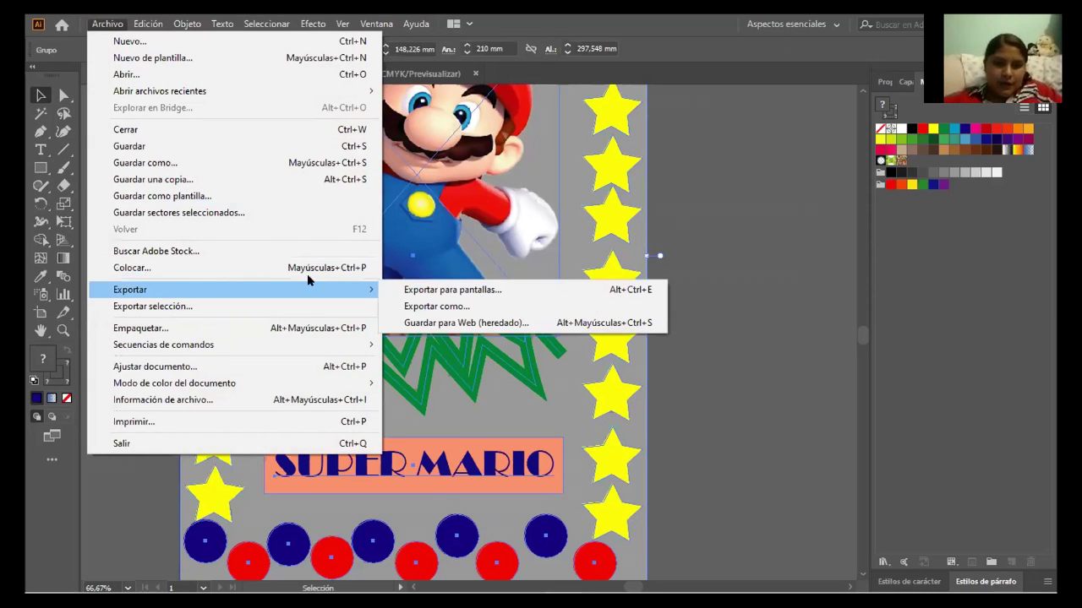
left_click(423, 308)
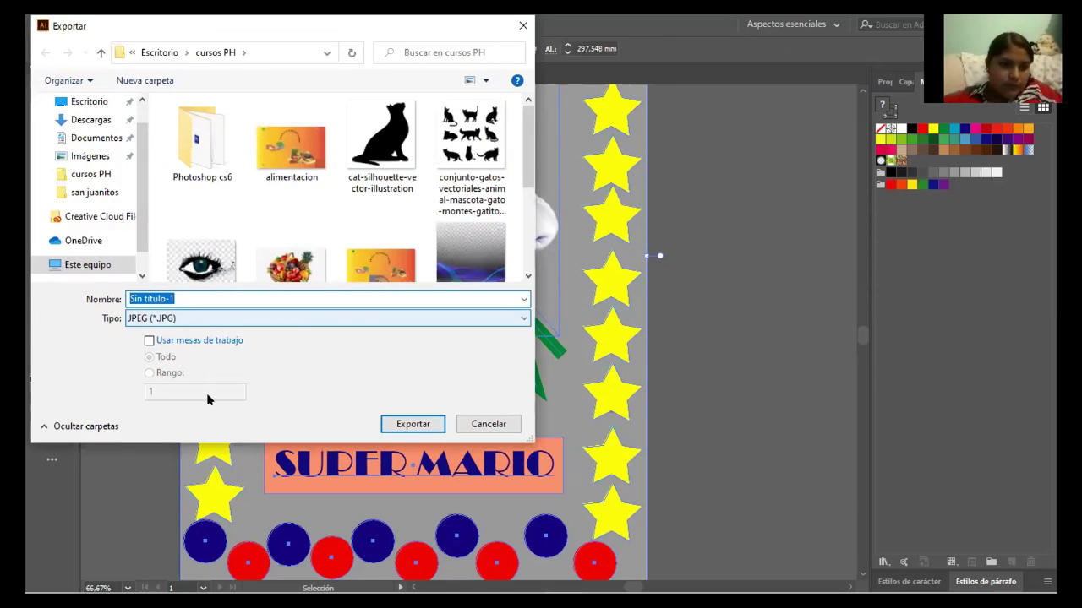
left_click(191, 299)
key("ctrl+a")
key("BackSpace")
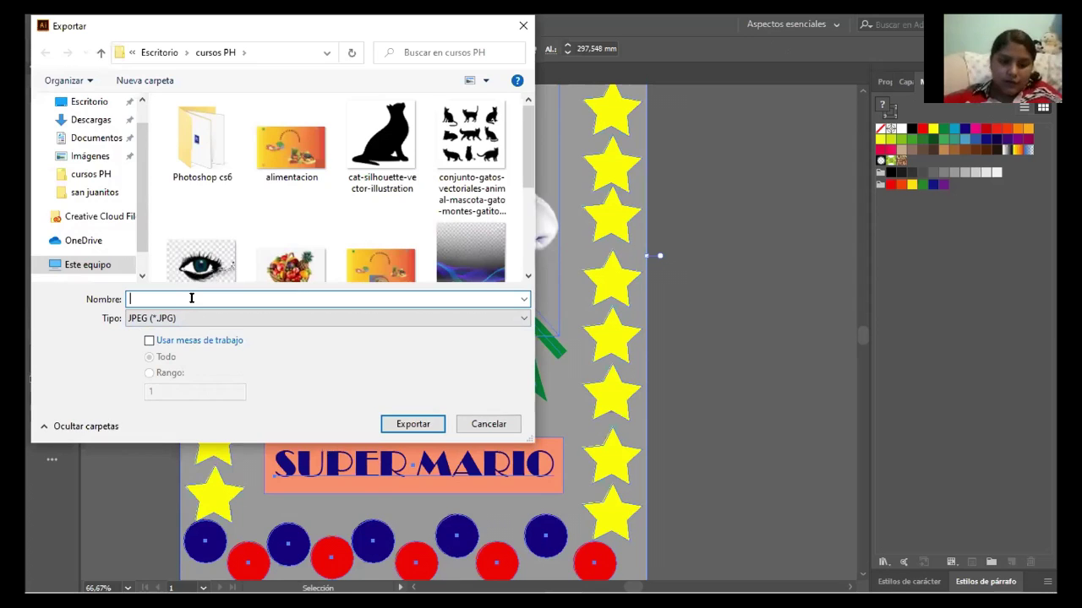
type("ni")
key("BackSpace")
key("BackSpace")
type("Su")
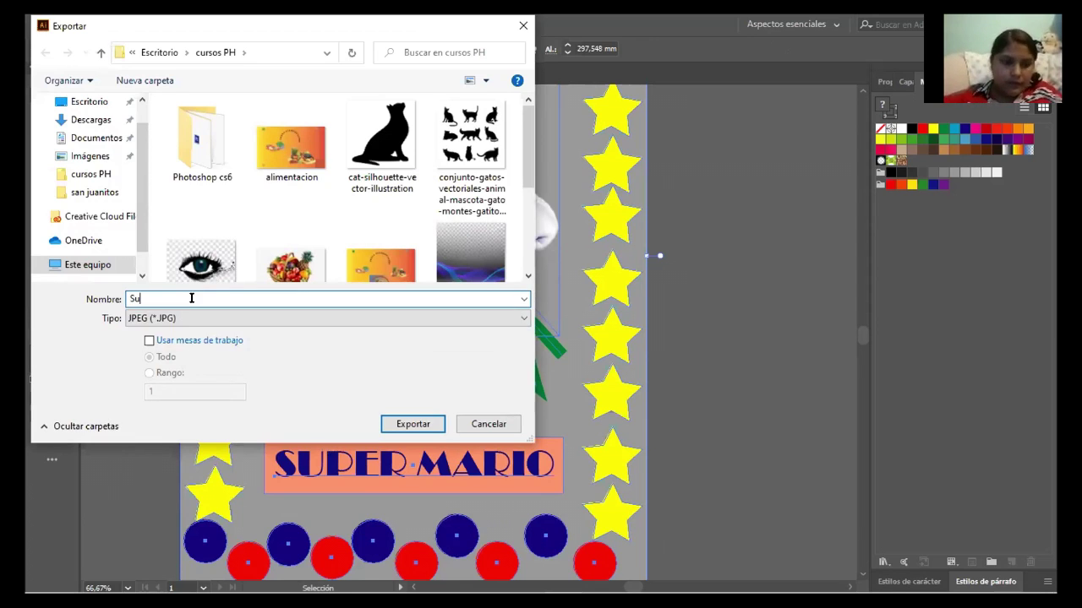
type("per matio")
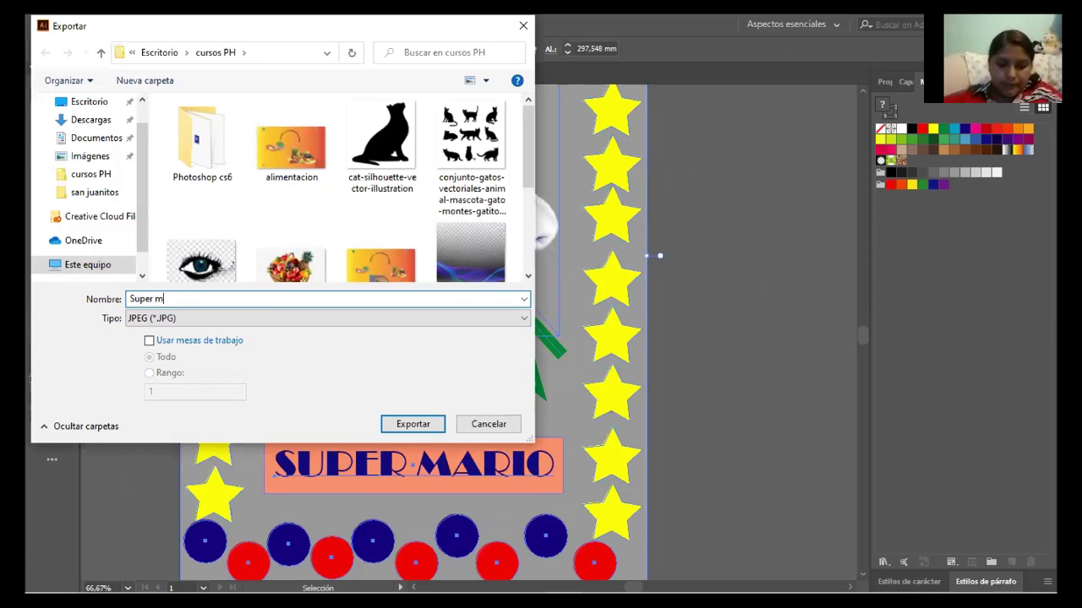
key("BackSpace")
key("BackSpace")
key("BackSpace")
type("rio")
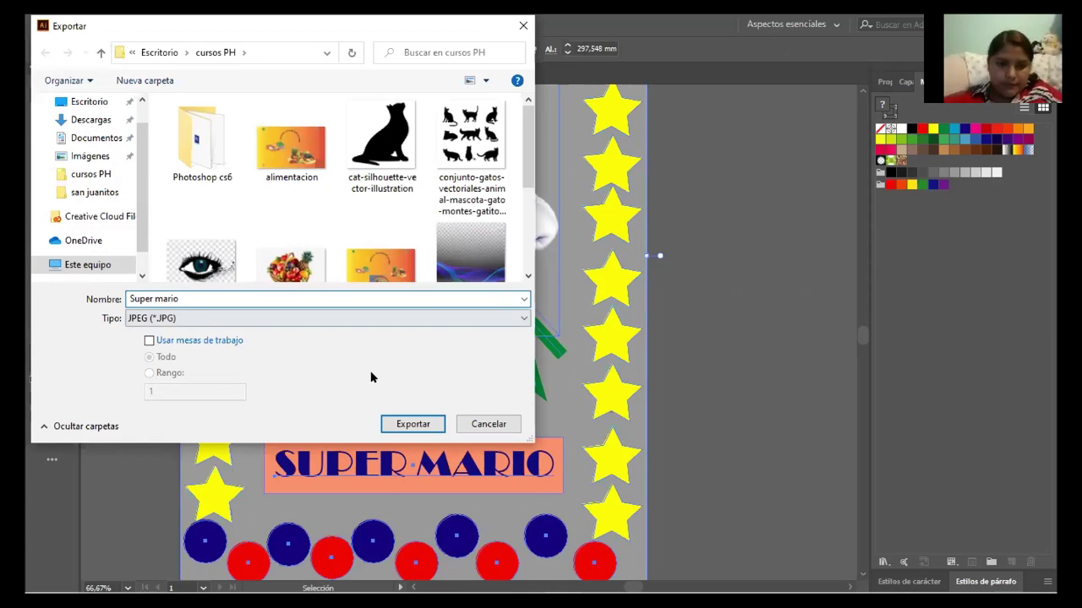
left_click(415, 423)
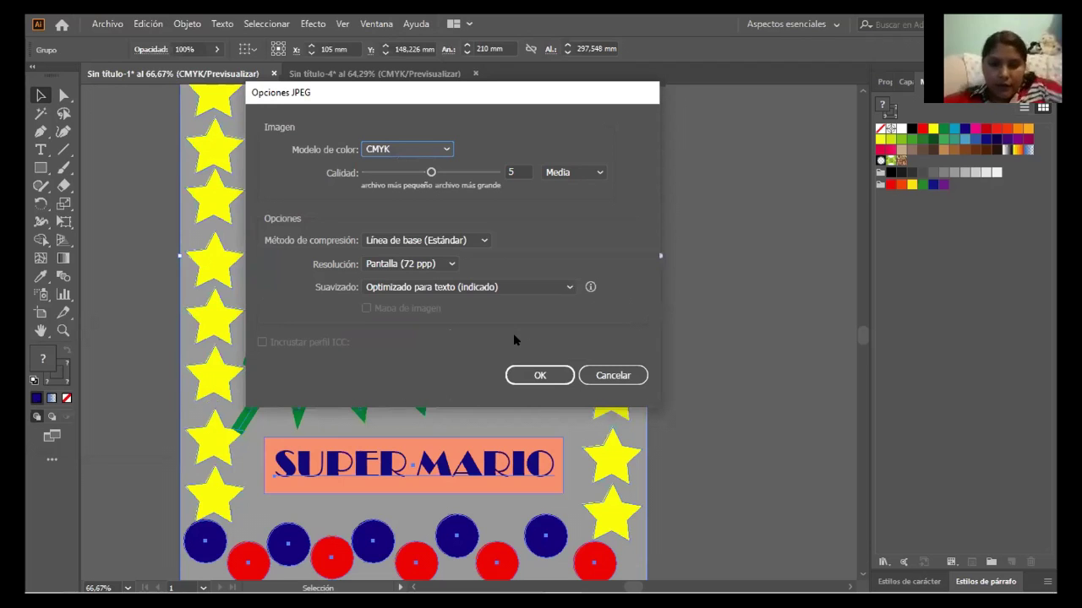
- Accept the JPEG options (CMYK, quality 5, 72 ppp) to finish the export
left_click(538, 376)
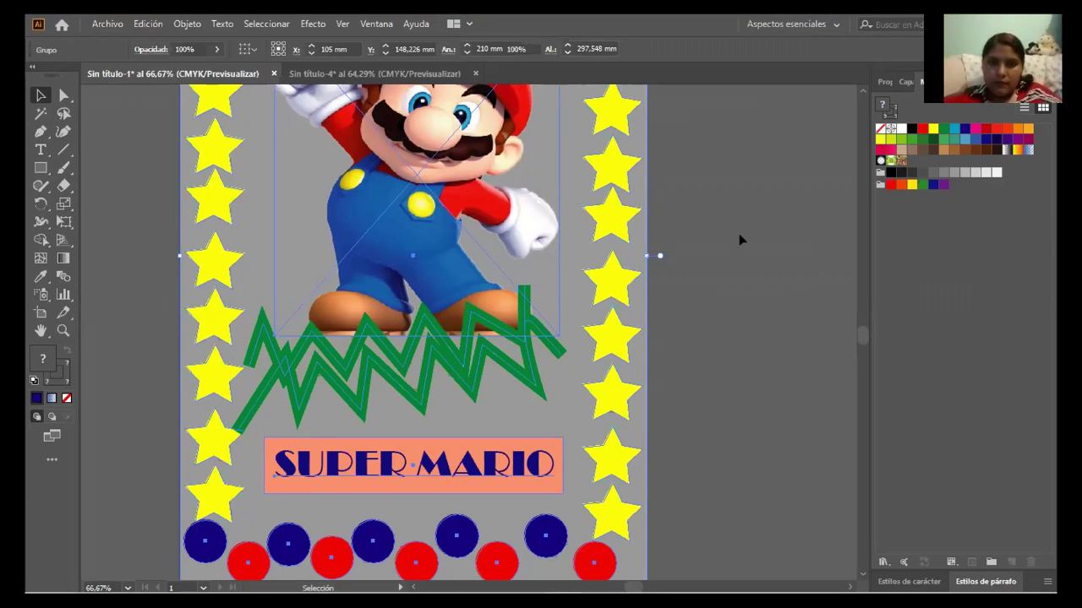
key("ctrl+shift+a")
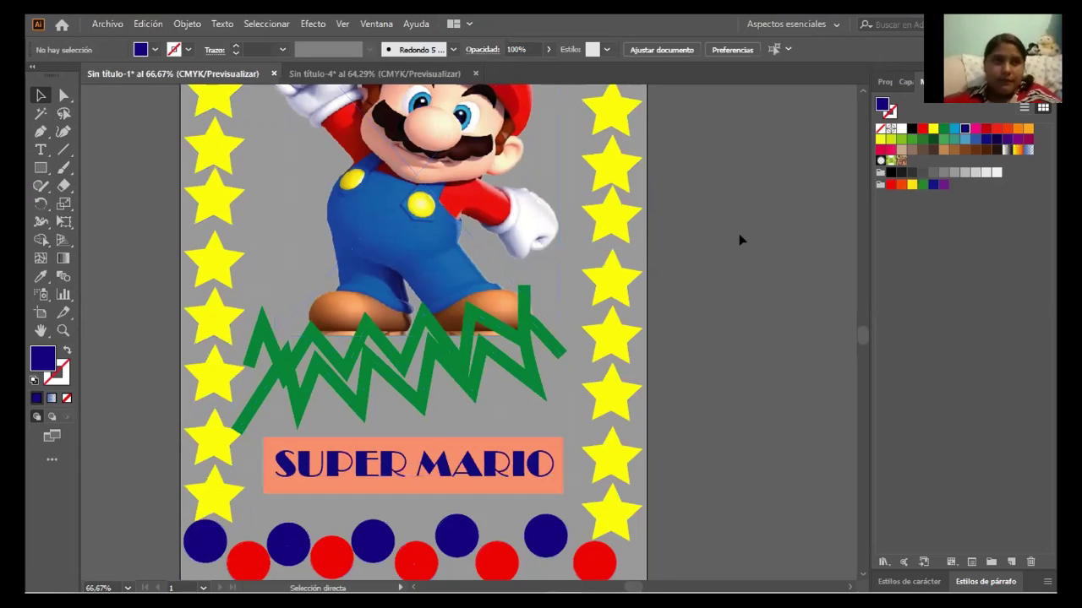
key("ctrl+minus")
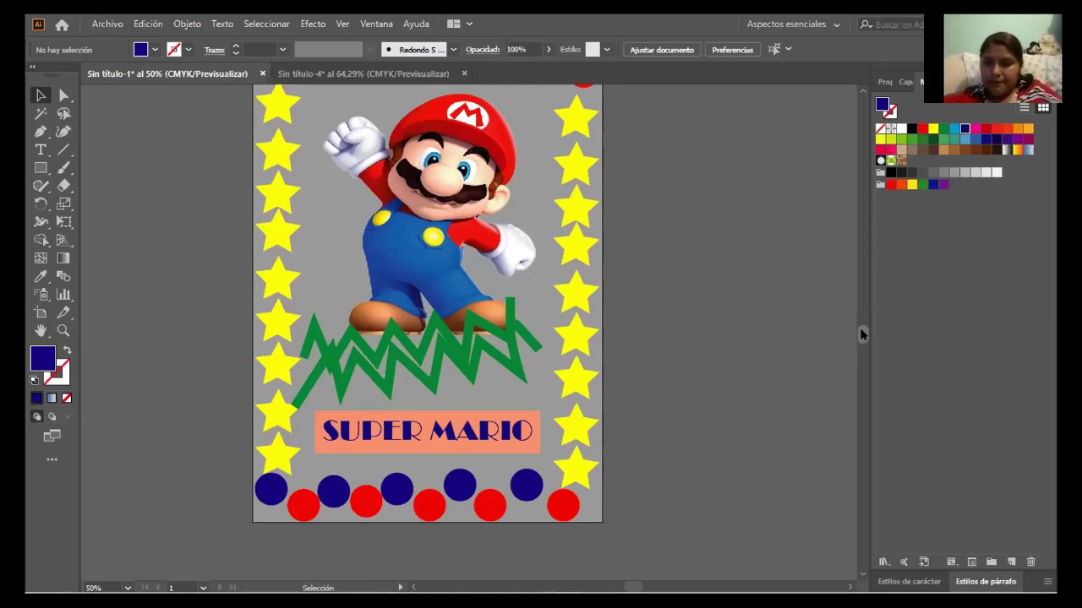
left_click_drag(861, 334, 860, 327)
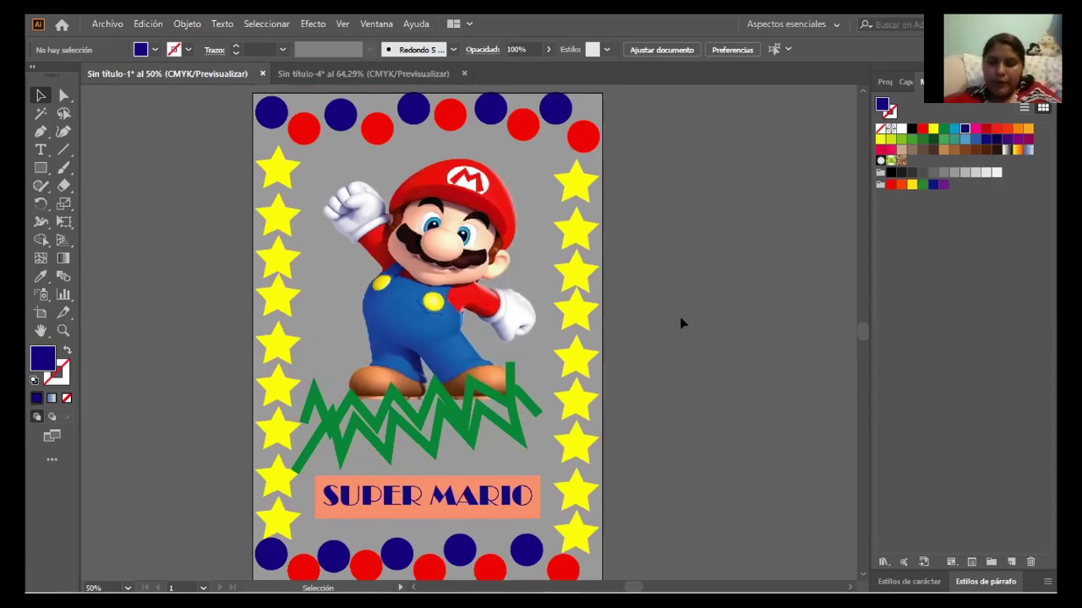
key("ctrl+minus")
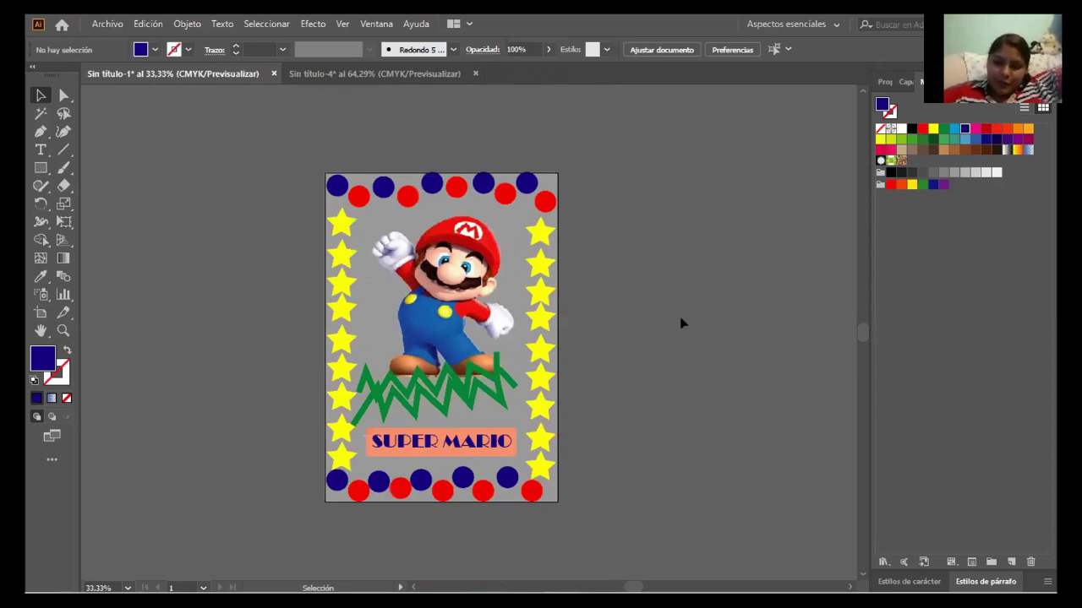